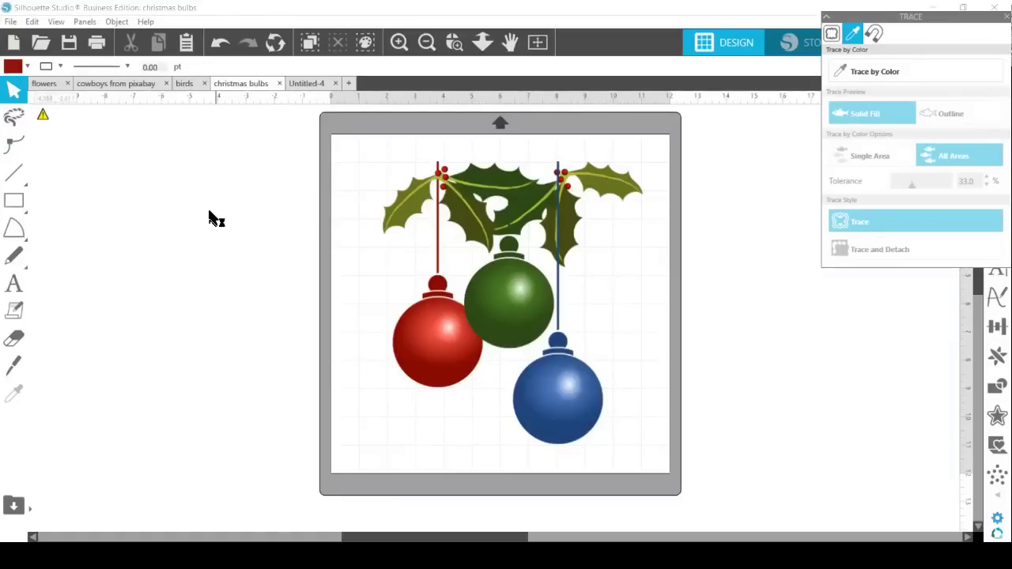
In the Untitled-4 document, move the orange-sun cowboy artwork off the mat and position the red cowboy picture on the mat's upper part.
left_click(319, 86)
left_click_drag(482, 225, 520, 373)
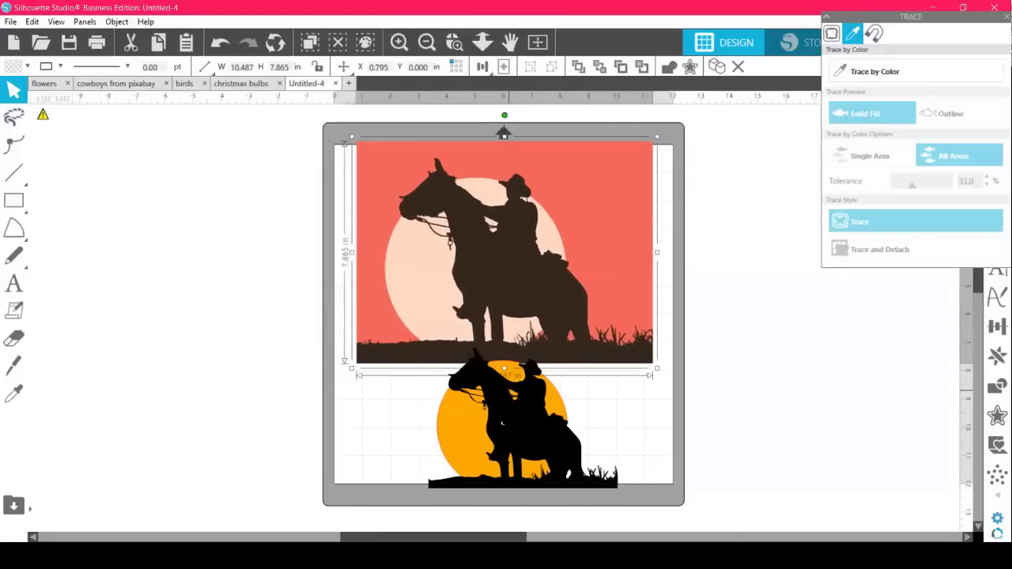
left_click_drag(501, 423, 125, 190)
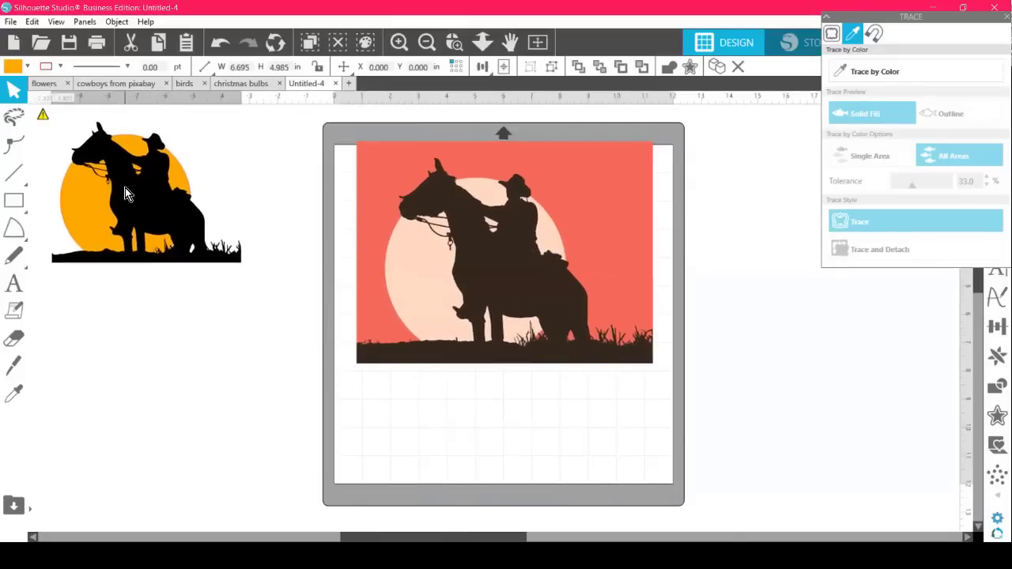
left_click_drag(551, 279, 551, 298)
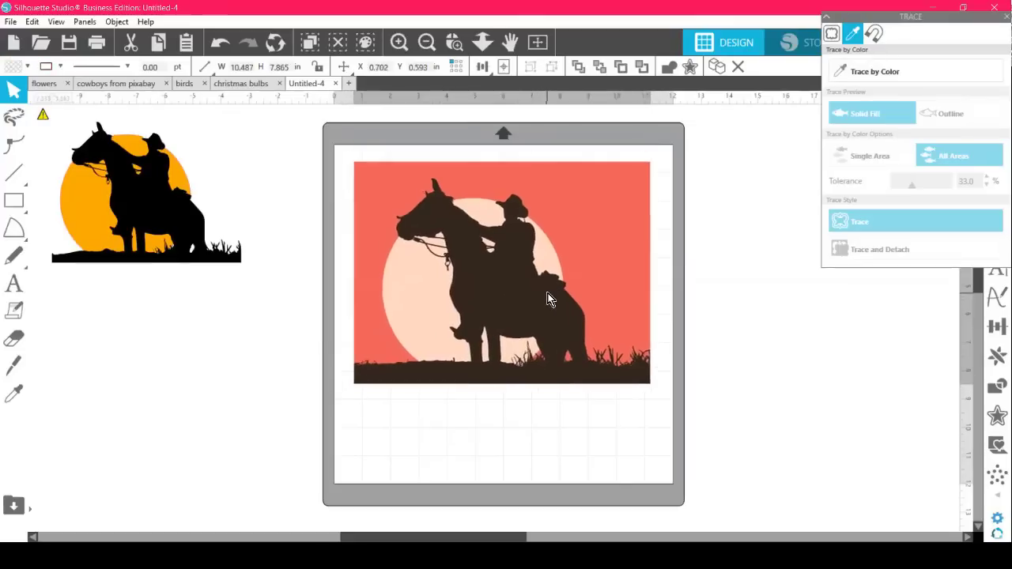
left_click(763, 277)
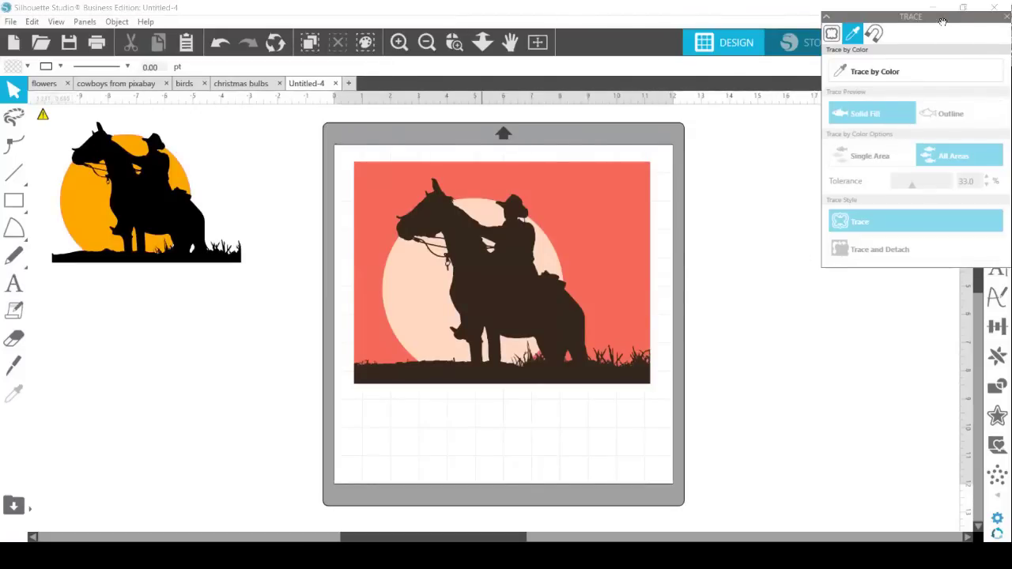
Reopen the Trace tool and select a trace area of about 10.35 by 7.74 in over the red cowboy picture.
left_click(996, 16)
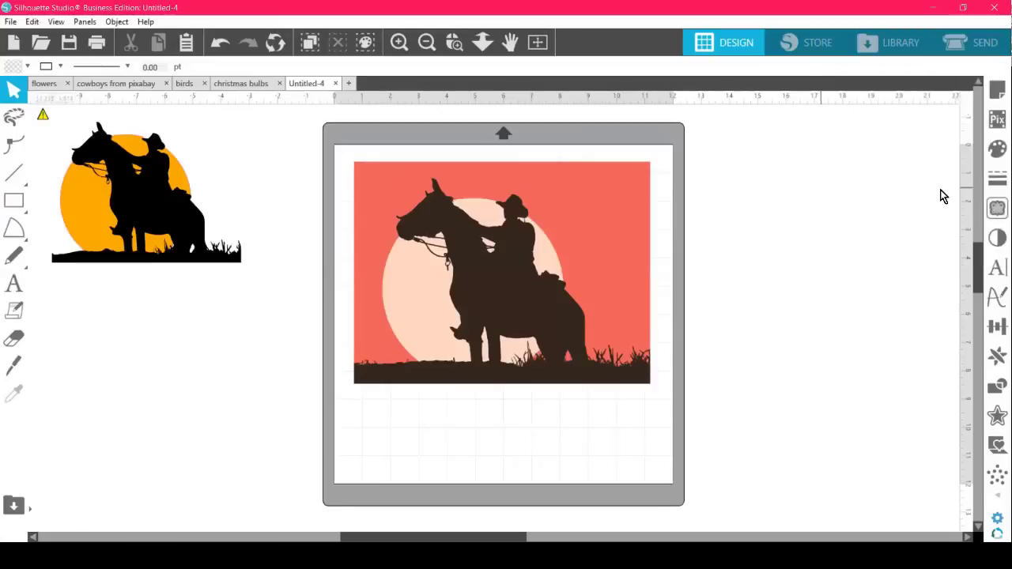
left_click(996, 212)
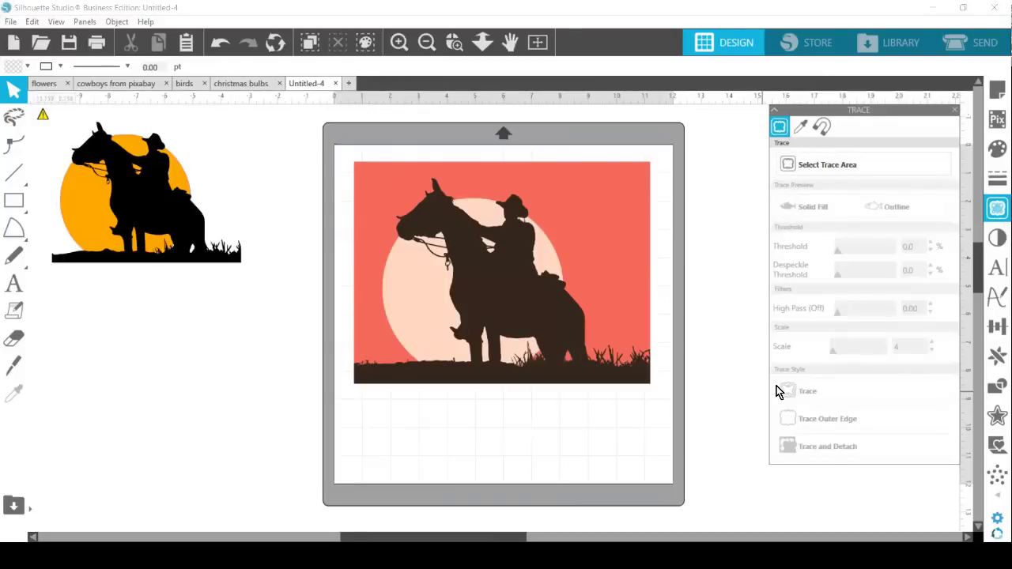
left_click(844, 174)
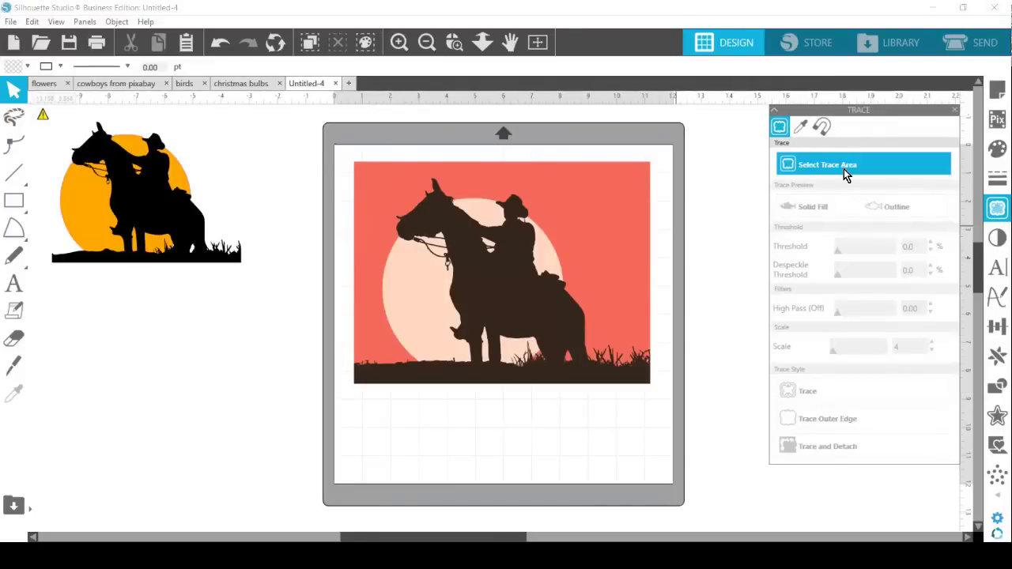
left_click(845, 174)
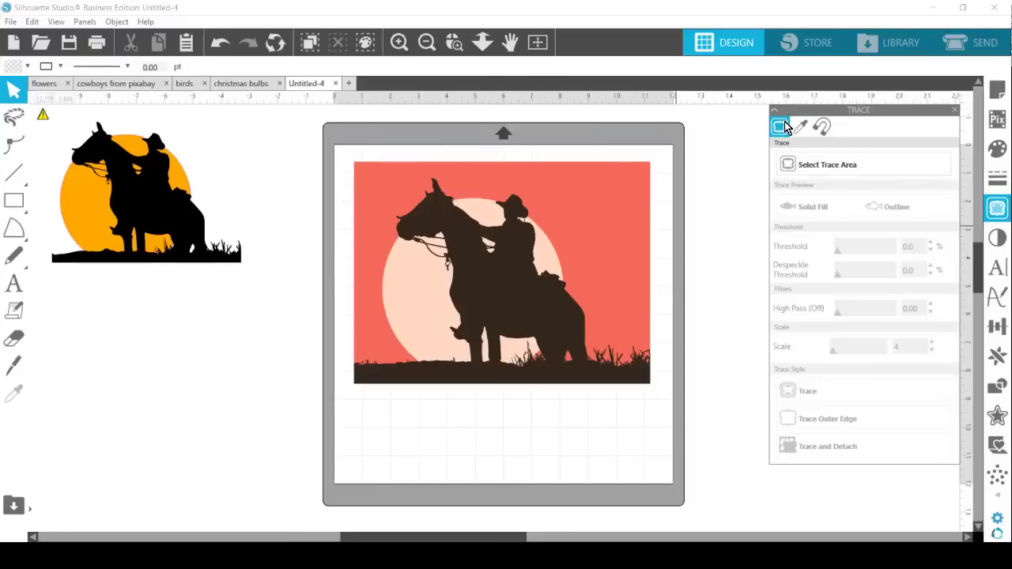
left_click(864, 167)
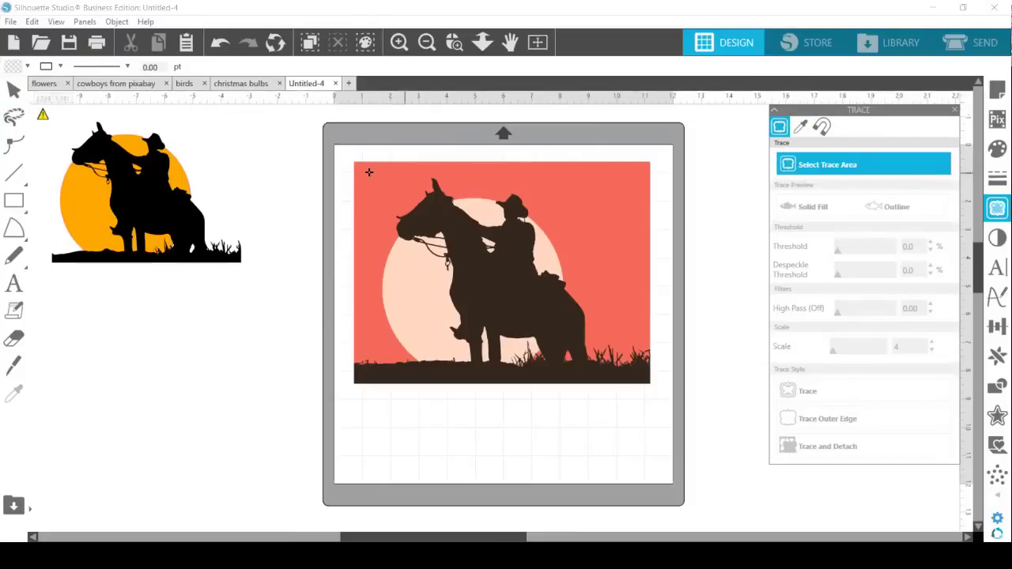
left_click_drag(359, 165, 653, 390)
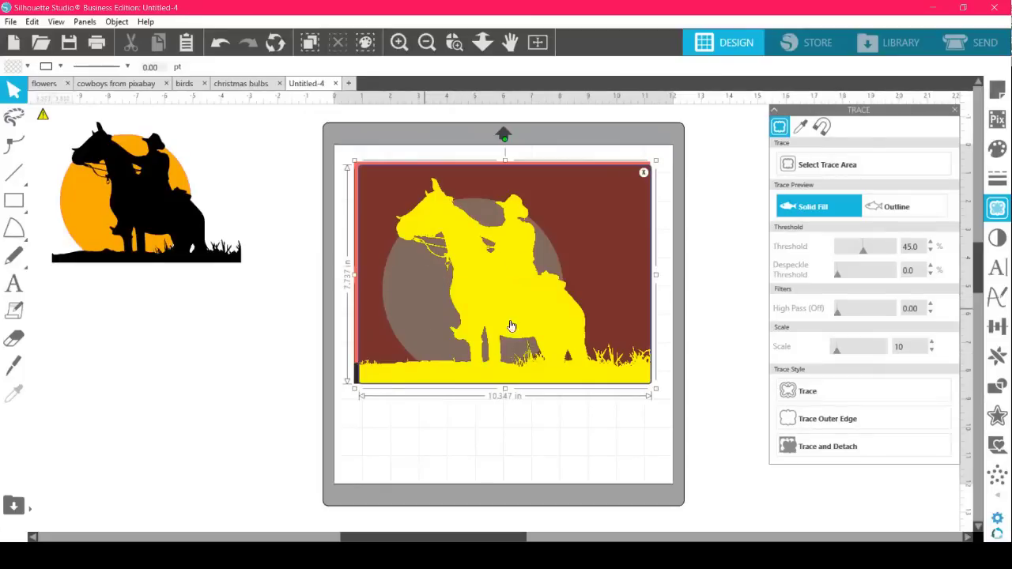
Try trace thresholds of 54% and 45% on the cowboy picture and discard the trace area.
left_click(872, 250)
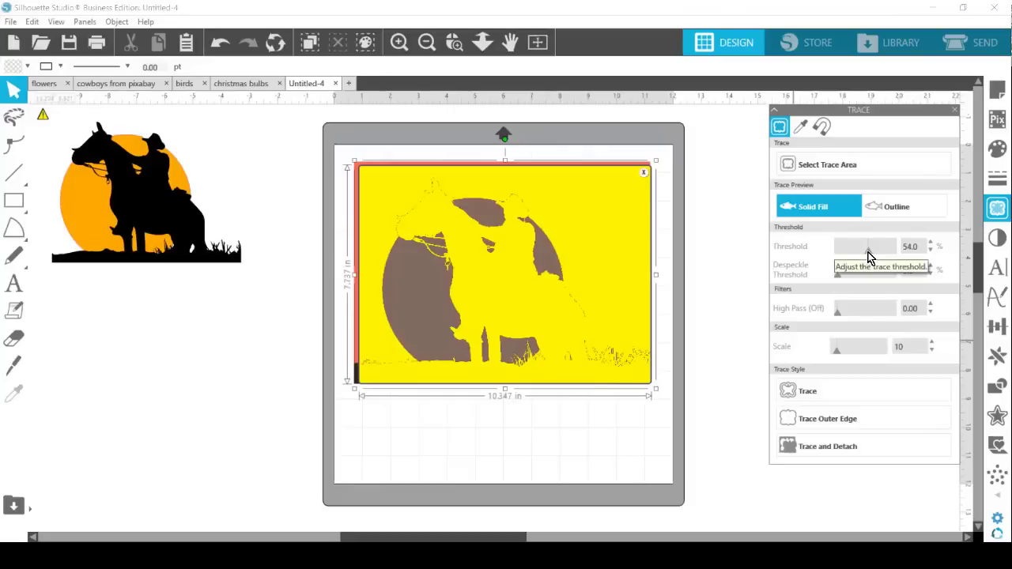
left_click_drag(867, 251, 863, 252)
left_click(867, 254)
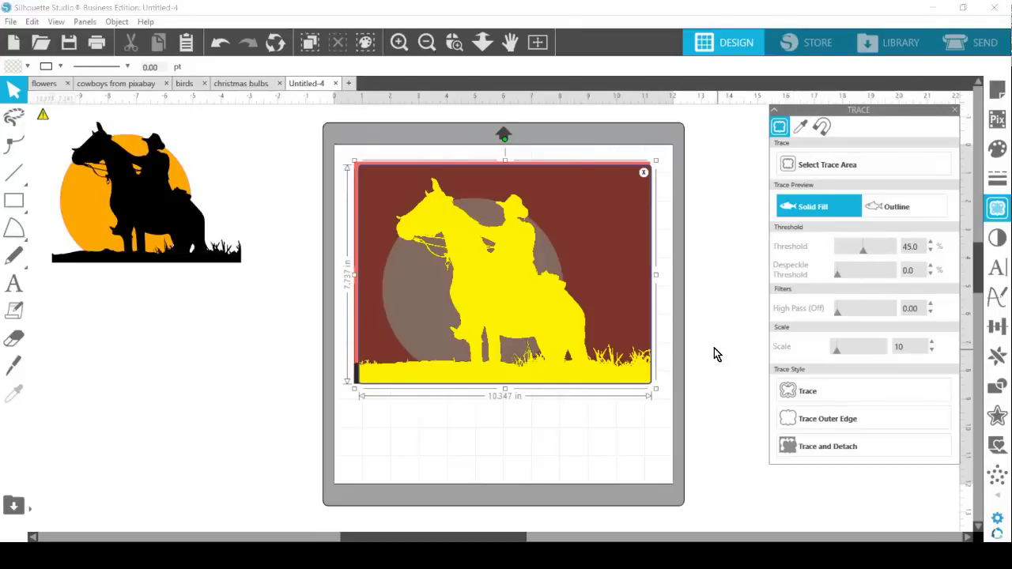
left_click(645, 173)
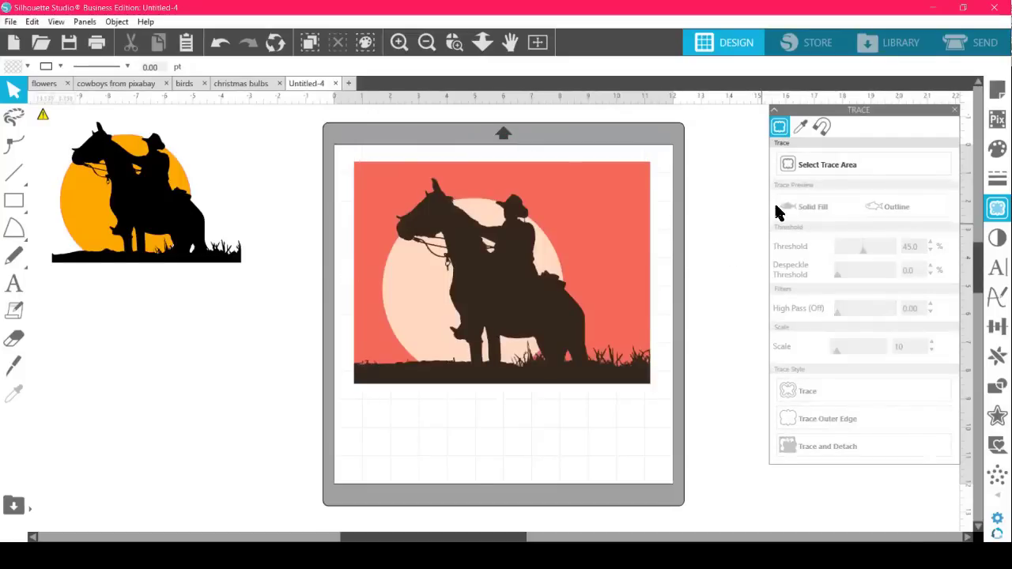
Use Trace by Color on the red cowboy picture and sample the dark horse-and-rider silhouette.
left_click(800, 129)
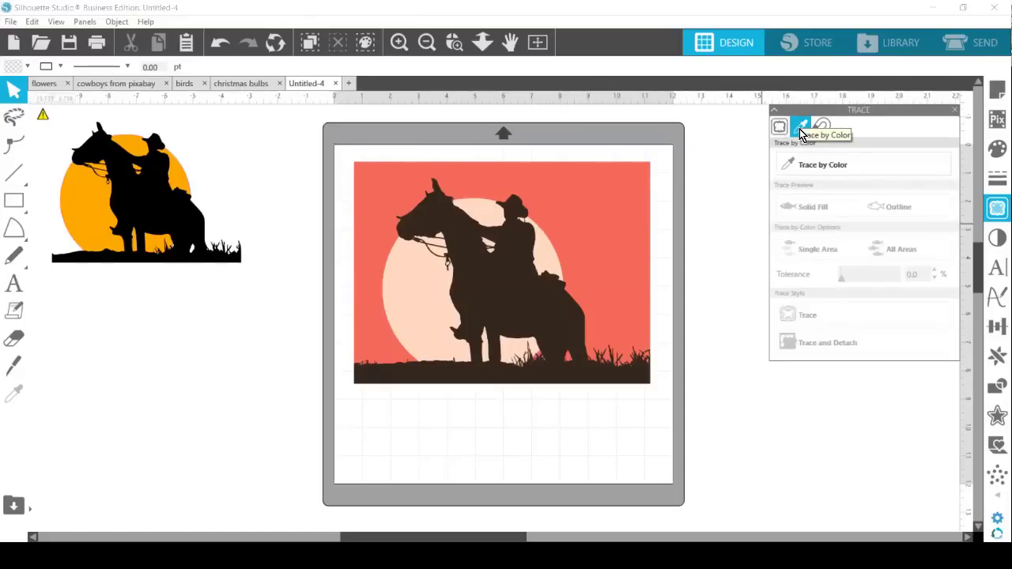
left_click(826, 170)
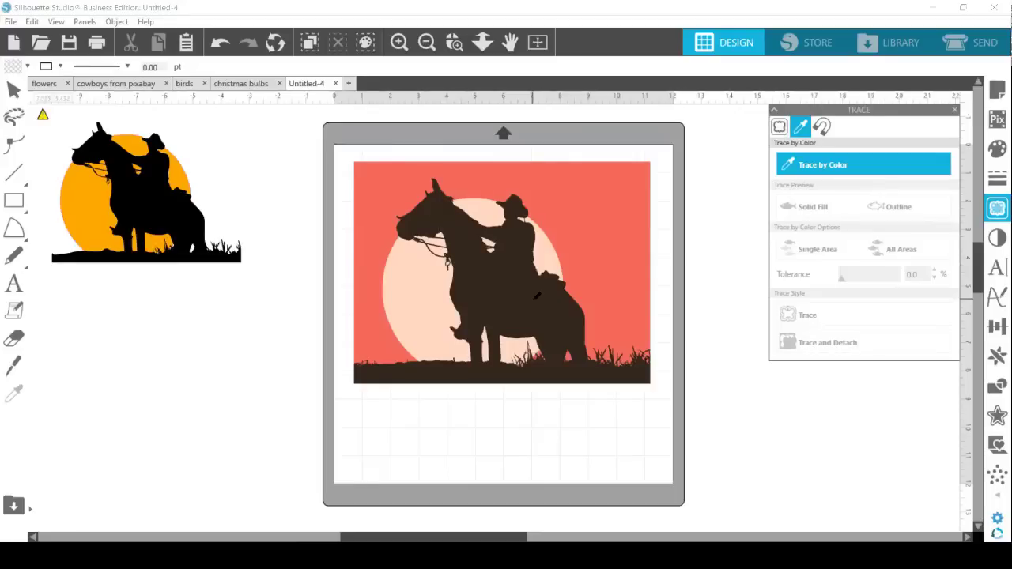
left_click(516, 291)
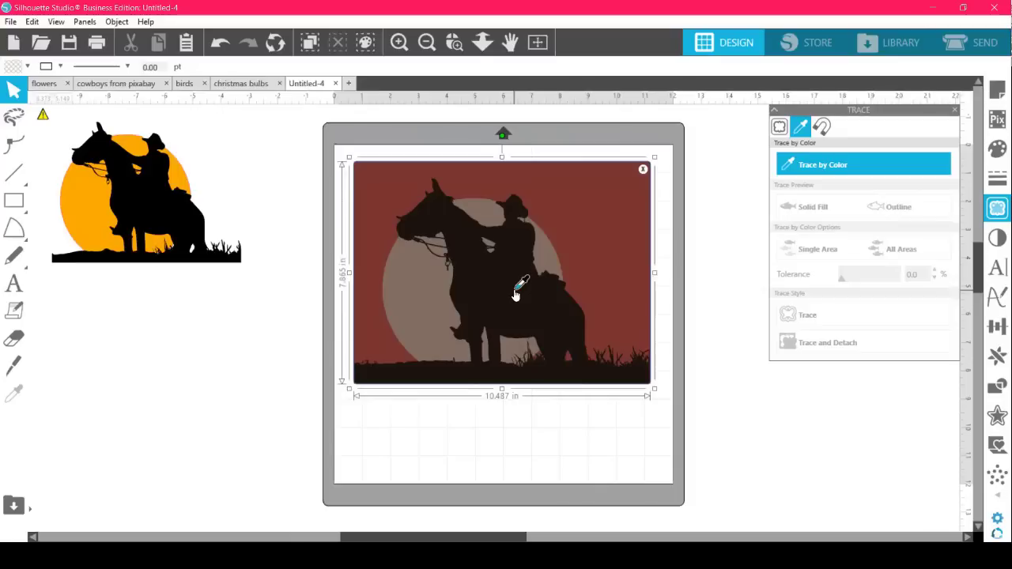
left_click(516, 292)
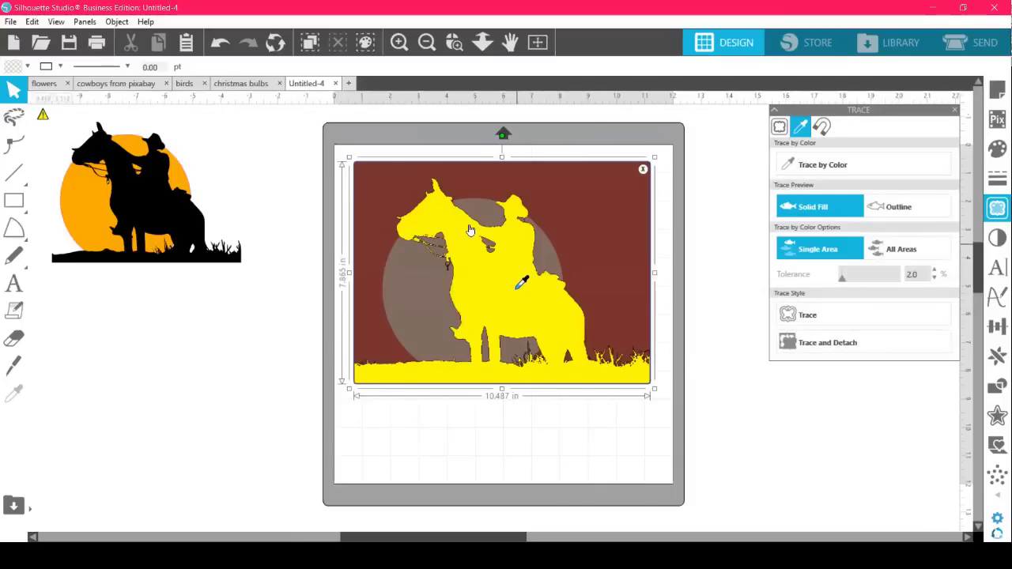
Set the color trace tolerance to 6% so the bridle details are included, and trace the silhouette as a single area.
left_click(454, 48)
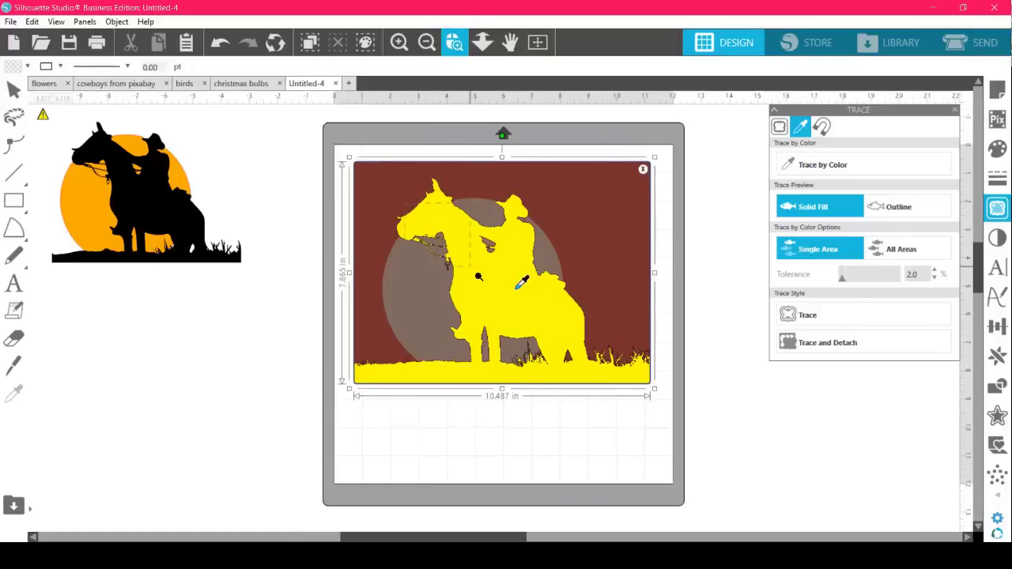
left_click(479, 278)
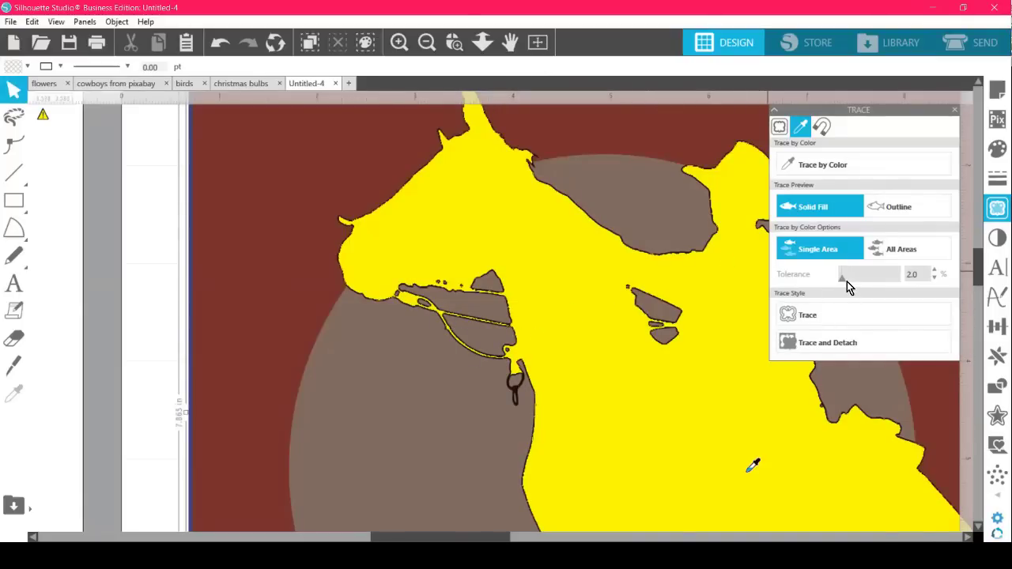
left_click(821, 284)
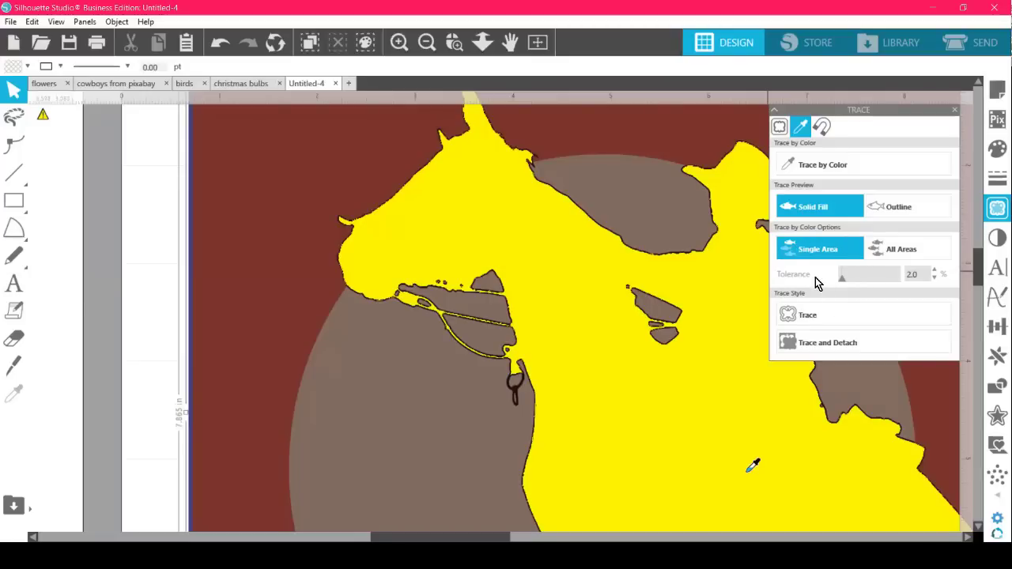
left_click(815, 278)
left_click(847, 281)
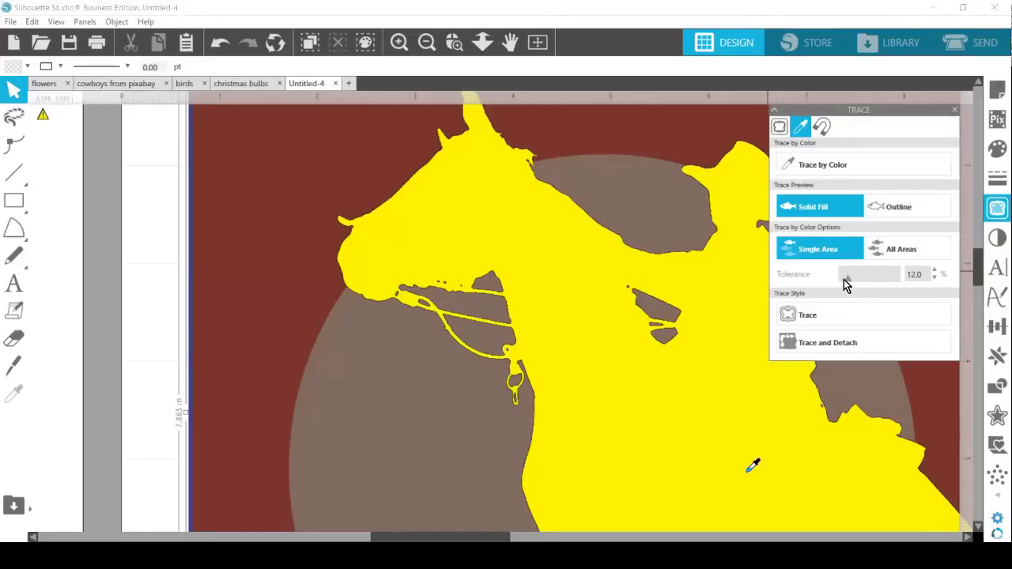
left_click(843, 279)
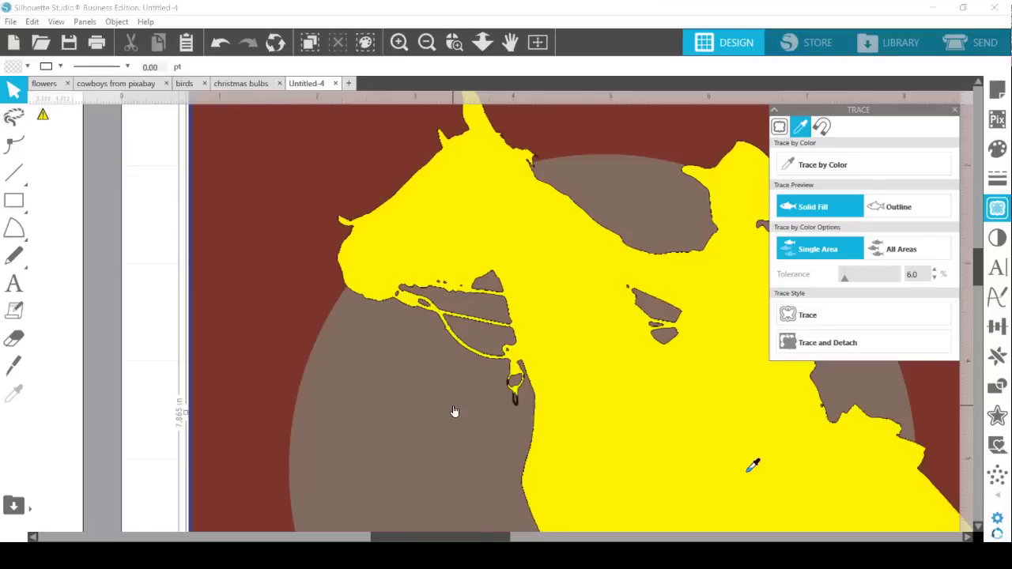
left_click(836, 315)
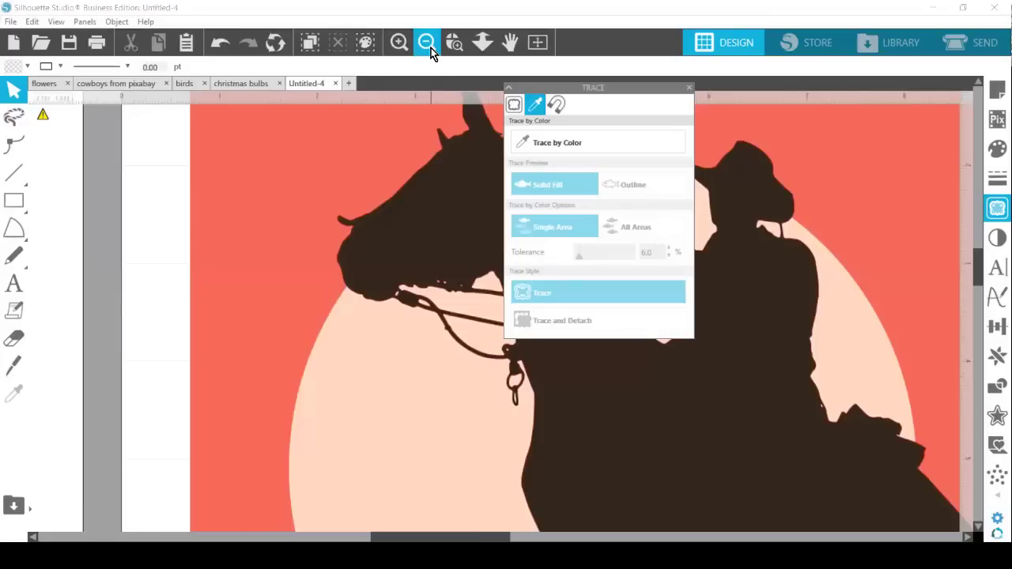
Move the cowboy picture away from its traced outline to check the trace, and bring it back over the outline.
left_click(427, 43)
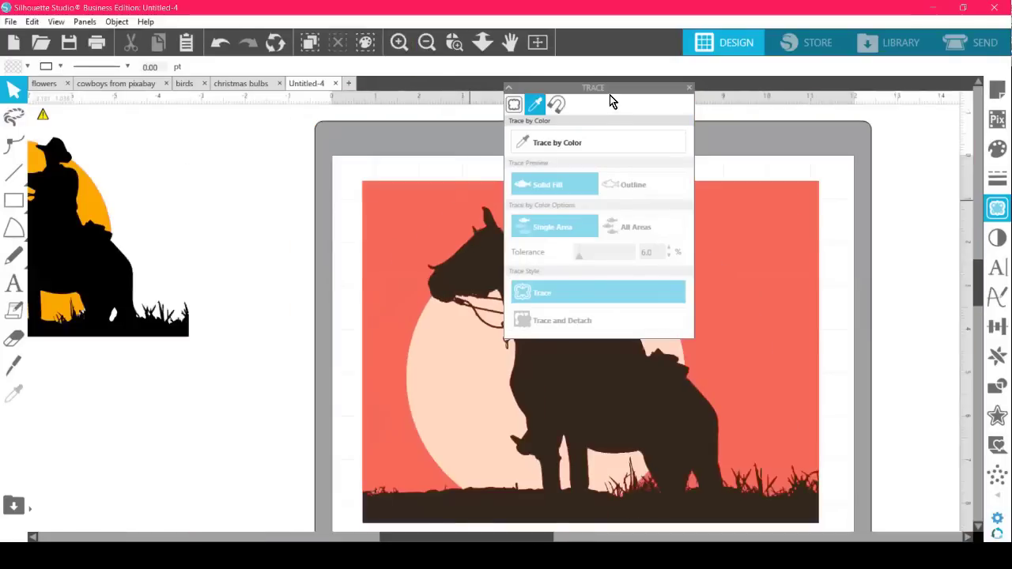
left_click_drag(602, 88, 898, 118)
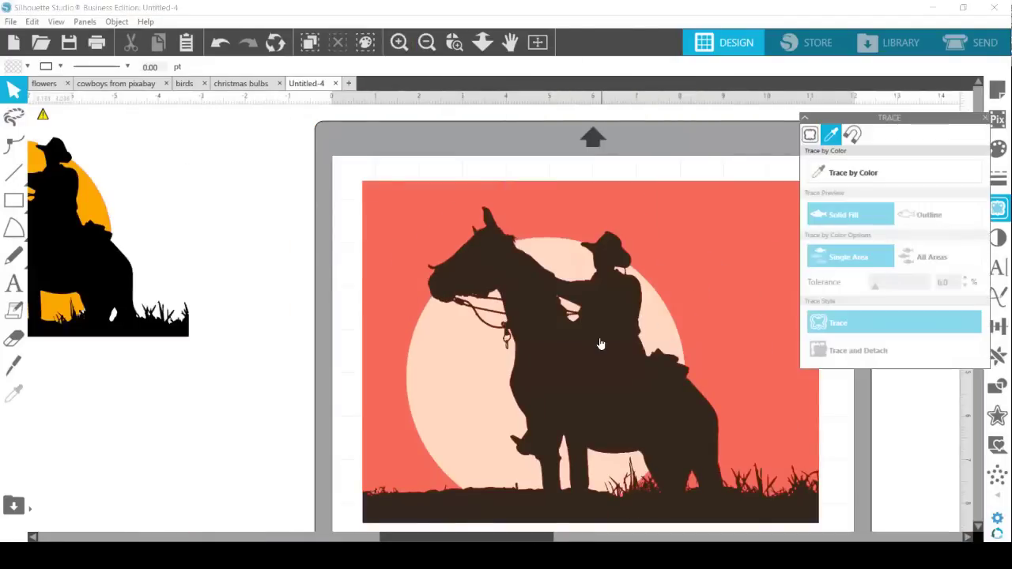
mouse_move(599, 340)
left_mouse_down()
mouse_move(301, 299)
mouse_move(141, 239)
mouse_move(176, 239)
mouse_move(150, 219)
left_mouse_up()
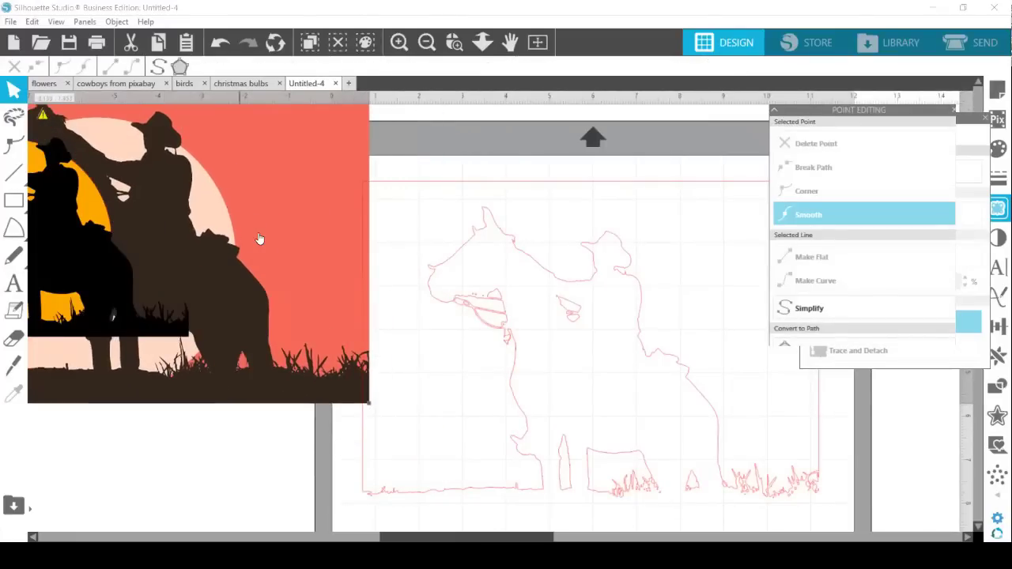
left_click_drag(311, 239, 576, 275)
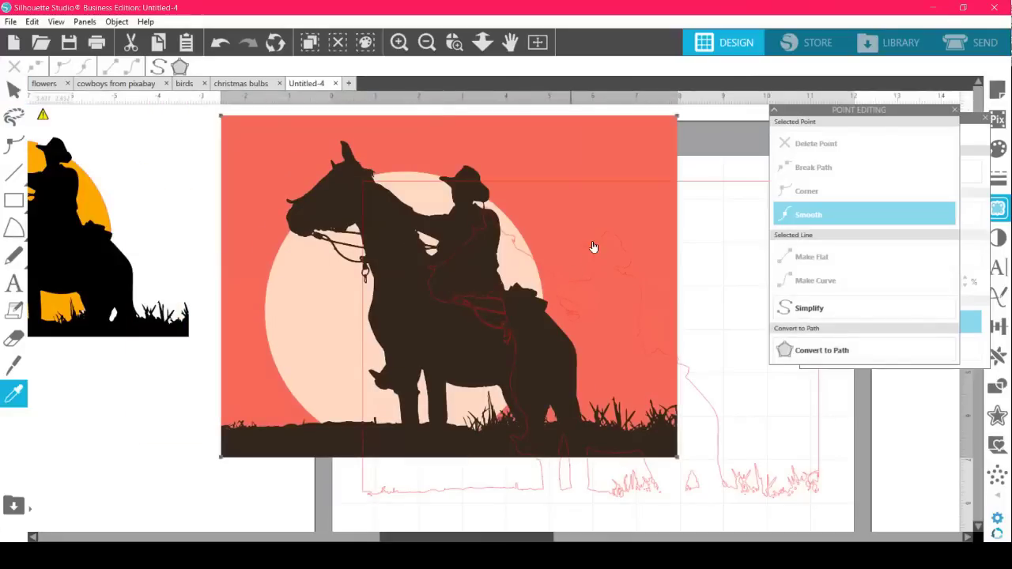
Undo the moves of the cowboy picture and clear the Point Editing panel out of the way.
key("ctrl+z")
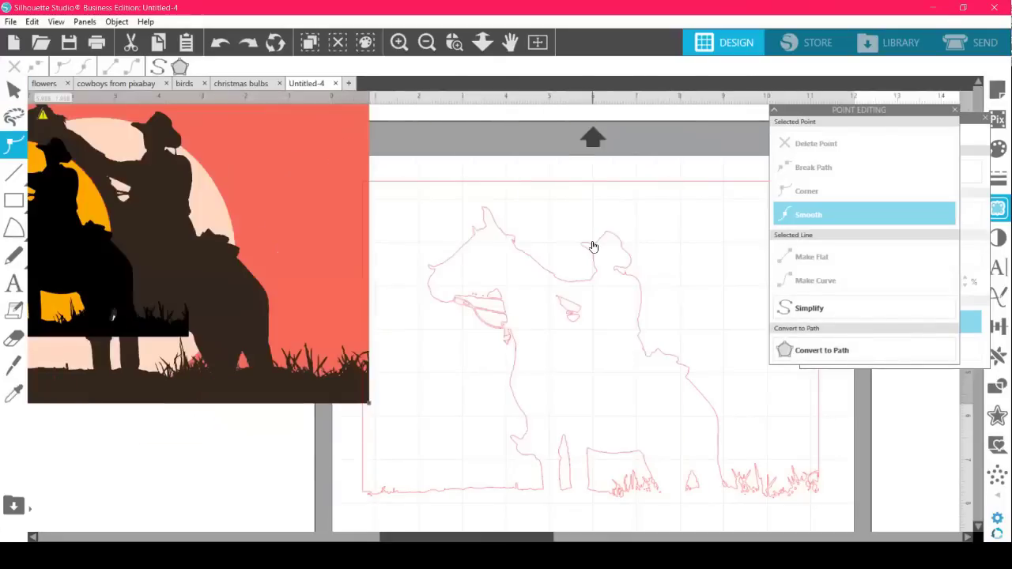
key("ctrl+shift+z")
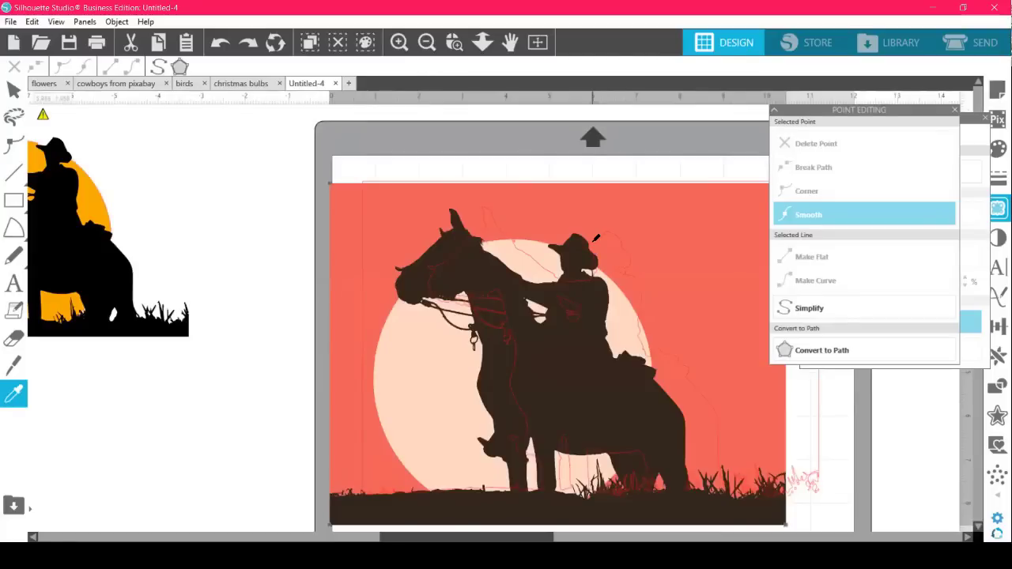
key("ctrl+shift+z")
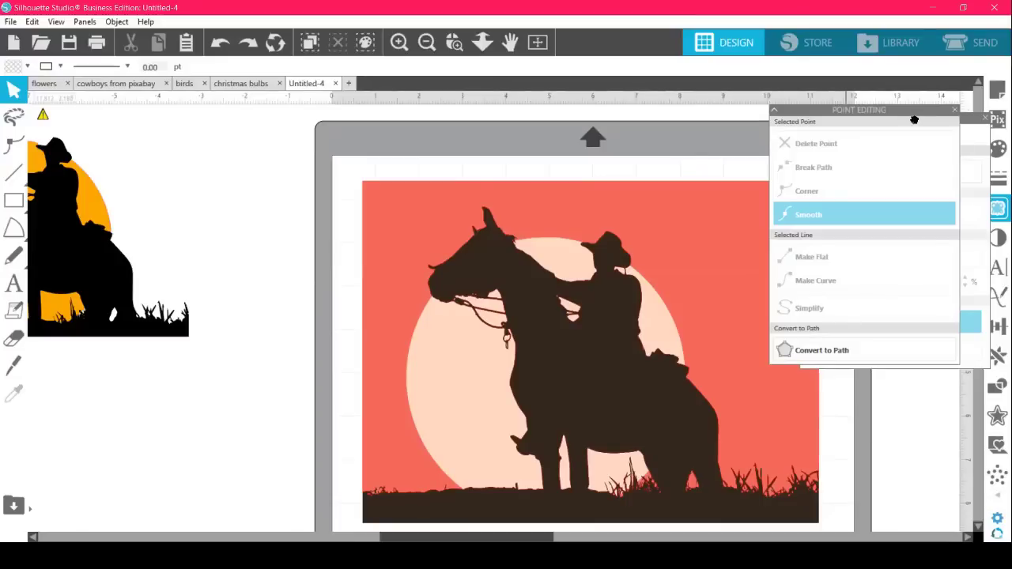
mouse_move(914, 120)
left_mouse_down()
mouse_move(208, 151)
mouse_move(227, 116)
left_mouse_up()
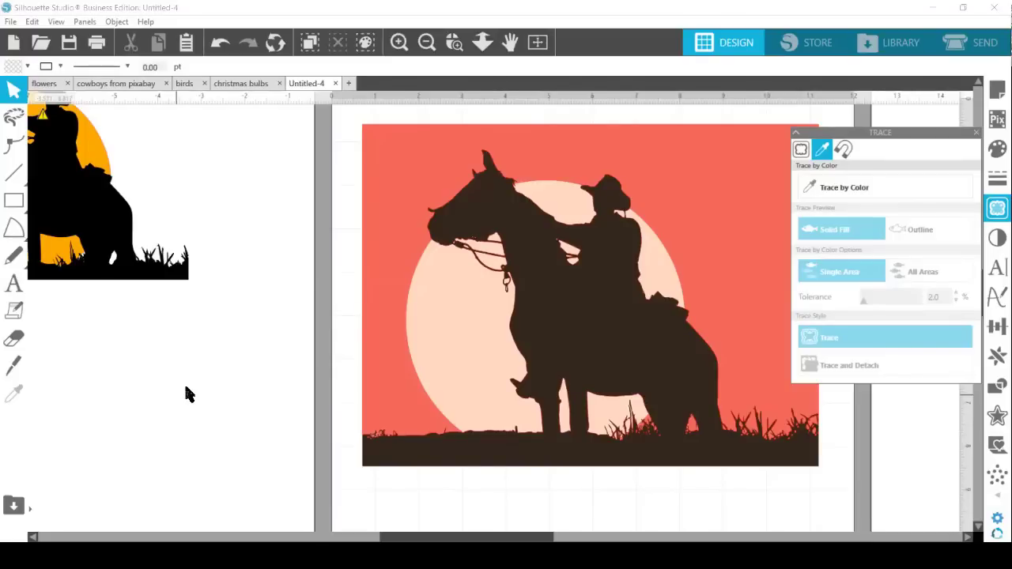
Select a standard trace area of about 10.91 by 8.25 in enclosing the whole cowboy picture.
left_click(801, 150)
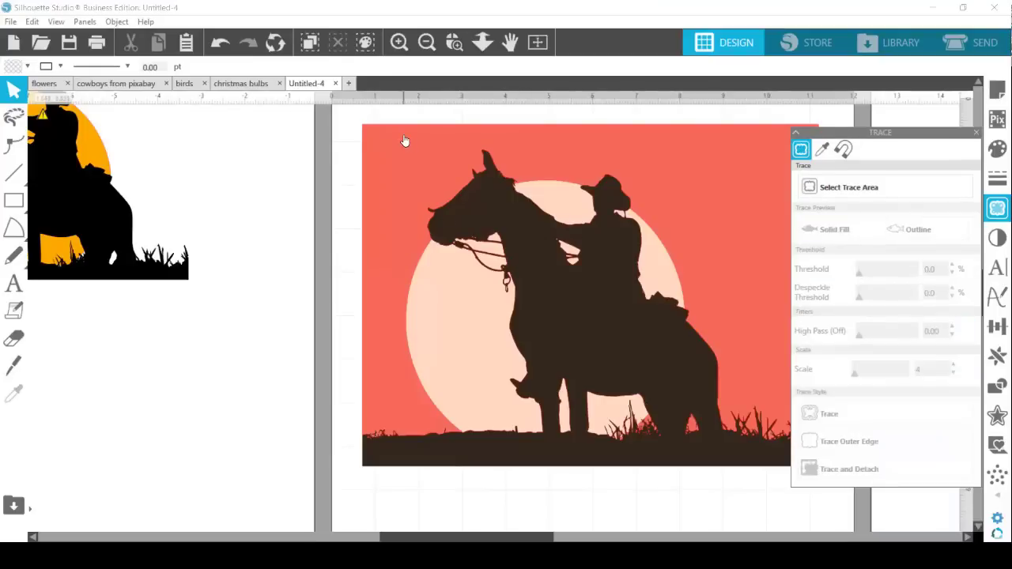
left_click_drag(889, 133, 1006, 121)
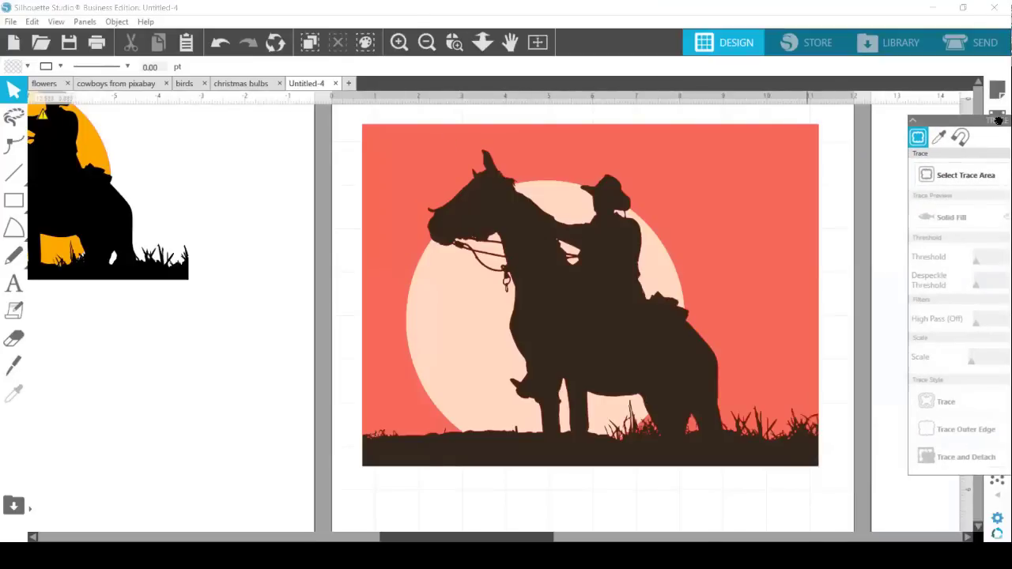
left_click(947, 174)
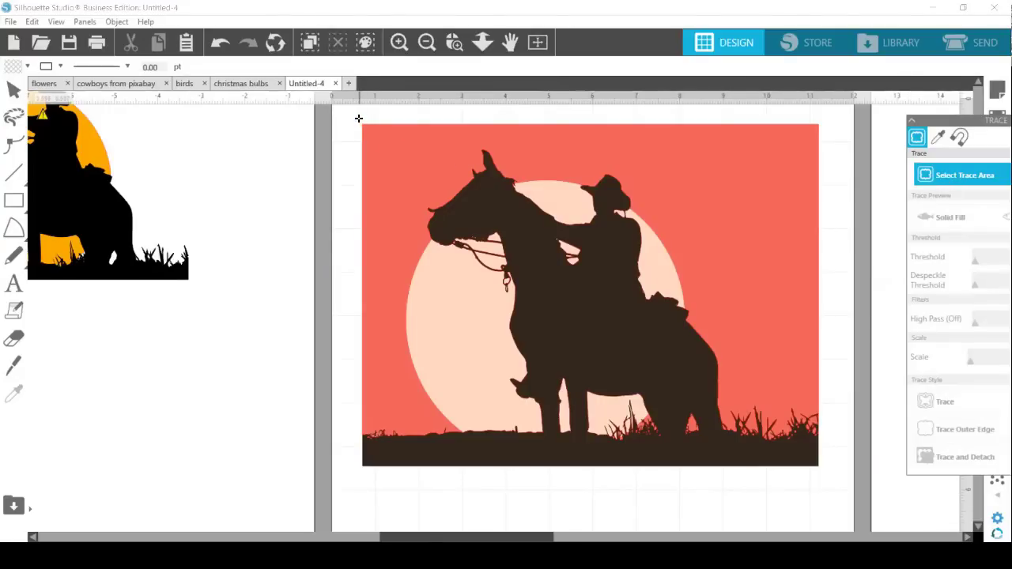
left_click_drag(765, 425, 835, 479)
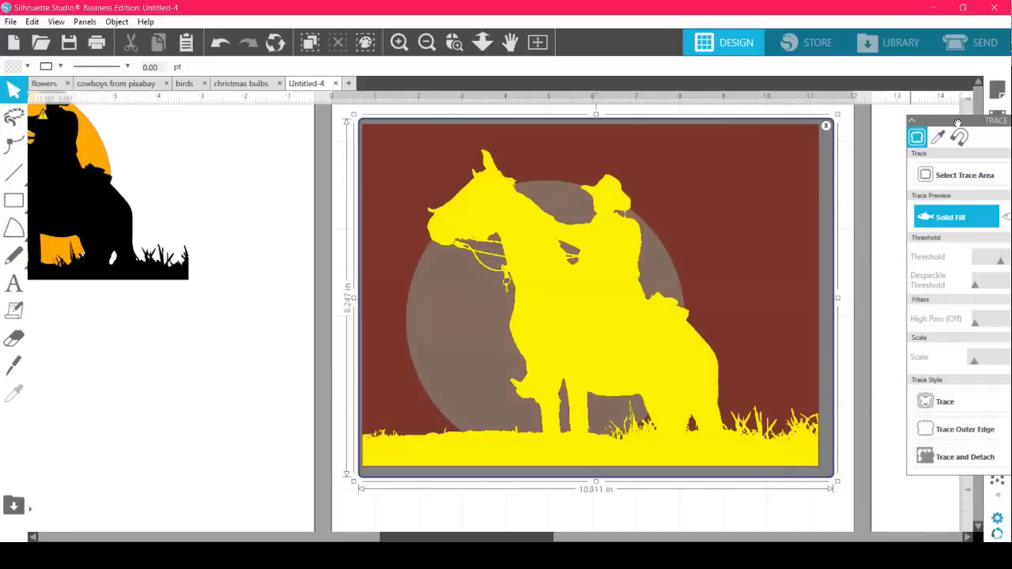
Trace the cowboy picture with the standard Trace style, and move the picture off its traced outline.
left_click_drag(873, 22, 873, 19)
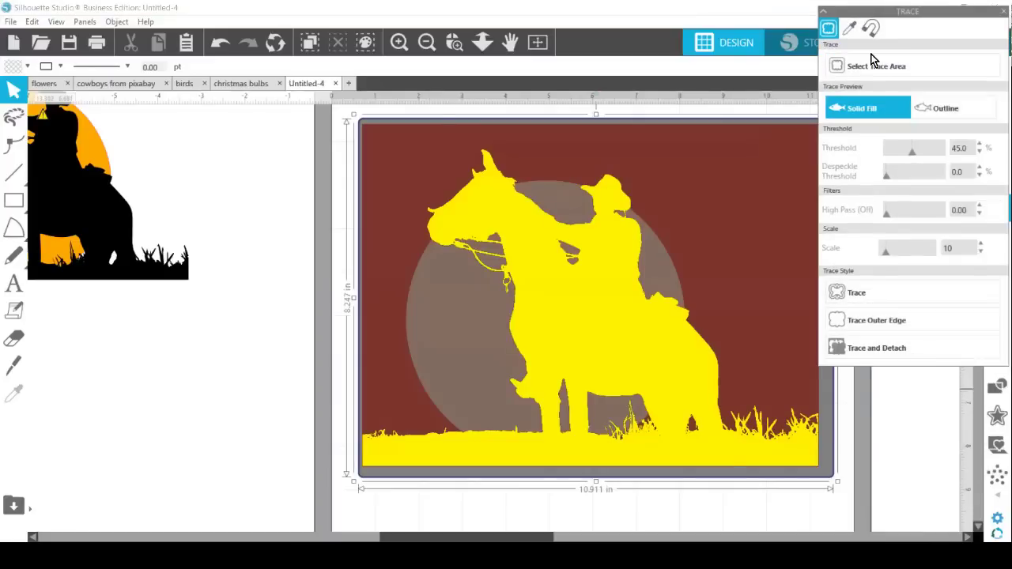
left_click(873, 299)
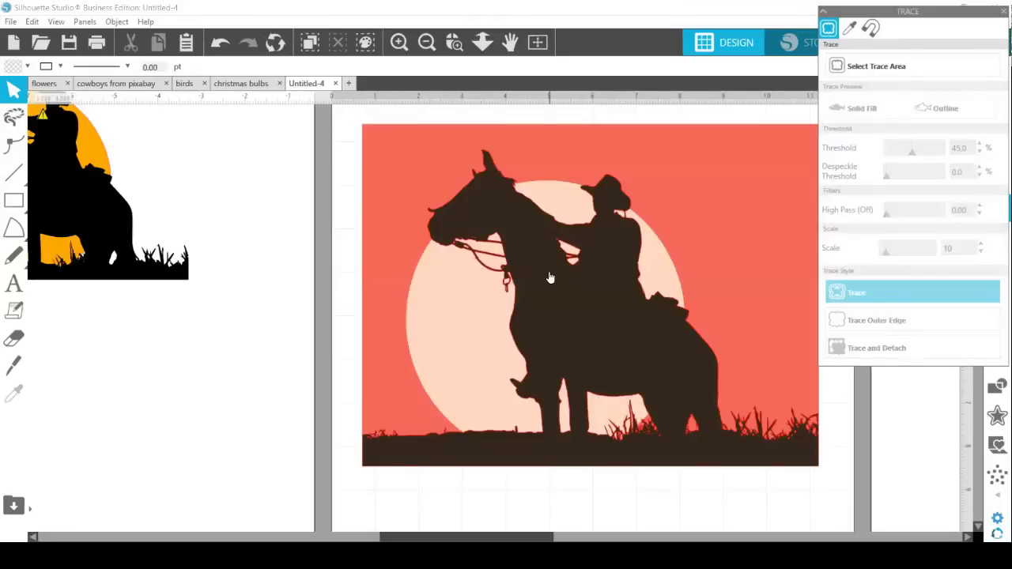
mouse_move(551, 277)
left_mouse_down()
mouse_move(228, 287)
mouse_move(431, 303)
left_mouse_up()
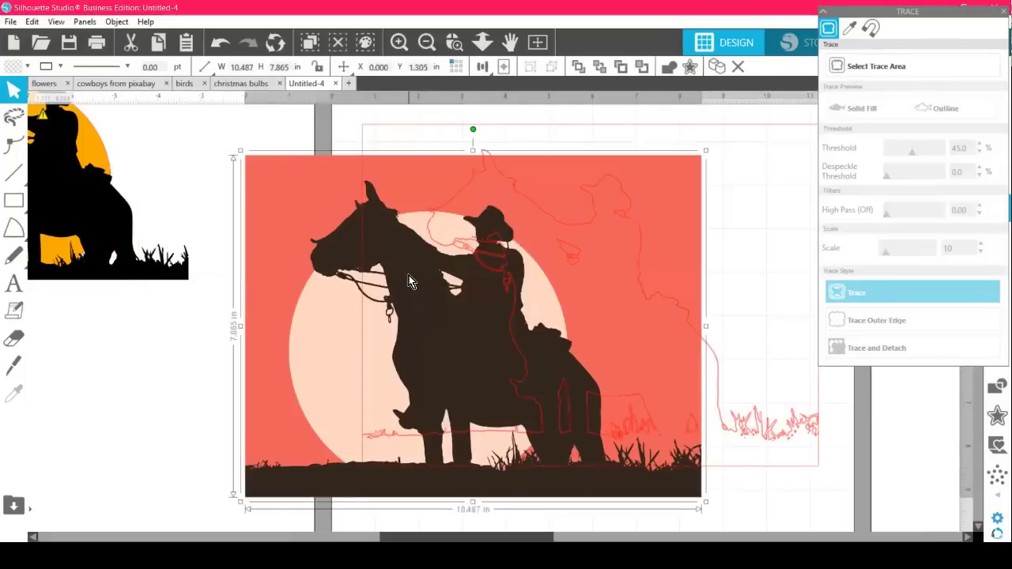
key("ctrl+z")
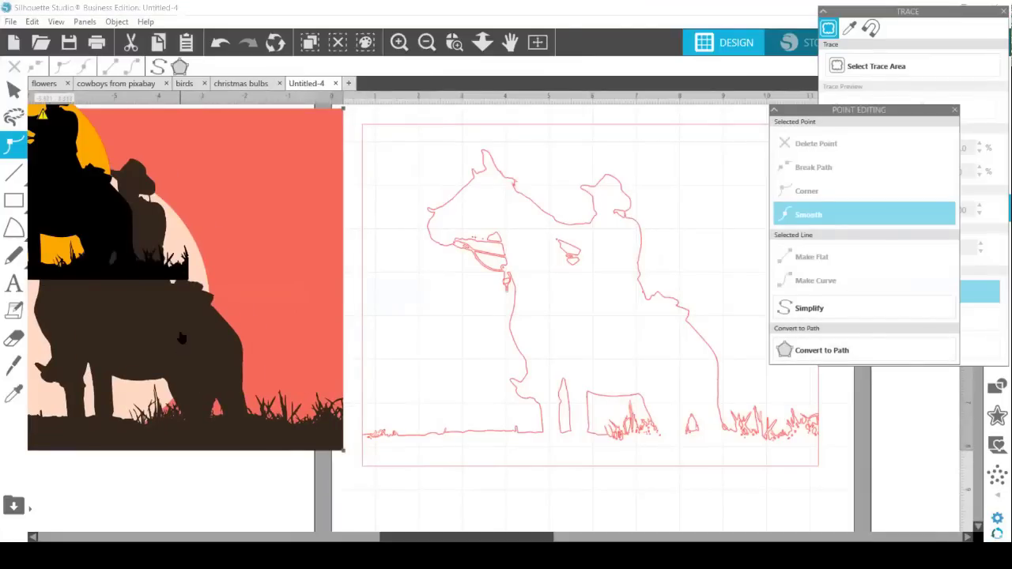
left_click_drag(181, 338, 418, 376)
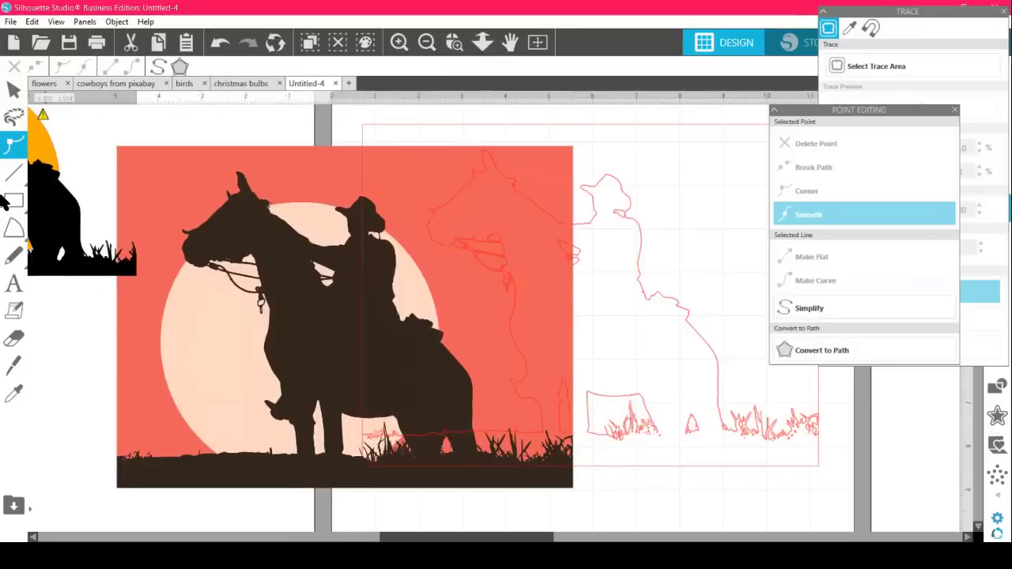
left_click_drag(3, 202, 0, 187)
left_click_drag(371, 268, 247, 248)
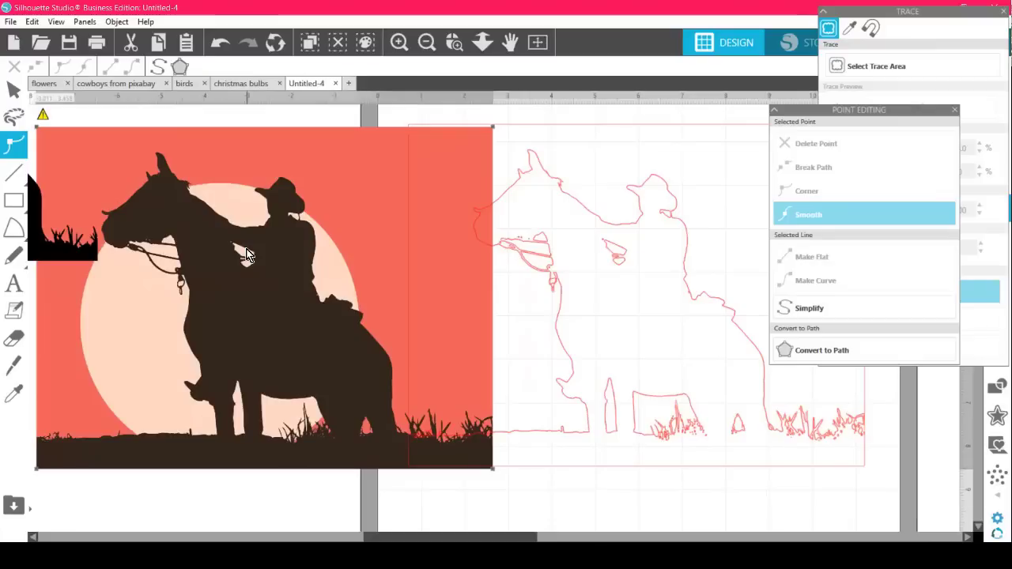
Fill the traced horse-and-rider outline with black.
left_click(599, 219)
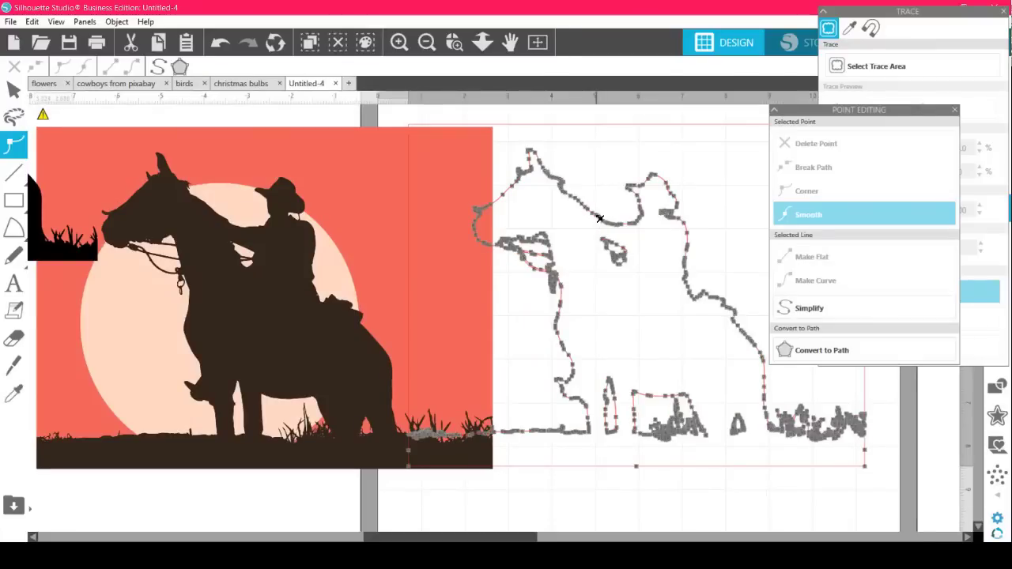
left_click(607, 194)
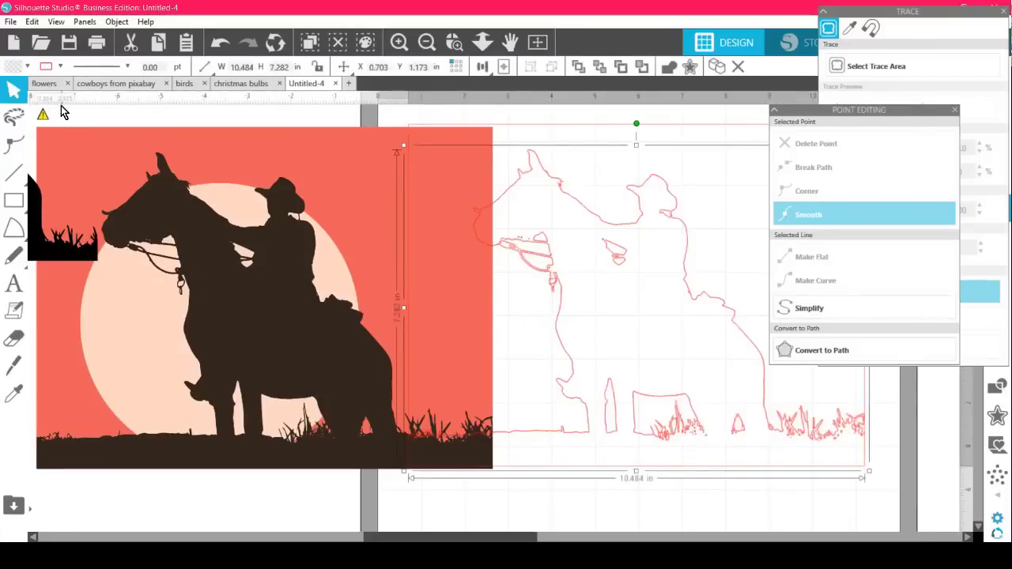
left_click(29, 68)
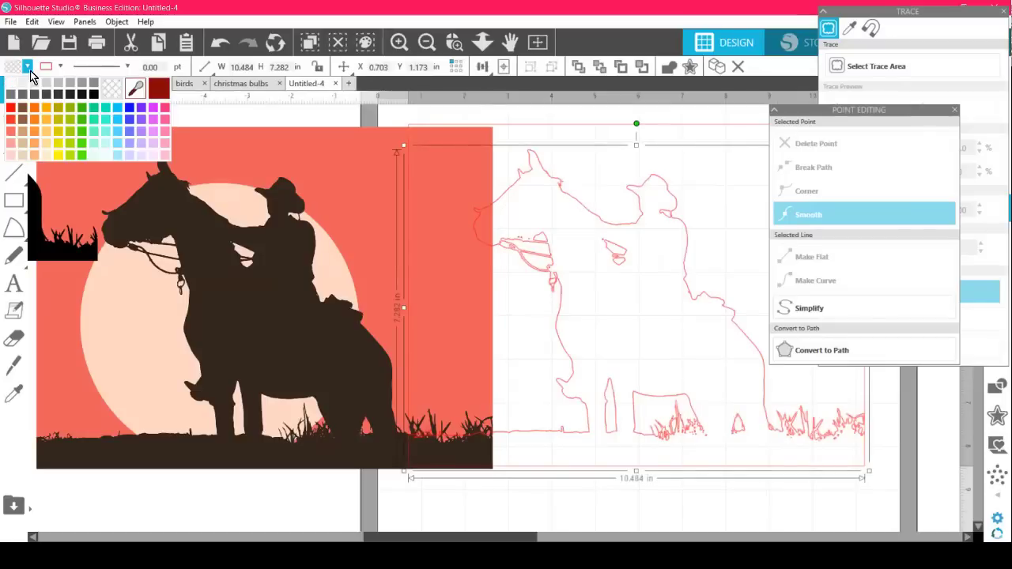
left_click(94, 95)
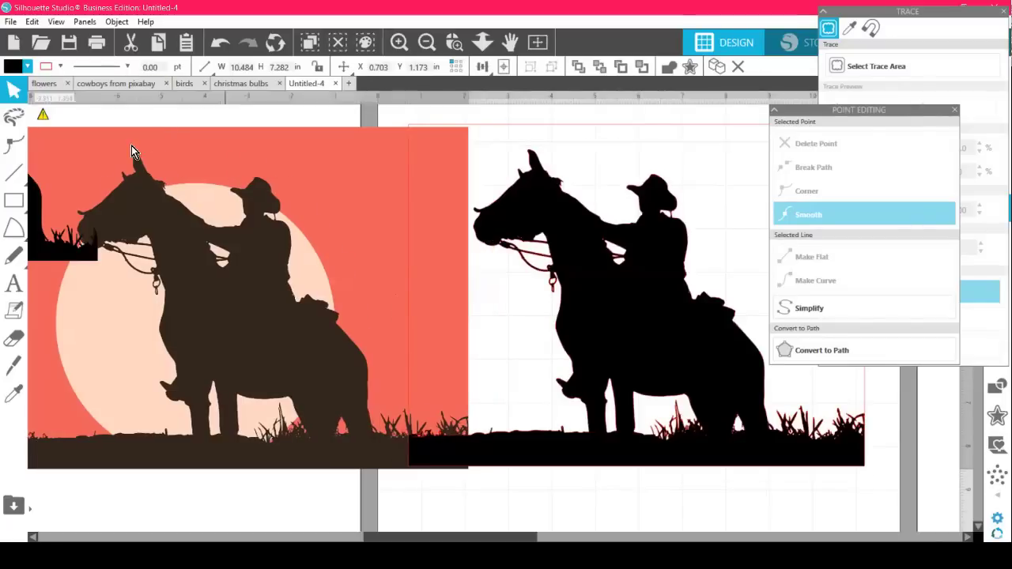
Place the cowboy picture beside the black silhouette with a slight overlap, deselect it, and close the Point Editing panel.
left_click(112, 140)
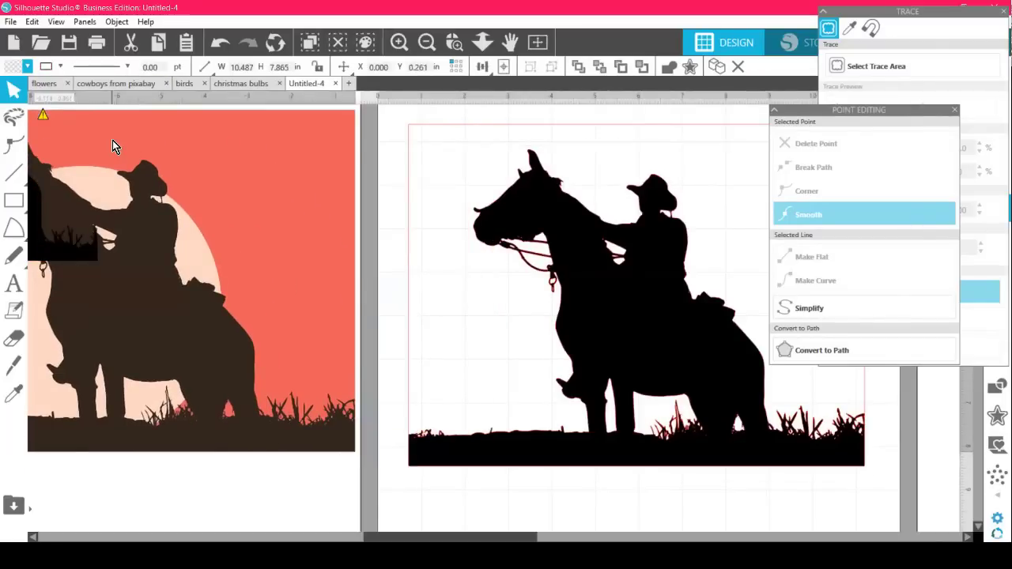
left_click_drag(112, 140, 302, 132)
key("Escape")
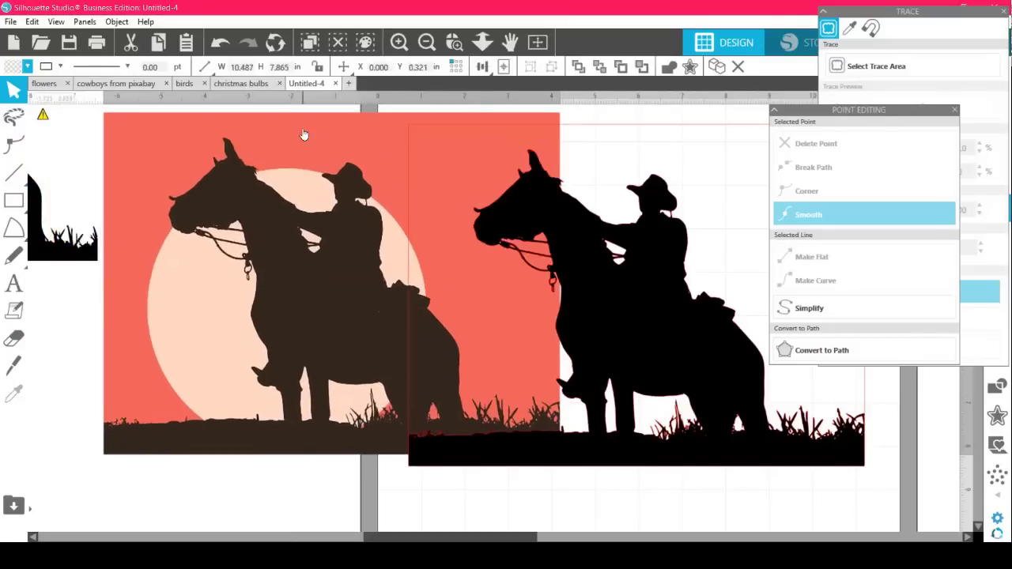
key("Escape")
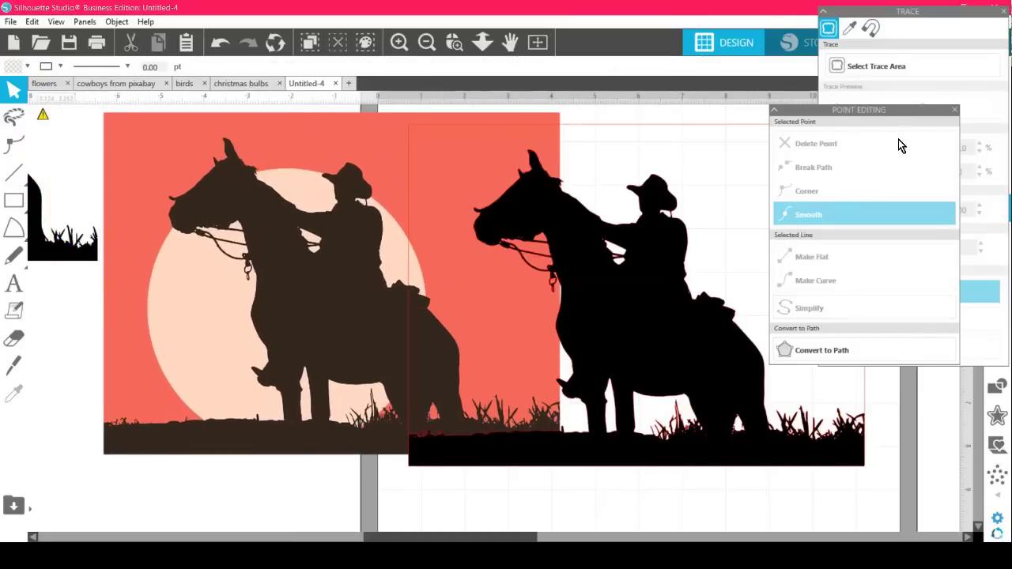
left_click(956, 112)
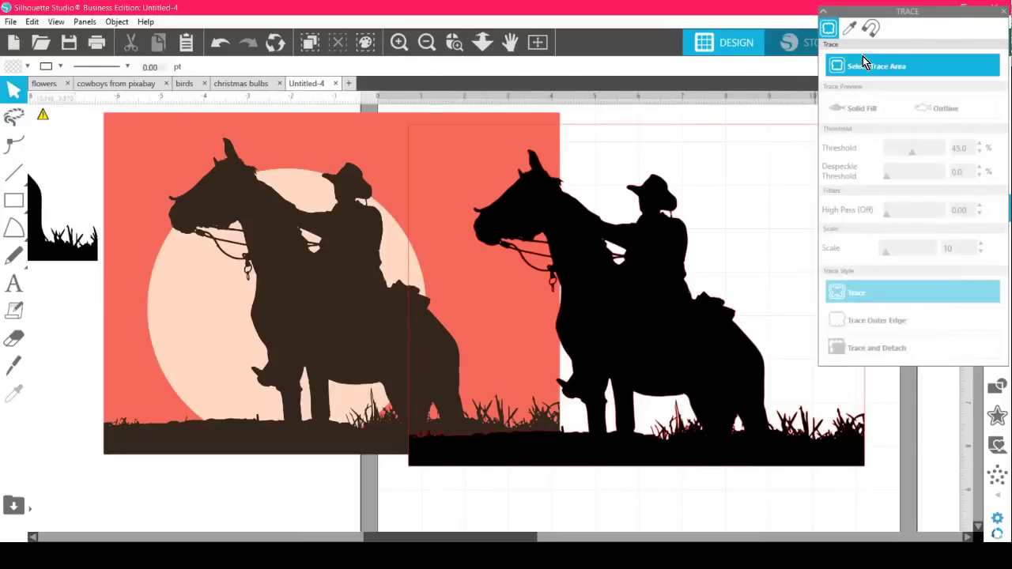
Trace the pale sun circle by color with All Areas included, using the plain Trace style.
left_click(850, 30)
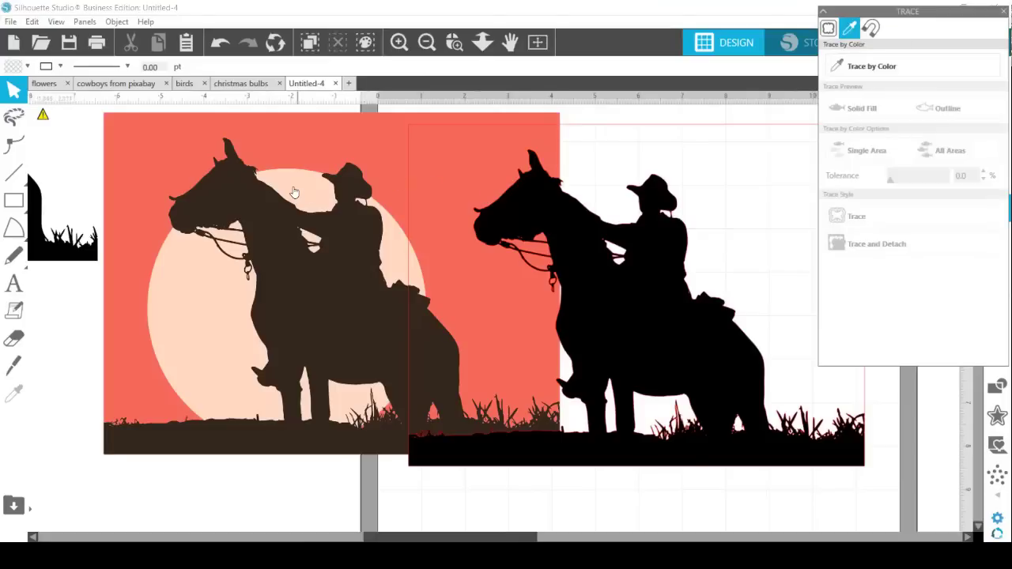
left_click(847, 66)
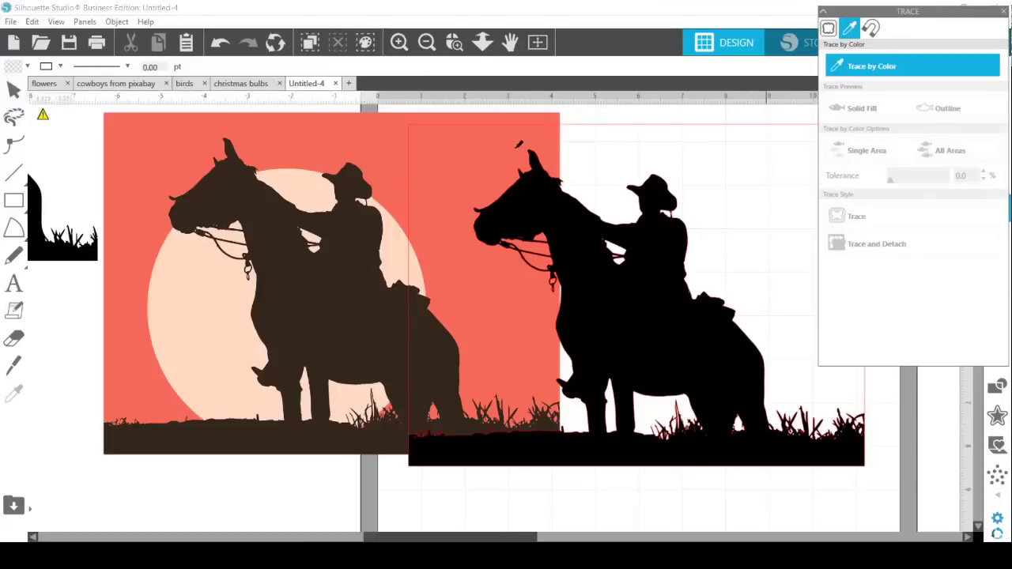
left_click(303, 185)
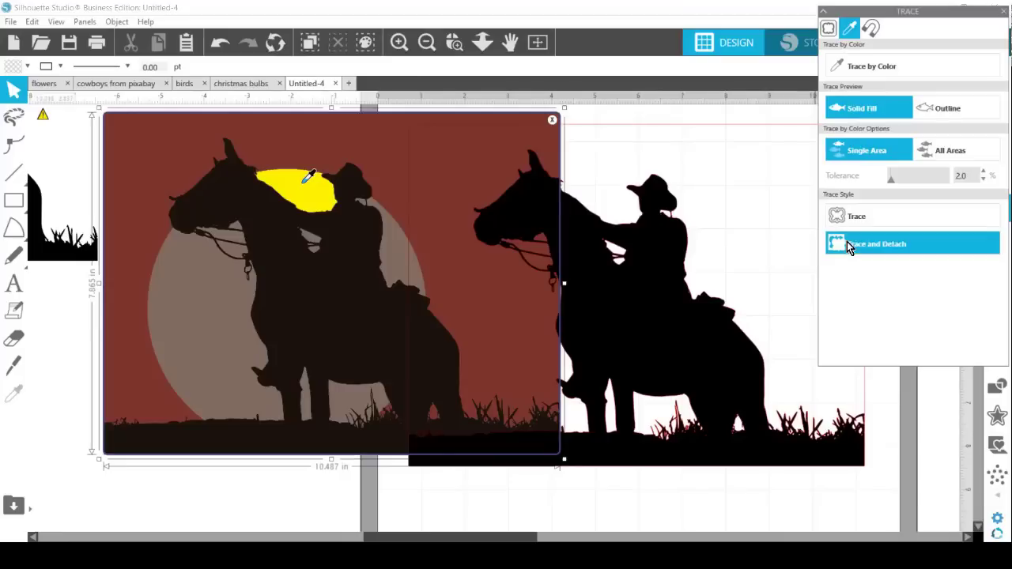
left_click(959, 156)
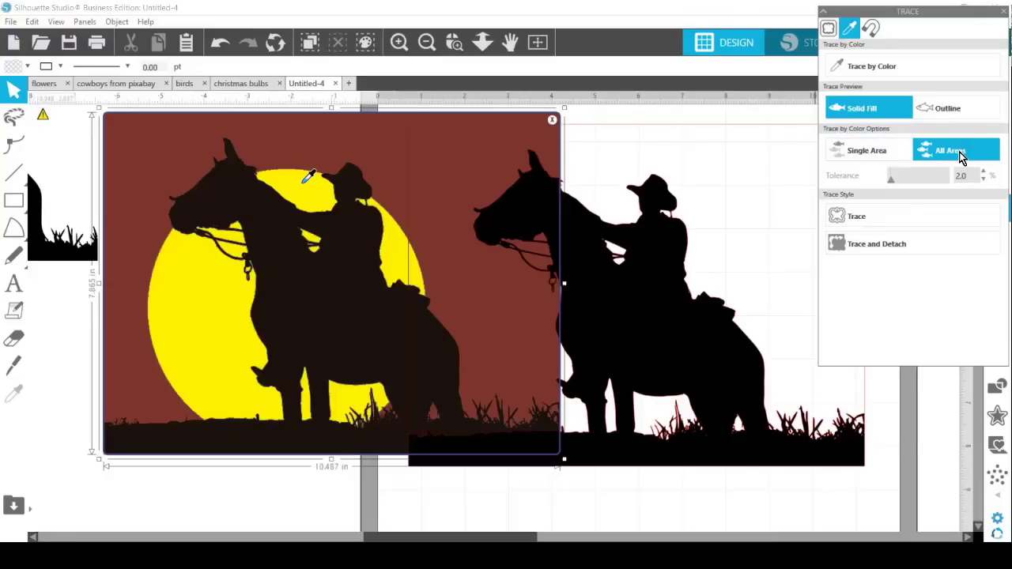
left_click(866, 226)
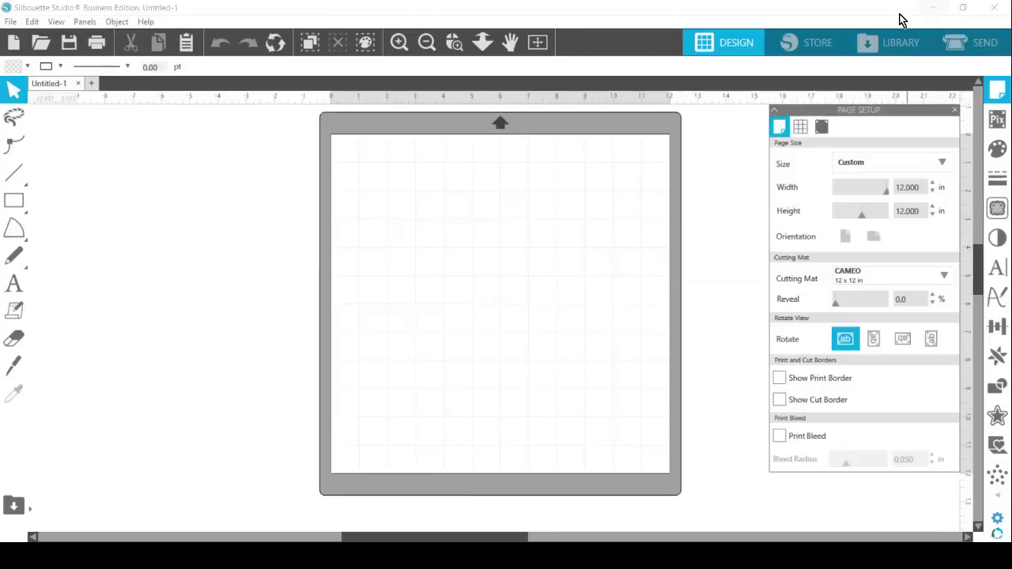
Merge the file "DONE cowboys from pixabay DONE" into the empty document.
left_click(9, 22)
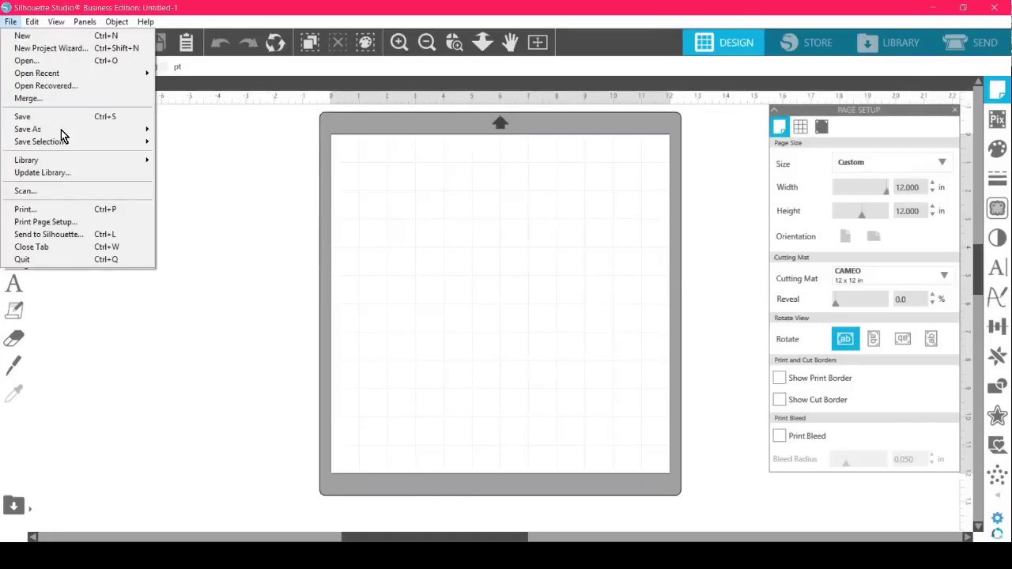
left_click(67, 101)
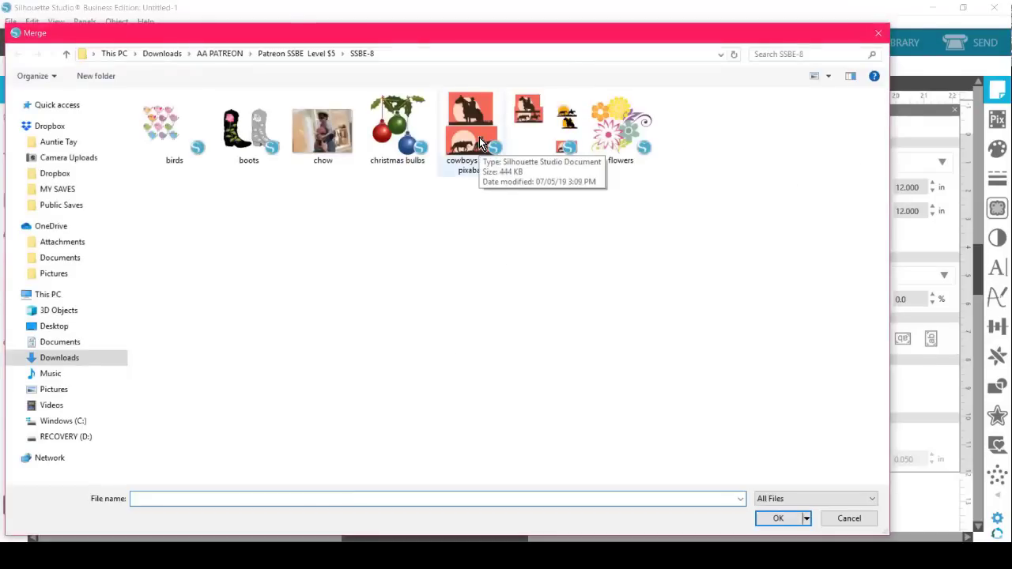
left_click(545, 131)
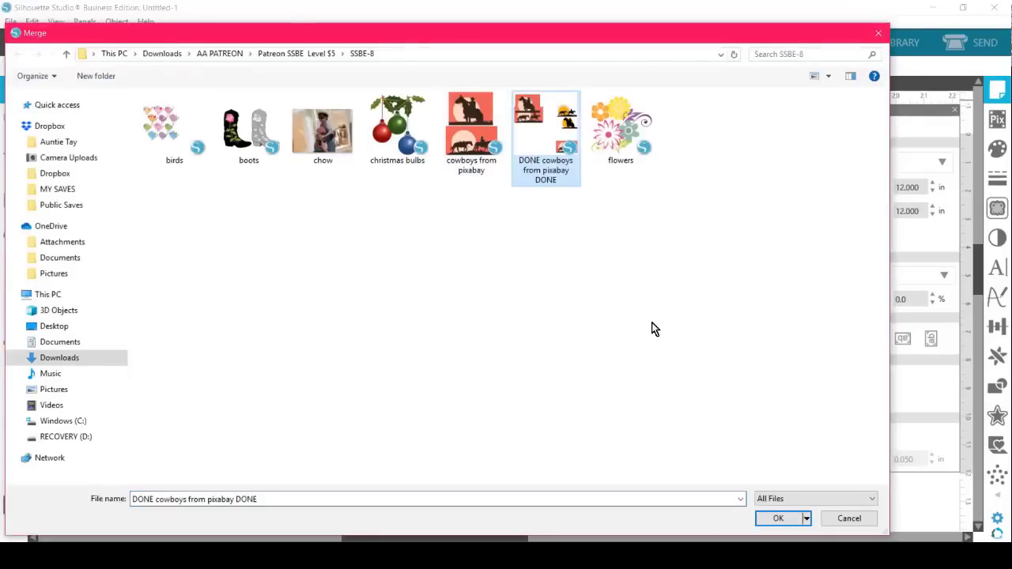
left_click(780, 519)
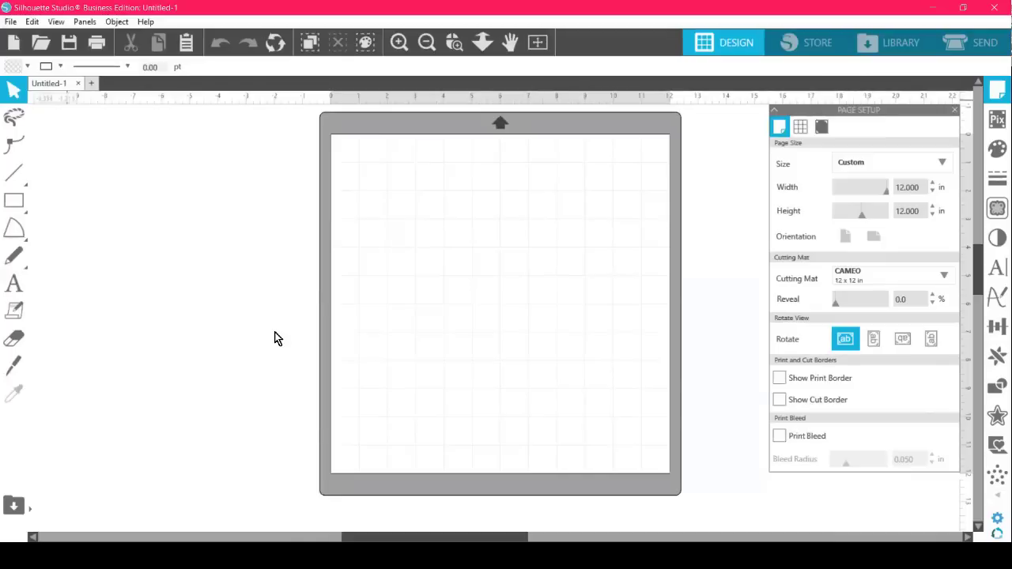
Move the merged designs off the cutting mat and place the single horse-and-rider picture on it.
left_click_drag(477, 232, 2, 479)
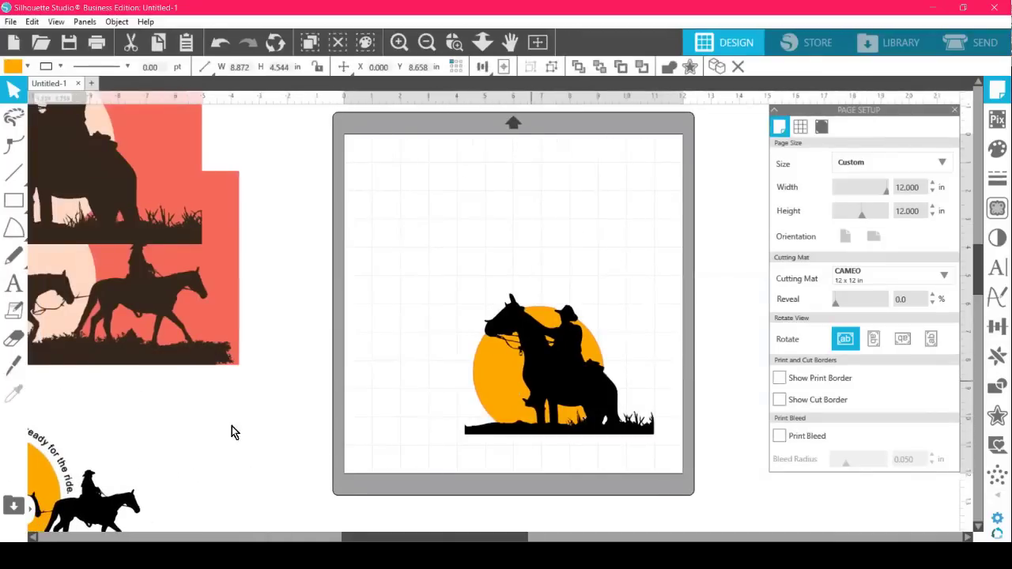
left_click_drag(231, 433, 2, 458)
mouse_move(118, 198)
left_mouse_down()
mouse_move(509, 319)
mouse_move(572, 307)
left_mouse_up()
Select a standard trace area of about 9.56 by 7.74 in over most of the picture on the mat.
left_click(994, 209)
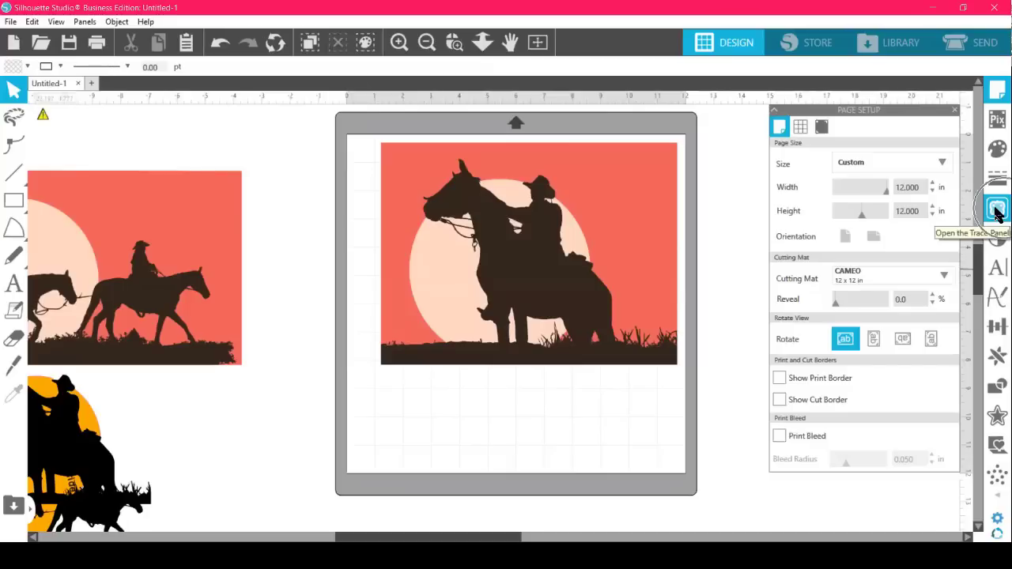
left_click(995, 210)
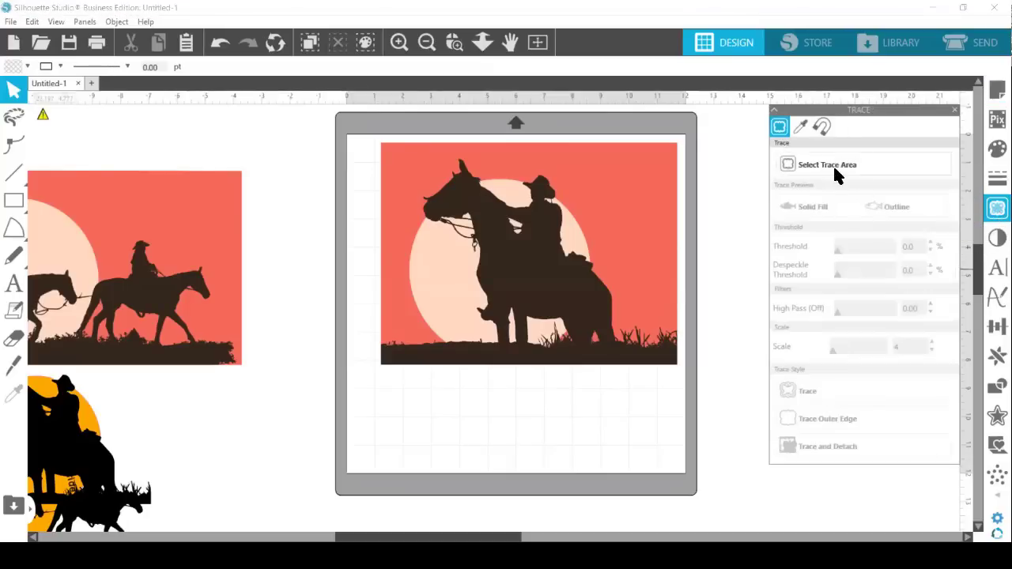
left_click(835, 169)
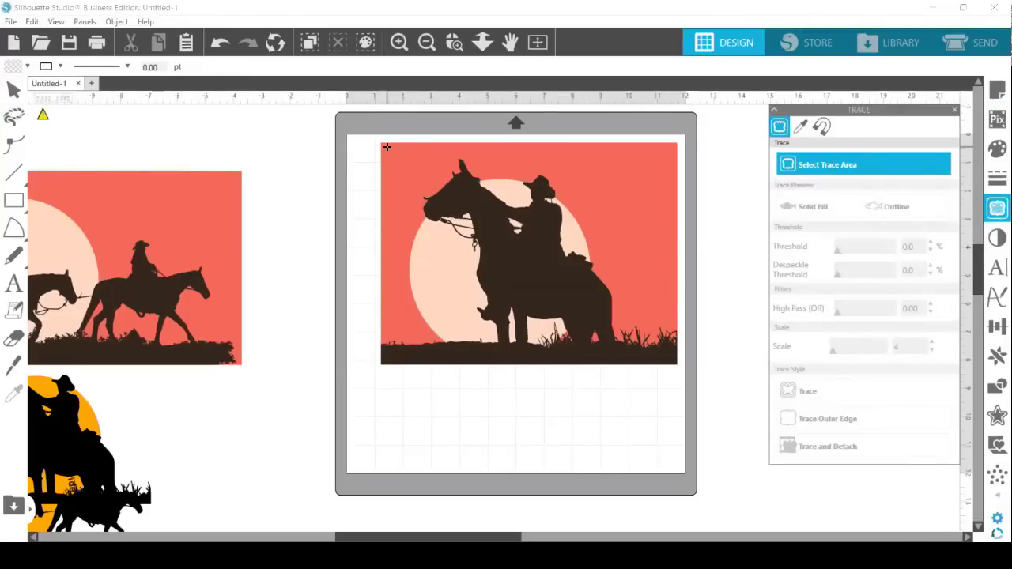
mouse_move(387, 146)
left_mouse_down()
mouse_move(577, 282)
mouse_move(603, 315)
left_mouse_up()
left_click_drag(637, 357, 658, 371)
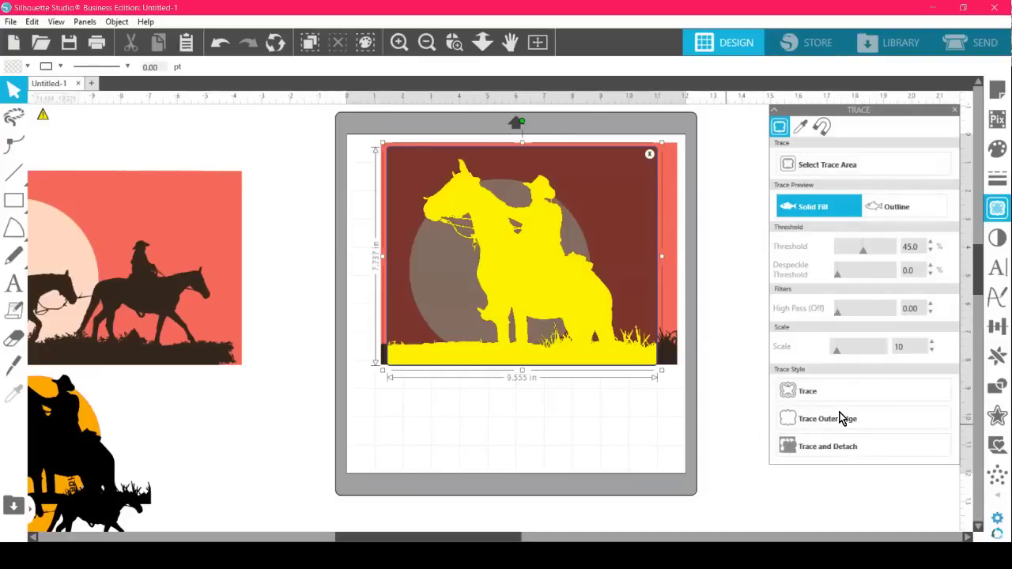
Trace the selected area with the plain Trace style, move the picture off the mat, and shift the outline slightly aside.
left_click(816, 397)
mouse_move(552, 279)
left_mouse_down()
mouse_move(505, 286)
mouse_move(389, 354)
mouse_move(260, 309)
mouse_move(259, 280)
left_mouse_up()
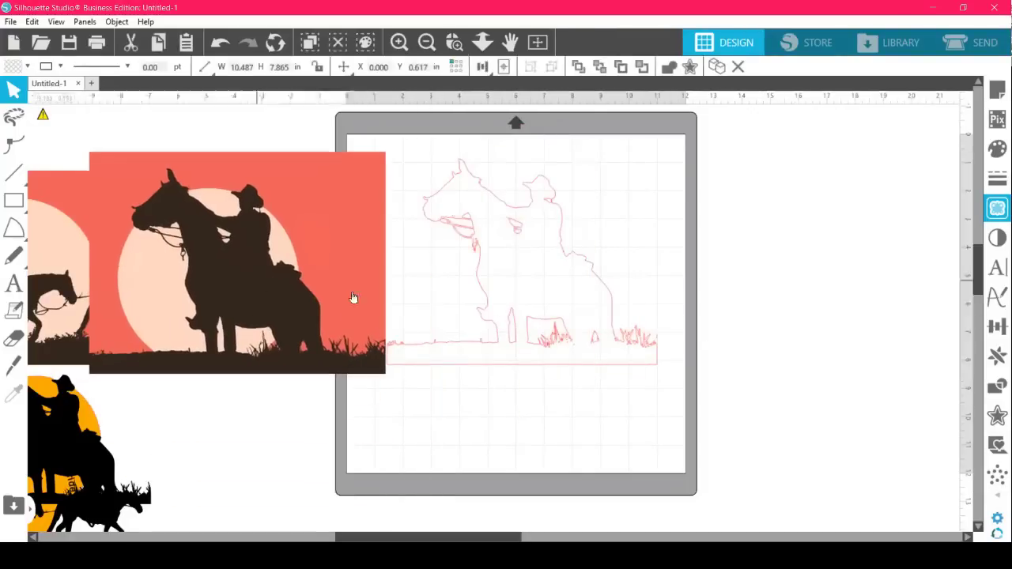
mouse_move(528, 320)
left_mouse_down()
mouse_move(719, 343)
mouse_move(553, 321)
left_mouse_up()
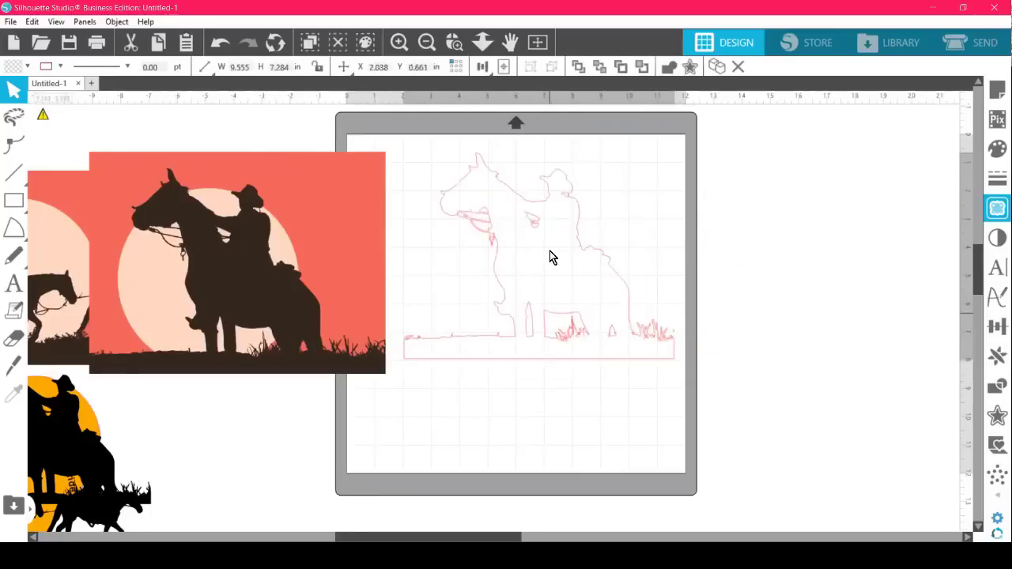
Select the new tracing on the mat and fill it with black.
left_click(562, 183)
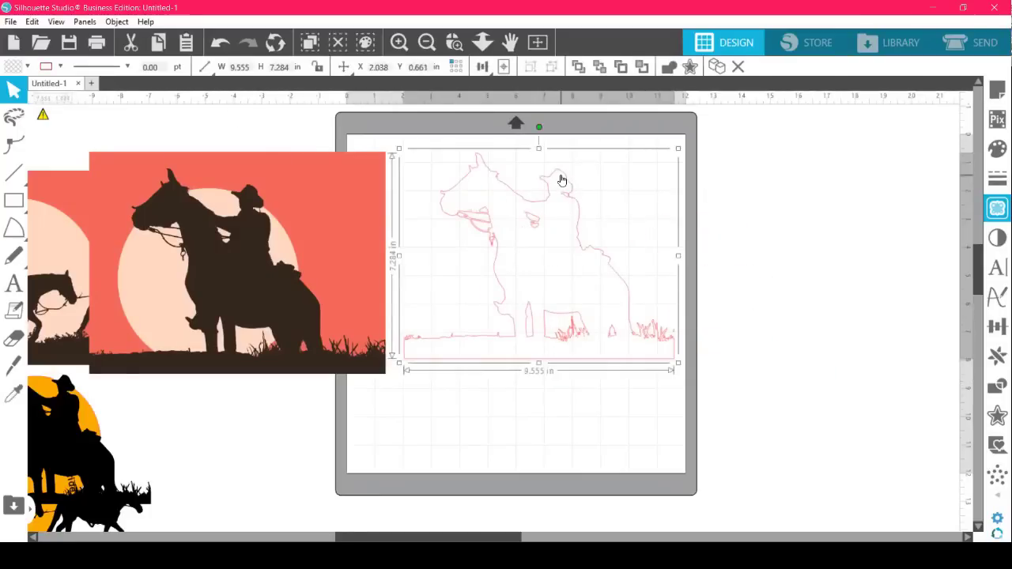
left_click(13, 66)
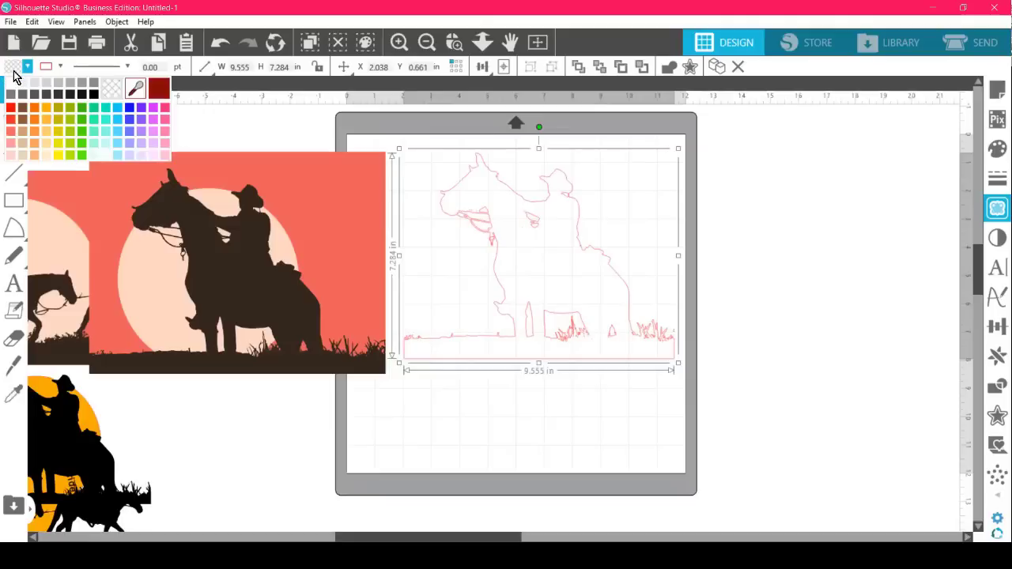
left_click(96, 95)
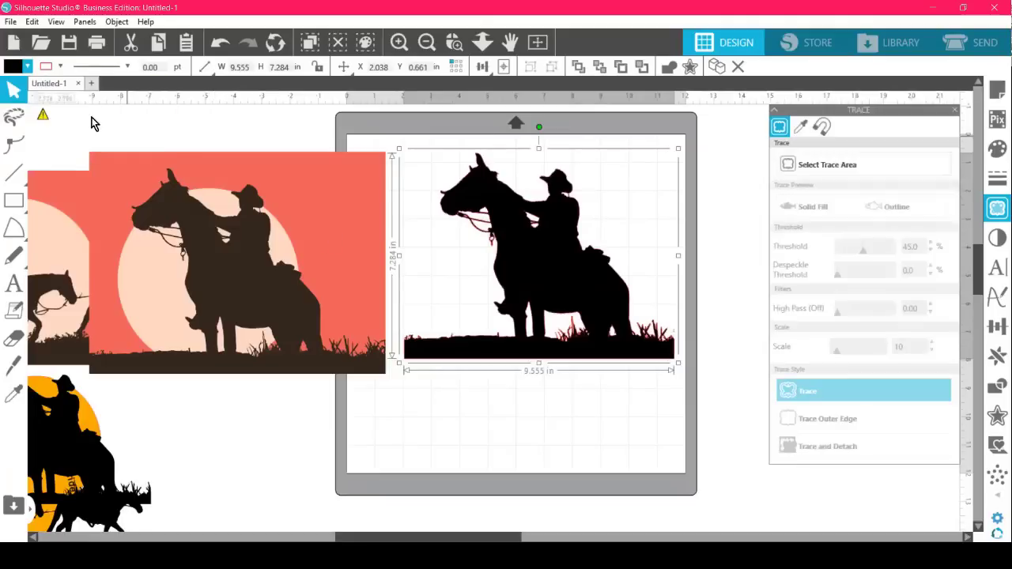
Set the traced horse-and-rider silhouette's line color to black and move the source picture closer, partly over the cutting mat.
left_click(46, 68)
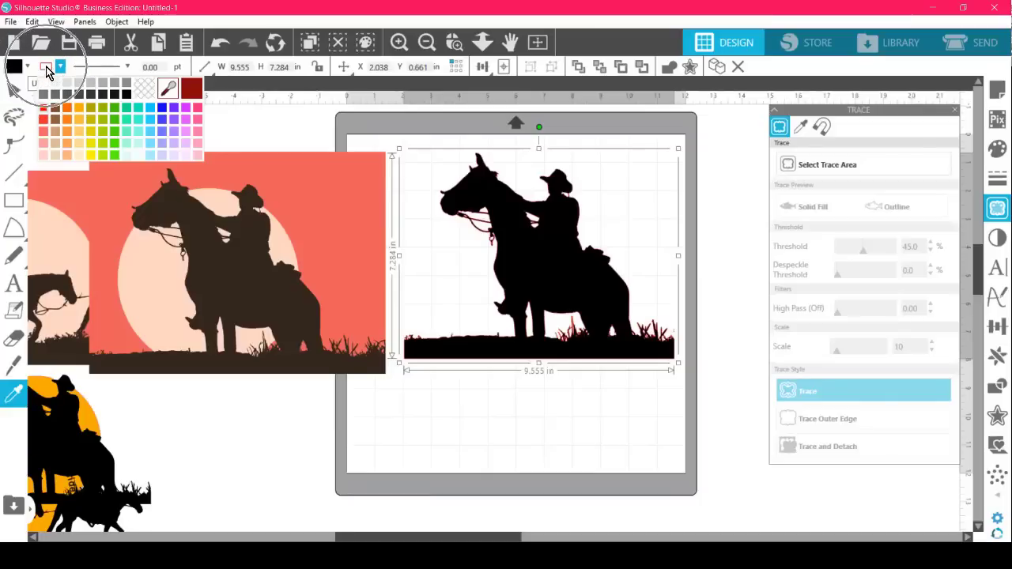
left_click(147, 68)
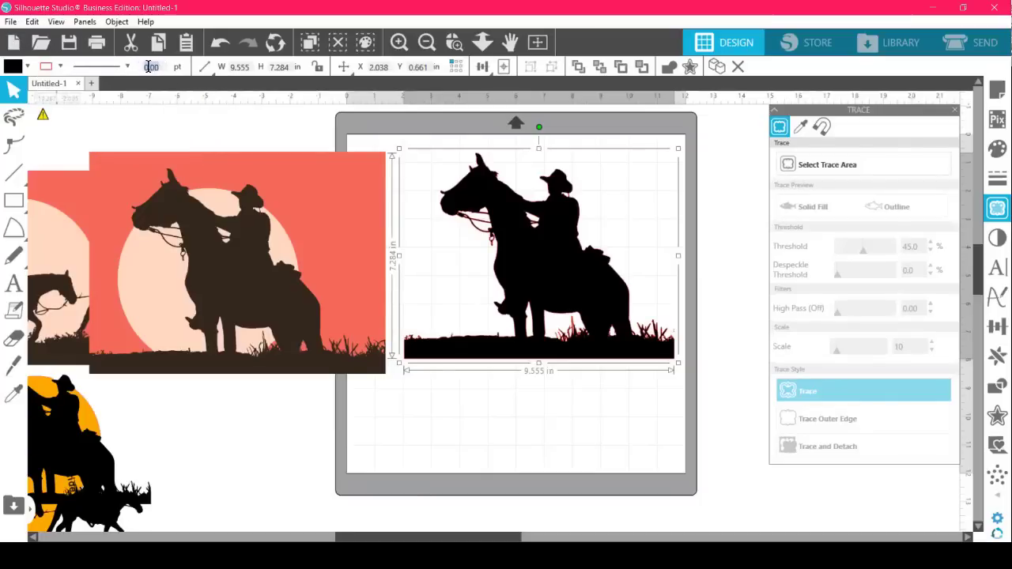
left_click(61, 67)
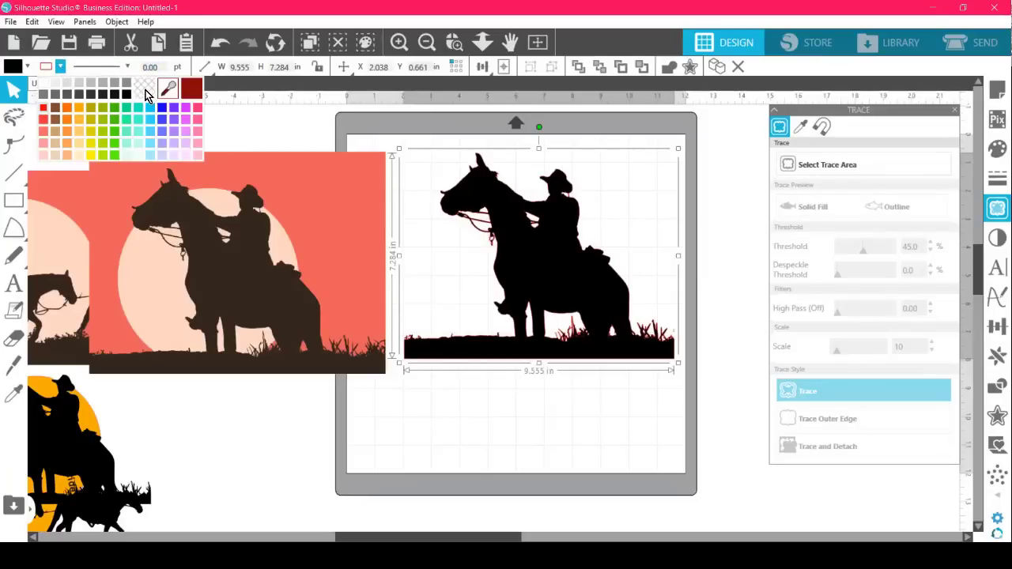
left_click_drag(177, 166, 266, 152)
left_click(714, 220)
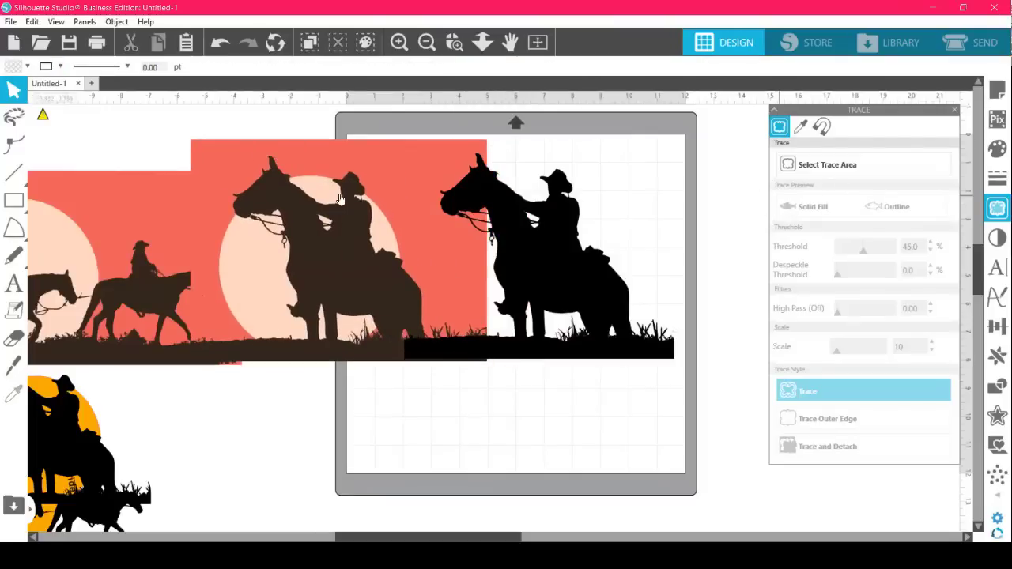
Start a color trace and pick the pale sun in the horse-and-rider picture as the color to trace.
left_click(801, 127)
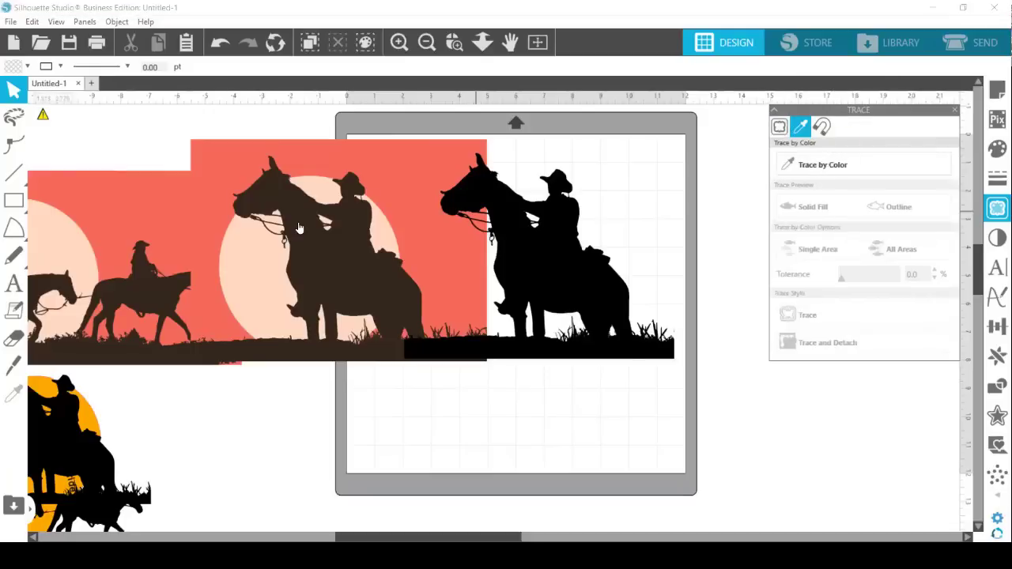
left_click(838, 170)
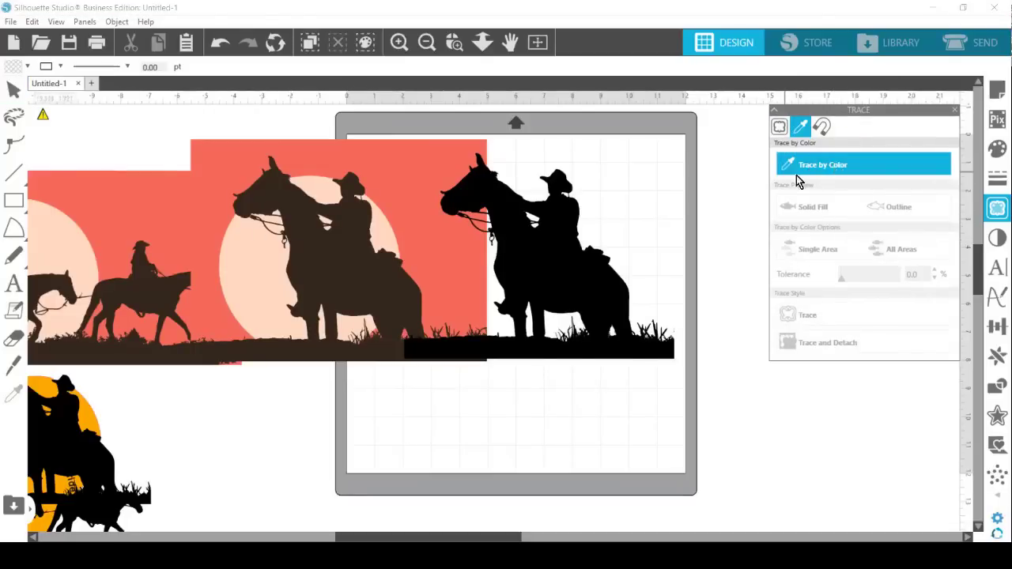
left_click(261, 257)
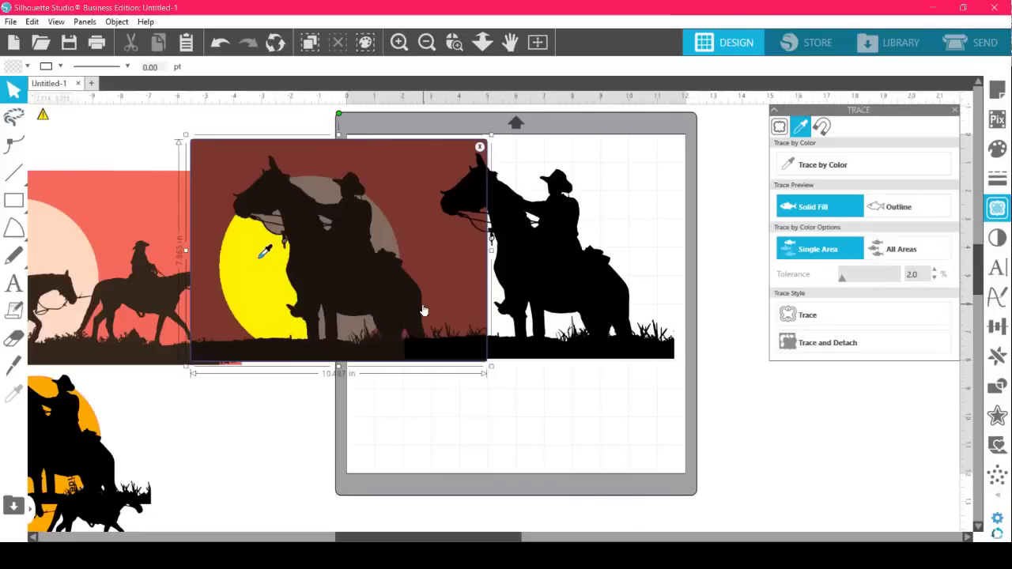
Extend the color trace to all areas of the sun color and apply the plain Trace style.
left_click(909, 252)
left_click(908, 252)
left_click(908, 252)
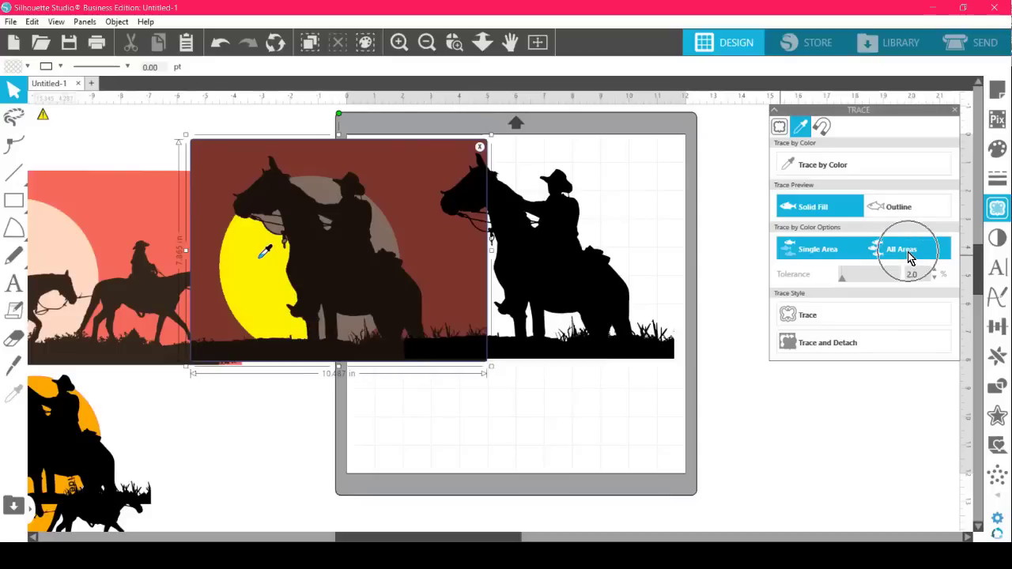
left_click(908, 252)
left_click(909, 252)
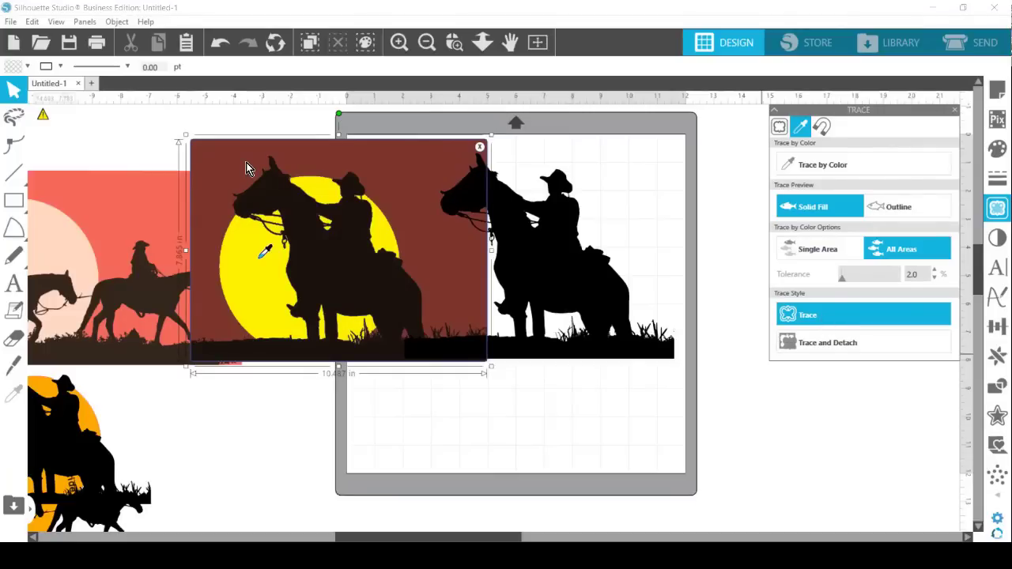
Move the horse-and-rider picture down and the other cowboy picture farther away to clear the sun tracing.
key("Escape")
left_click_drag(248, 167, 211, 439)
mouse_move(160, 203)
left_mouse_down()
mouse_move(79, 188)
mouse_move(52, 170)
left_mouse_up()
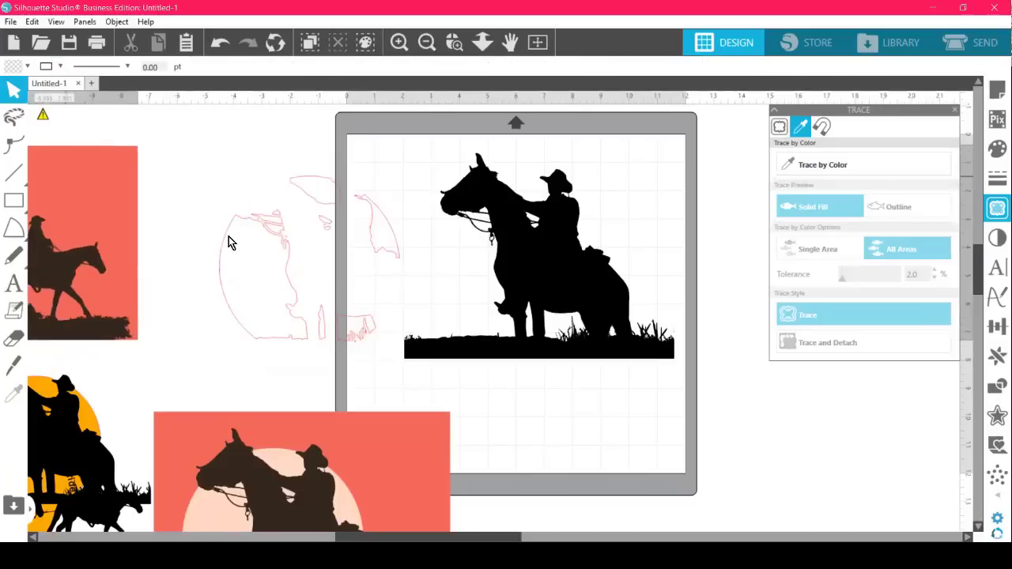
Select all the traced sun pieces and fill them with orange.
mouse_move(189, 158)
left_mouse_down()
mouse_move(346, 260)
mouse_move(410, 362)
left_mouse_up()
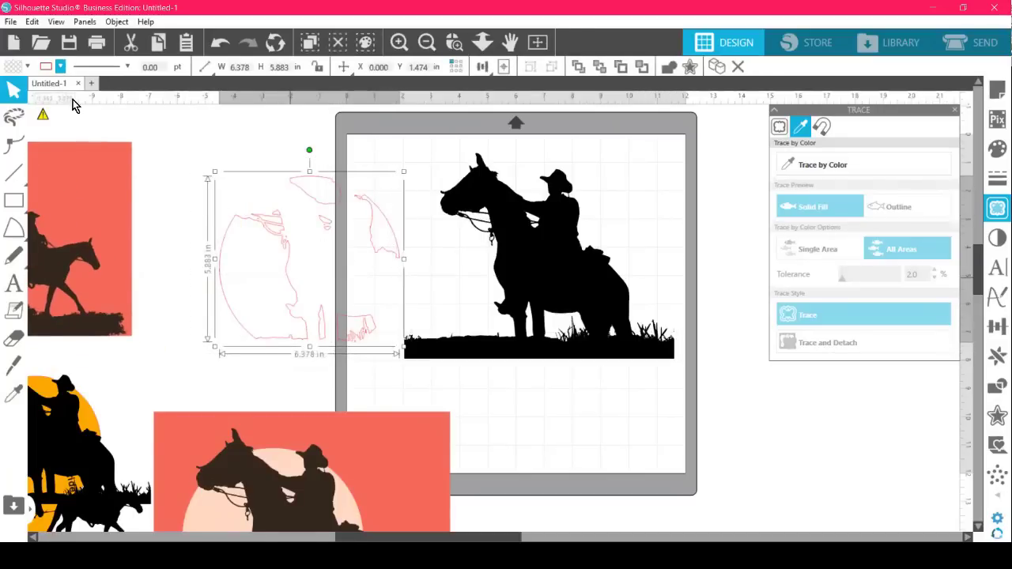
left_click(15, 68)
left_click(16, 68)
left_click(15, 68)
left_click(15, 70)
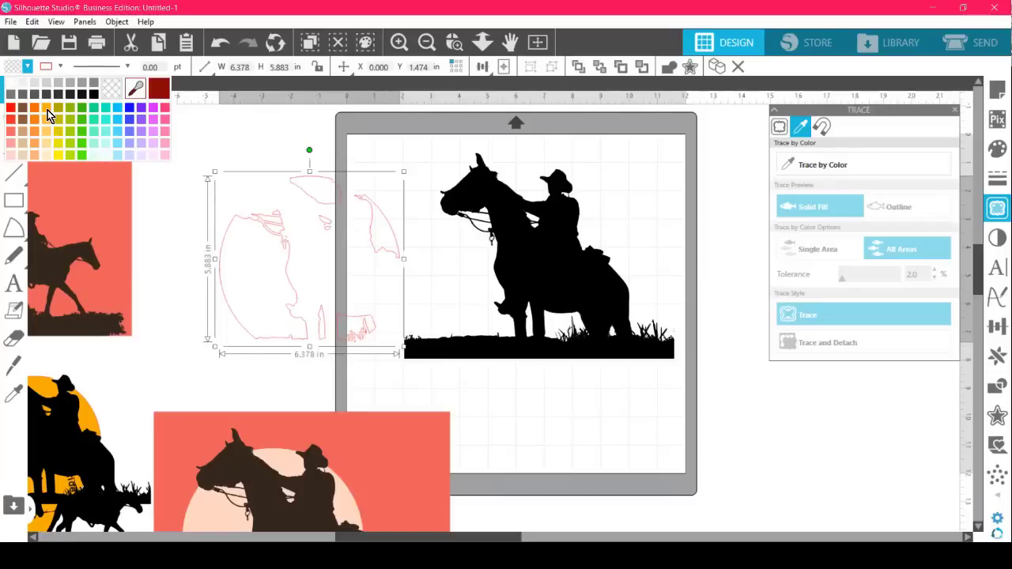
left_click(48, 115)
Place the orange sun around the black silhouette on the mat and fine-tune its fit along the horse's reins and neck.
mouse_move(272, 320)
left_mouse_down()
mouse_move(479, 311)
mouse_move(472, 316)
left_mouse_up()
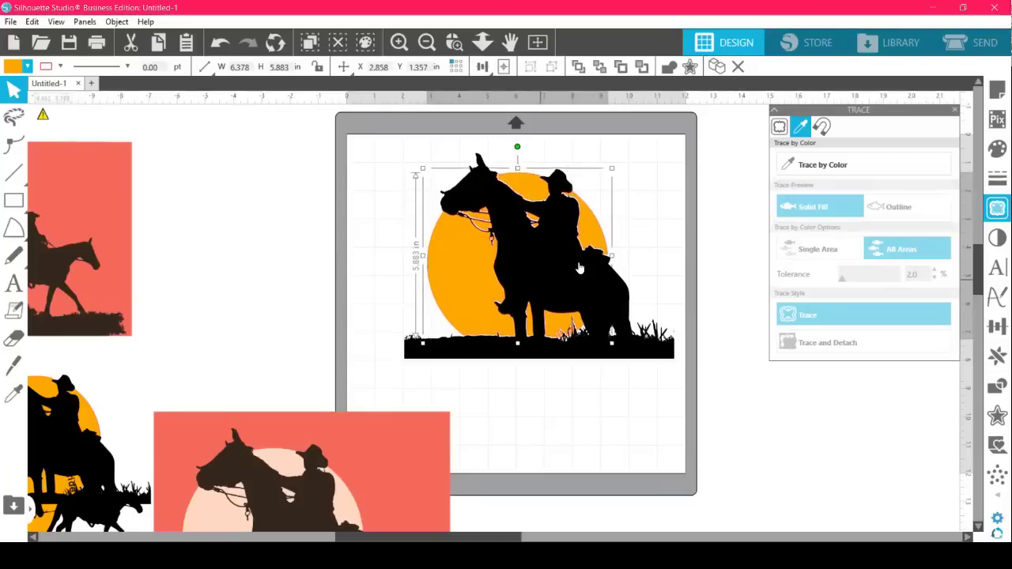
left_click(653, 239)
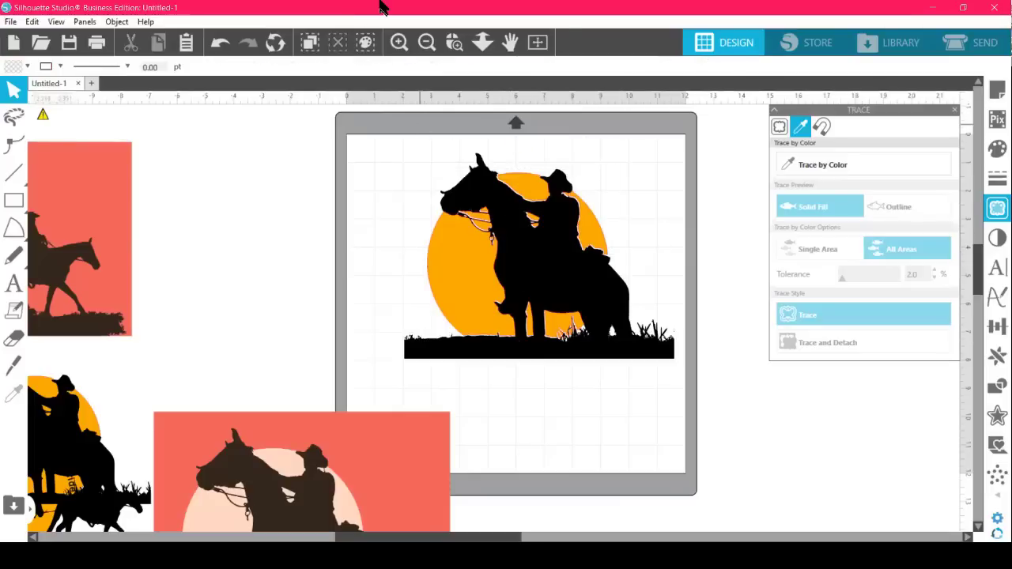
left_click(454, 43)
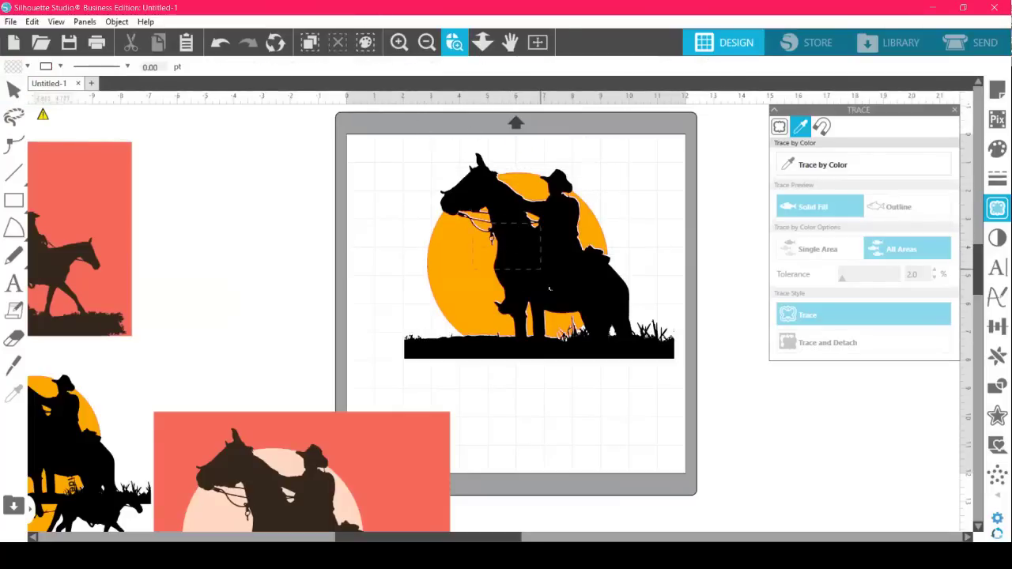
left_click_drag(549, 287, 549, 287)
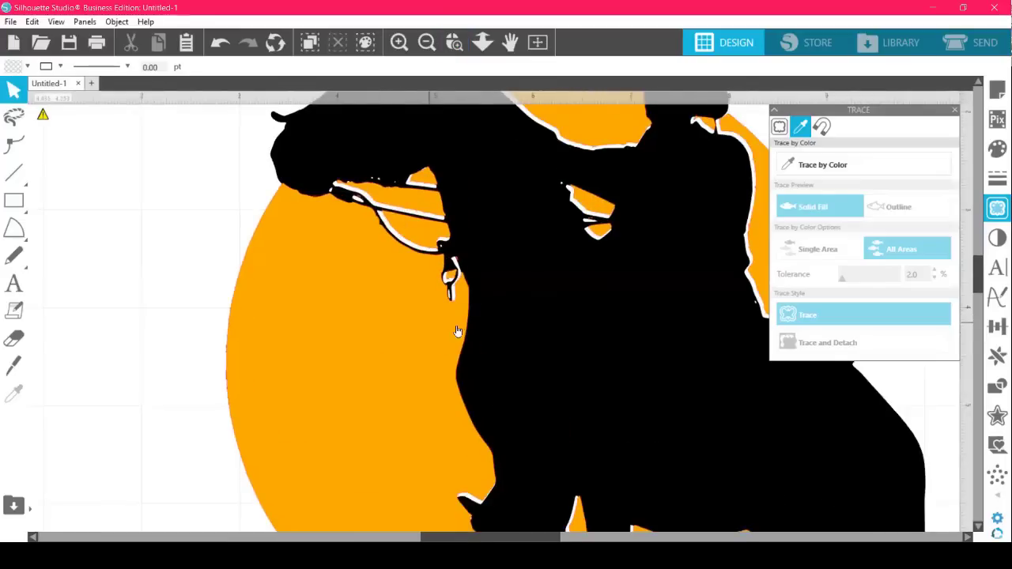
left_click(409, 306)
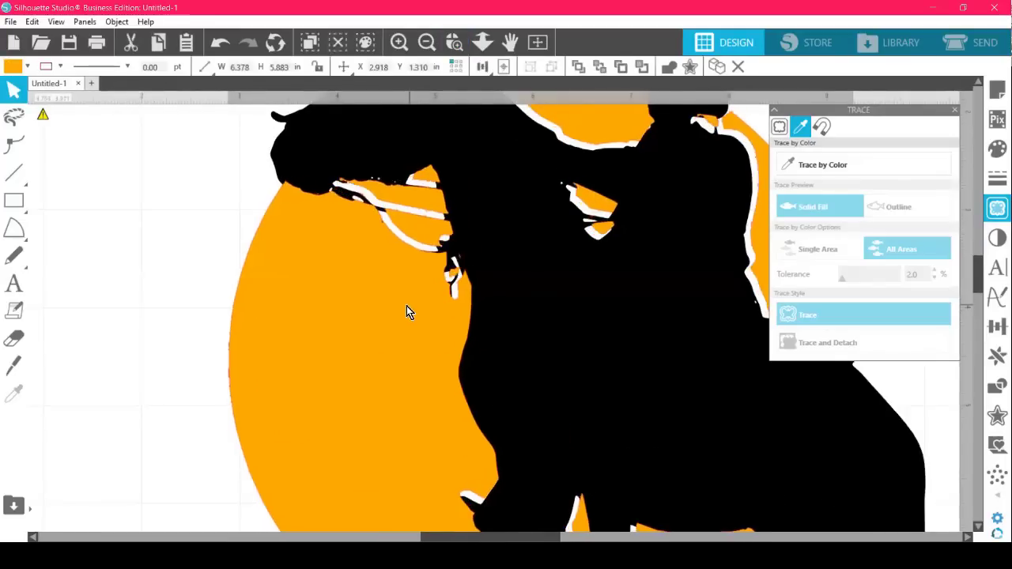
left_click_drag(404, 305, 404, 307)
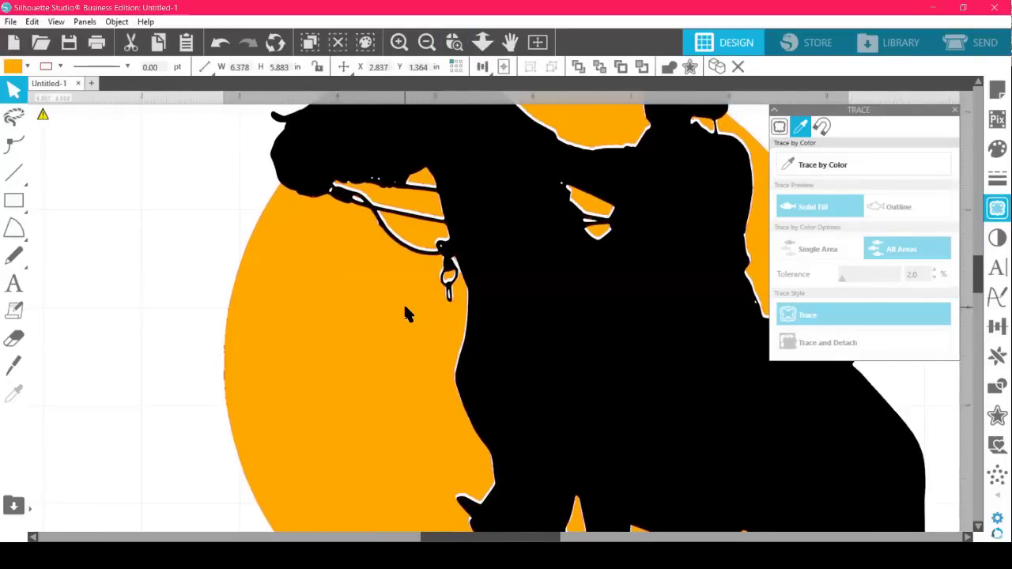
left_click(451, 299)
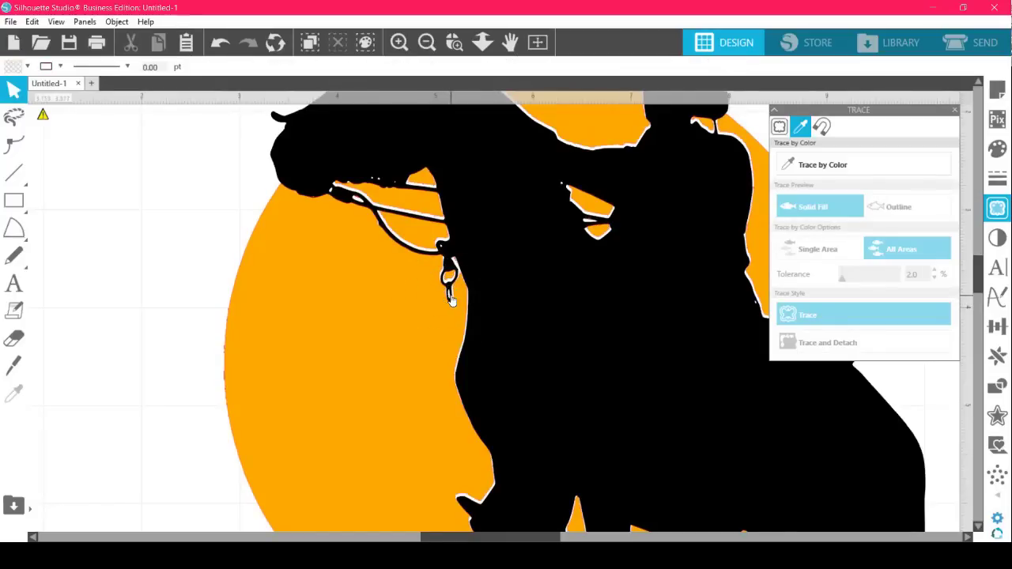
Shift the orange sun away from the horse's head and reins and open the black silhouette for point editing.
left_click_drag(399, 321, 716, 296)
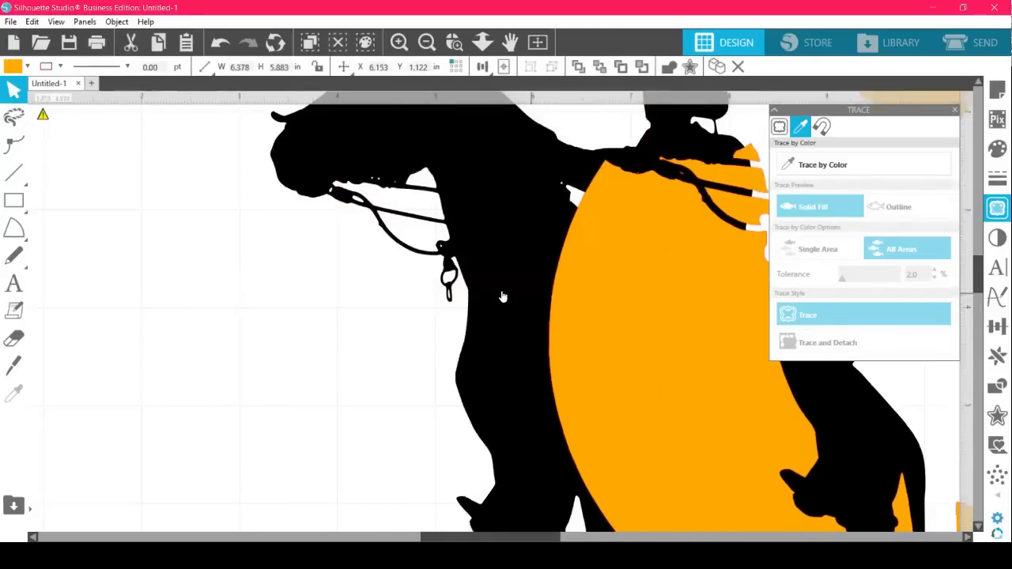
left_click(498, 297)
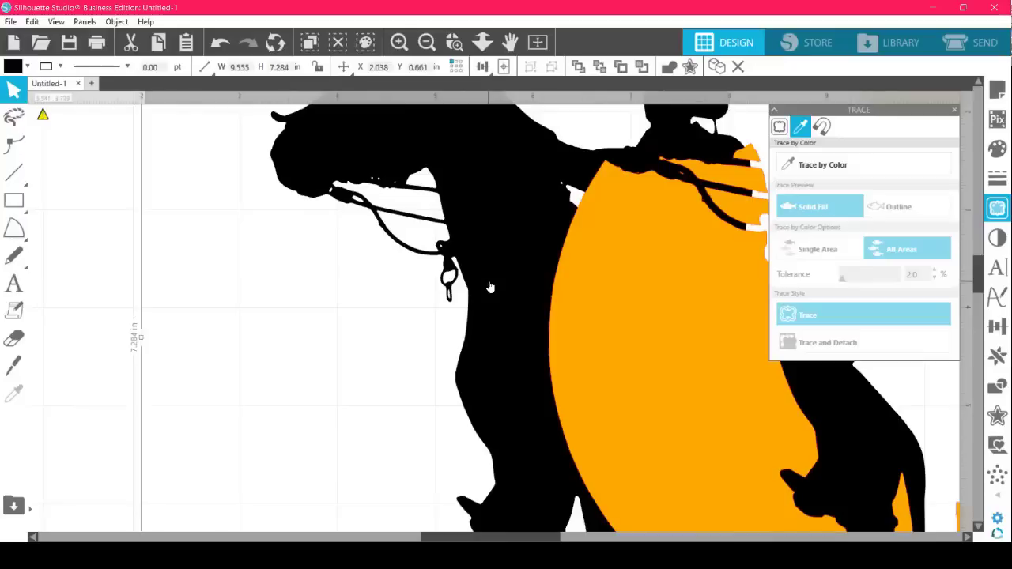
double_click(489, 287)
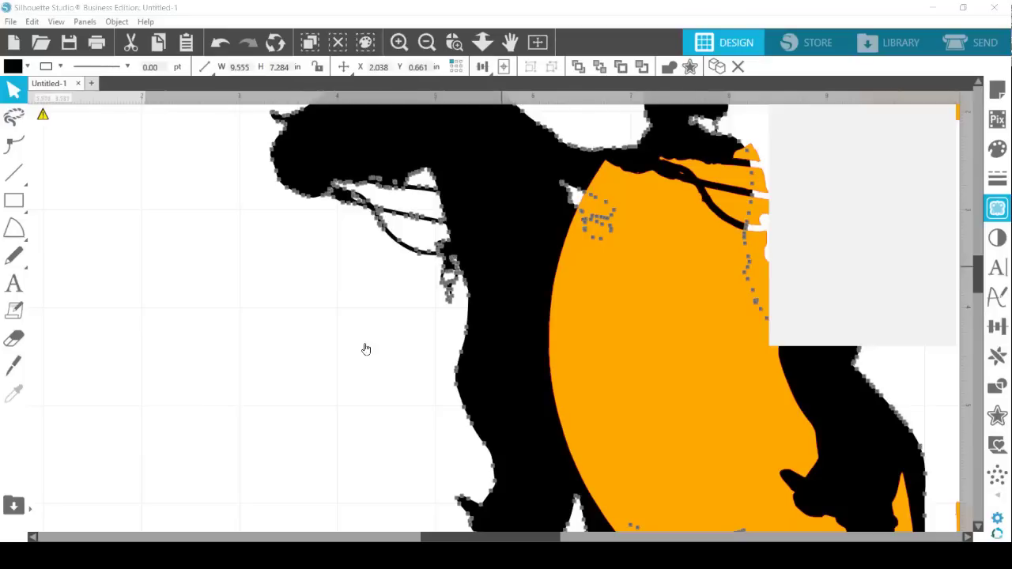
left_click(225, 323)
left_click(134, 251)
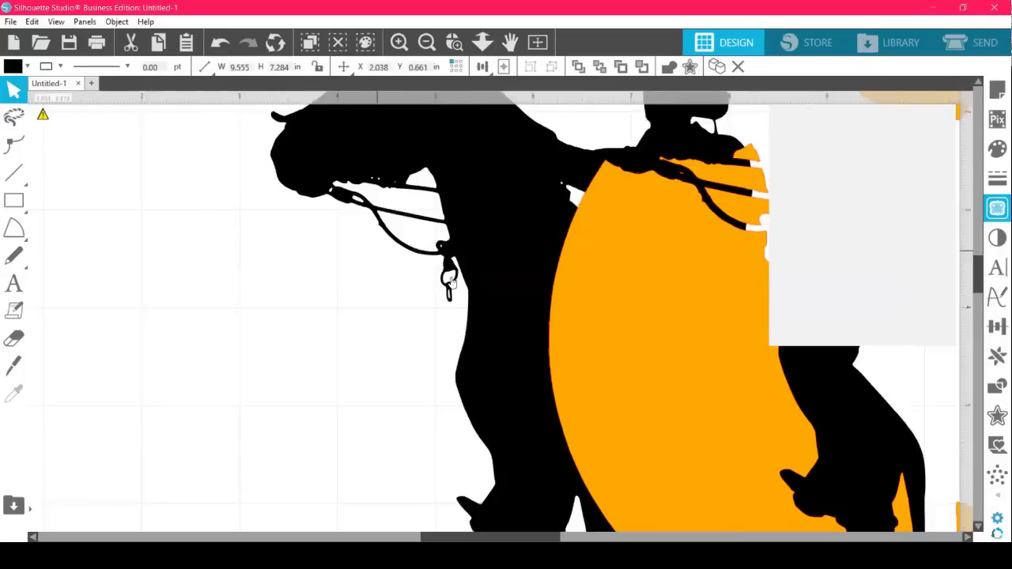
double_click(445, 291)
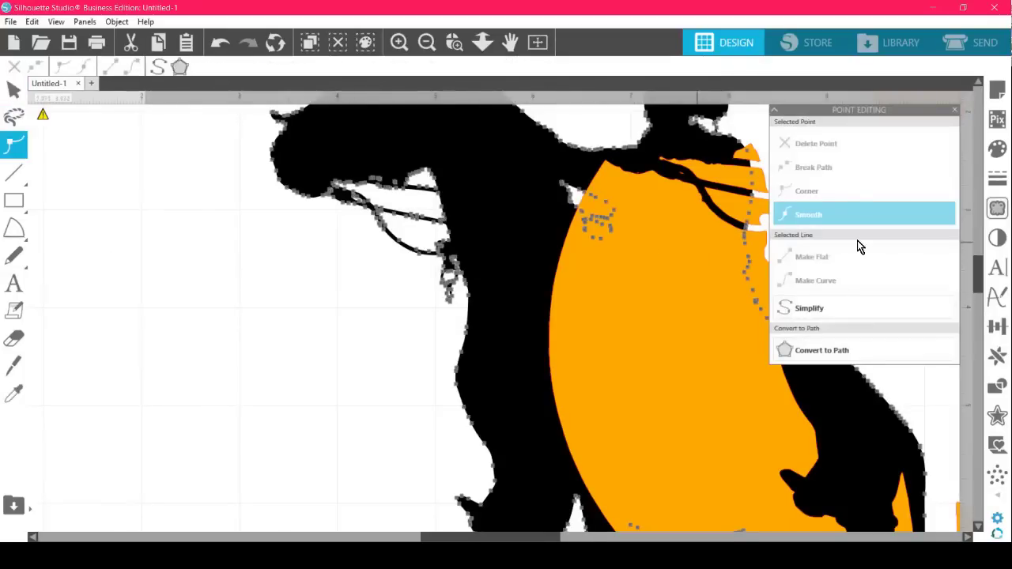
mouse_move(868, 112)
left_mouse_down()
mouse_move(852, 128)
mouse_move(870, 112)
left_mouse_up()
Simplify the black silhouette's points repeatedly to reduce the number of nodes along its edges.
left_click(799, 306)
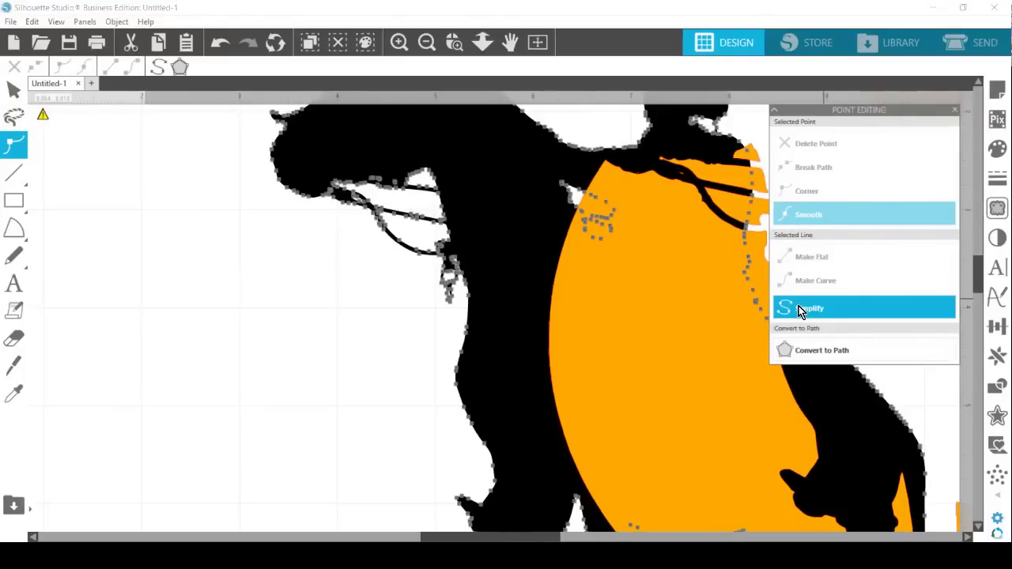
left_click(841, 310)
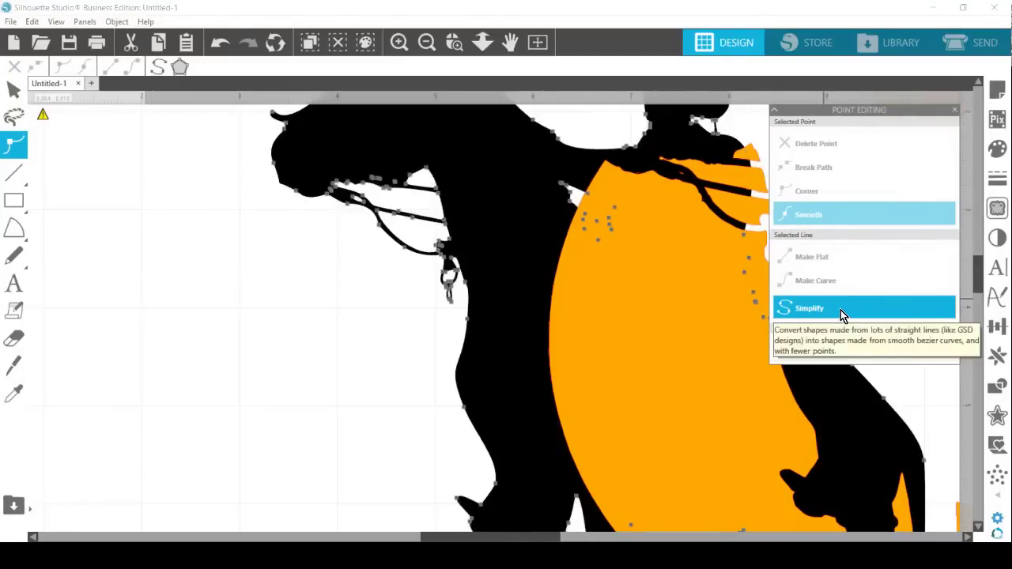
left_click(840, 310)
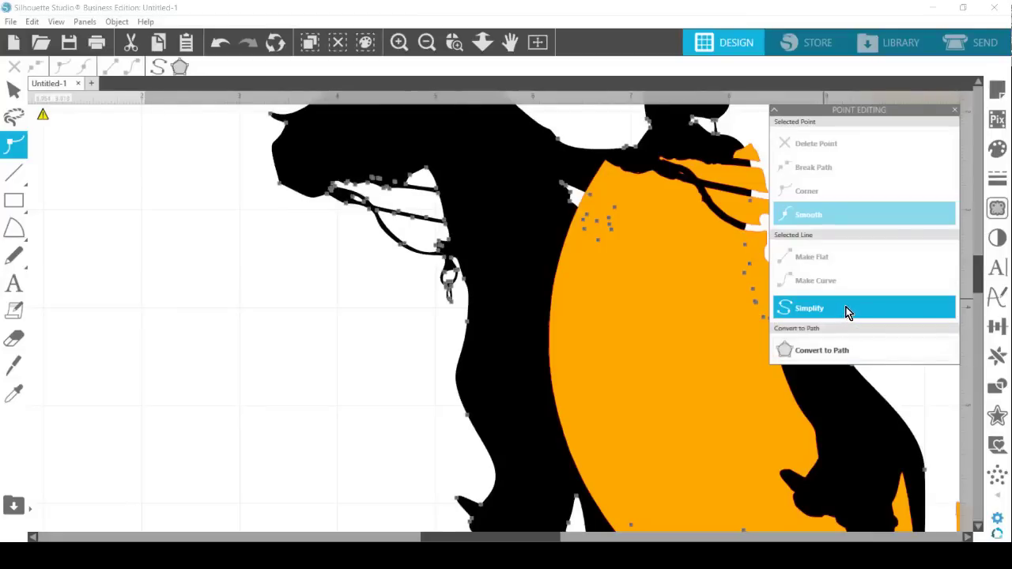
left_click(846, 310)
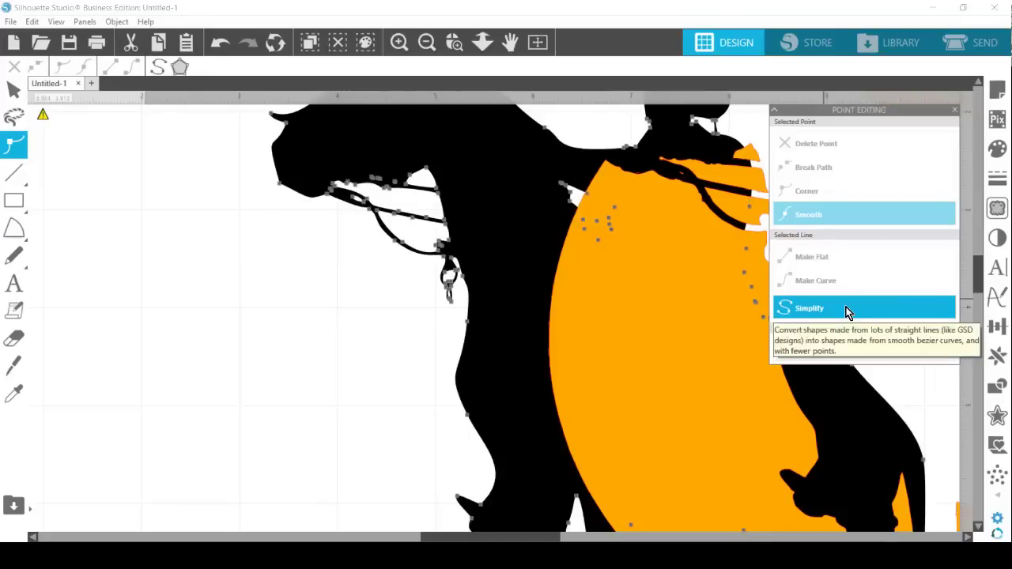
left_click(846, 309)
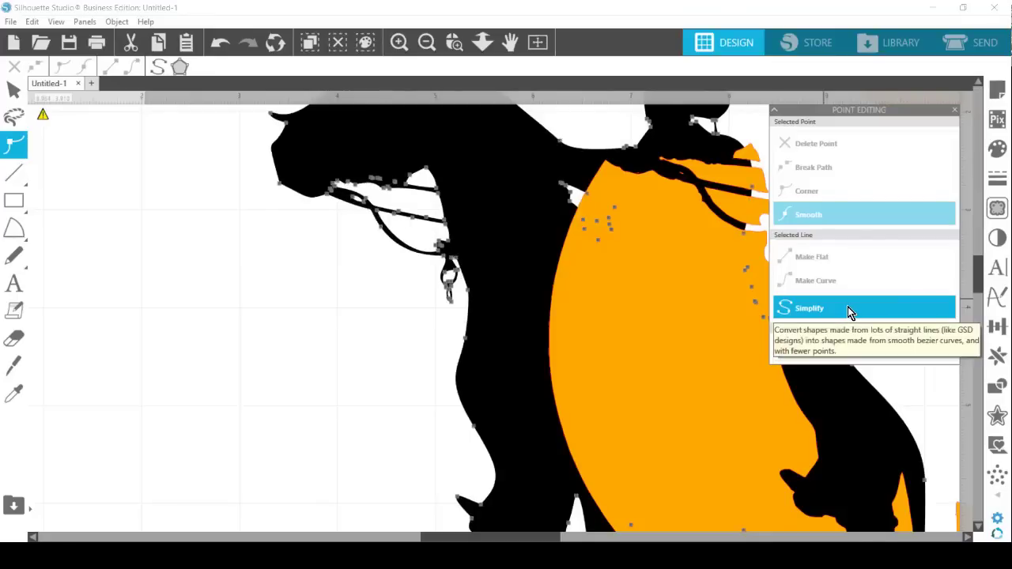
left_click(847, 307)
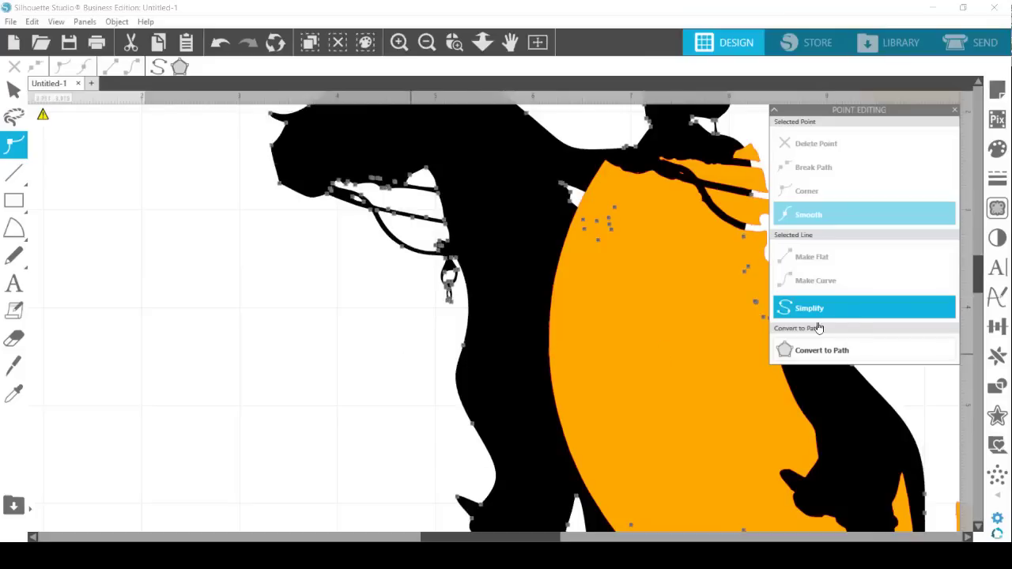
left_click(863, 315)
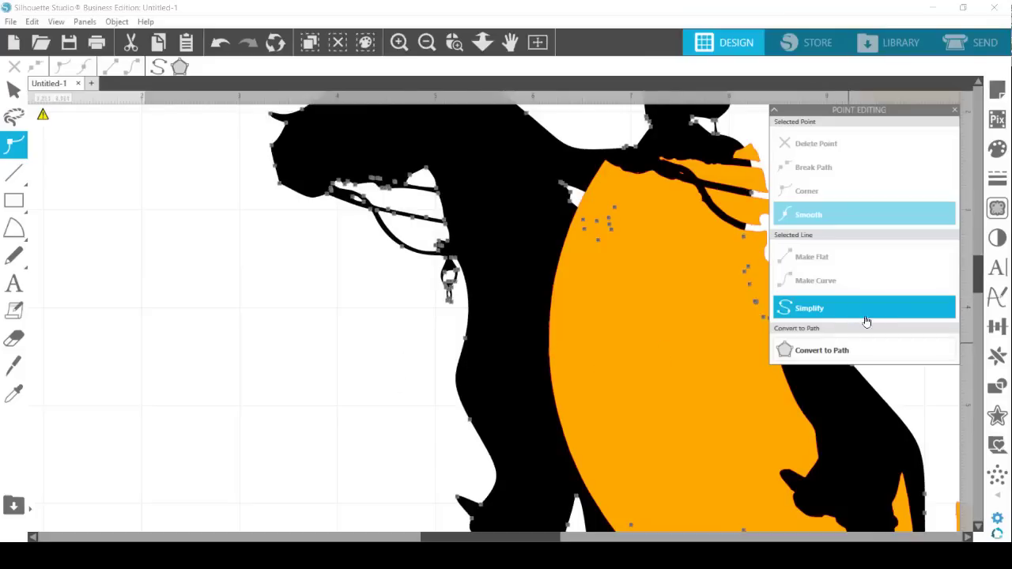
Delete the two bottom corner points of the strap hanging below the horse's reins.
left_click(454, 307)
left_click(452, 305)
double_click(452, 306)
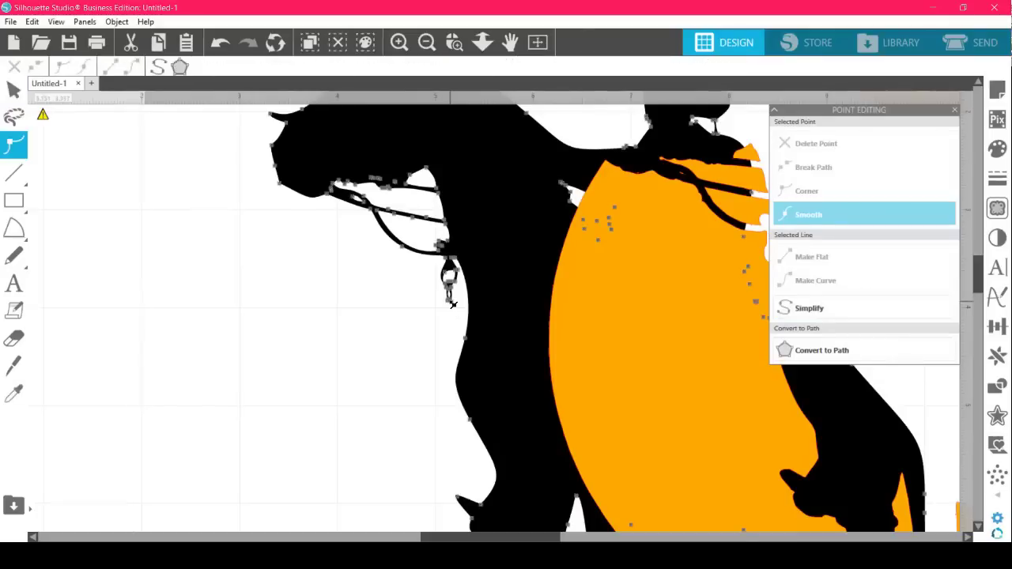
left_click(453, 42)
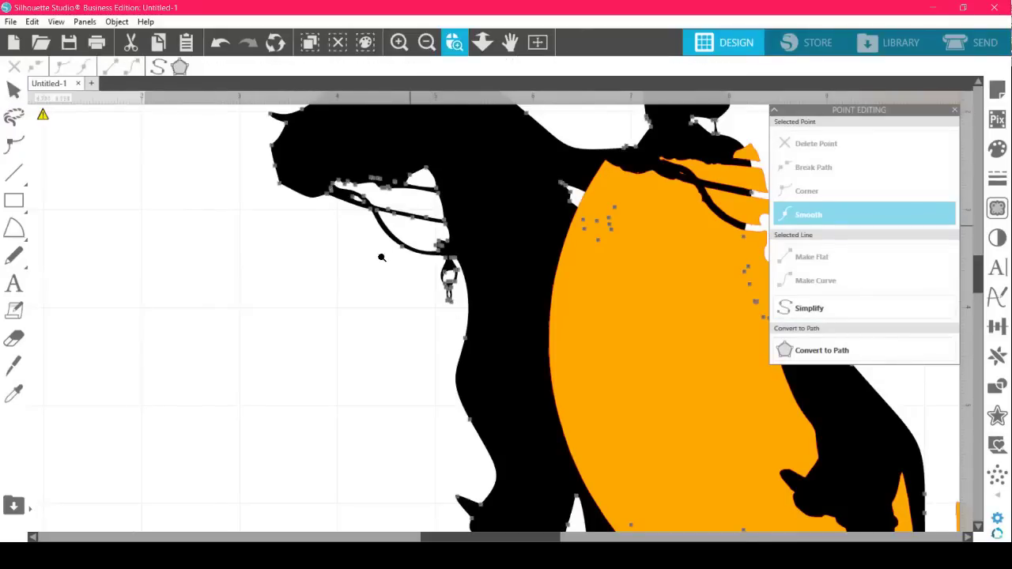
left_click(477, 331)
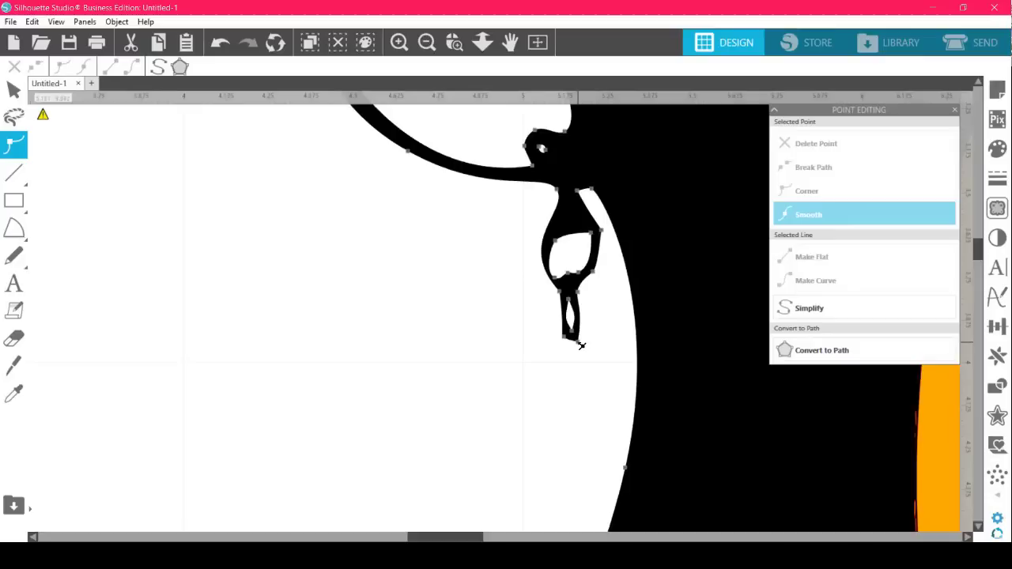
left_click(580, 343)
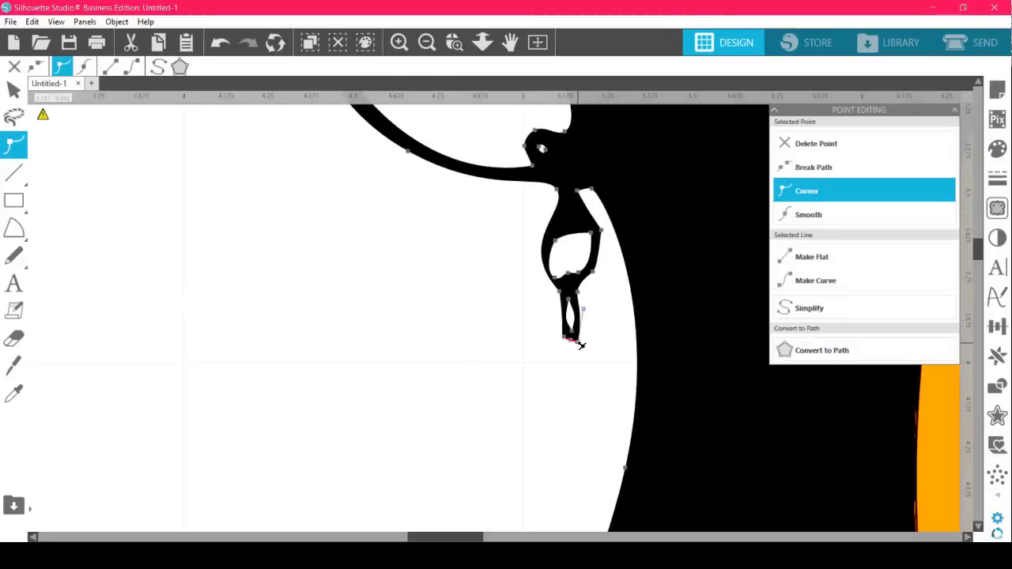
left_click(580, 343)
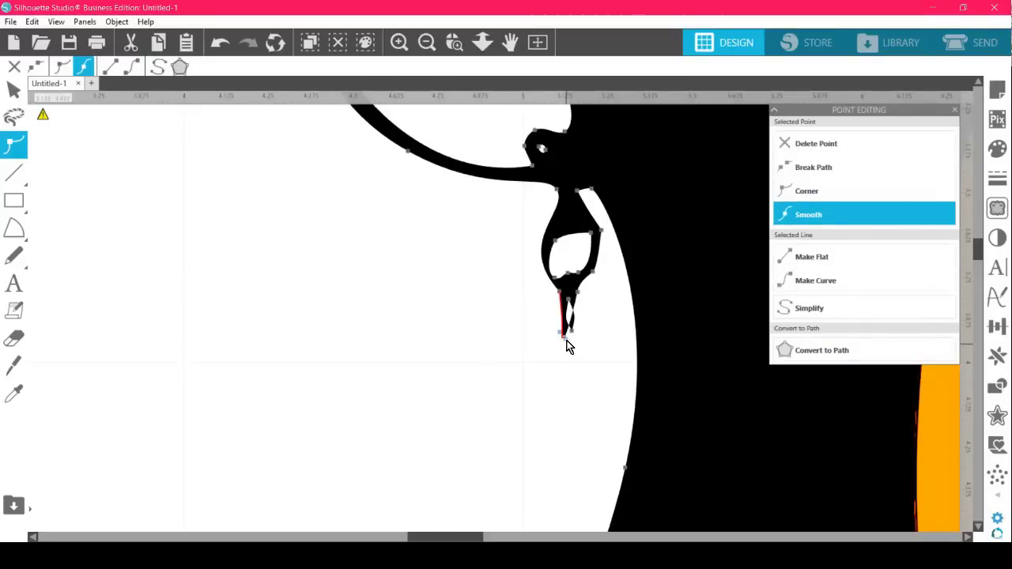
left_click(566, 342)
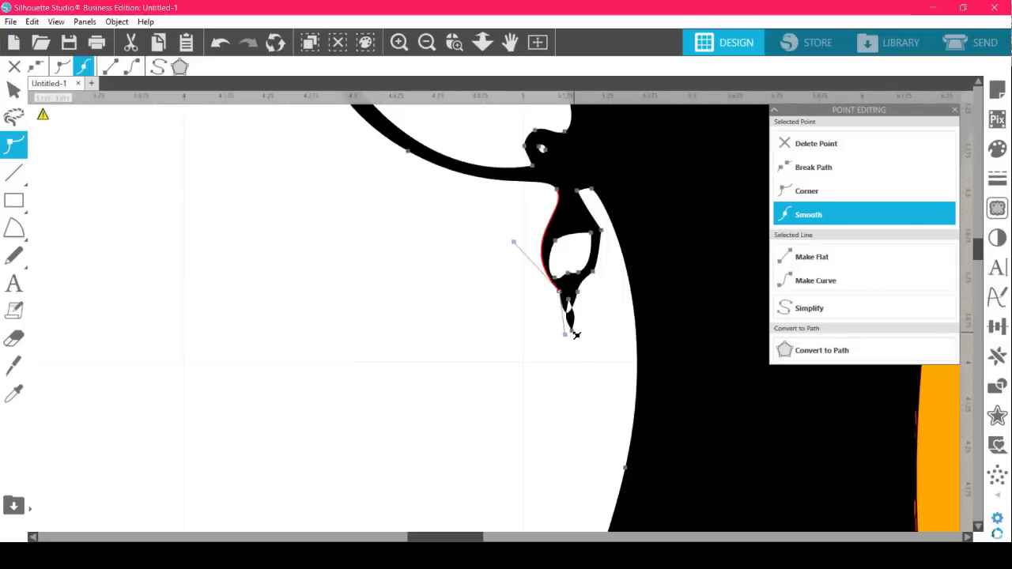
Delete the narrow inner opening at the tip of the hanging strap and reopen the silhouette for point editing.
left_click(574, 335)
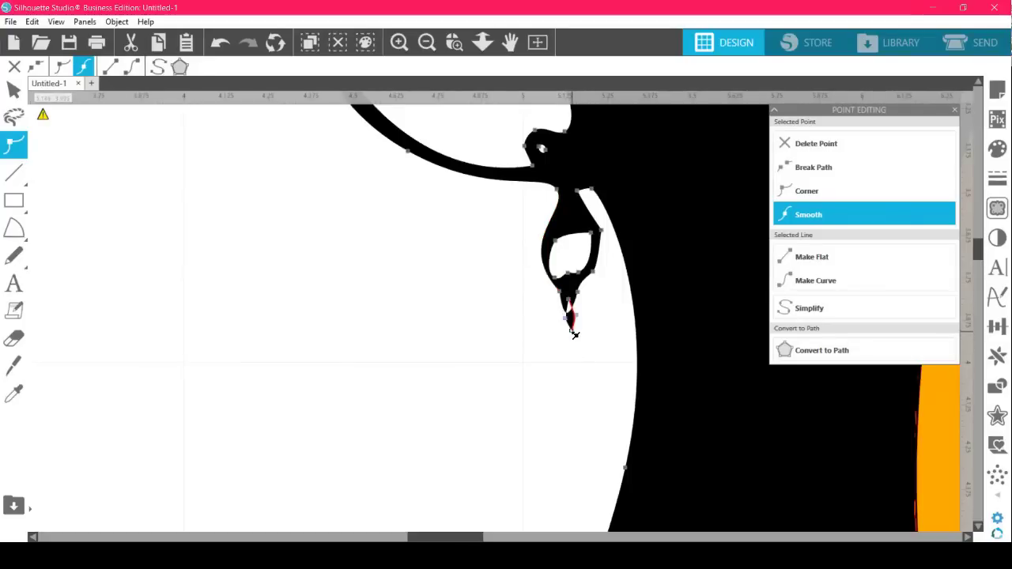
key("Delete")
left_click(578, 321)
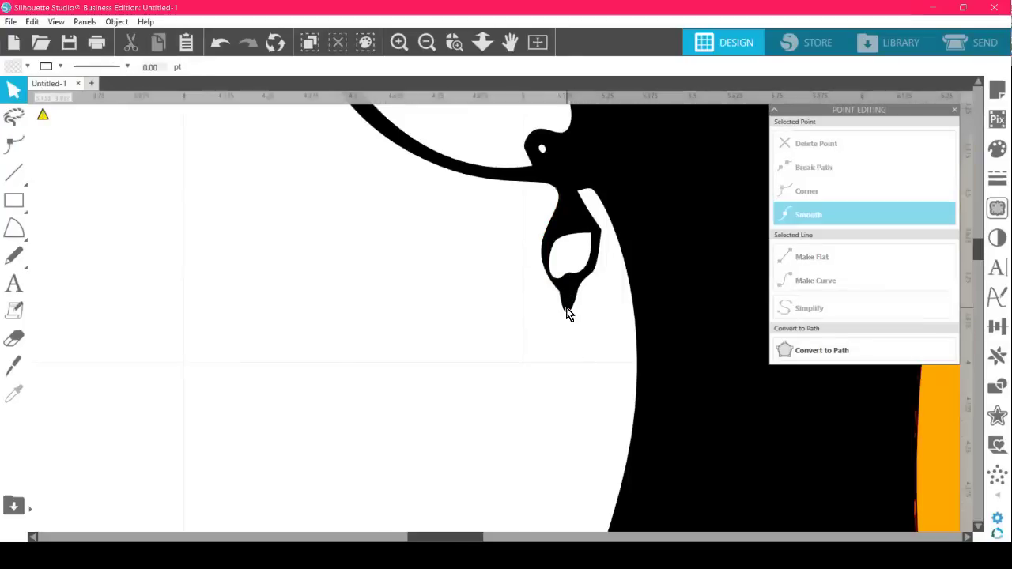
left_click(567, 315)
double_click(567, 317)
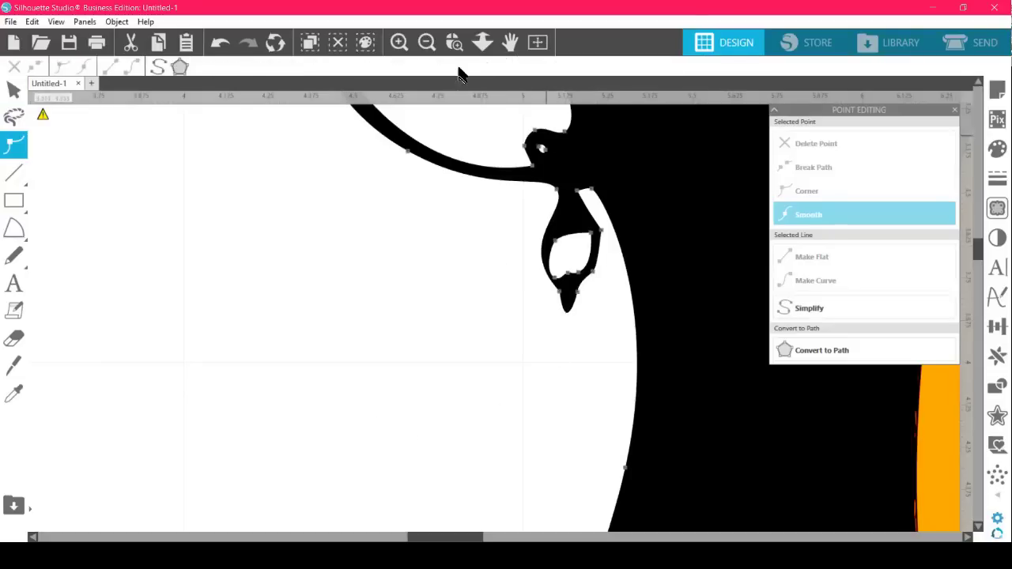
Delete the small stray hole above the upper rein, beneath the horse's jaw, in point editing.
left_click(427, 47)
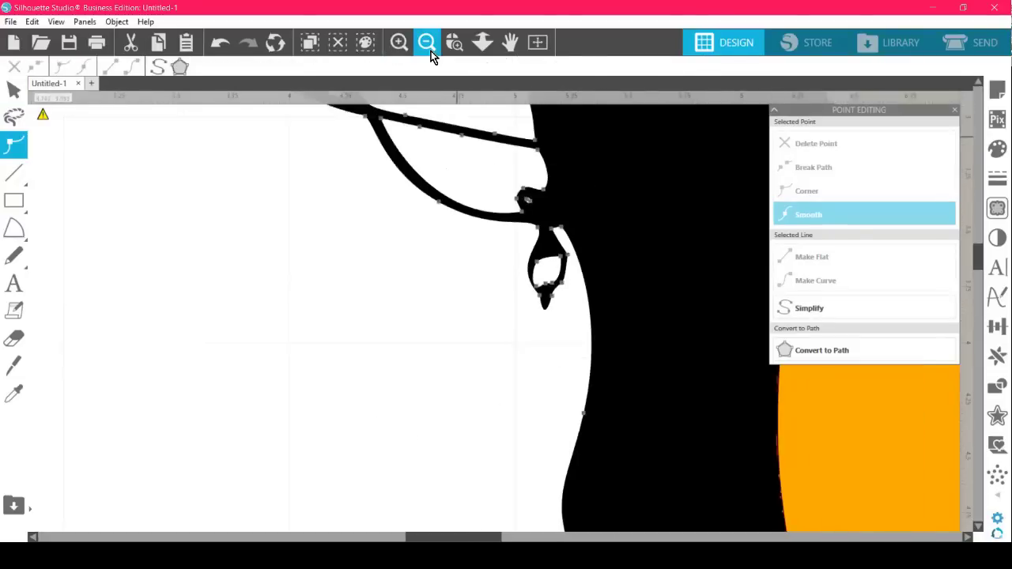
left_click(427, 48)
left_click(430, 49)
left_click(430, 50)
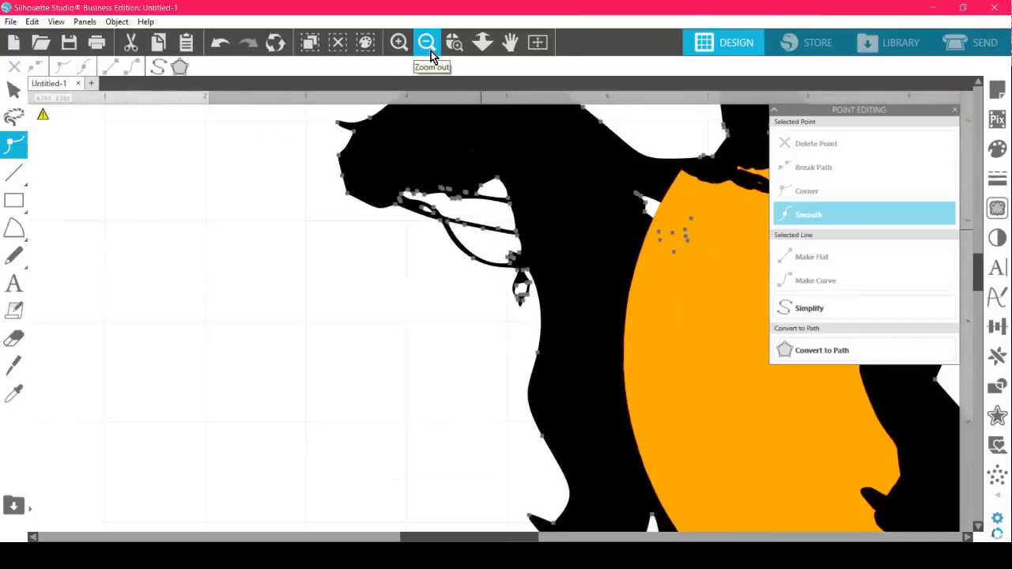
left_click(430, 49)
left_click(481, 372)
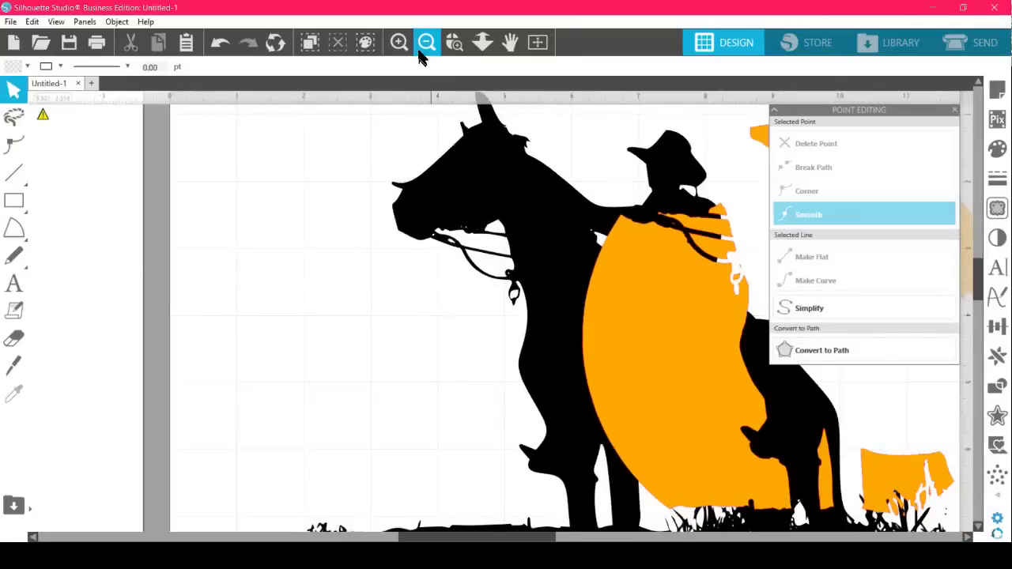
left_click(455, 42)
left_click_drag(376, 198, 511, 275)
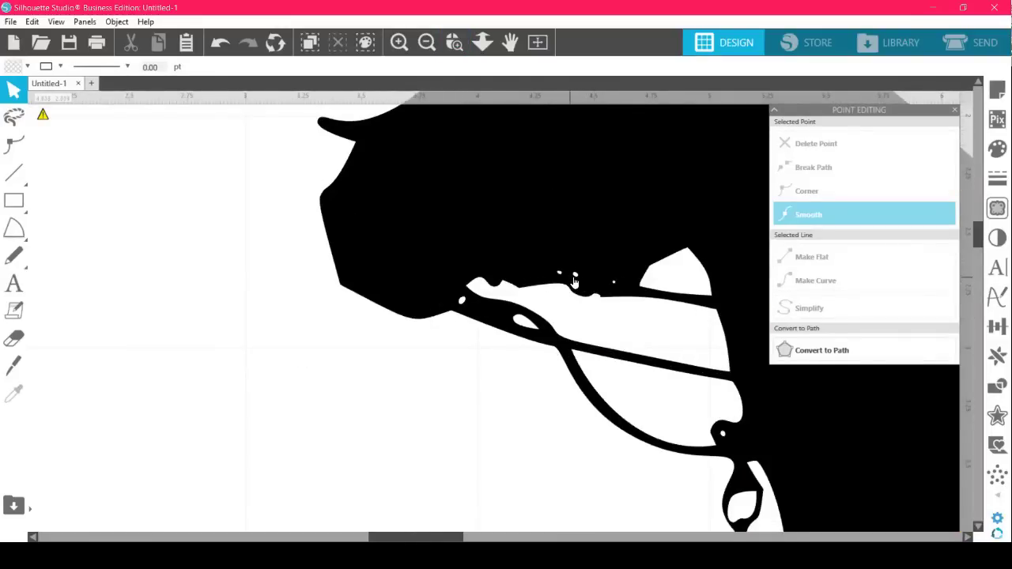
left_click(574, 278)
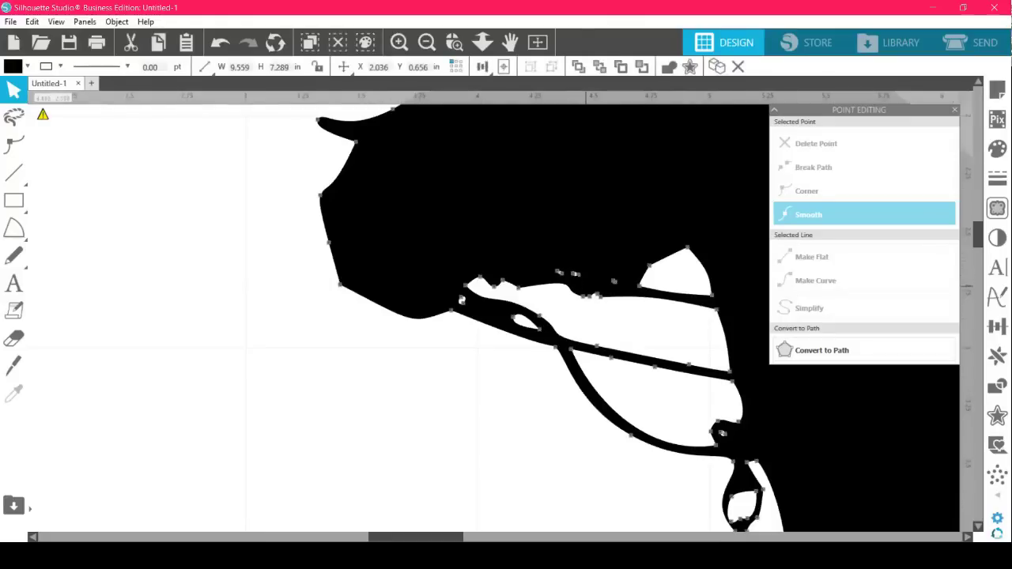
double_click(585, 281)
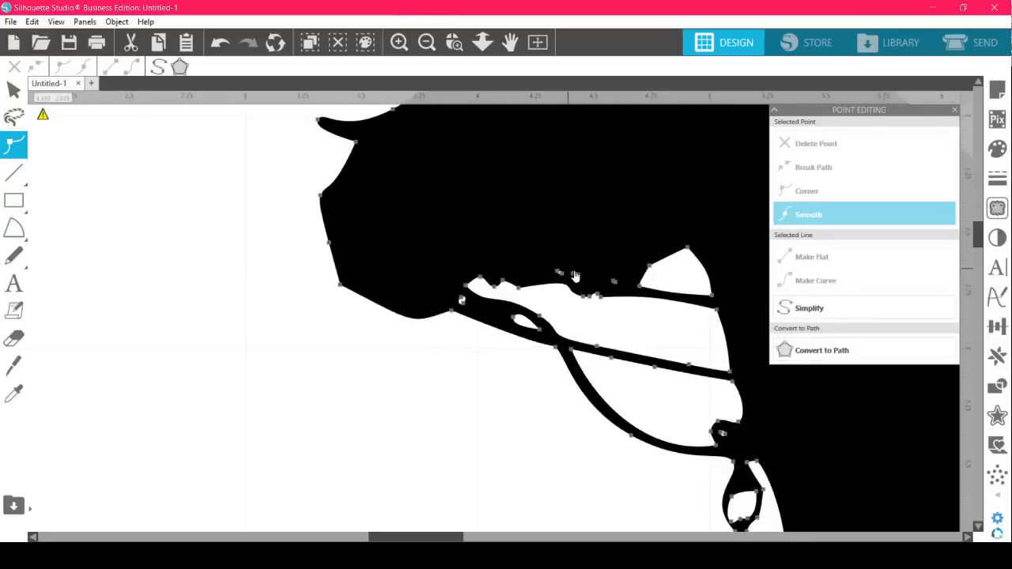
left_click(586, 278)
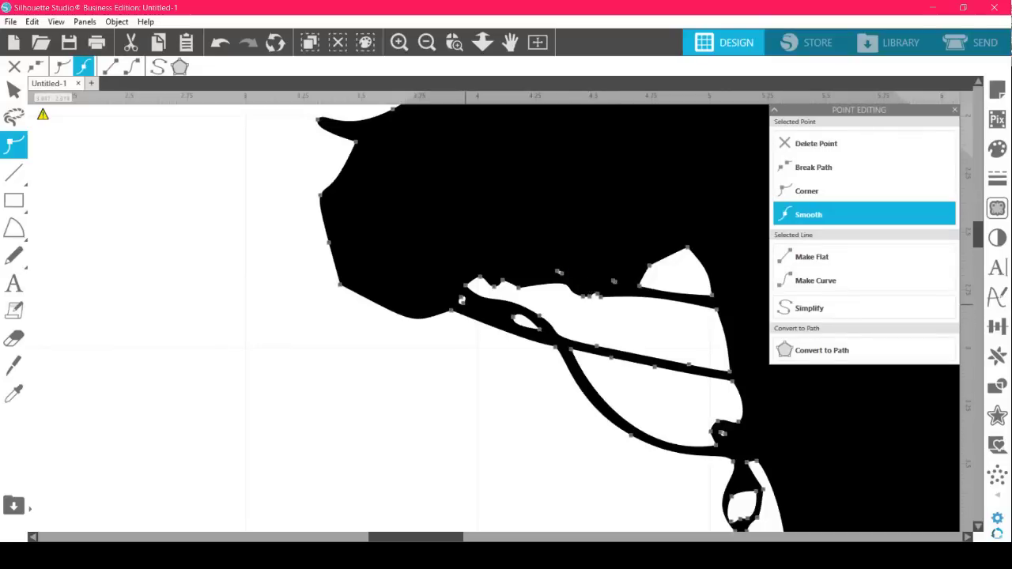
Delete the remaining tiny holes by the horse's mouth and along its jaw.
left_click(468, 303)
key("Delete")
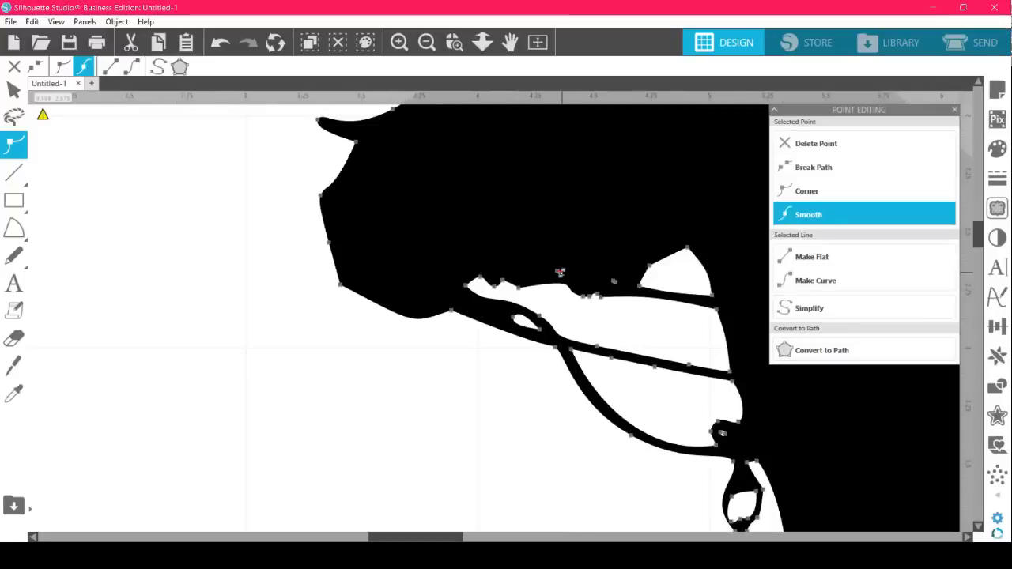
key("Delete")
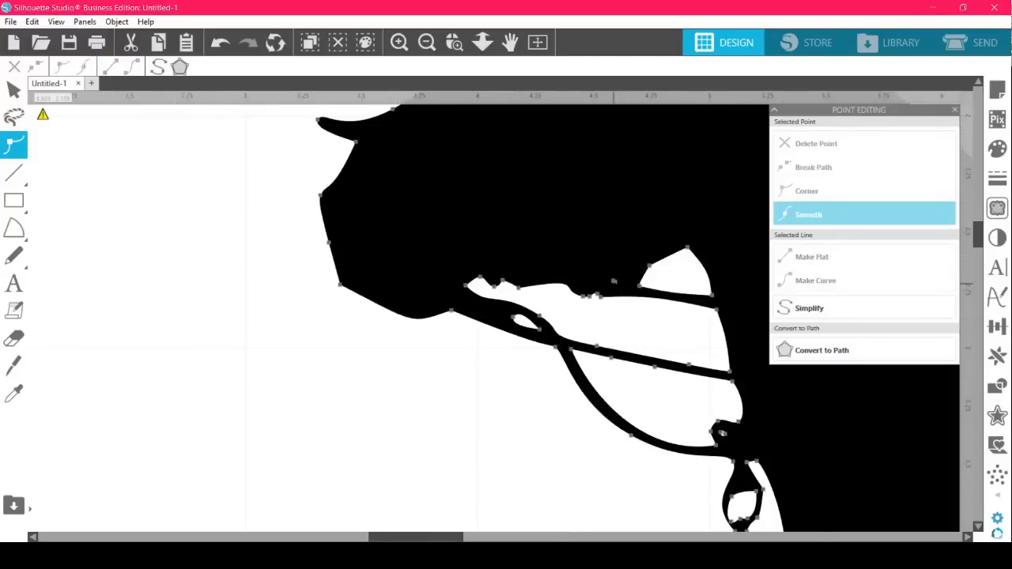
left_click(613, 282)
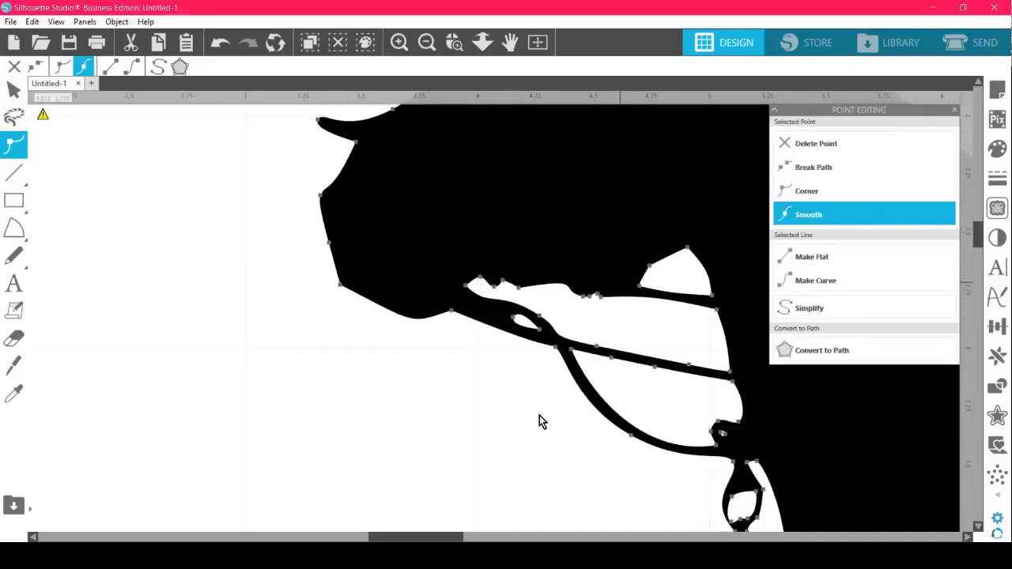
Move the orange sun pieces off the rider toward the area in front of the horse and deselect everything.
left_click(434, 50)
left_click(433, 50)
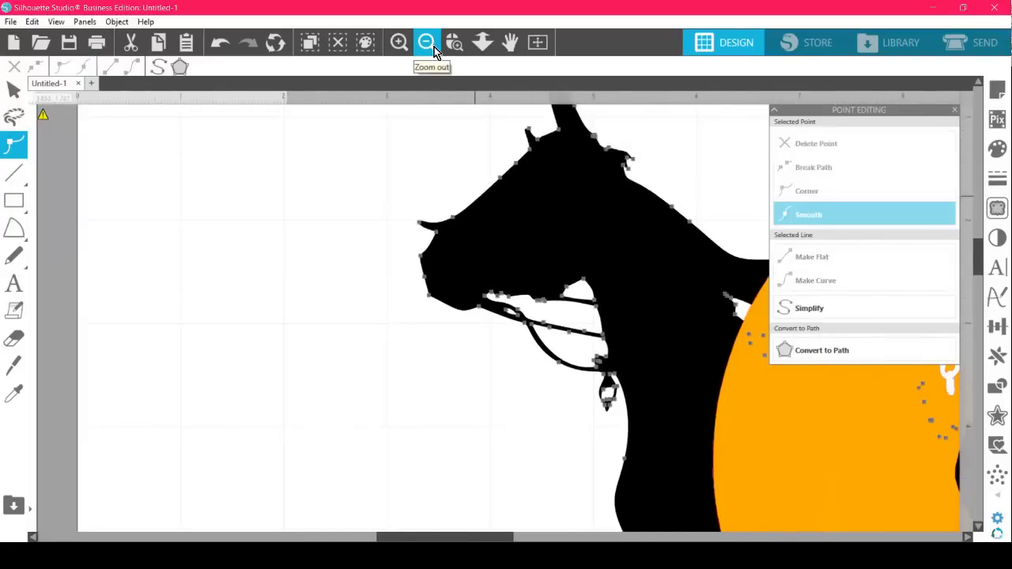
left_click(434, 50)
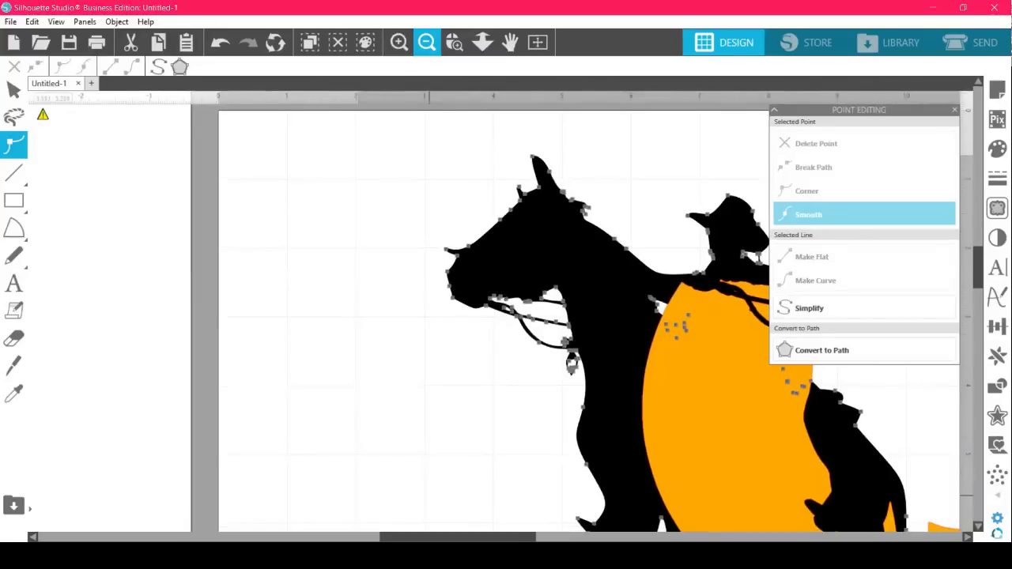
left_click_drag(463, 537, 553, 537)
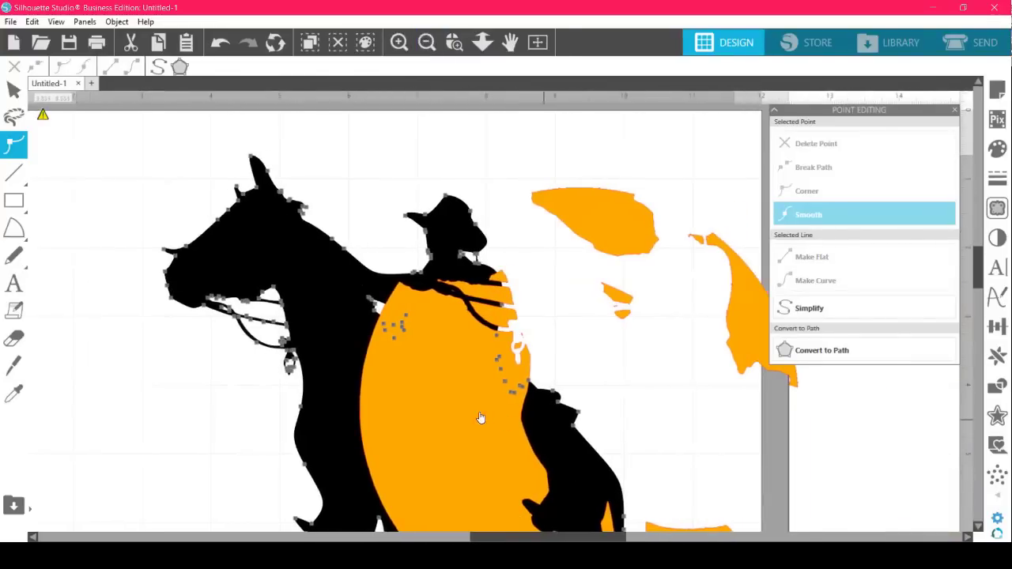
left_click_drag(445, 426, 101, 529)
left_click(264, 479)
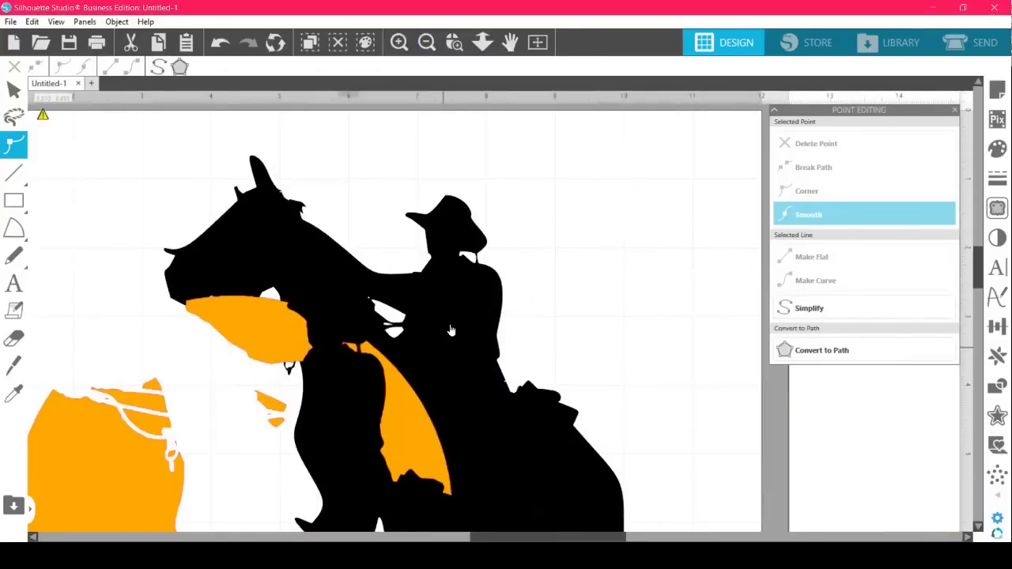
Cut the thin strand below the rider's hat at both ends with the Knife tool set to Outline and Freehand.
key("z")
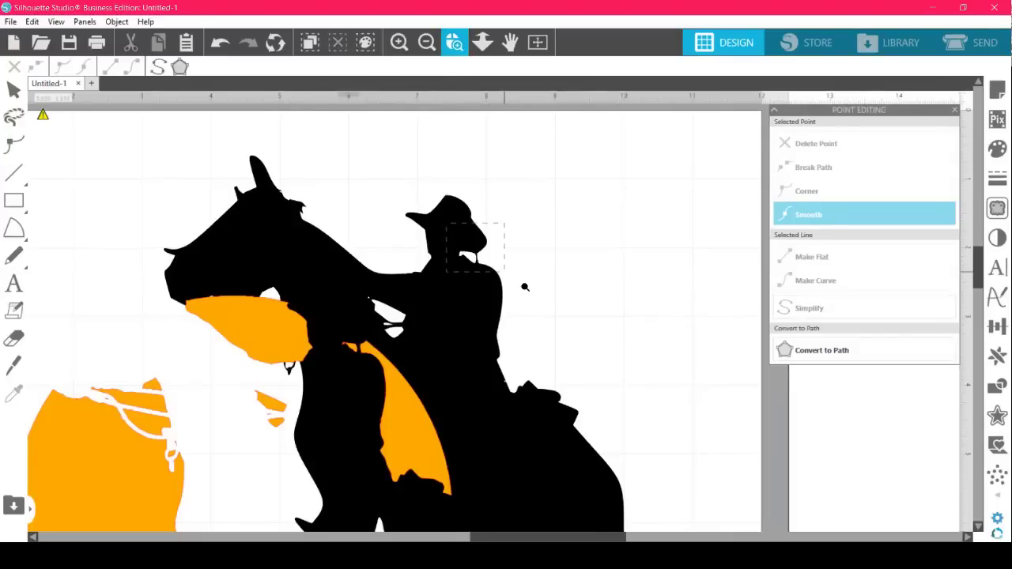
left_click_drag(426, 196, 550, 323)
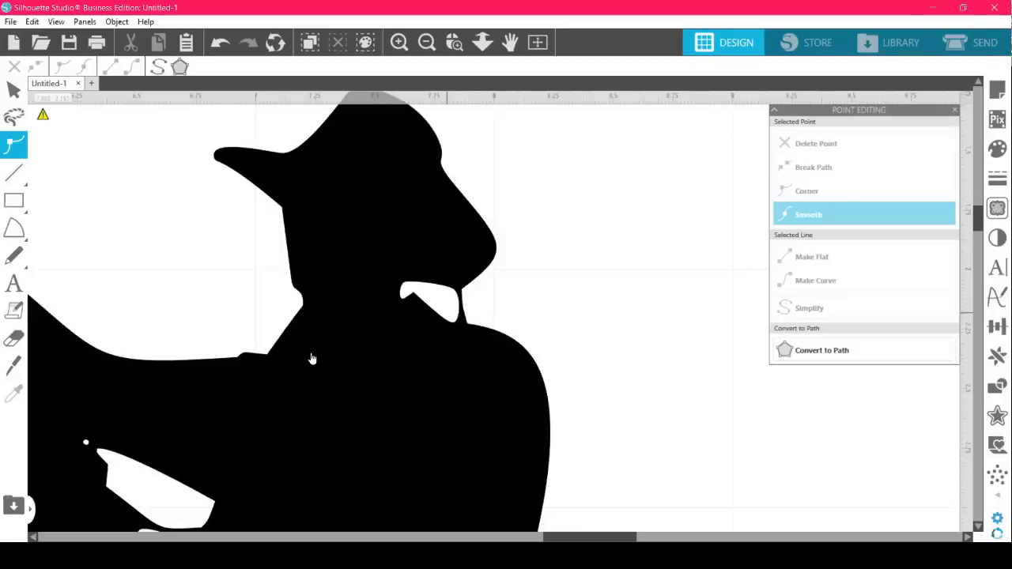
left_click(11, 373)
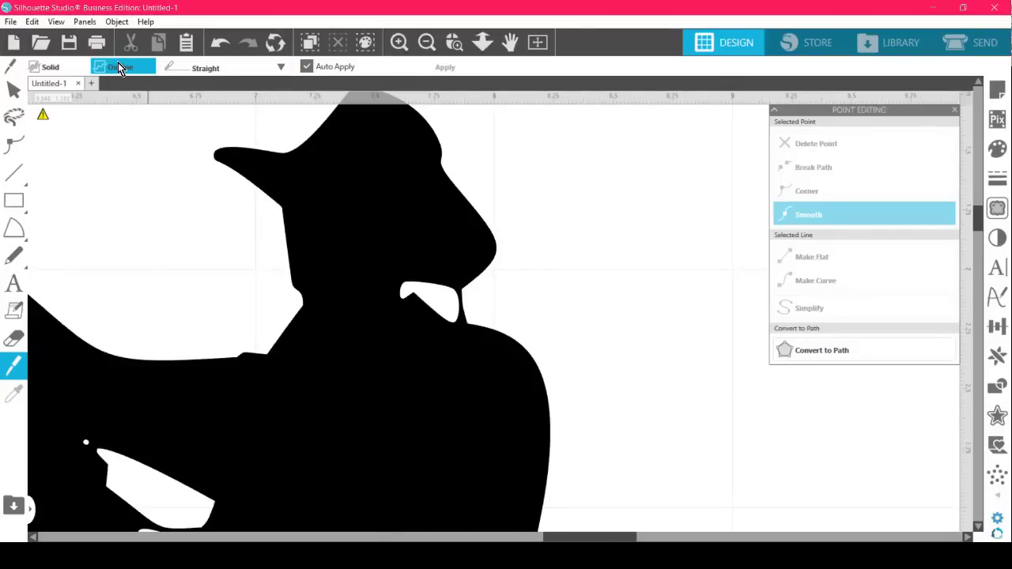
left_click(280, 69)
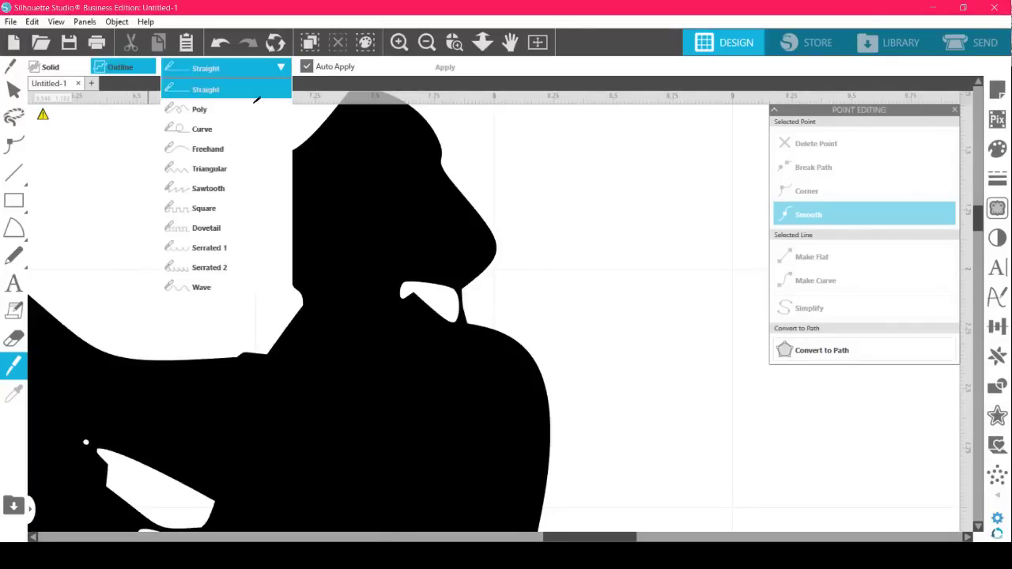
left_click(208, 148)
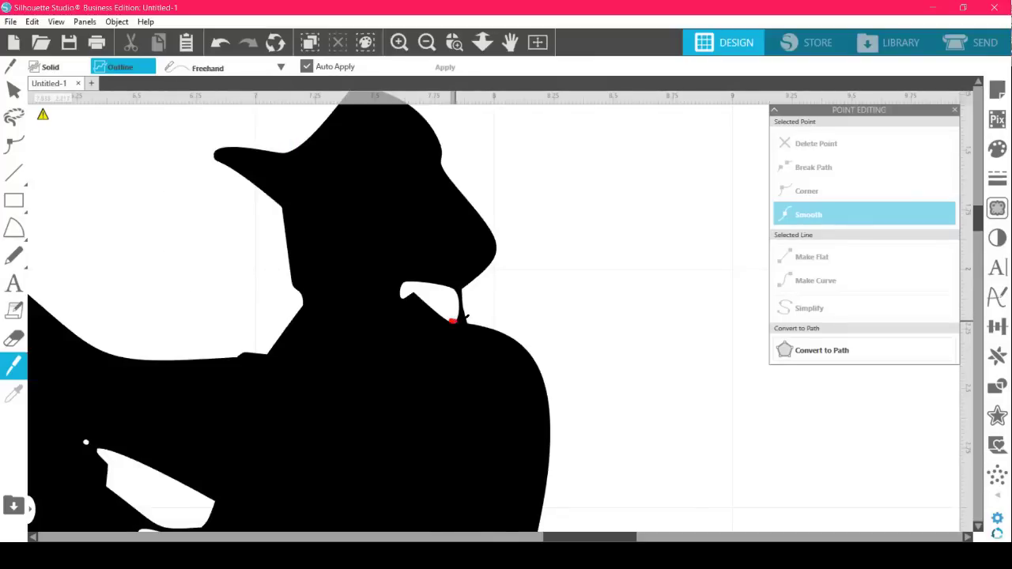
left_click_drag(471, 318, 489, 320)
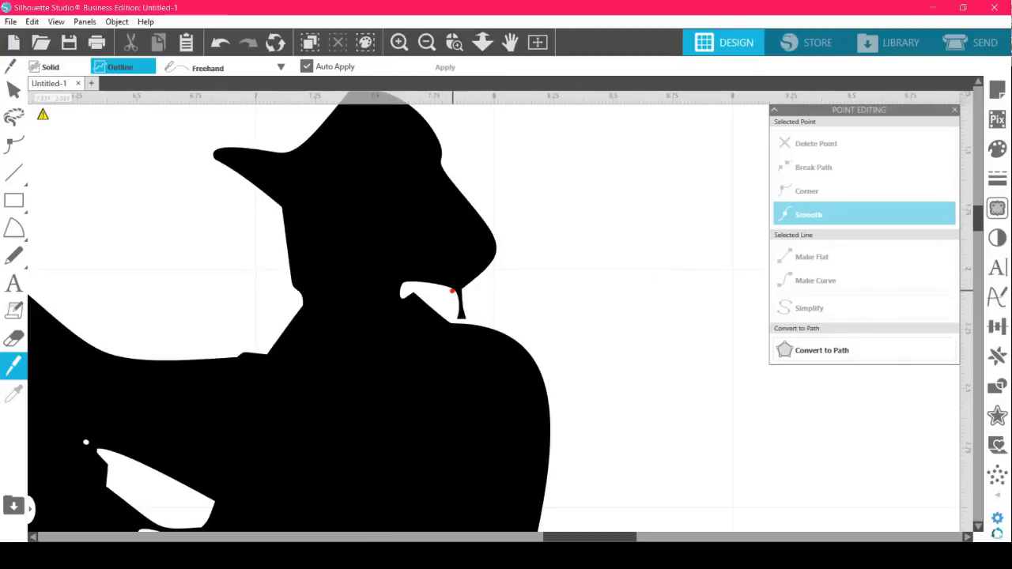
left_click_drag(452, 291, 478, 289)
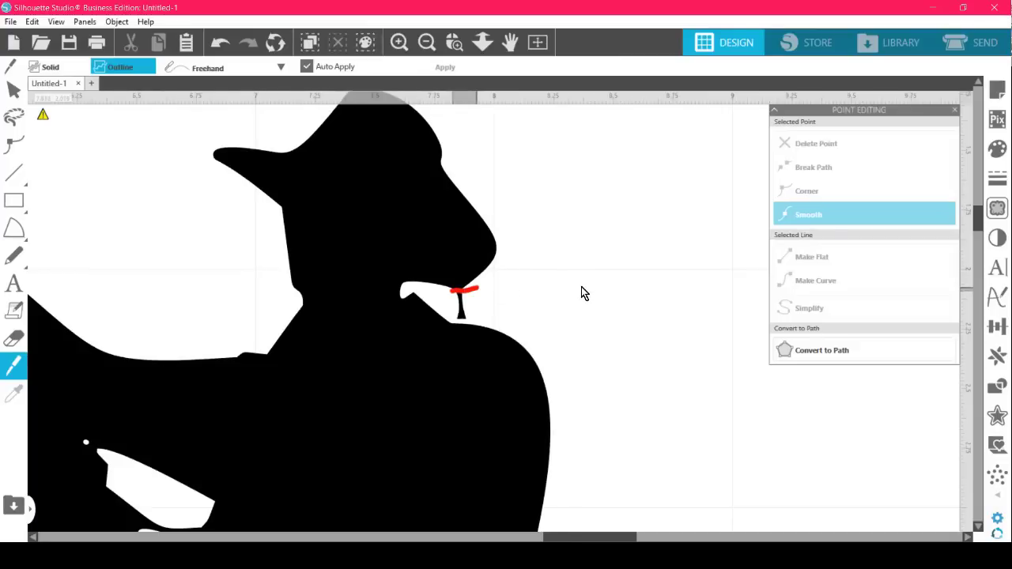
Select the cut-off strand between the rider's hat and shoulder and delete it.
left_click(11, 96)
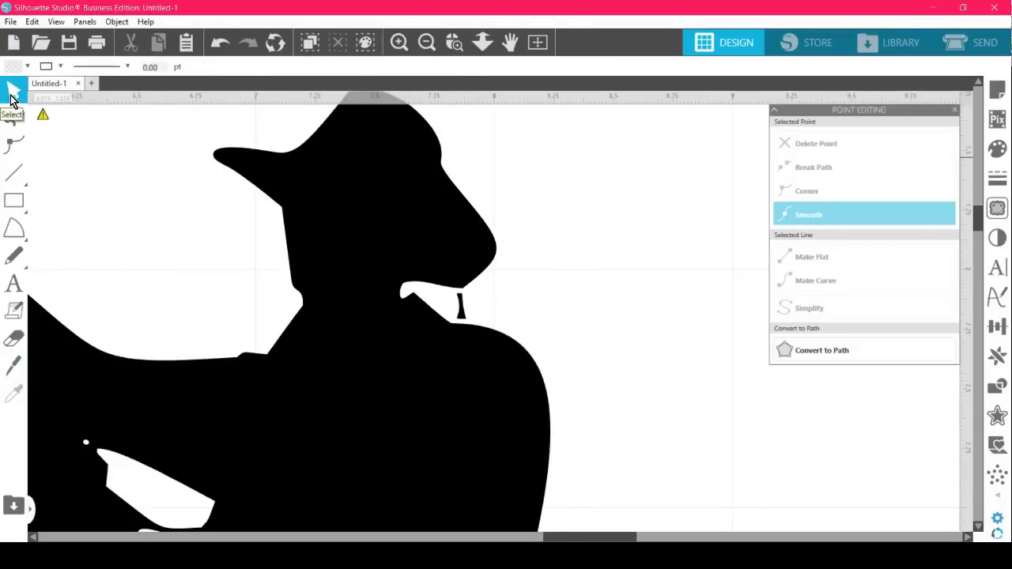
left_click(461, 316)
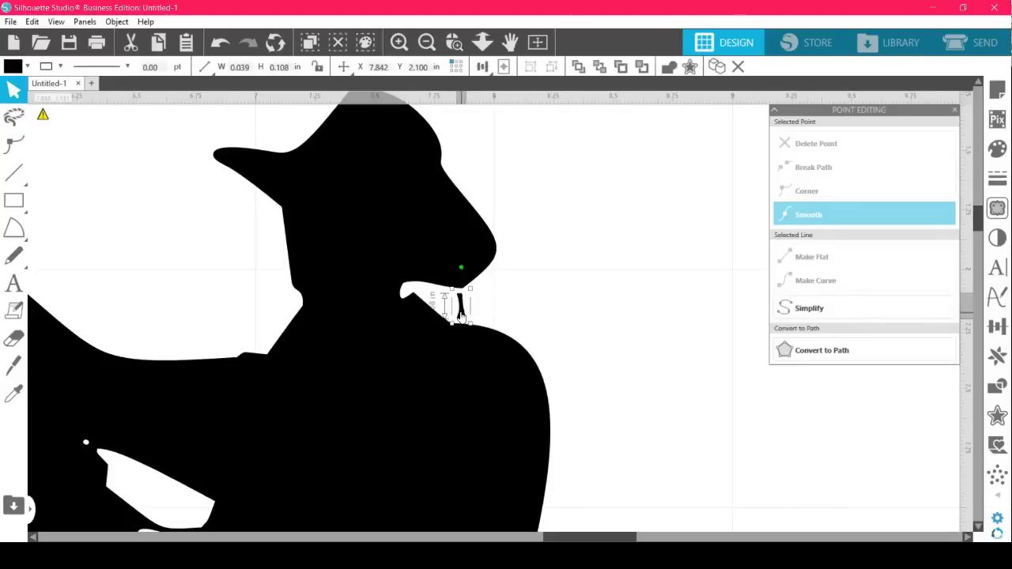
key("ctrl")
key("ctrl")
key("ctrl")
key("Delete")
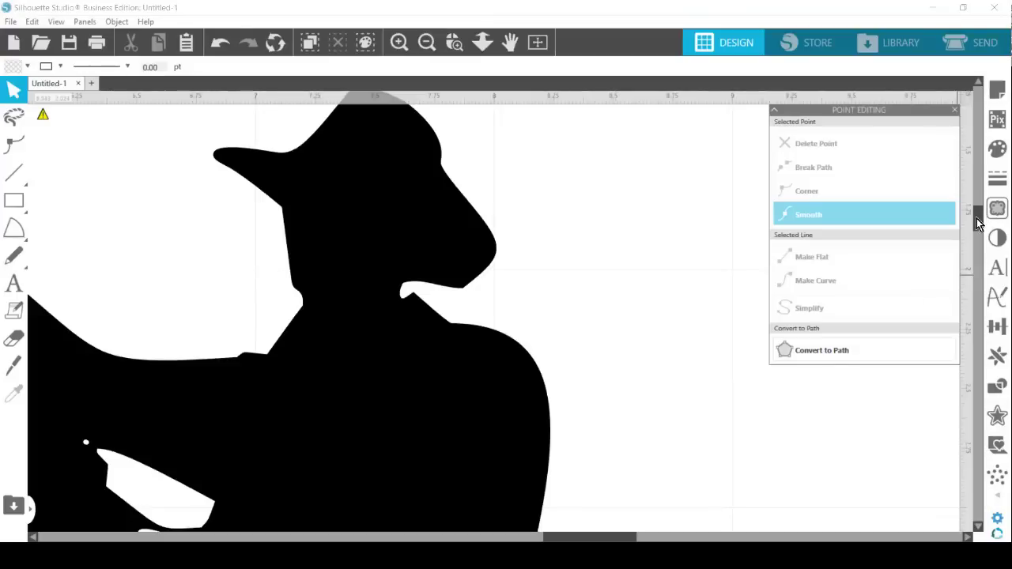
Move the orange sun clear of the rough ground edge in front of the horse.
left_click_drag(978, 224, 978, 238)
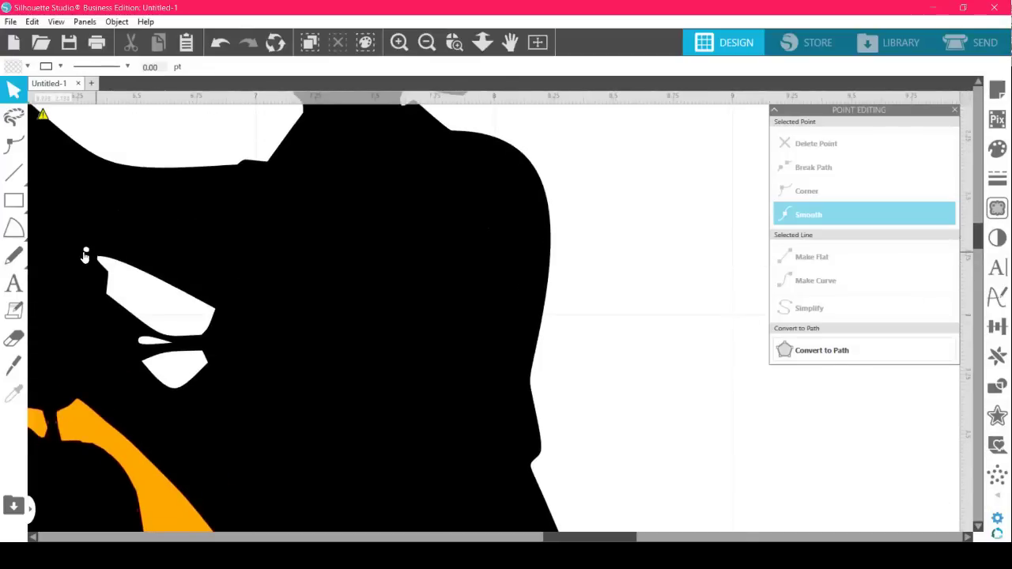
left_click(86, 252)
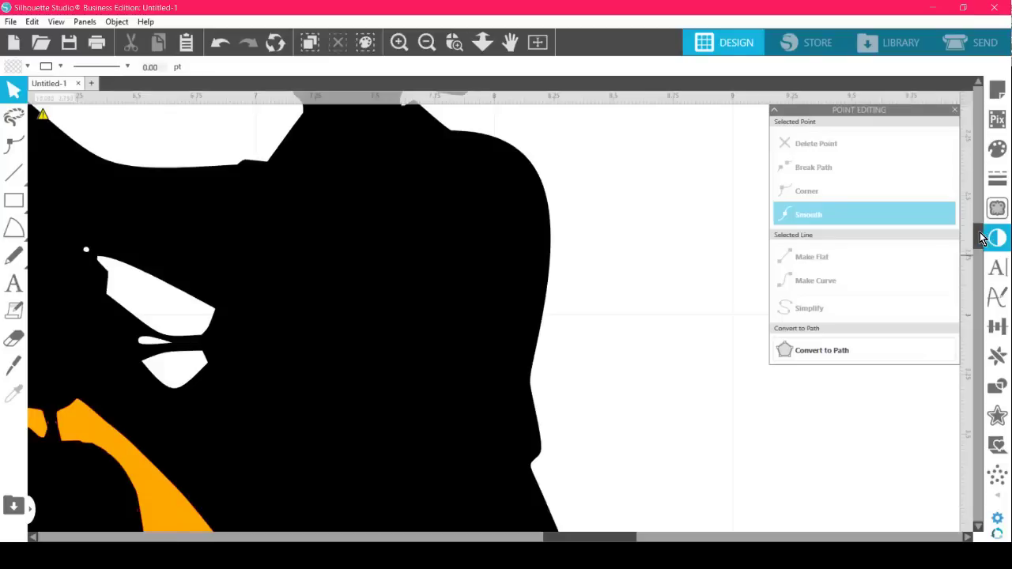
left_click_drag(978, 237, 966, 323)
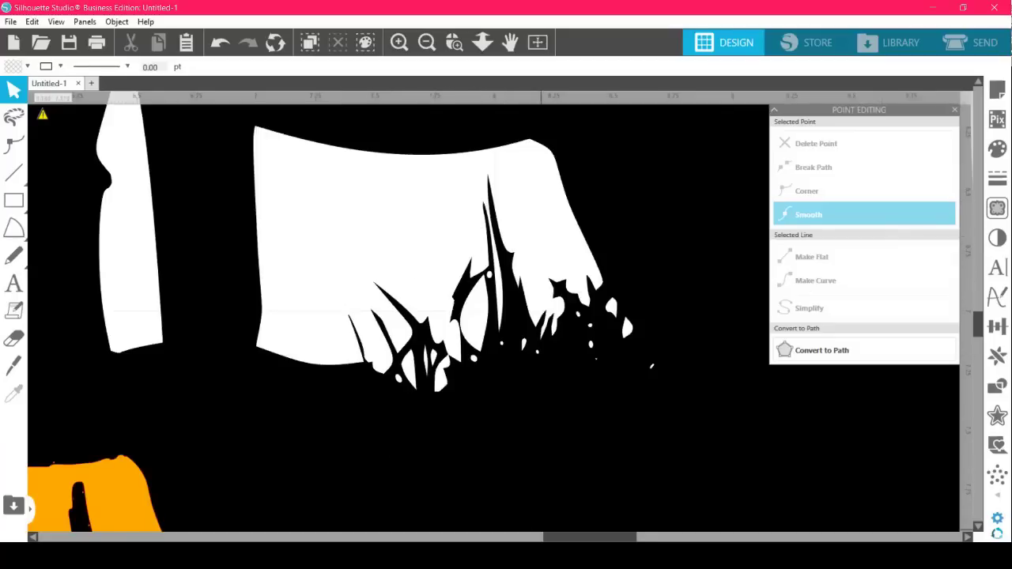
scroll(651, 365, "up", 10)
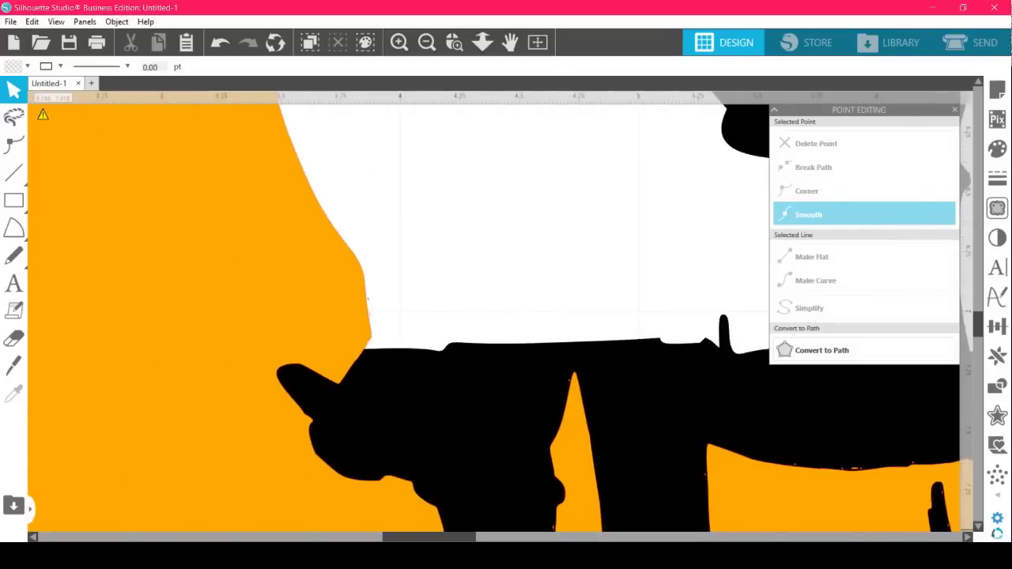
left_click_drag(220, 305, 994, 244)
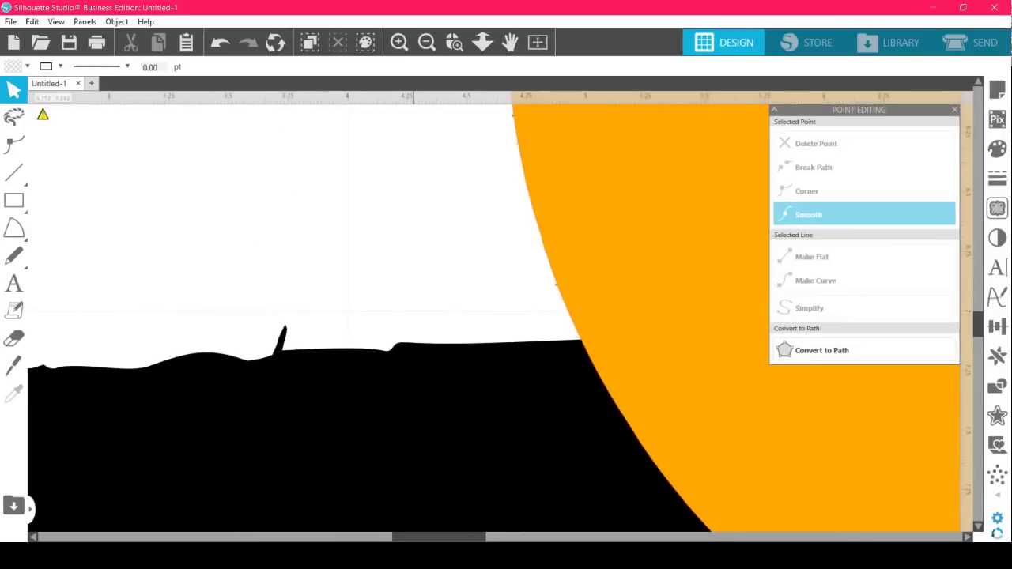
left_click_drag(413, 405, 804, 404)
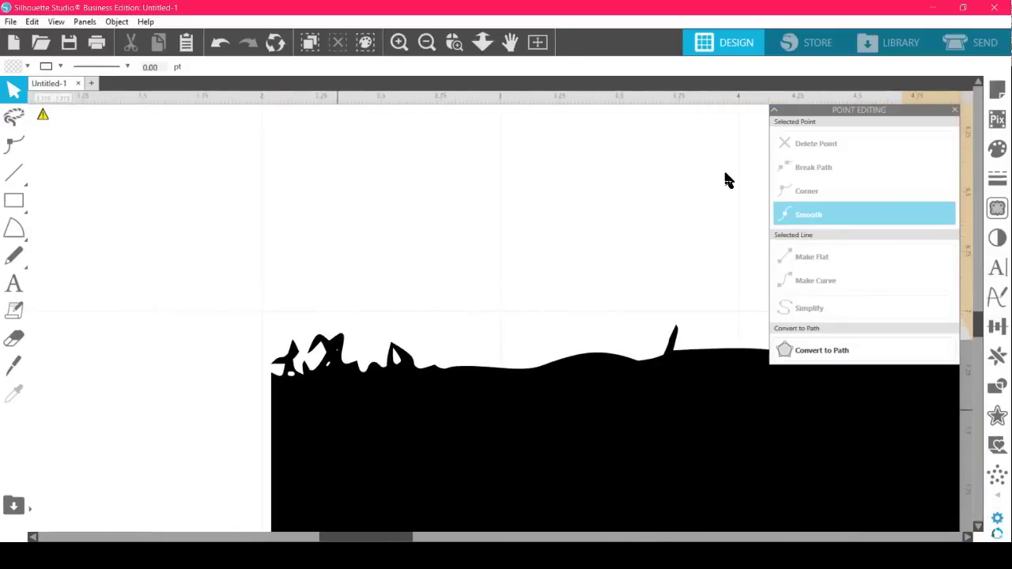
Slice off the uneven grass edge in front of the horse with a wavy Knife cut, using Outline and Freehand.
scroll(528, 112, "down", 1)
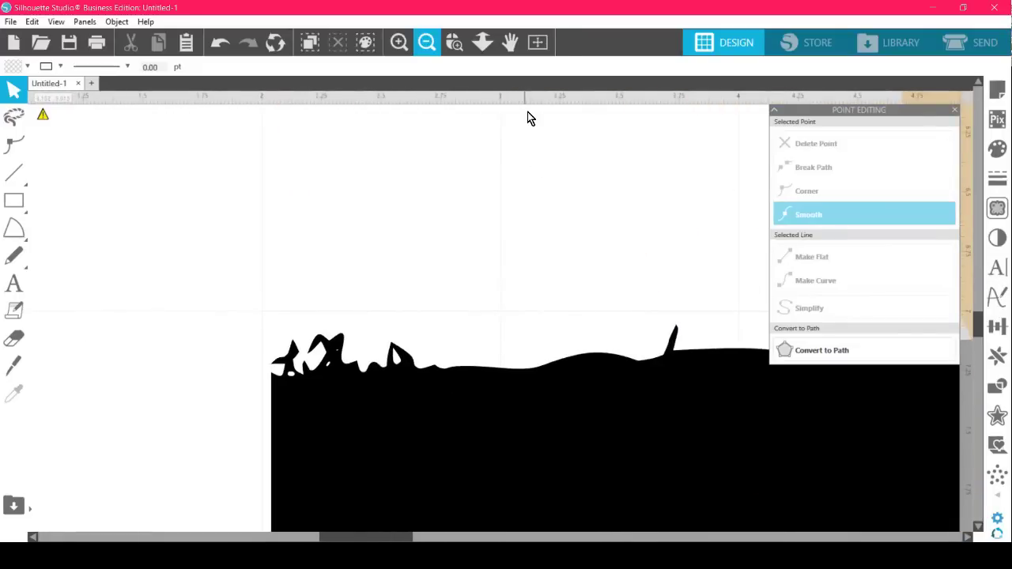
scroll(527, 111, "down", 4)
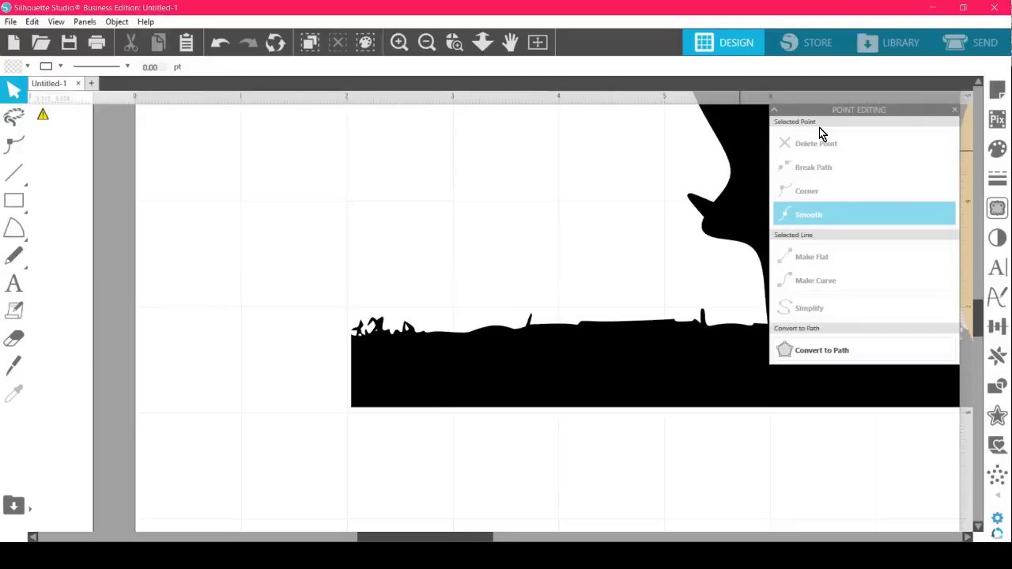
left_click(957, 110)
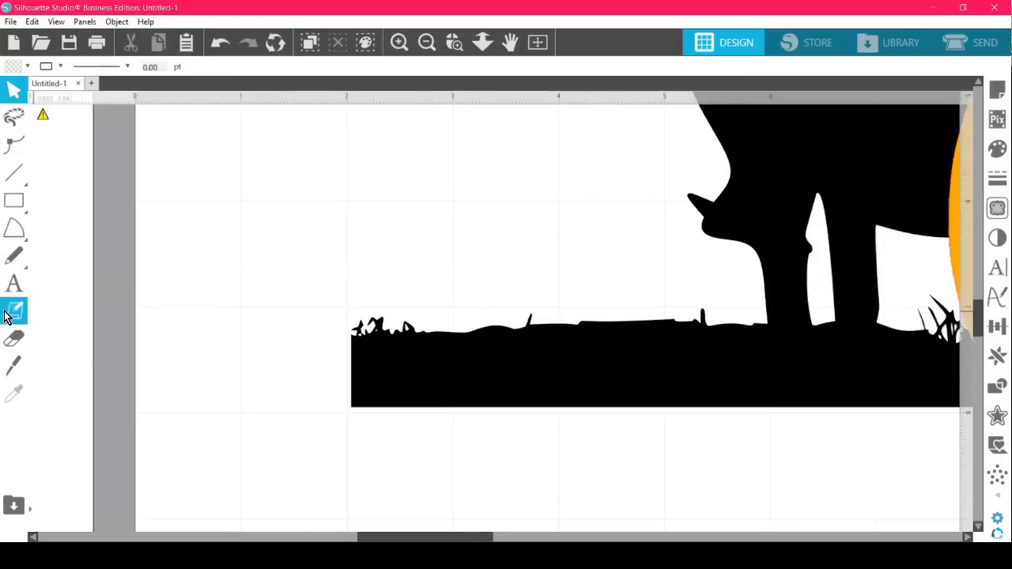
left_click(17, 368)
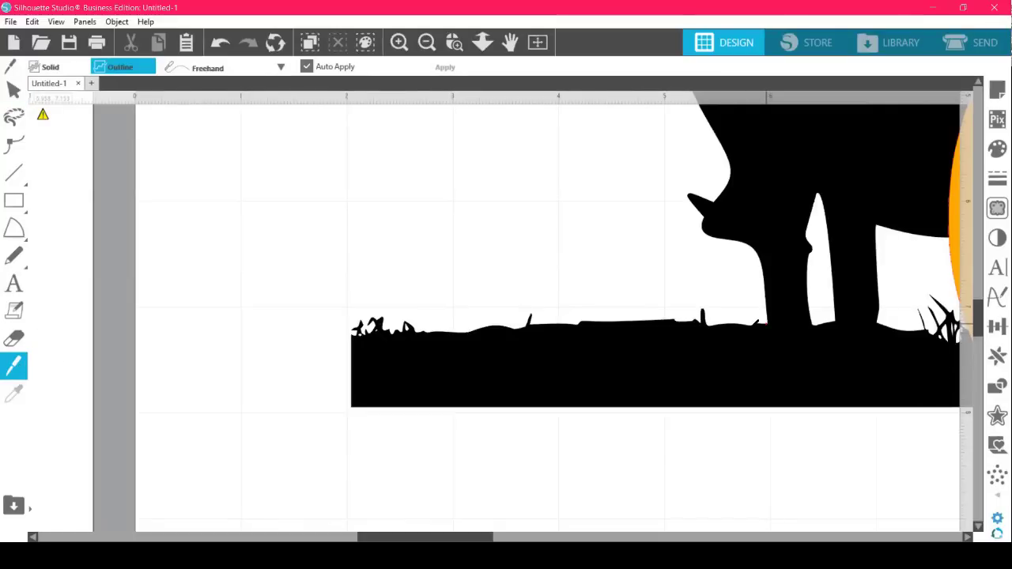
mouse_move(765, 324)
left_mouse_down()
mouse_move(615, 345)
mouse_move(500, 330)
mouse_move(291, 348)
left_mouse_up()
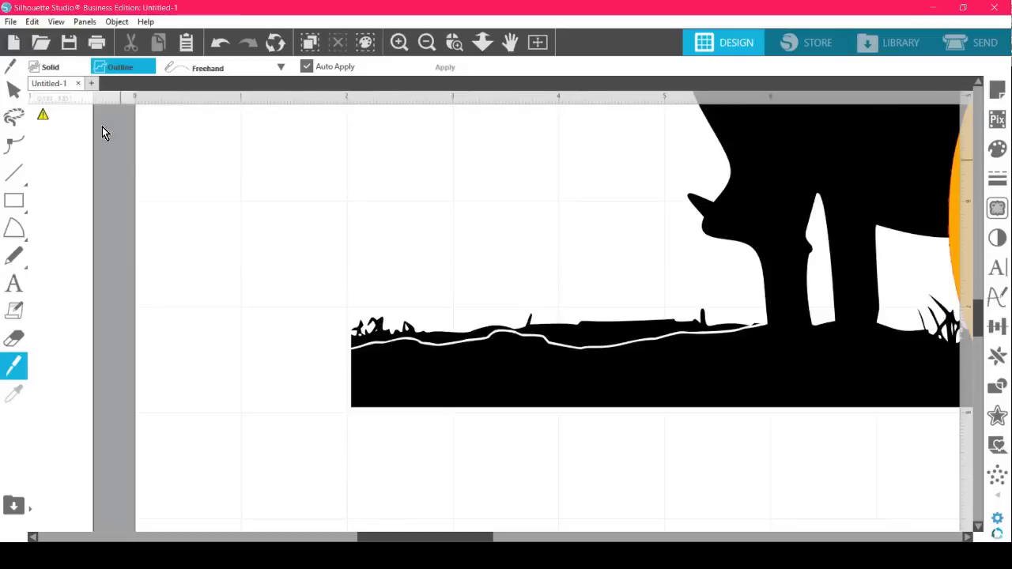
Delete the cut-off grass strip and the tiny leftover sliver beside the horse's front leg.
left_click(14, 92)
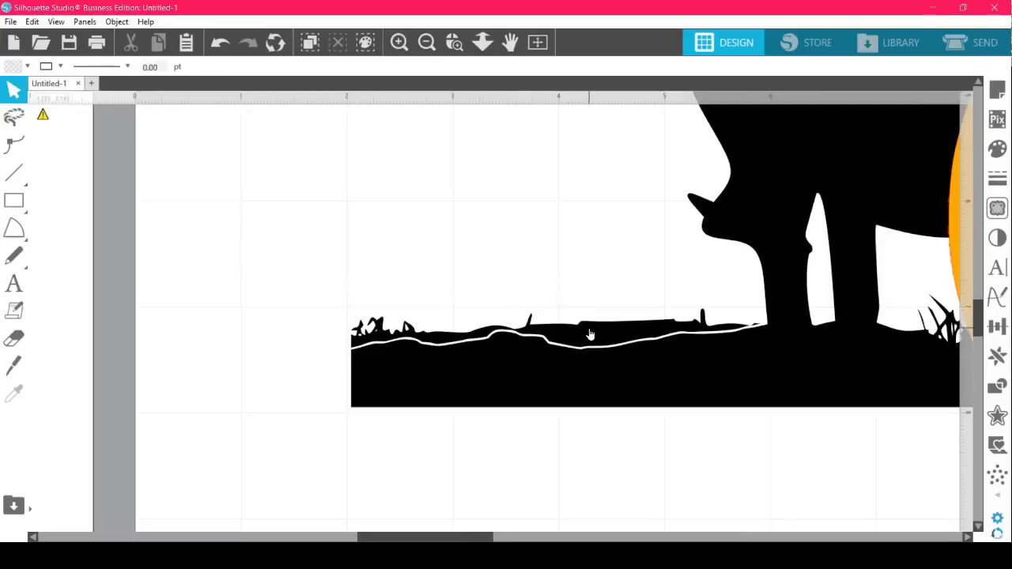
left_click_drag(588, 332, 491, 271)
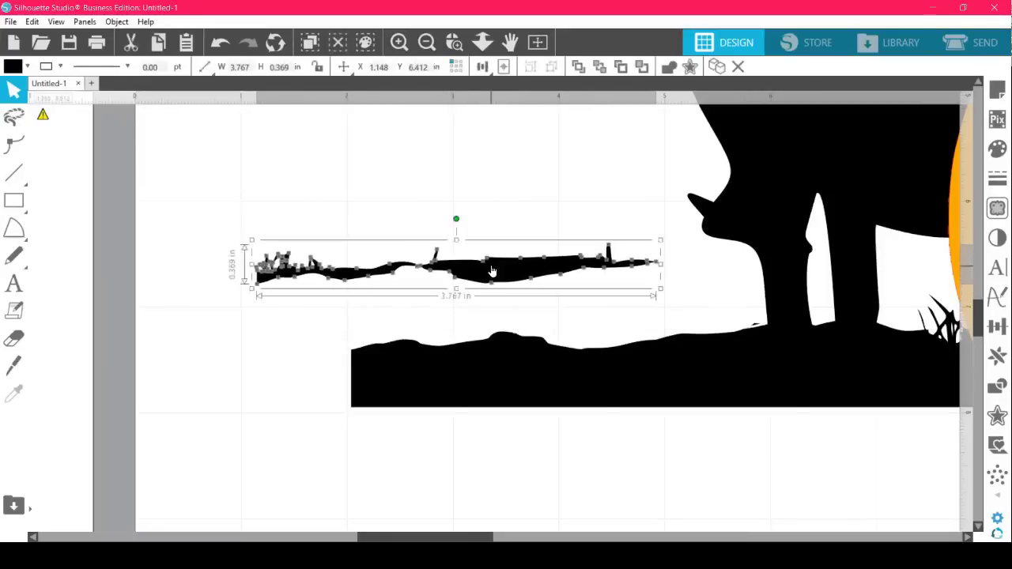
key("Delete")
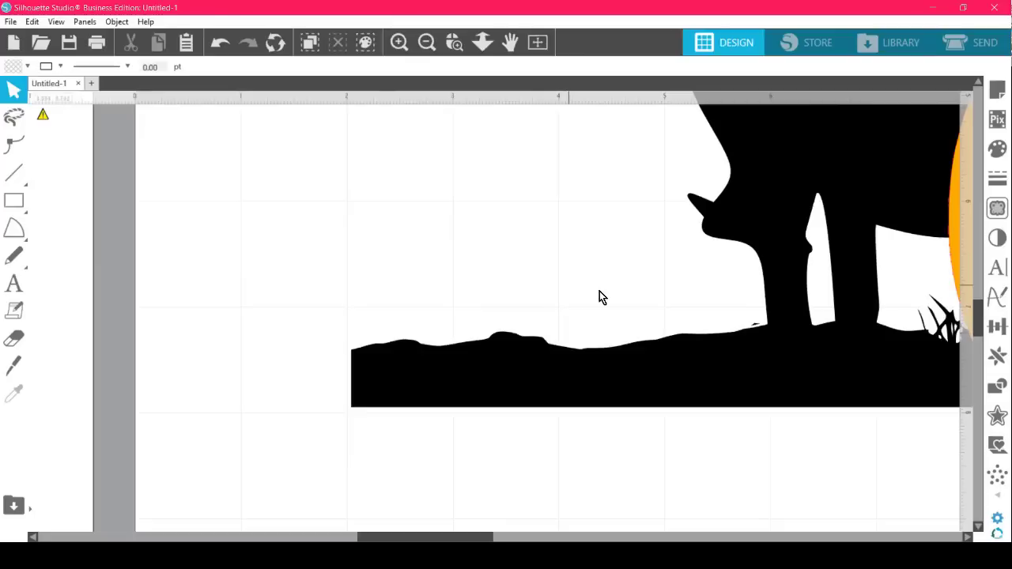
left_click(756, 324)
key("Delete")
Move the orange sun off the silhouette to the area behind the horse and check the whole figure.
scroll(408, 371, "right", 5)
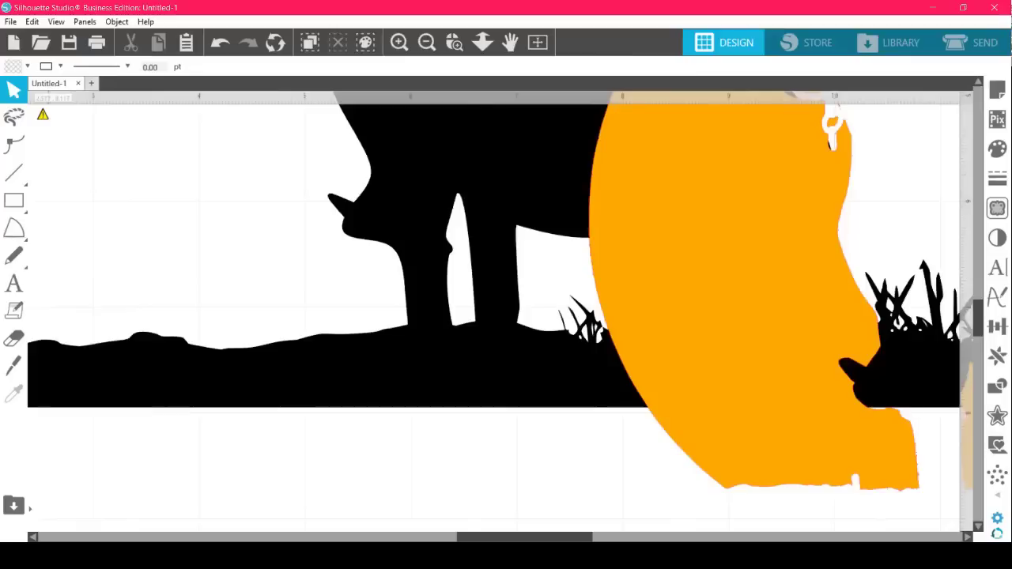
left_click_drag(661, 395, 997, 312)
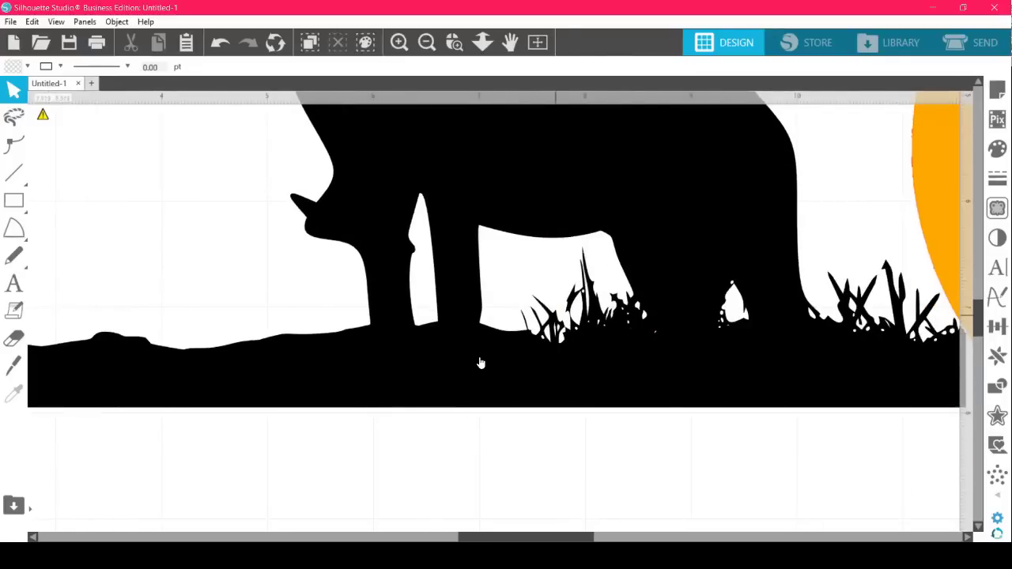
mouse_move(519, 537)
left_mouse_down()
mouse_move(547, 536)
mouse_move(535, 536)
left_mouse_up()
scroll(535, 324, "up", 3)
scroll(535, 324, "up", 1)
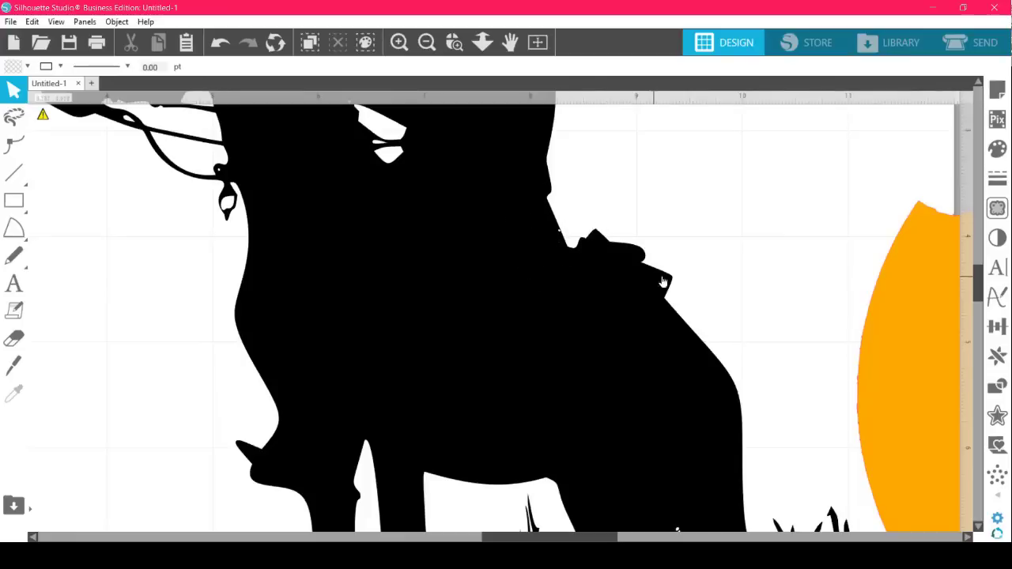
scroll(669, 287, "up", 5)
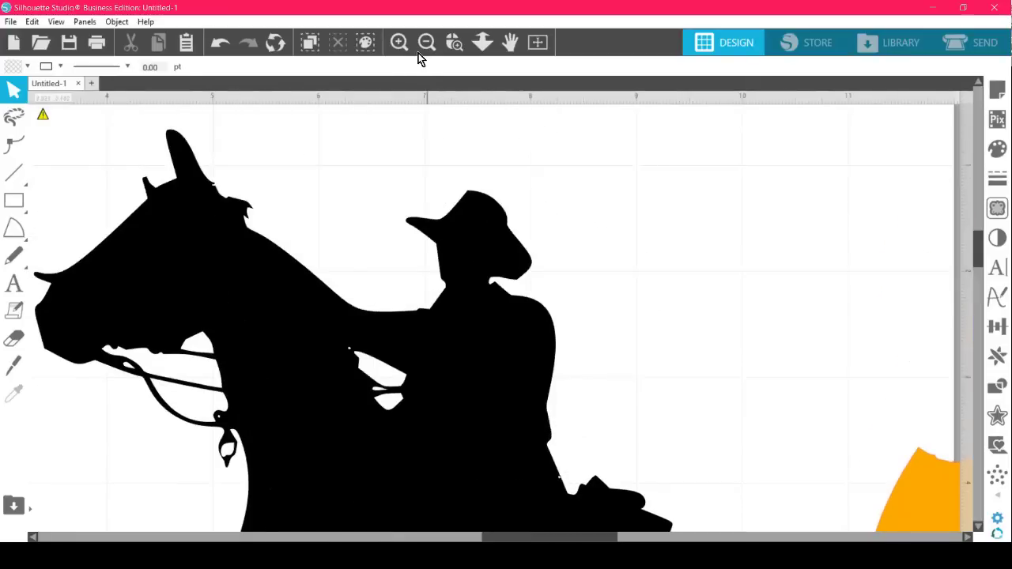
left_click(420, 53)
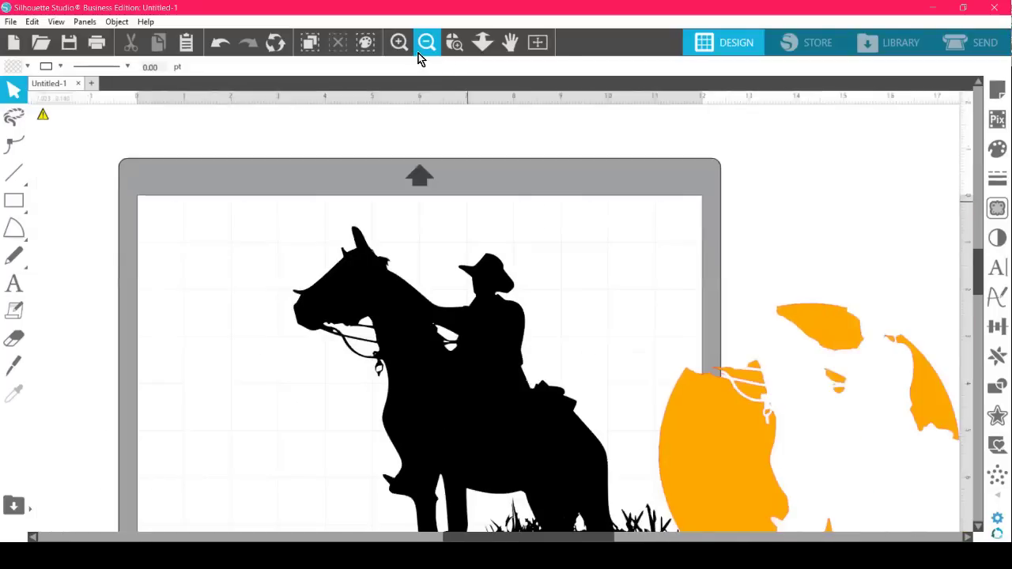
left_click(420, 57)
Place the orange sun back around the horse and rider so its cutouts line up with the silhouette.
left_click_drag(775, 399, 851, 493)
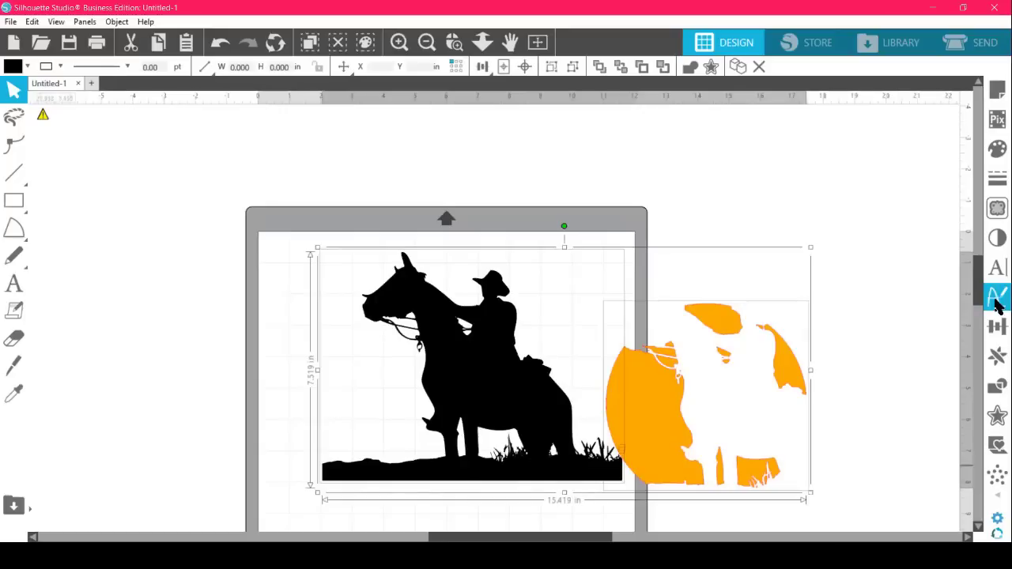
left_click_drag(980, 272, 981, 282)
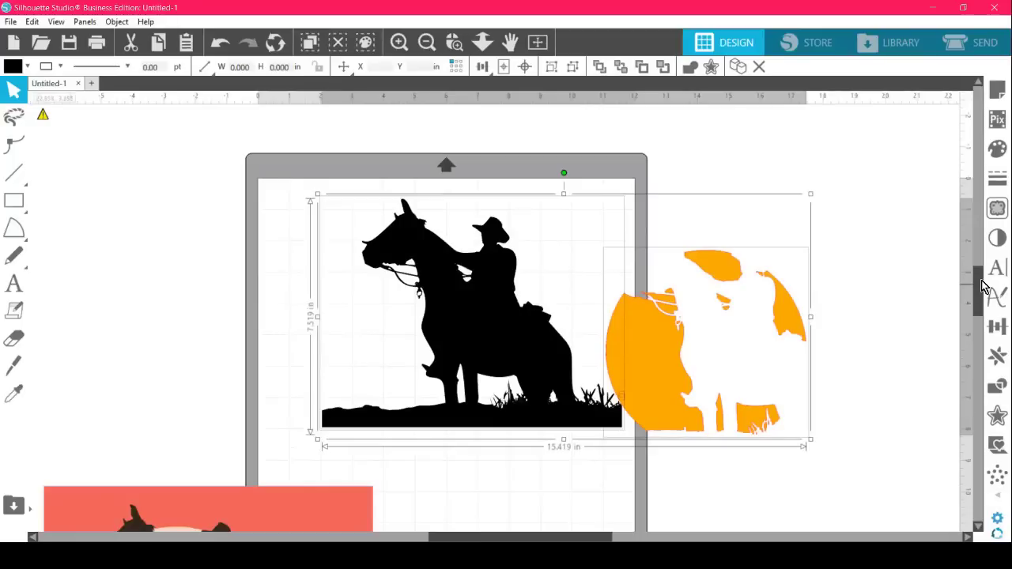
left_click_drag(981, 282, 981, 285)
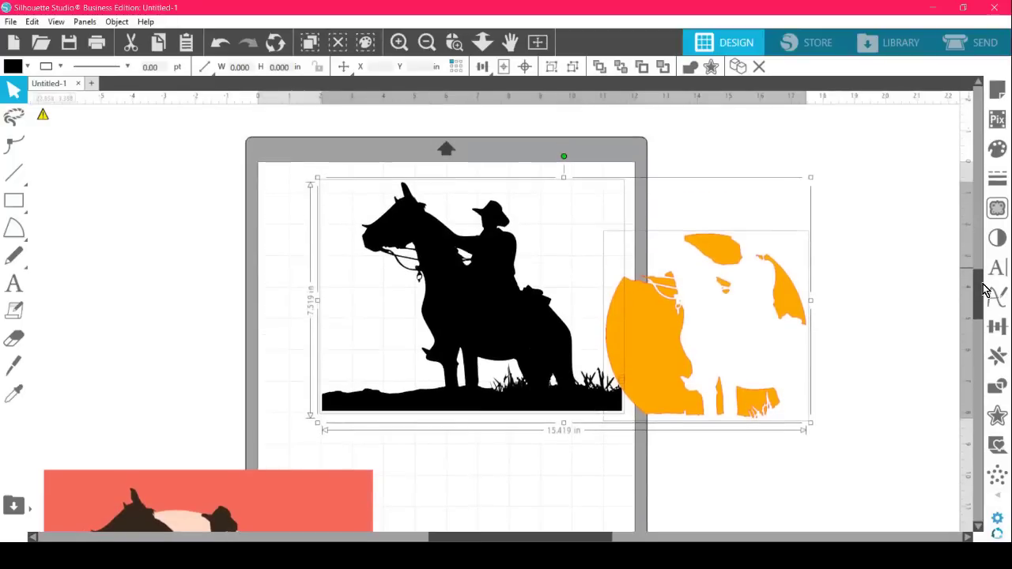
left_click(883, 431)
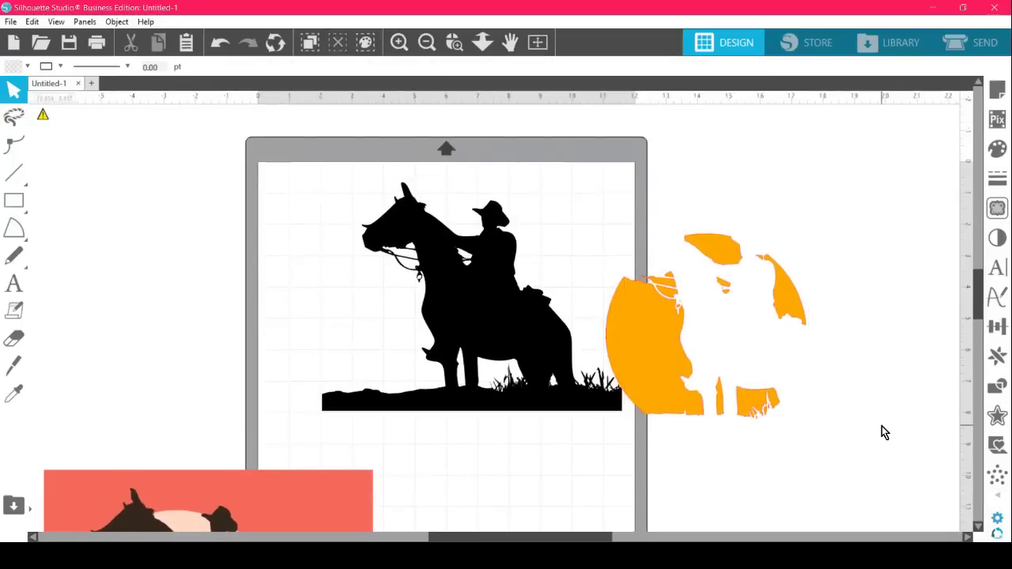
left_click_drag(628, 365, 365, 331)
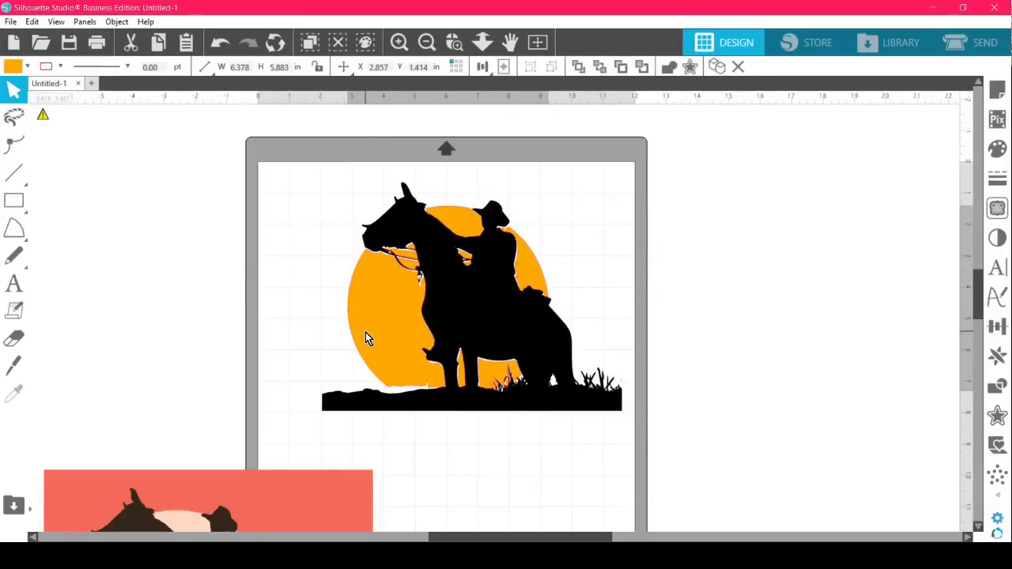
left_click_drag(365, 332, 365, 332)
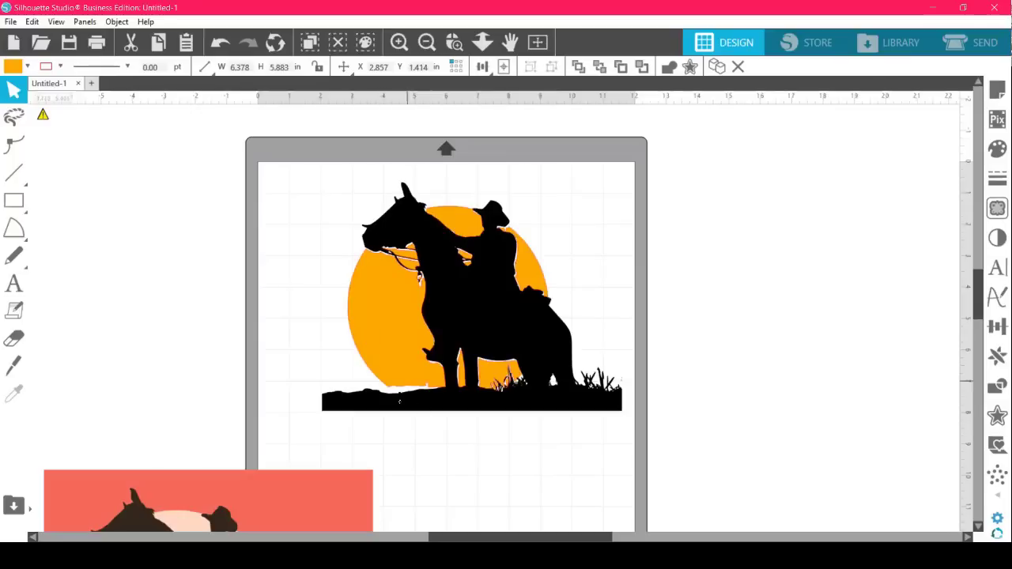
Move the original red cowboy picture farther away from the cutting mat and deselect it.
left_click(494, 518)
left_click_drag(329, 492, 147, 459)
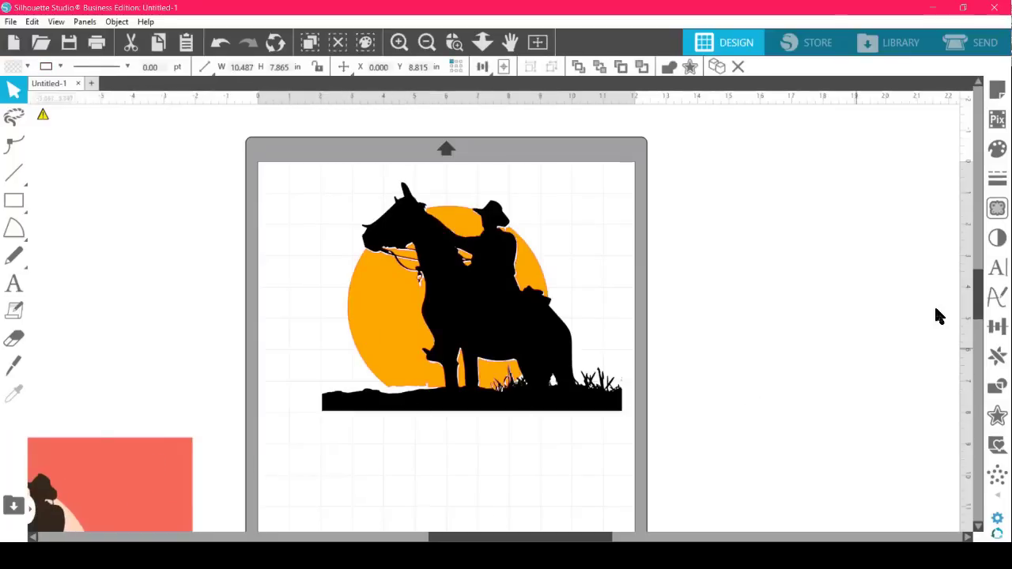
left_click_drag(980, 292, 980, 305)
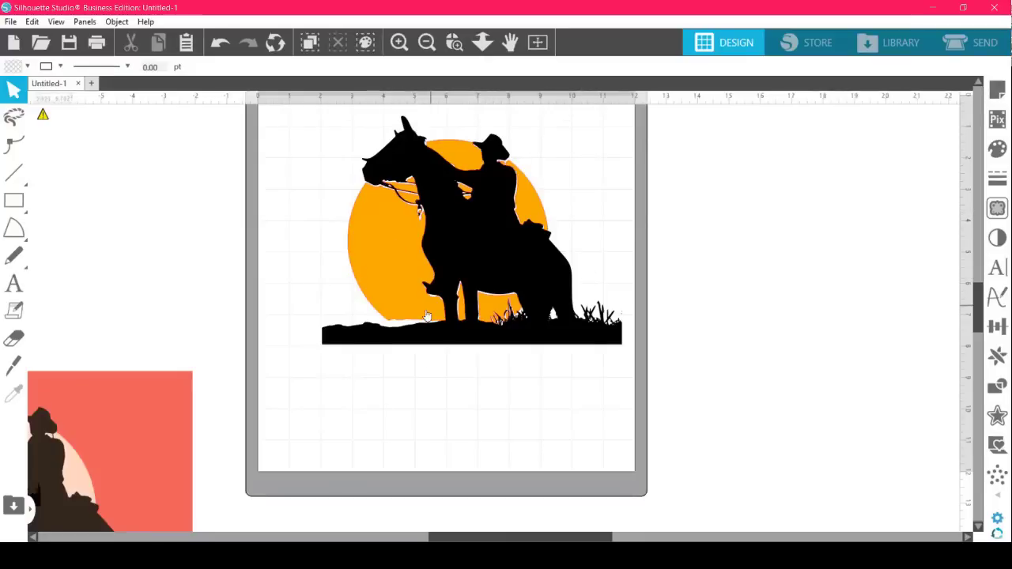
Reshape the orange sun's lower edge by moving its edit points down over the ground, closing the white gap ahead of the horse's front legs.
left_click(395, 301)
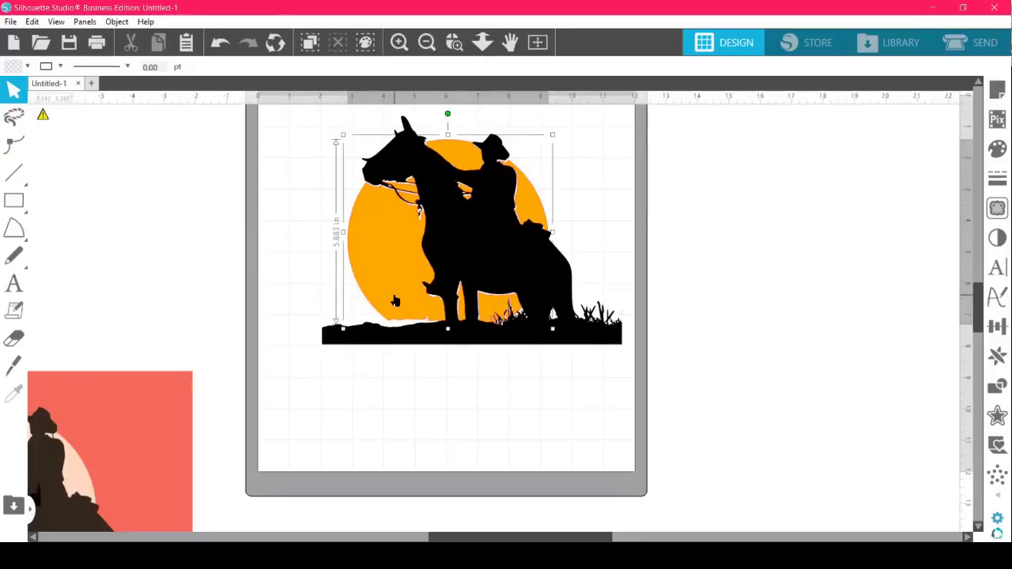
double_click(388, 326)
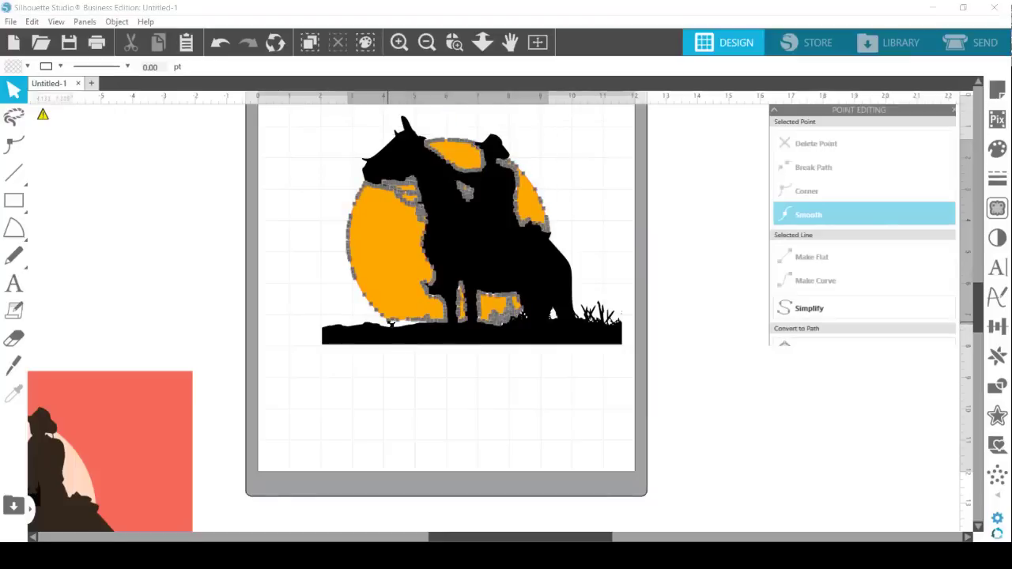
left_click(456, 45)
left_click_drag(581, 362, 578, 369)
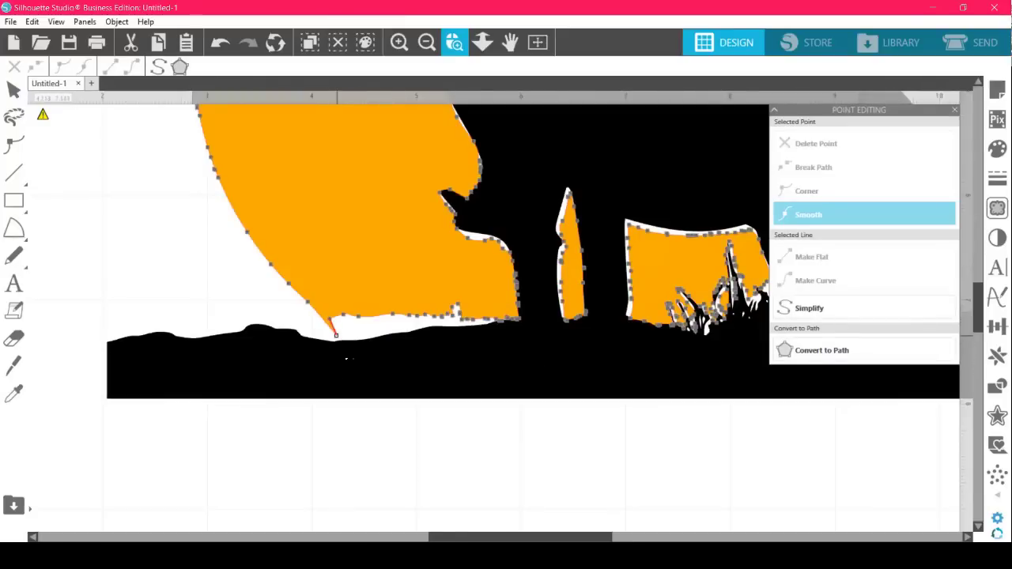
left_click_drag(346, 316, 409, 356)
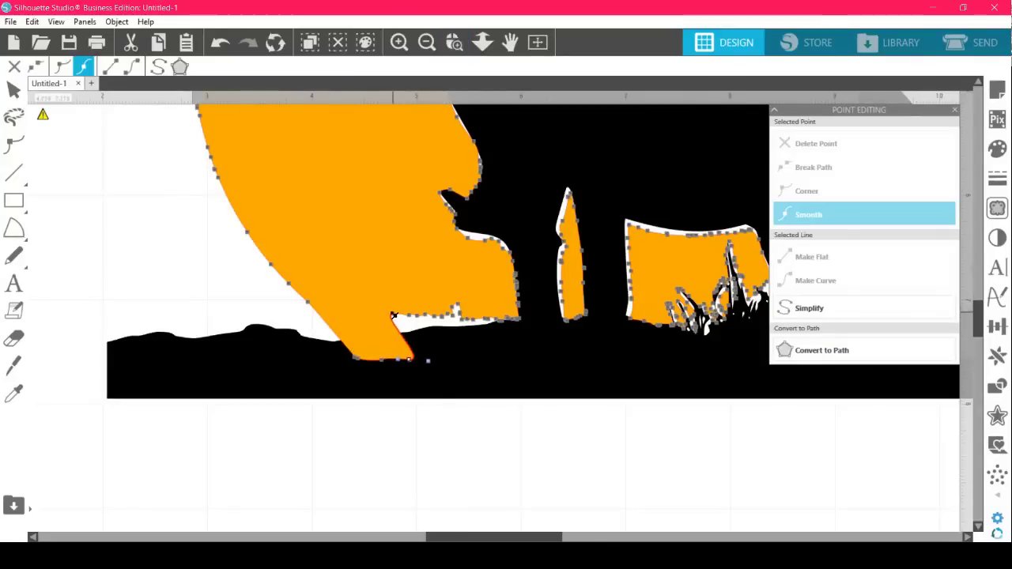
left_click_drag(393, 316, 454, 346)
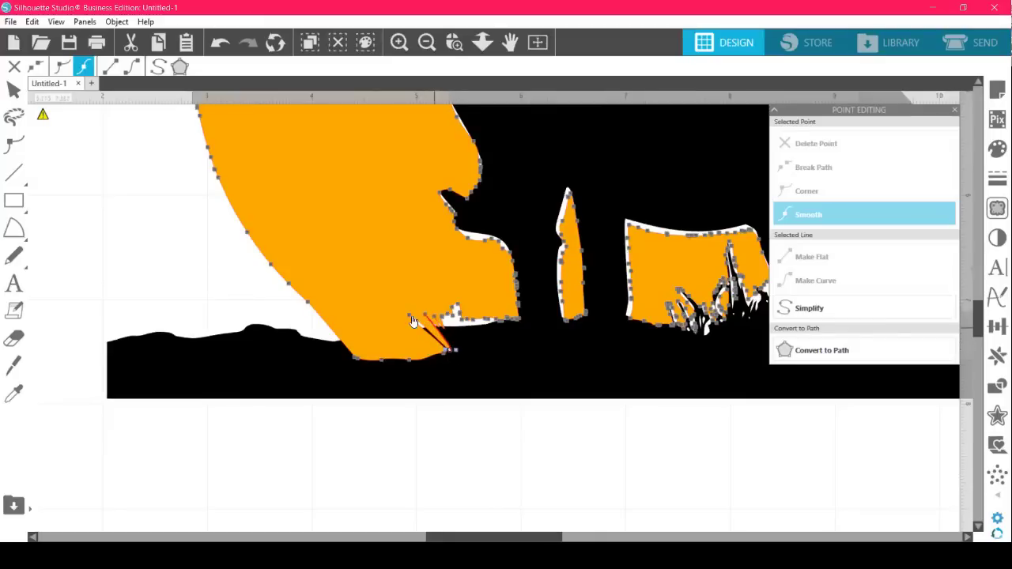
left_click_drag(414, 319, 445, 350)
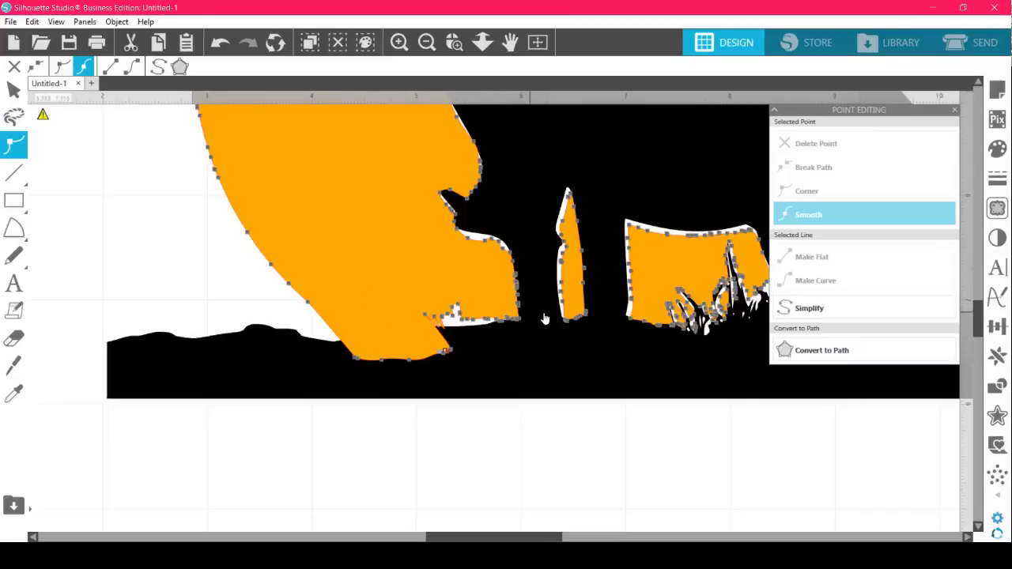
Shift the orange sun back into line with the horse's legs, leave point editing and check the whole design.
left_click(492, 281)
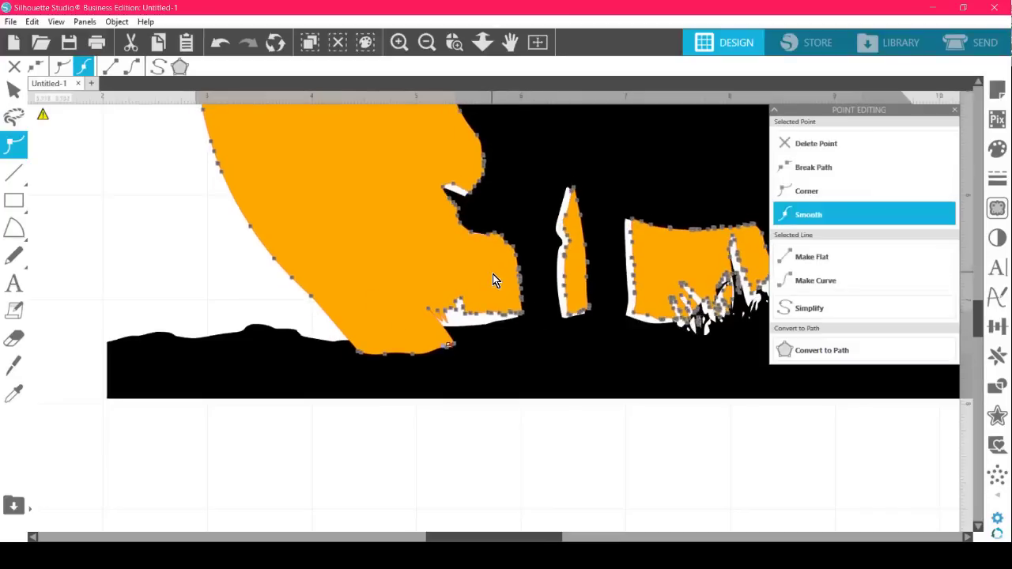
left_click_drag(492, 274, 488, 275)
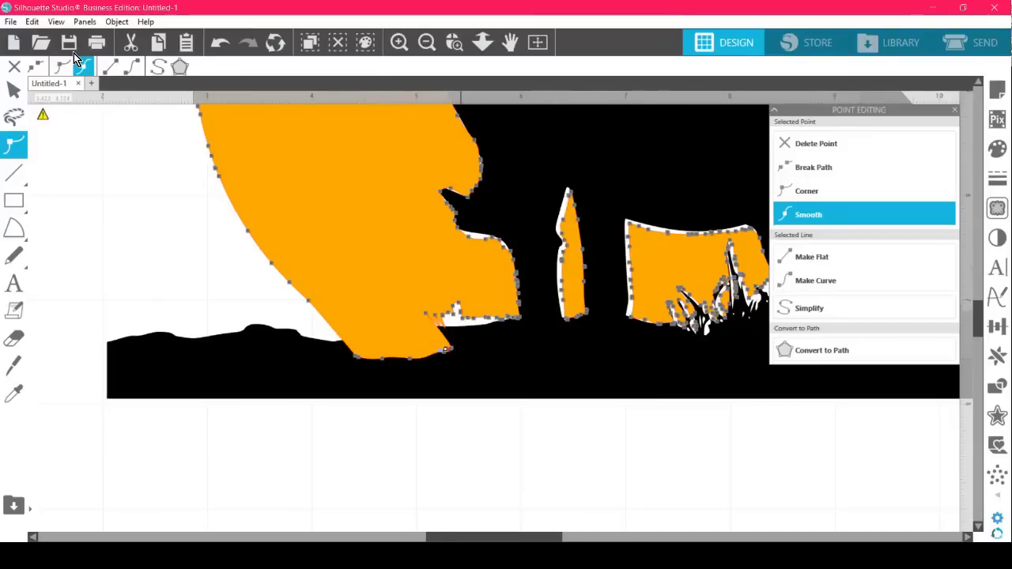
left_click(526, 429)
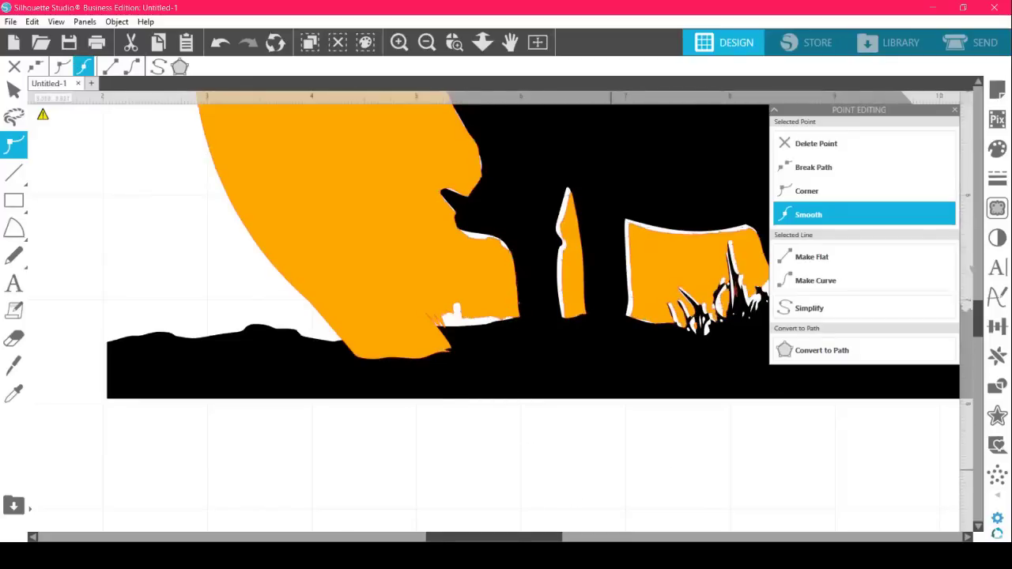
key("Escape")
left_click_drag(534, 537, 606, 537)
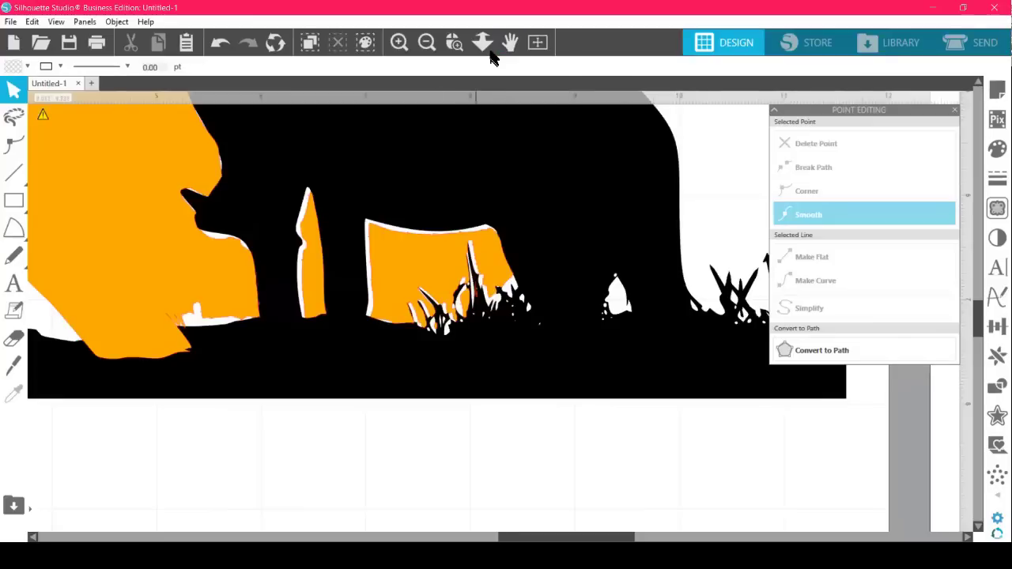
left_click(538, 43)
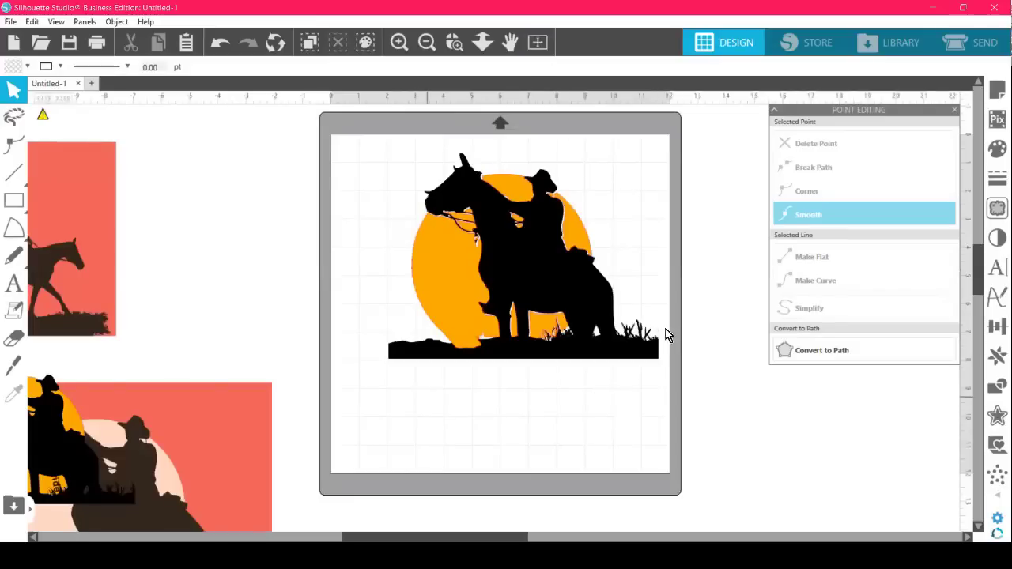
Send the orange sun to the back so the black horse, rider and ground cover its edges, and deselect everything.
left_click(464, 310)
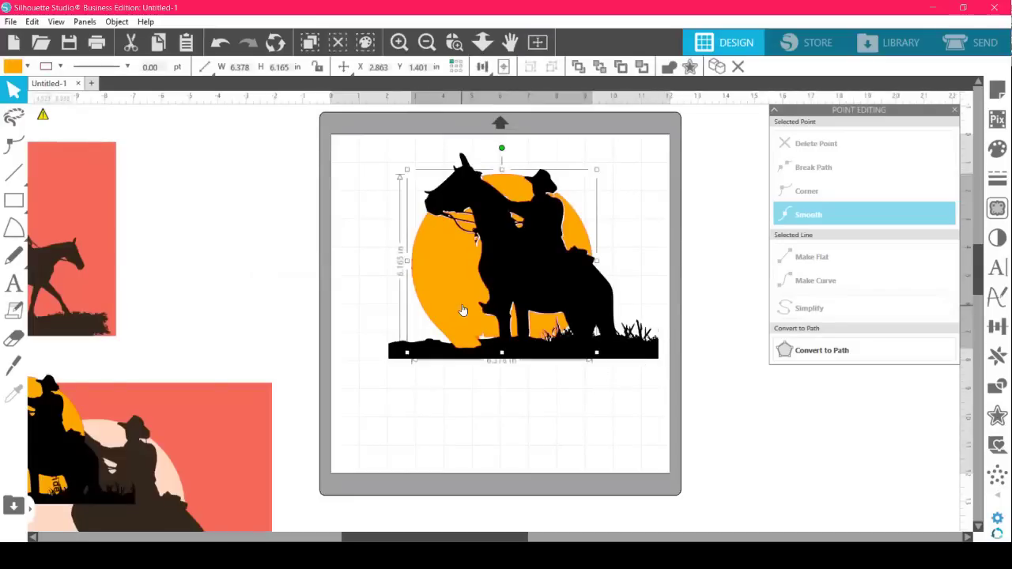
right_click(450, 269)
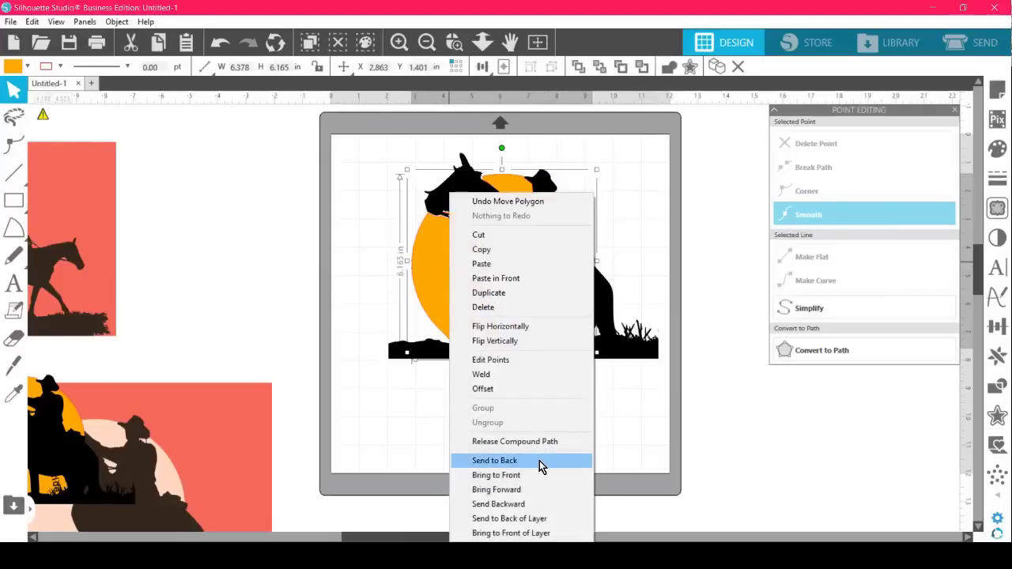
left_click(571, 464)
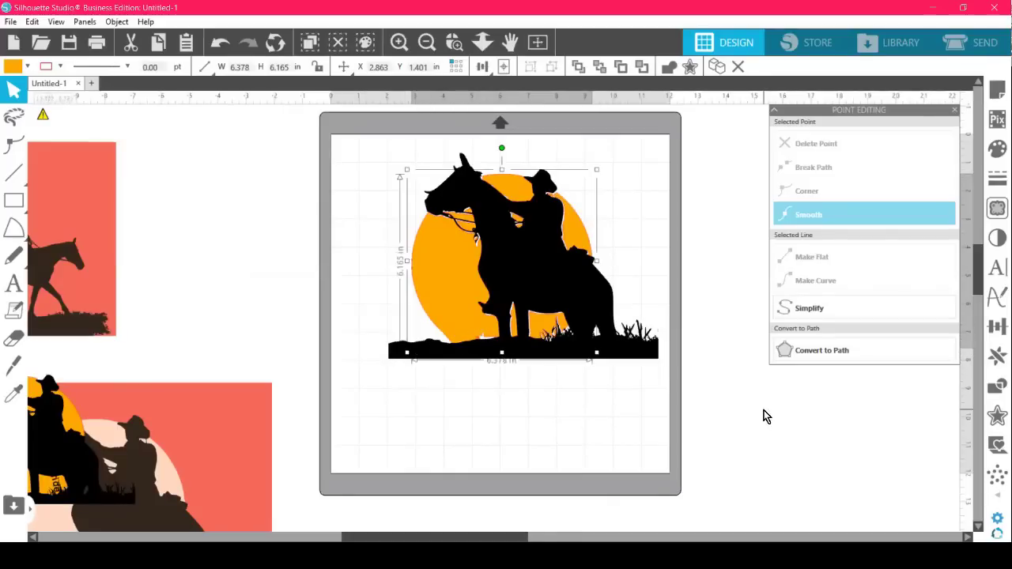
left_click_drag(366, 145, 662, 385)
left_click(630, 414)
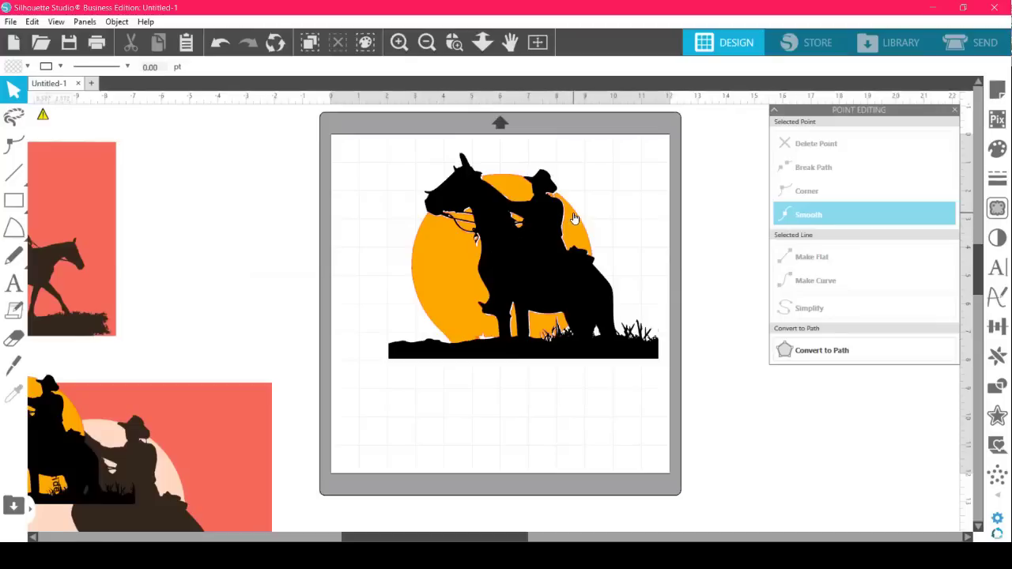
Display the orange sun's edit points around its whole outline and return to normal selection.
left_click(12, 149)
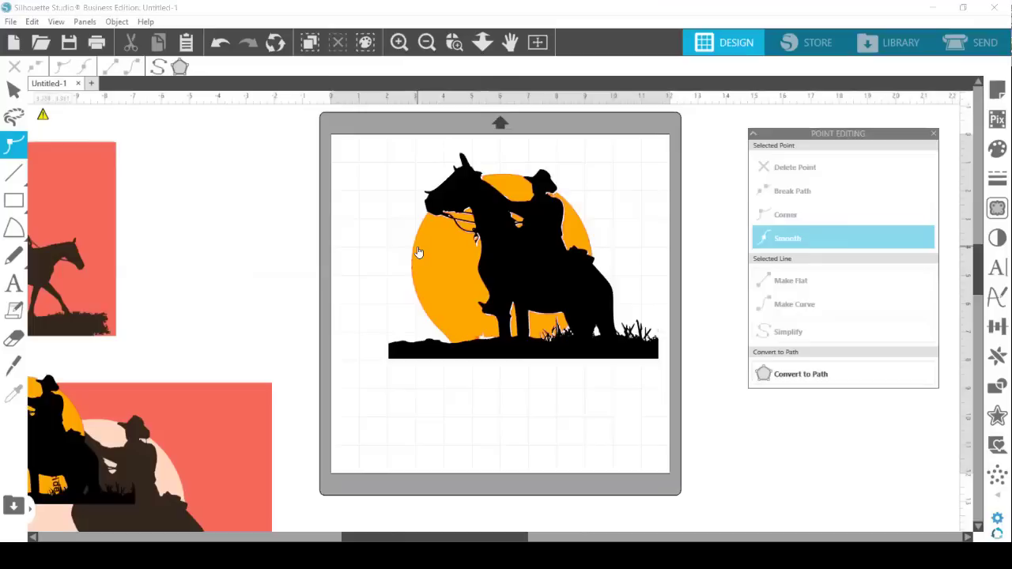
left_click(419, 252)
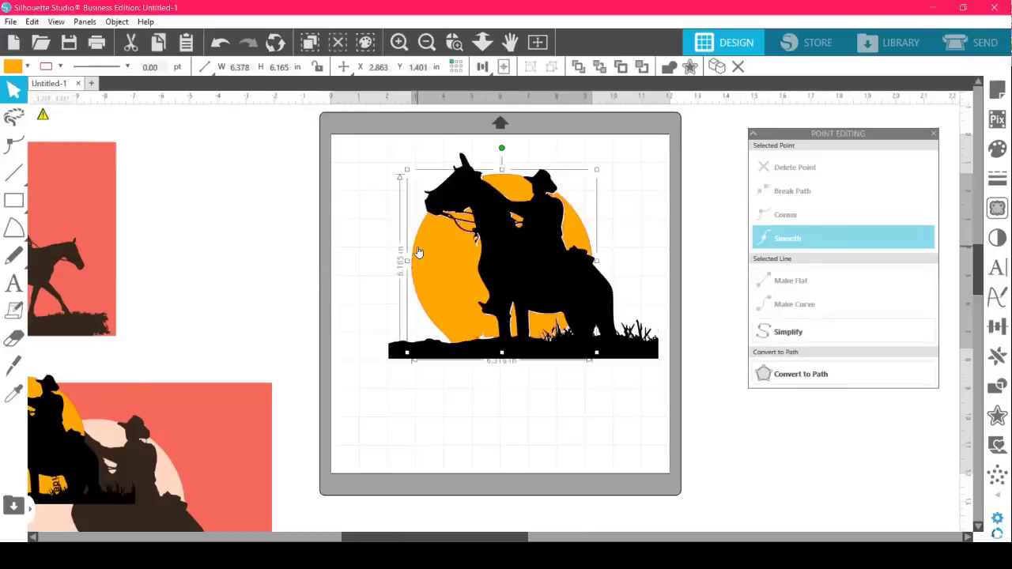
double_click(419, 252)
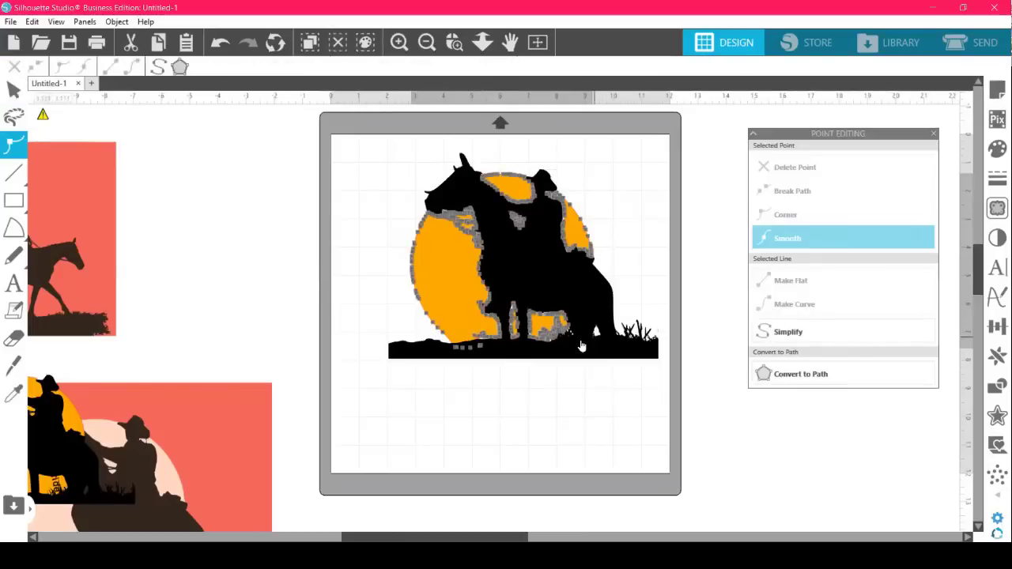
left_click(441, 294)
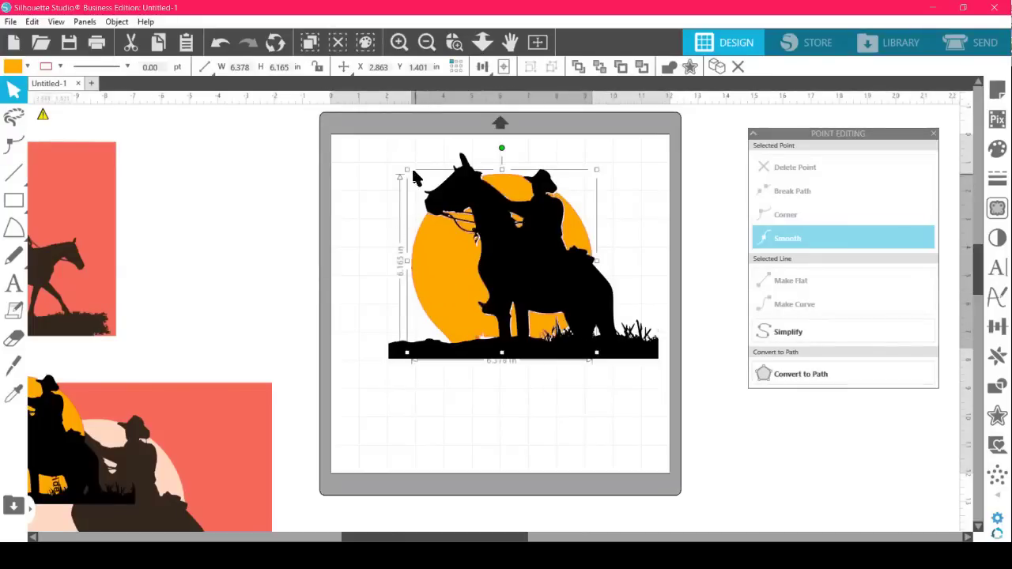
double_click(437, 266)
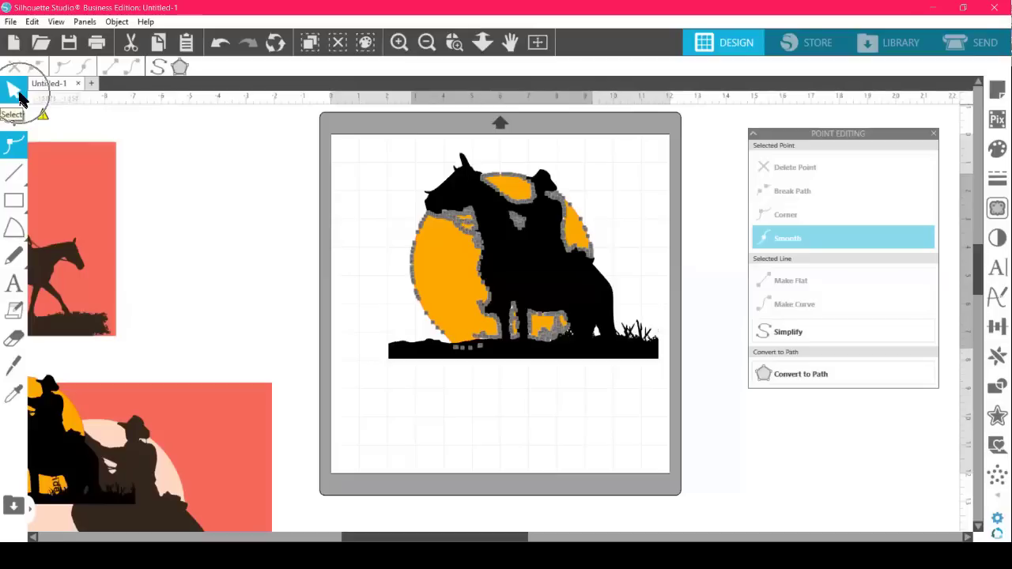
left_click(16, 94)
left_click(645, 399)
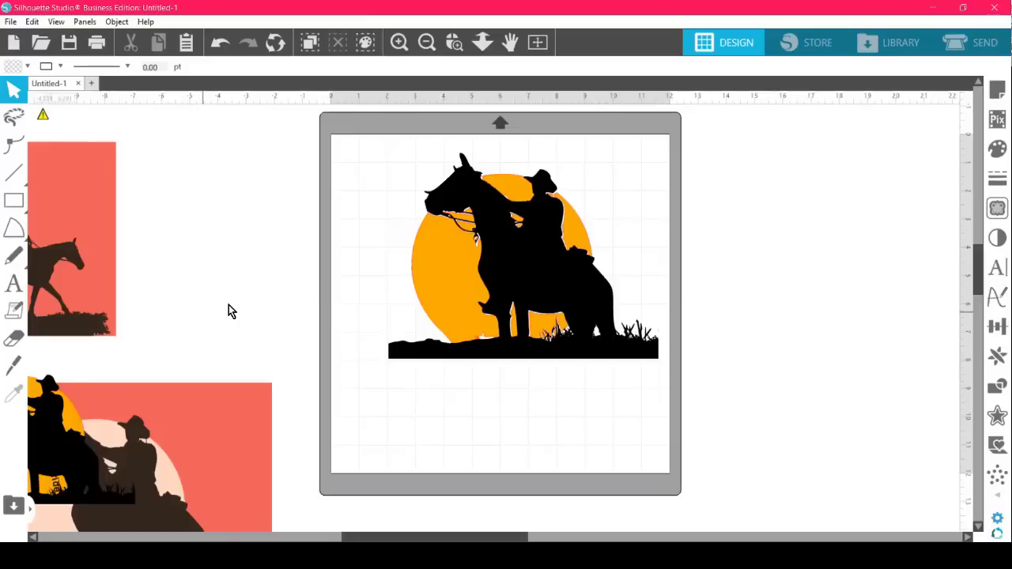
key("alt+Tab")
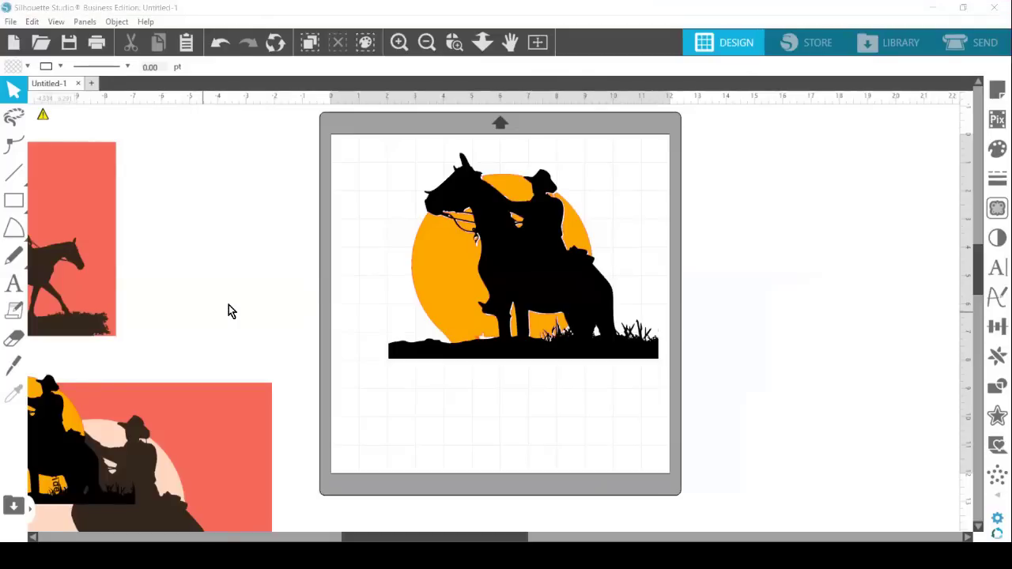
Show the sun's edit points with the Point Editing panel beside the mat, and close the panel.
double_click(575, 221)
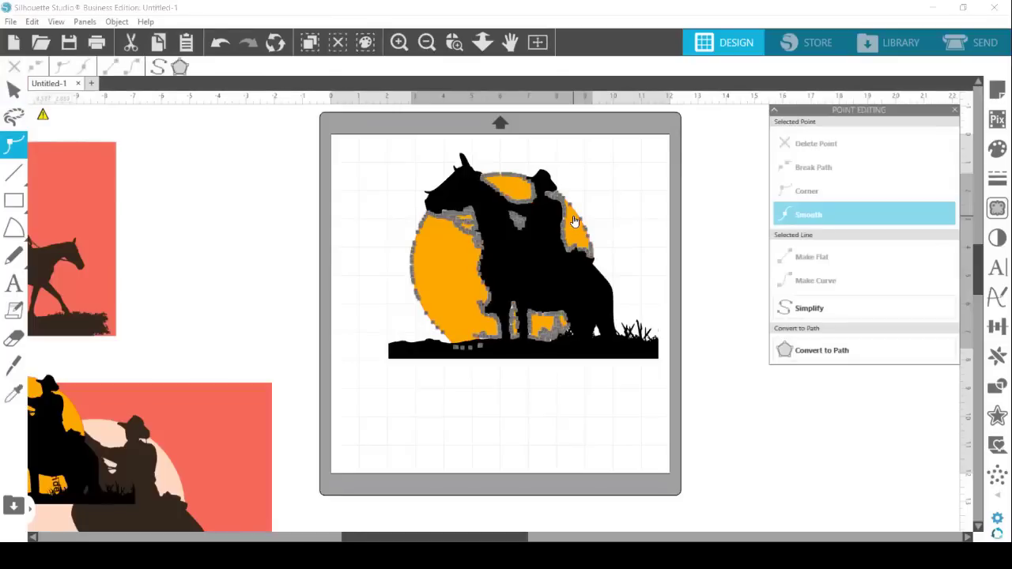
left_click_drag(852, 109, 786, 139)
left_click(925, 191)
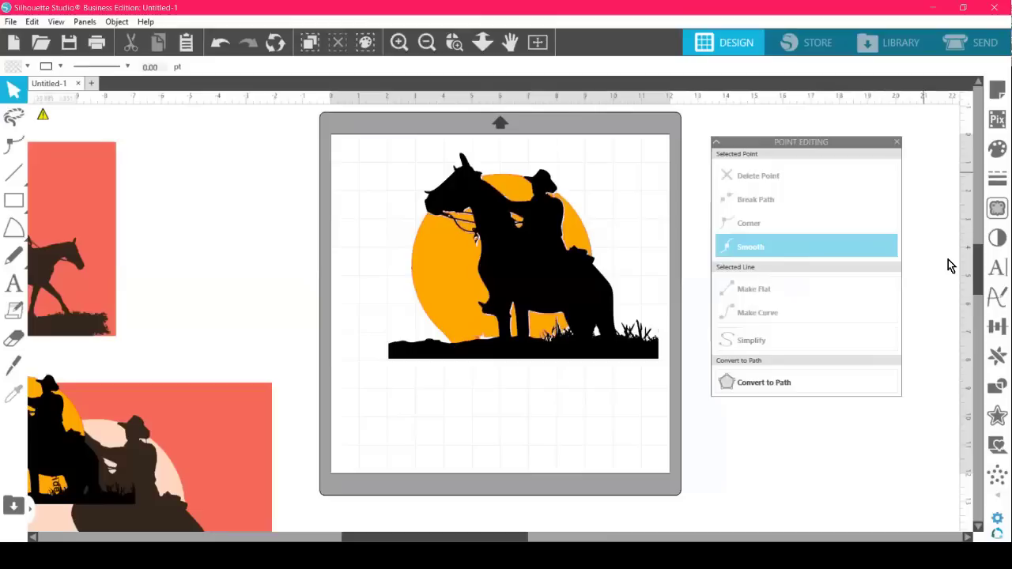
left_click(424, 232)
double_click(423, 232)
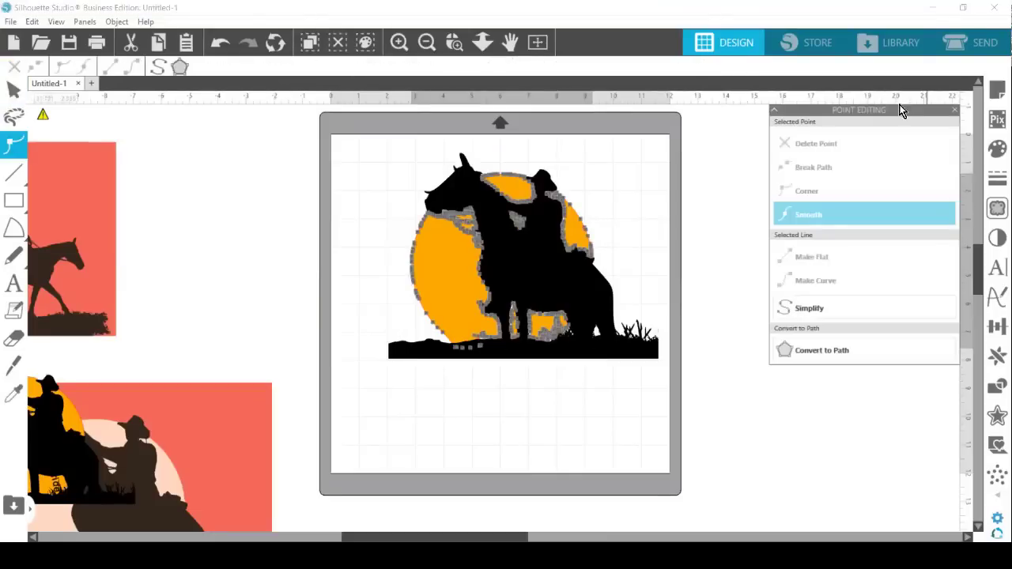
left_click_drag(894, 106, 822, 139)
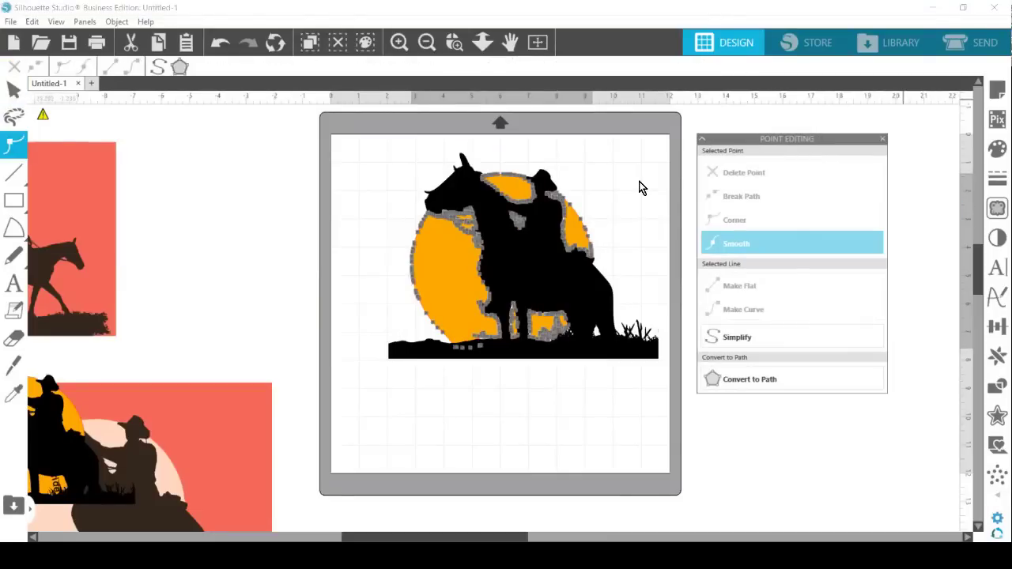
left_click(535, 203)
double_click(528, 196)
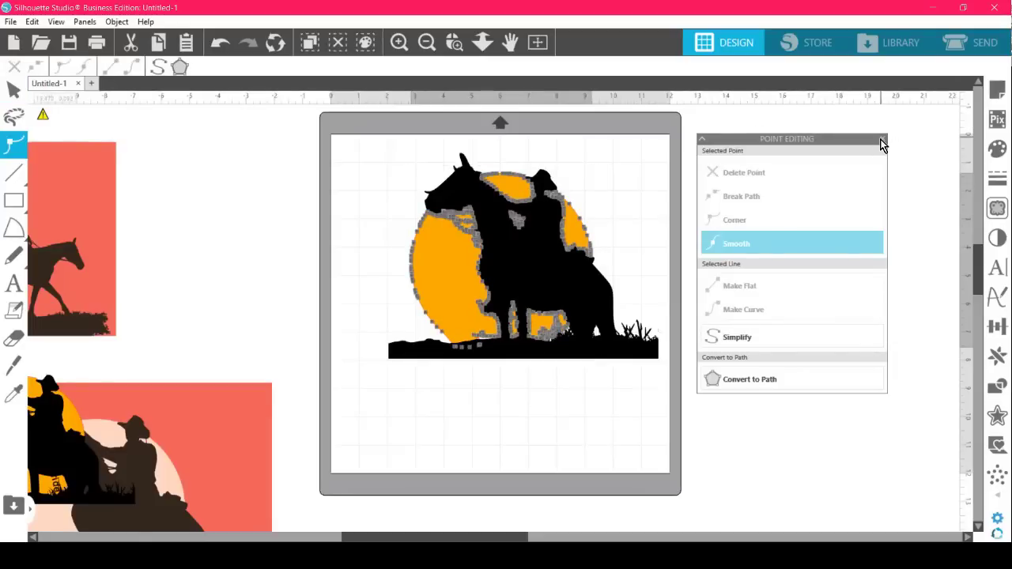
left_click(882, 143)
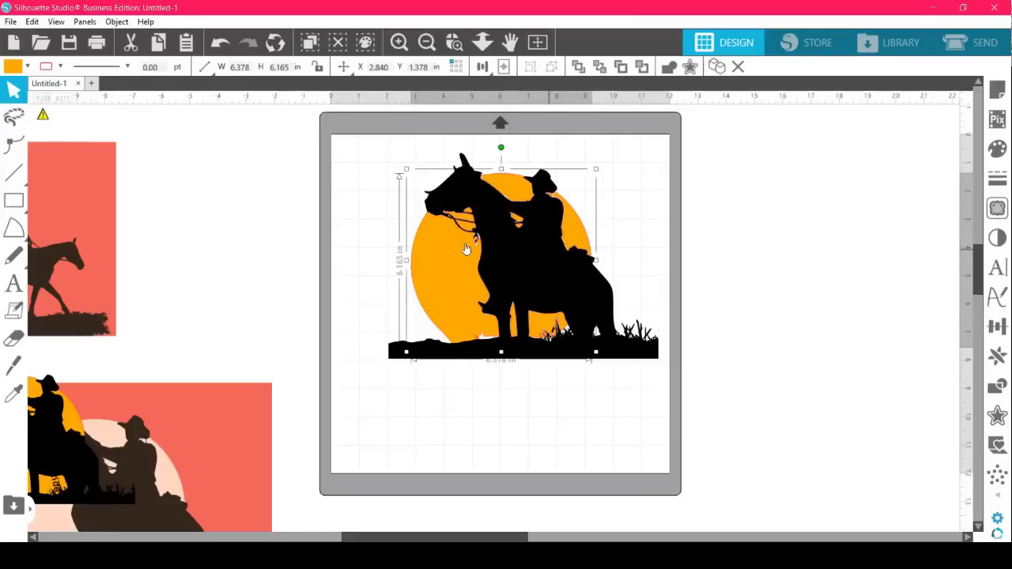
Delete the large horse-and-rider silhouette together with its orange sun from the cutting mat.
left_click(379, 169)
left_click_drag(376, 154, 700, 412)
key("Delete")
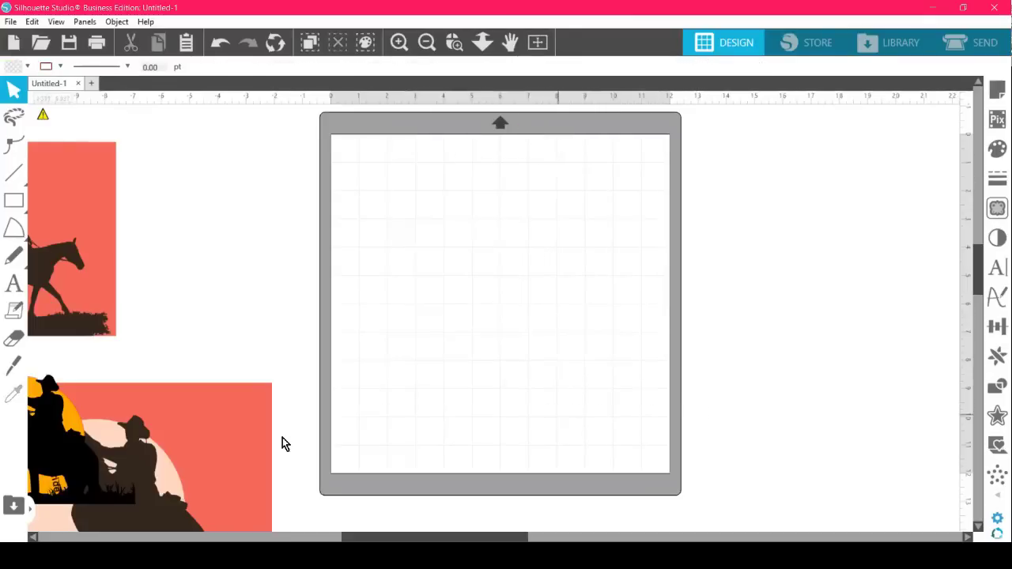
Separate the overlapping artwork by spreading the red single-rider picture, the small finished single-rider design and the saddle-quote design across the mat area.
left_click_drag(210, 452, 542, 319)
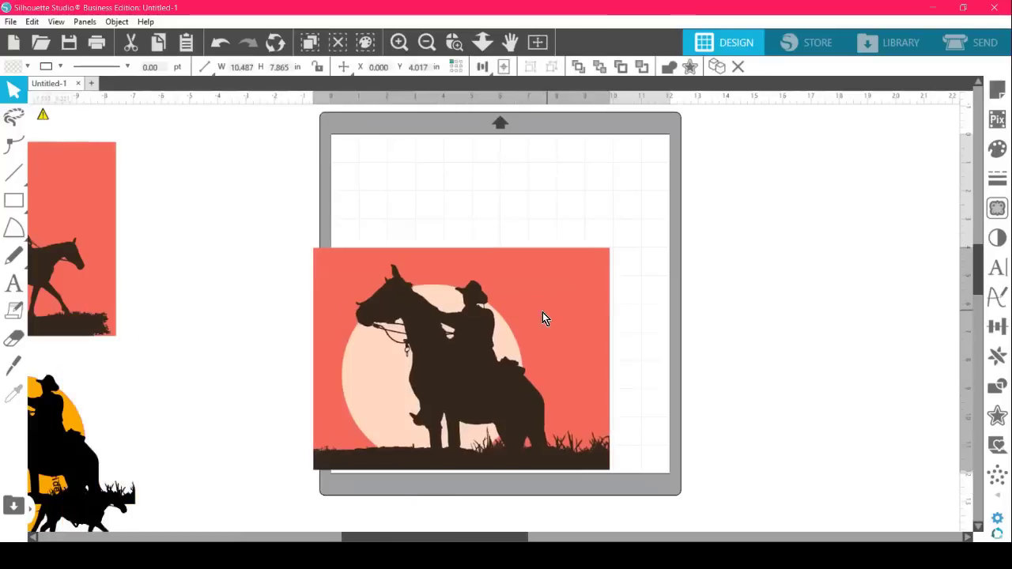
left_click_drag(92, 434, 214, 402)
left_click_drag(274, 388, 726, 369)
left_click_drag(75, 477, 294, 438)
Delete the red single-rider picture and the small orange-and-black single-rider design.
left_click(439, 363)
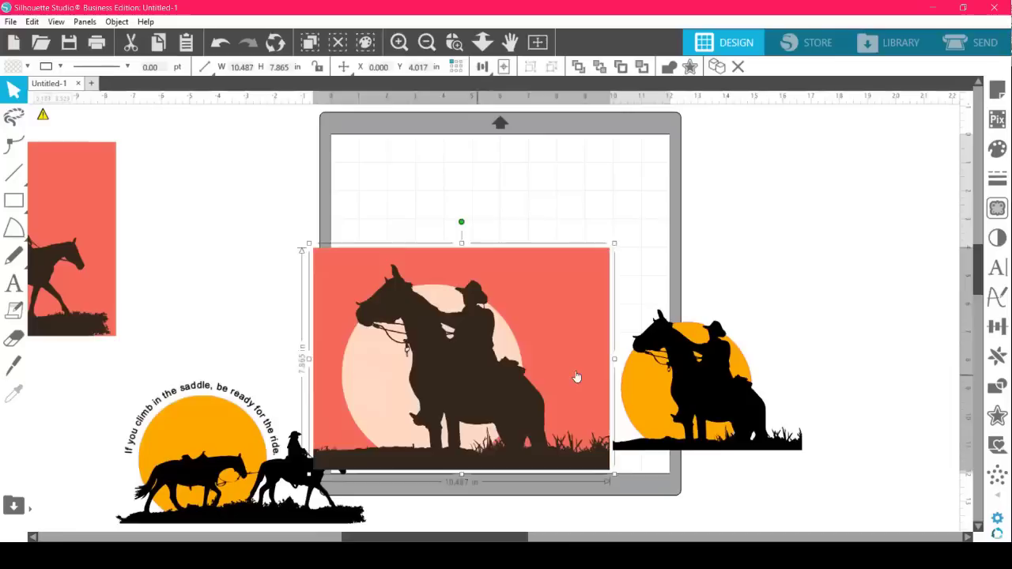
key("Delete")
left_click(648, 370)
key("Delete")
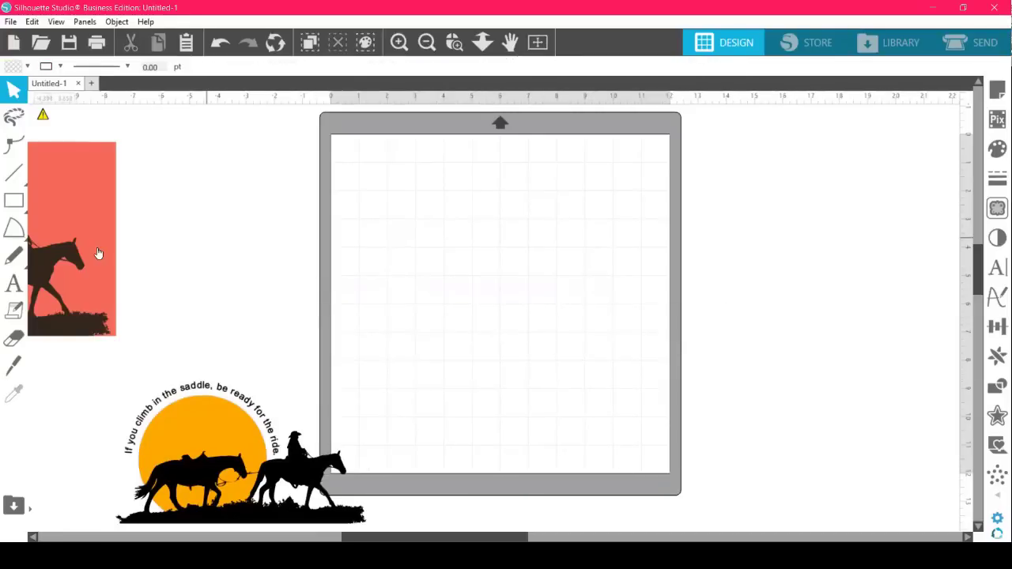
Place the red two-horse picture across the upper half of the mat and the saddle-quote design beside it, off the mat.
left_click_drag(98, 253, 648, 275)
left_click_drag(221, 449, 149, 216)
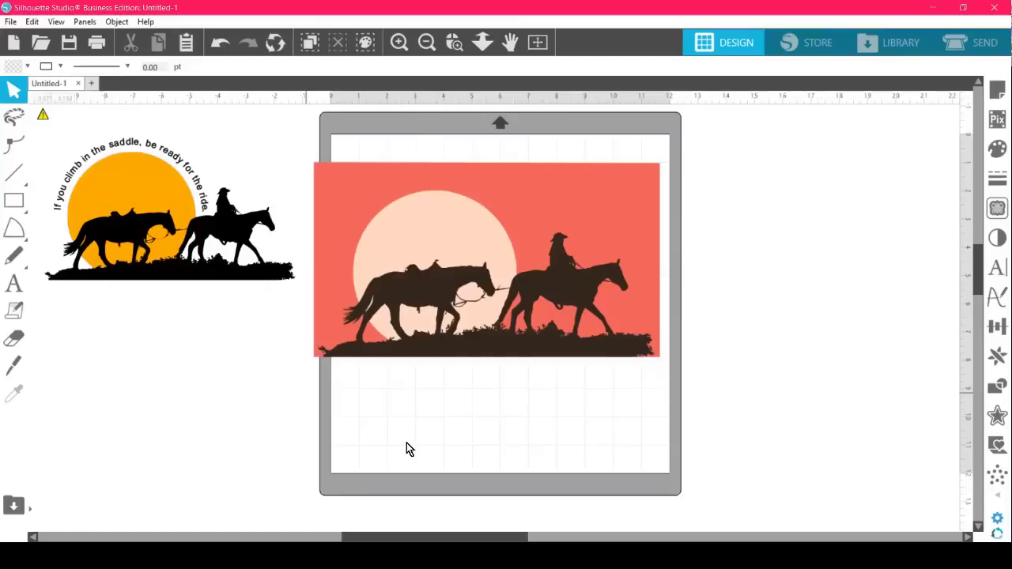
left_click_drag(588, 218, 598, 219)
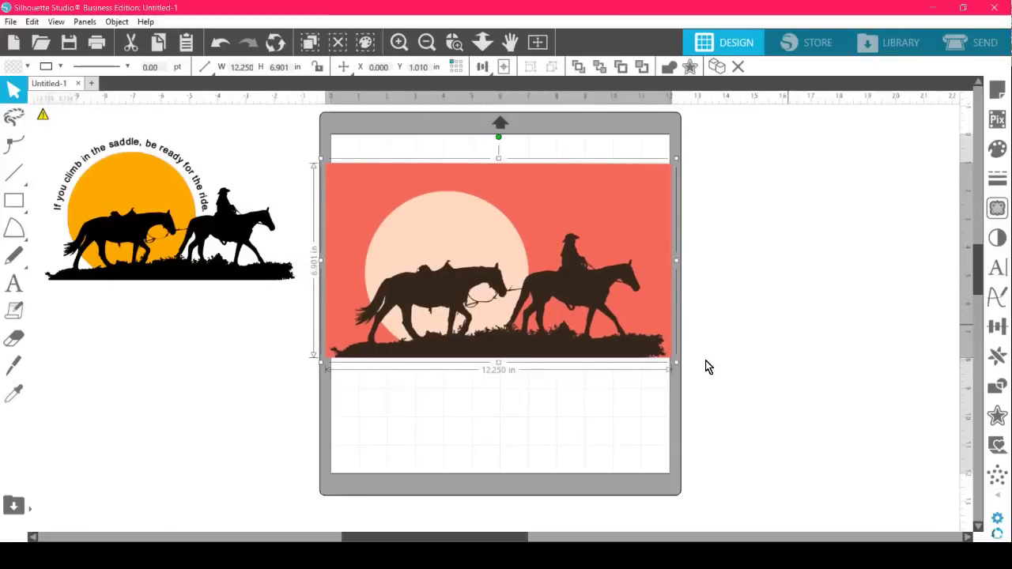
Set a trace area around nearly the whole red two-horse picture.
left_click(997, 210)
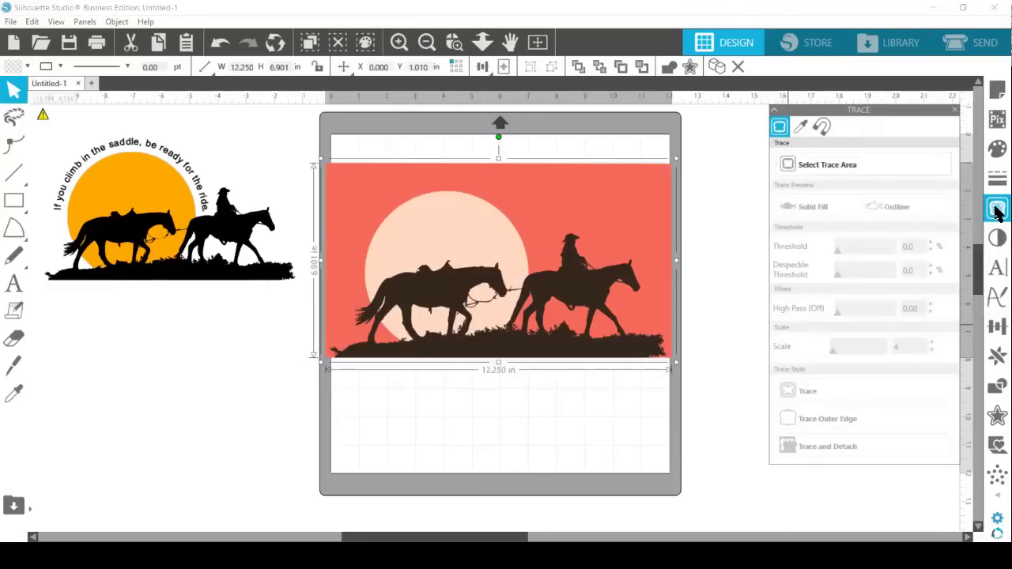
left_click(822, 166)
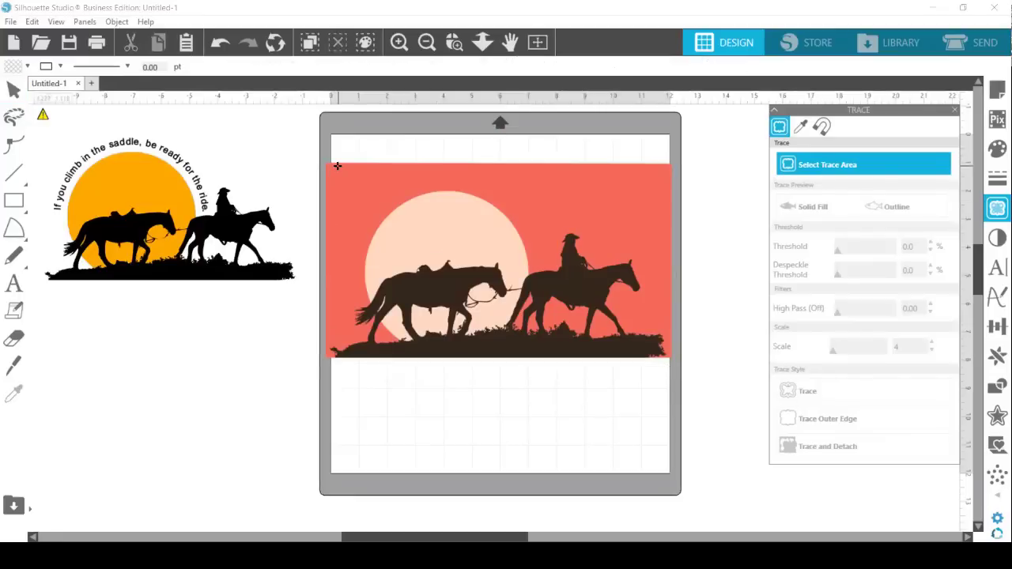
left_click_drag(677, 341, 660, 371)
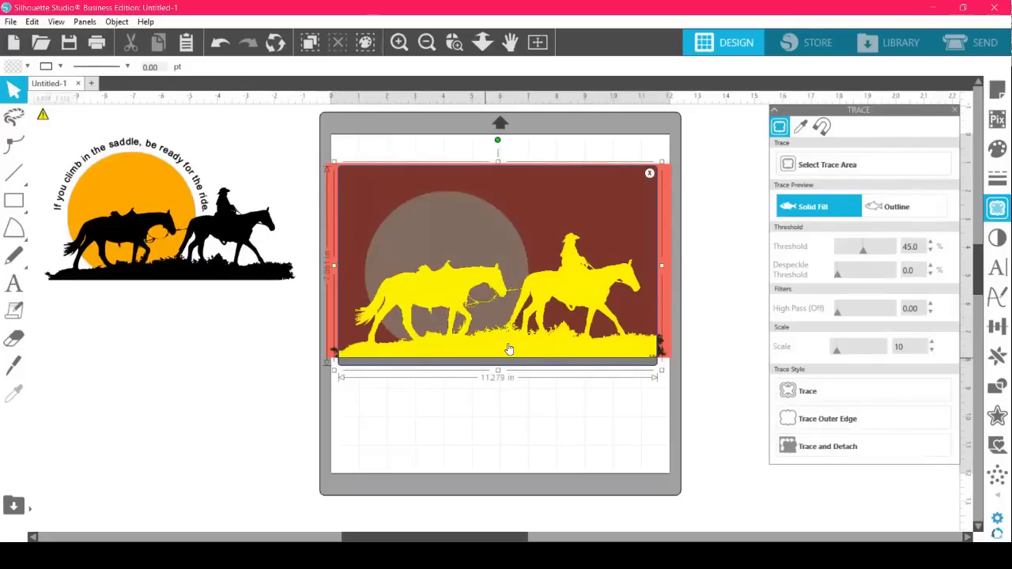
Set the trace threshold to 33% and trace the two-horse silhouette as cut lines.
left_click(456, 50)
left_click(536, 368)
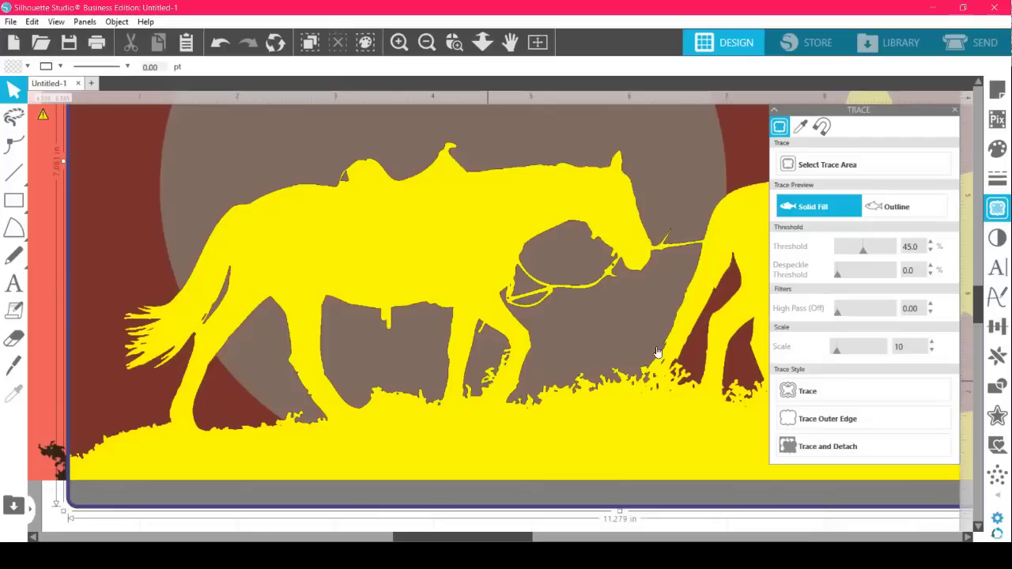
left_click(872, 254)
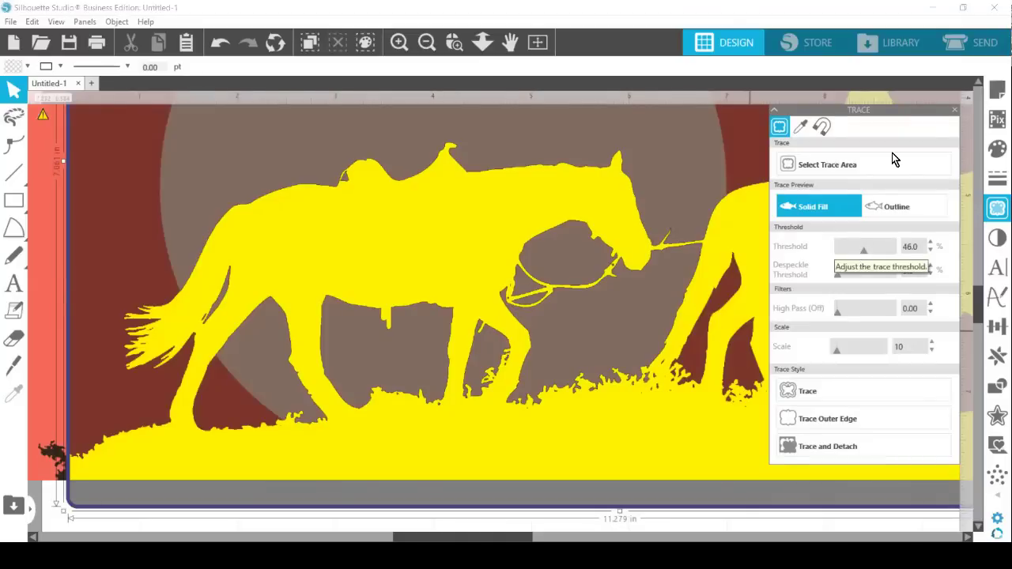
mouse_move(970, 202)
left_mouse_down()
mouse_move(933, 285)
mouse_move(867, 372)
left_mouse_up()
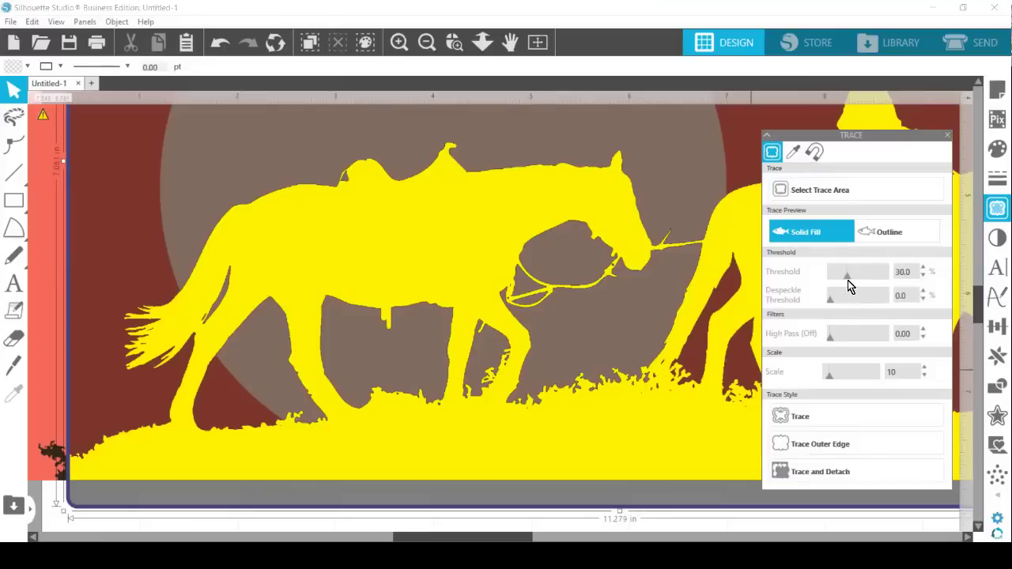
left_click_drag(848, 280, 850, 283)
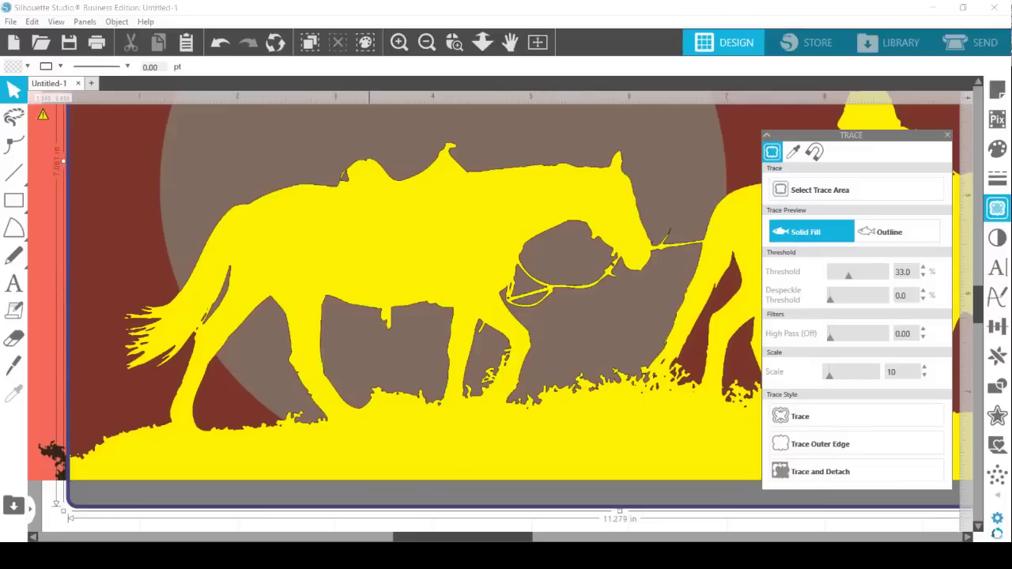
scroll(395, 300, "right", 5)
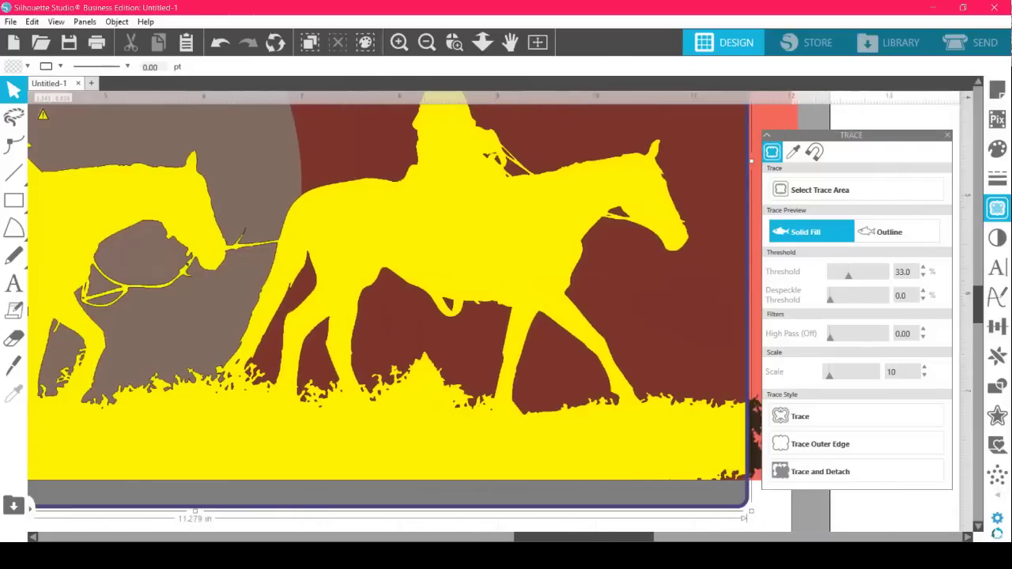
scroll(760, 390, "left", 2)
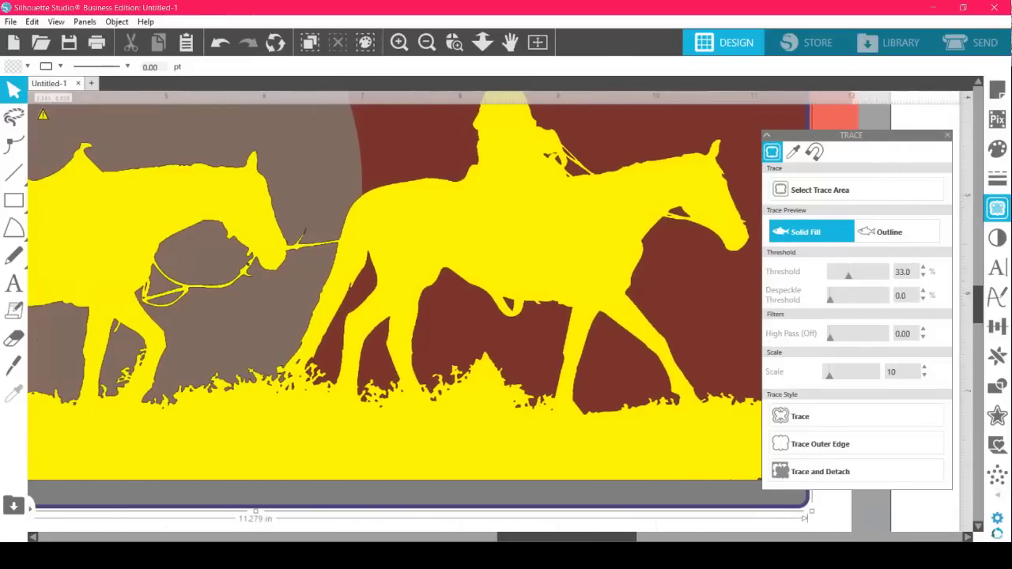
left_click(807, 414)
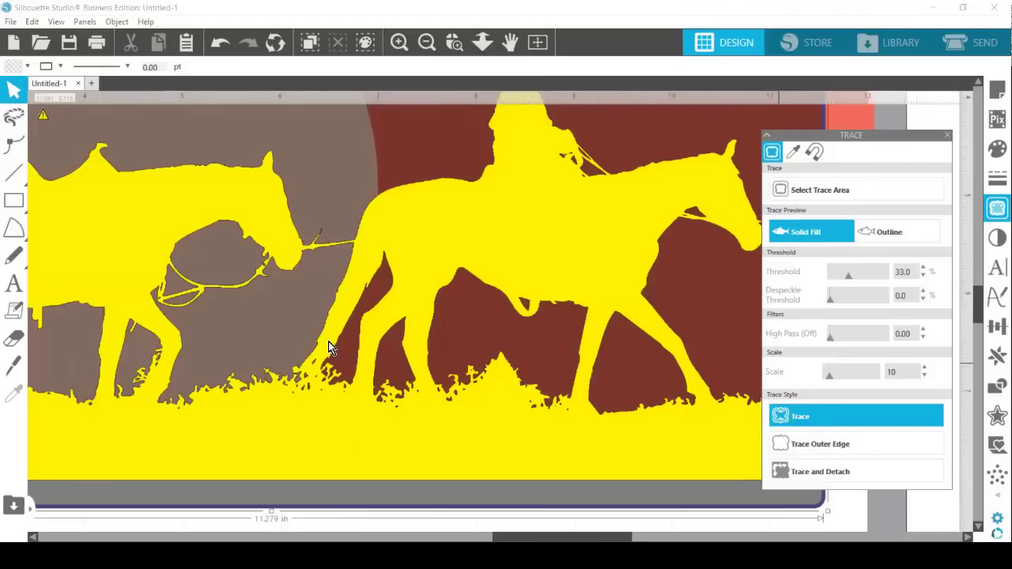
left_click(785, 409)
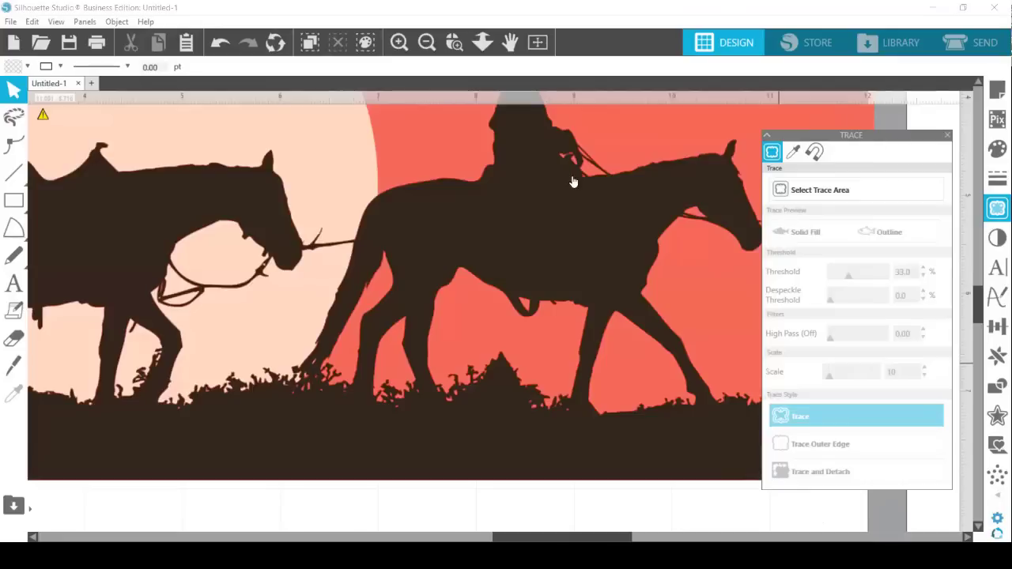
Move the red two-horse picture off the traced outline, placing it beside the mat below the saddle-quote design.
left_click(425, 46)
left_click(425, 46)
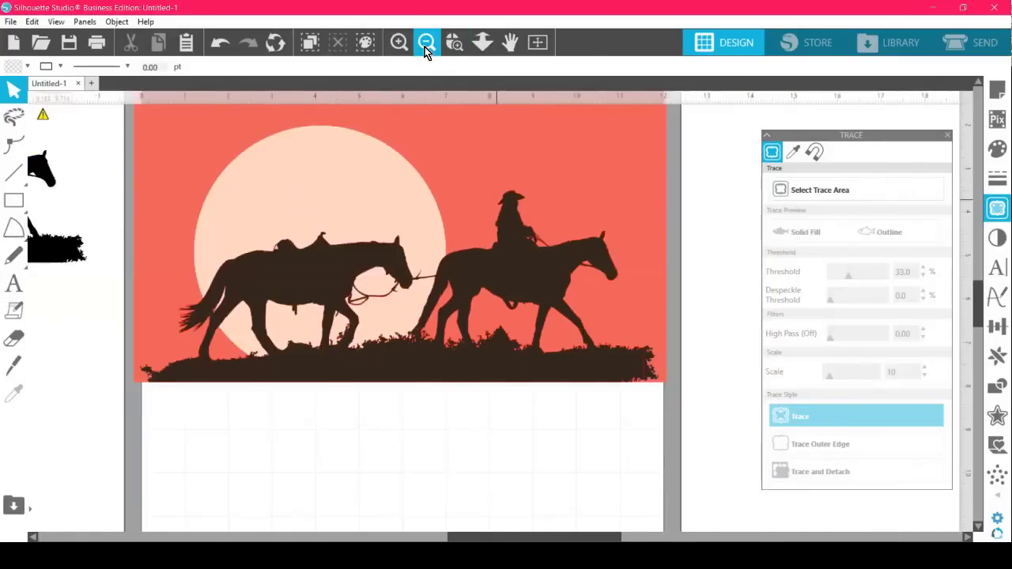
left_click(425, 46)
mouse_move(507, 231)
left_mouse_down()
mouse_move(374, 330)
mouse_move(133, 370)
left_mouse_up()
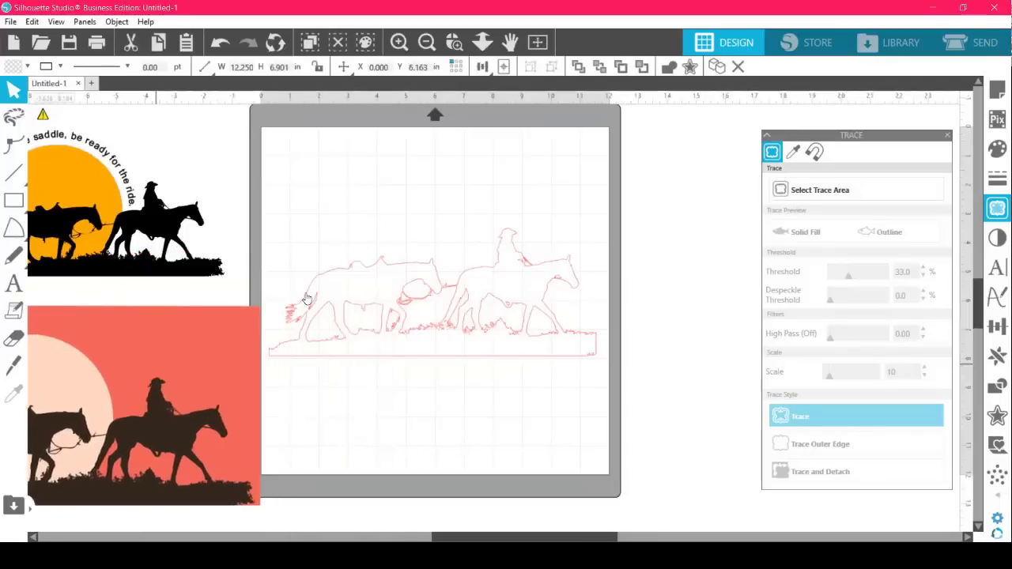
Fill the traced two-horse outline with black and move it to the upper part of the mat.
left_click(369, 266)
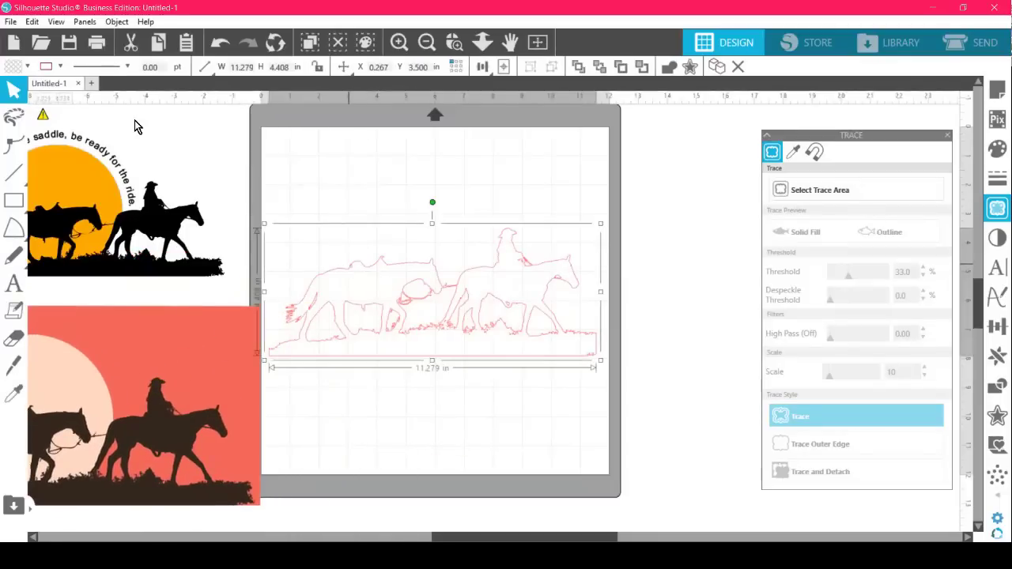
left_click(11, 69)
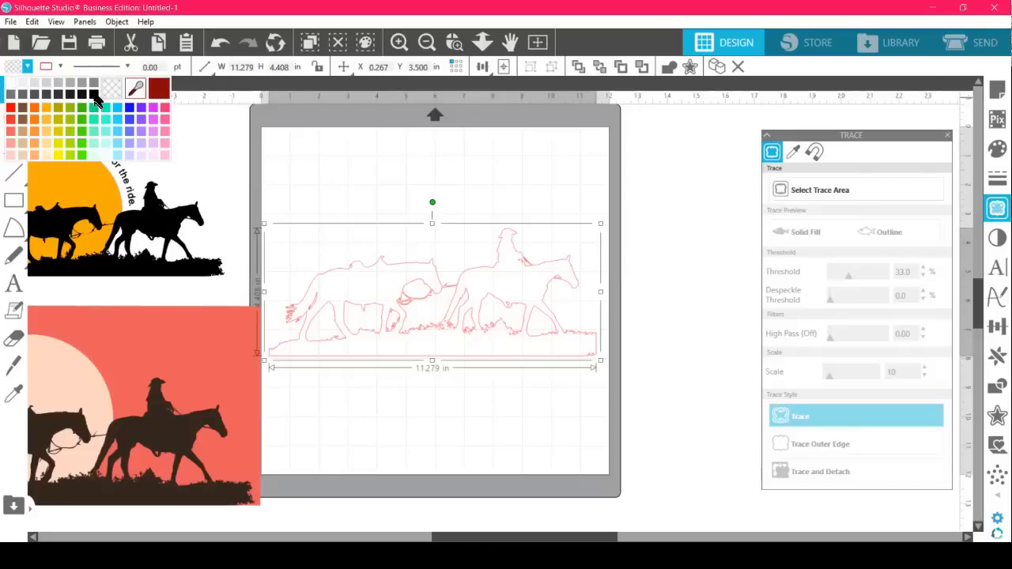
left_click(94, 95)
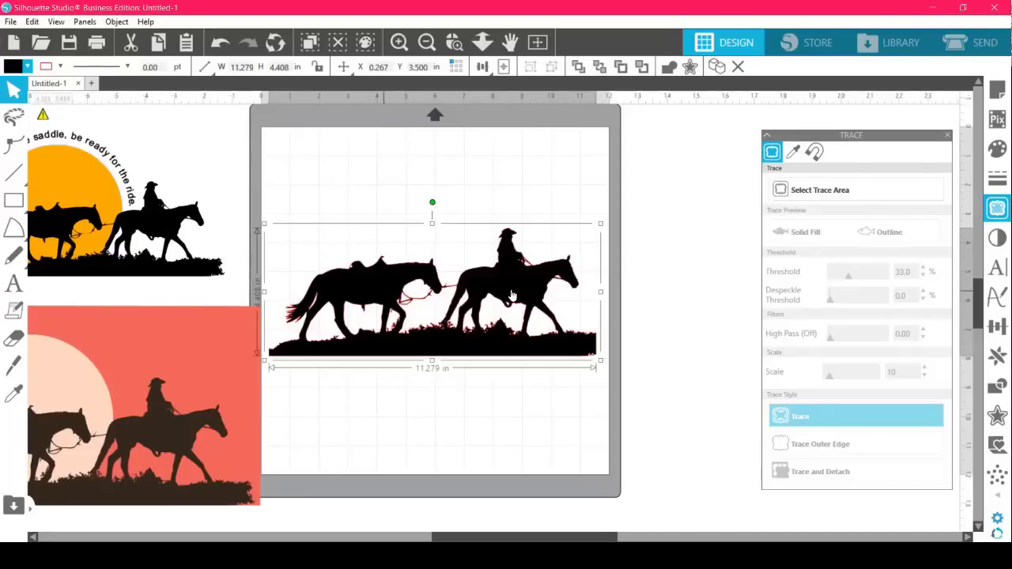
left_click_drag(512, 296, 514, 214)
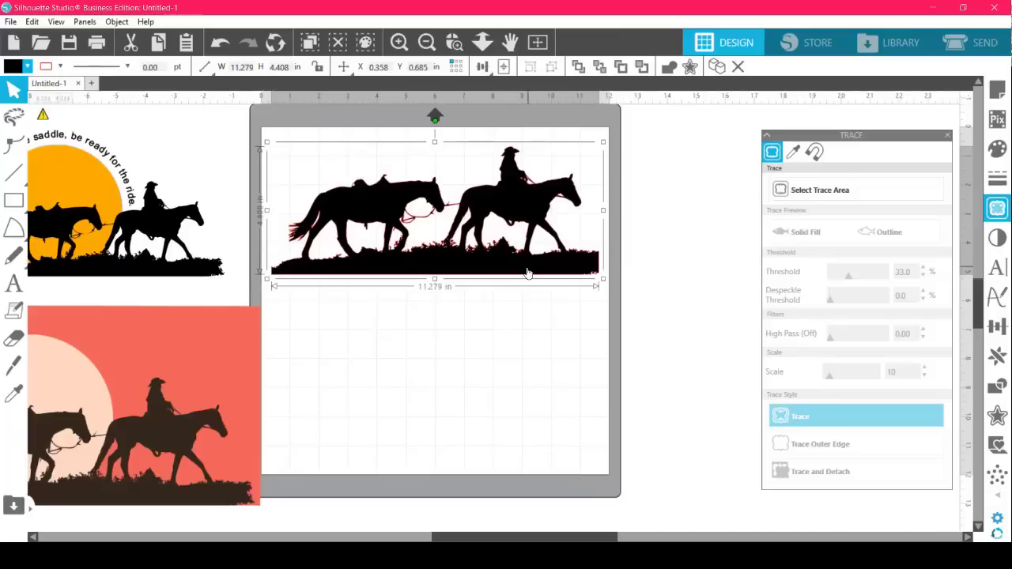
Make the black silhouette's line color transparent and move the red picture back onto the mat directly below it.
left_click(60, 67)
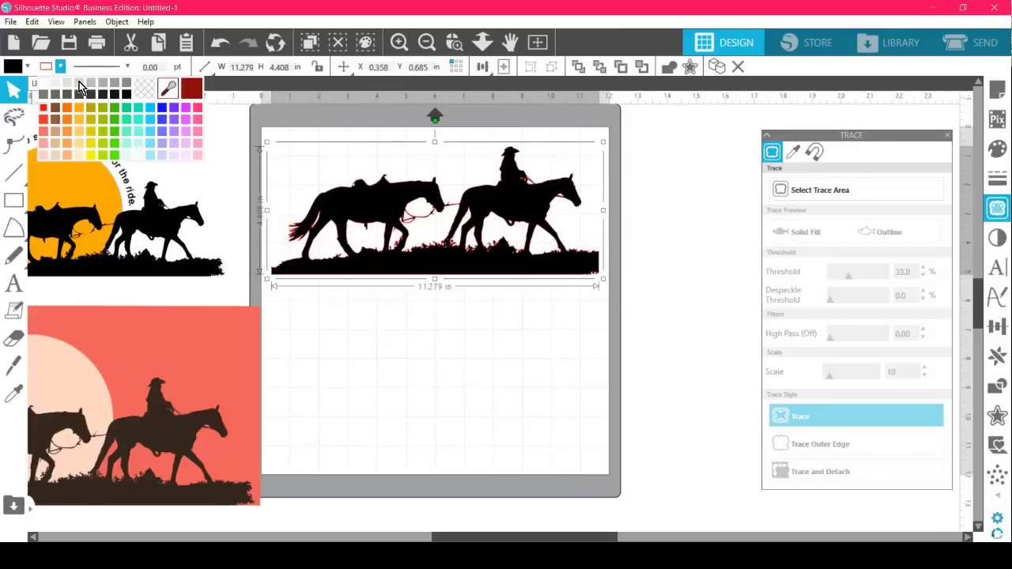
left_click(143, 91)
left_click(46, 68)
left_click_drag(179, 432, 545, 403)
left_click(720, 273)
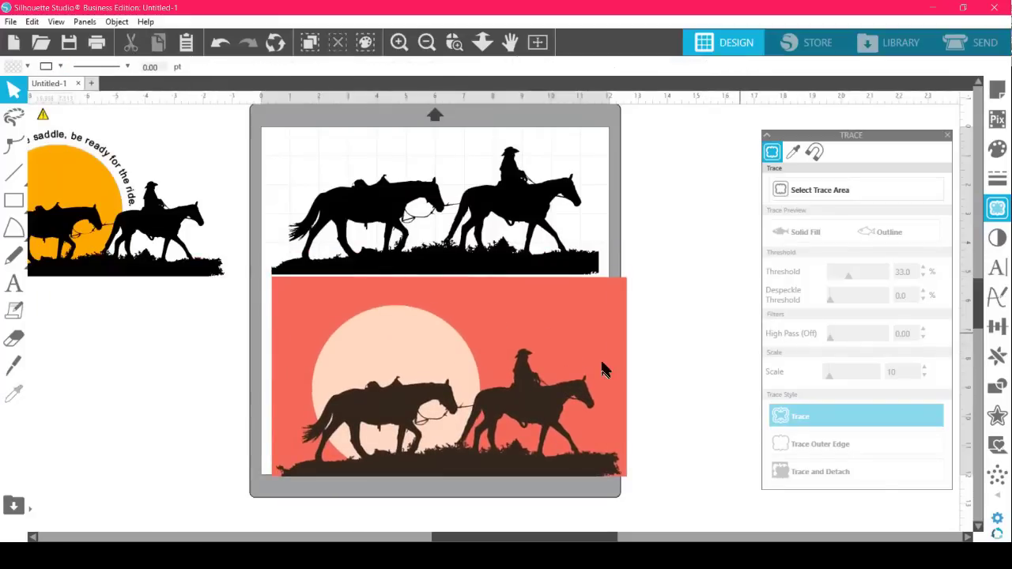
Trace the picture's pale sun by color with All Areas, and move the red picture off the mat.
left_click(794, 152)
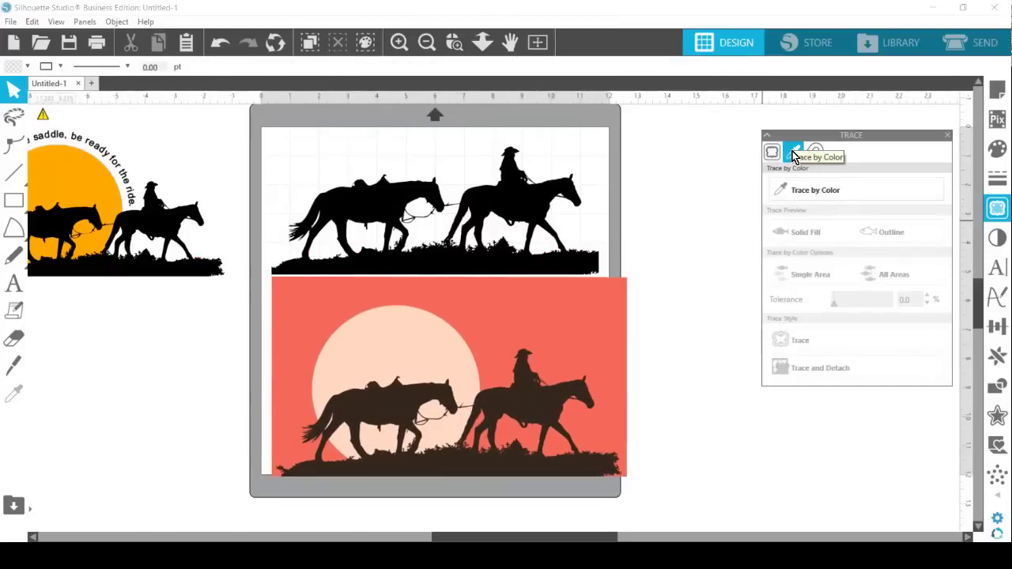
left_click(816, 191)
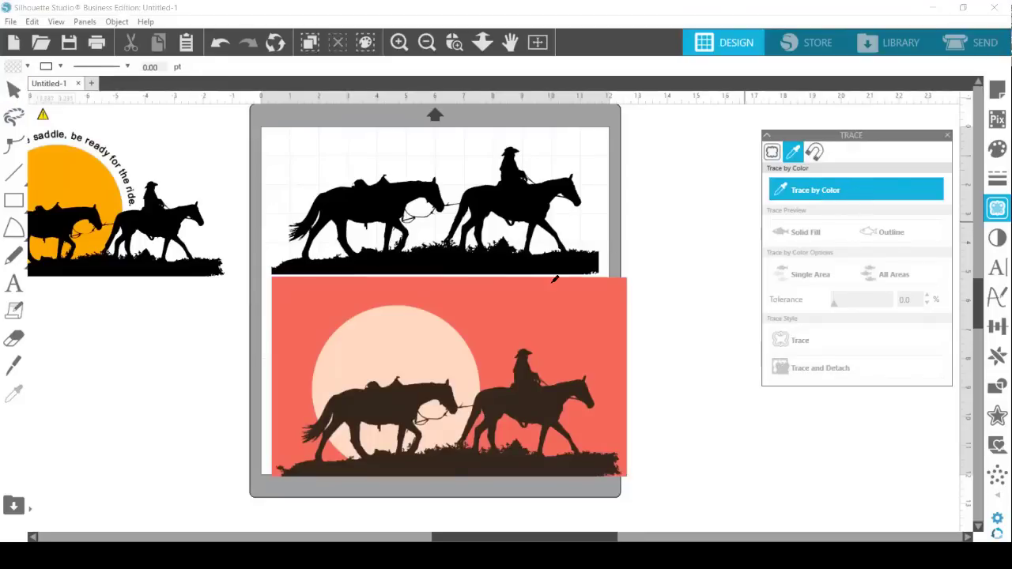
left_click(408, 340)
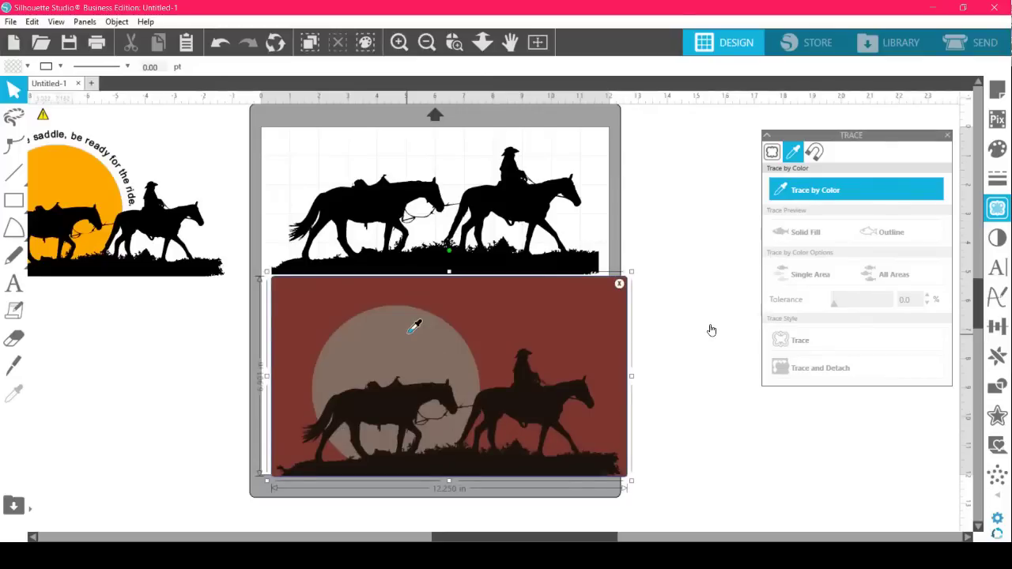
left_click(409, 332)
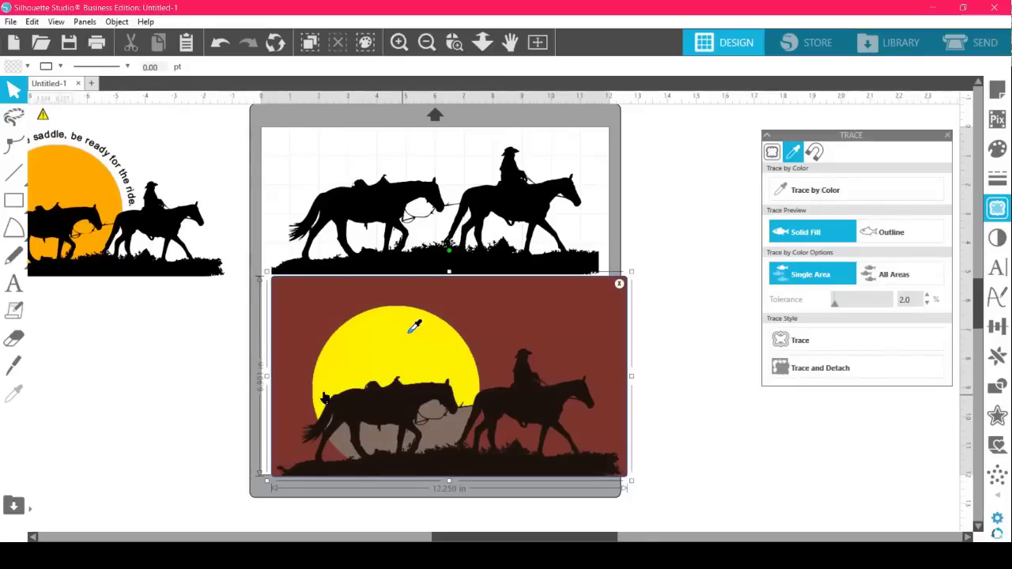
left_click(898, 280)
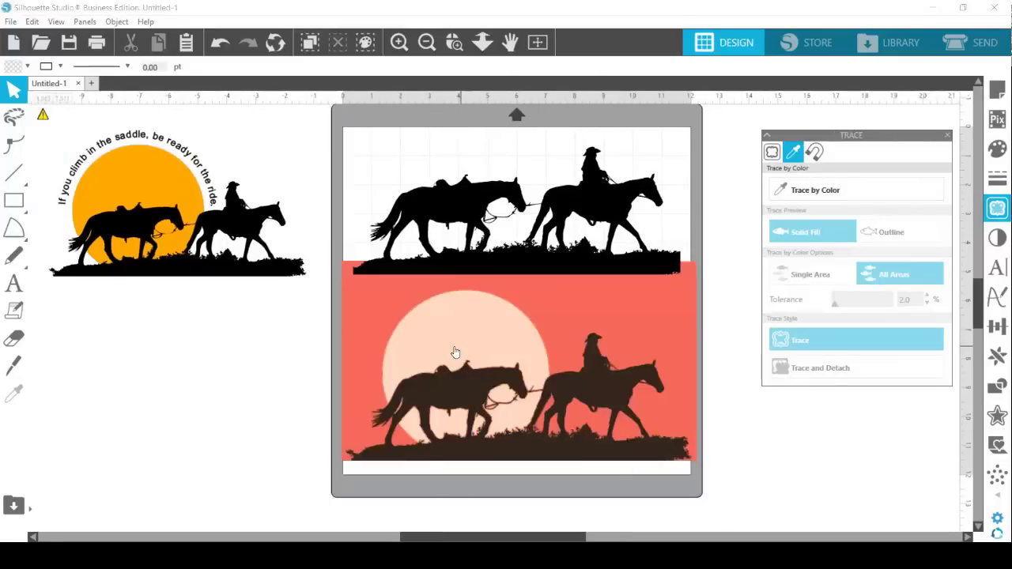
left_click_drag(455, 352, 45, 432)
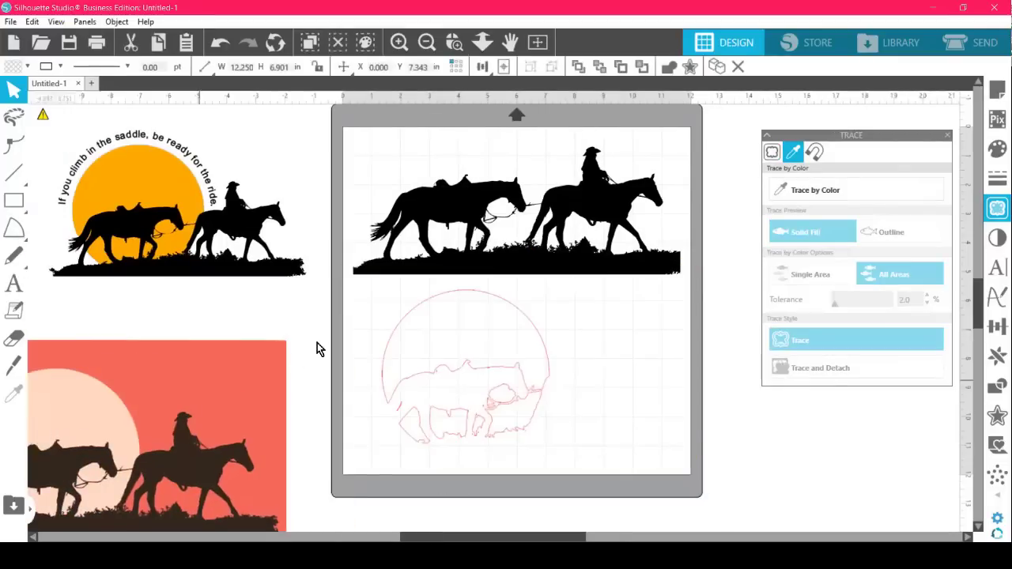
Fill the traced sun with orange and fit it around the riderless horse in the black silhouette.
left_click(463, 299)
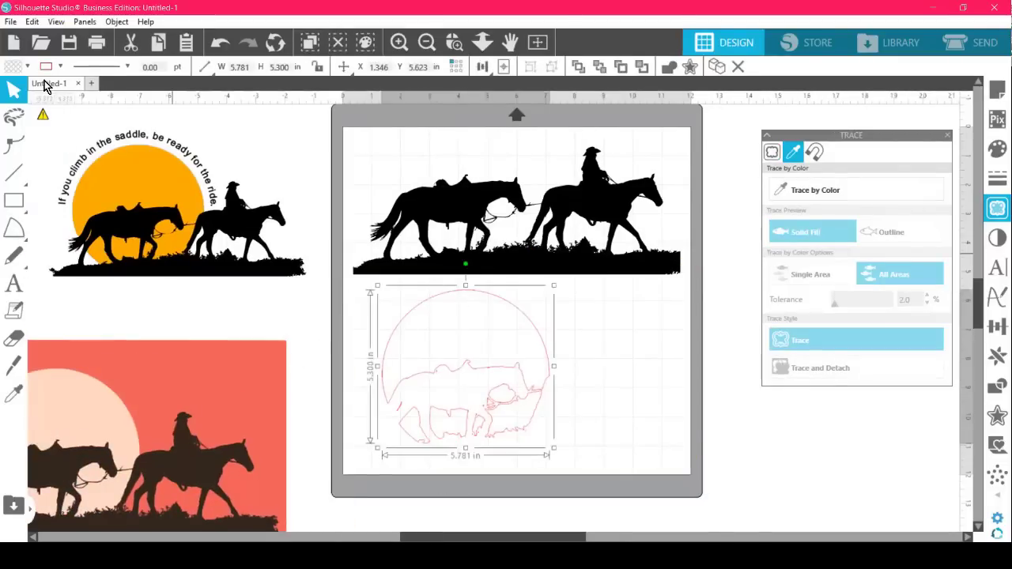
left_click(13, 68)
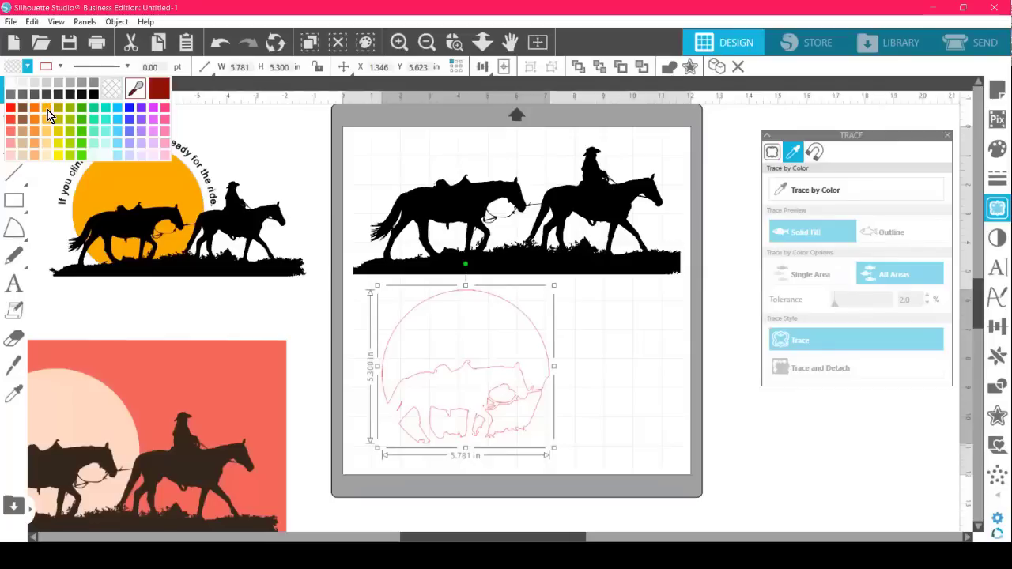
left_click(47, 110)
mouse_move(435, 345)
left_mouse_down()
mouse_move(466, 177)
mouse_move(426, 156)
mouse_move(434, 161)
left_mouse_up()
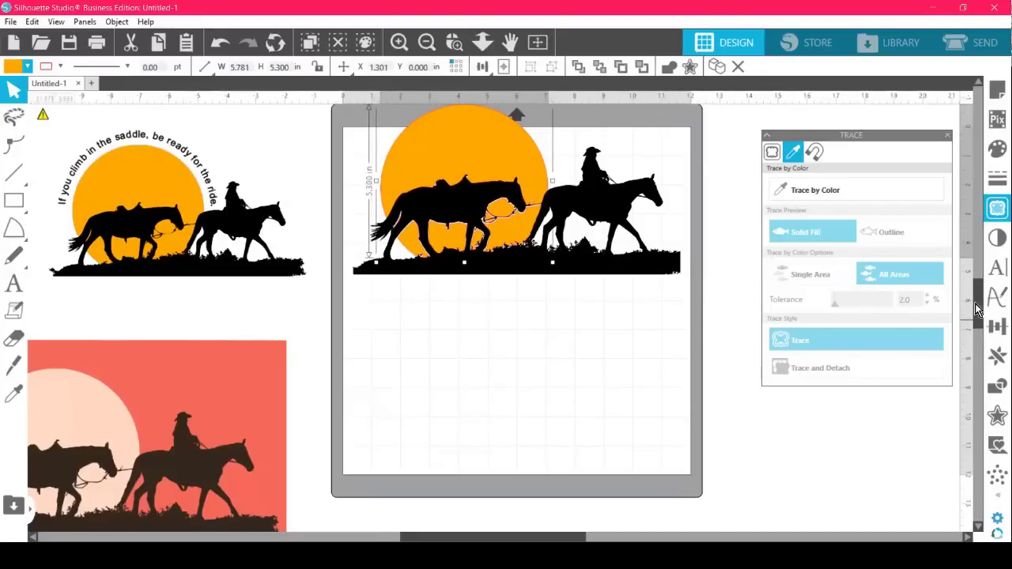
Group the orange sun with the black two-horse silhouette and move the group down inside the mat's cutting area.
left_click_drag(977, 304, 981, 252)
left_click(418, 290)
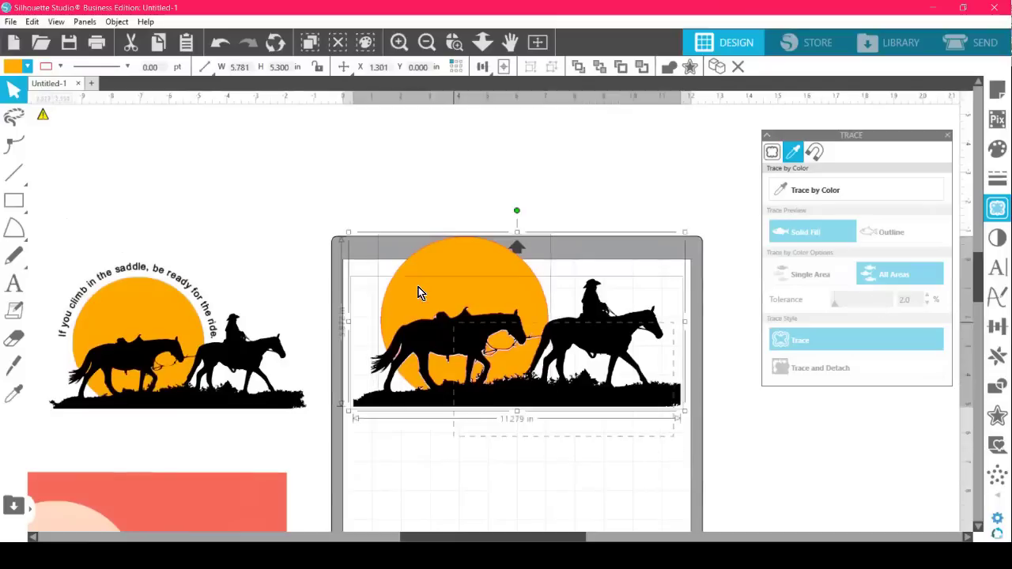
left_click(117, 21)
left_click(158, 128)
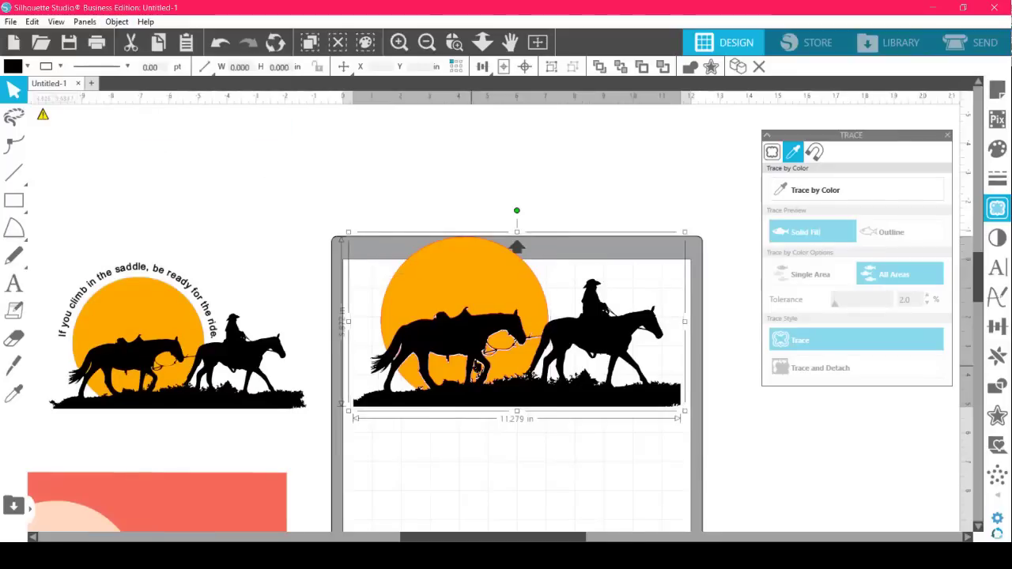
left_click_drag(479, 378, 477, 447)
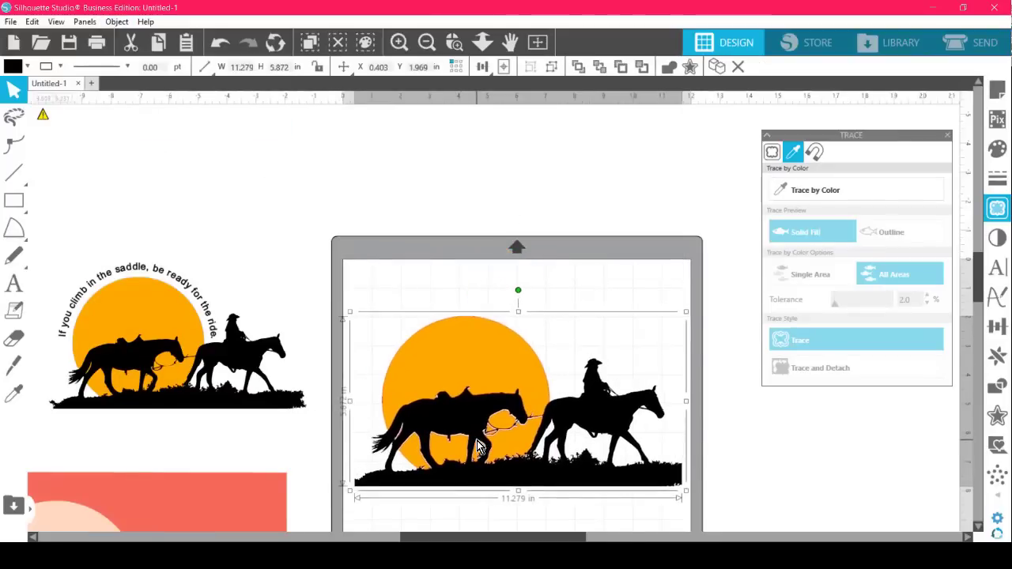
Examine the two-horse design on the mat and the finished saddle-quote design up close, comparing the silhouettes, suns and curved lettering.
left_click(426, 52)
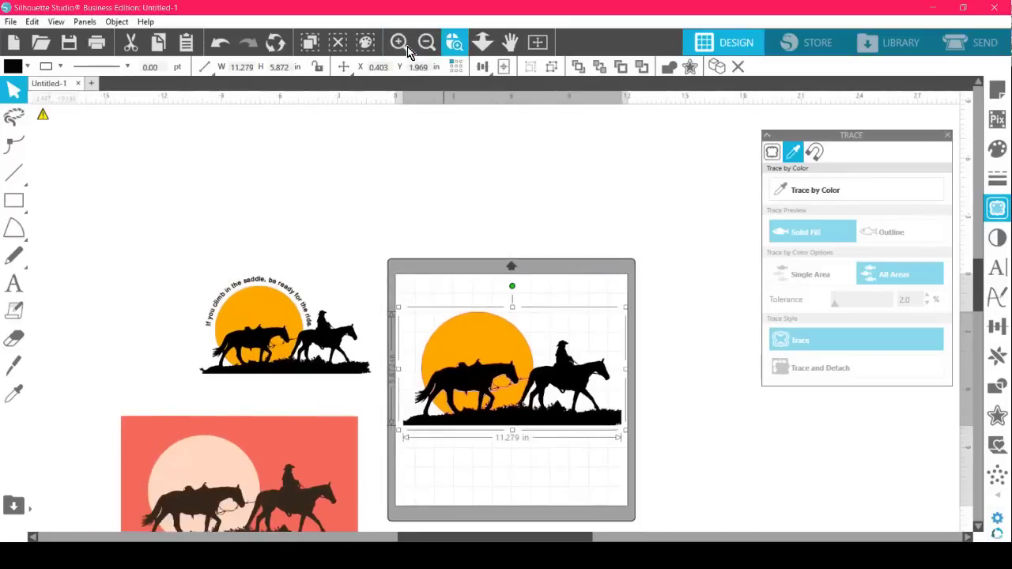
left_click(454, 48)
left_click(409, 50)
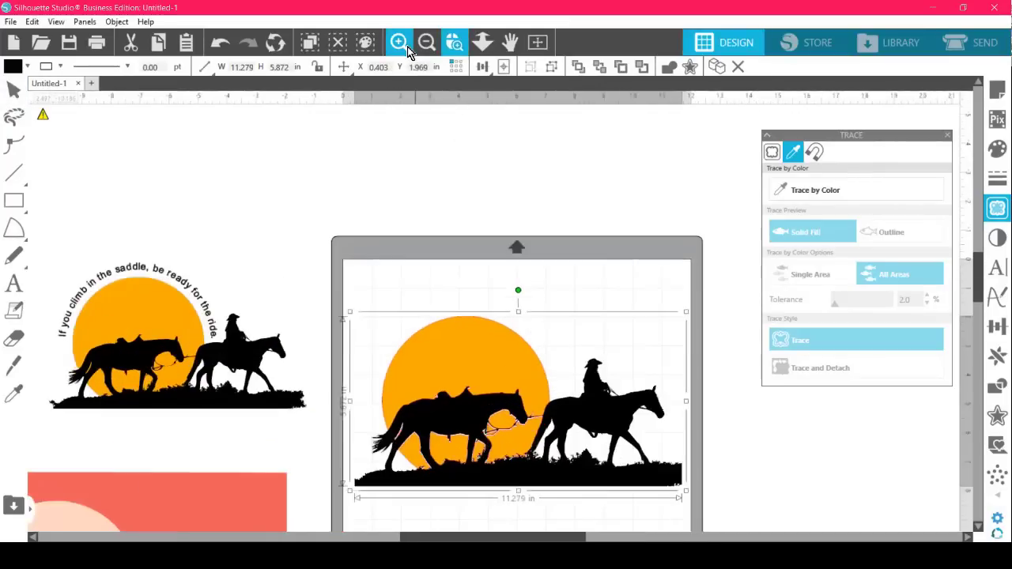
left_click(408, 51)
left_click(409, 50)
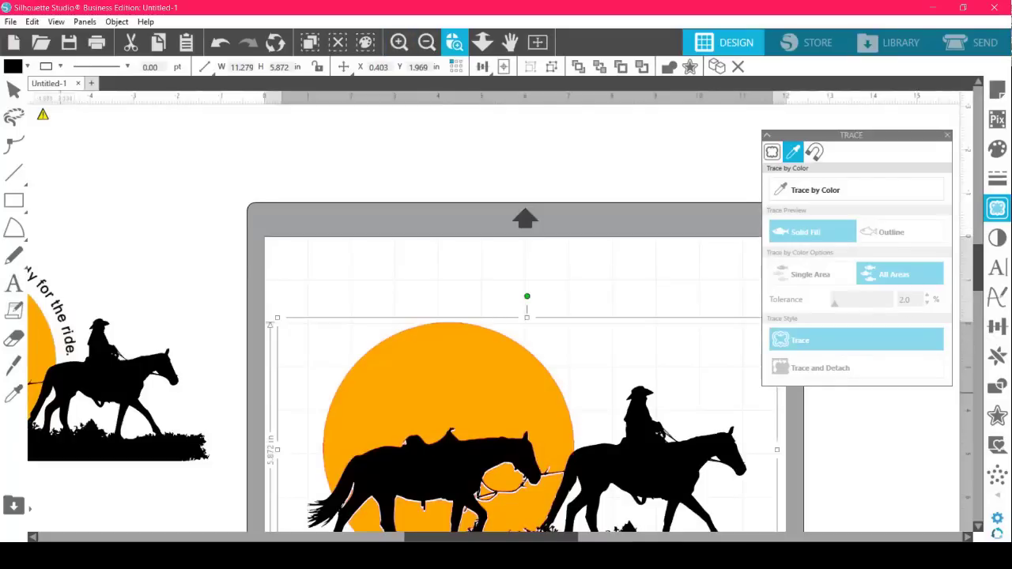
left_click_drag(196, 322, 198, 343)
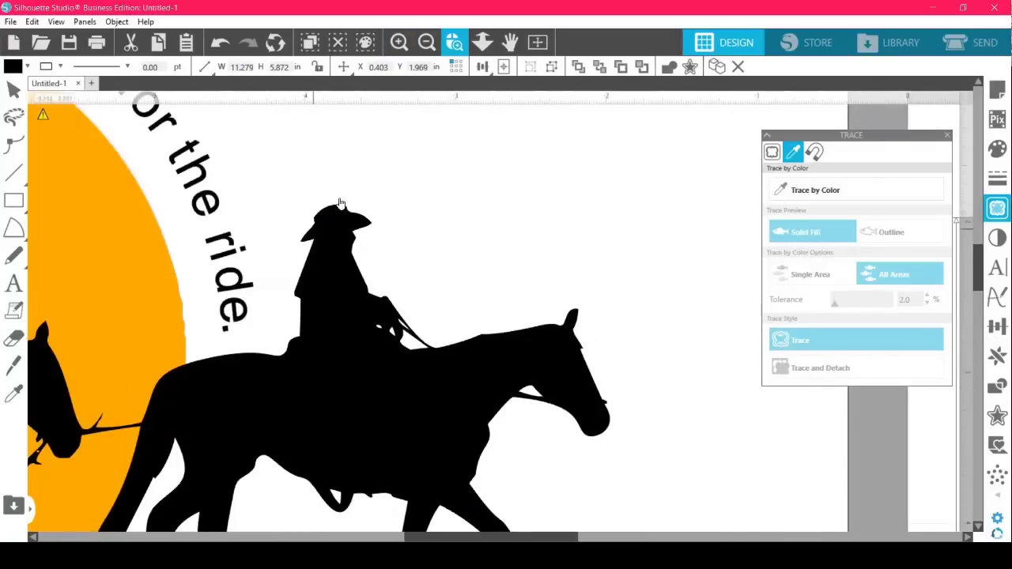
left_click(437, 49)
left_click(437, 49)
left_click(437, 49)
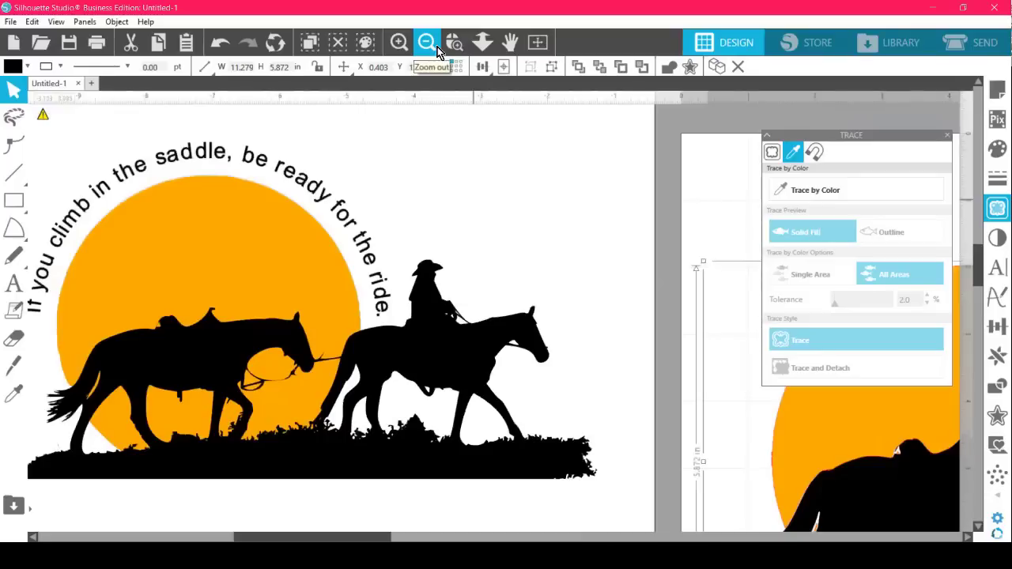
left_click(437, 49)
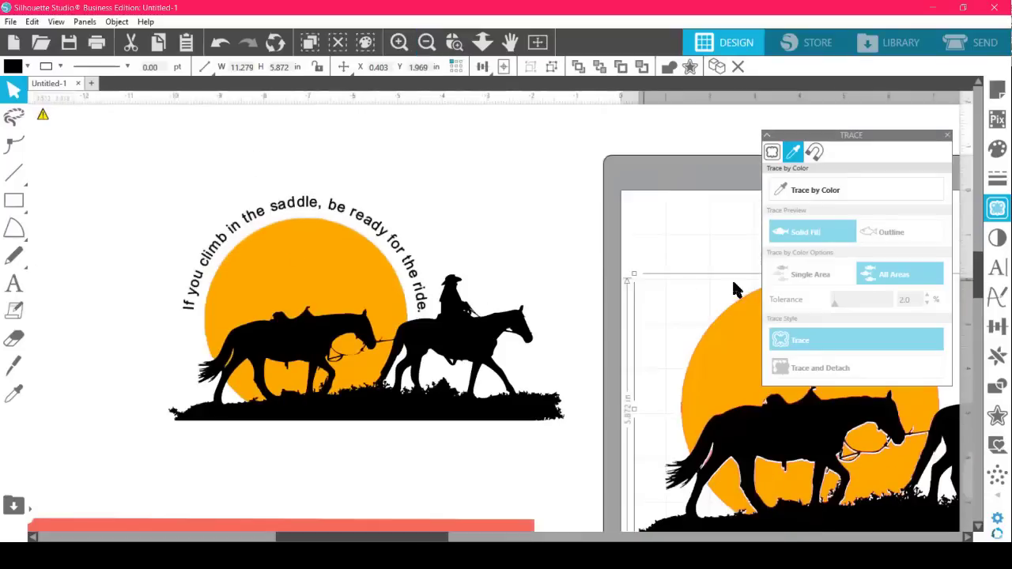
Close the Trace settings and deselect the grouped two-horse design on the mat.
left_click(948, 134)
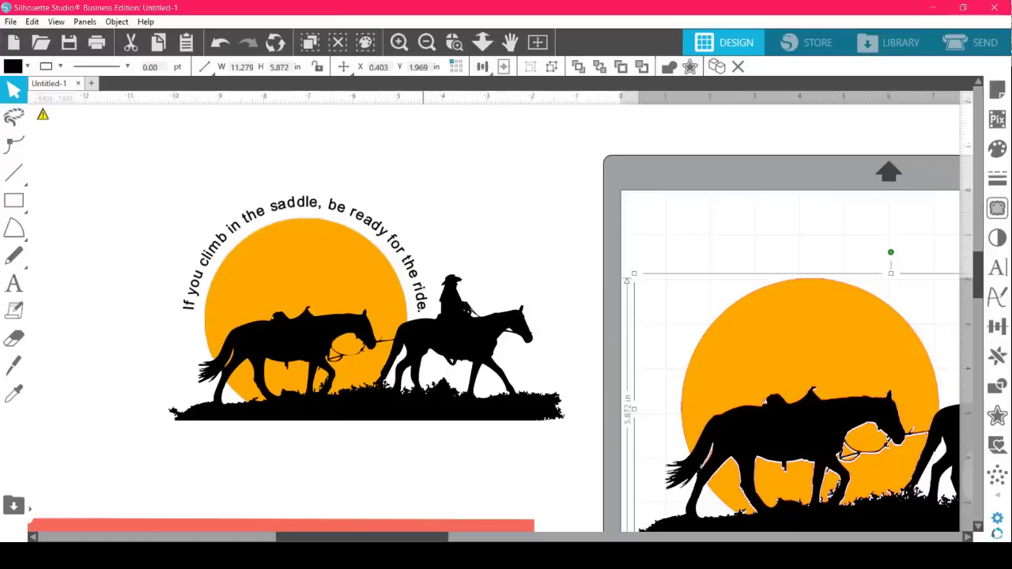
left_click_drag(423, 537, 482, 522)
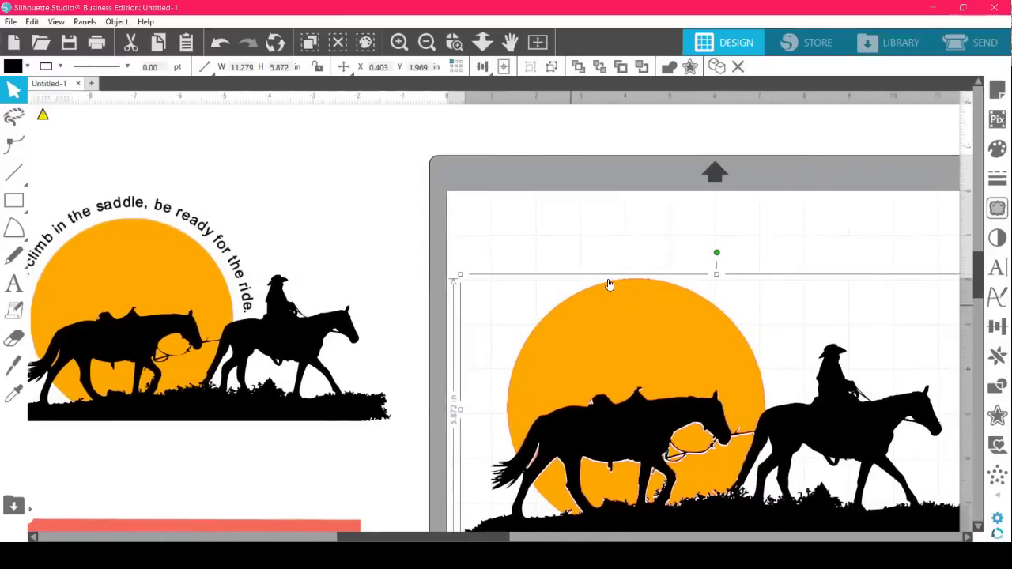
left_click(570, 253)
left_click(14, 286)
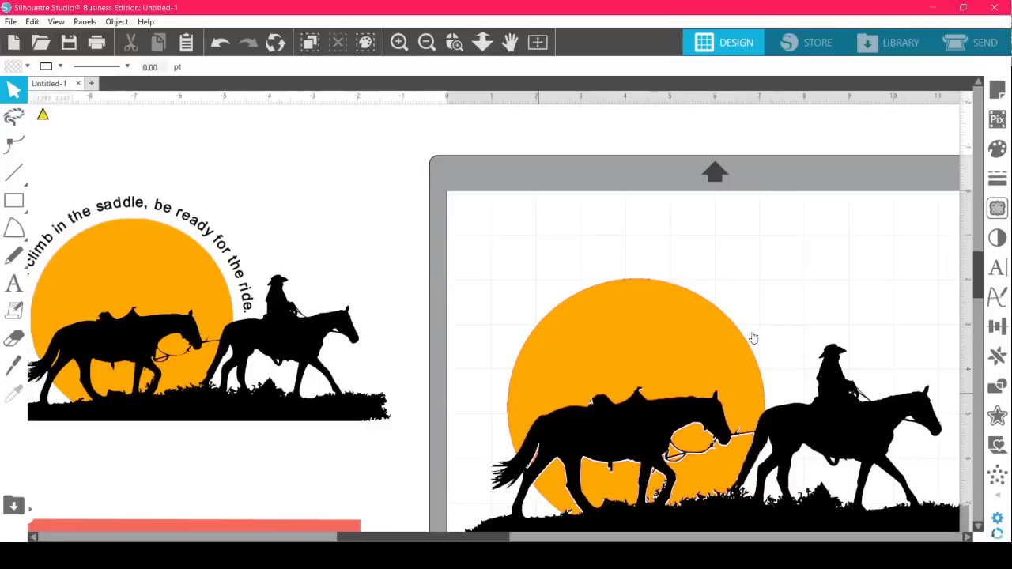
left_click(23, 209)
left_click(477, 354)
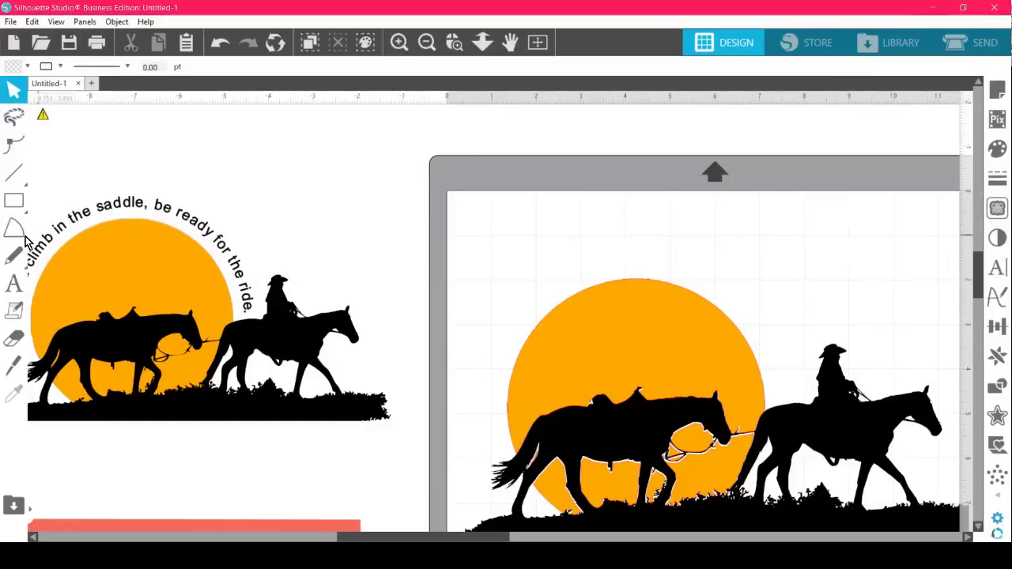
Add the text "If you climb in the saddle, be read for the ride" starting in the empty area above the finished design's rider.
left_click(13, 283)
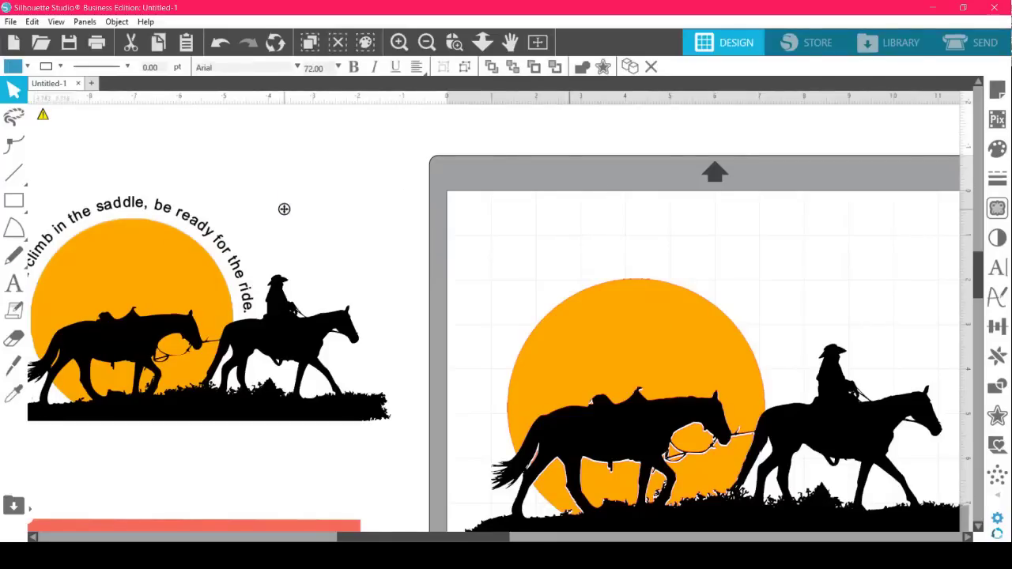
left_click(284, 209)
type("If")
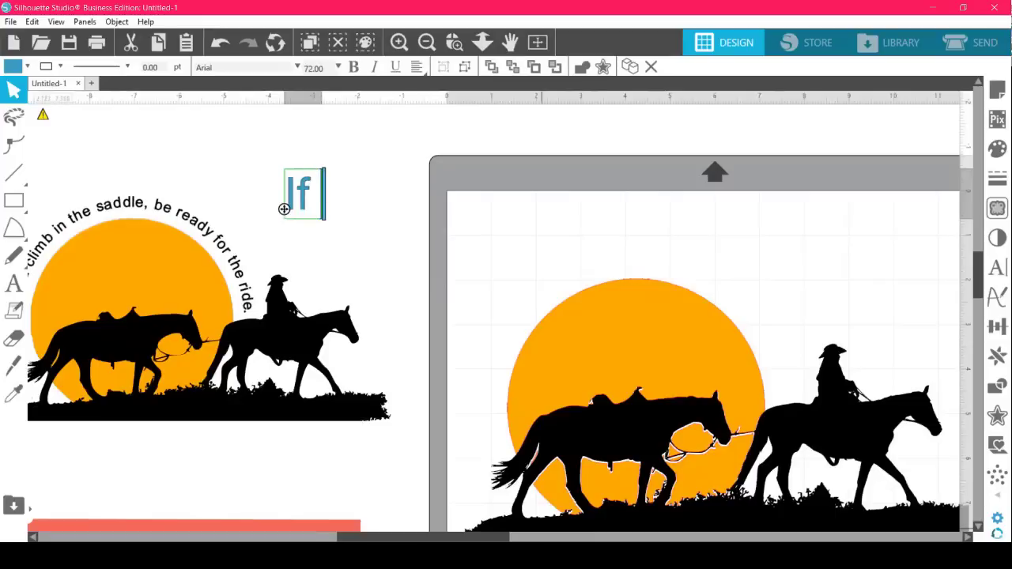
type(" you climb")
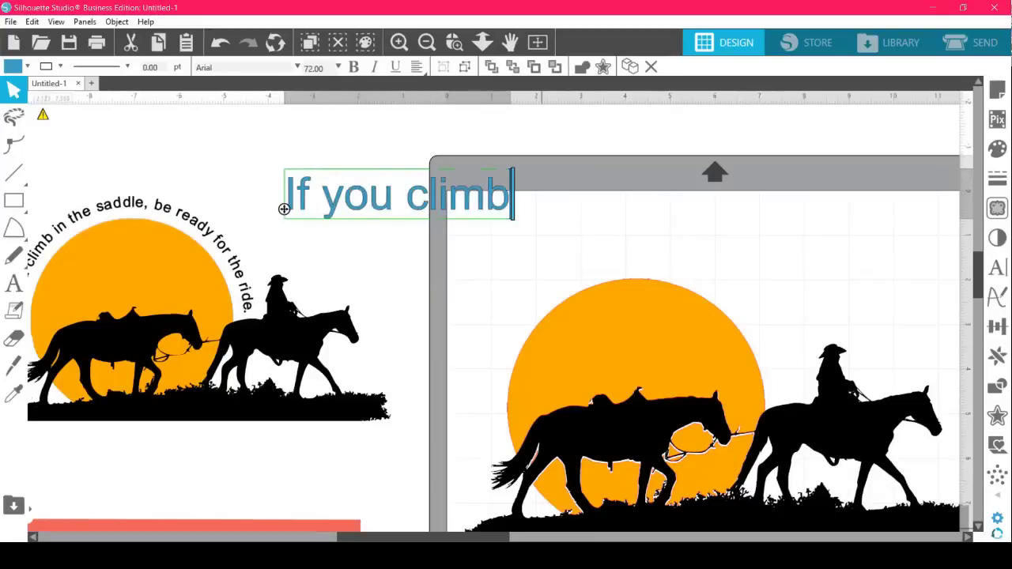
type(" in the ")
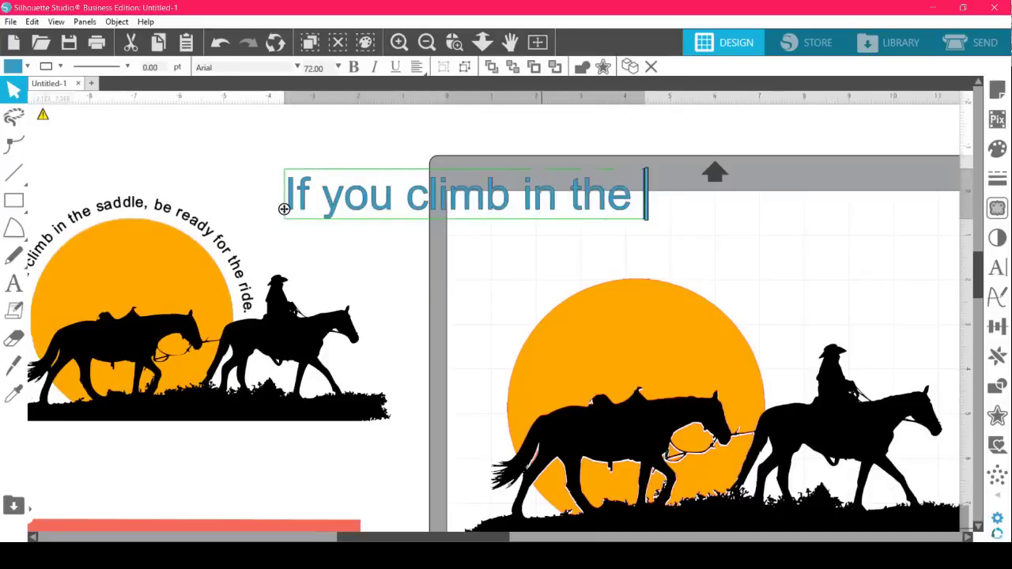
type("saddle, ")
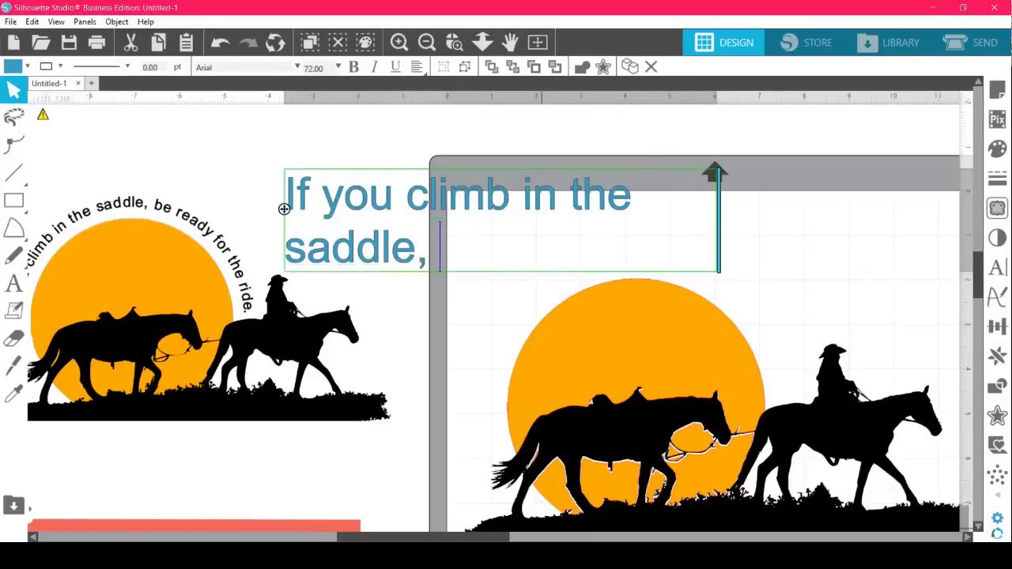
type("be read f")
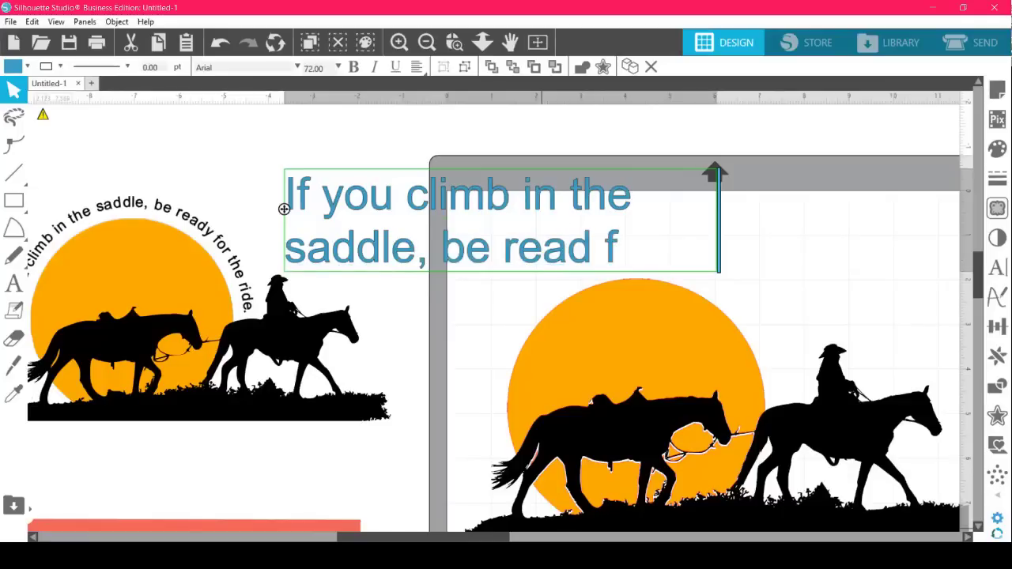
type("or the ride")
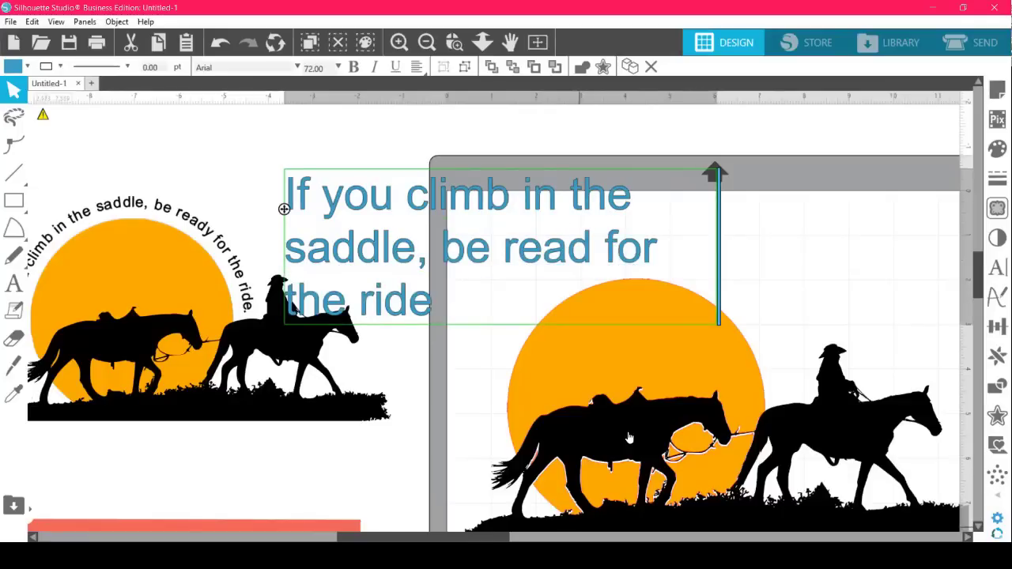
Set the whole quote's font size to 36 pt and widen its text box so the quote fits on one line.
left_click_drag(437, 306, 289, 198)
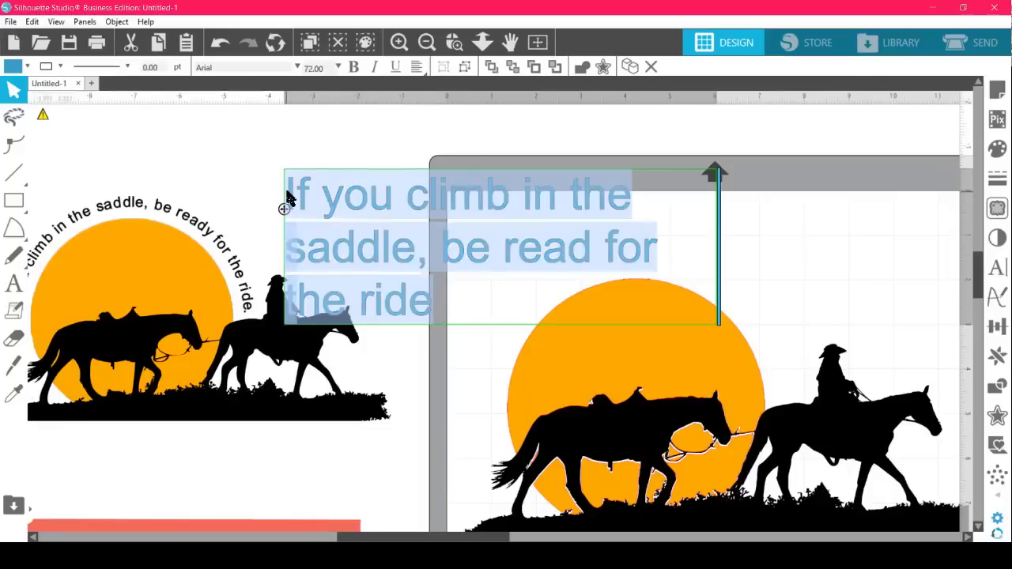
left_click(338, 68)
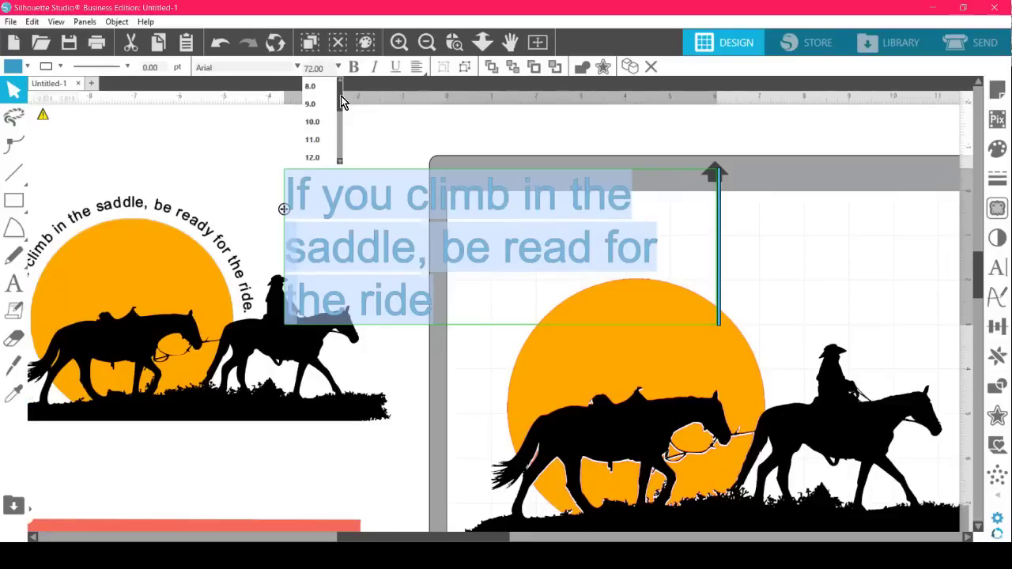
left_click_drag(342, 102, 340, 146)
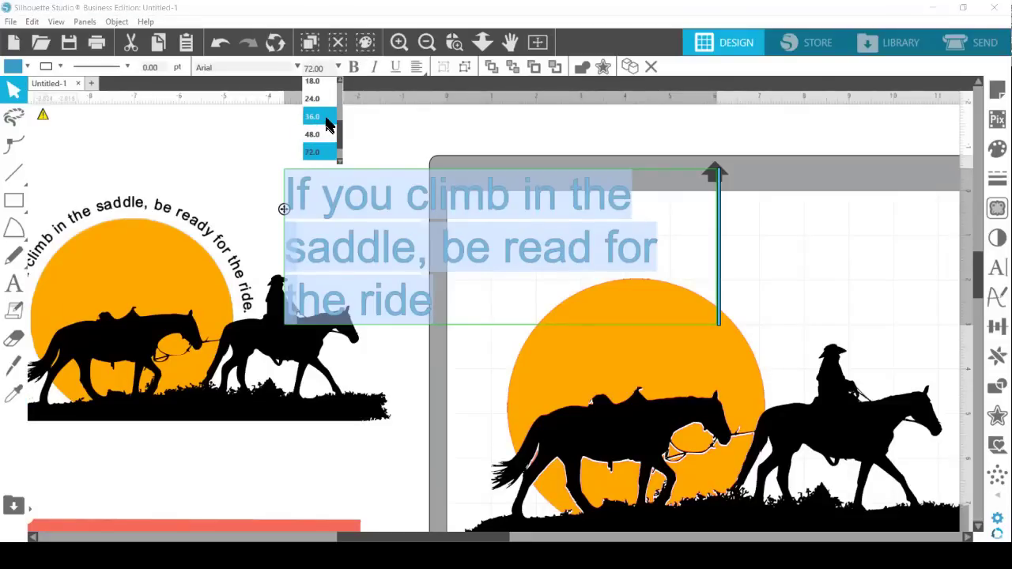
left_click(329, 124)
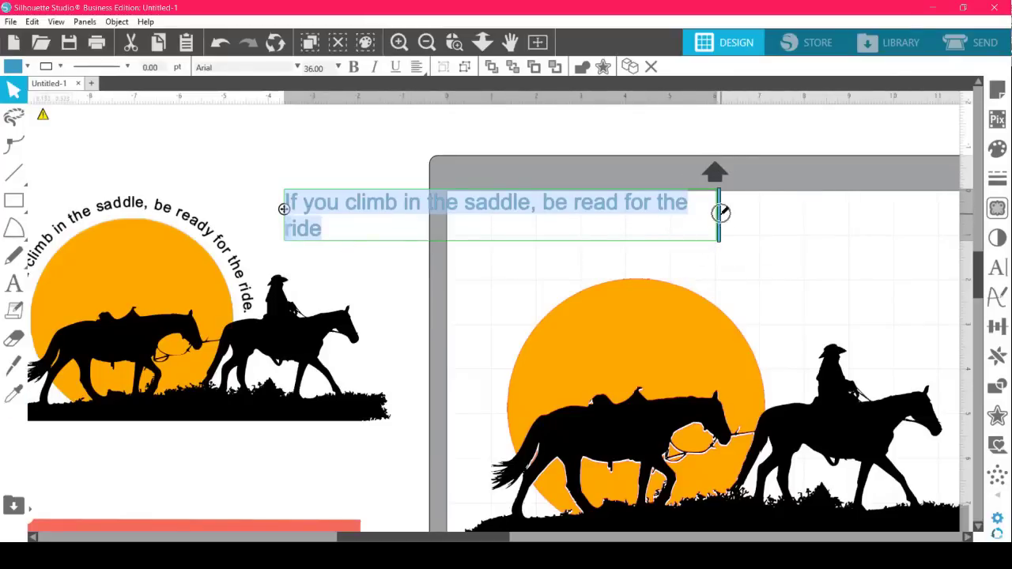
mouse_move(718, 212)
left_mouse_down()
mouse_move(752, 205)
mouse_move(738, 212)
left_mouse_up()
left_click(791, 244)
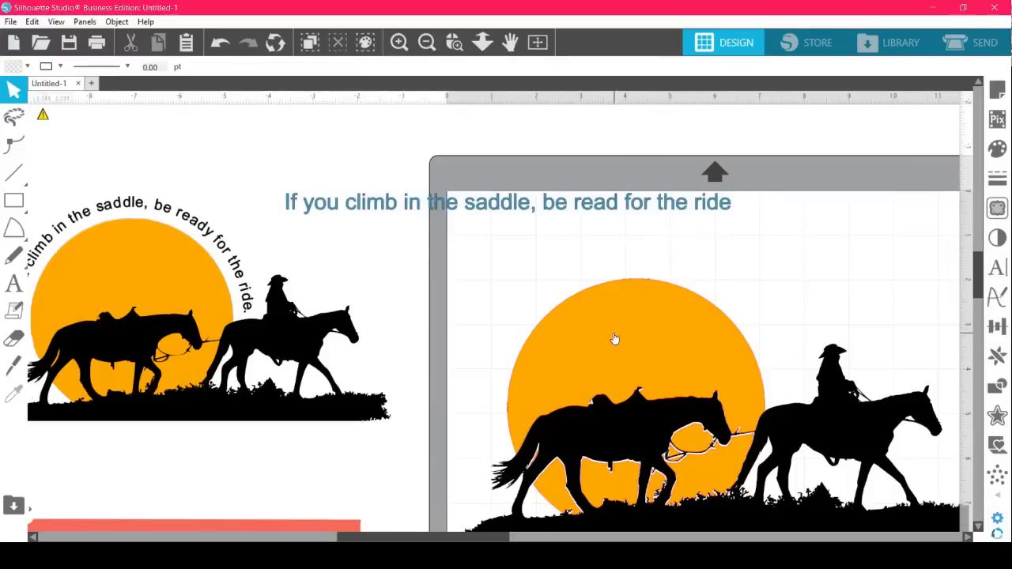
Try to attach the quote to the orange sun's edge on the mat, and pull it off to just above the mat.
double_click(380, 204)
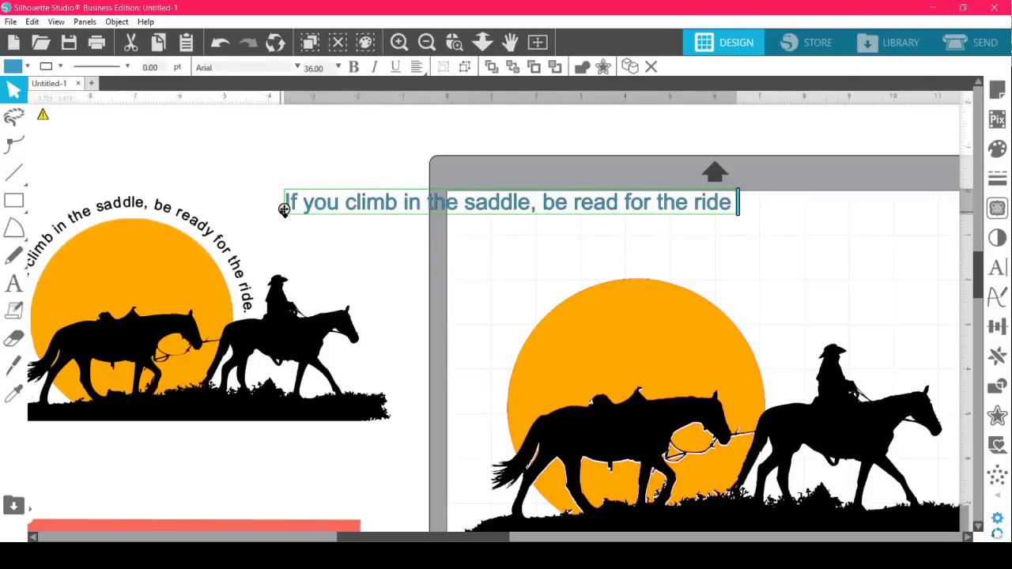
left_click_drag(284, 210, 542, 328)
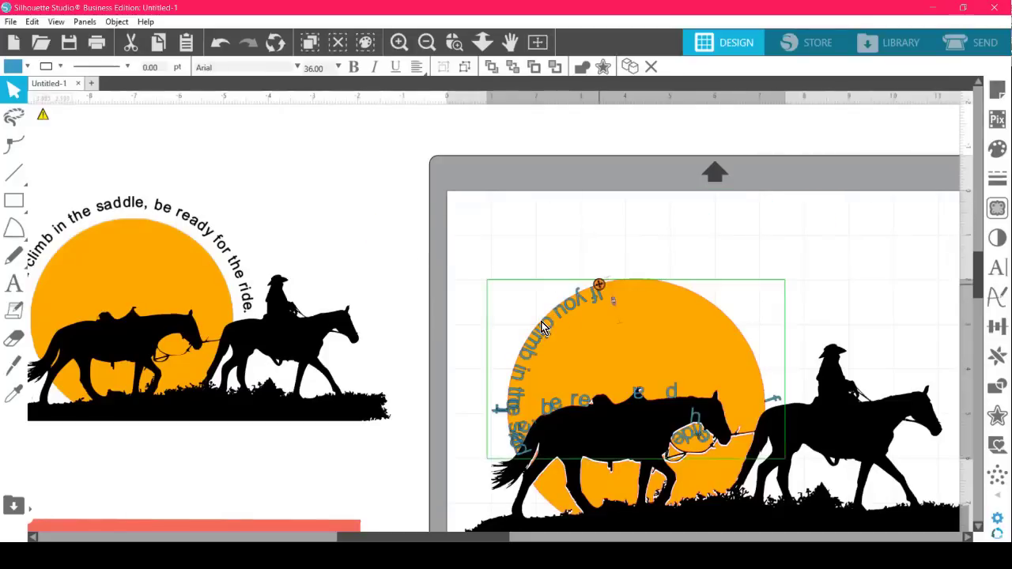
left_click_drag(602, 283, 607, 213)
left_click_drag(534, 174, 413, 149)
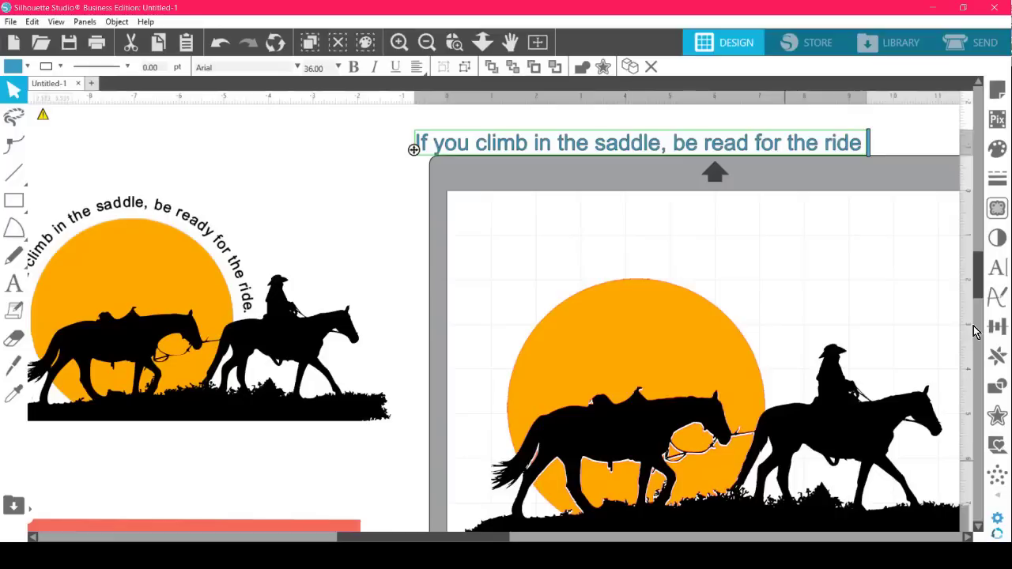
Scale the quote text down proportionally to about 7.46 in wide, with a font size of about 26.57 pt.
left_click(985, 272)
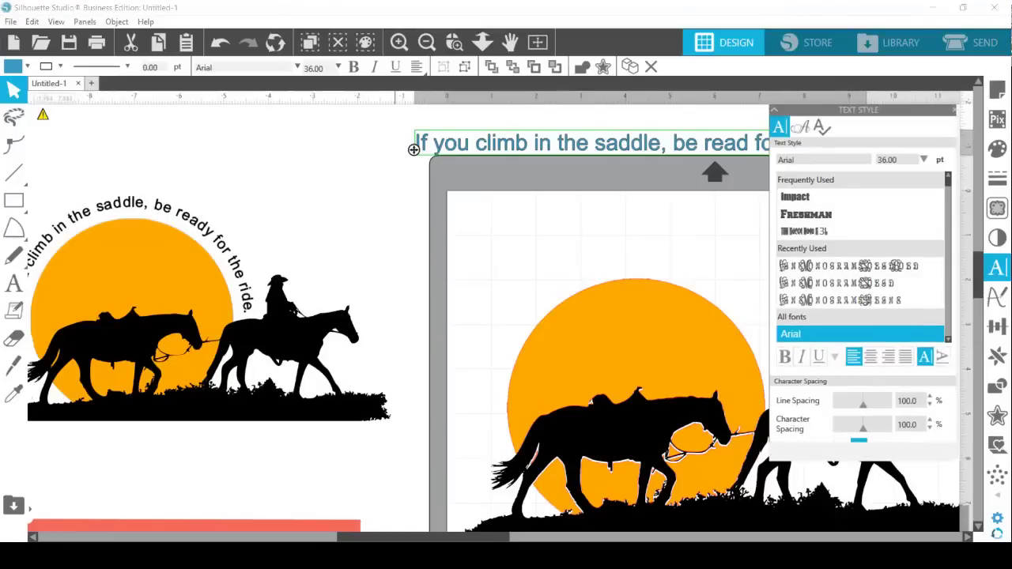
left_click(956, 110)
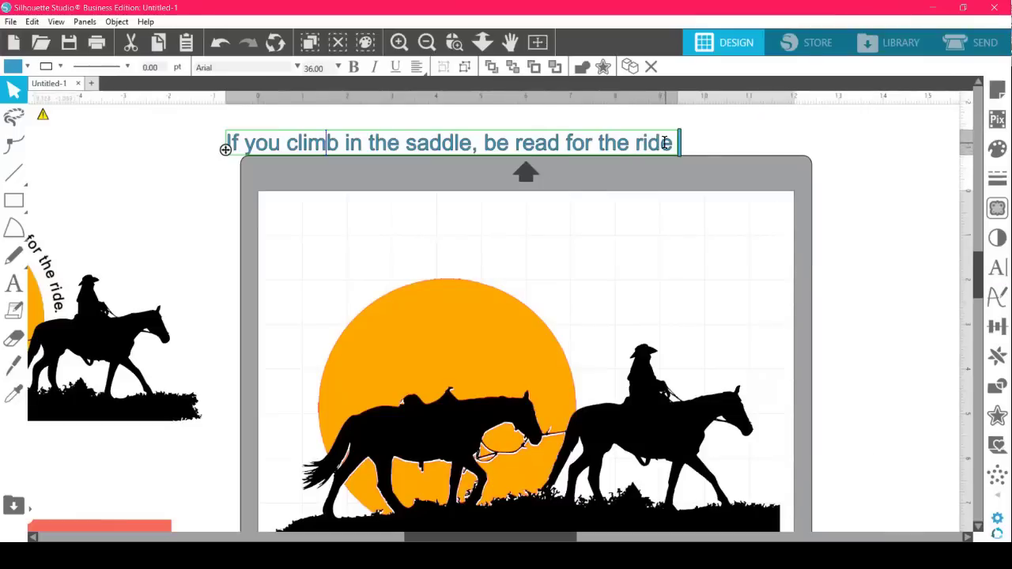
left_click(672, 244)
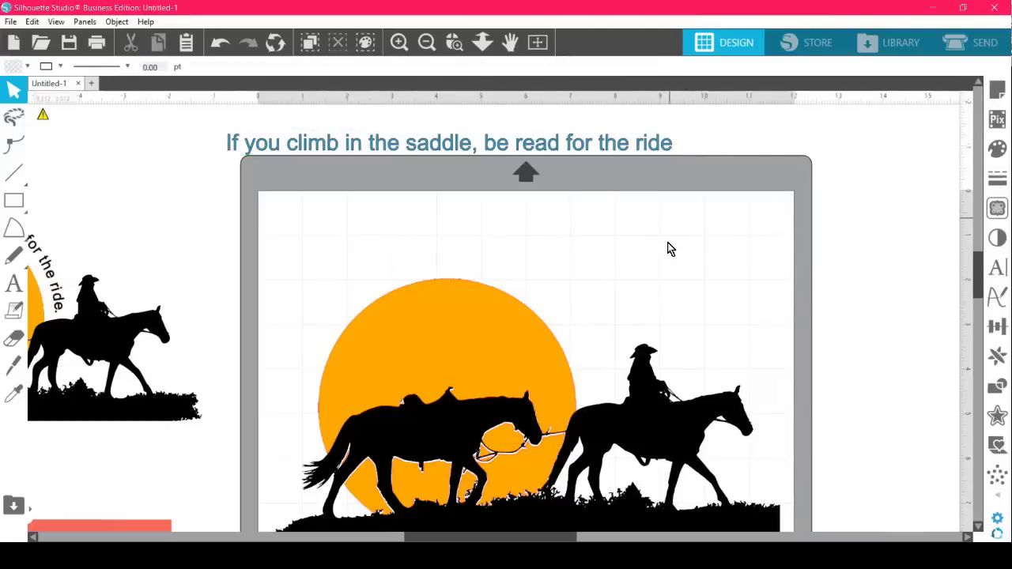
left_click(666, 147)
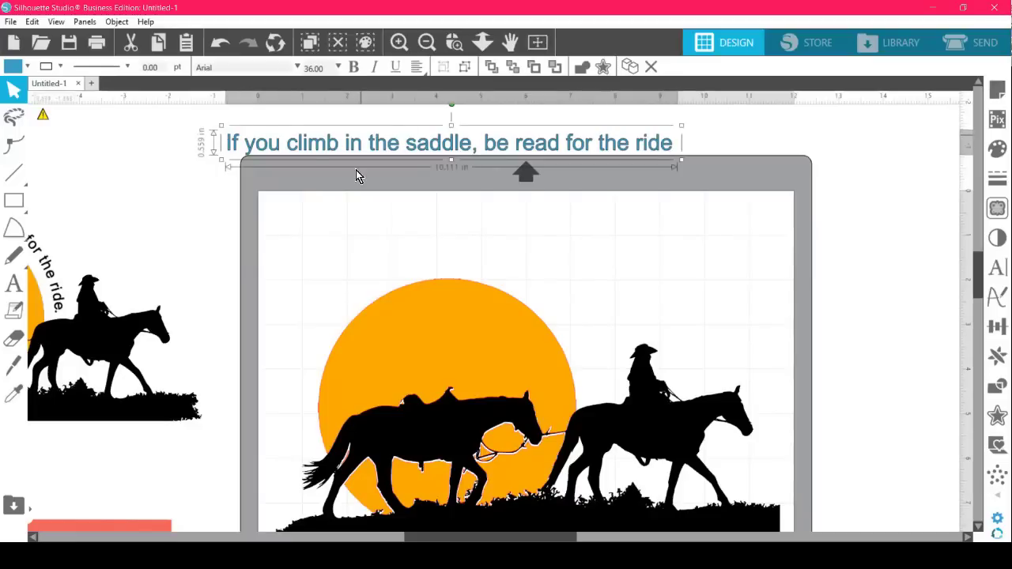
left_click_drag(681, 160, 565, 164)
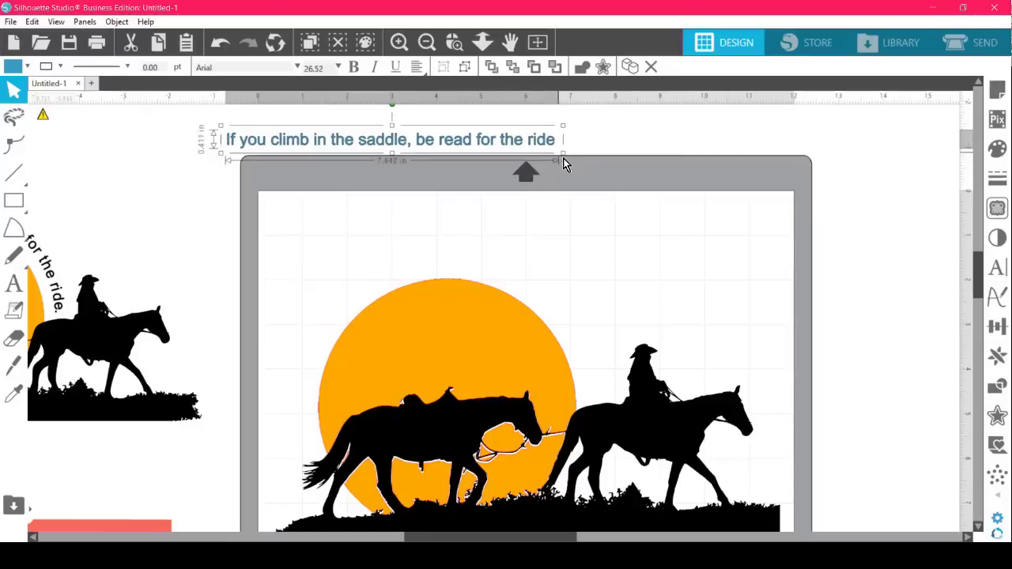
left_click(648, 252)
Try to attach the smaller quote to the orange sun's edge from different starting points, and undo the last placement.
left_click(310, 147)
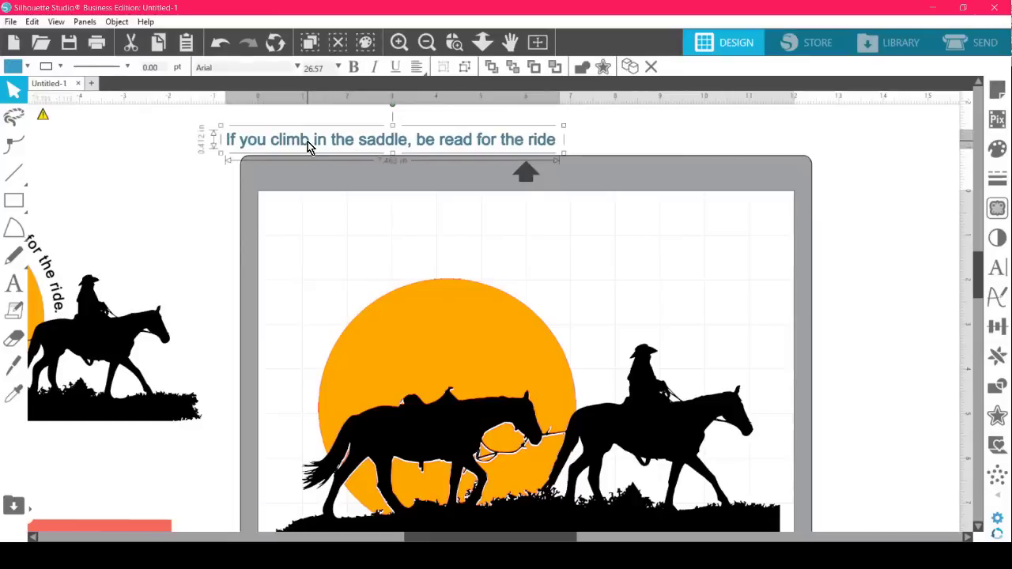
double_click(308, 145)
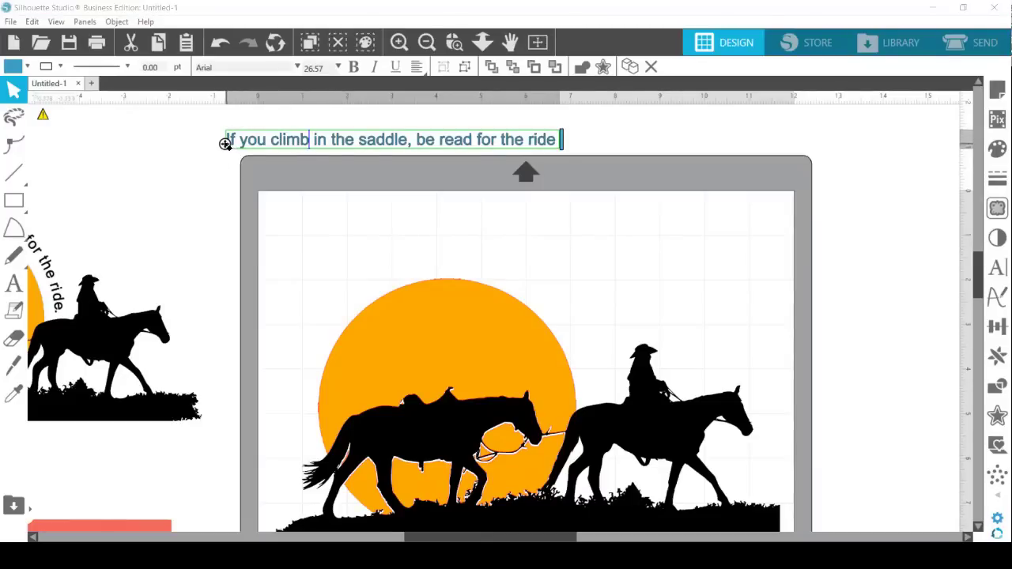
left_click_drag(225, 143, 370, 299)
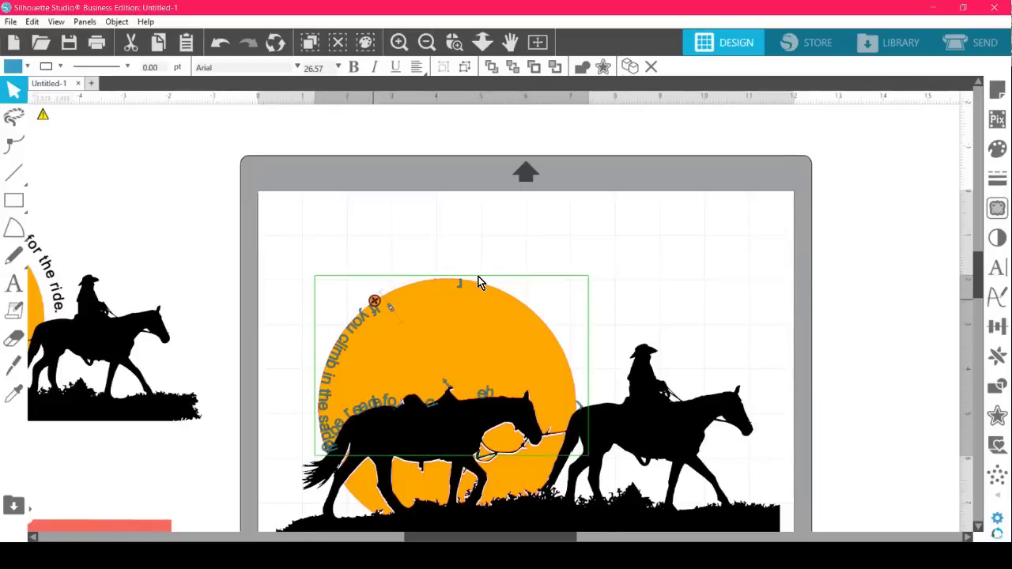
left_click_drag(477, 277, 427, 250)
left_click_drag(340, 237, 371, 314)
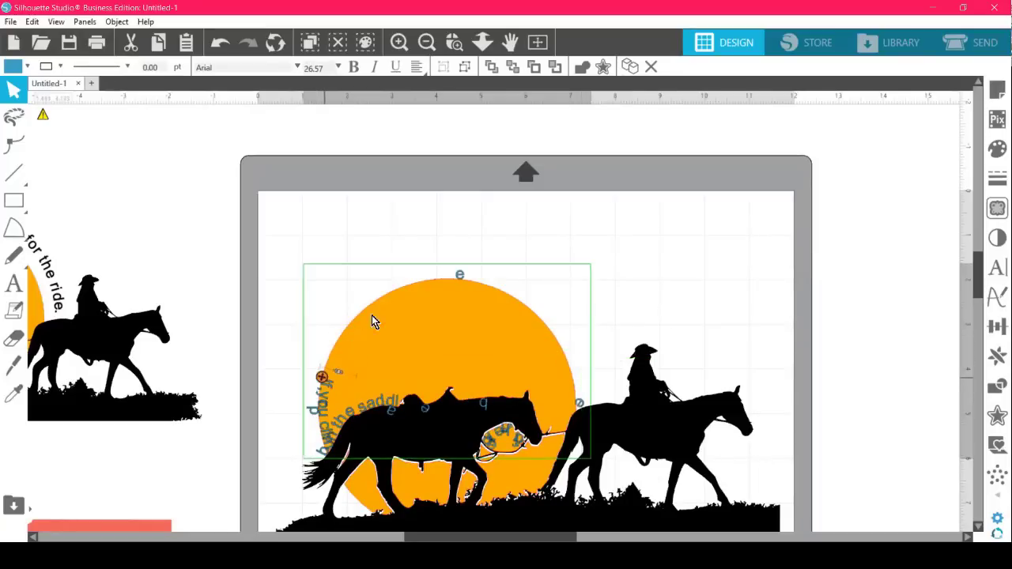
key("ctrl+z")
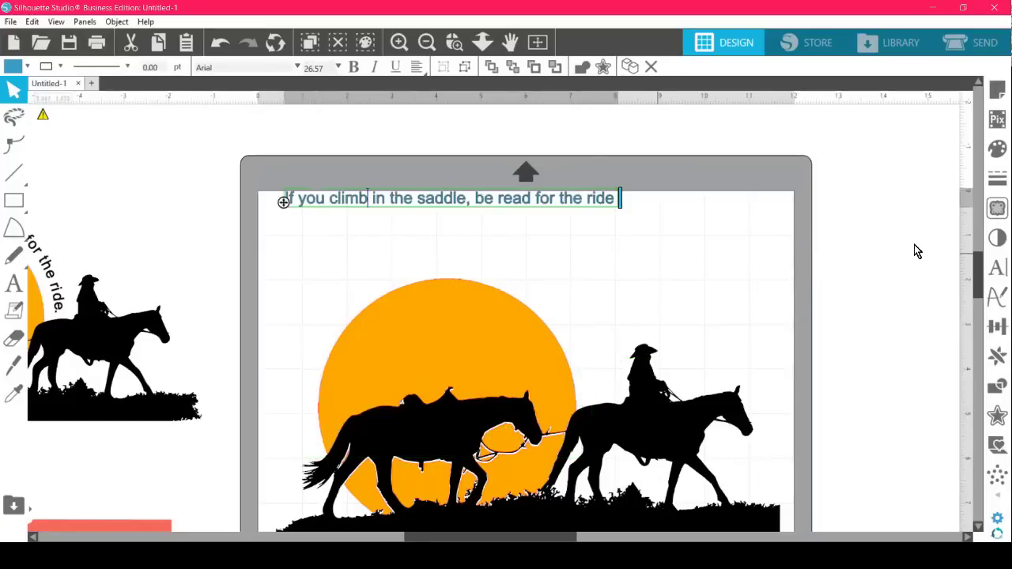
Draw a circle over the orange sun, size it to about 5.71 by 5.53 in, and move it slightly above the sun.
scroll(524, 300, "down", 1)
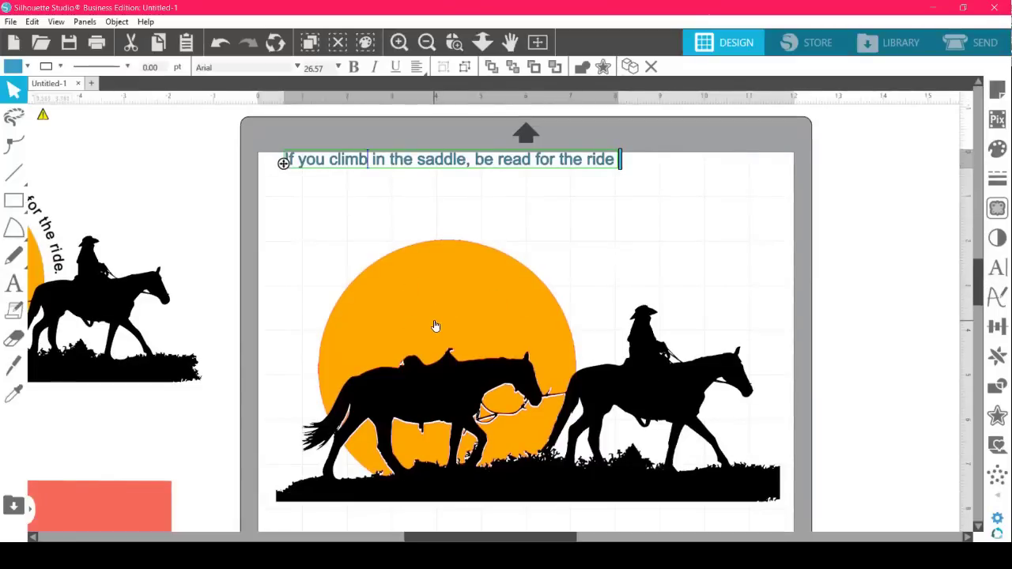
left_click(17, 226)
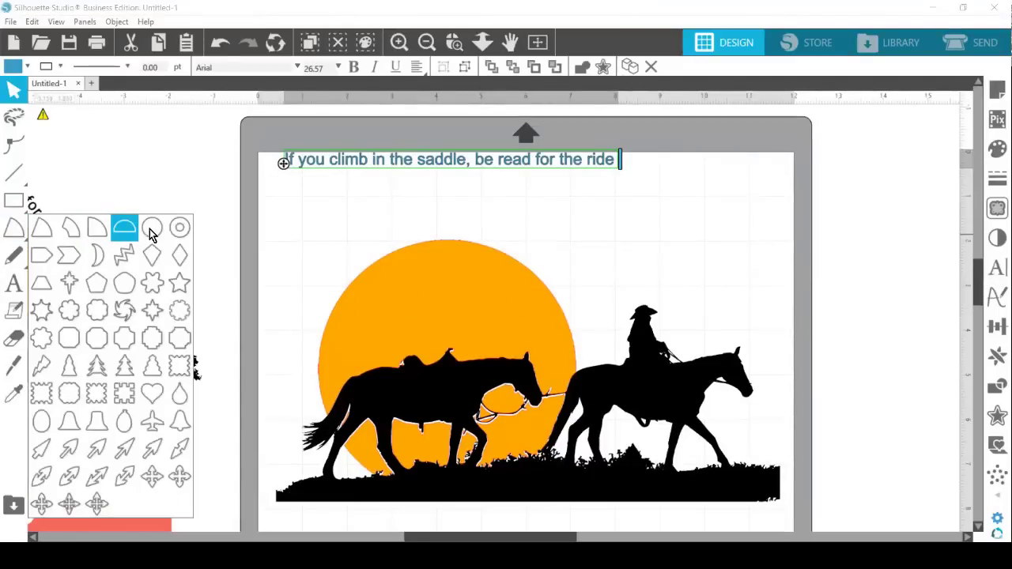
mouse_move(329, 235)
left_mouse_down()
mouse_move(426, 317)
mouse_move(378, 316)
mouse_move(452, 385)
mouse_move(527, 414)
mouse_move(531, 432)
left_mouse_up()
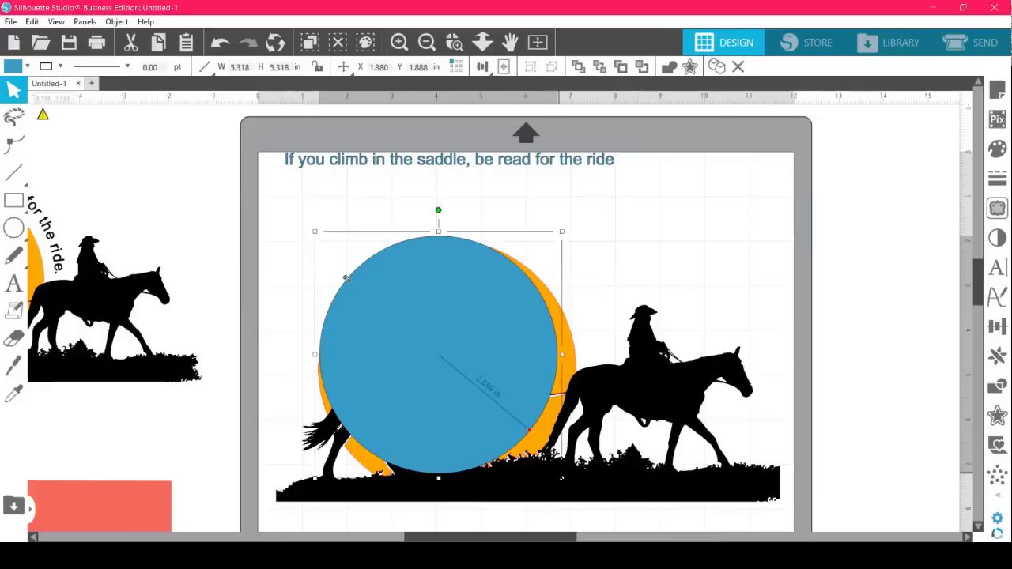
mouse_move(583, 496)
left_mouse_down()
mouse_move(591, 504)
mouse_move(571, 487)
left_mouse_up()
left_click_drag(514, 430, 517, 435)
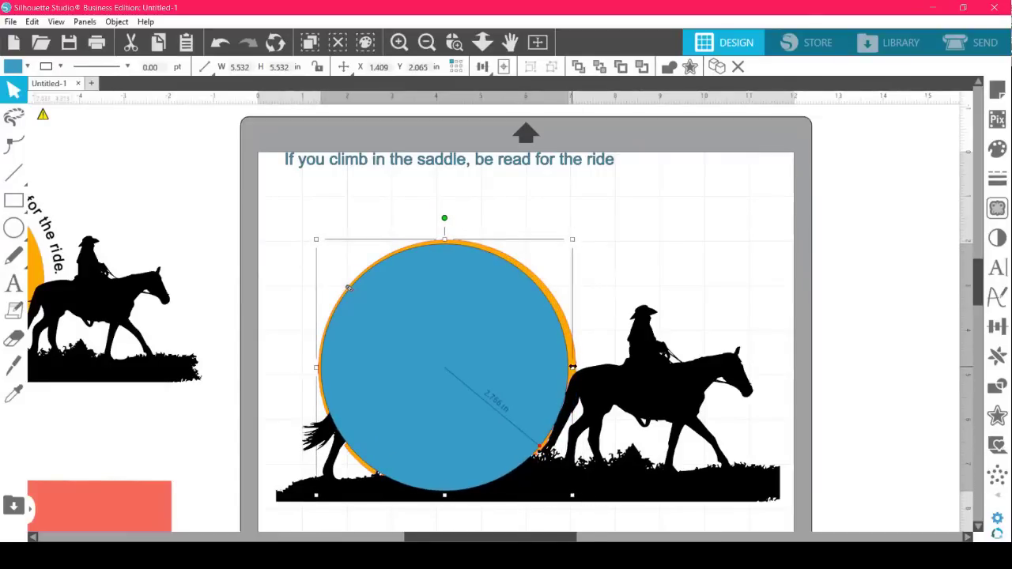
left_click_drag(571, 367, 519, 309)
left_click(685, 248)
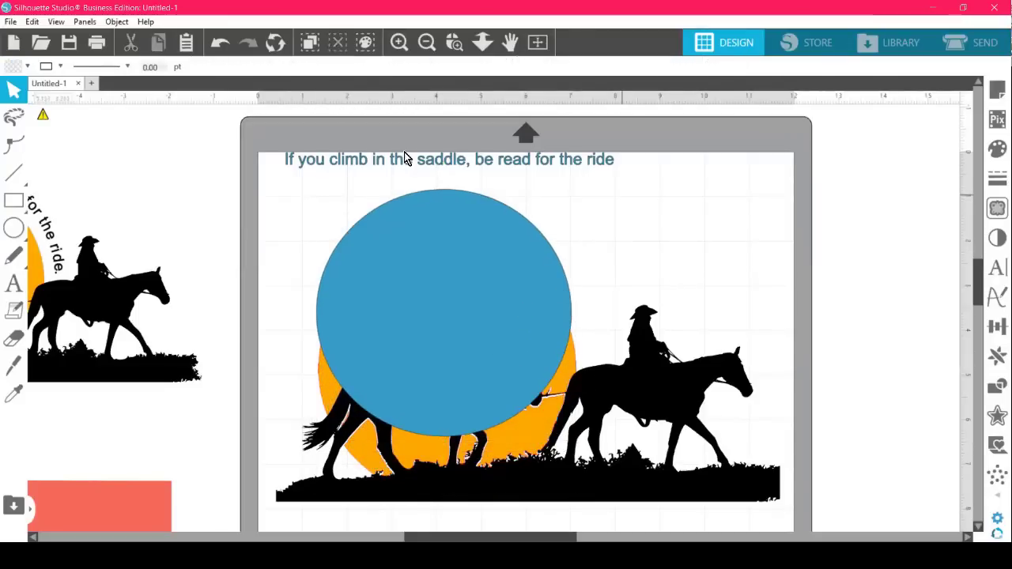
Attach the quote to the blue circle's upper edge so it curves evenly over it, and move both back over the sun.
double_click(289, 161)
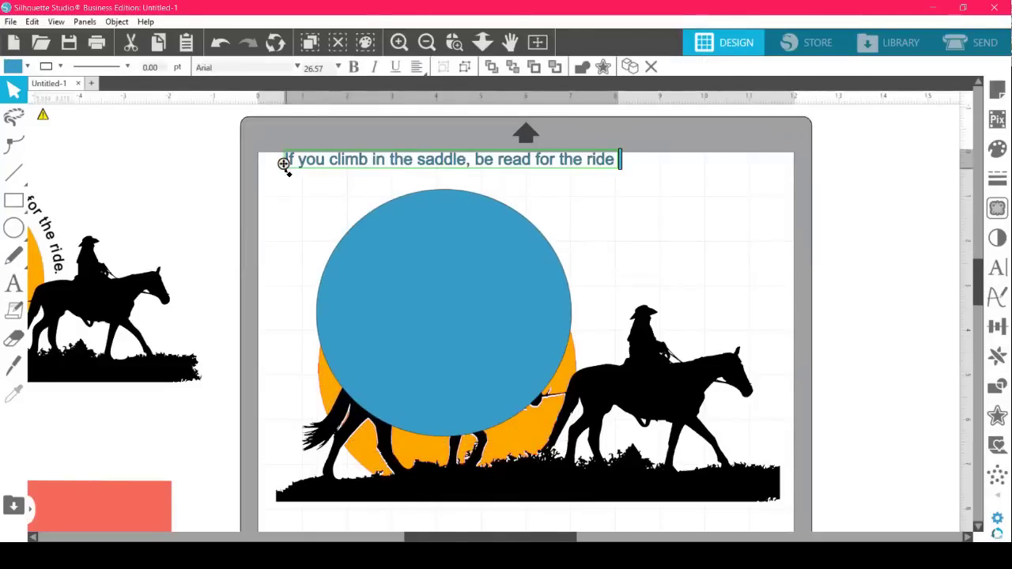
left_click_drag(285, 165, 319, 279)
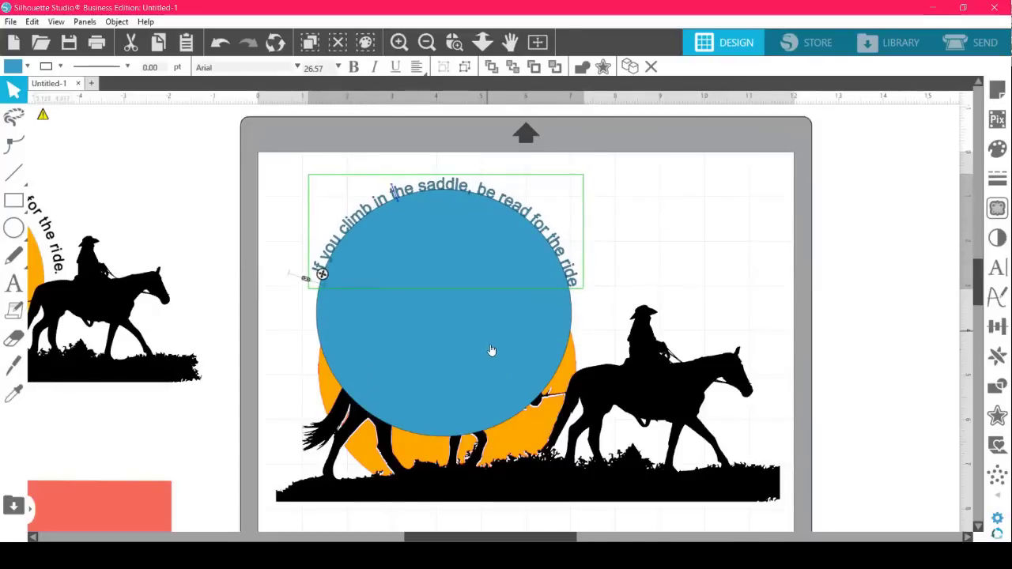
left_click_drag(476, 344, 435, 367)
left_click(193, 214)
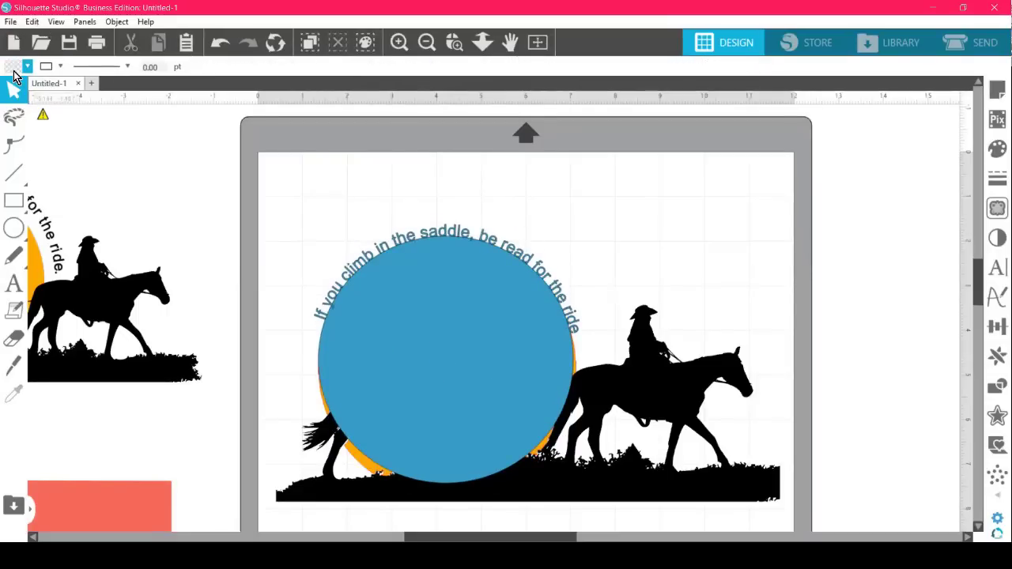
Make the blue circle's fill transparent and align the circle with its curved quote over the orange sun.
left_click(14, 70)
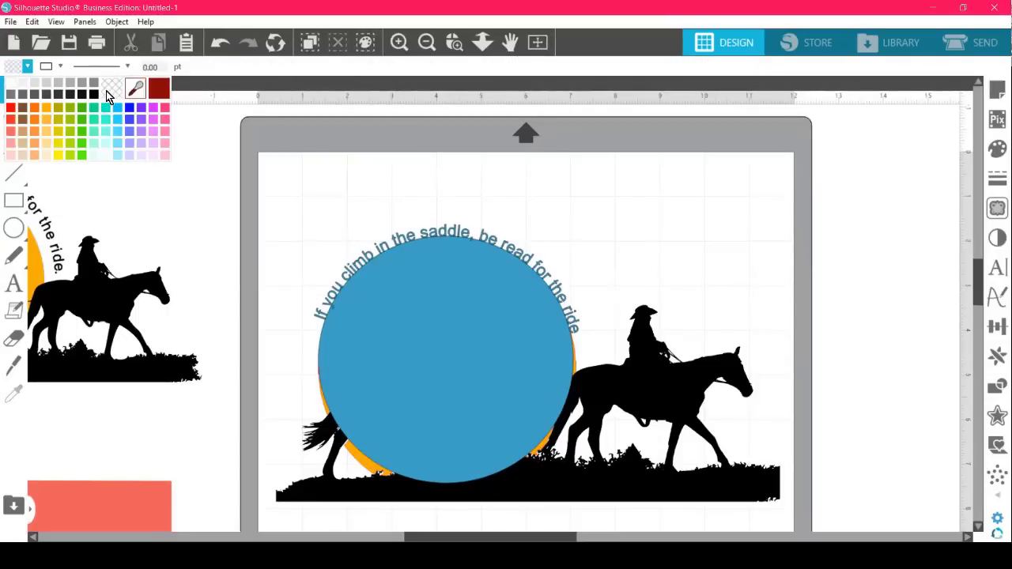
left_click(420, 320)
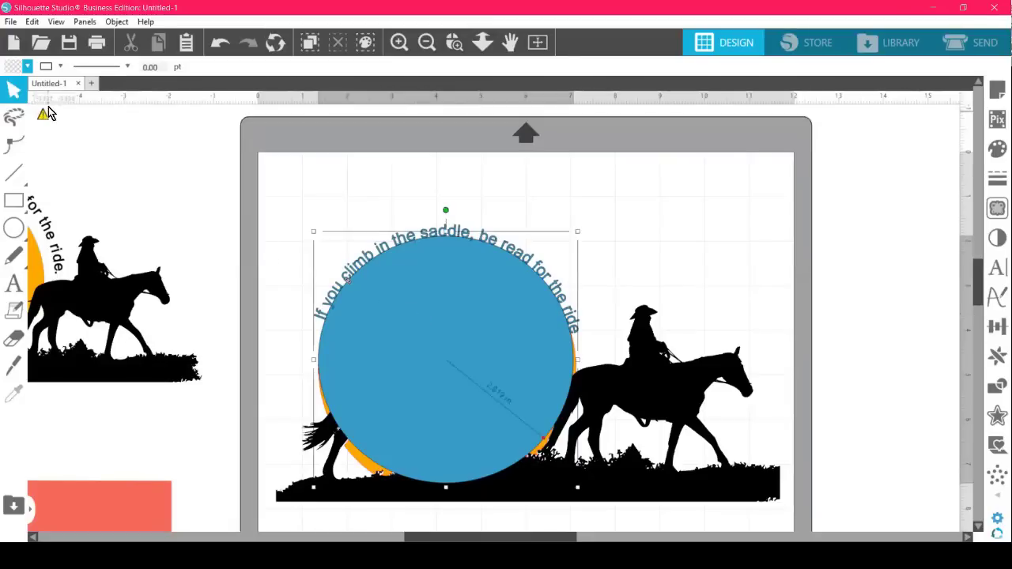
left_click_drag(357, 301, 306, 279)
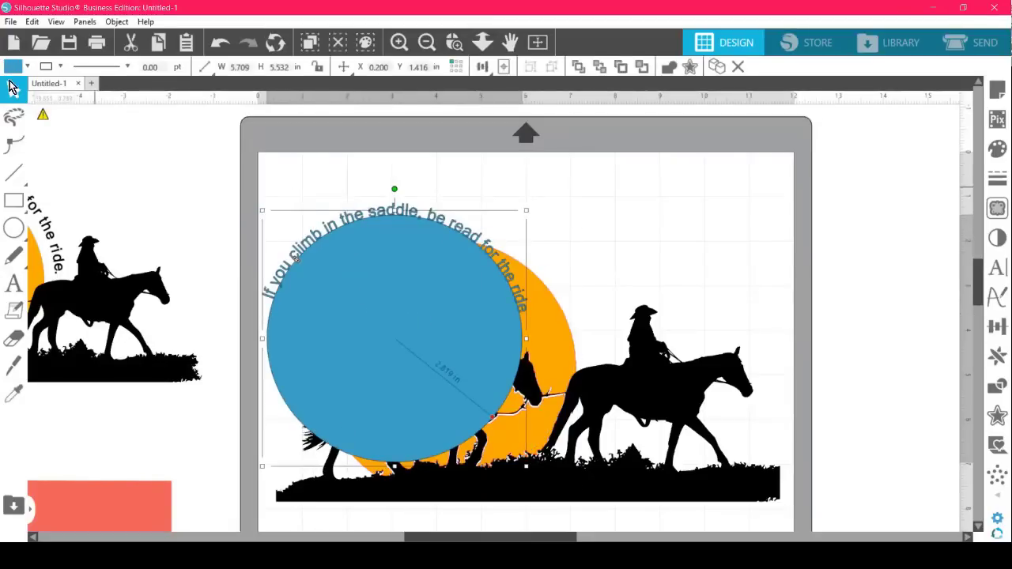
mouse_move(13, 74)
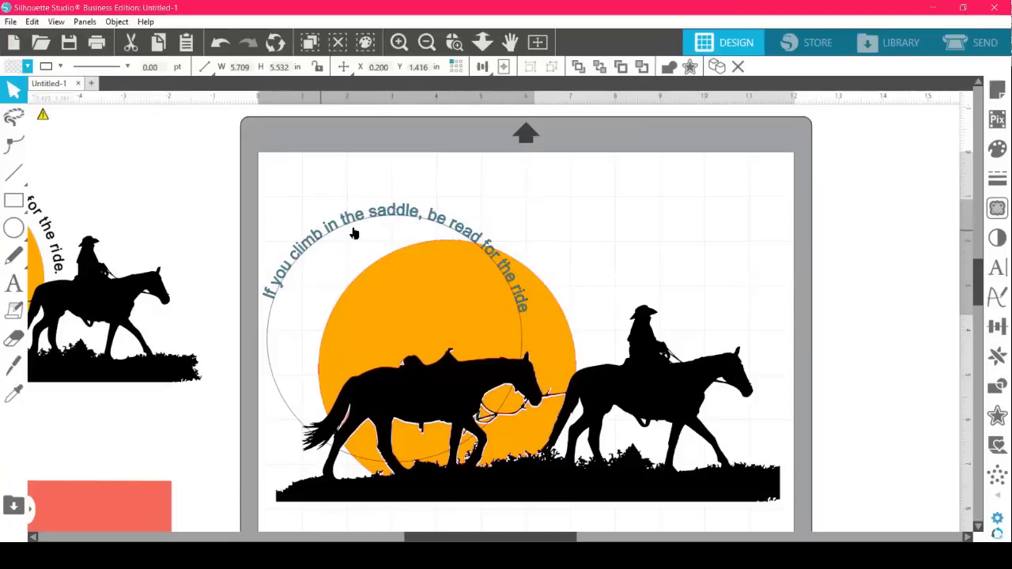
left_click_drag(350, 232, 374, 249)
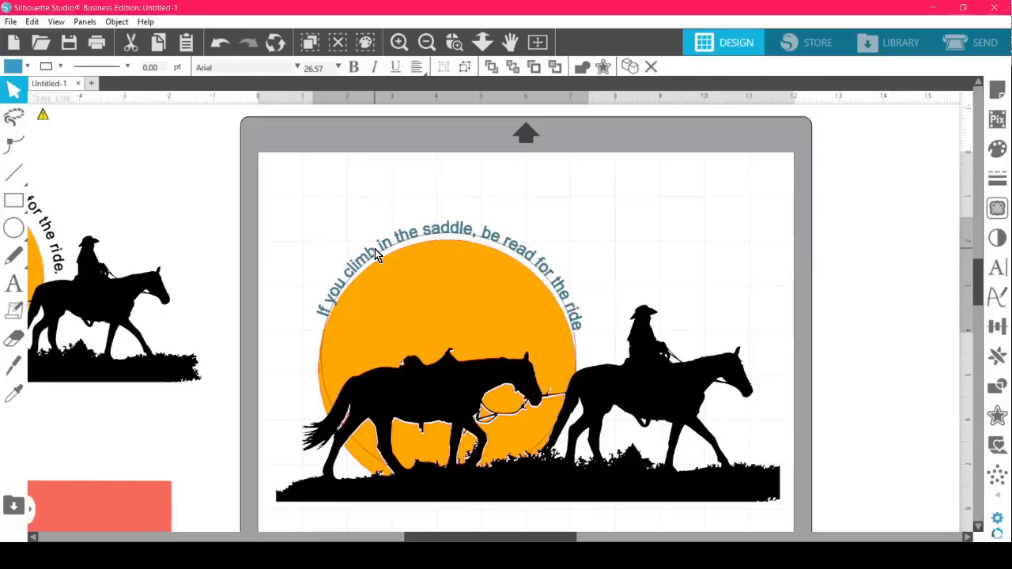
Offset the curved quote outward from its guide circle to leave a gap between the lettering and the sun.
left_click(400, 249)
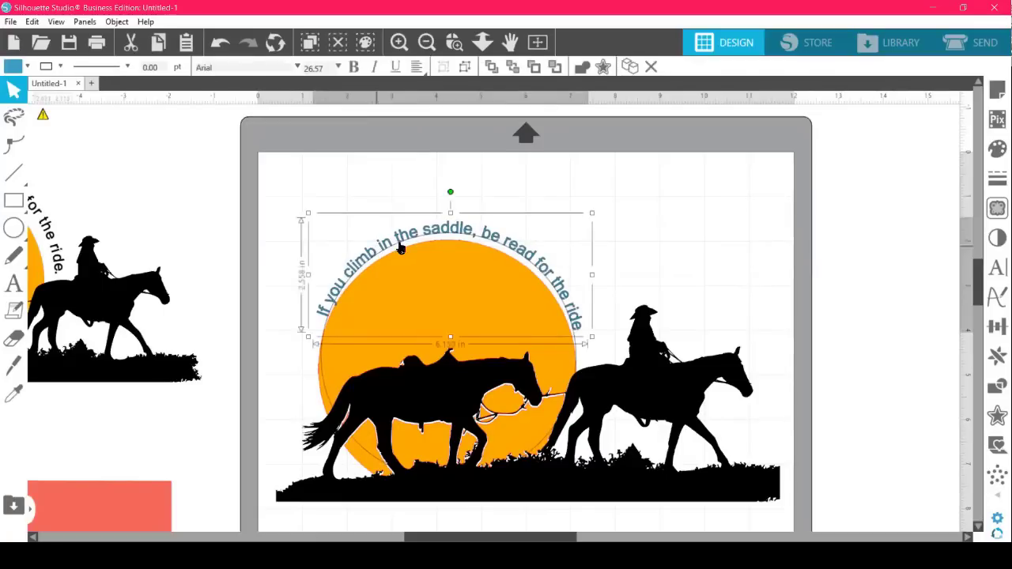
double_click(464, 232)
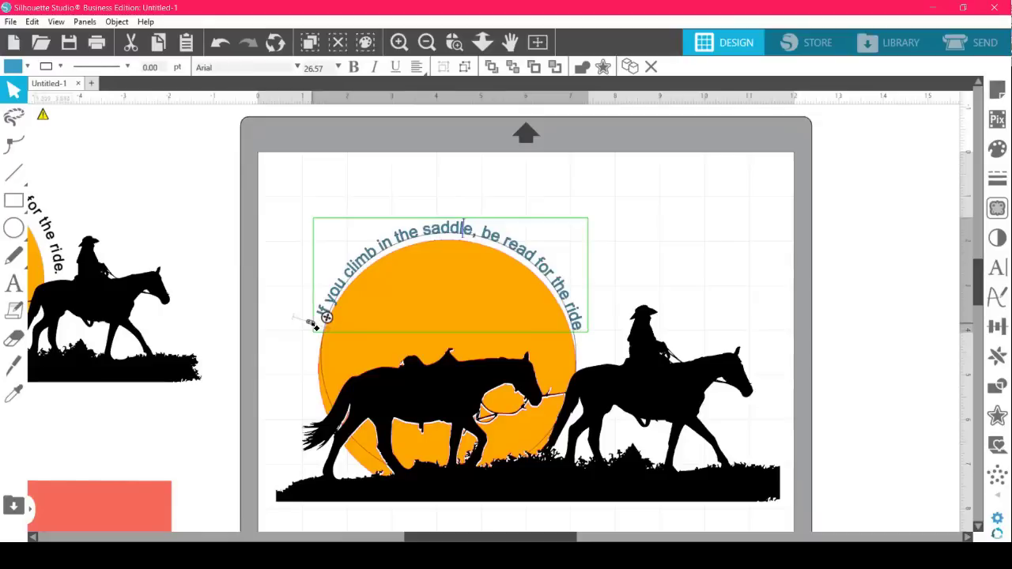
mouse_move(307, 331)
left_mouse_down()
mouse_move(284, 323)
mouse_move(334, 333)
mouse_move(287, 310)
mouse_move(320, 332)
mouse_move(300, 324)
left_mouse_up()
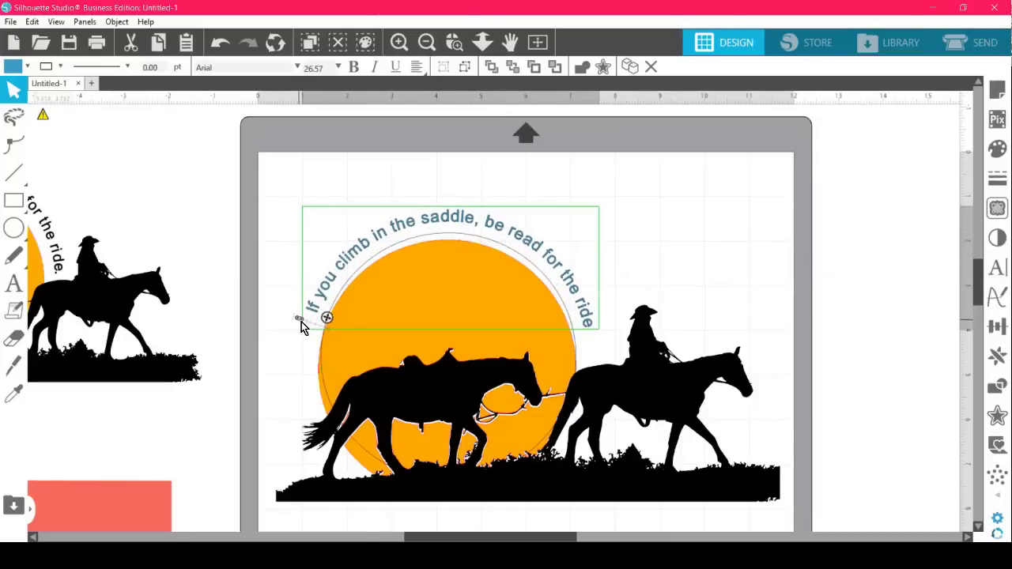
left_click(645, 274)
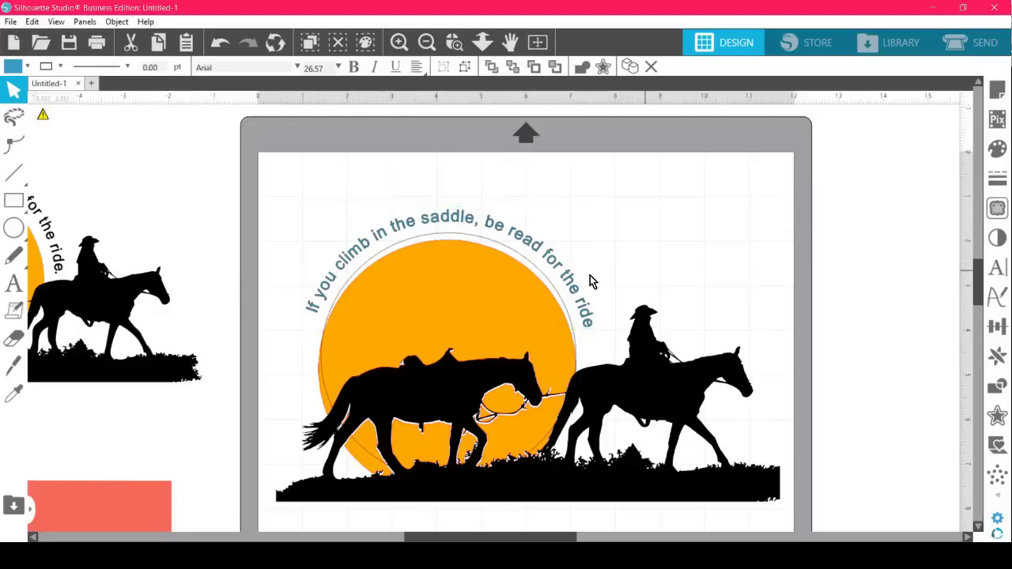
Nudge the curved quote and its guide circle into line with the sun, and bring up the quote's object commands.
left_click_drag(572, 276, 568, 279)
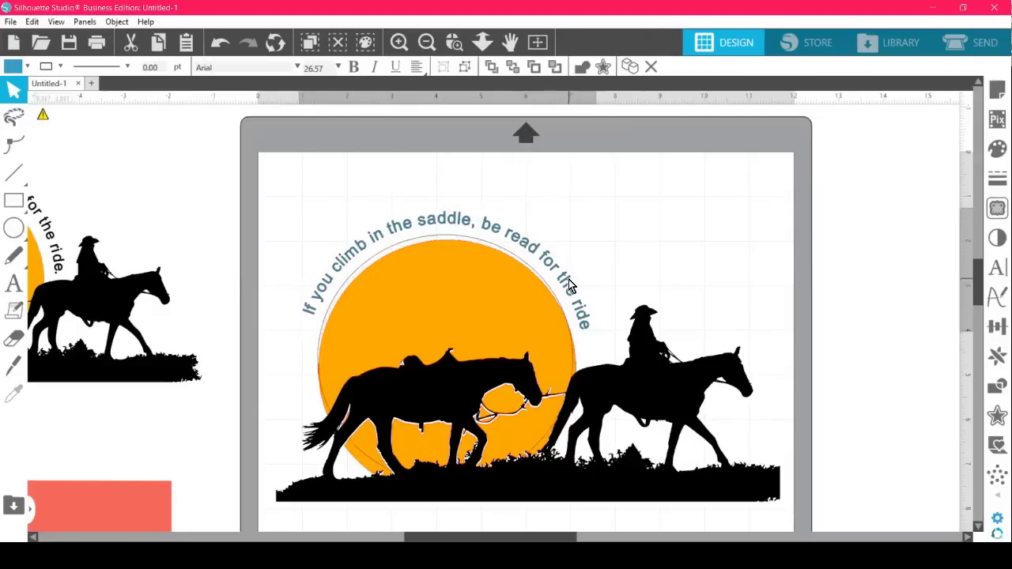
right_click(561, 273)
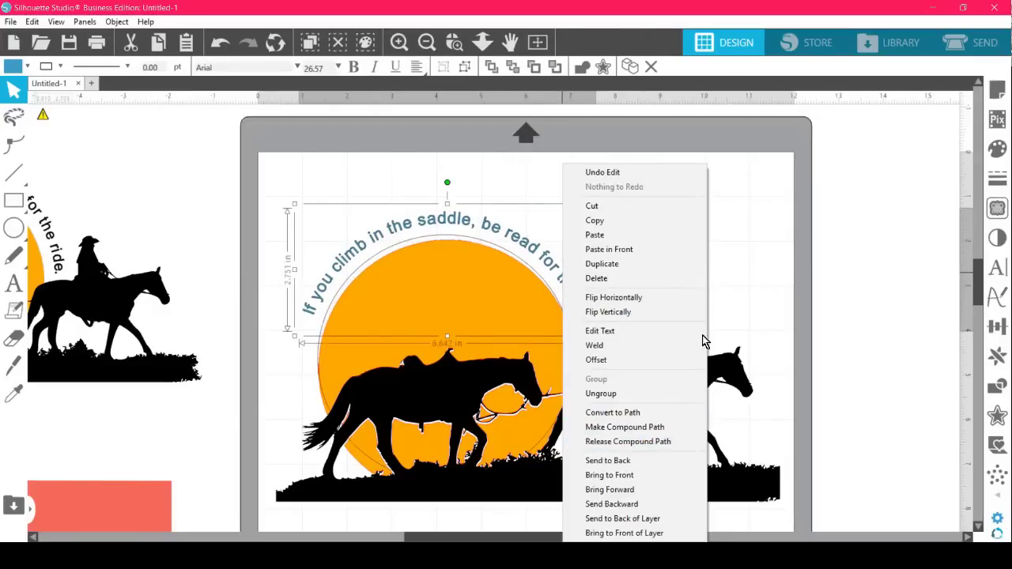
right_click(569, 291)
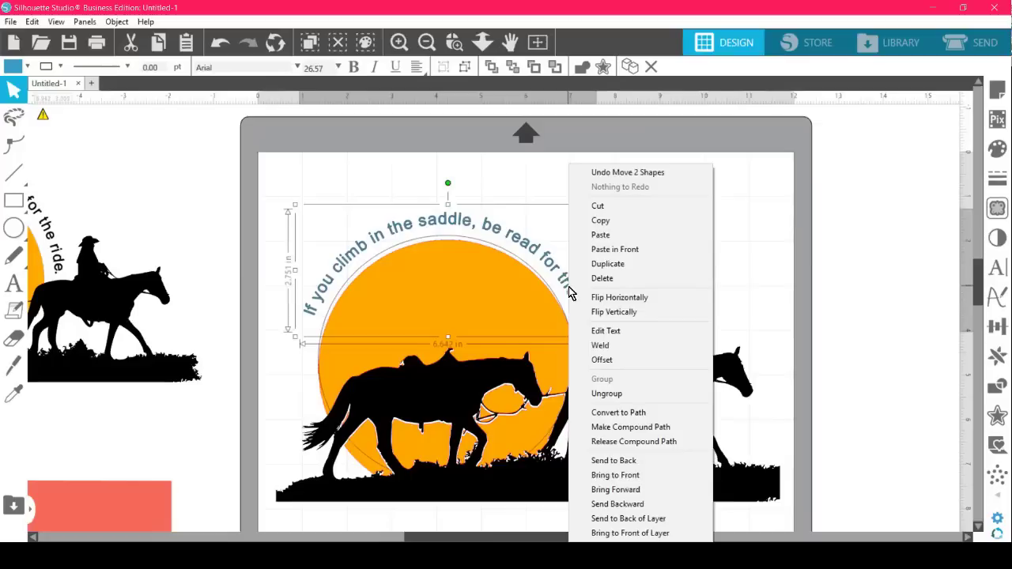
Convert the curved text to a path and pull its guide circle away from the orange sun.
left_click(632, 411)
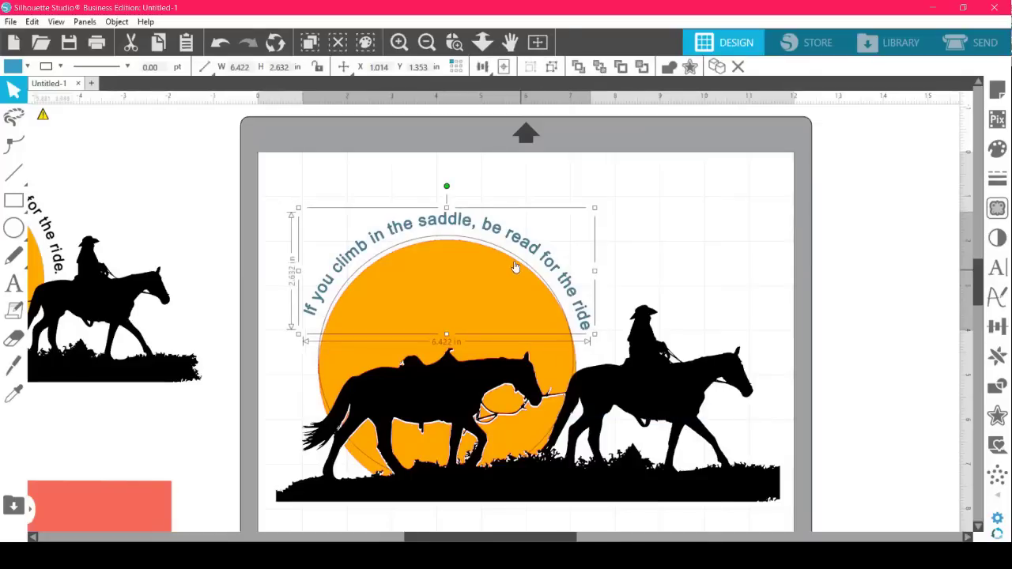
left_click_drag(509, 255, 125, 108)
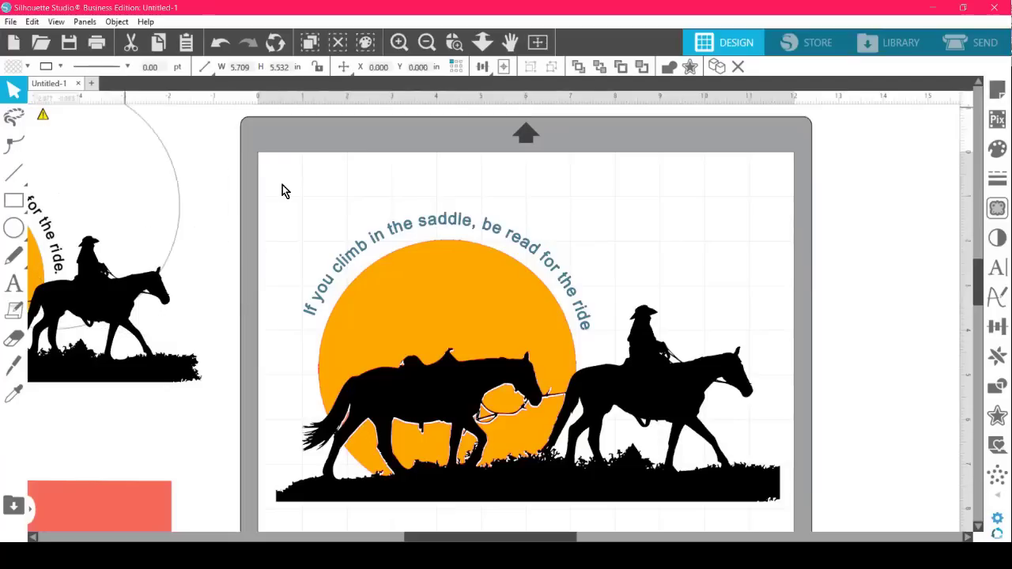
Nudge the curved text closer to the sun's upper edge and fill it with black.
left_click_drag(362, 244, 366, 250)
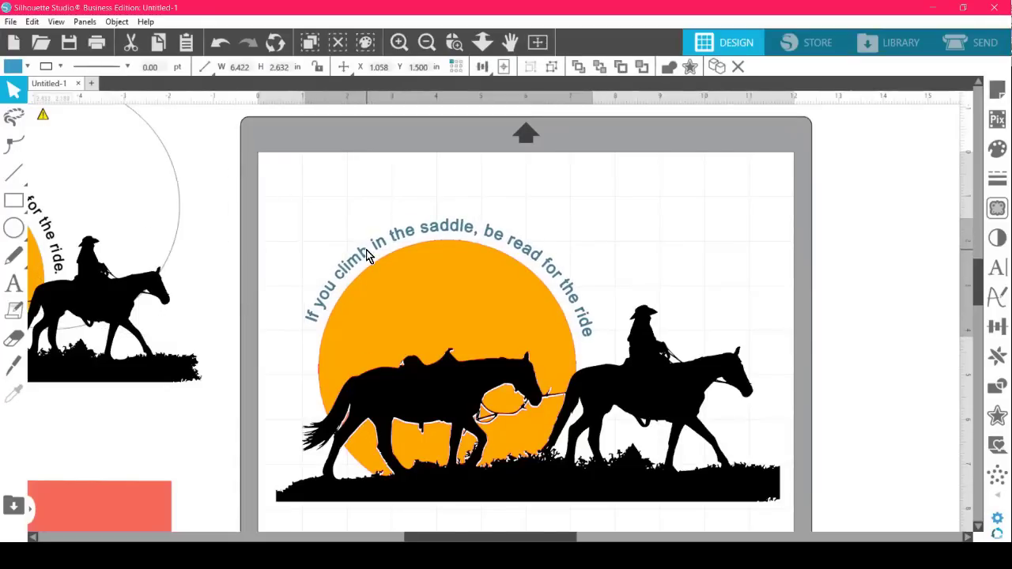
key("Escape")
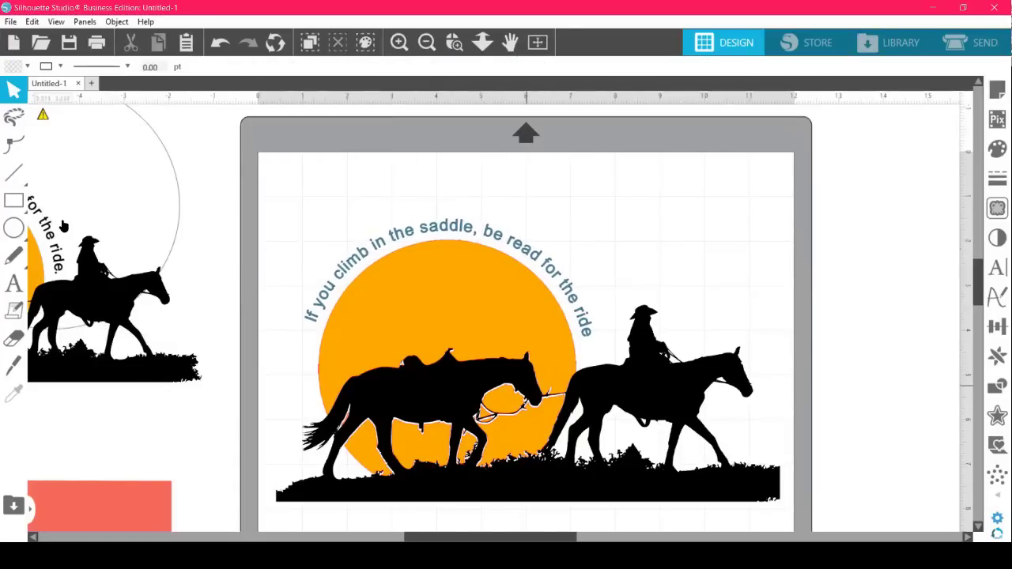
left_click(351, 274)
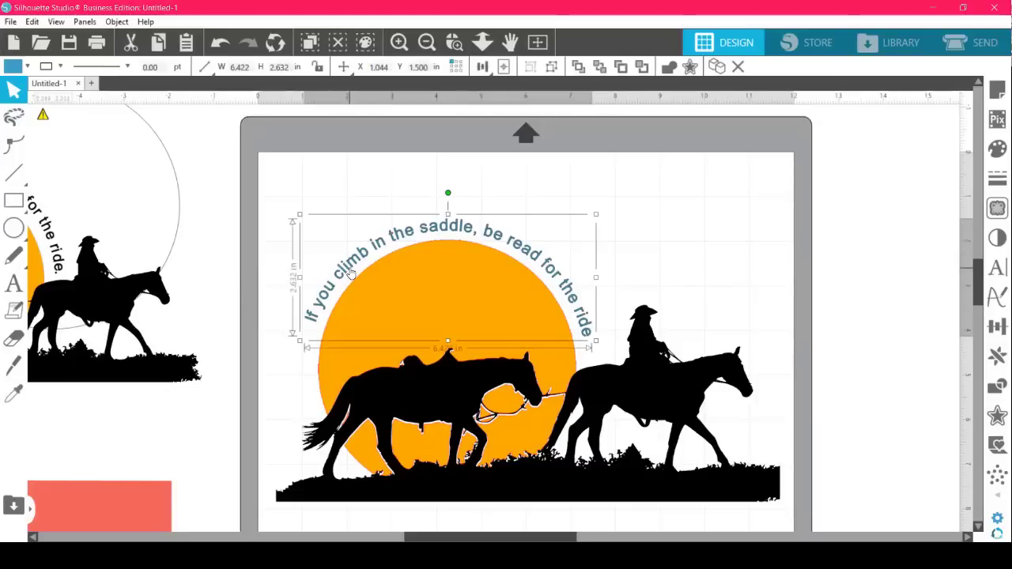
left_click(13, 67)
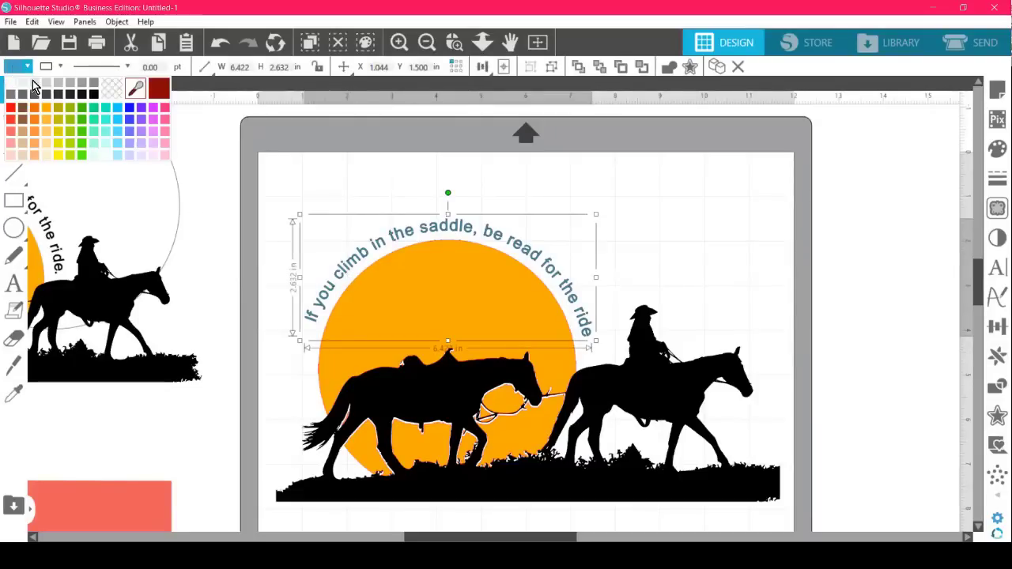
left_click(95, 94)
left_click(746, 271)
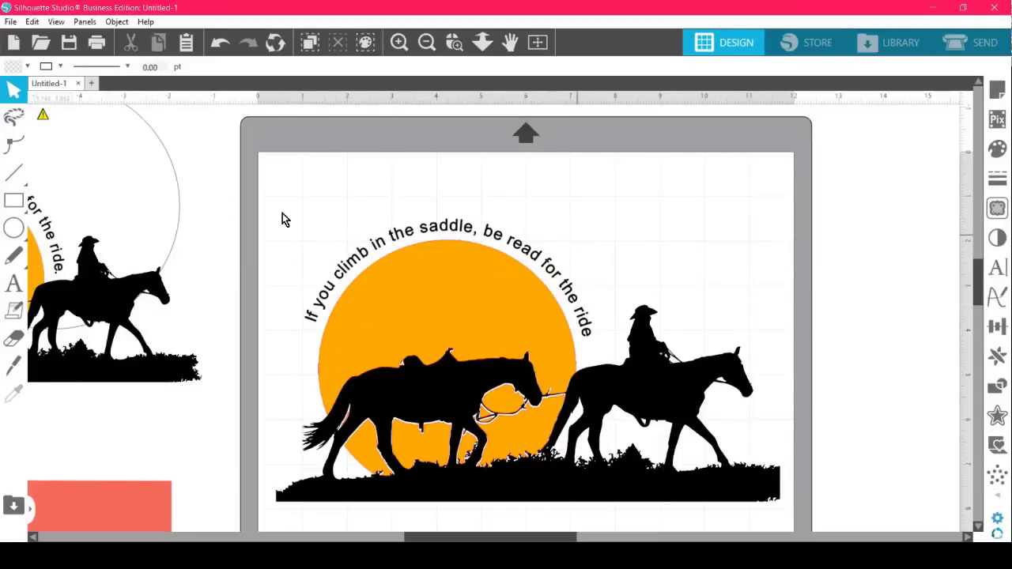
Delete the leftover guide circle.
left_click_drag(180, 207, 332, 215)
left_click(334, 130)
left_click_drag(342, 126, 341, 124)
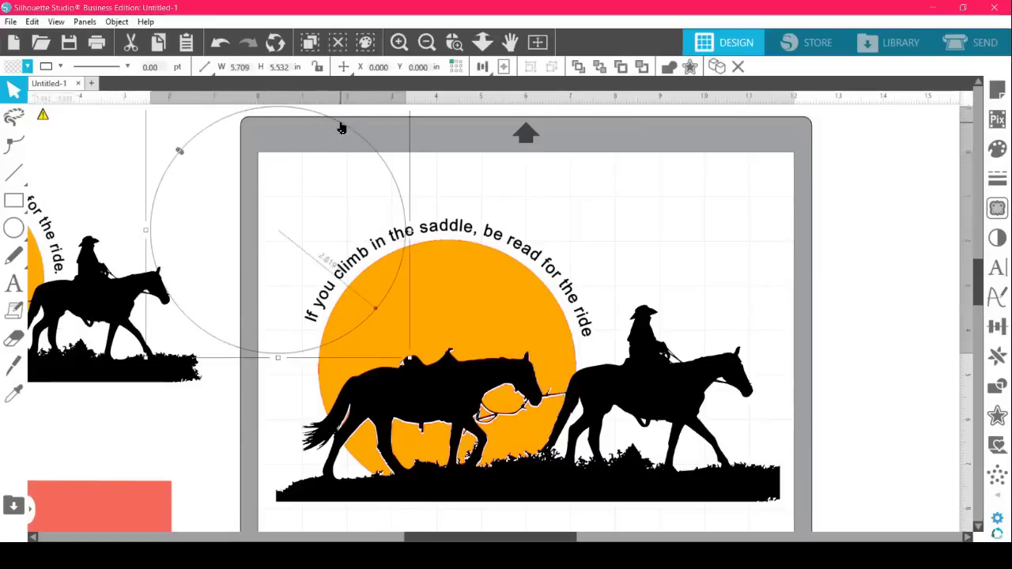
key("Delete")
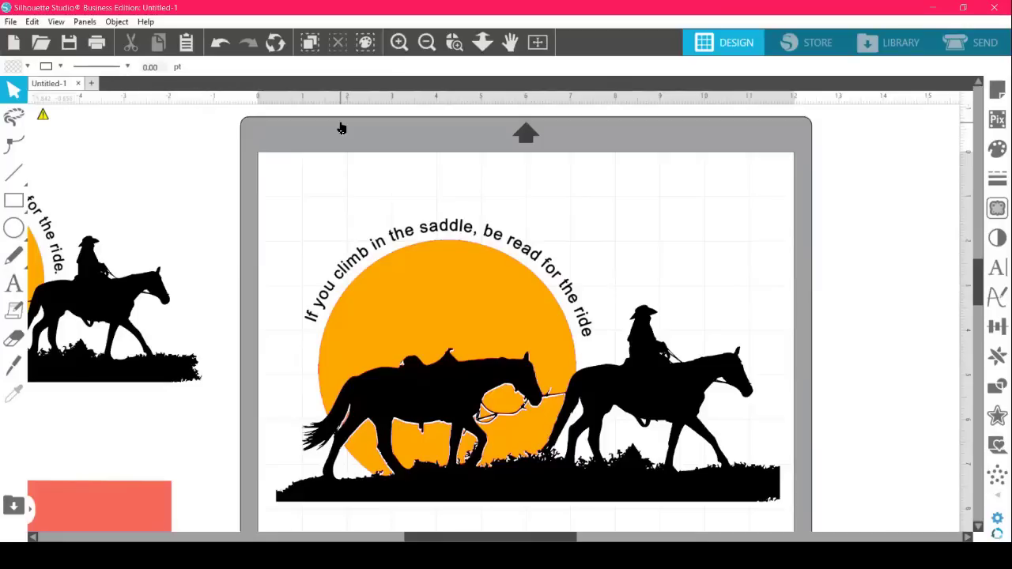
Reposition the black curved text so it arcs evenly around the upper edge of the sun.
left_click_drag(451, 227, 439, 246)
left_click(439, 246)
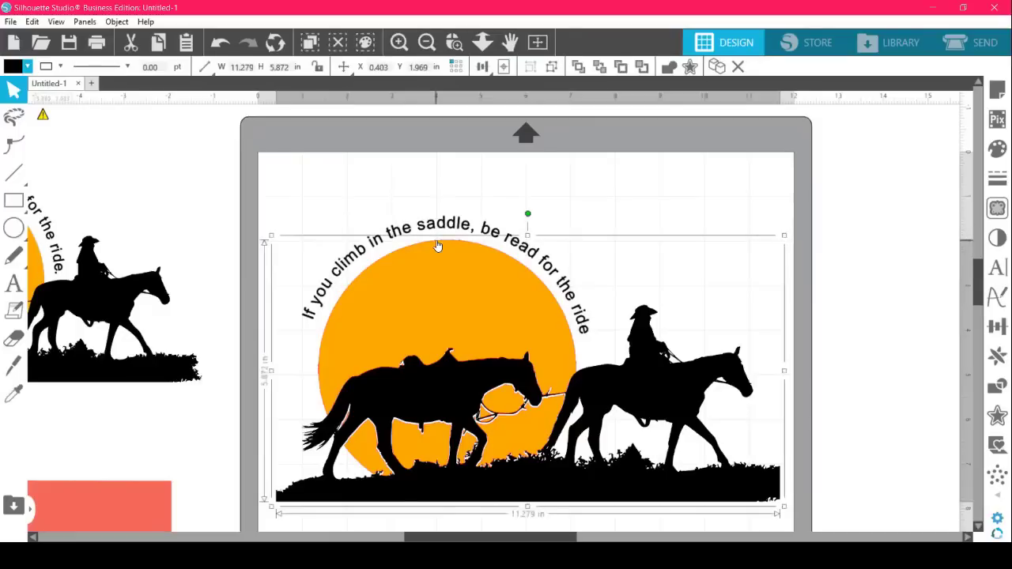
left_click(617, 195)
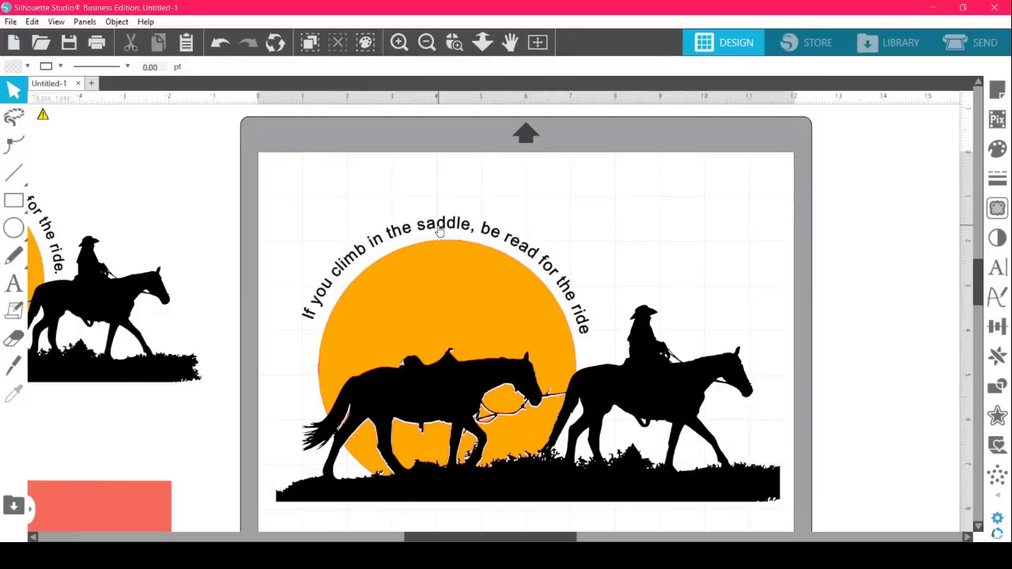
left_click_drag(440, 231, 435, 231)
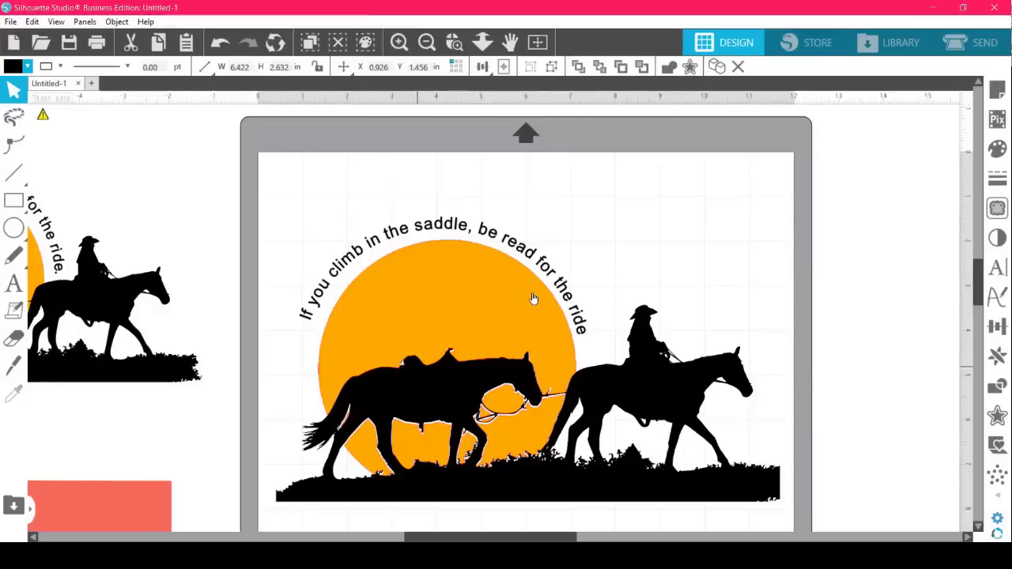
left_click(680, 204)
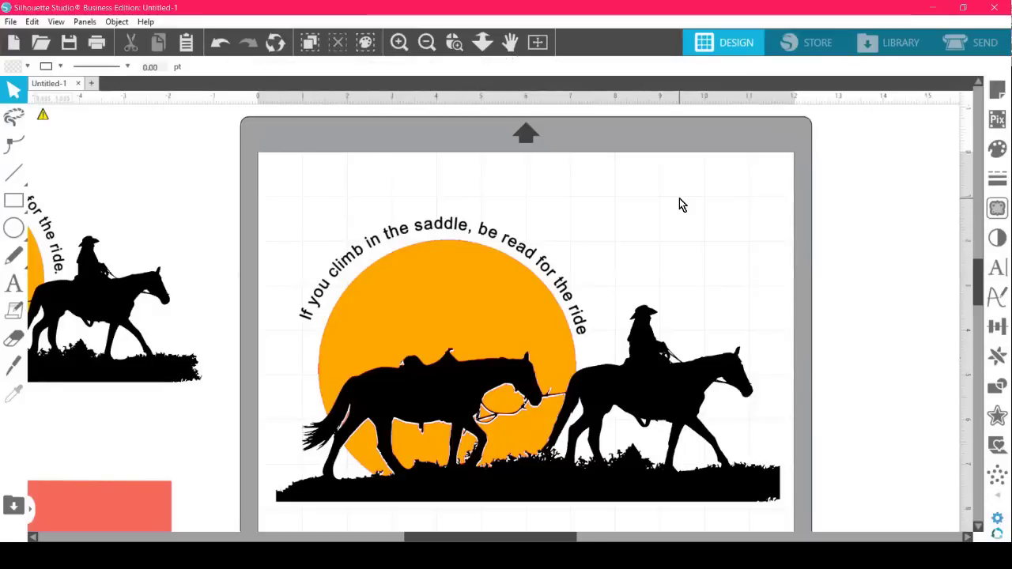
left_click_drag(504, 239, 532, 250)
left_click(523, 243)
left_click(675, 215)
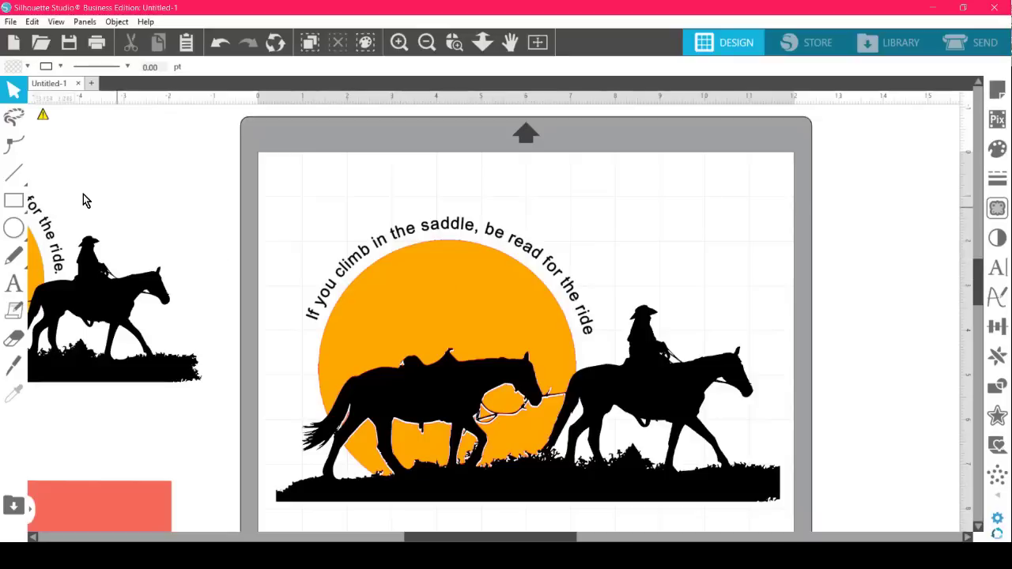
Delete all artwork from the workspace to leave an empty page.
key("ctrl+a")
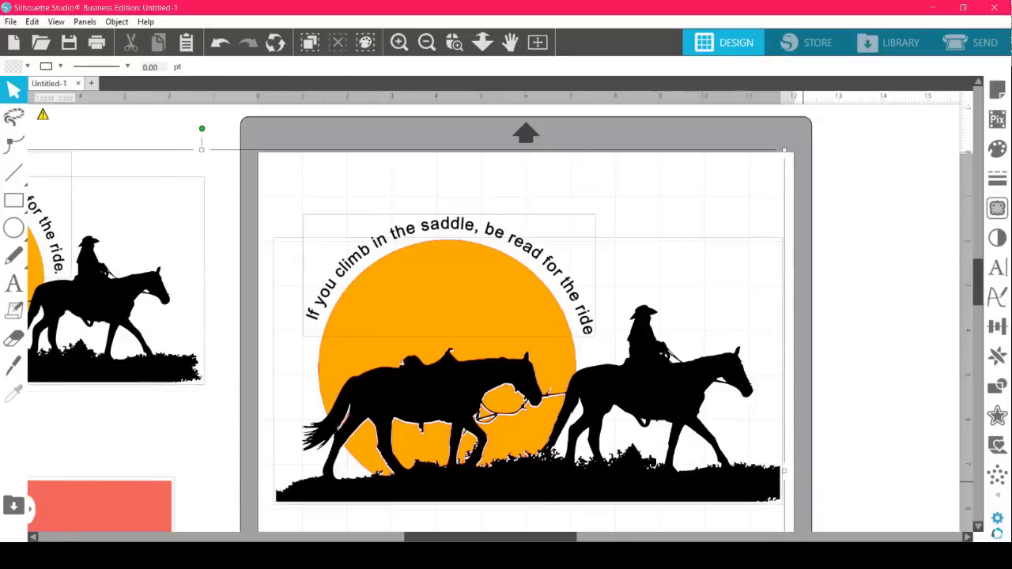
key("Delete")
scroll(217, 351, "up", 3)
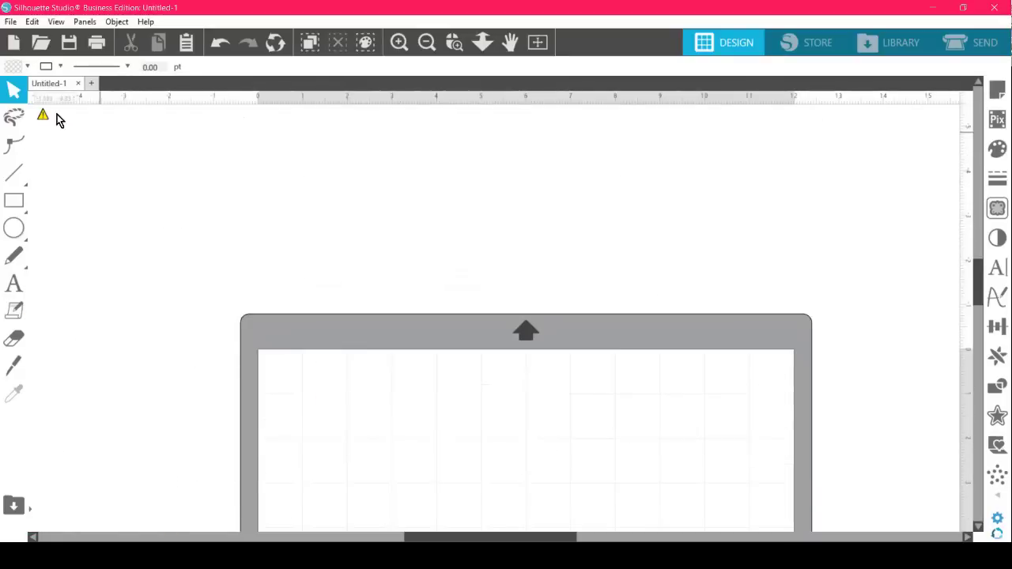
Merge the "flowers" file from the SSBE-8 folder into the document and position it on the mat at about X 0.577, Y 0.395 in.
left_click(11, 21)
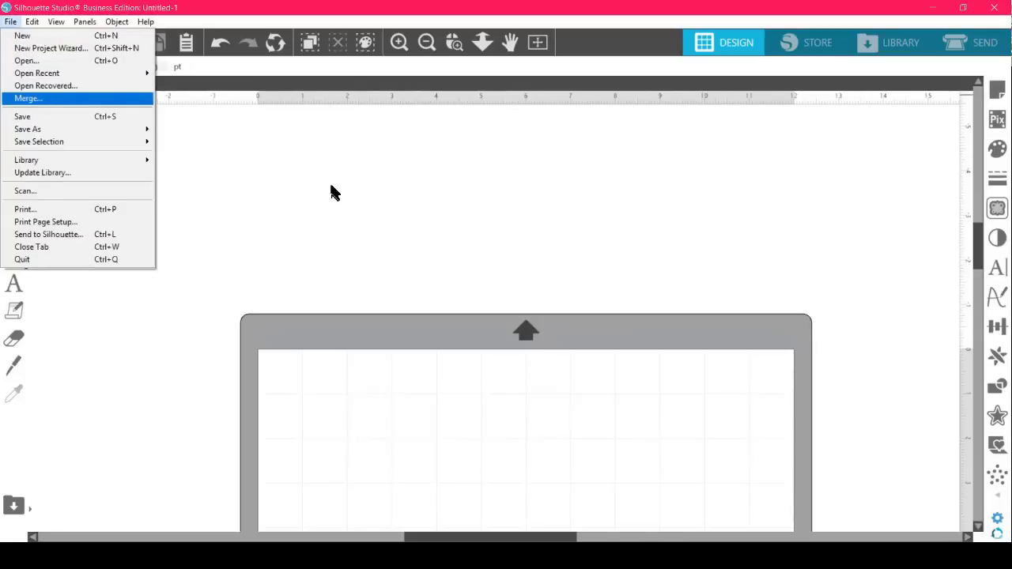
key("Return")
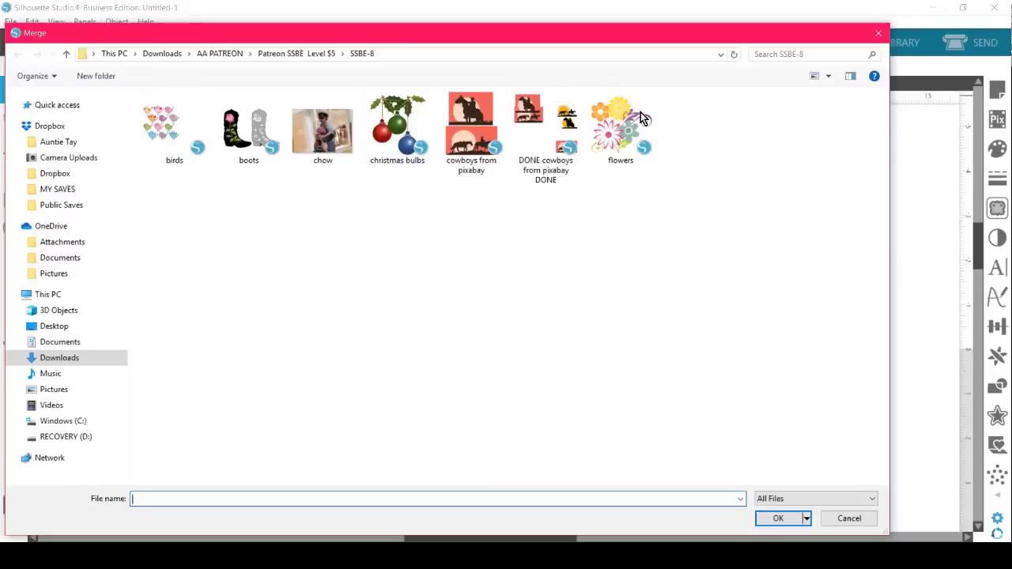
left_click(622, 130)
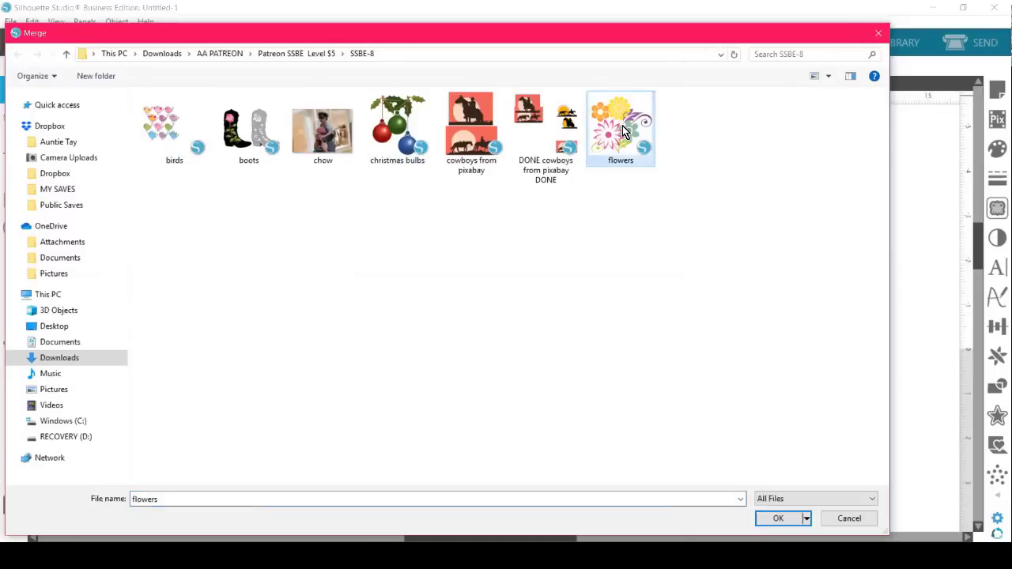
left_click(776, 519)
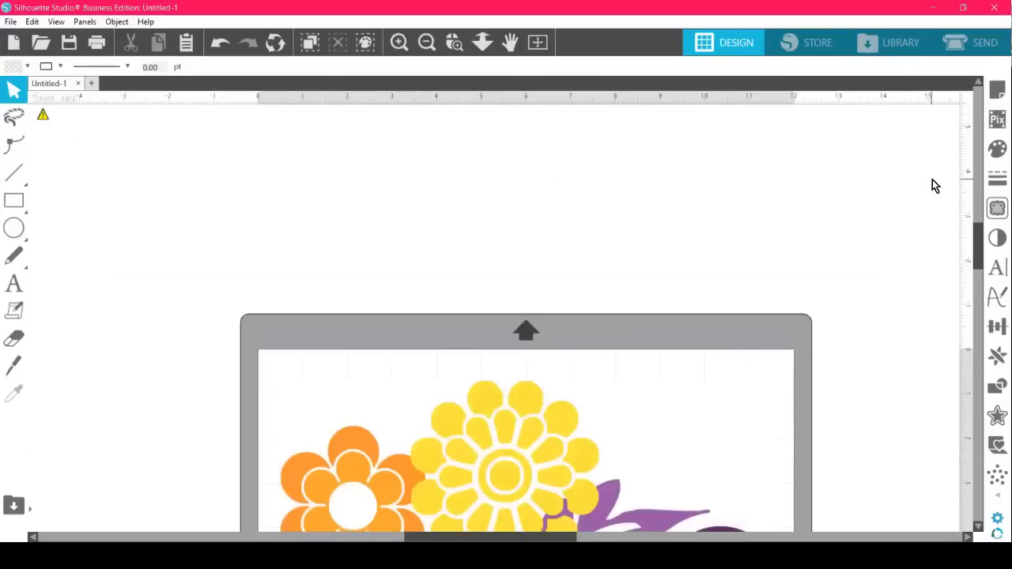
left_click_drag(978, 251, 966, 289)
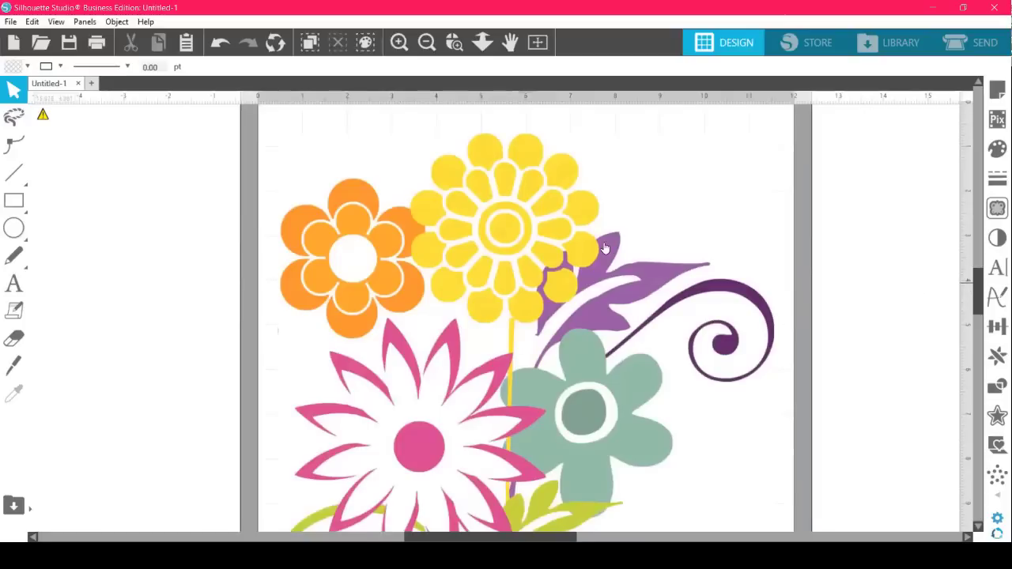
left_click(455, 47)
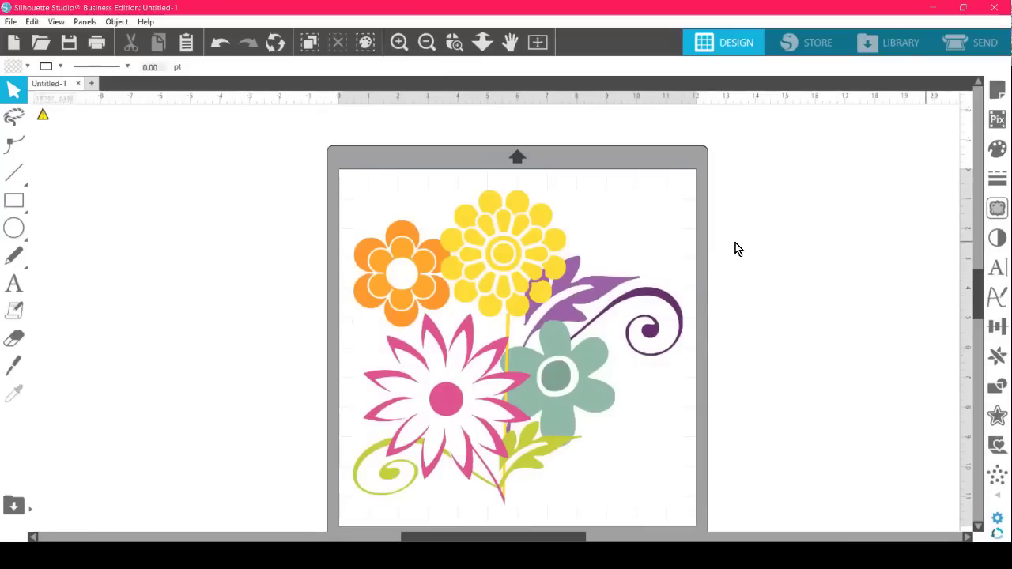
left_click_drag(563, 256, 562, 240)
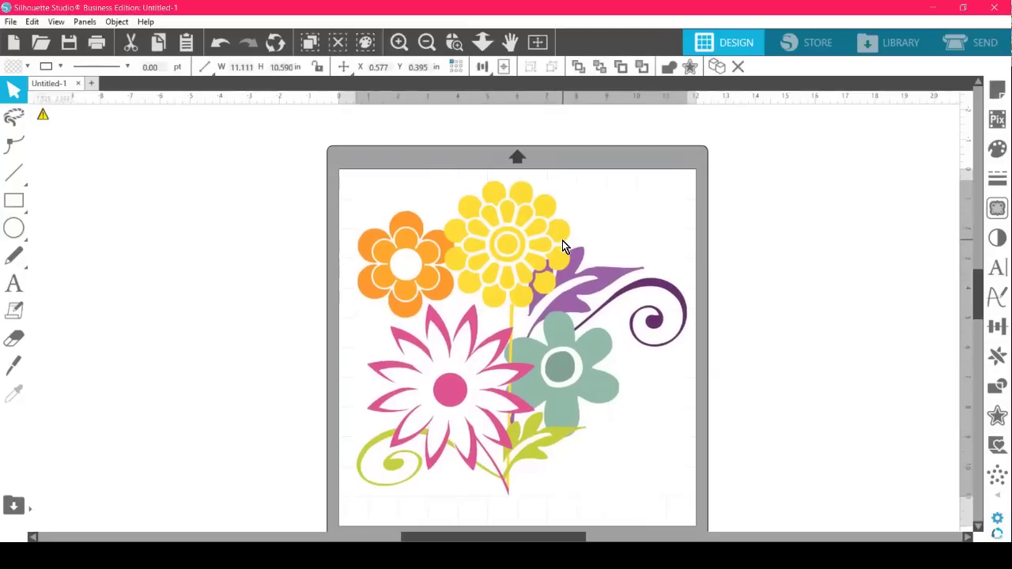
left_click(676, 260)
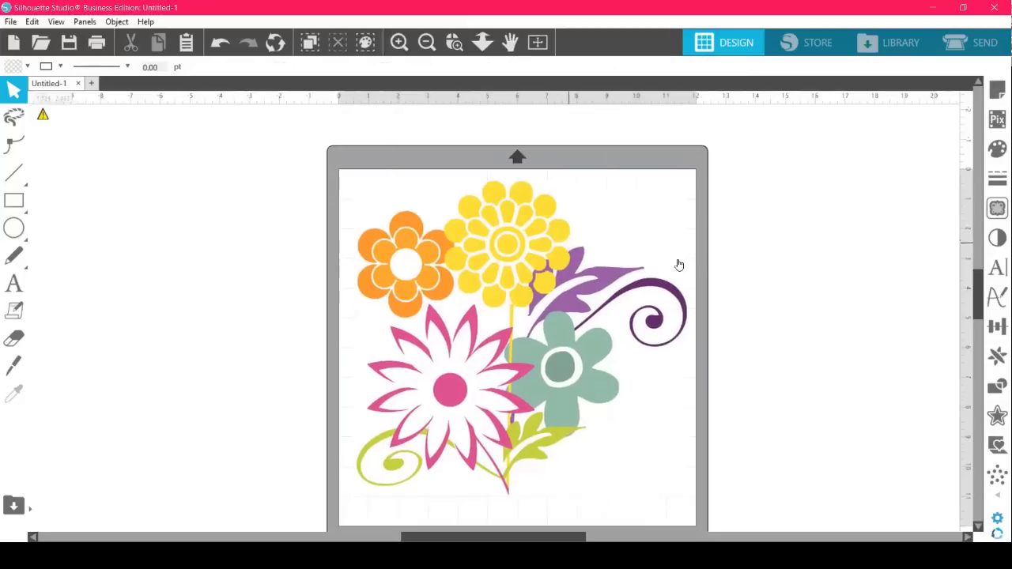
Select a trace area about 4.7 in tall over the orange and yellow flowers.
left_click(996, 209)
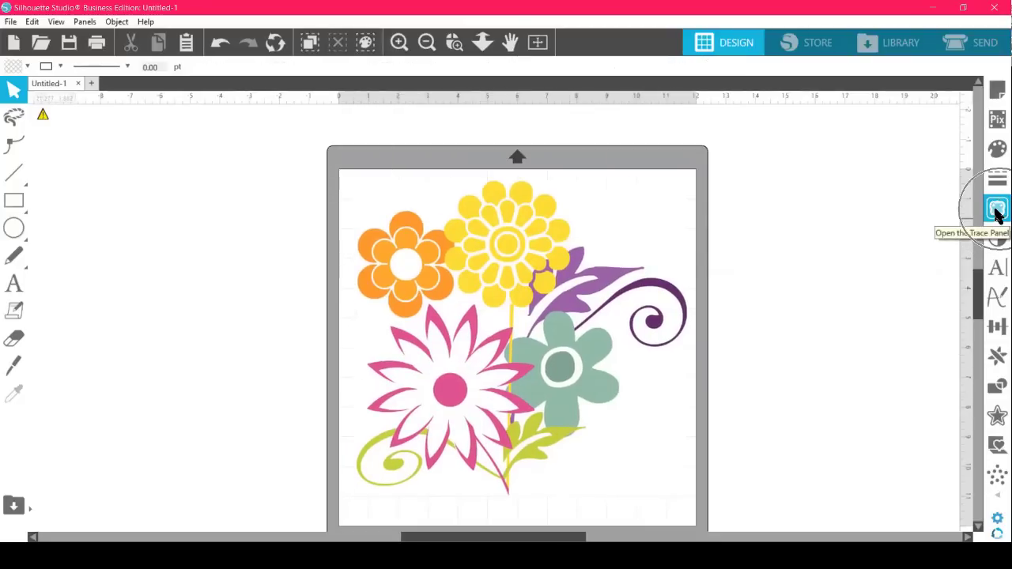
left_click(844, 168)
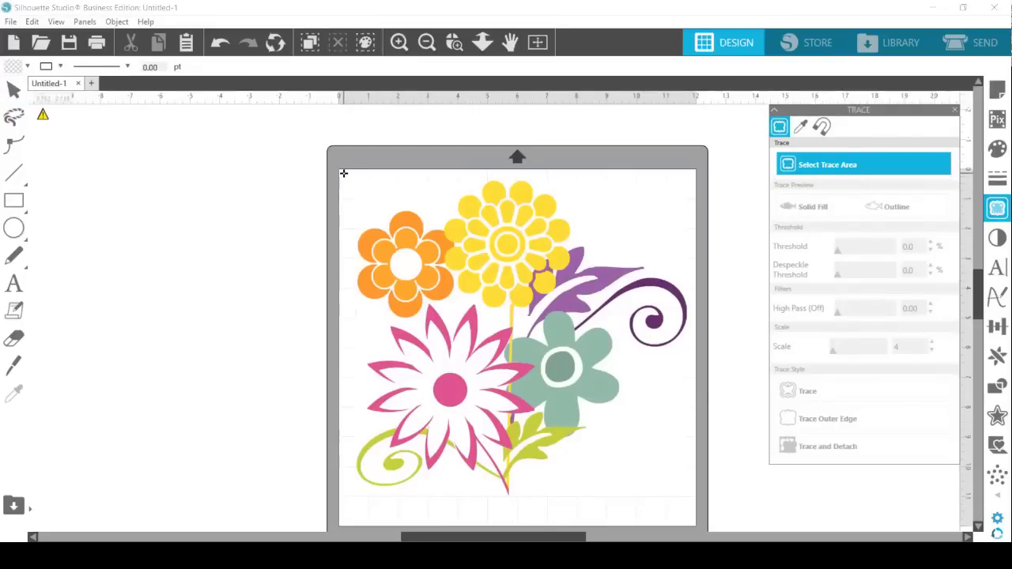
mouse_move(343, 173)
left_mouse_down()
mouse_move(615, 322)
mouse_move(592, 319)
left_mouse_up()
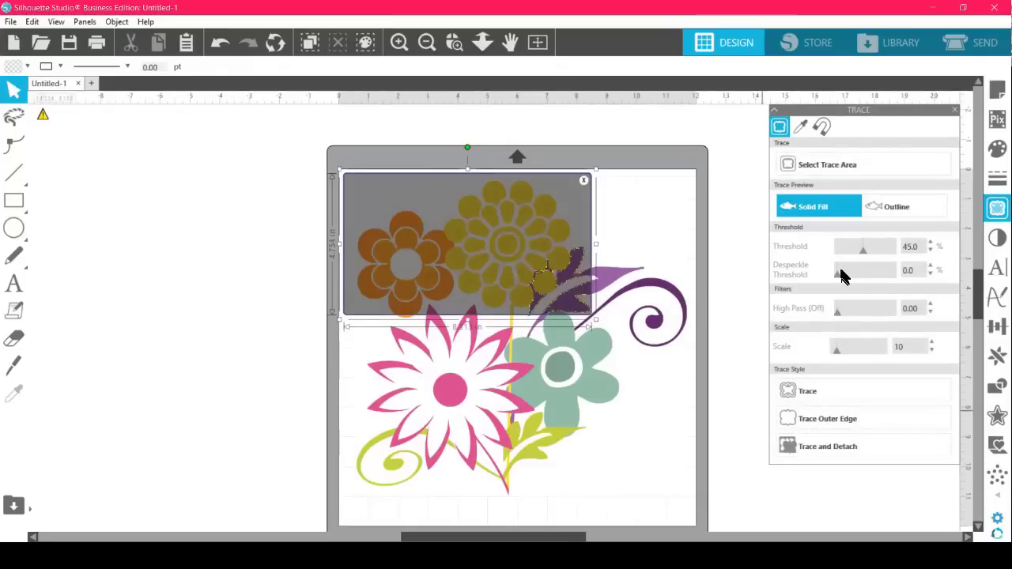
Try trace threshold values between 49% and 90% on the orange and yellow flowers, and remove the trace area.
left_click(887, 254)
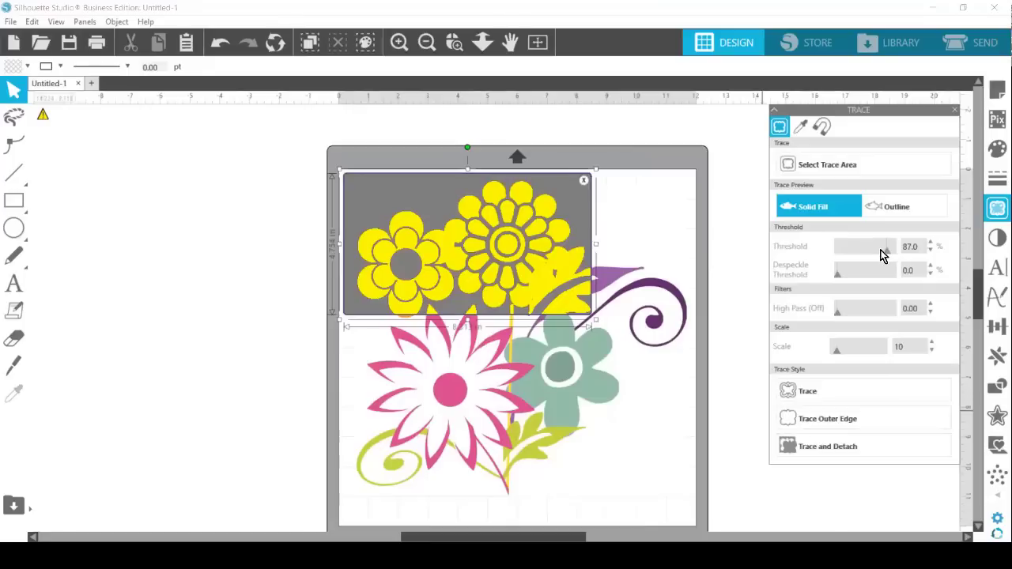
left_click(883, 254)
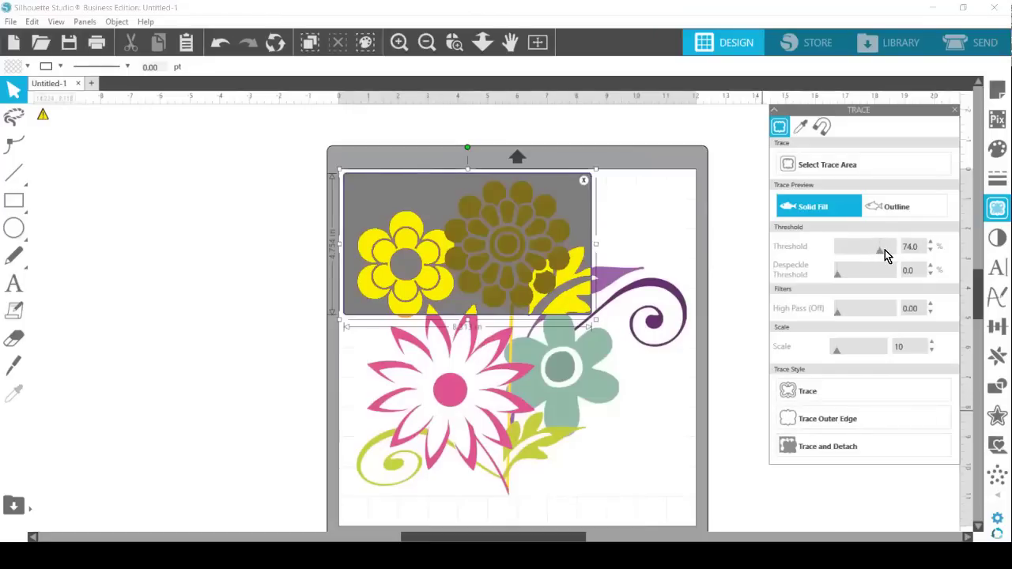
left_click(888, 254)
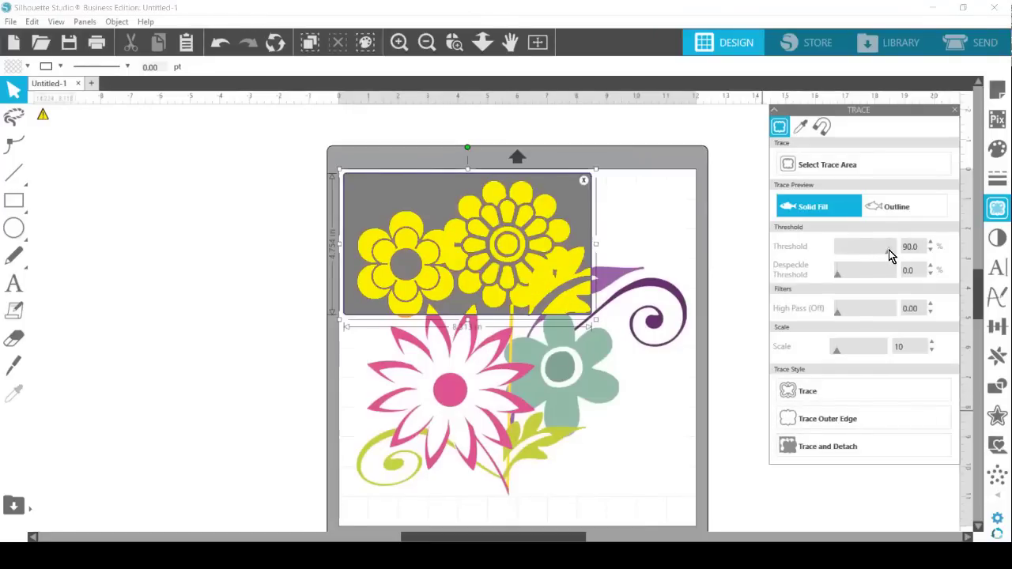
left_click(862, 259)
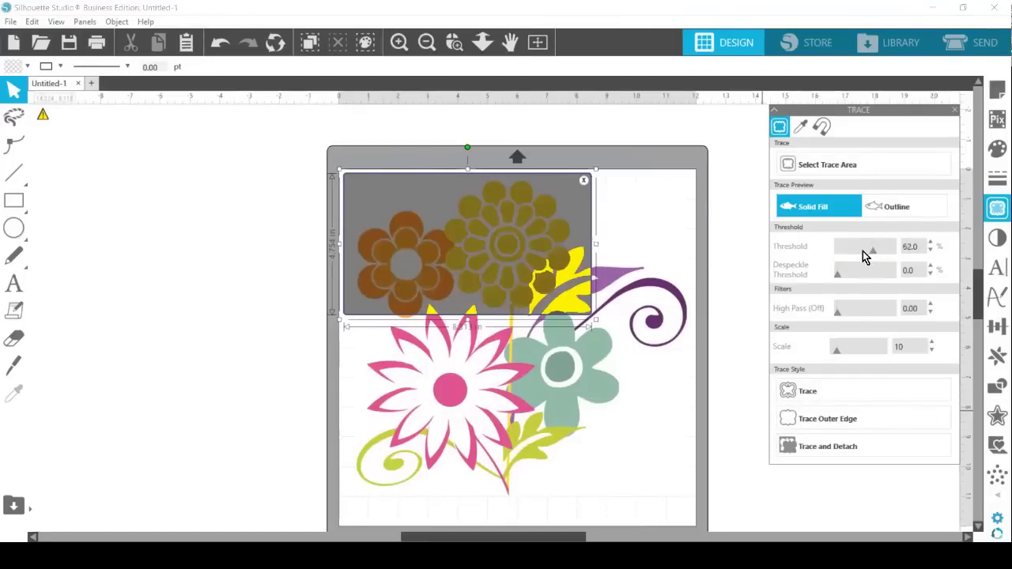
left_click(863, 254)
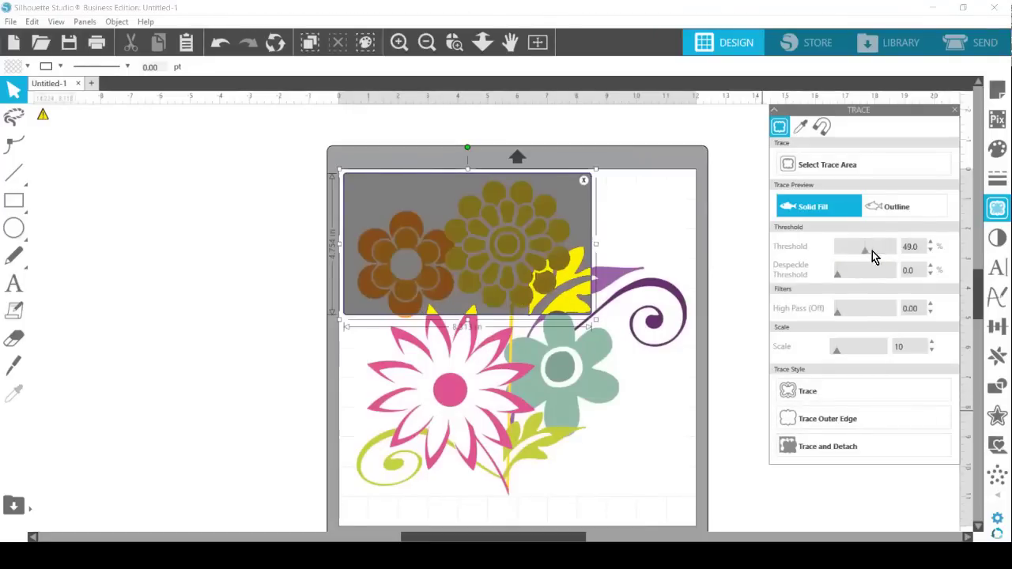
left_click(585, 182)
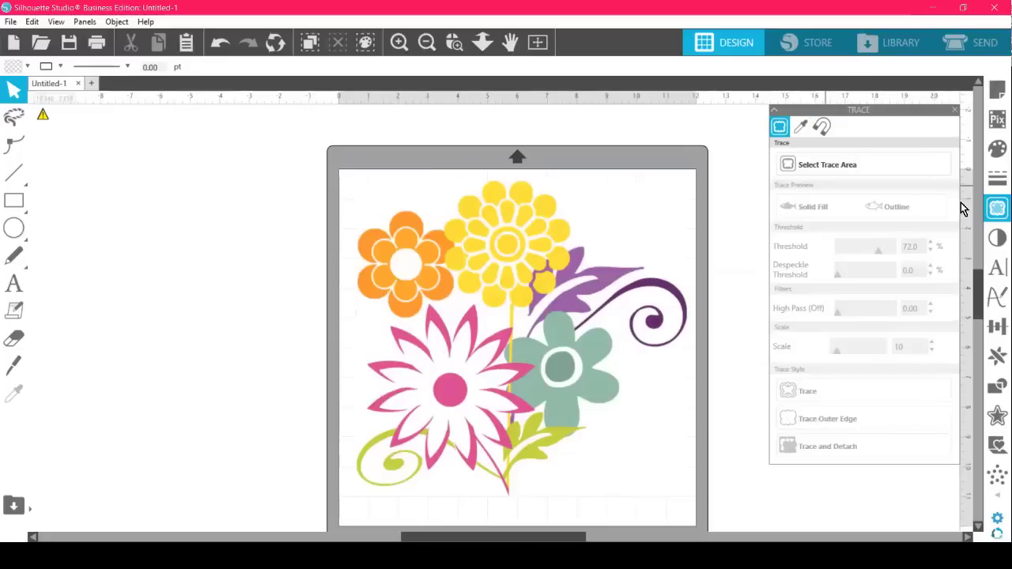
Sample the yellow flower's petal with Trace by Color, including all areas of that color, and set the tolerance to 10%.
left_click(996, 208)
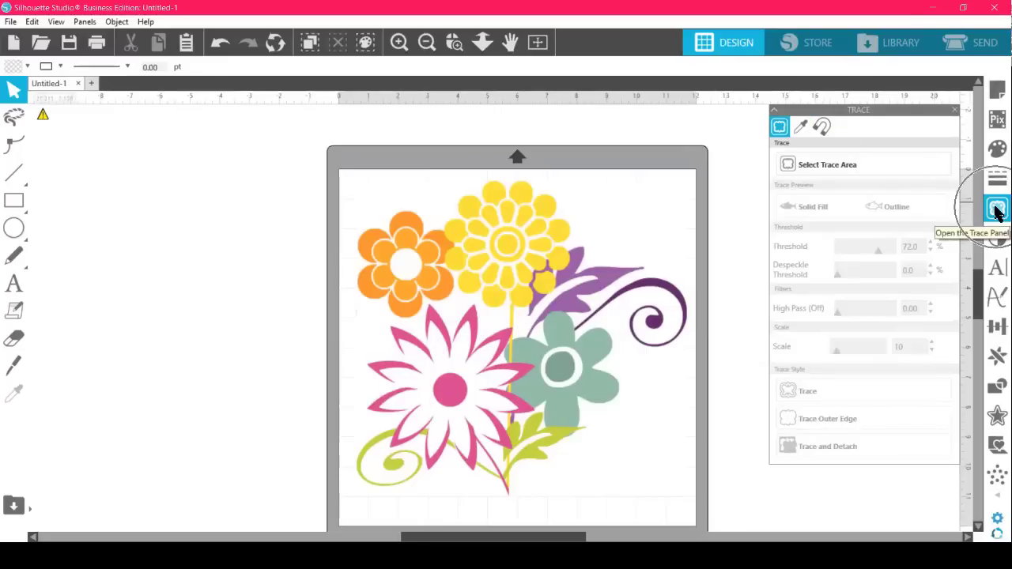
left_click(801, 127)
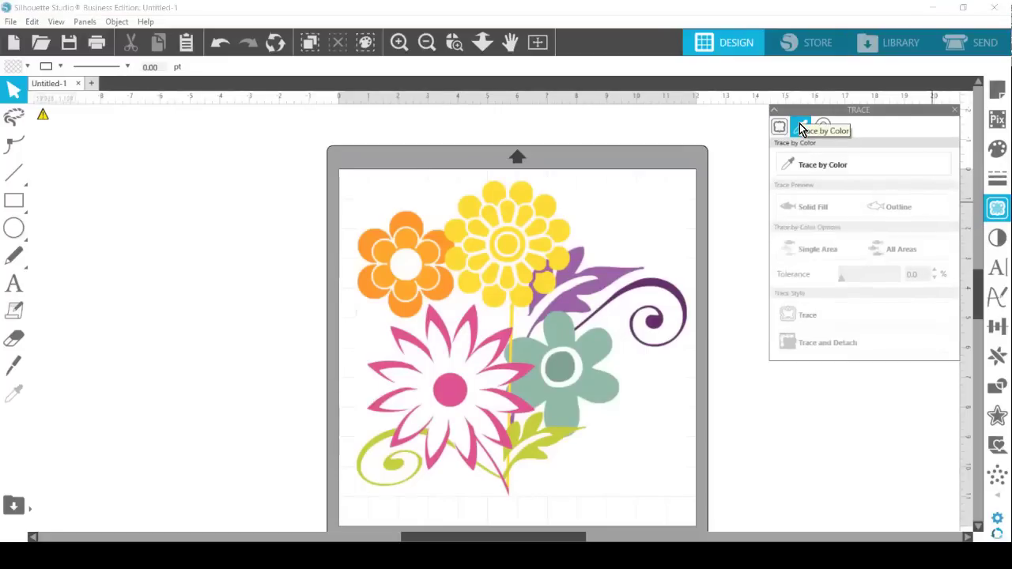
left_click(842, 164)
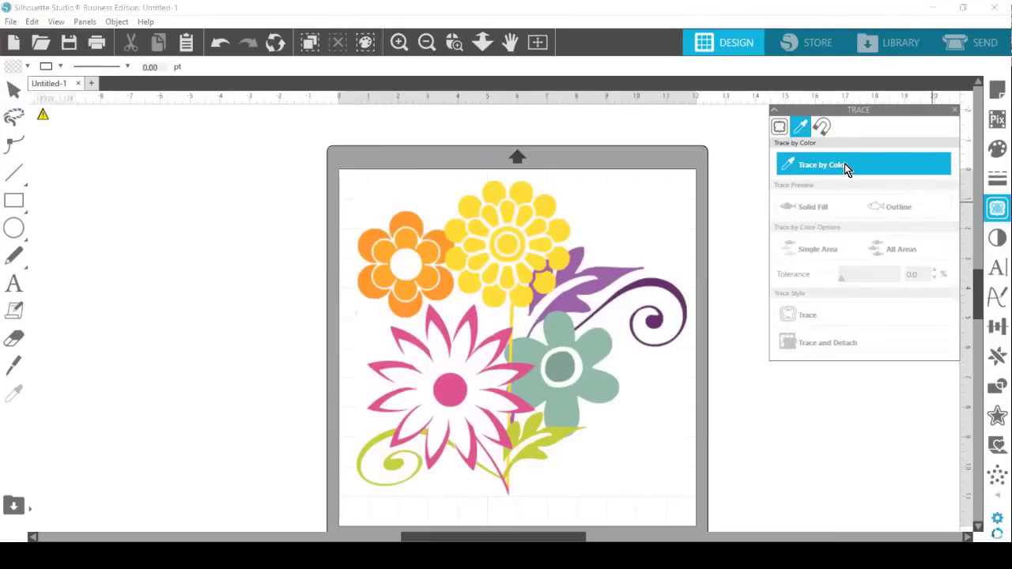
left_click(527, 190)
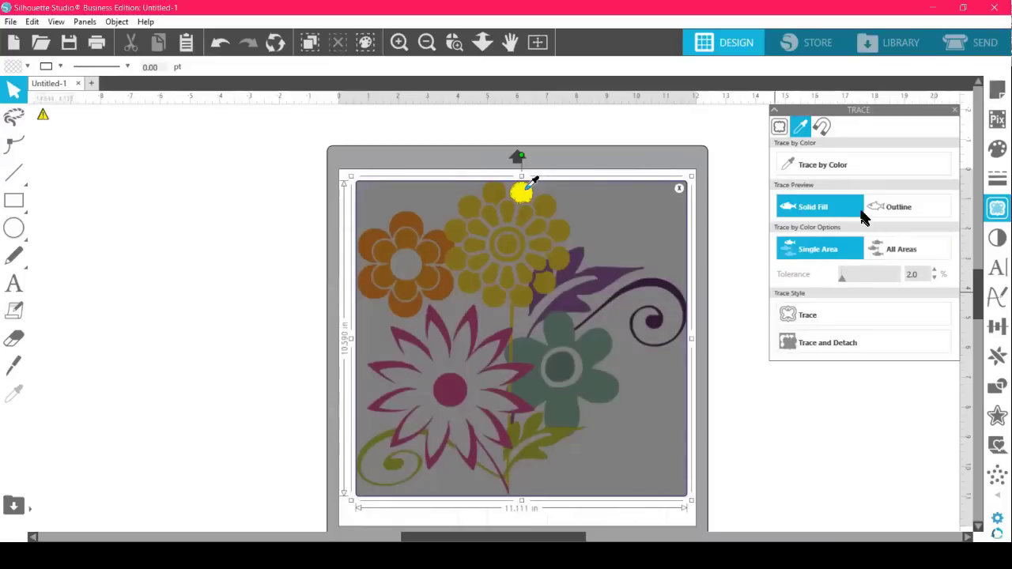
left_click(853, 279)
left_click(843, 275)
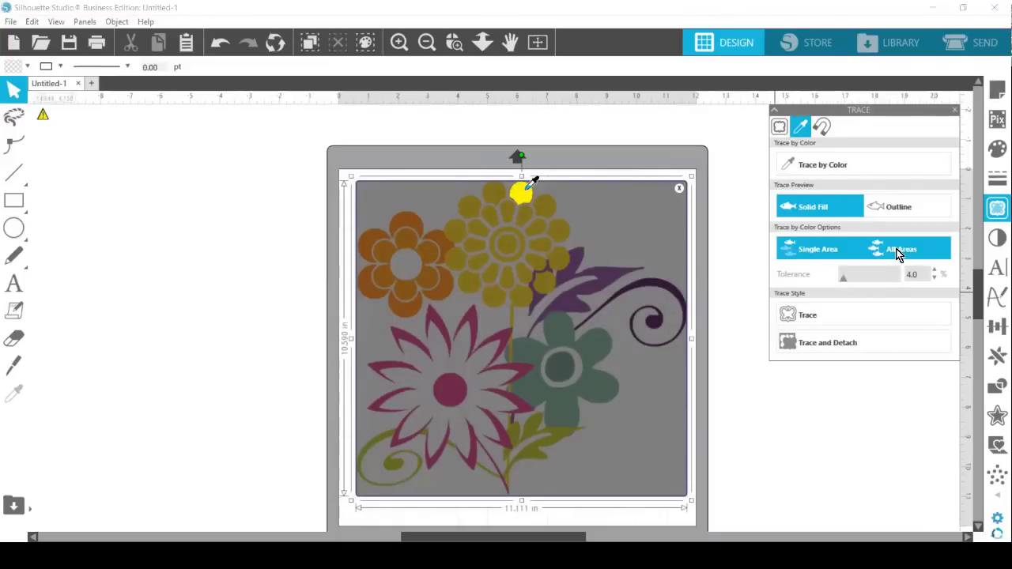
left_click(897, 253)
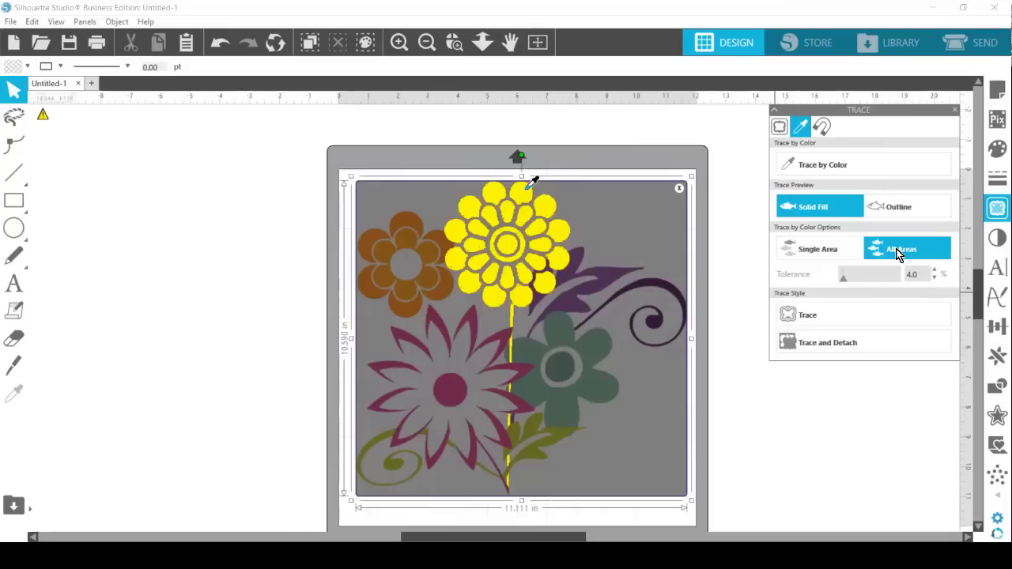
left_click(850, 279)
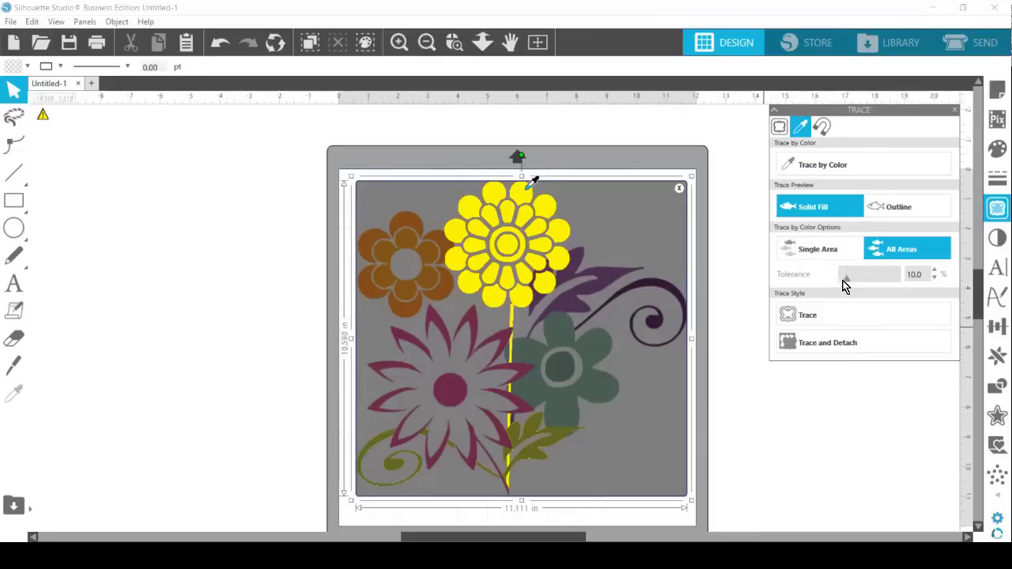
Trace the yellow areas at 2% tolerance and move the flower image off the mat to inspect the traced petals up close.
left_click(842, 278)
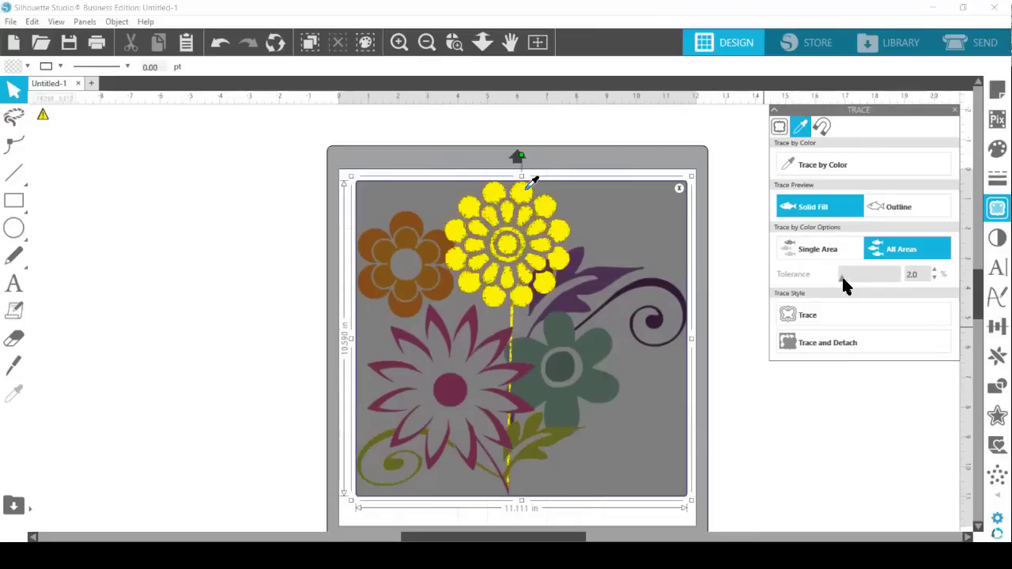
left_click_drag(843, 280, 847, 280)
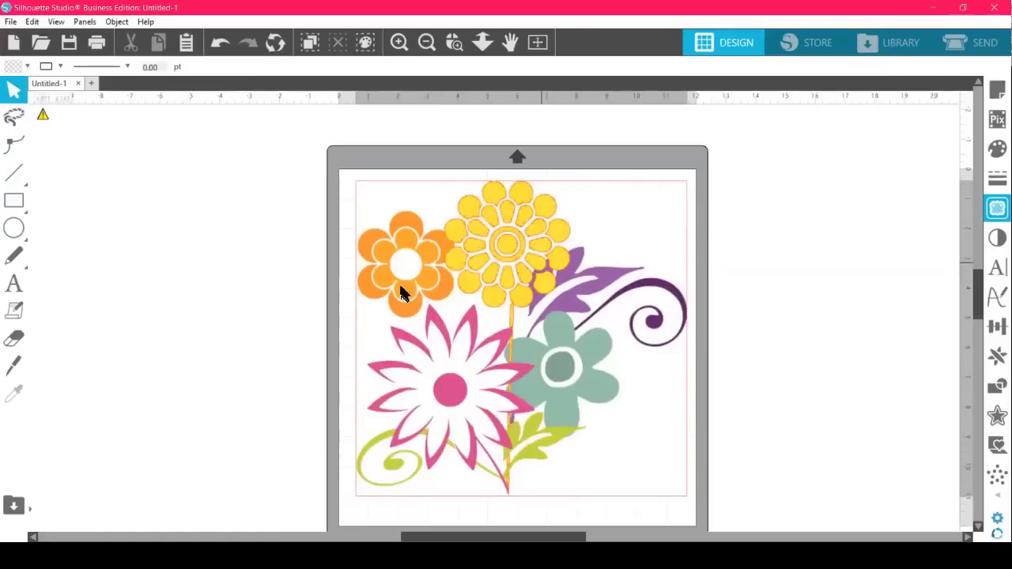
left_click_drag(399, 282, 132, 290)
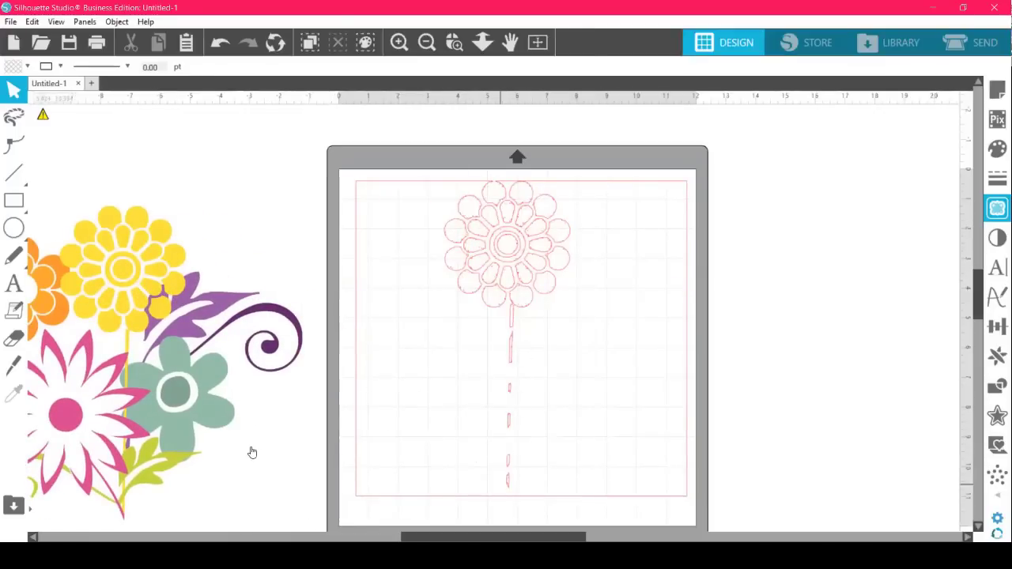
left_click_drag(203, 425, 301, 360)
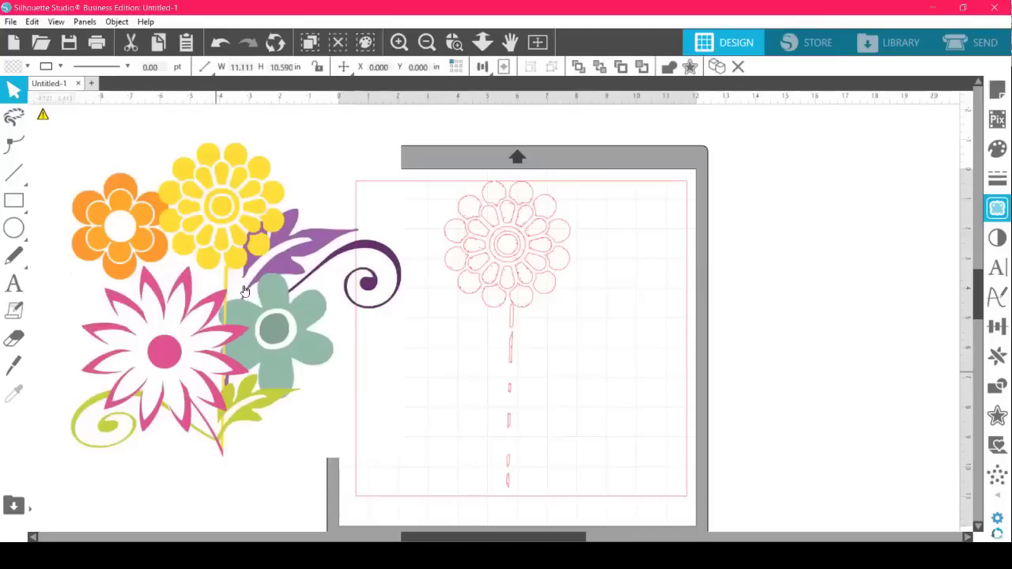
left_click_drag(223, 364, 107, 370)
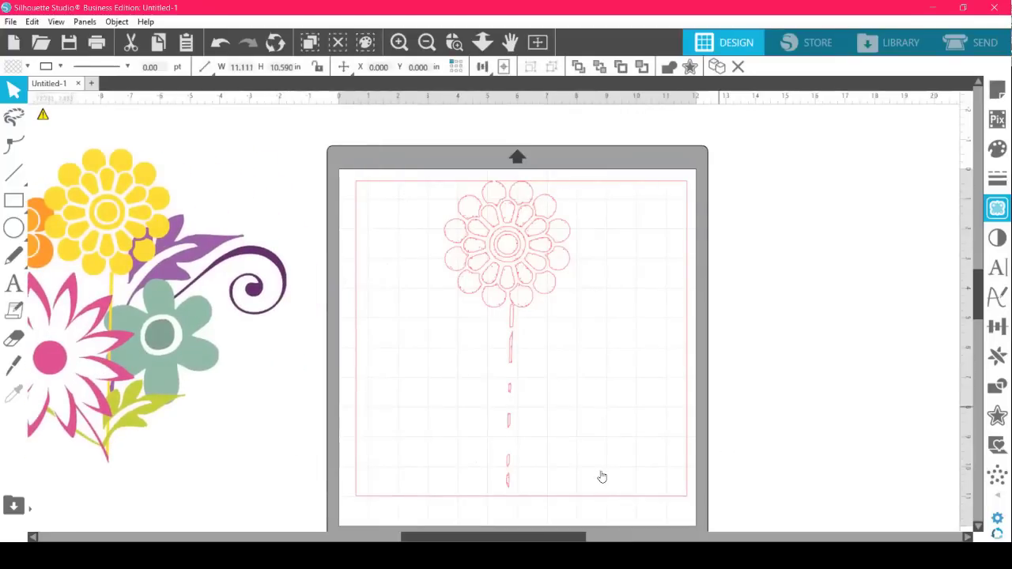
left_click(318, 223)
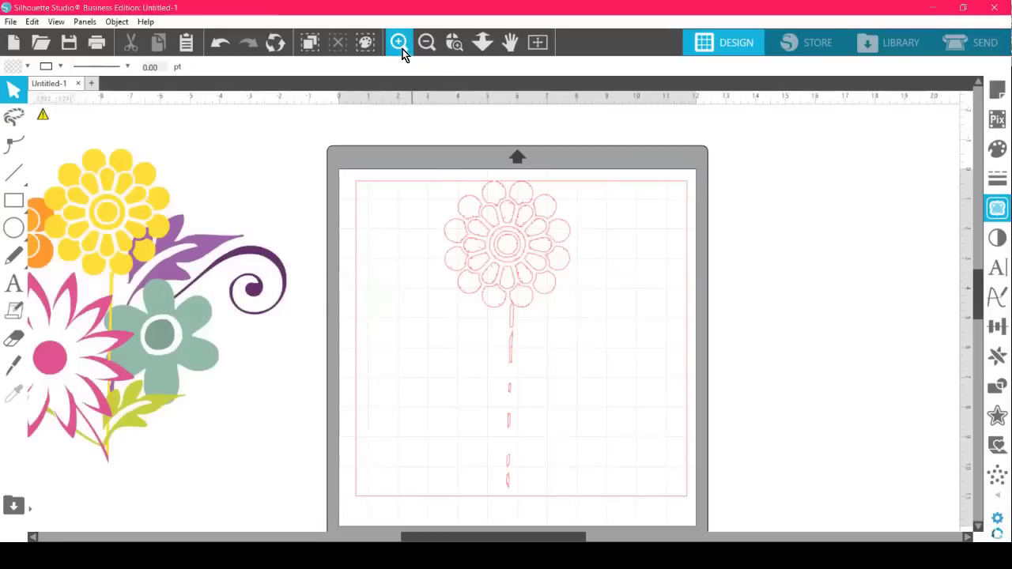
left_click(453, 44)
left_click_drag(463, 161, 546, 230)
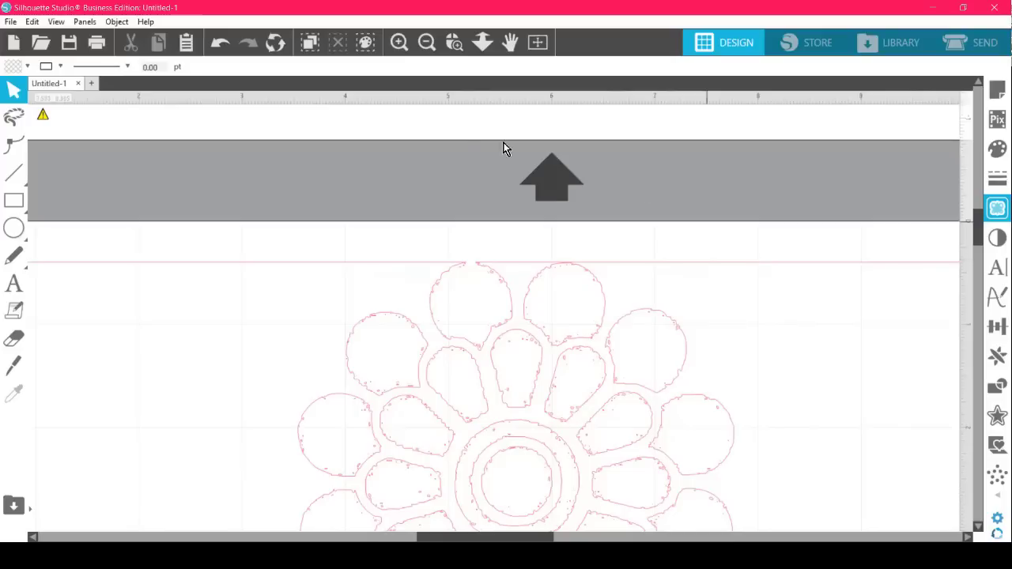
Undo the image moves, the yellow trace and the last tolerance change.
left_click(222, 45)
left_click(222, 45)
left_click(222, 45)
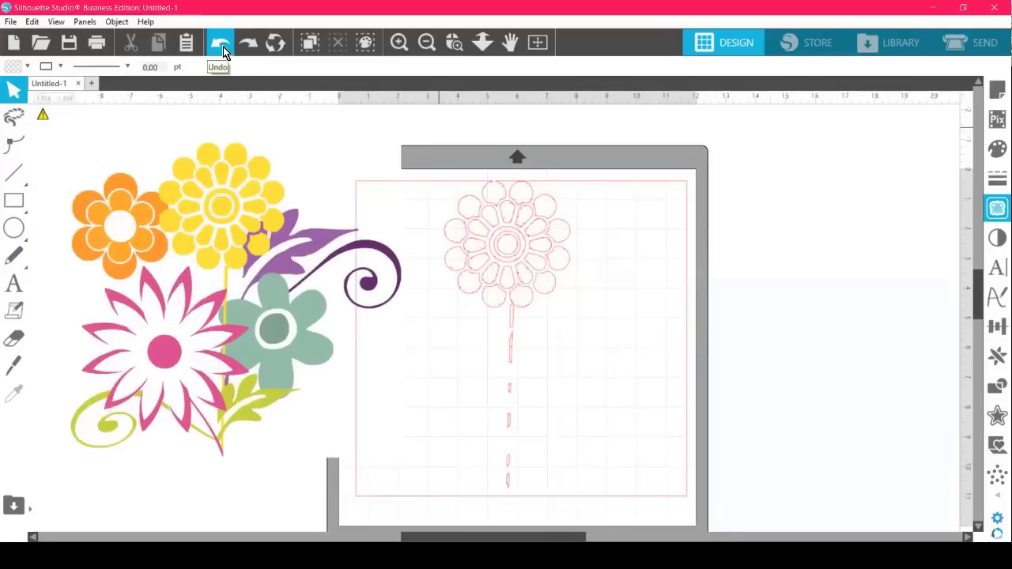
left_click(223, 46)
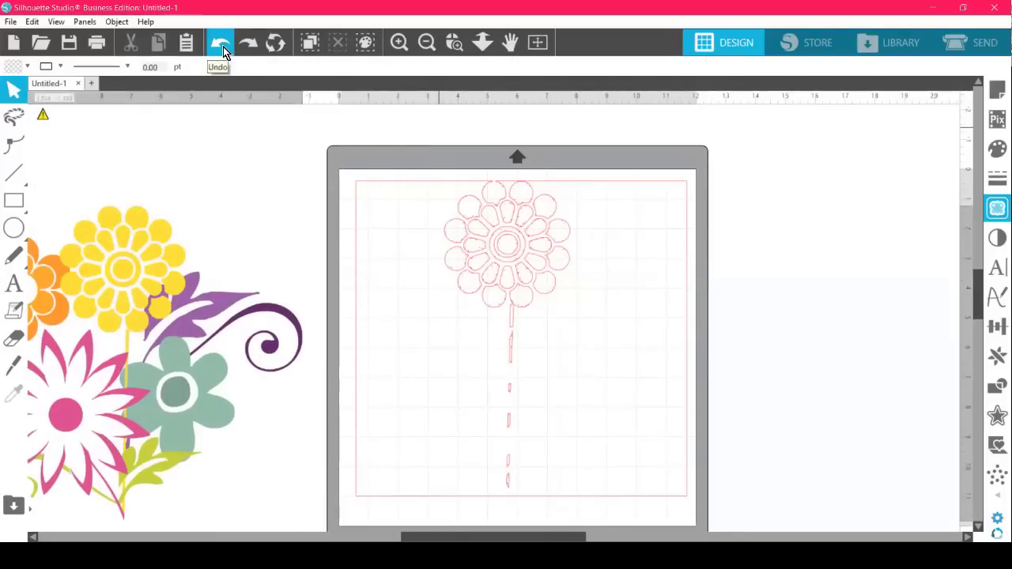
left_click(222, 47)
left_click(223, 47)
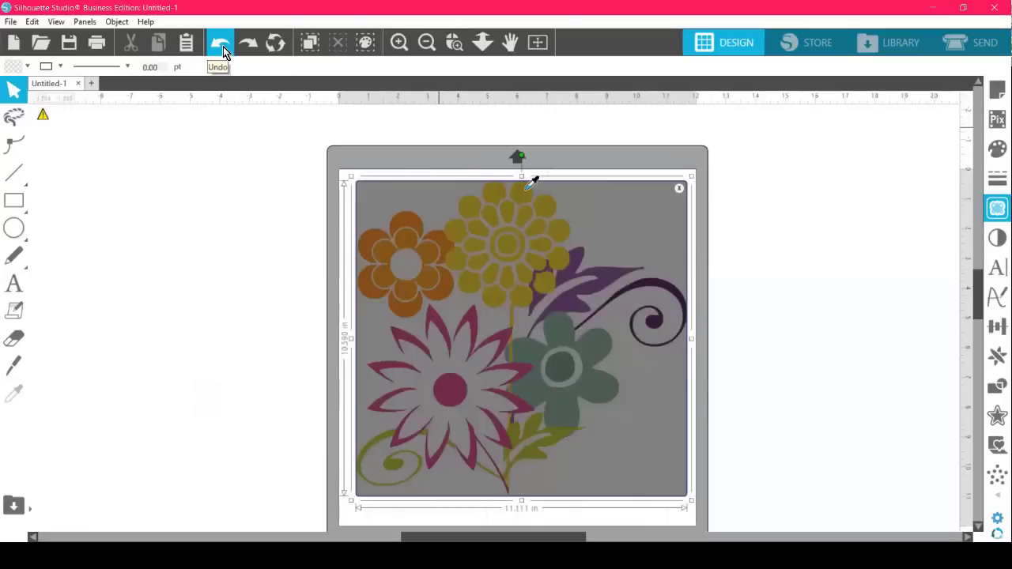
left_click(223, 47)
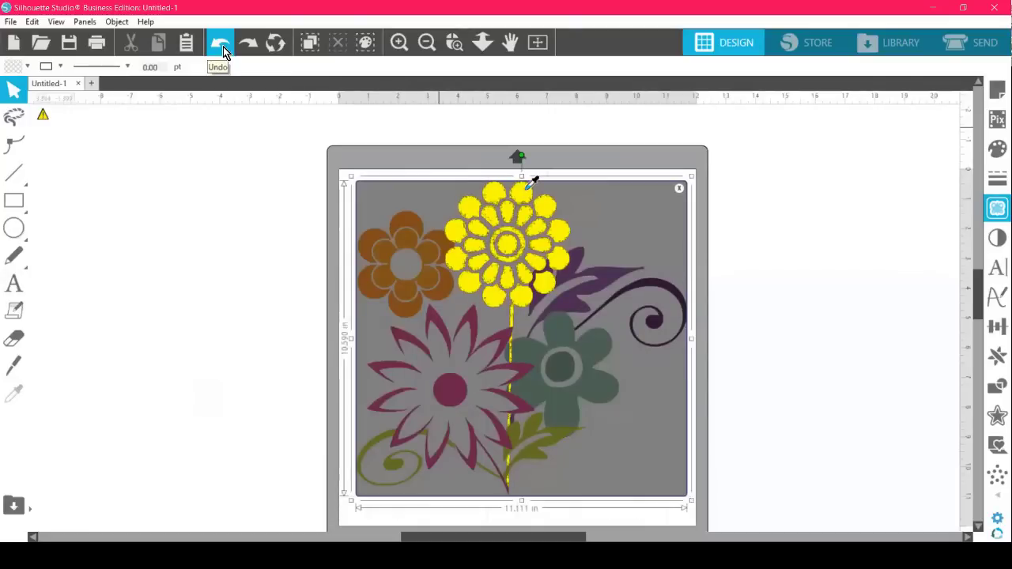
left_click(222, 47)
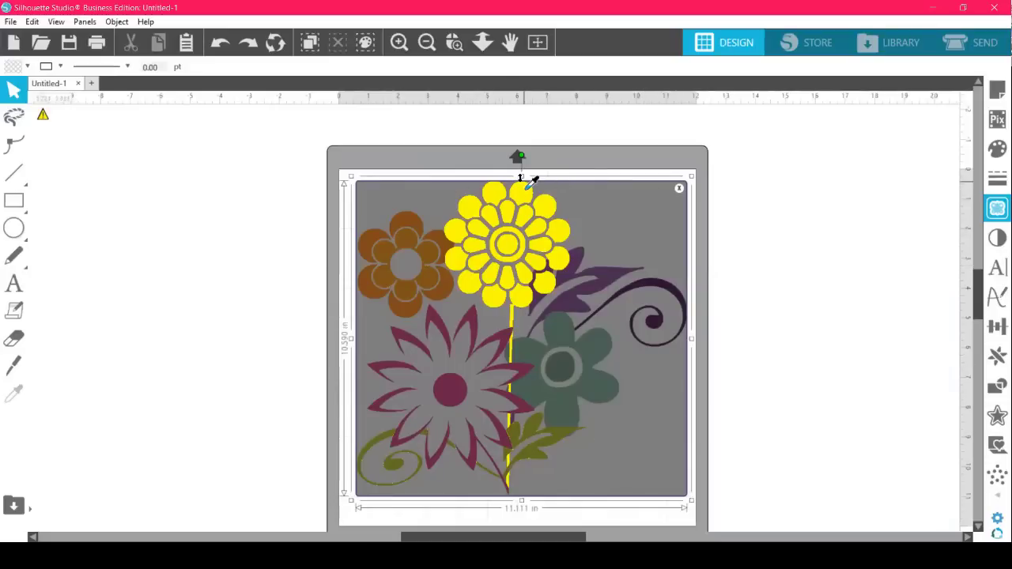
Extend the trace area above and below the flower image to about 12.5 in tall and trace the yellow areas.
left_click_drag(520, 175, 531, 136)
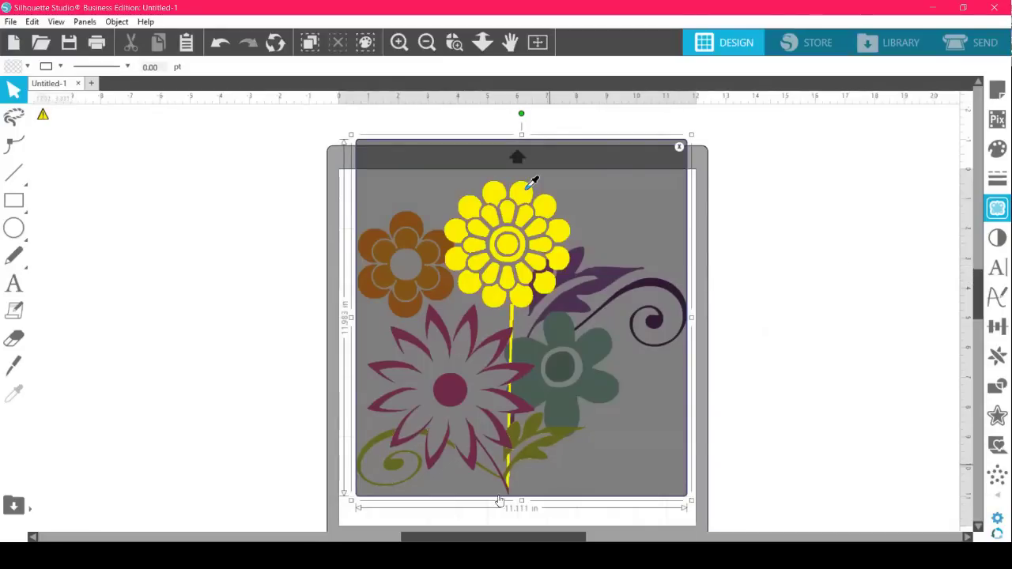
left_click_drag(522, 500, 523, 515)
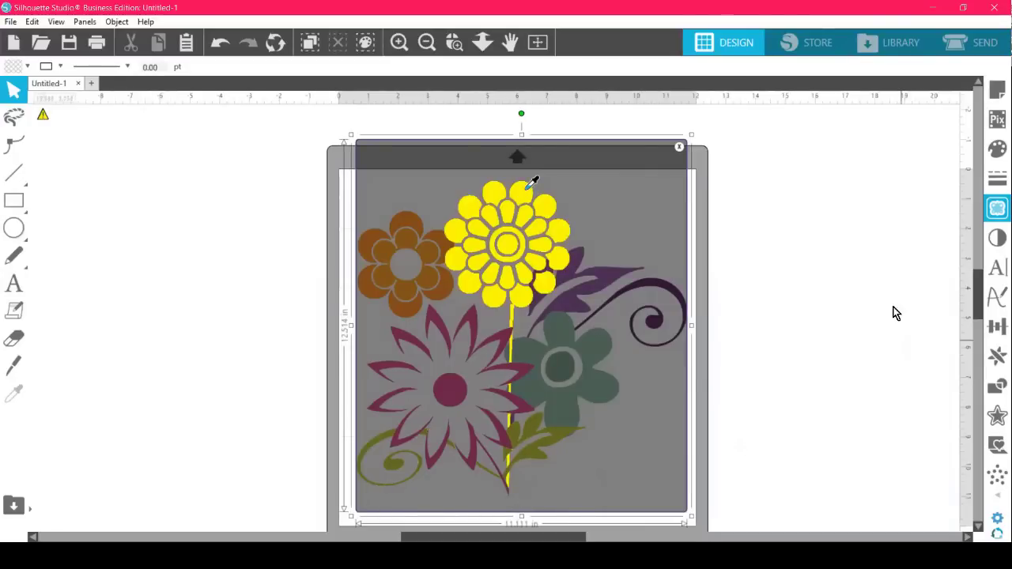
left_click(996, 212)
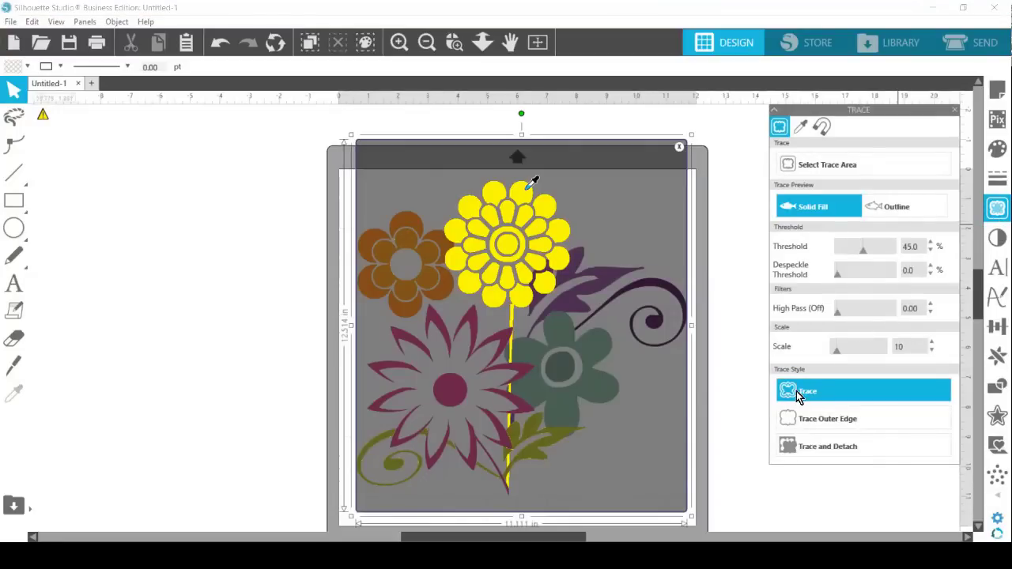
left_click(738, 294)
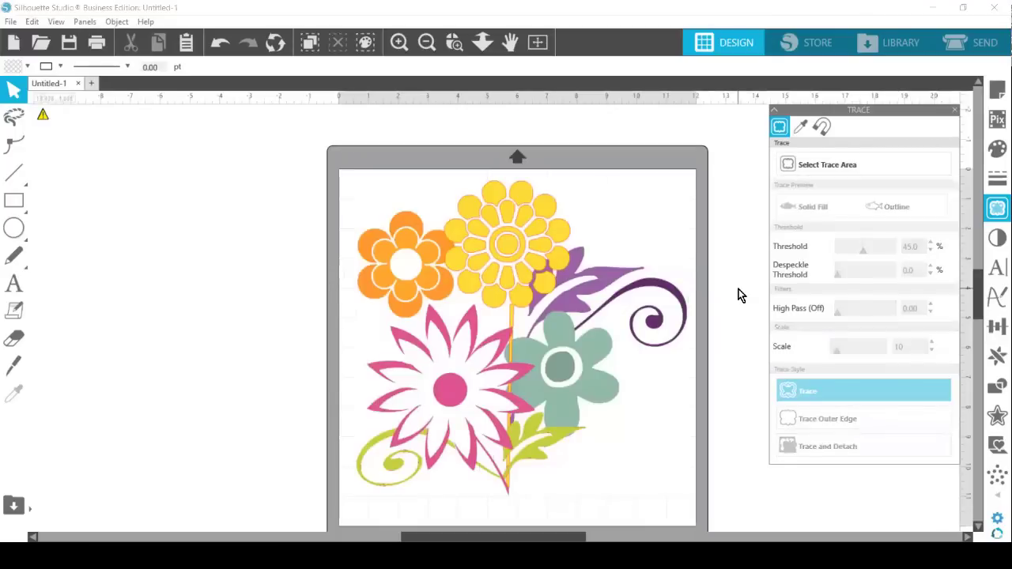
Move the flower image off the mat to check the yellow trace, and undo the move.
mouse_move(557, 243)
left_mouse_down()
mouse_move(195, 235)
mouse_move(153, 214)
left_mouse_up()
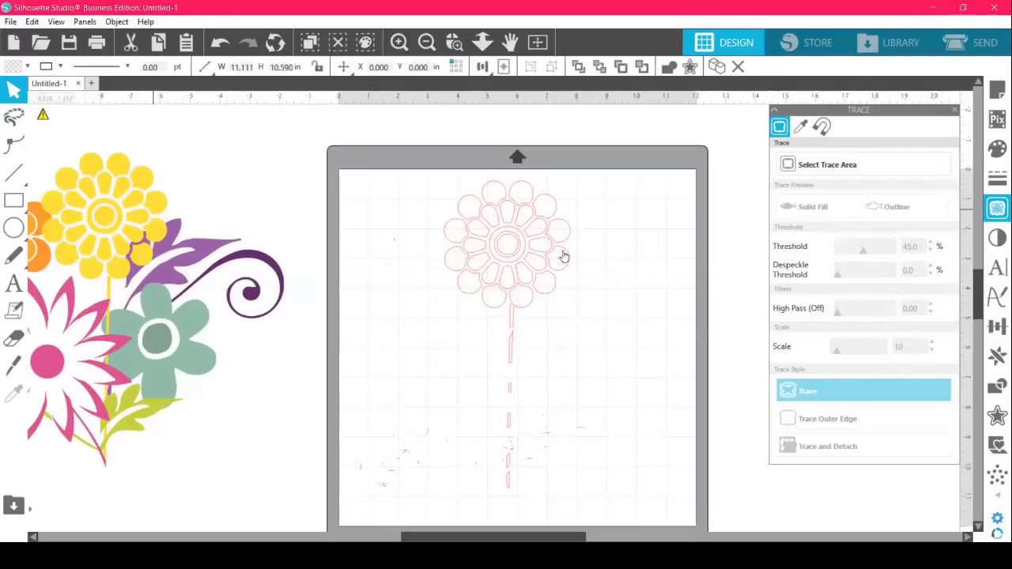
left_click_drag(205, 244, 313, 258)
left_click(581, 271)
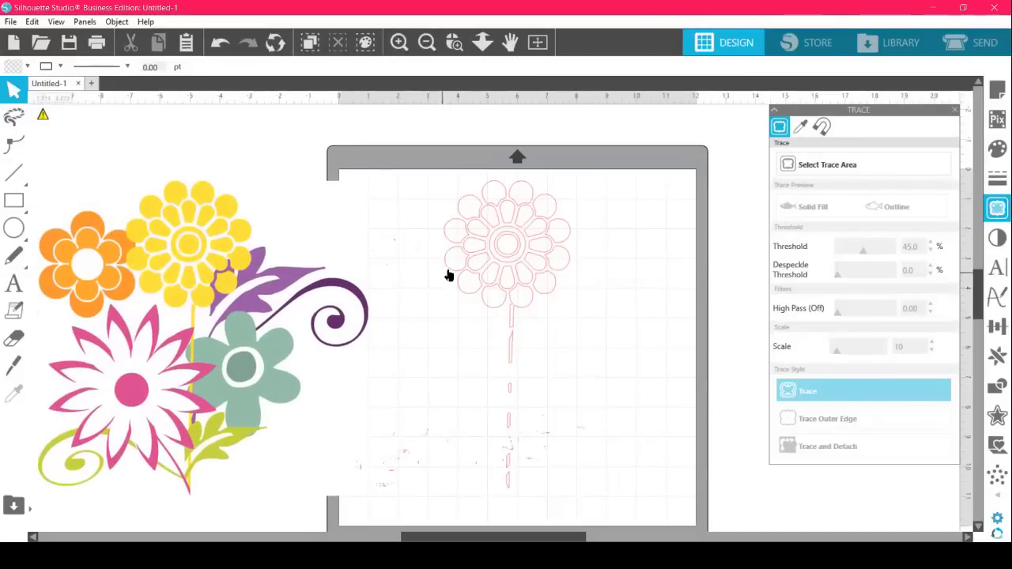
key("ctrl+z")
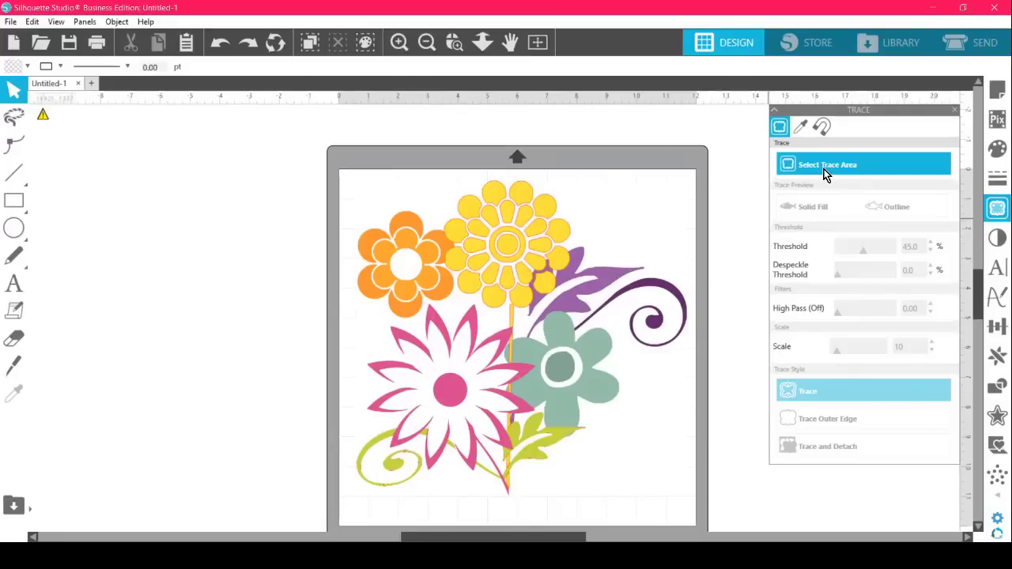
Trace the orange flower's outer petals by color, including all areas of that color, at 8% tolerance.
left_click(800, 129)
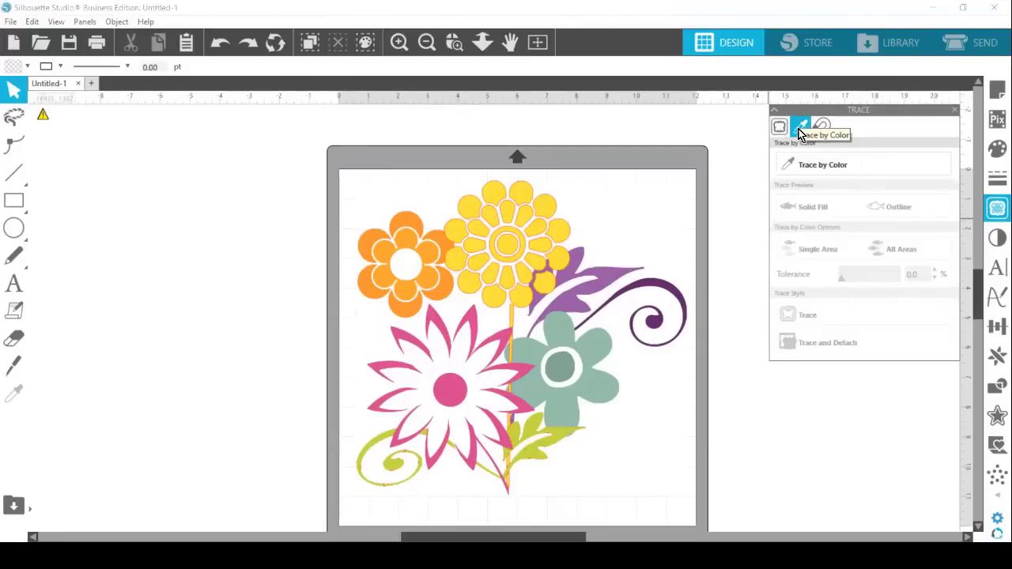
left_click(819, 164)
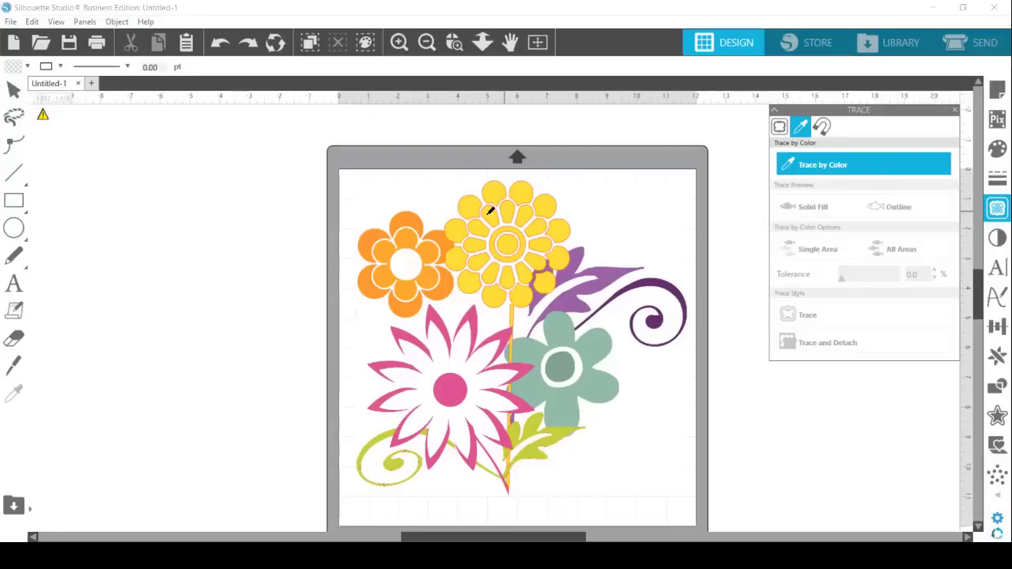
left_click(409, 224)
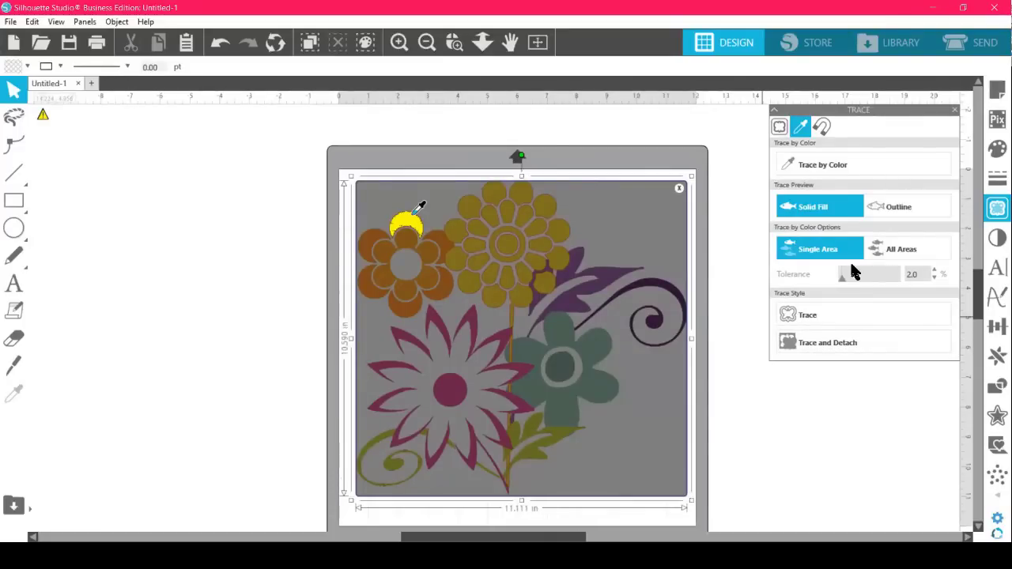
left_click(900, 247)
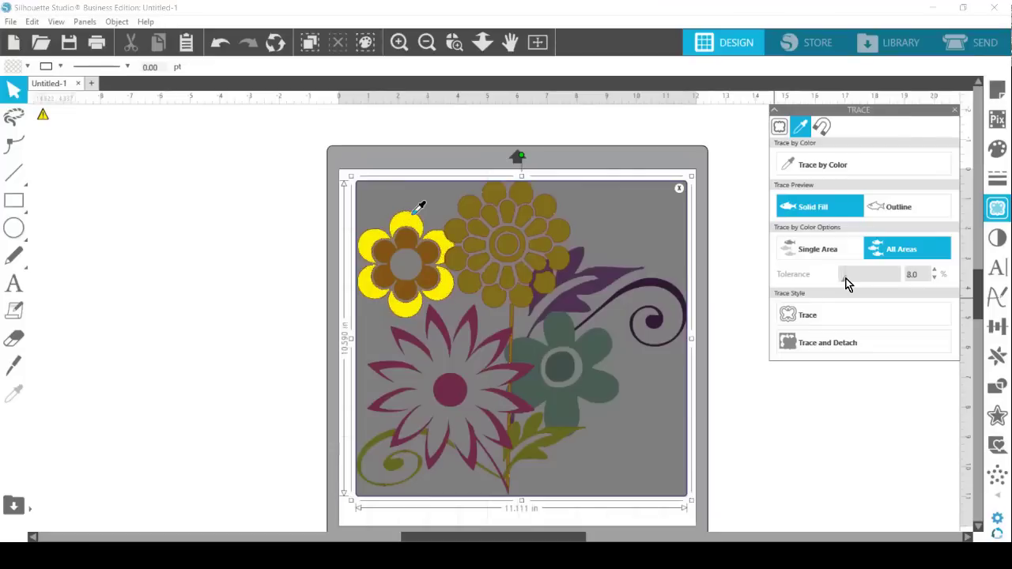
left_click_drag(848, 278, 845, 278)
left_click(837, 315)
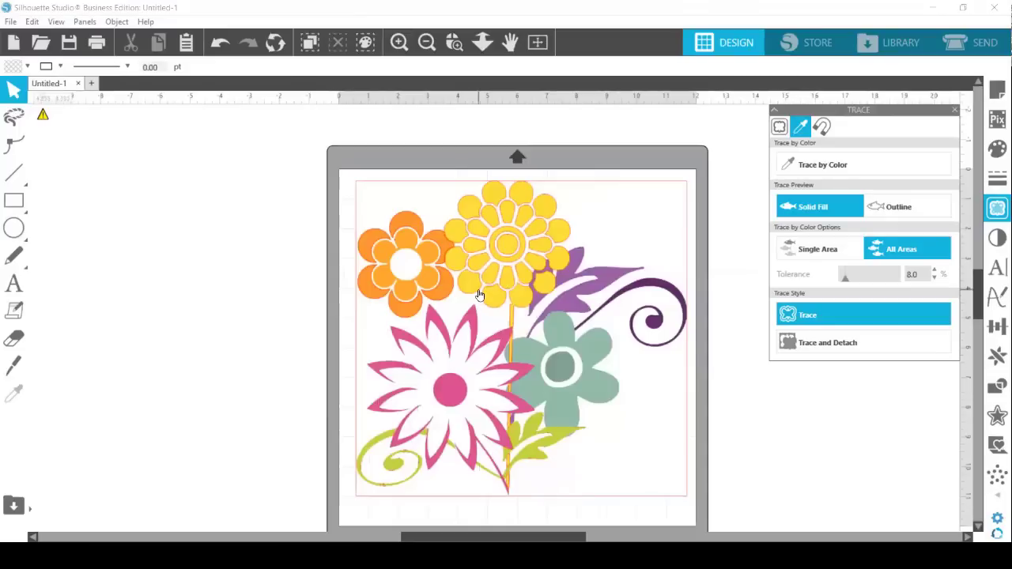
Move the yellow flower's traced outlines off the mat to its left and the flower image off to its right.
left_click_drag(479, 294, 131, 321)
left_click(395, 269)
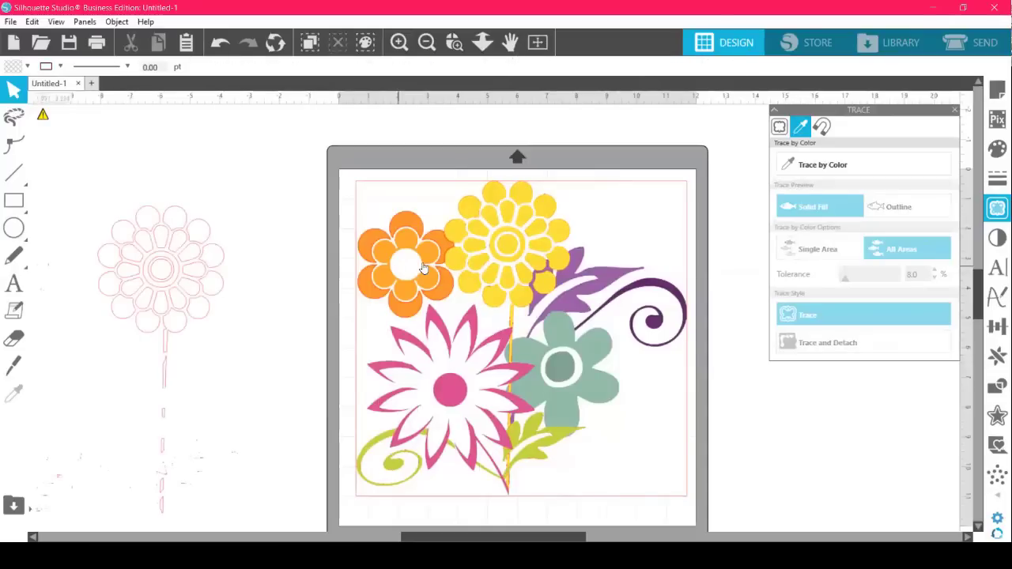
mouse_move(485, 268)
left_mouse_down()
mouse_move(571, 261)
mouse_move(645, 270)
mouse_move(774, 368)
mouse_move(985, 375)
left_mouse_up()
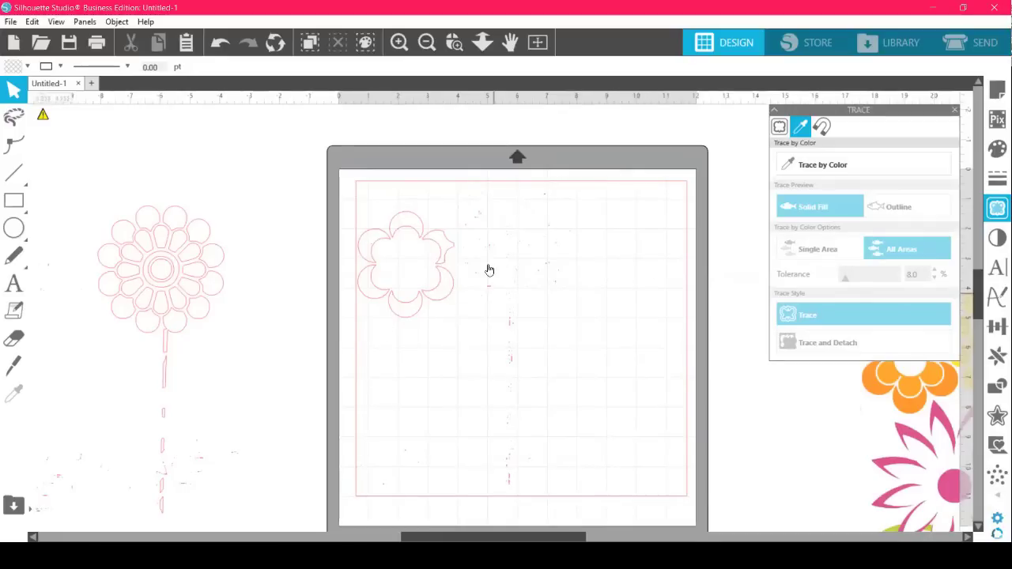
Fill the orange flower's traced outlines with orange to check them, and delete that trace from the mat.
left_click(411, 227)
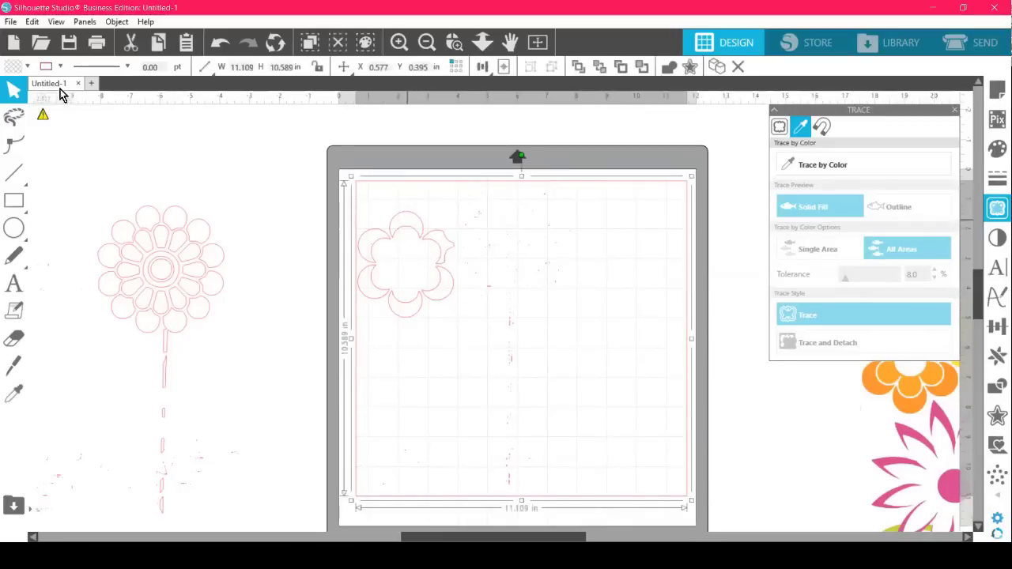
left_click(8, 68)
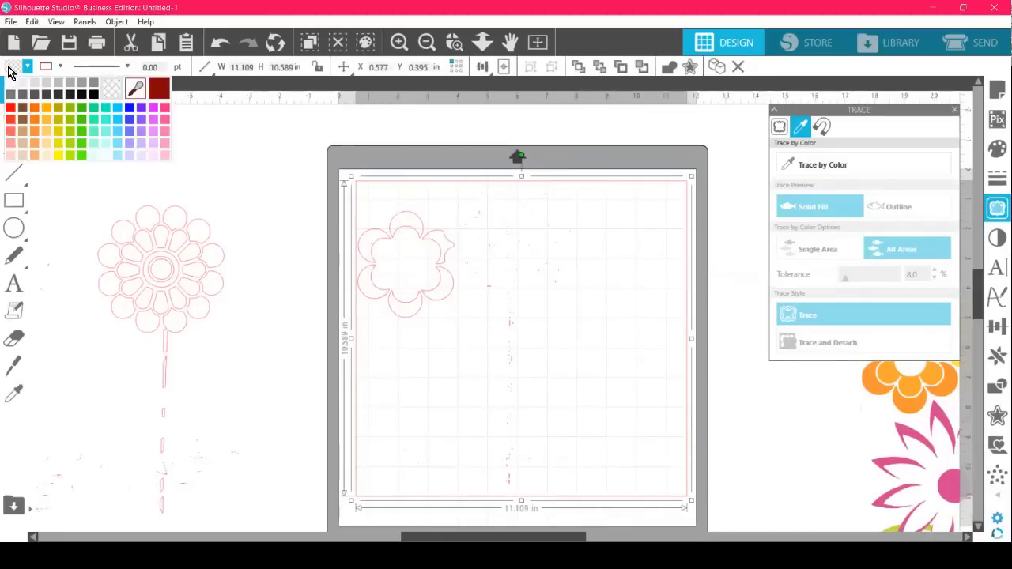
left_click(46, 110)
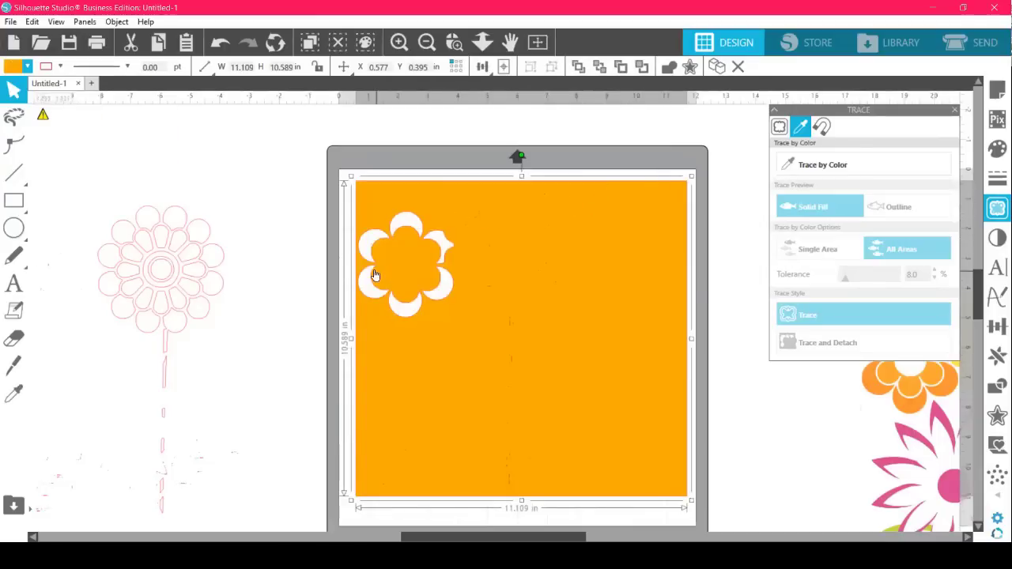
left_click_drag(457, 278, 459, 277)
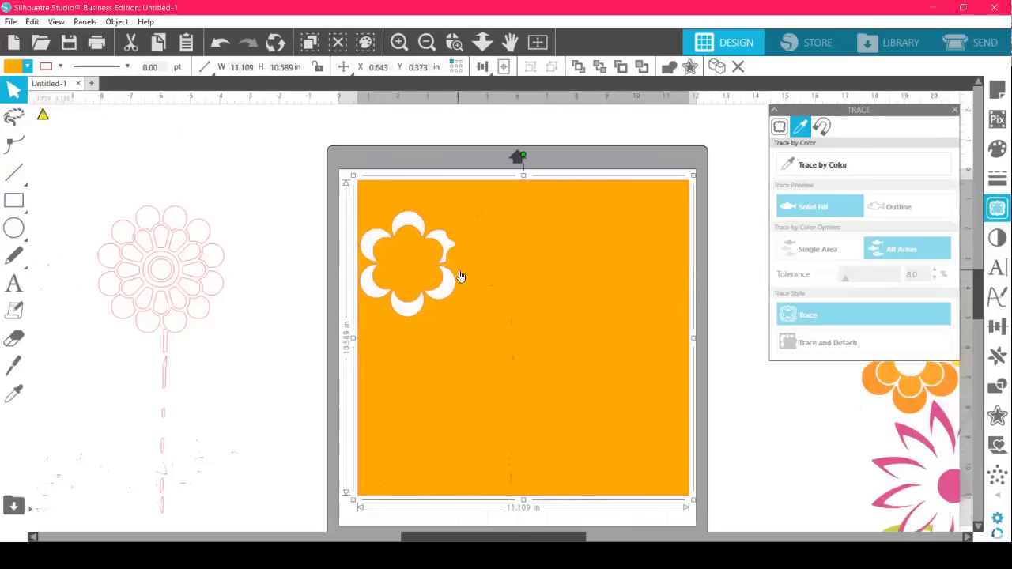
key("Delete")
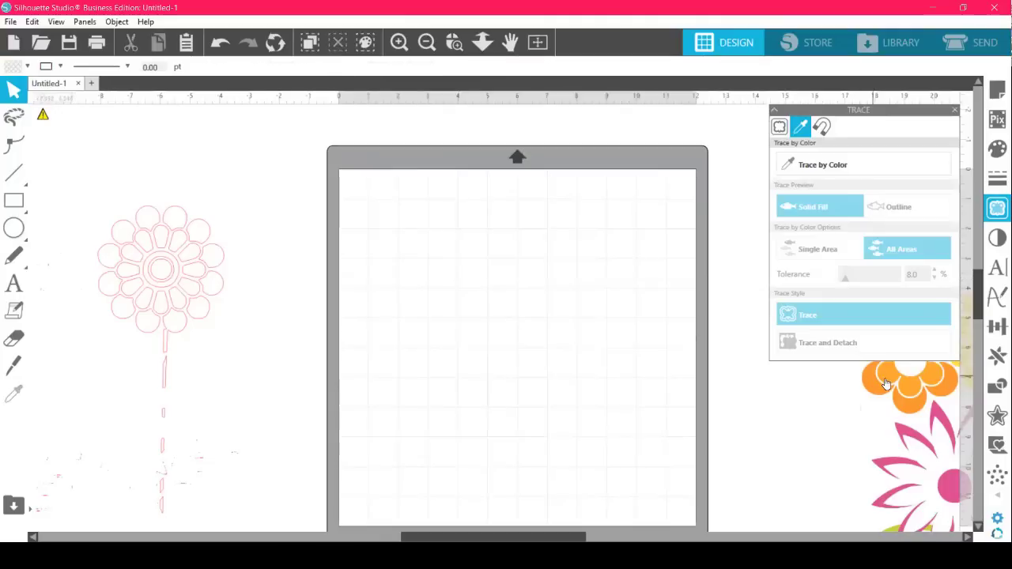
Move the flower image back onto the mat and sample the orange outer petals for a color trace covering all areas.
left_click_drag(885, 384, 387, 293)
left_click(384, 281)
left_click(738, 158)
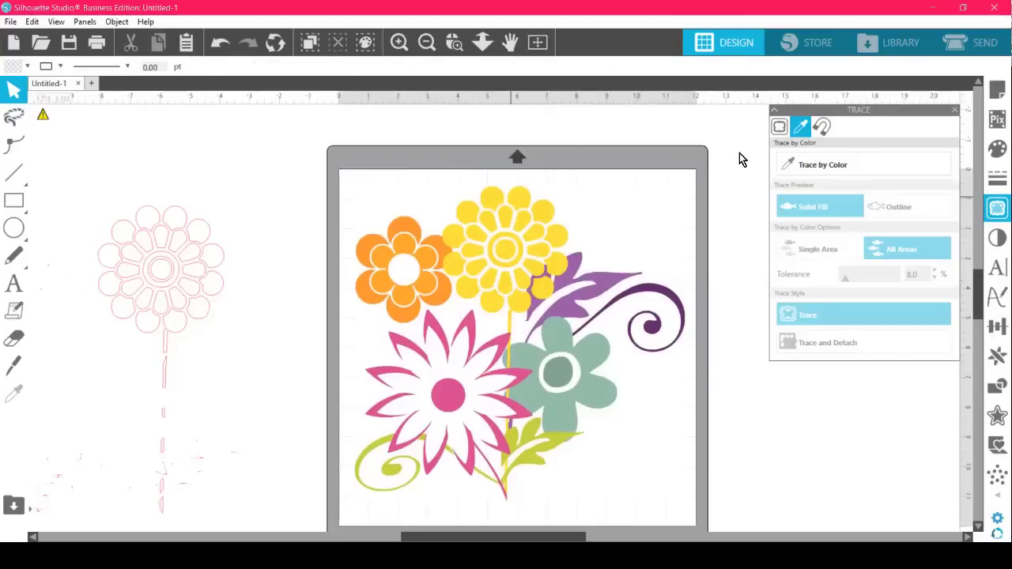
left_click(826, 168)
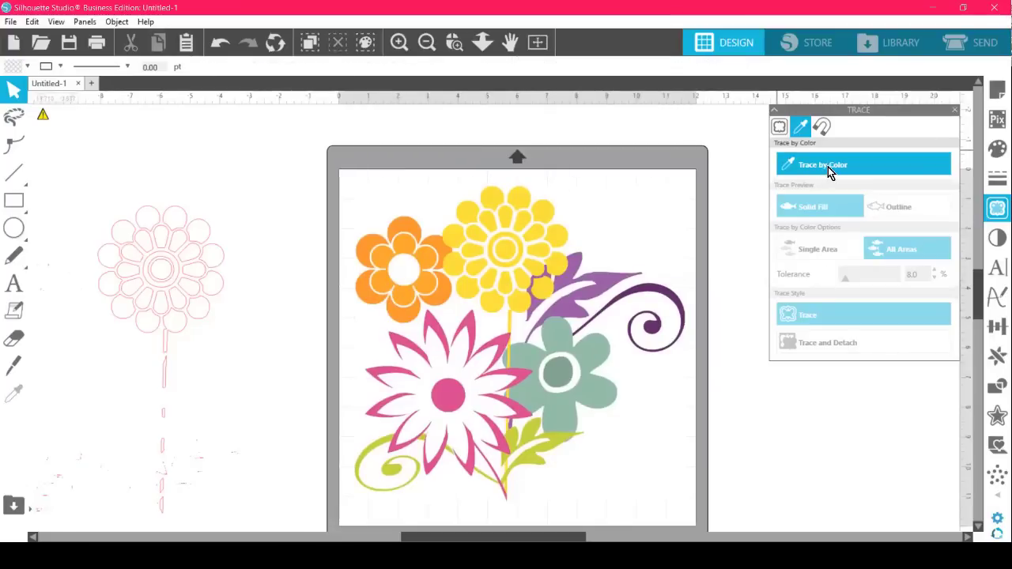
left_click(406, 232)
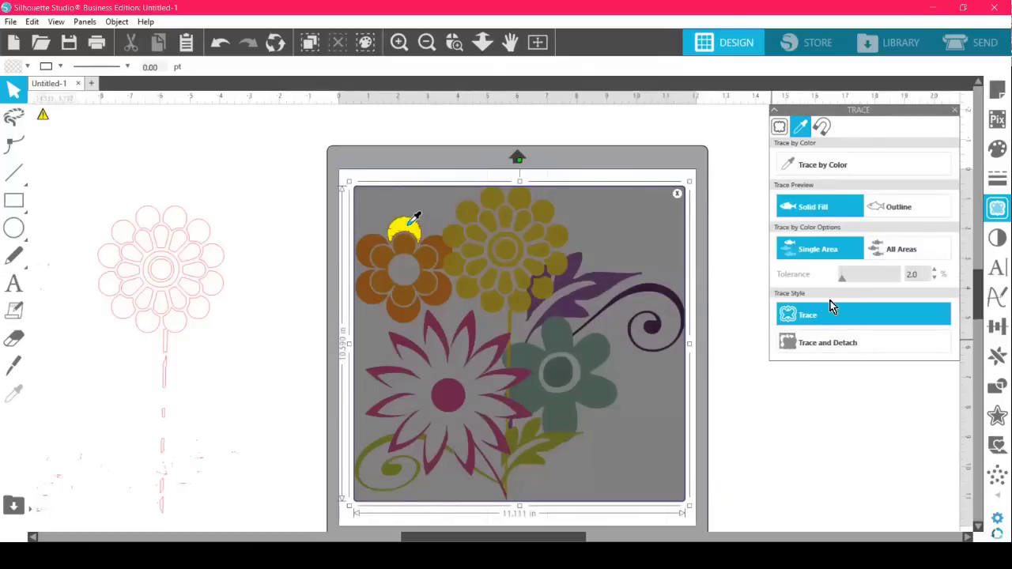
left_click(905, 251)
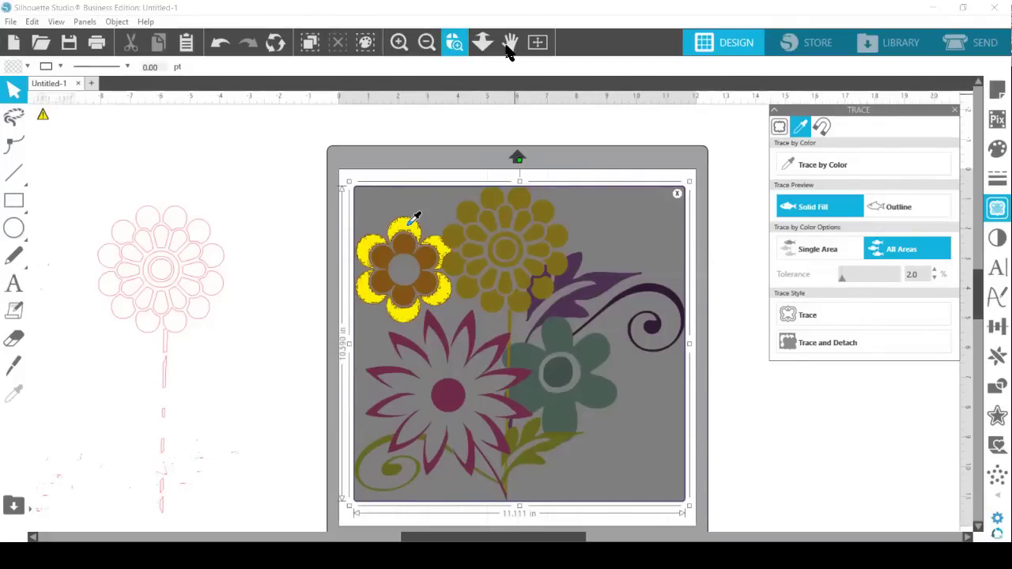
Raise the color trace tolerance to 9% so the orange outer petals are covered solidly.
left_click_drag(415, 243, 445, 276)
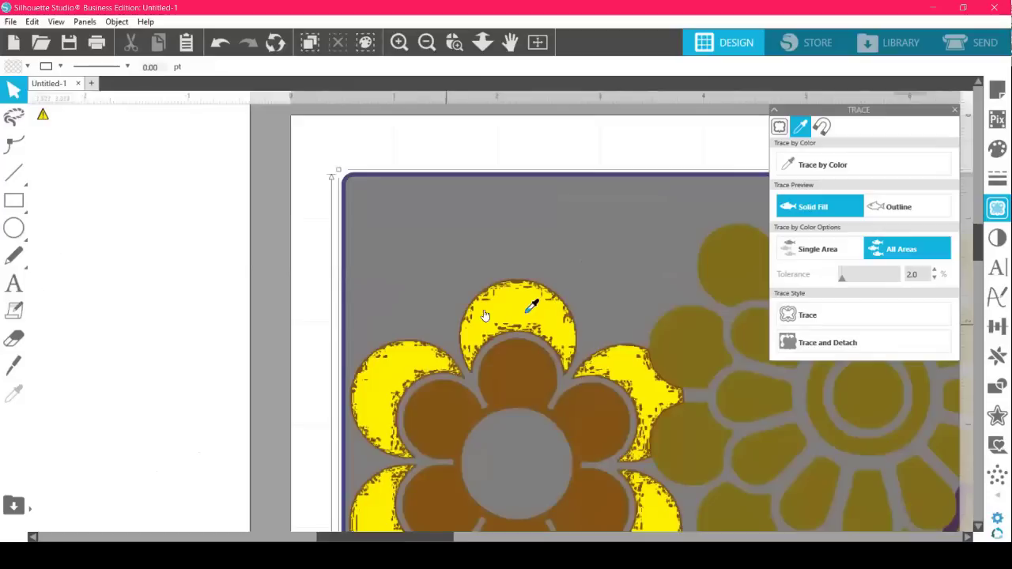
left_click(846, 282)
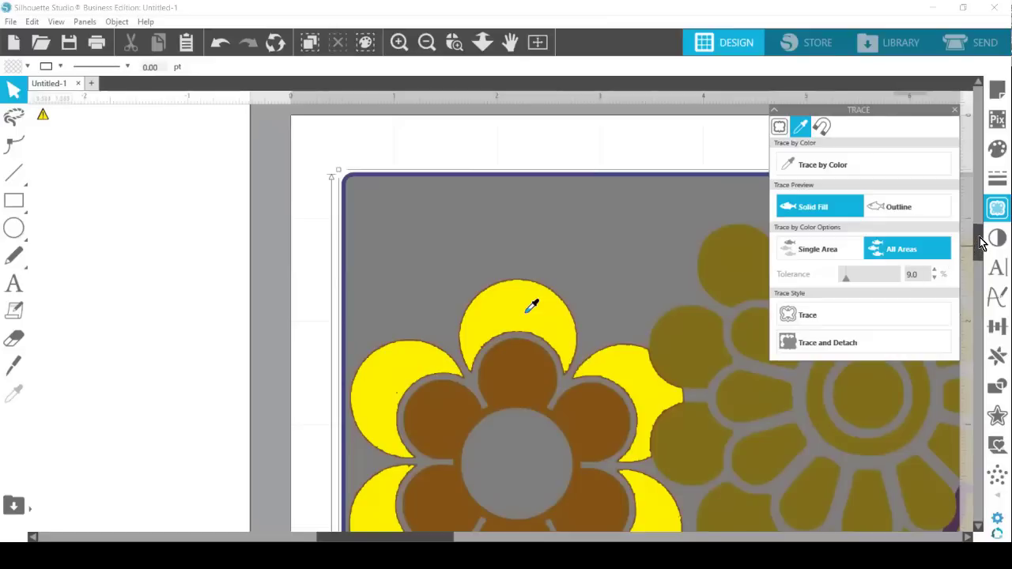
left_click_drag(980, 243, 980, 274)
left_click(427, 43)
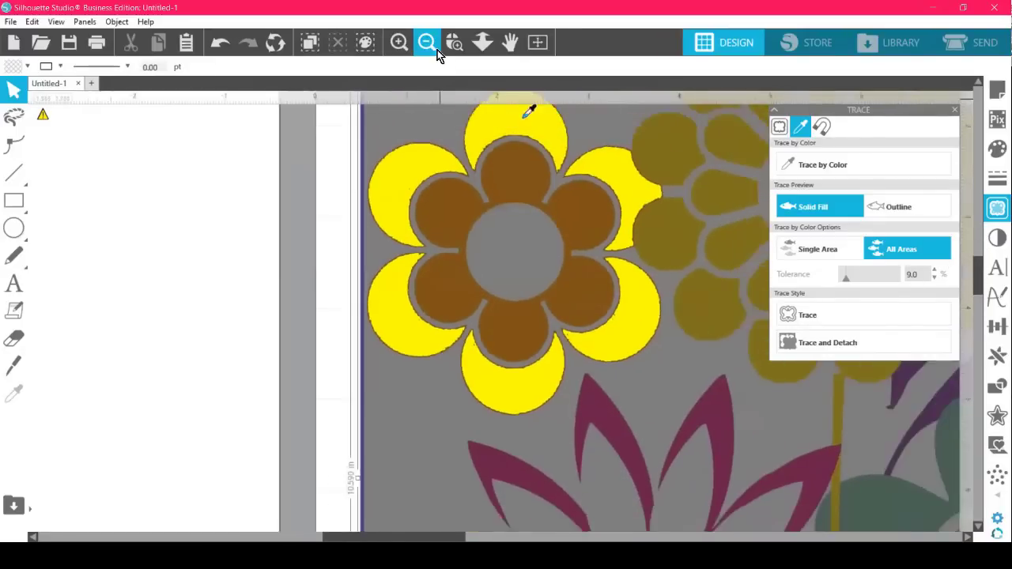
left_click(427, 43)
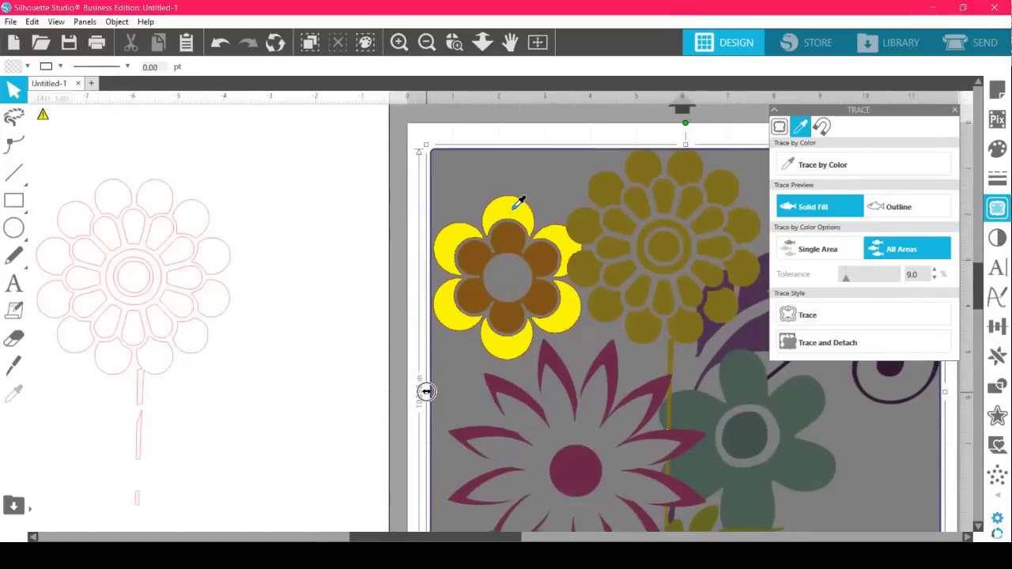
Extend the trace area beyond the flower image's left side and trace the orange outer petals.
left_click_drag(427, 397, 393, 392)
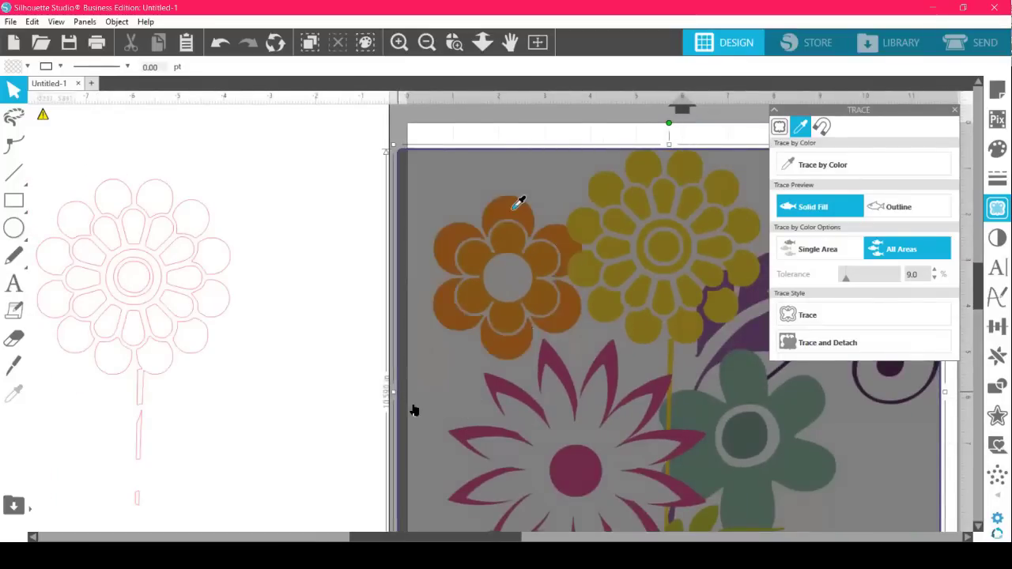
left_click(918, 166)
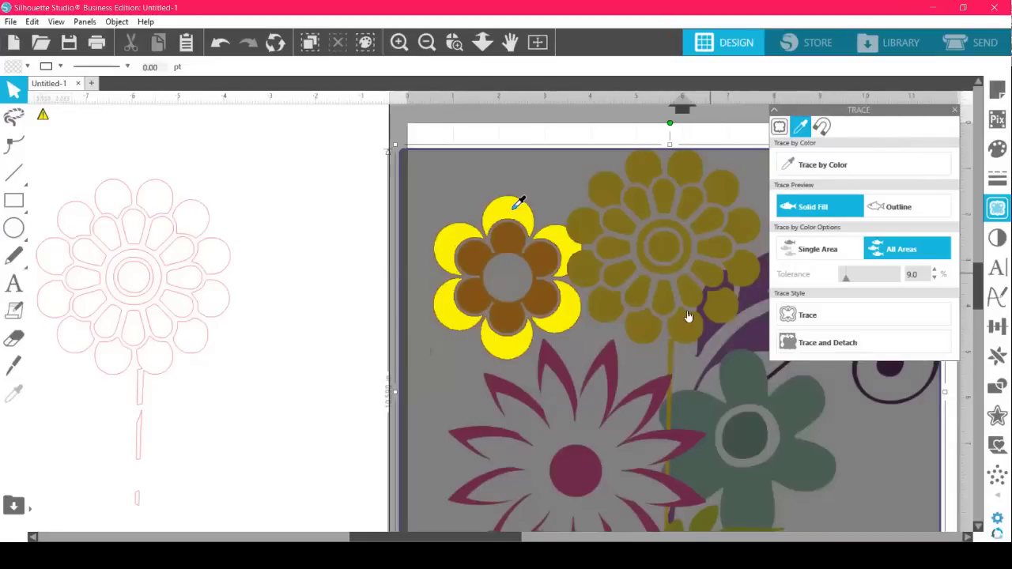
left_click(823, 316)
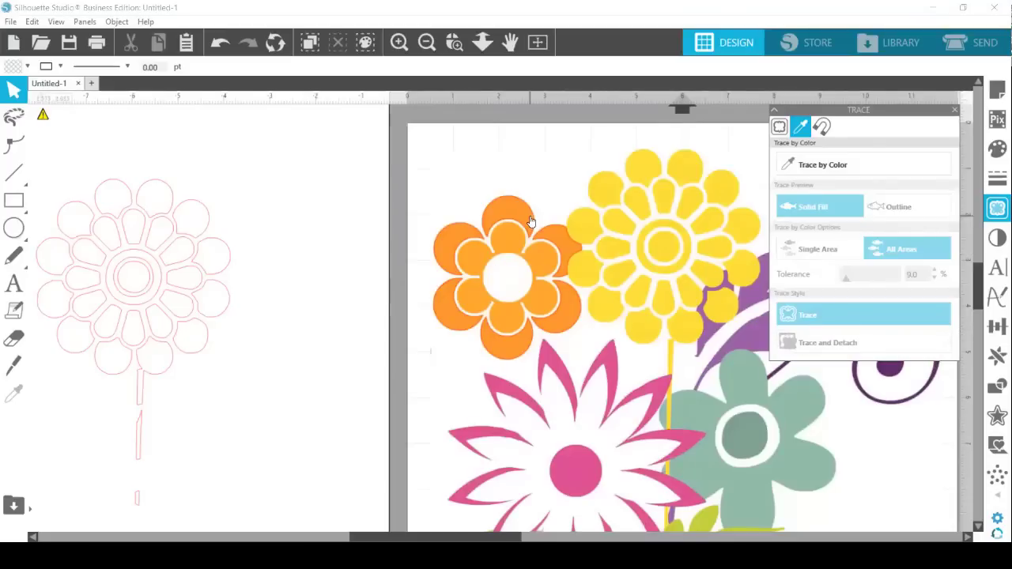
Move the flower image down and to the right, clear of the traced orange petal outlines.
left_click_drag(530, 251, 286, 564)
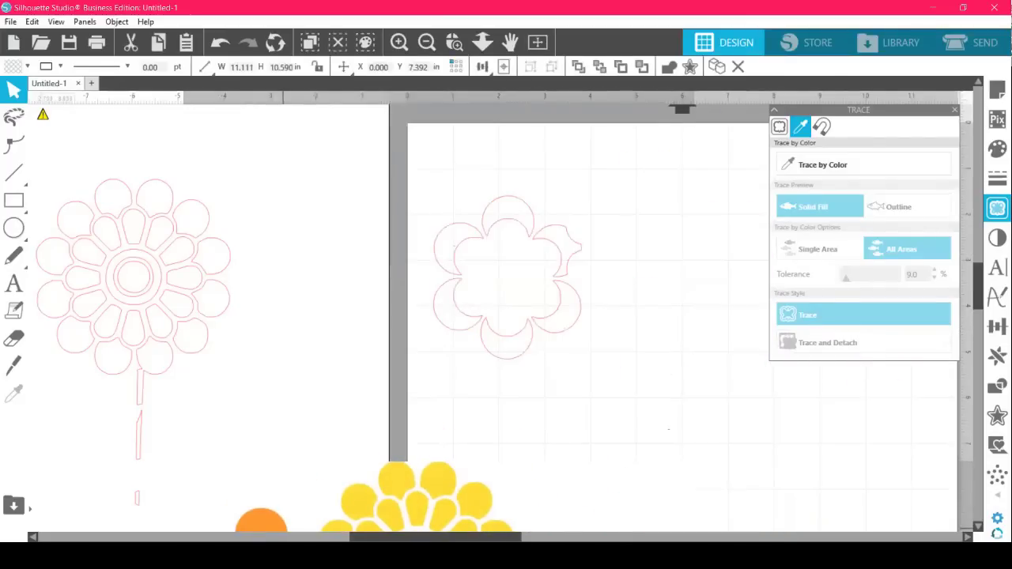
mouse_move(452, 476)
left_mouse_down()
mouse_move(641, 294)
mouse_move(703, 197)
mouse_move(706, 163)
mouse_move(687, 174)
mouse_move(651, 431)
left_mouse_up()
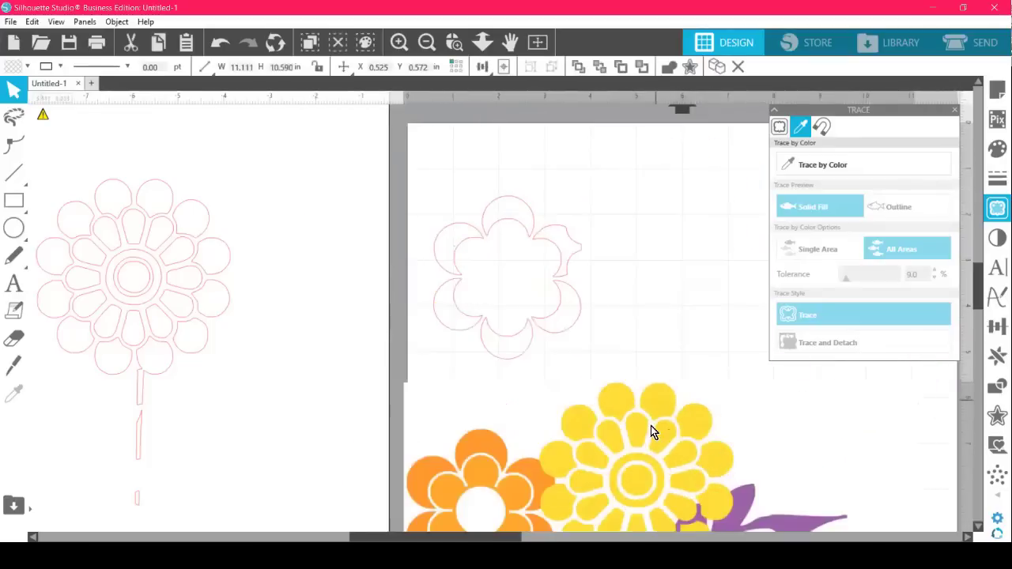
left_click(572, 339)
left_click(569, 332)
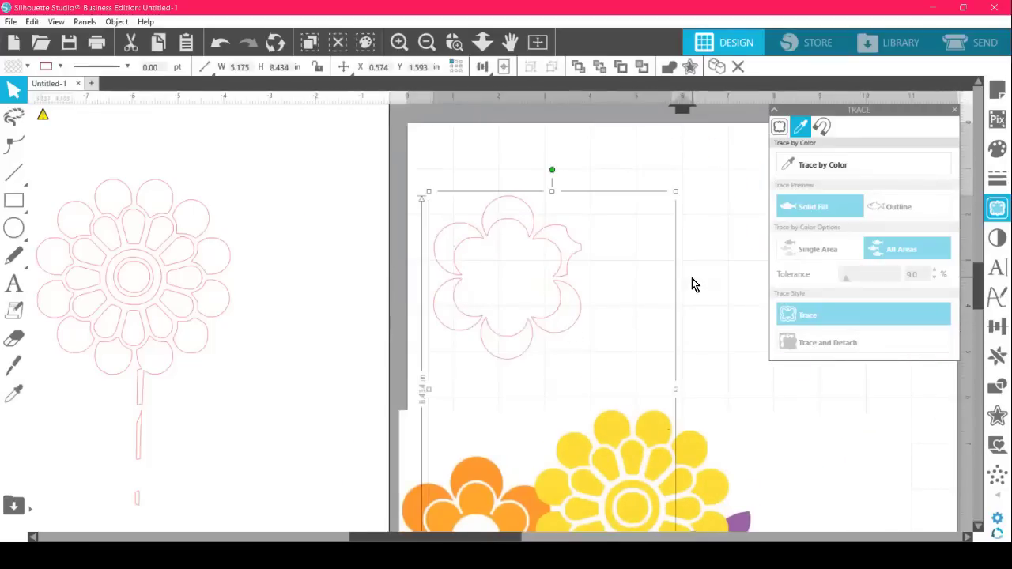
left_click(504, 210)
left_click(506, 208)
left_click_drag(685, 481, 976, 391)
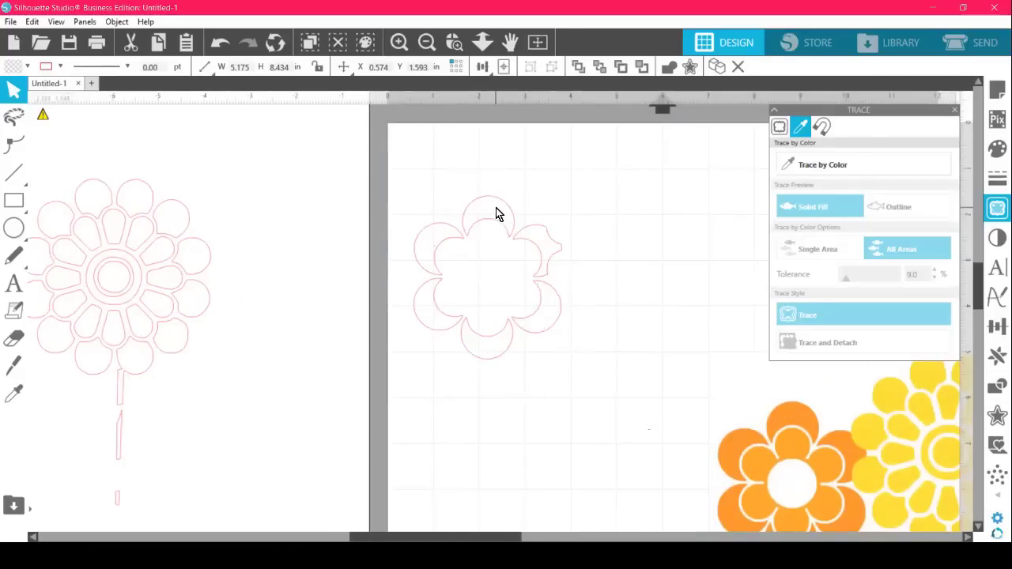
Release the compound path of the traced orange petals to separate the individual shapes.
left_click(494, 210)
left_click(495, 201)
right_click(495, 201)
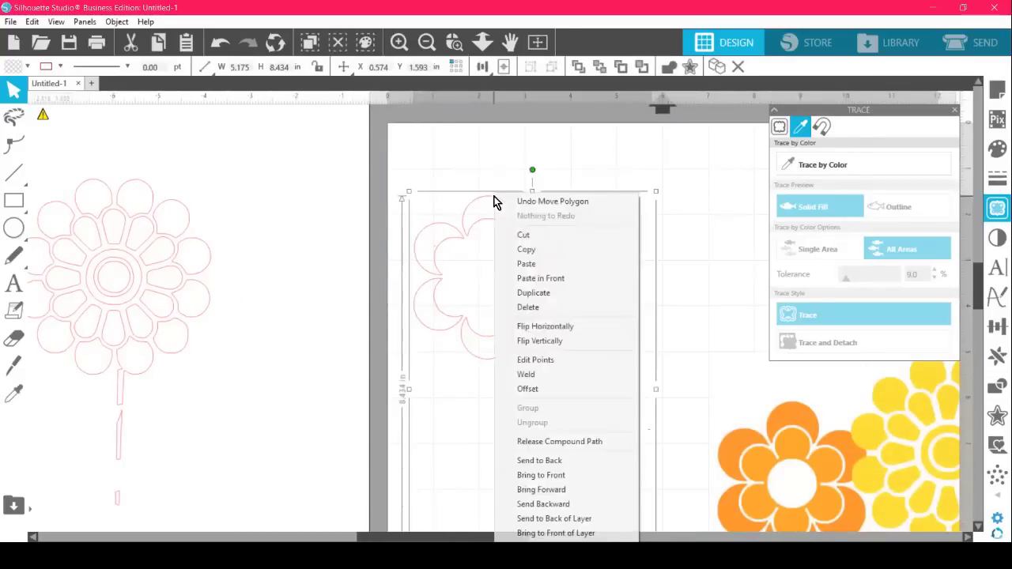
left_click(531, 443)
left_click(321, 394)
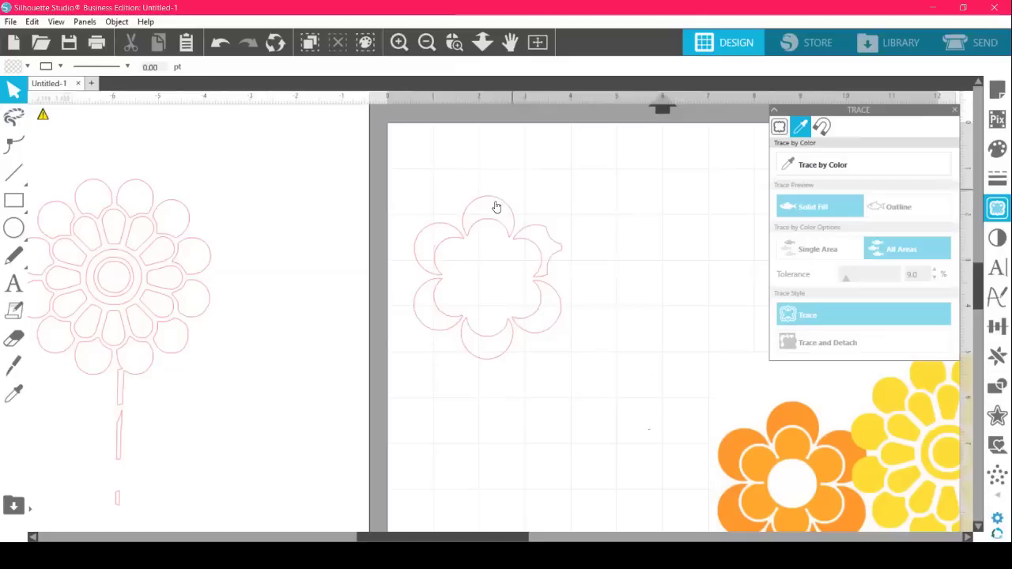
Select all six traced outer petals of the orange flower and fill them with orange.
left_click(496, 204)
left_click_drag(400, 180, 572, 357)
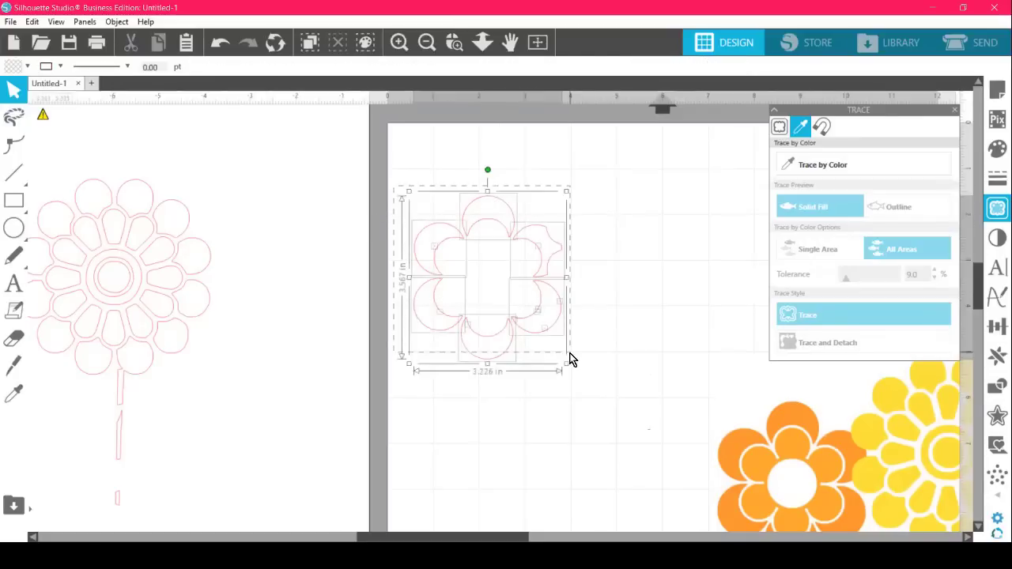
left_click(12, 67)
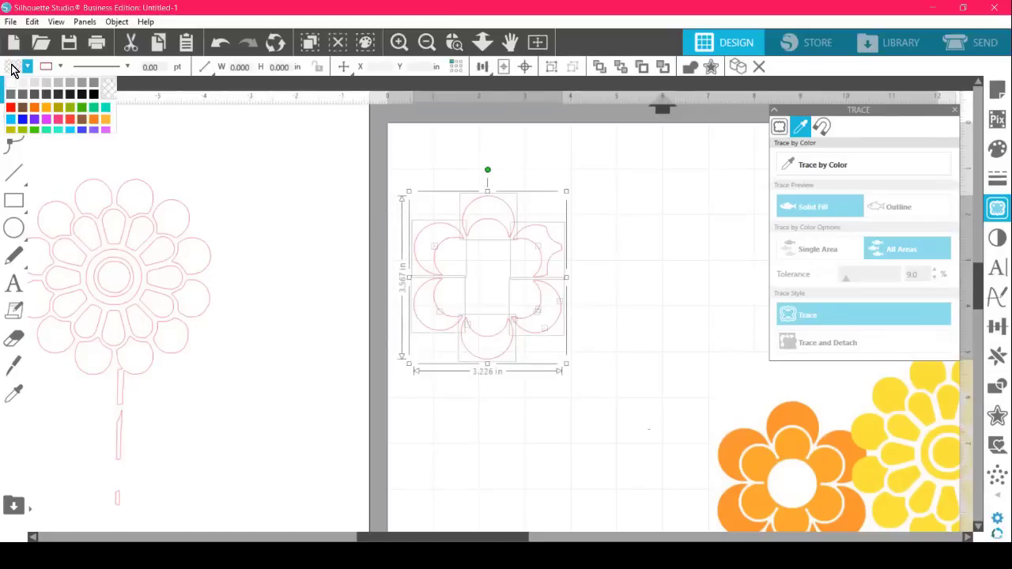
left_click(51, 111)
left_click(621, 413)
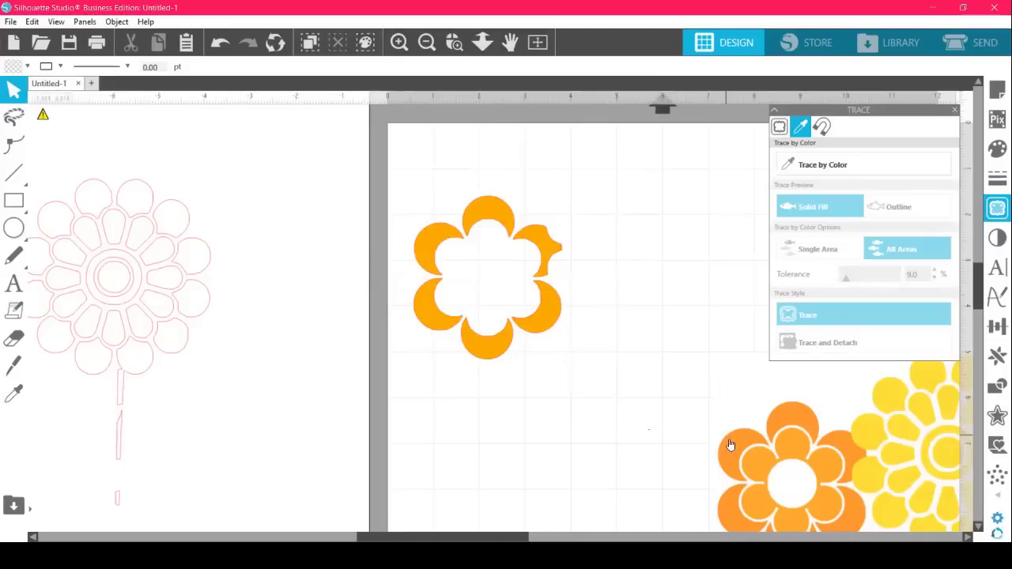
Reposition the flower image and move the notched orange petal off the mat onto the yellow flower's outlines.
left_click_drag(729, 443, 233, 208)
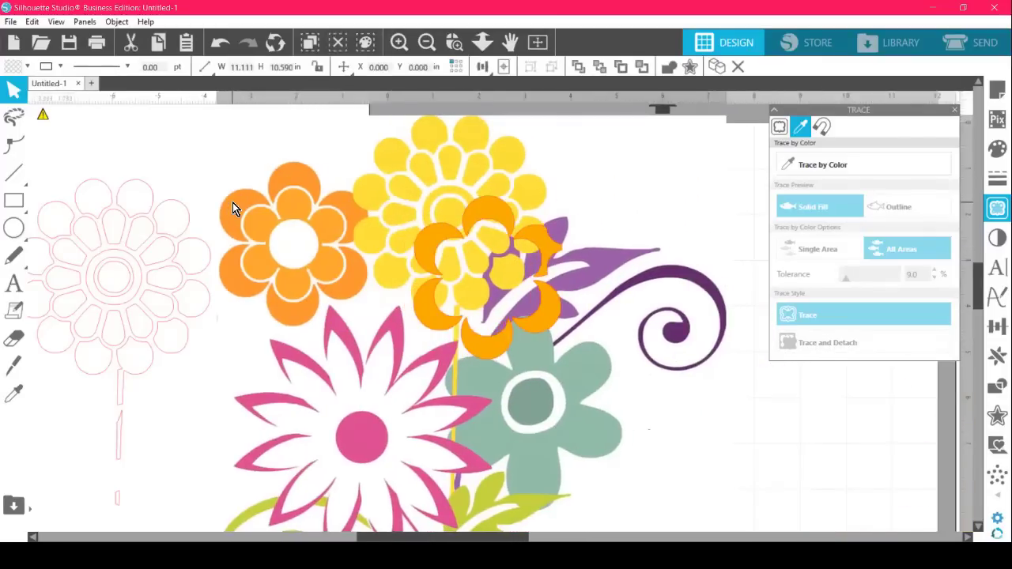
left_click(492, 252)
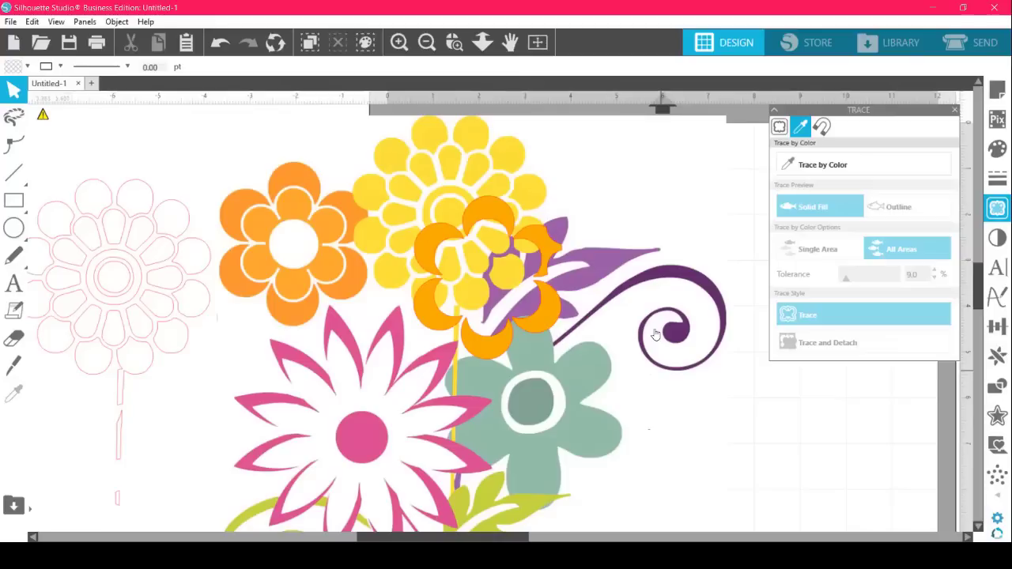
left_click_drag(539, 234, 200, 273)
Delete the remaining orange petals on the mat, the yellow flower's traced outlines and the separated petal.
left_click_drag(402, 190, 346, 195)
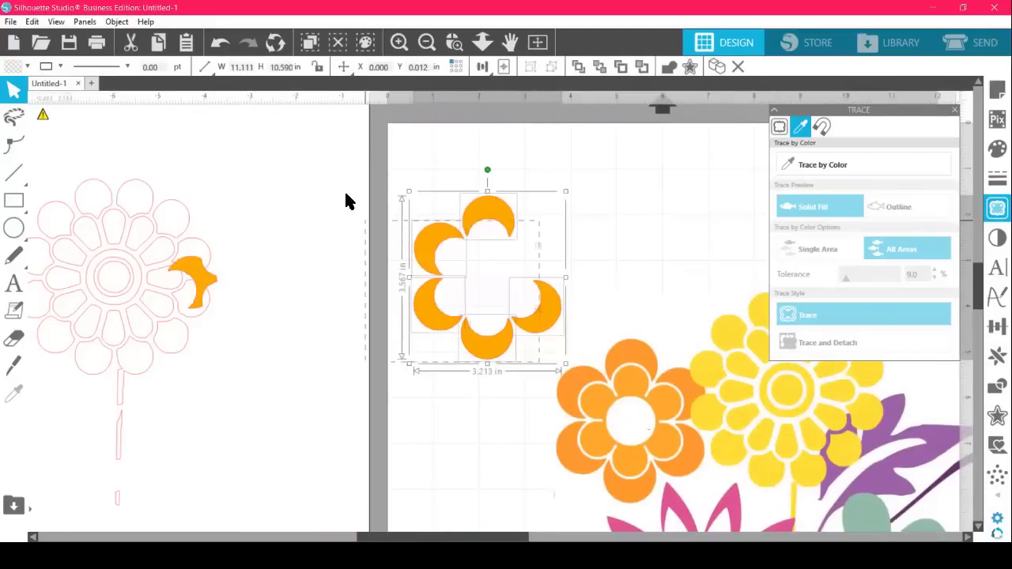
key("Delete")
left_click_drag(213, 466, 63, 221)
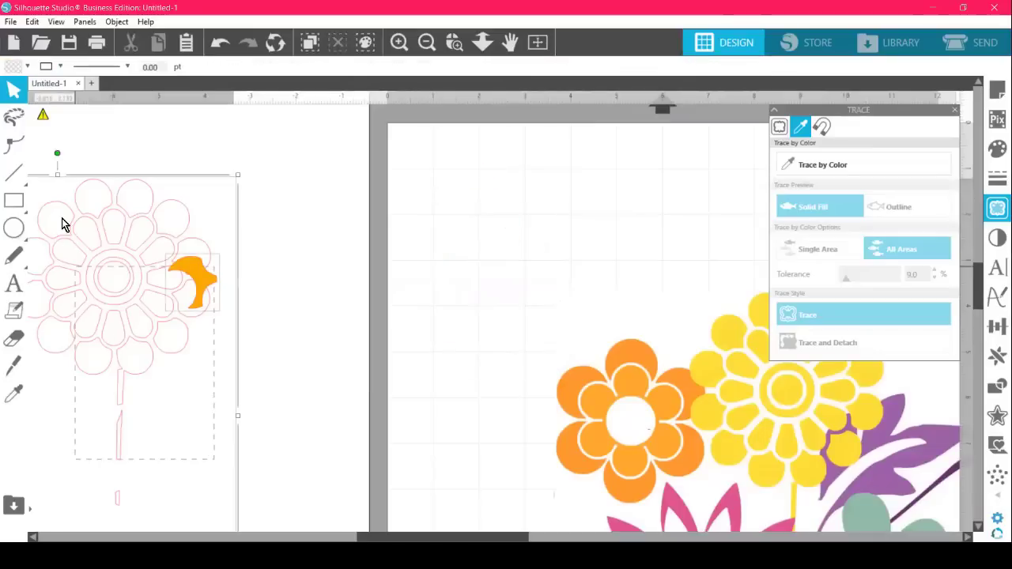
key("Delete")
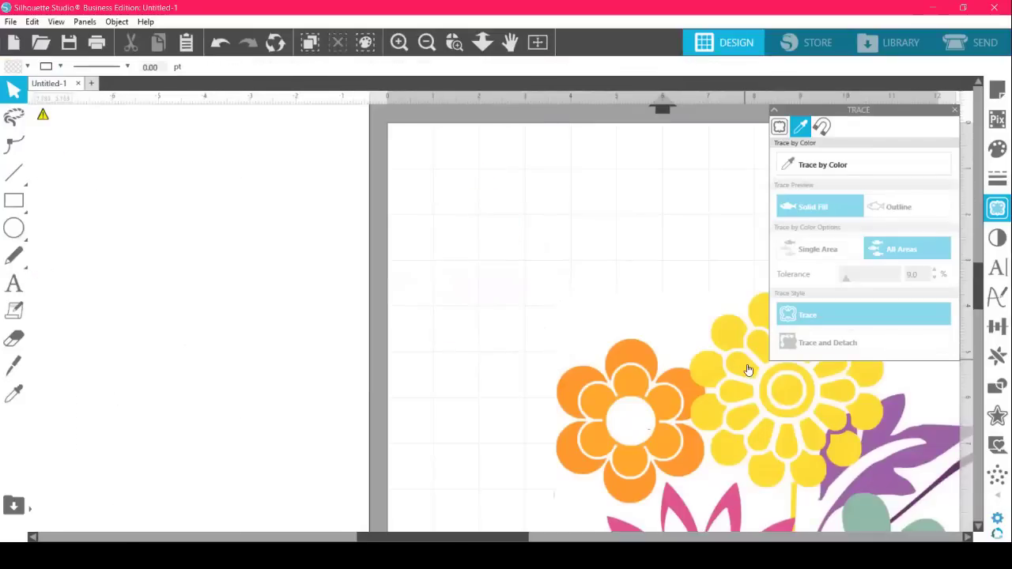
Move the flower image back onto the mat and shift the trace settings clear of the artwork.
mouse_move(644, 356)
left_mouse_down()
mouse_move(486, 253)
mouse_move(489, 227)
left_mouse_up()
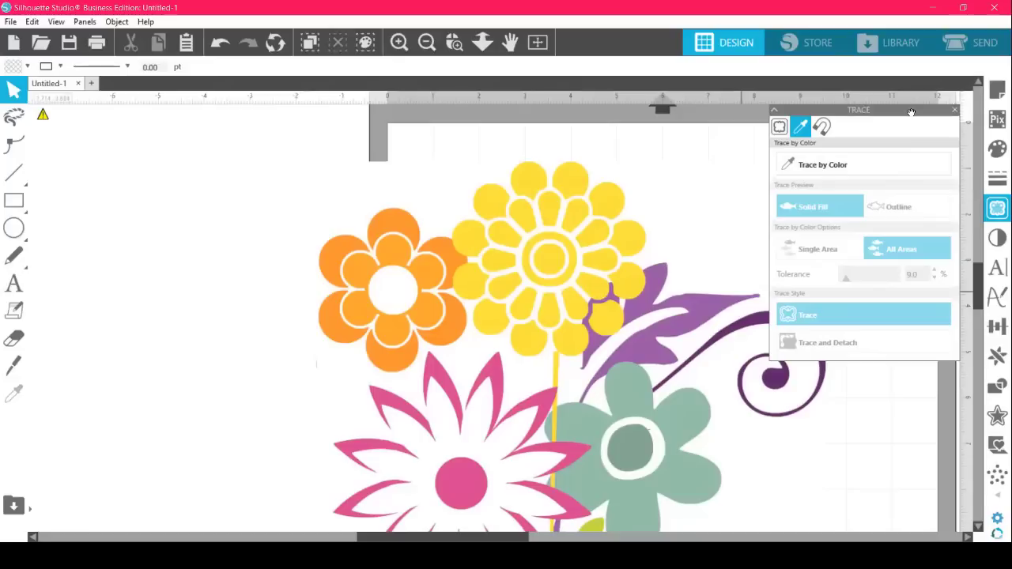
left_click_drag(911, 112, 220, 212)
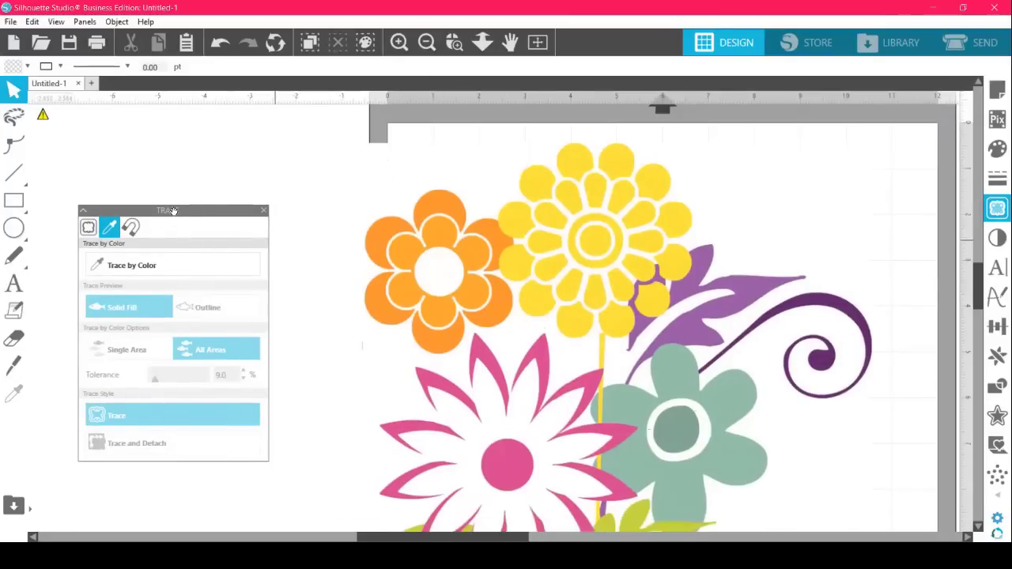
left_click_drag(174, 211, 216, 177)
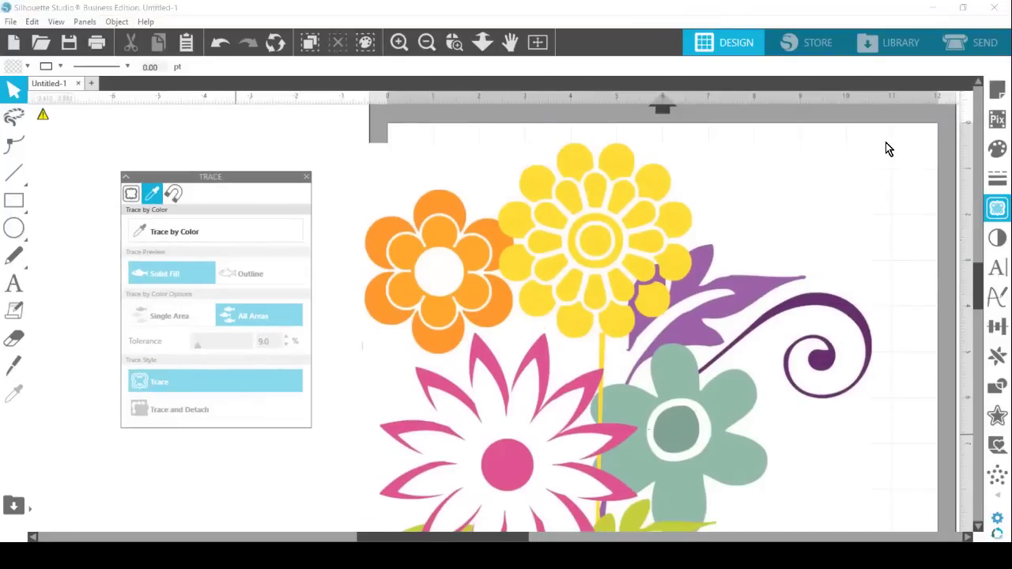
Close and reopen the trace settings to reset them for a new trace.
left_click(857, 75)
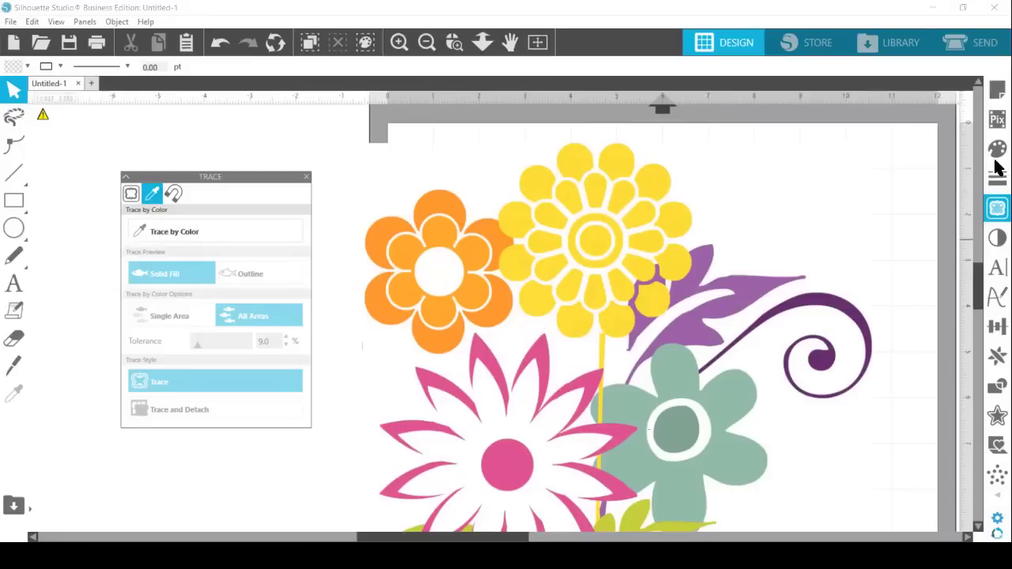
left_click(996, 212)
left_click(995, 211)
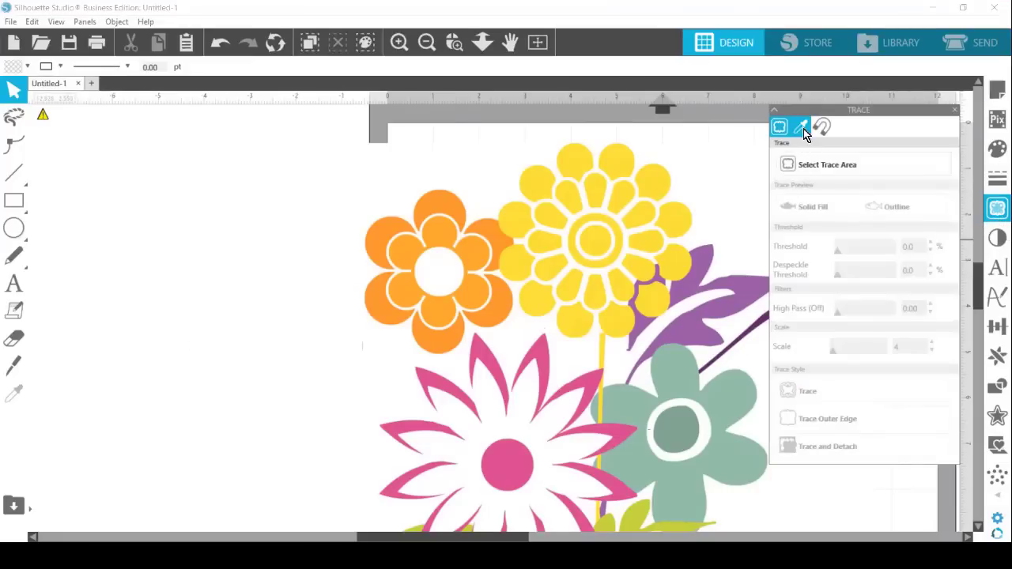
Pick the dark purple swirl's color for a trace by color and move the trace settings clear of the swirl.
left_click(801, 128)
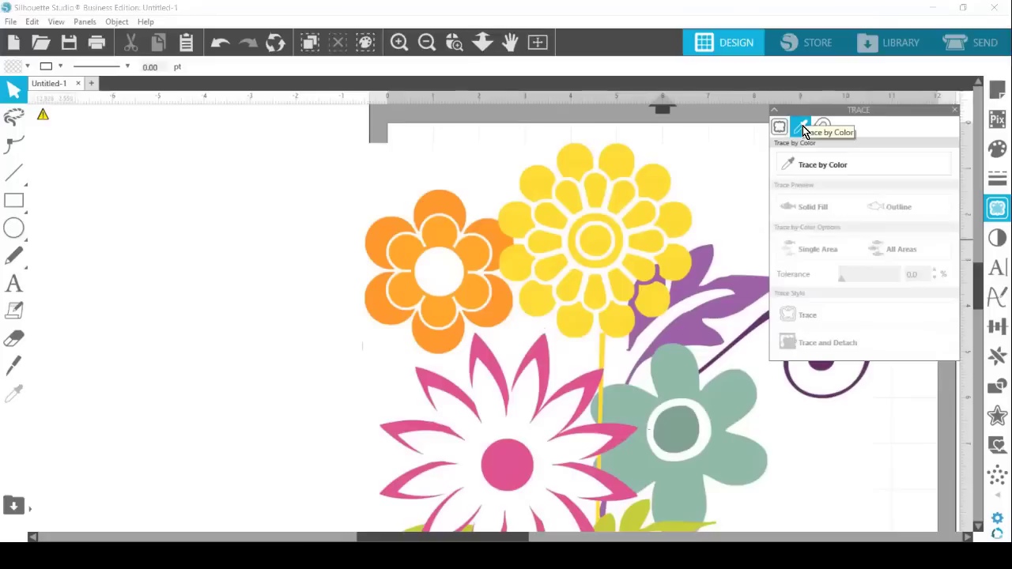
left_click(819, 164)
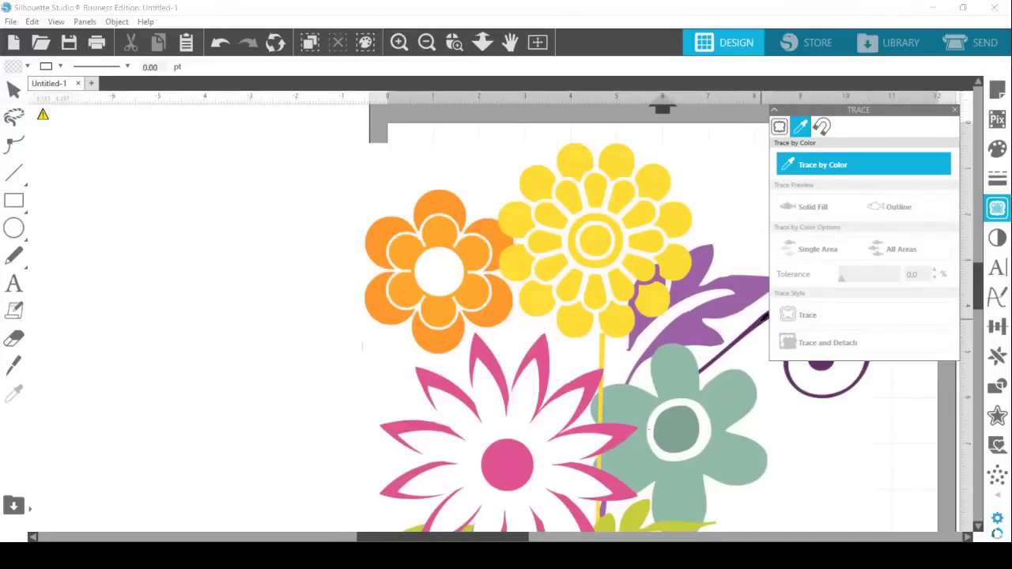
left_click(764, 317)
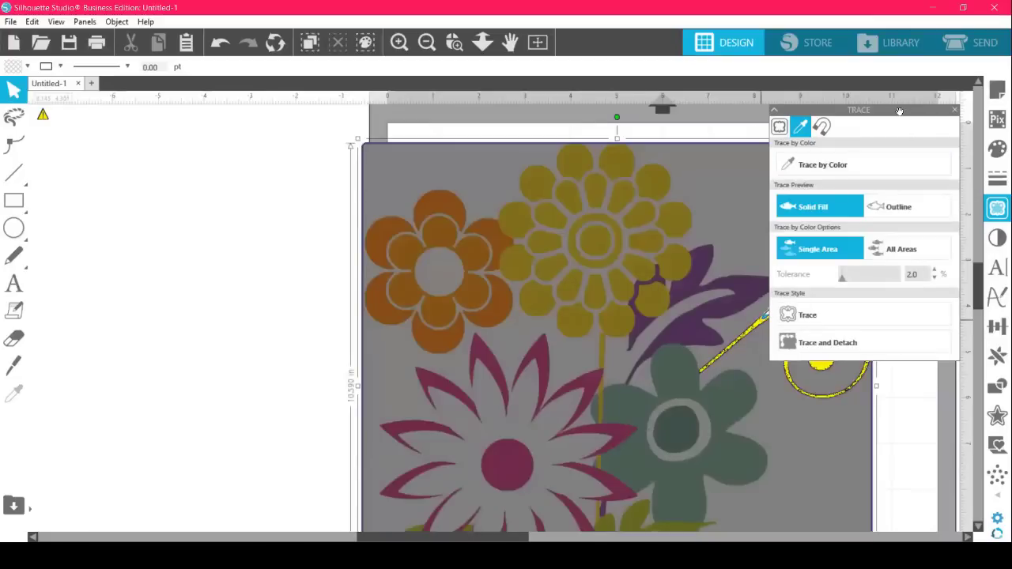
mouse_move(899, 112)
left_mouse_down()
mouse_move(200, 397)
mouse_move(274, 256)
mouse_move(283, 214)
mouse_move(270, 201)
left_mouse_up()
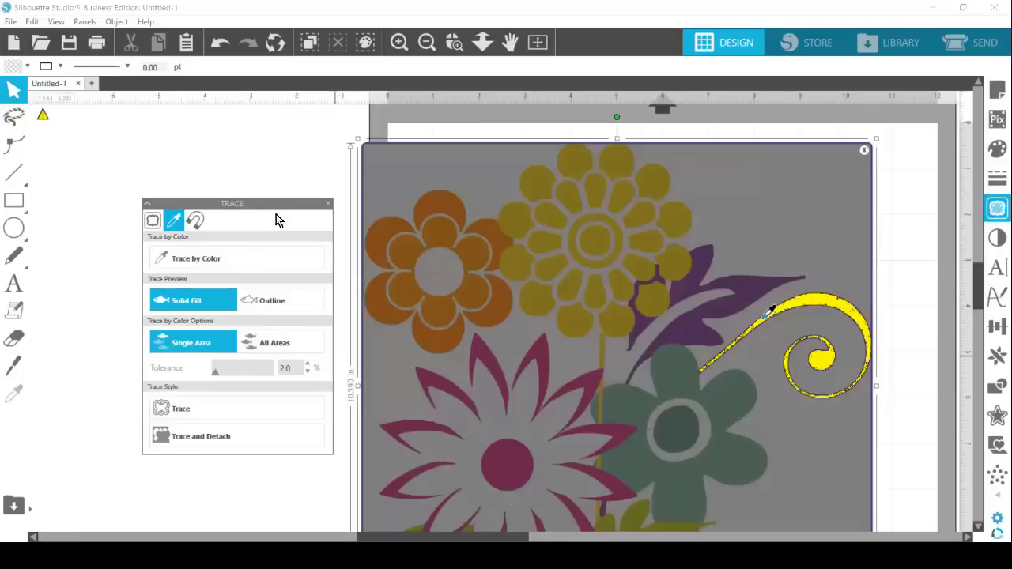
mouse_move(302, 197)
left_mouse_down()
mouse_move(354, 180)
mouse_move(389, 136)
left_mouse_up()
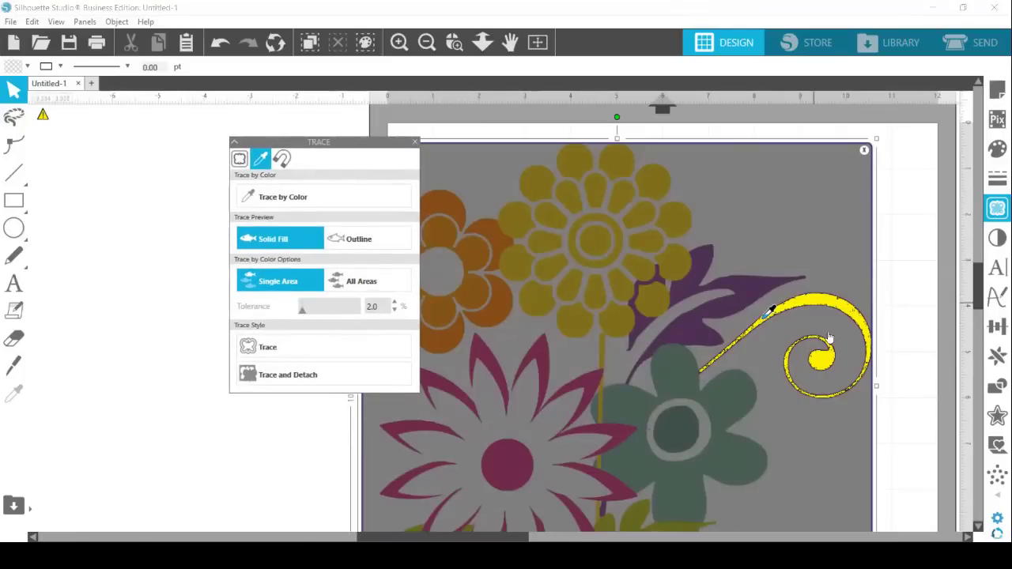
Set the tolerance to 17%, widen the trace area beyond the dark purple swirl and trace the swirl.
left_click(306, 312)
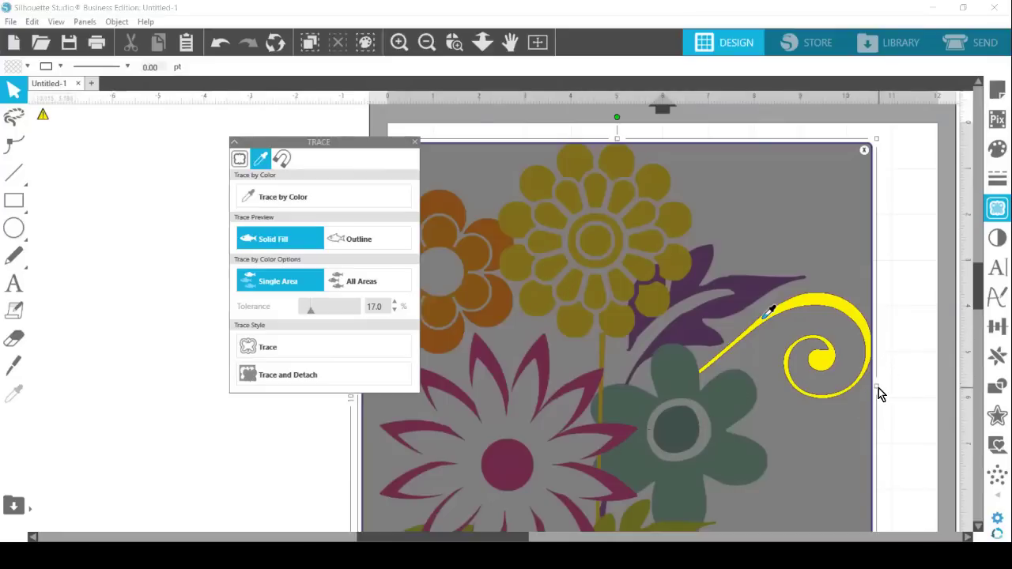
left_click_drag(876, 386, 850, 452)
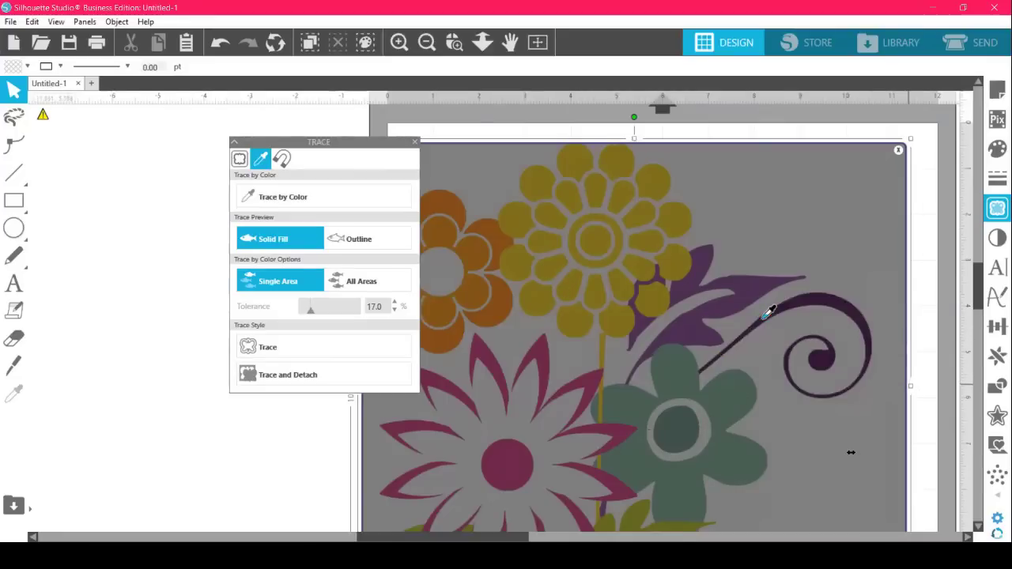
left_click(765, 317)
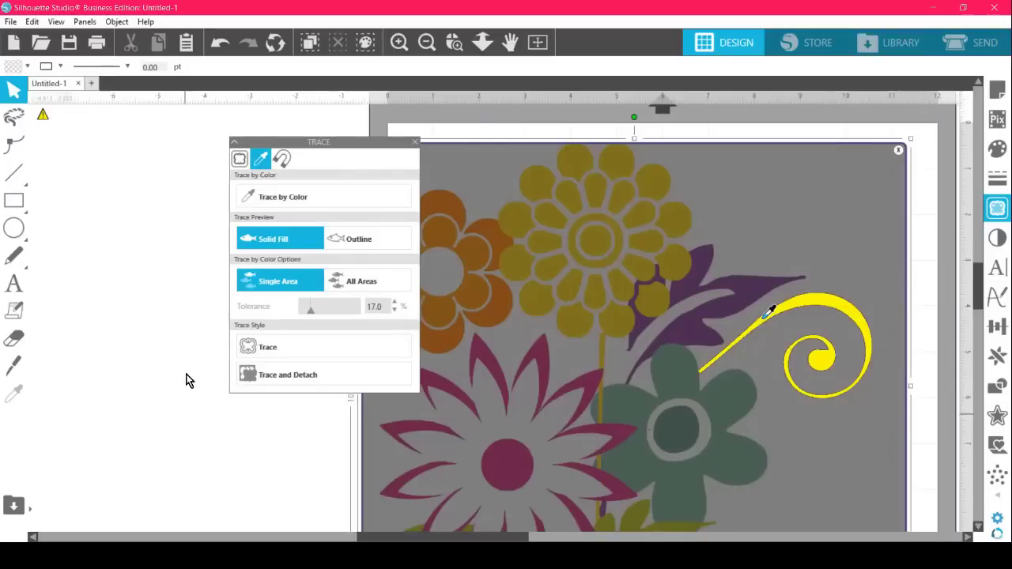
left_click(301, 353)
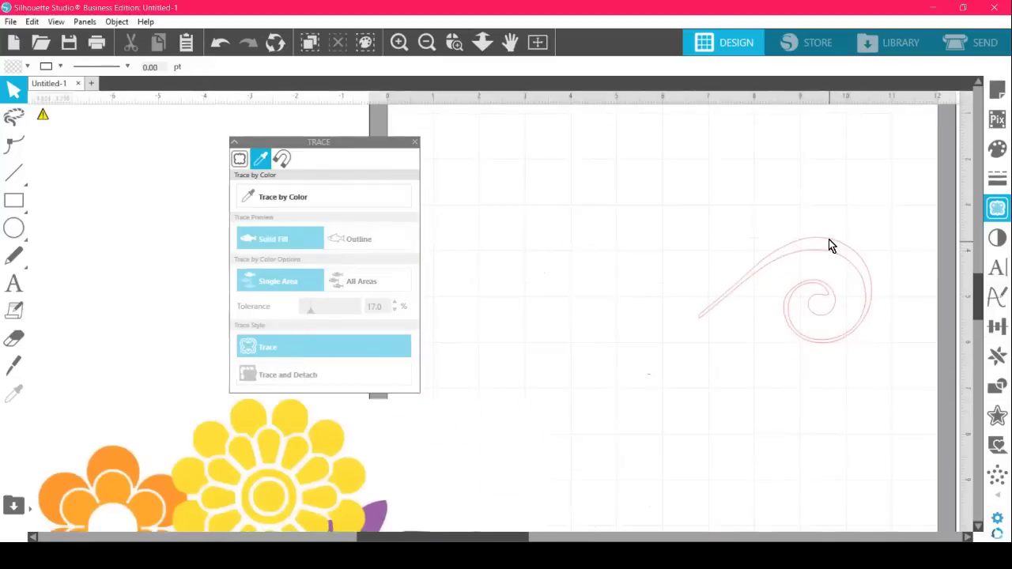
Fill the traced swirl with bright purple.
left_click(830, 247)
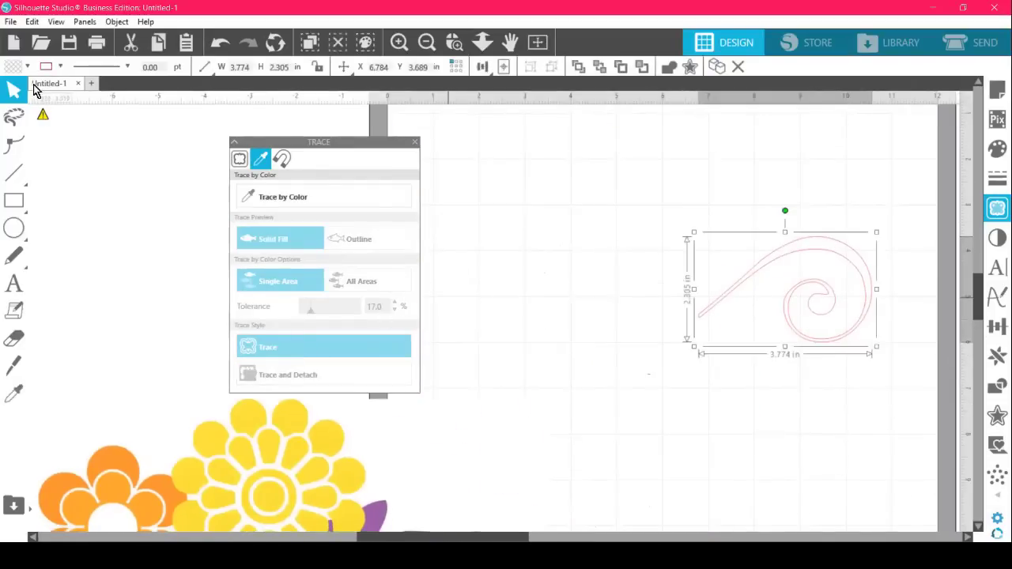
left_click(13, 70)
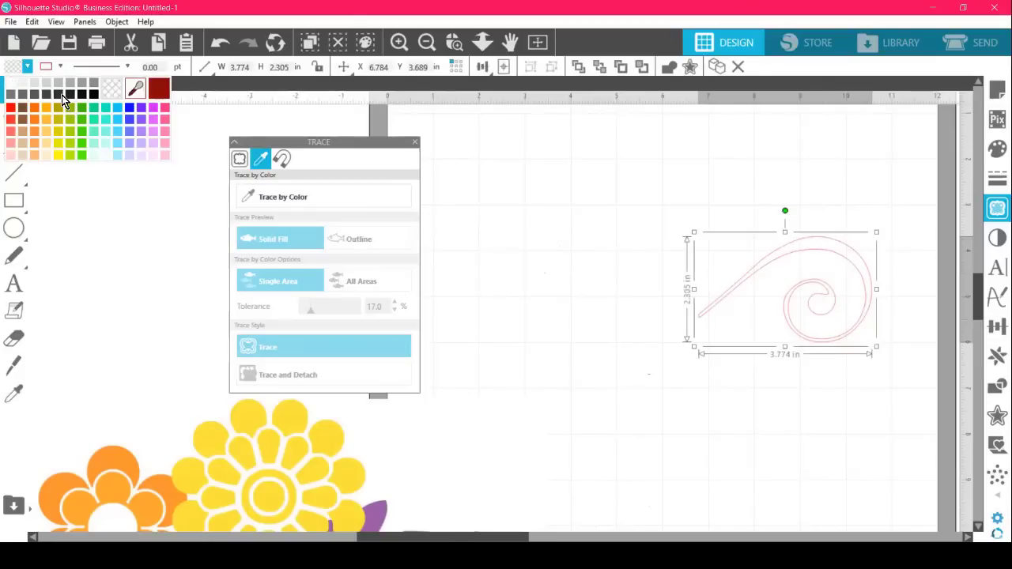
left_click(143, 113)
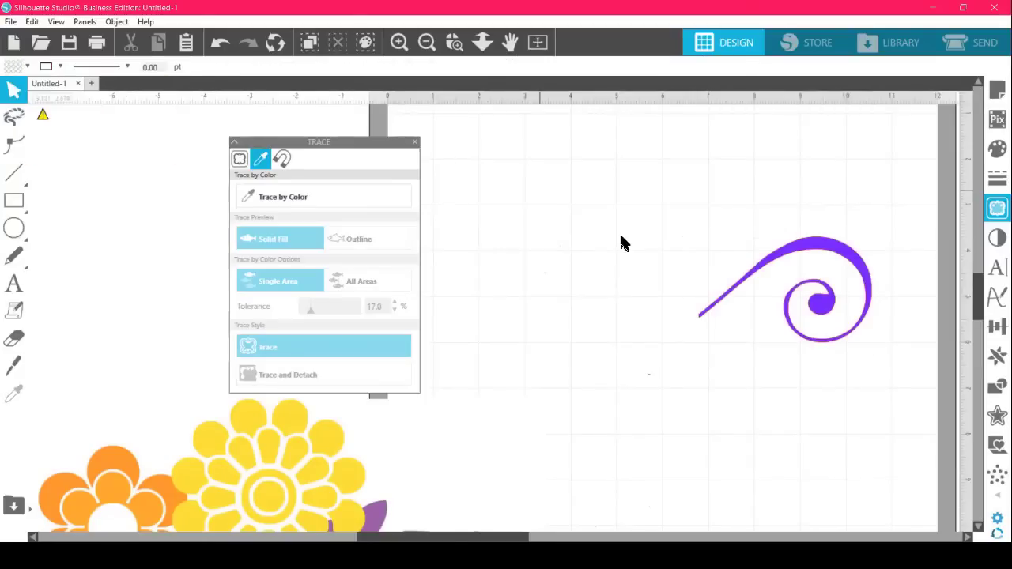
Duplicate the purple swirl, flip the copy horizontally and place it so the two thin ends meet as a mirrored pair.
right_click(833, 248)
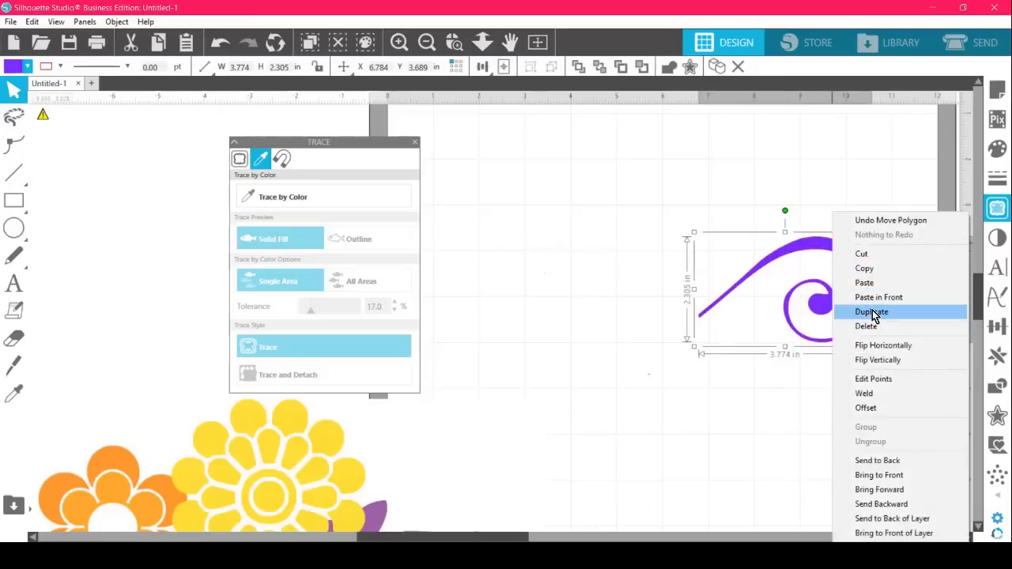
left_click(871, 312)
right_click(826, 250)
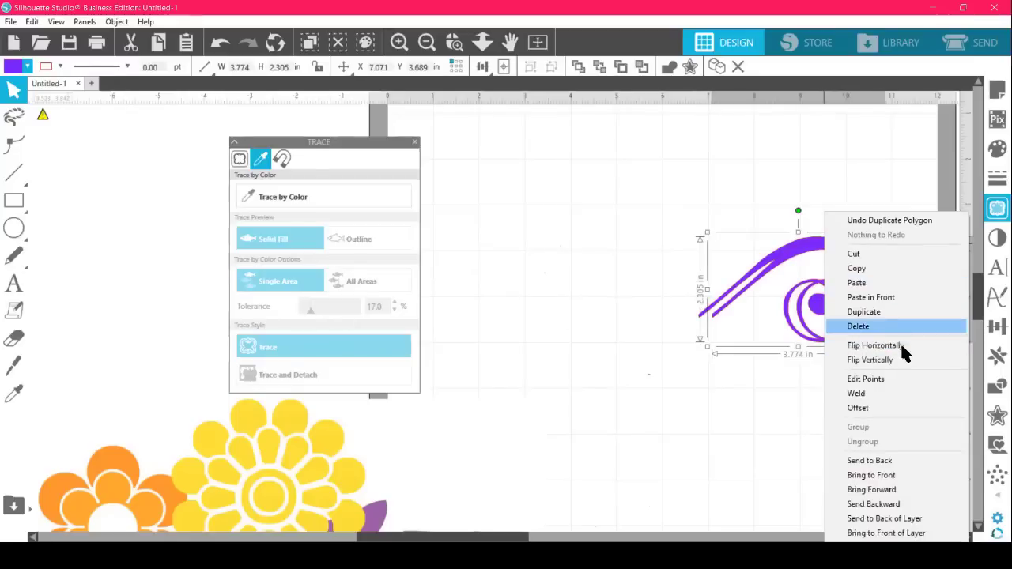
left_click(874, 345)
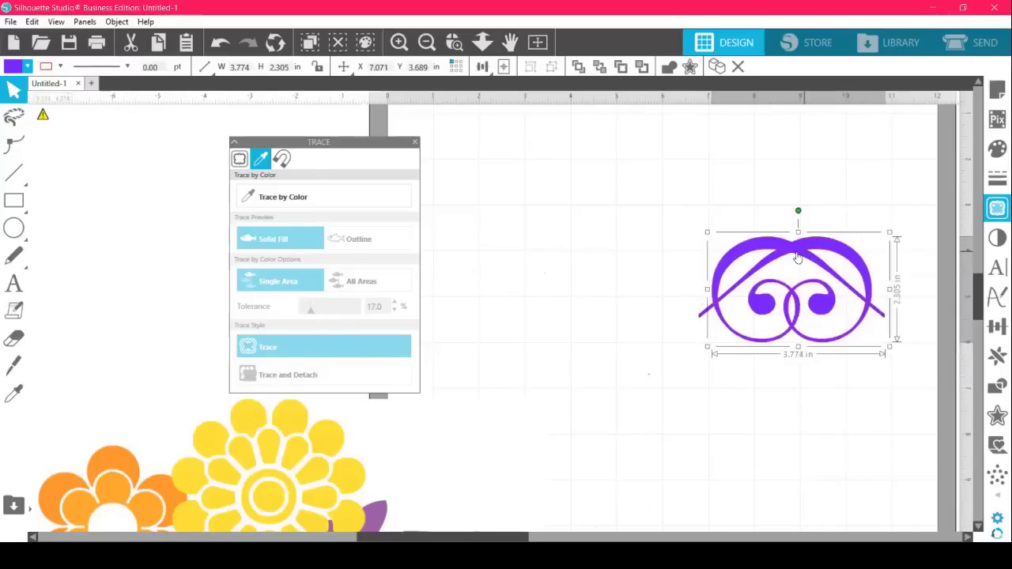
left_click_drag(794, 256, 620, 253)
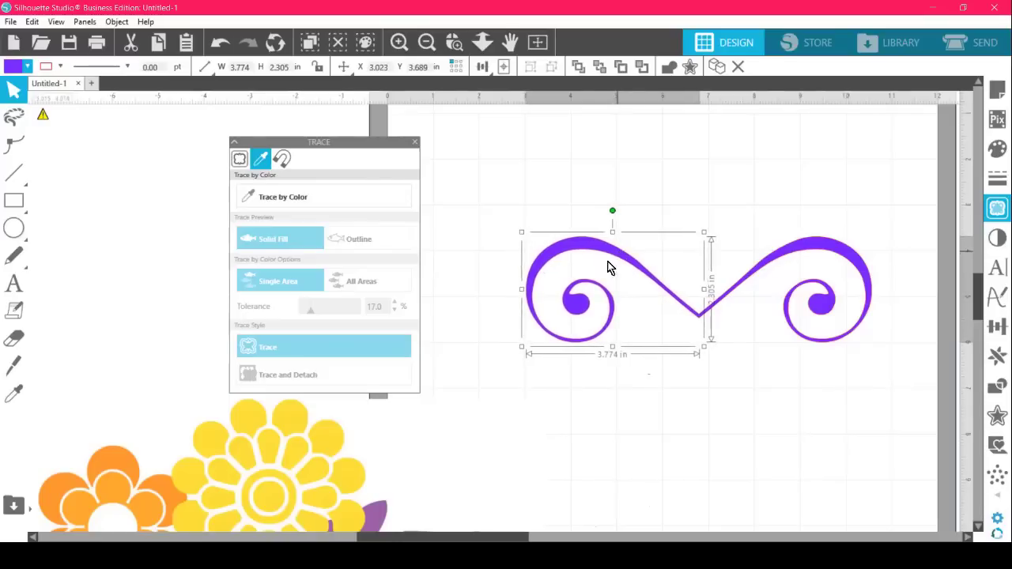
Move the flower image up beside the mirrored swirls and shift the trace settings clear of the flowers.
mouse_move(280, 422)
left_mouse_down()
mouse_move(306, 306)
mouse_move(454, 417)
mouse_move(566, 429)
mouse_move(474, 332)
mouse_move(477, 373)
left_mouse_up()
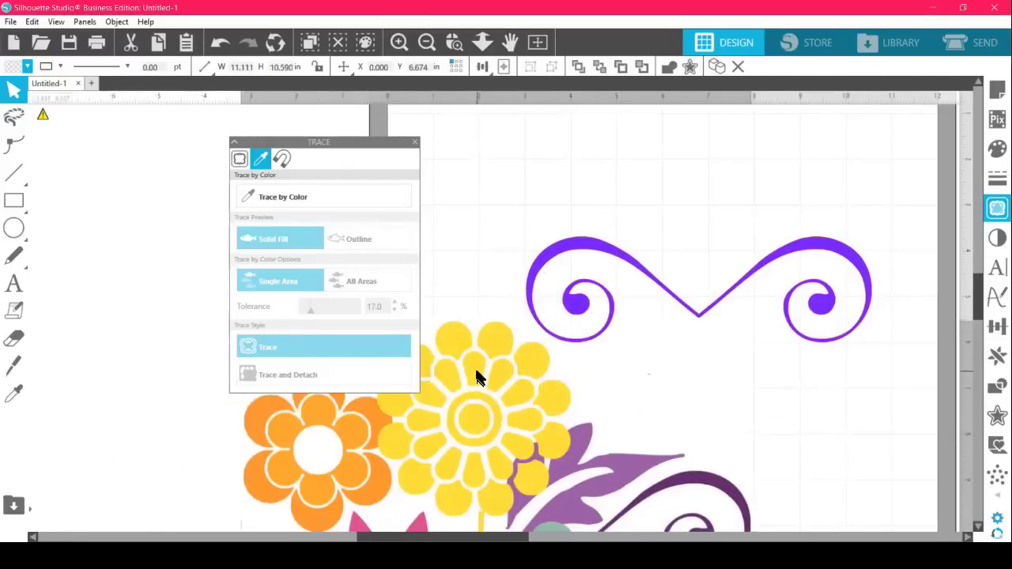
left_click_drag(95, 342, 106, 343)
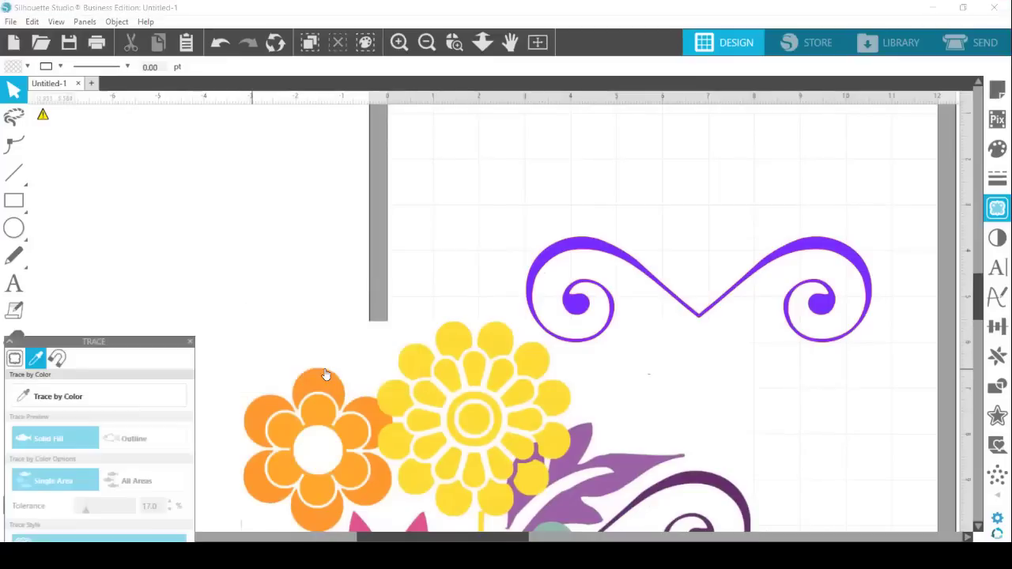
left_click_drag(420, 380, 380, 247)
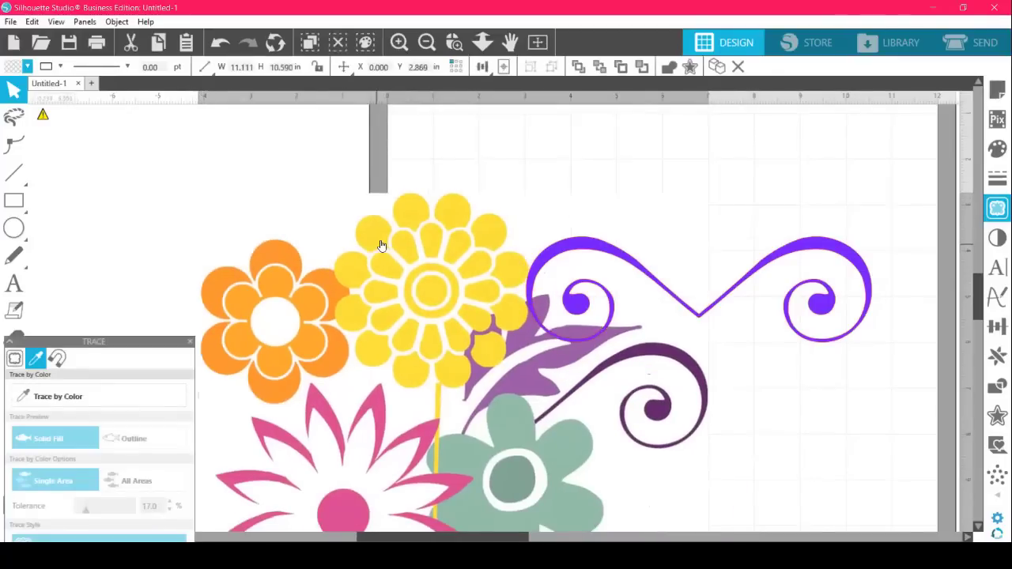
Start a new trace by color on a yellow petal with 8% tolerance, covering all areas of that color.
left_click(869, 199)
left_click(996, 210)
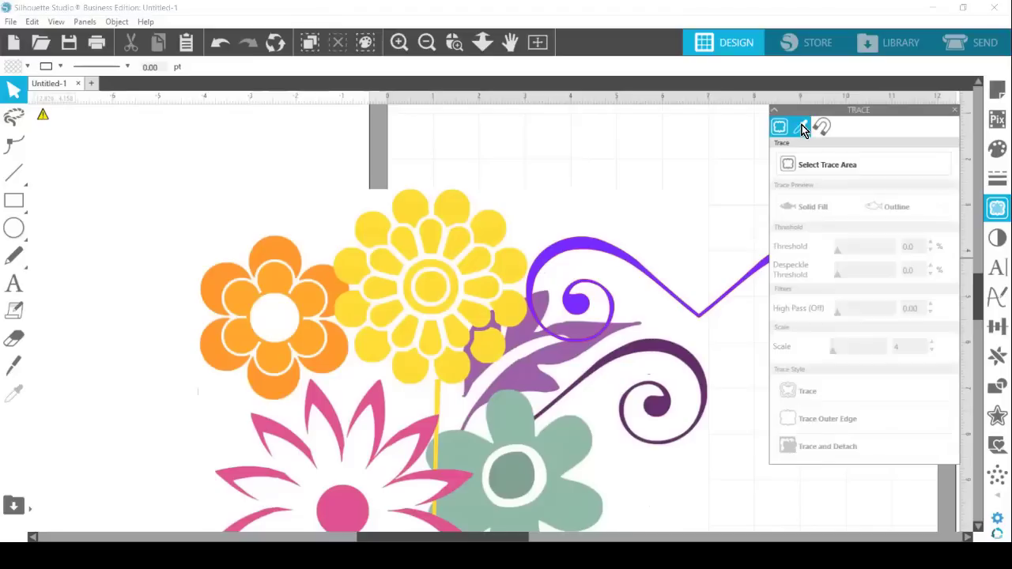
left_click(801, 127)
left_click(812, 165)
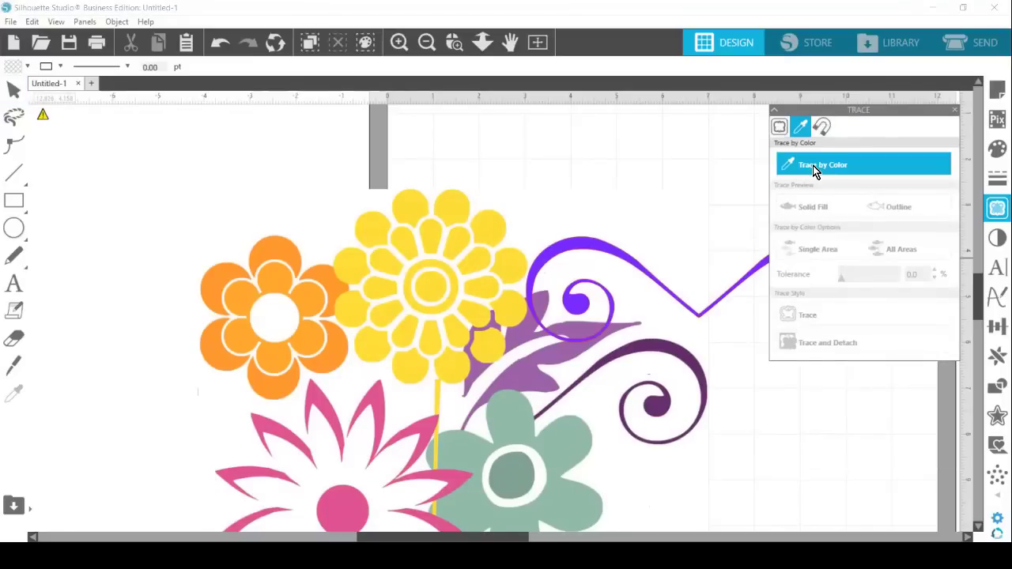
left_click(455, 199)
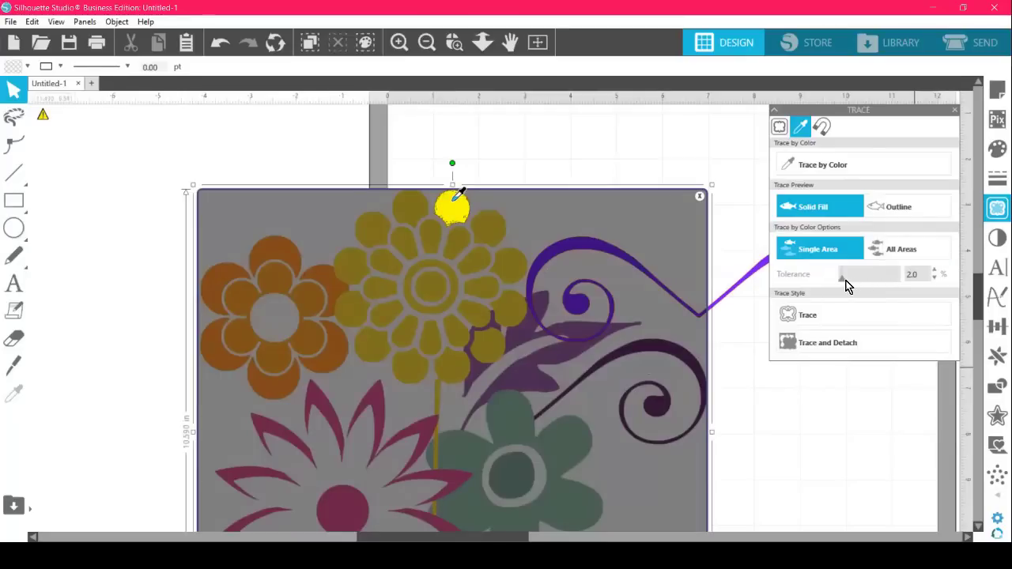
left_click_drag(844, 275, 863, 275)
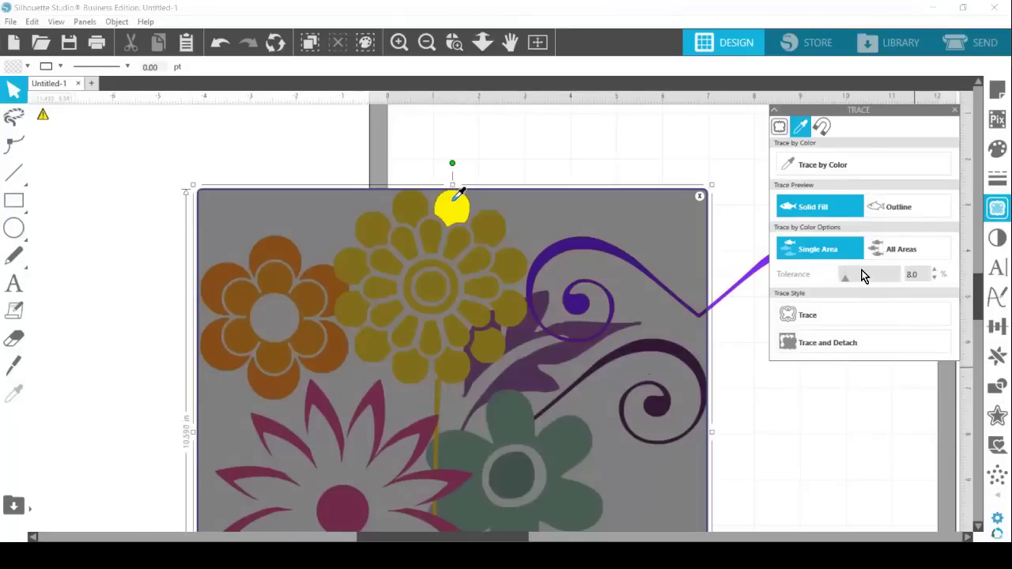
left_click(899, 255)
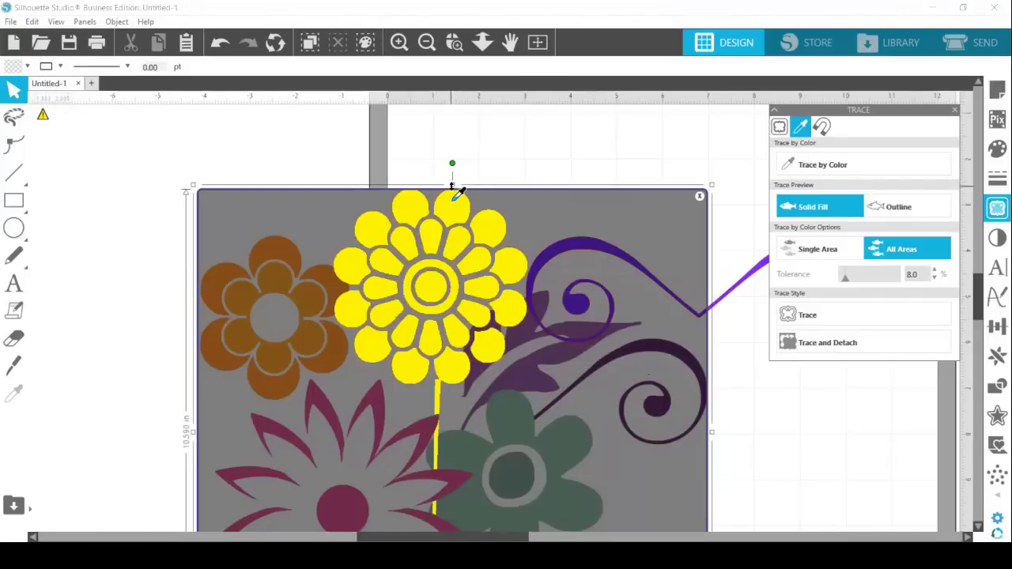
Extend the trace area above the yellow flower, pick its yellow again and trace all matching areas.
left_click_drag(455, 168, 456, 168)
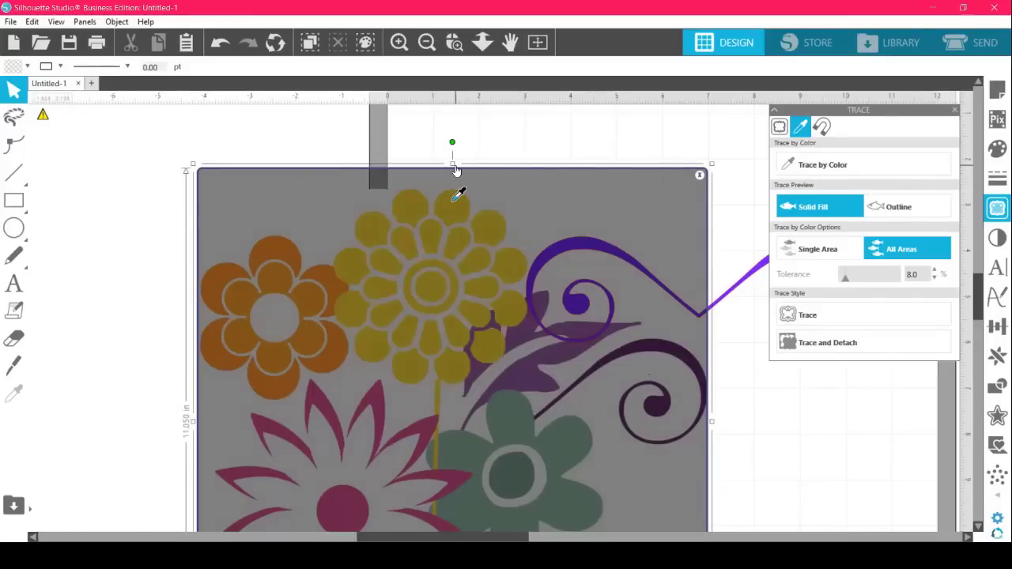
left_click(454, 198)
left_click(815, 324)
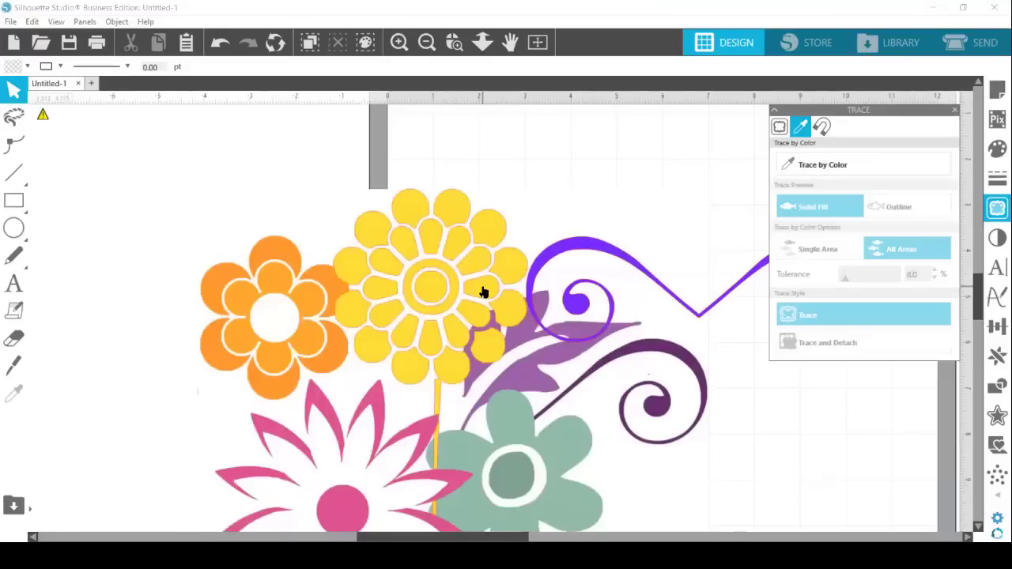
Move the flower image away from the yellow flower's traced outlines.
left_click_drag(431, 316, 166, 520)
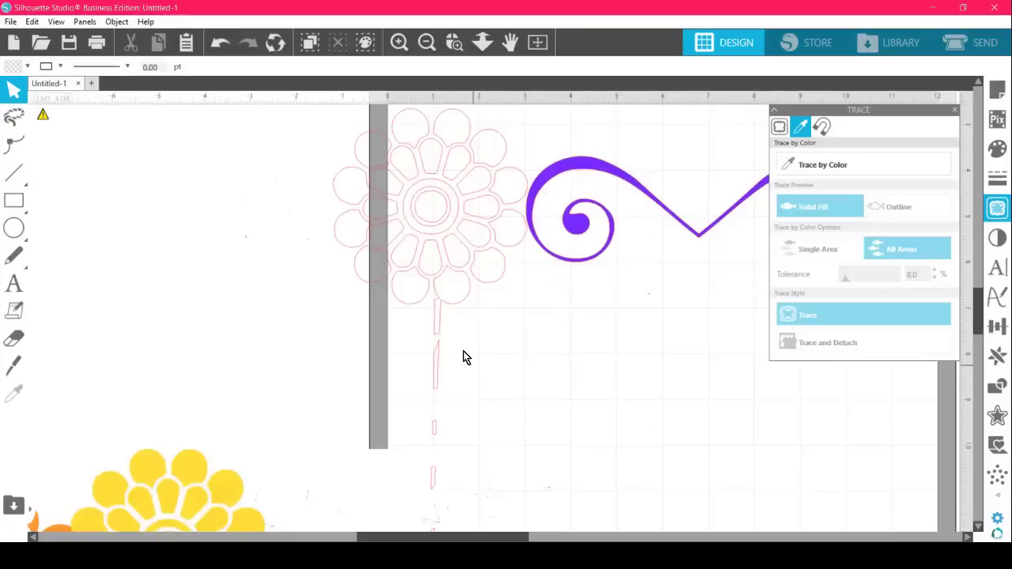
left_click(394, 126)
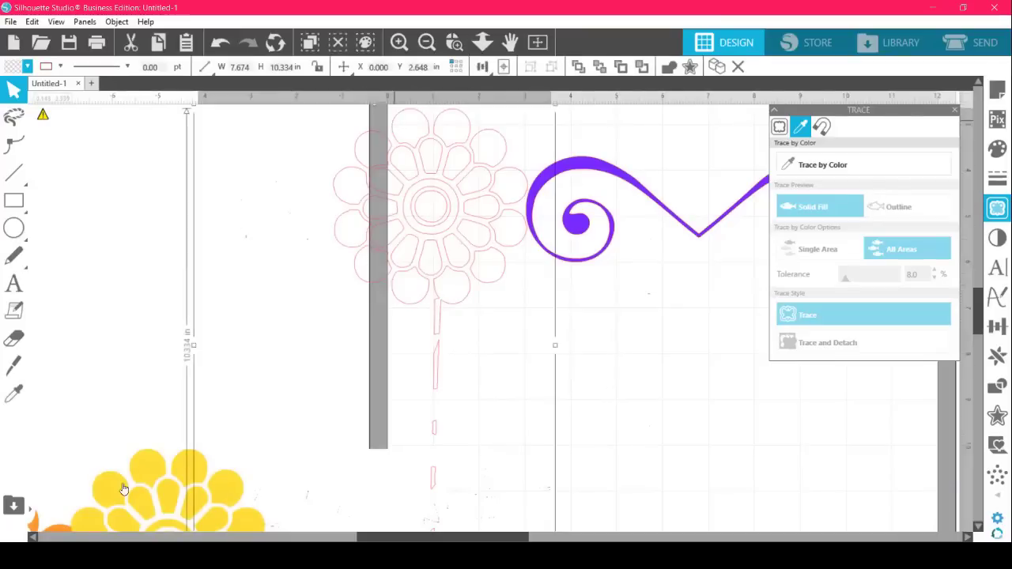
left_click_drag(137, 490, 8, 480)
left_click(465, 198)
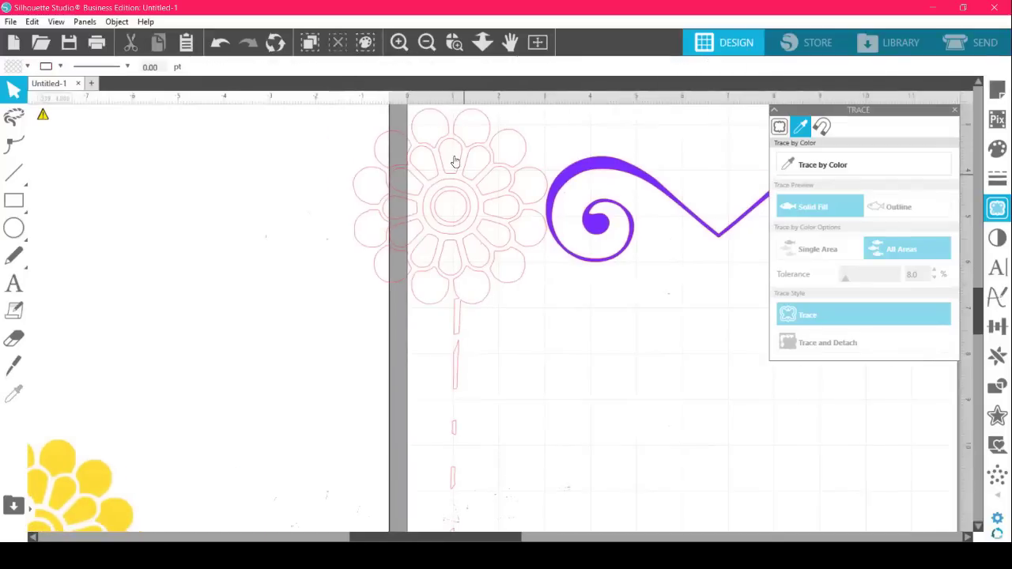
Fill the traced yellow flower and its stem pieces with yellow, then check the result down the stem.
left_click(442, 117)
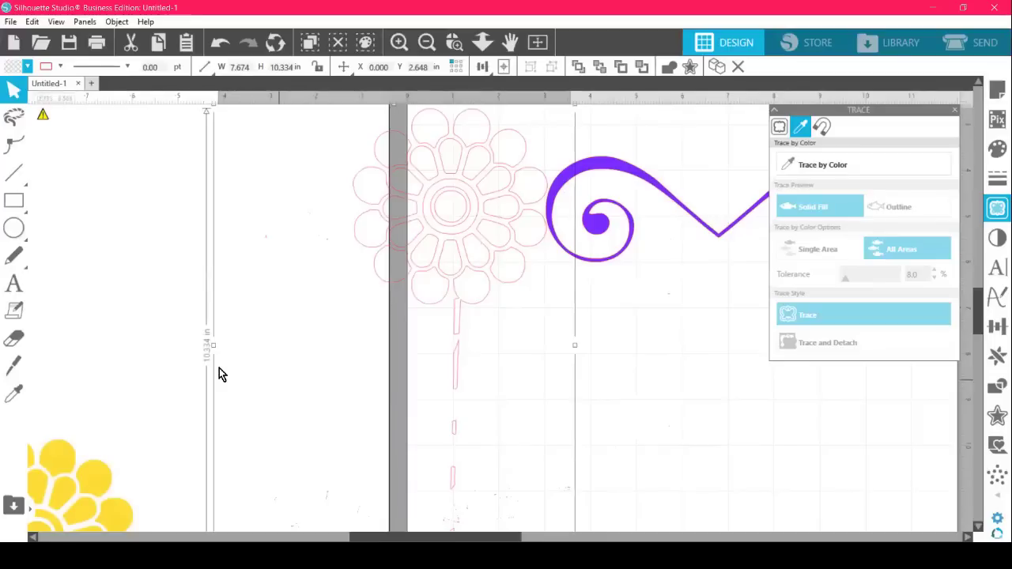
left_click(27, 67)
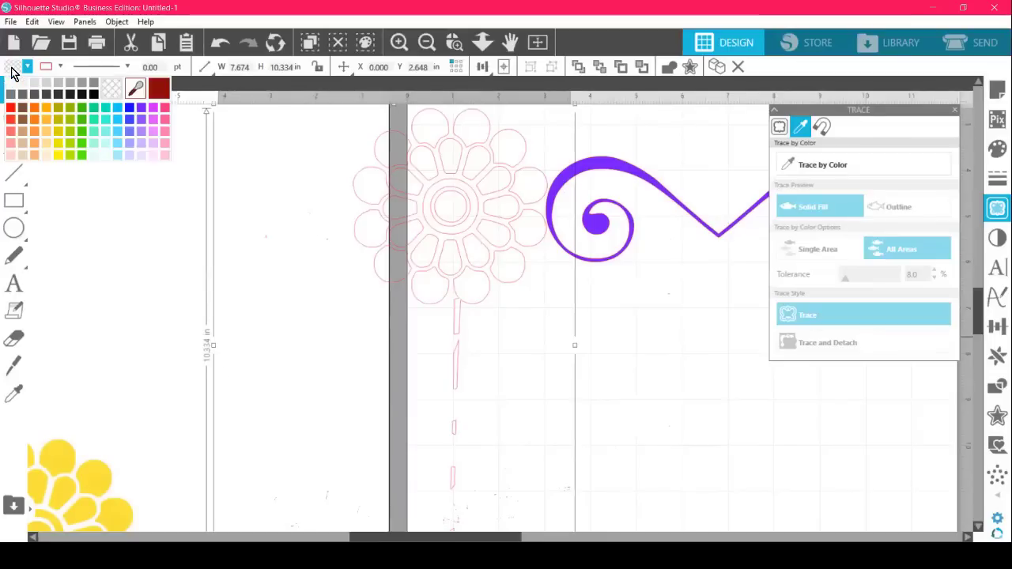
left_click(60, 119)
scroll(590, 387, "down", 2)
scroll(591, 387, "down", 1)
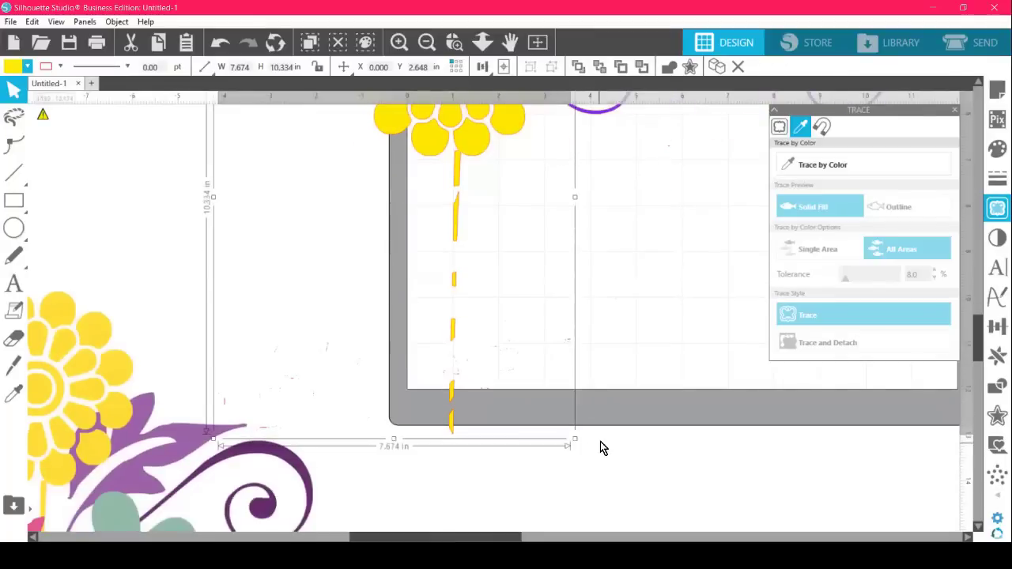
scroll(600, 441, "up", 2)
left_click(549, 412)
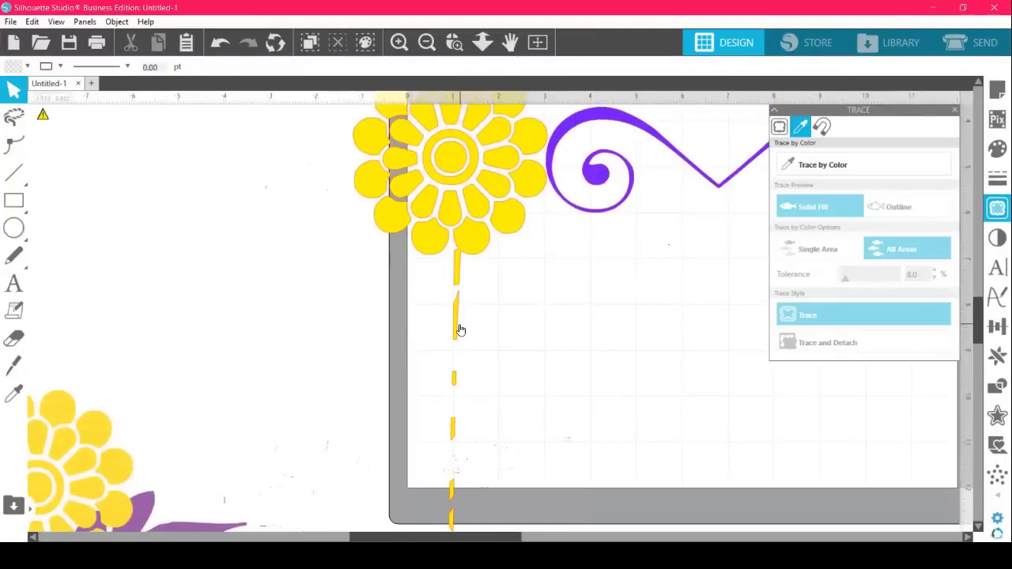
Select the yellow-filled flower trace and move it with its stem pieces toward the mat's edge, away from the swirls.
left_click(458, 328)
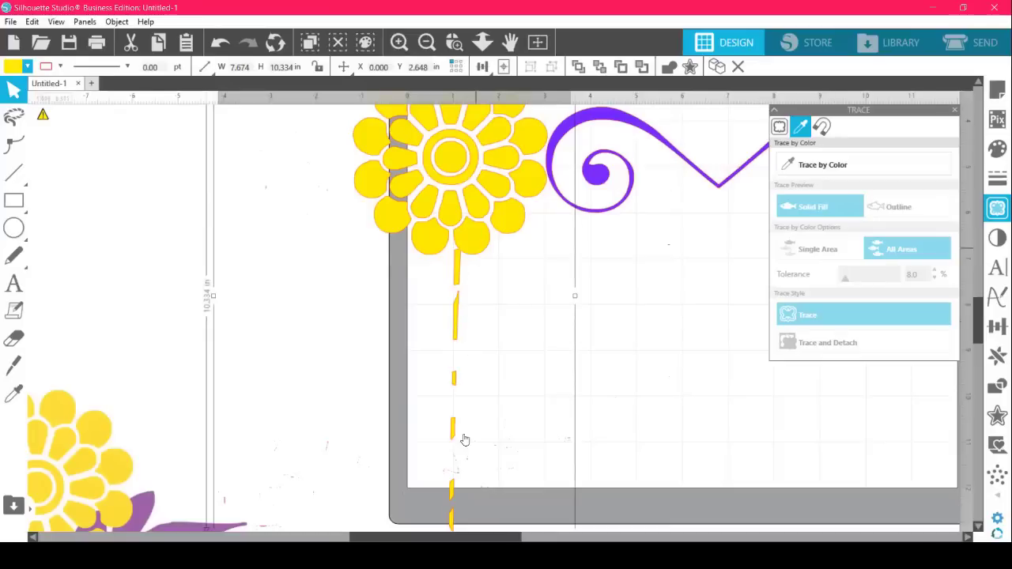
left_click_drag(470, 214, 727, 205)
left_click_drag(442, 260, 417, 247)
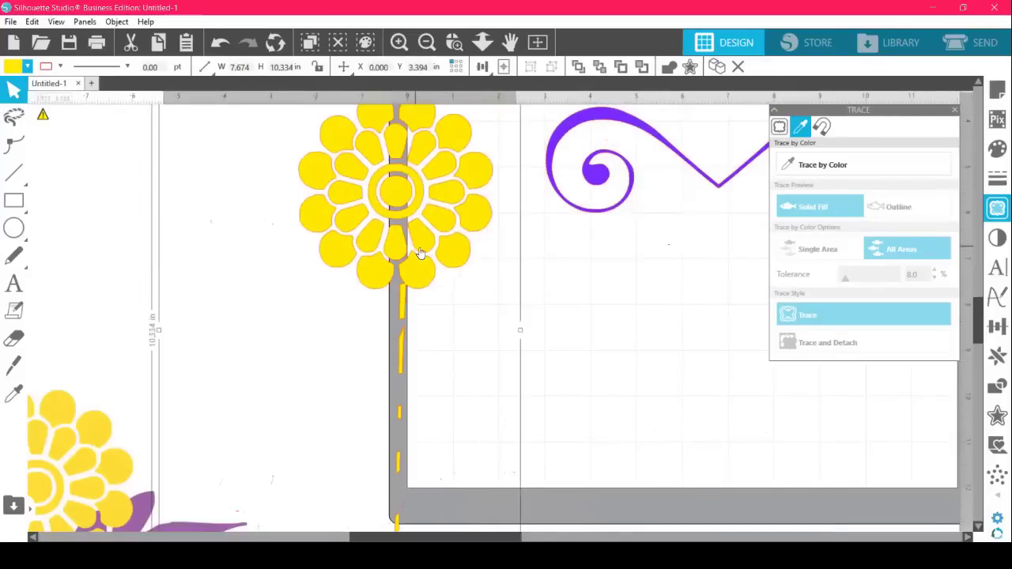
Release the compound path of the yellow flower trace to separate its pieces.
left_click(115, 24)
left_click(200, 190)
left_click(621, 386)
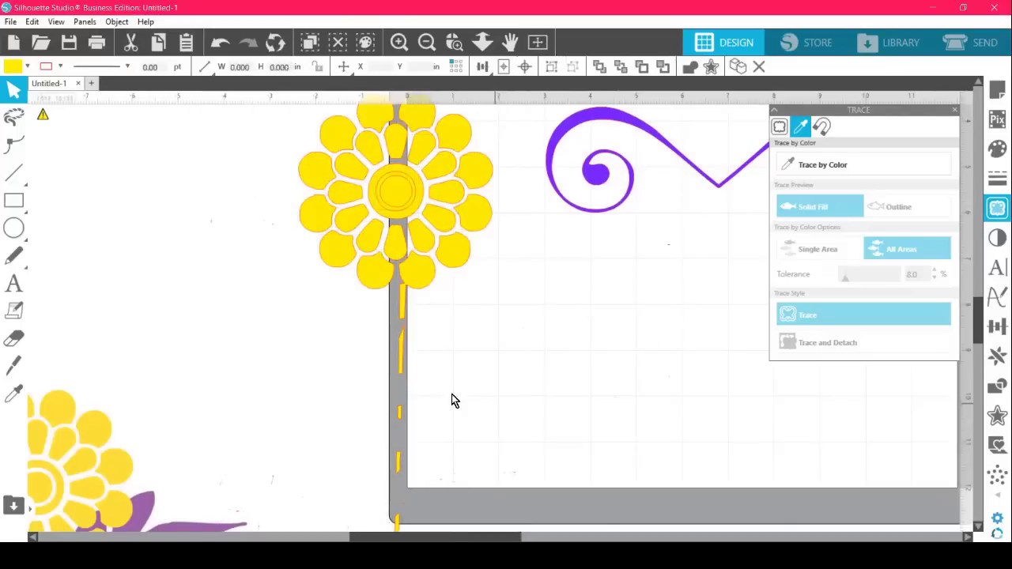
Delete the loose yellow stem pieces below the flower, keeping only the piece attached to its lower petal.
left_click(401, 359)
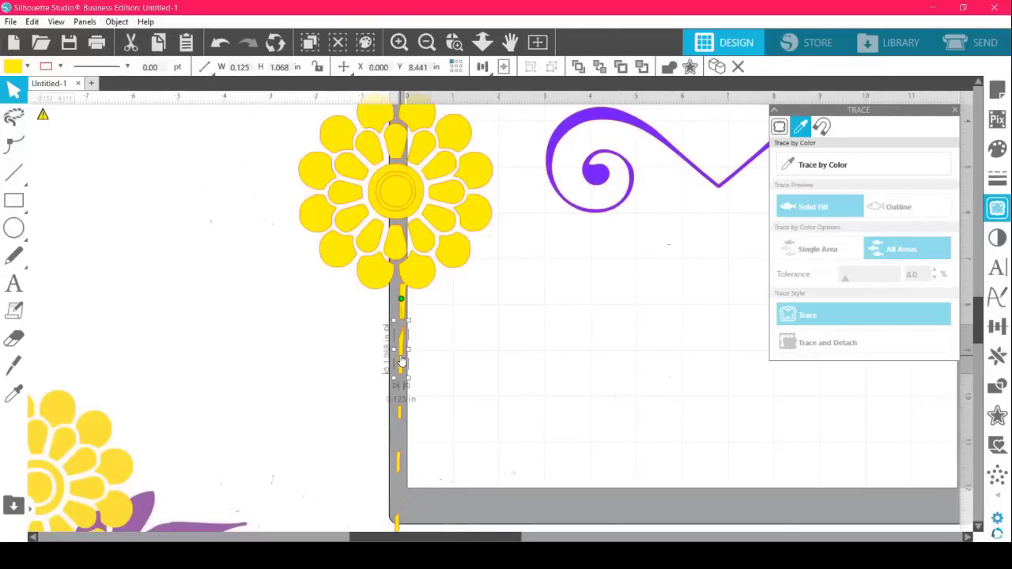
key("Delete")
left_click(399, 415)
key("Delete")
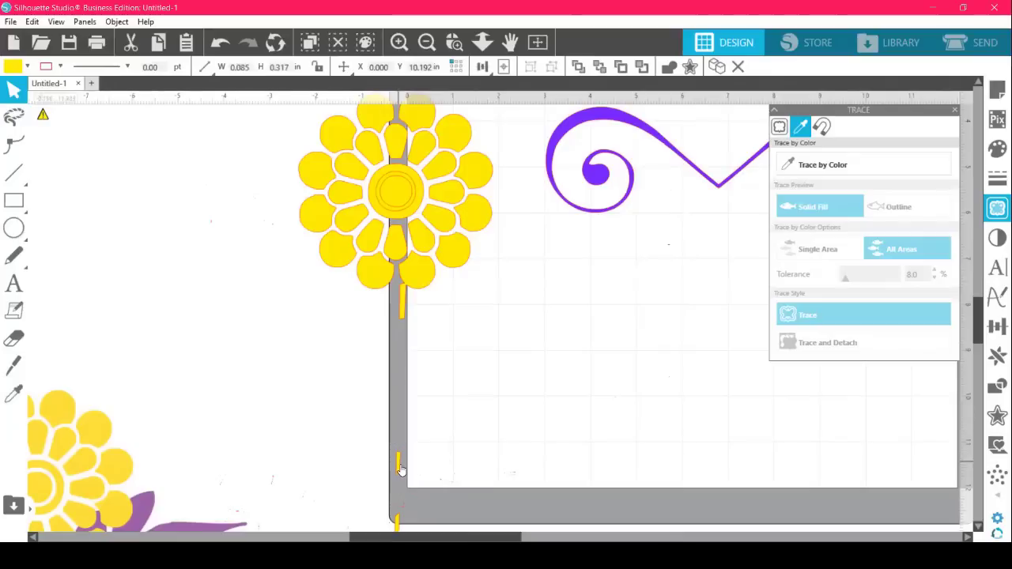
left_click(399, 463)
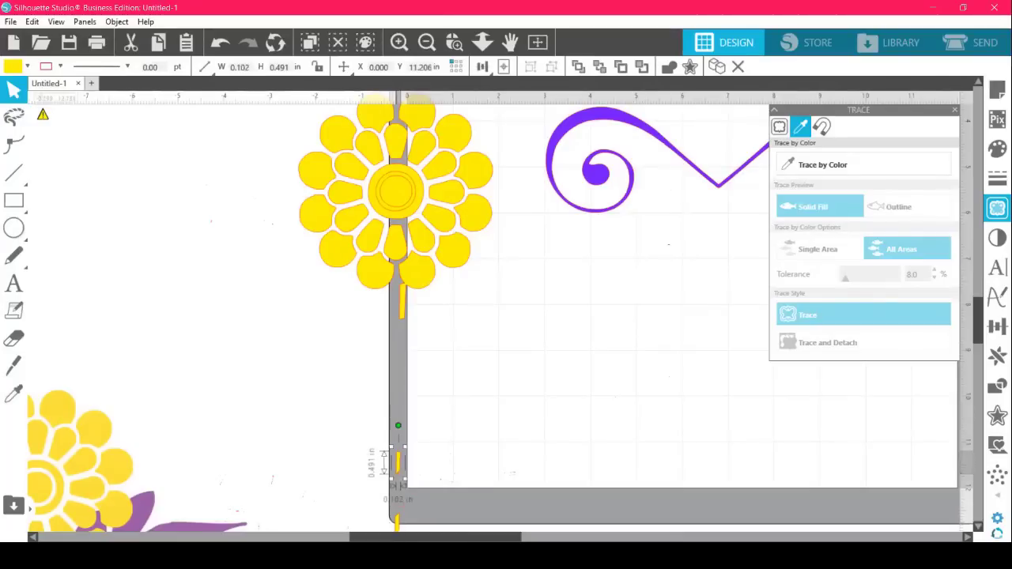
key("Delete")
left_click(397, 522)
key("Delete")
scroll(577, 379, "down", 2)
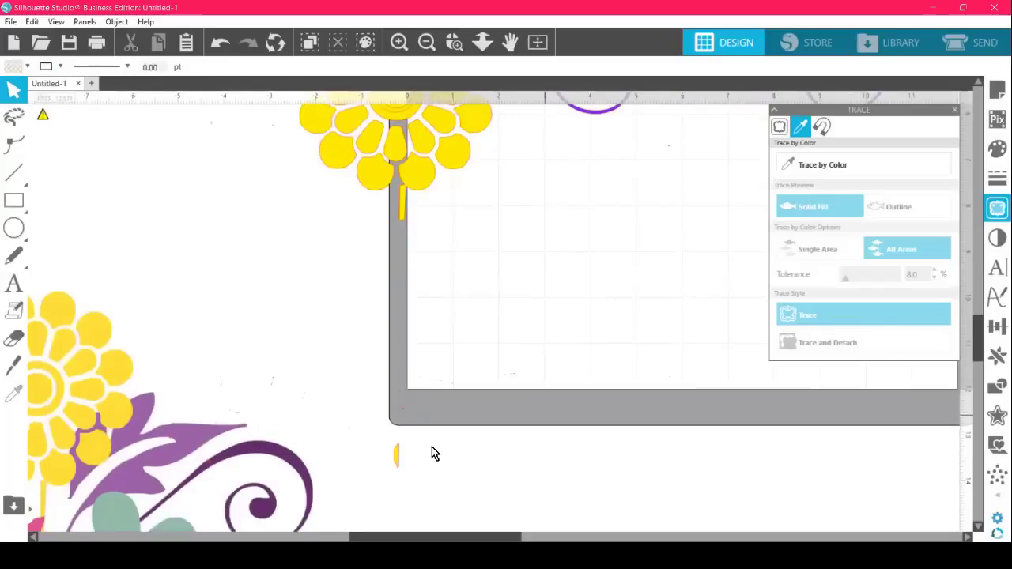
left_click(398, 458)
key("Delete")
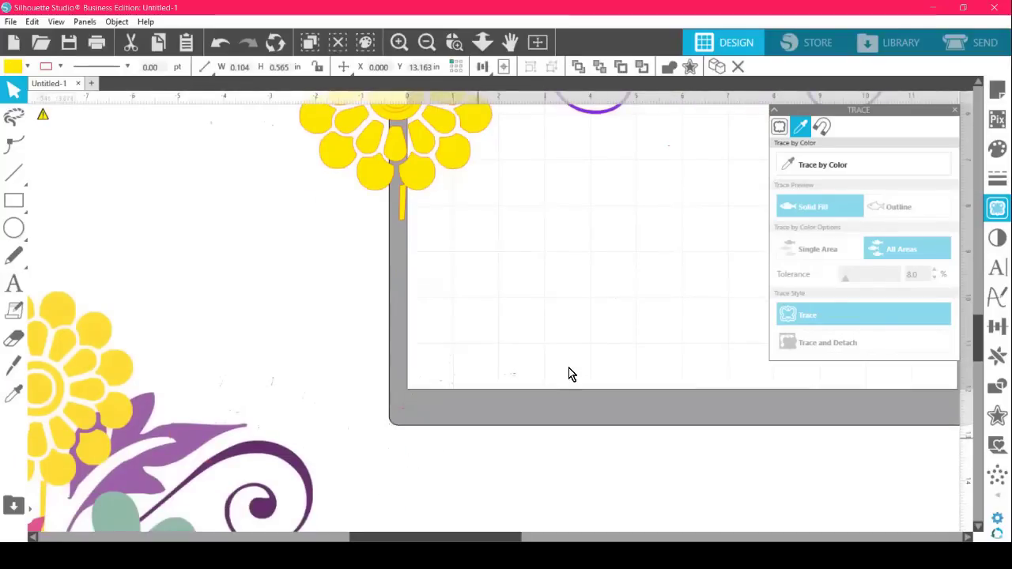
Try to delete the remaining stem piece below the flower, and undo the deletion.
scroll(445, 338, "up", 1)
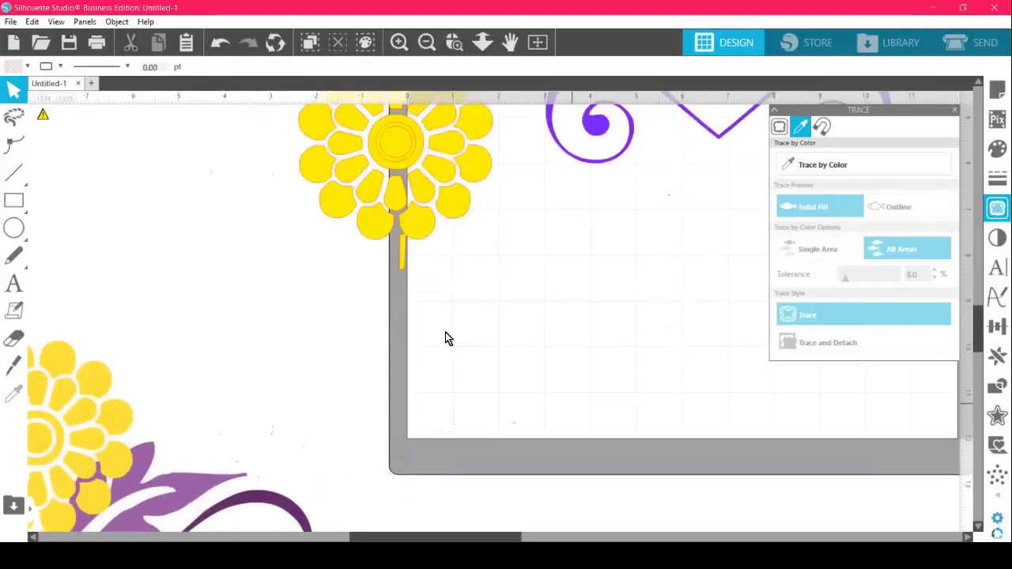
left_click(402, 259)
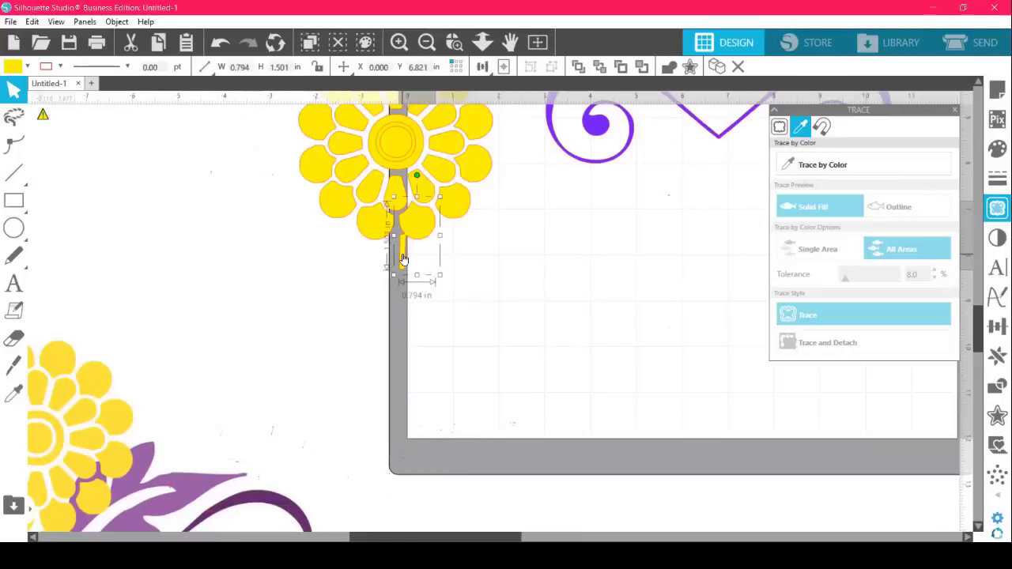
key("Delete")
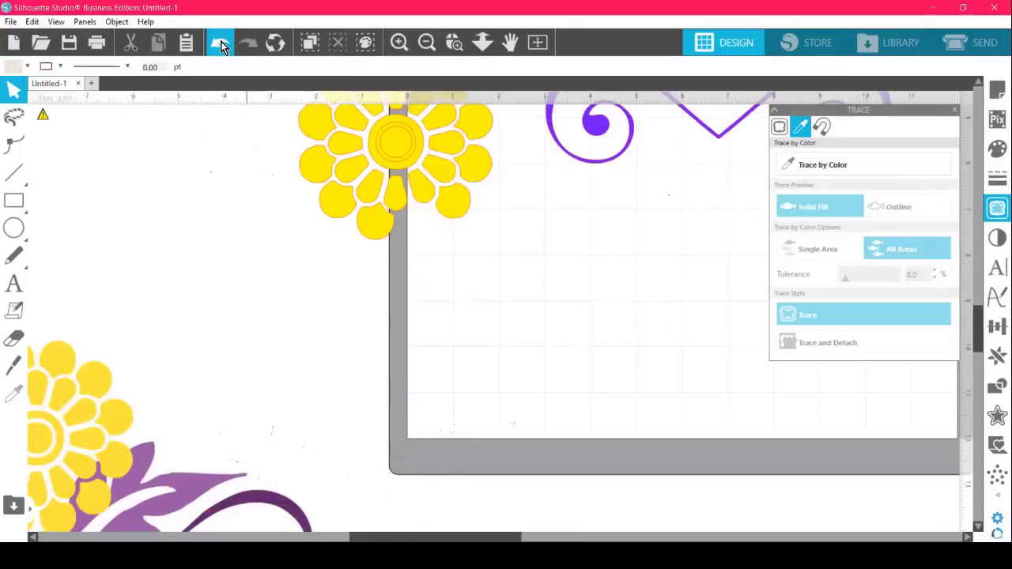
left_click(222, 46)
left_click(545, 305)
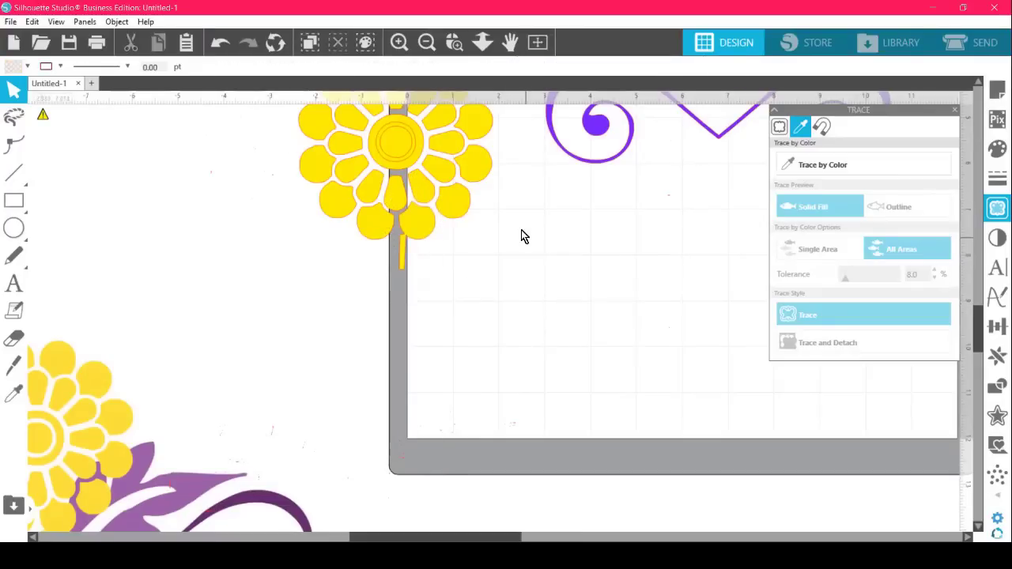
Open the joined lower petal and stem shape for point editing, close up on where they meet.
left_click(455, 45)
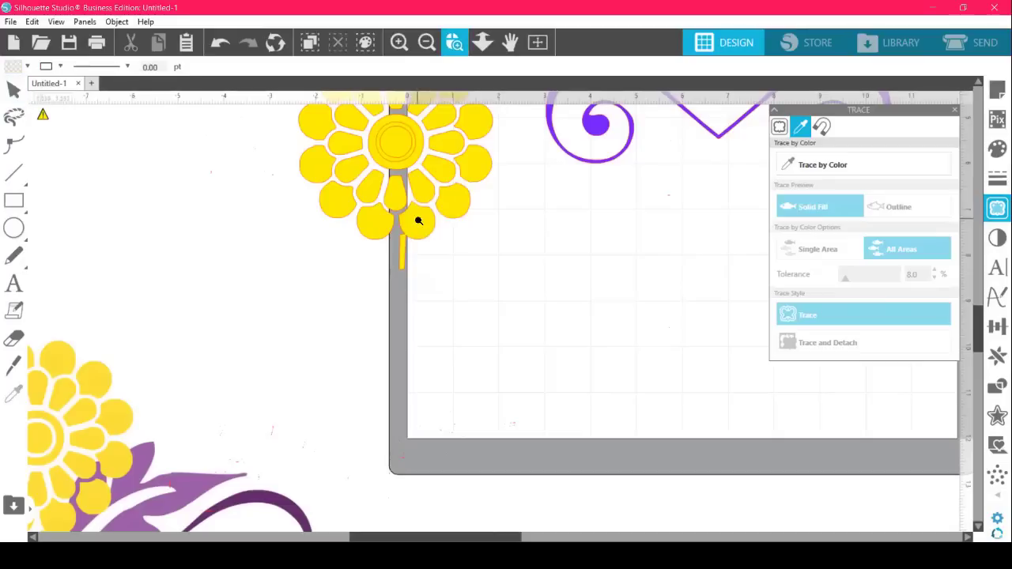
left_click(448, 260)
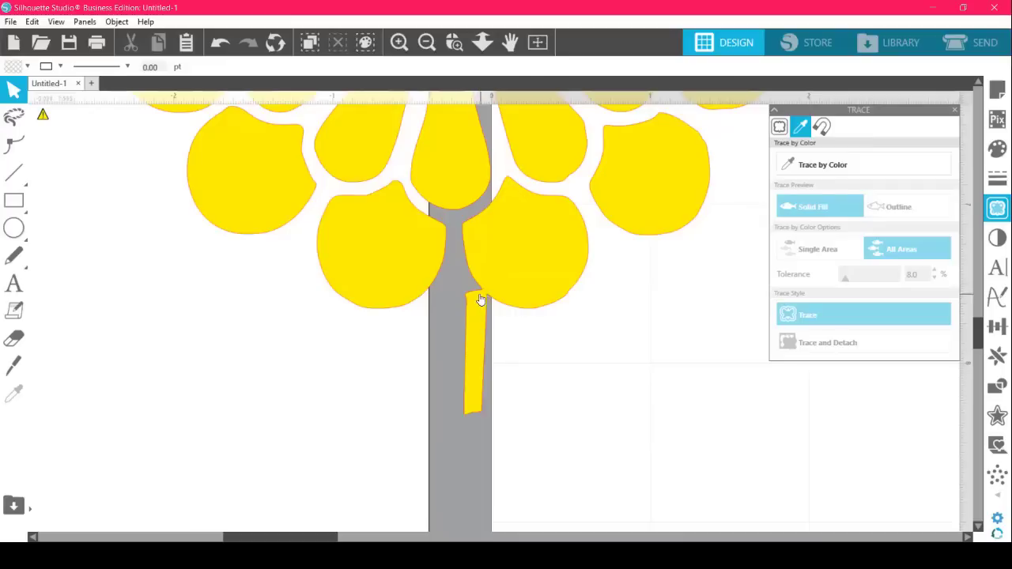
left_click(513, 310)
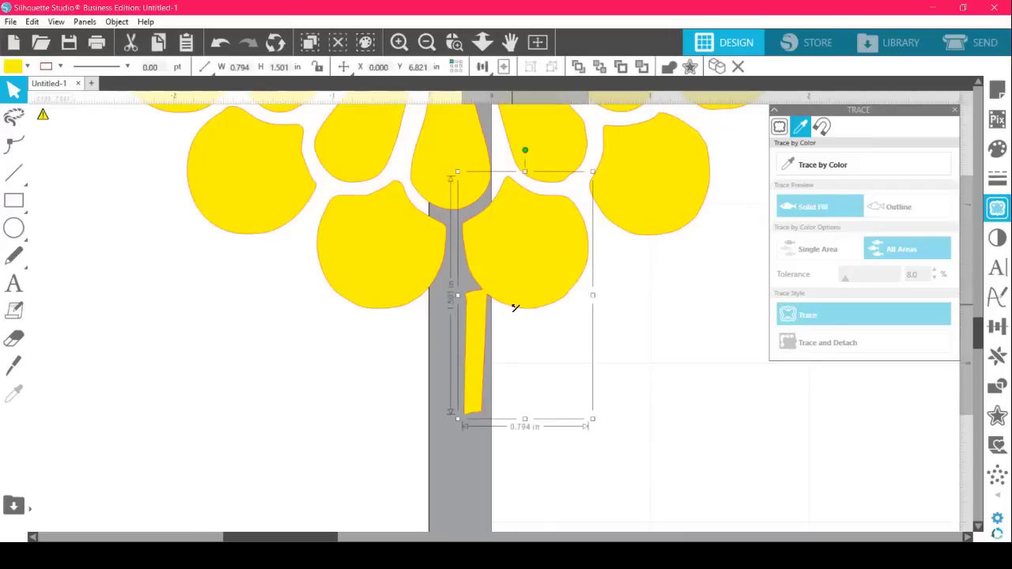
double_click(515, 307)
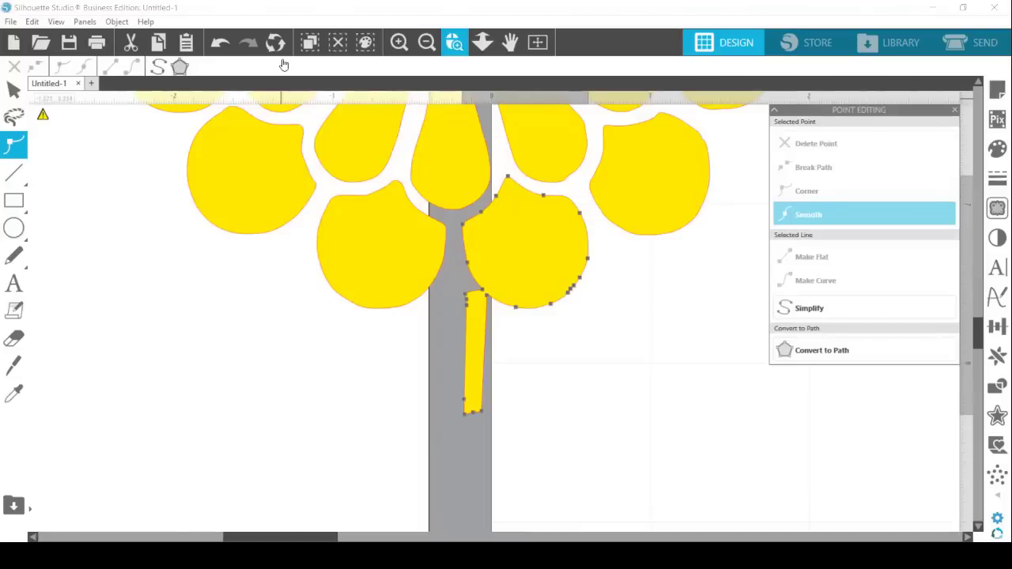
left_click(456, 245)
left_click_drag(445, 263, 603, 348)
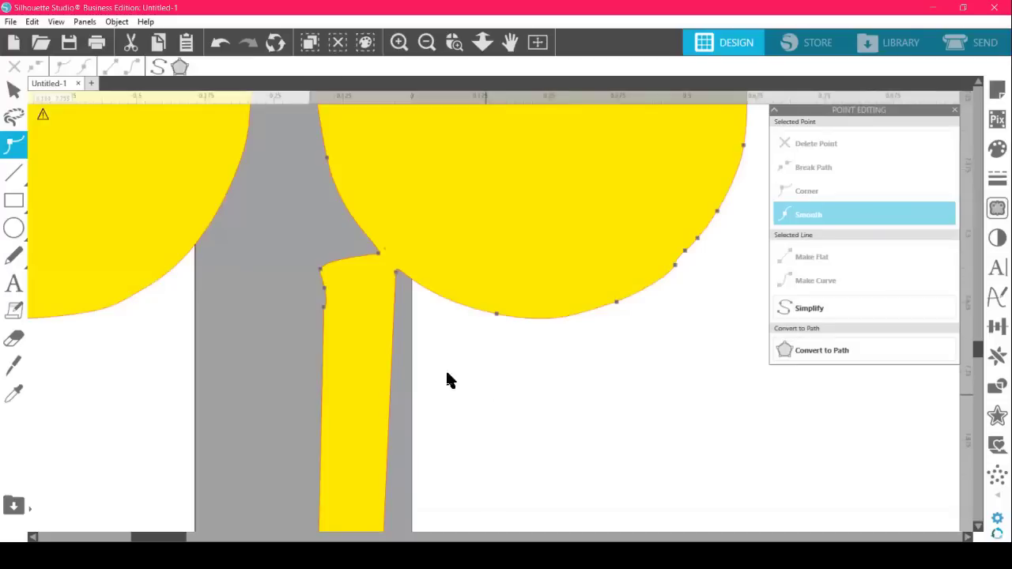
Break the path at the right-hand point where stem meets petal, and pull the stem's loose end away from the petal.
right_click(398, 274)
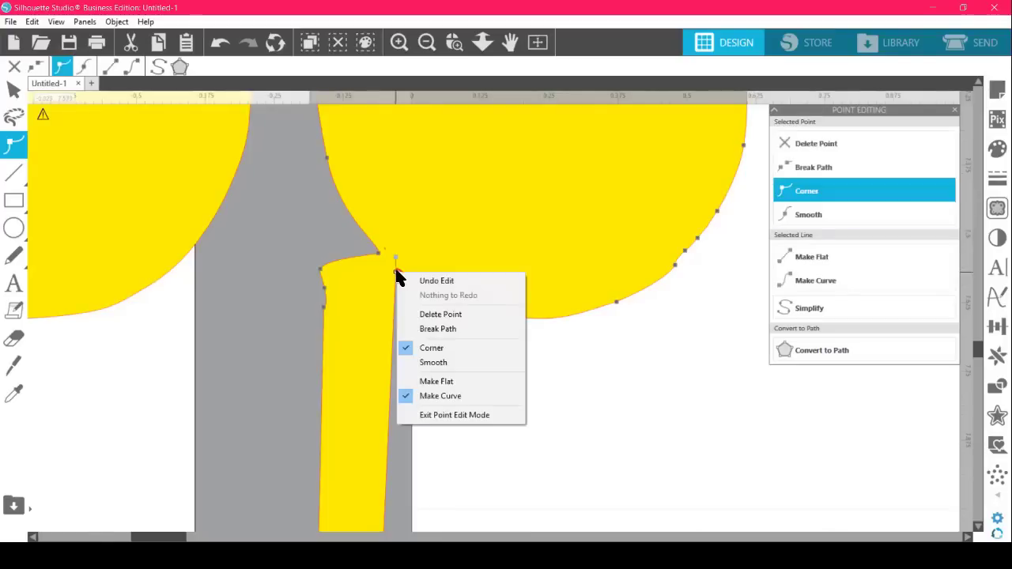
left_click(438, 329)
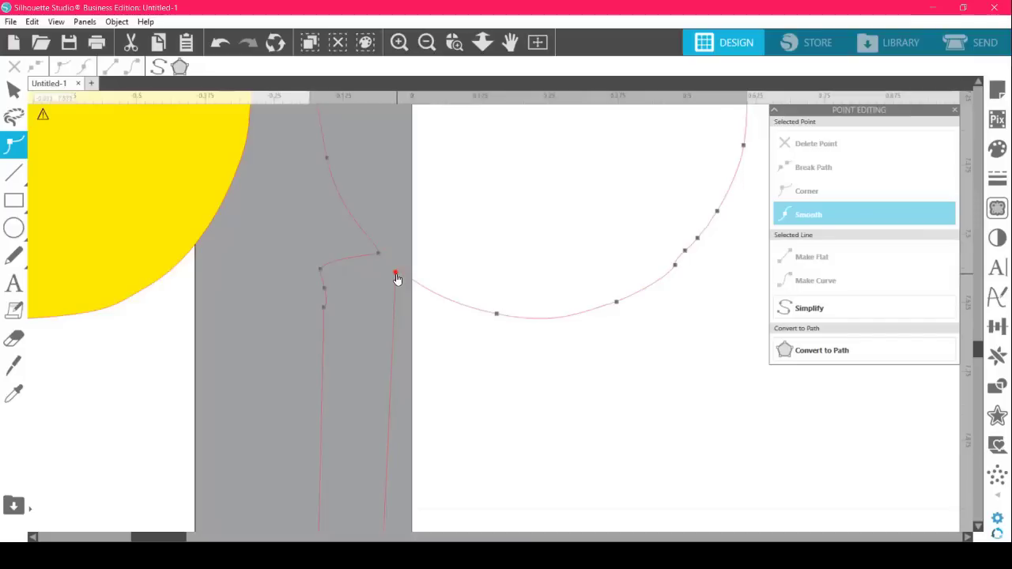
left_click_drag(399, 274, 366, 275)
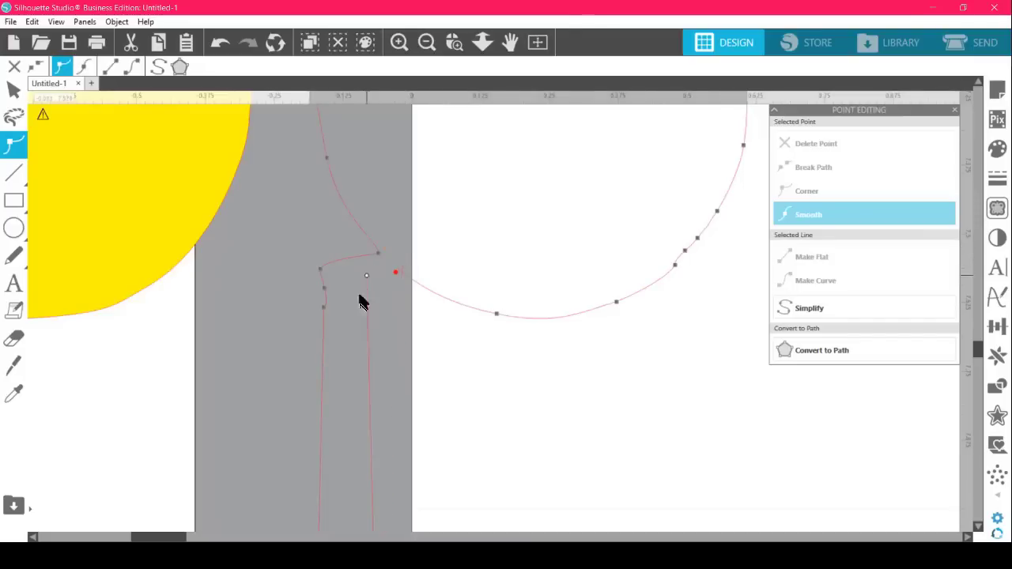
left_click(396, 273)
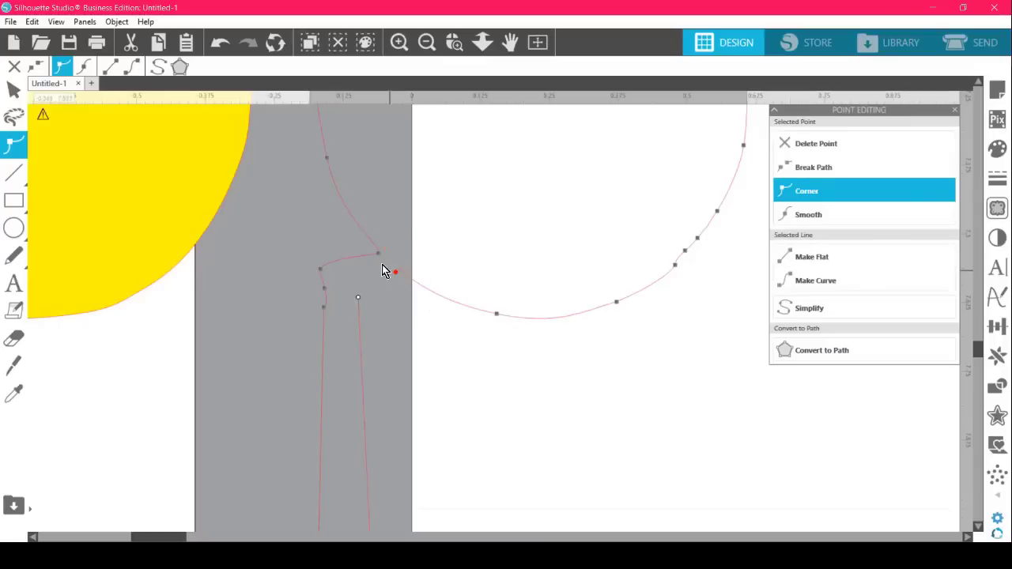
Break the path at the left-hand joint point and join the stem's two open ends to close its outline.
left_click(379, 255)
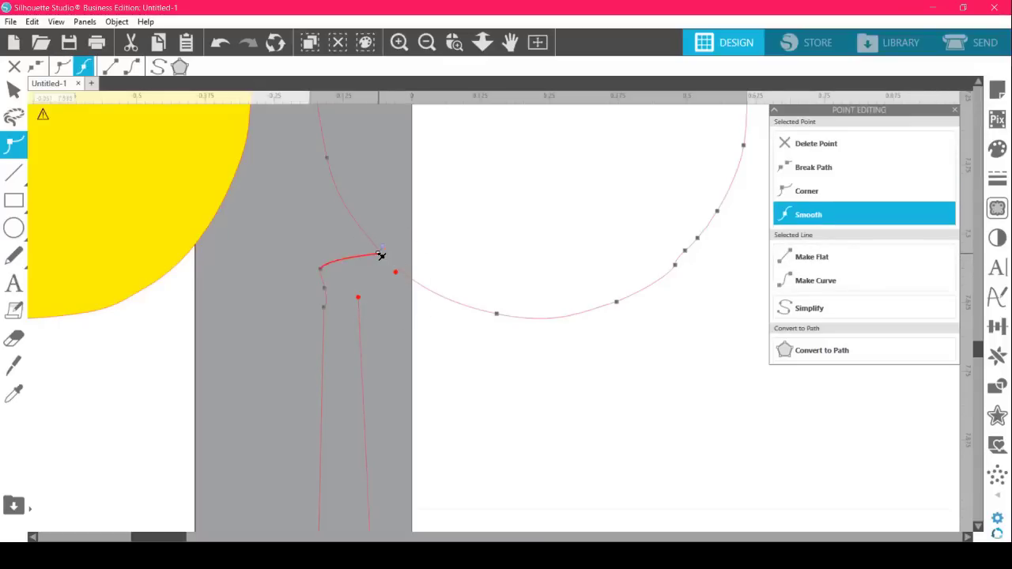
right_click(378, 256)
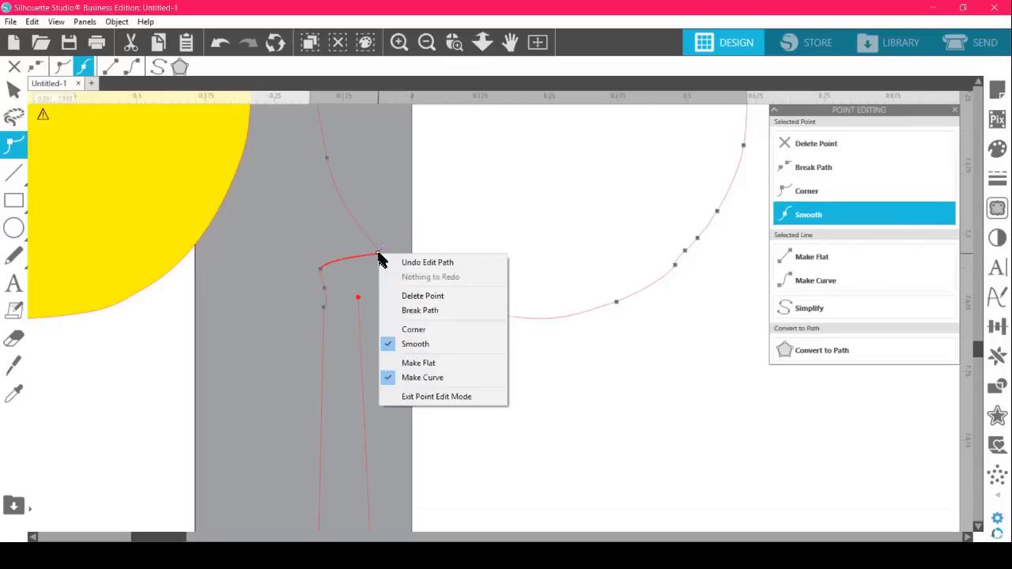
left_click(418, 312)
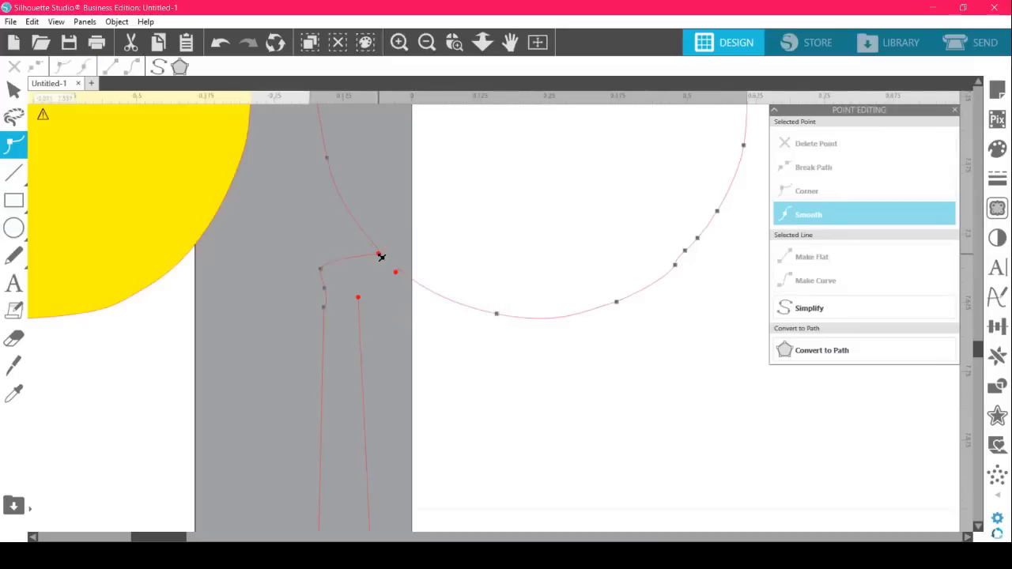
left_click_drag(379, 257, 363, 293)
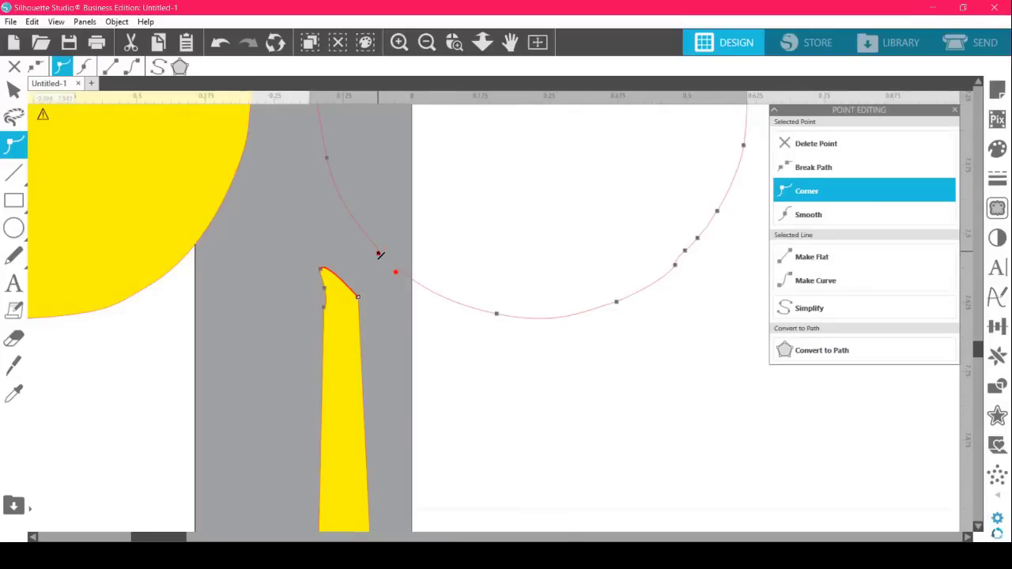
Join the petal's two open end points to close its outline, and finish point editing.
left_click(380, 254)
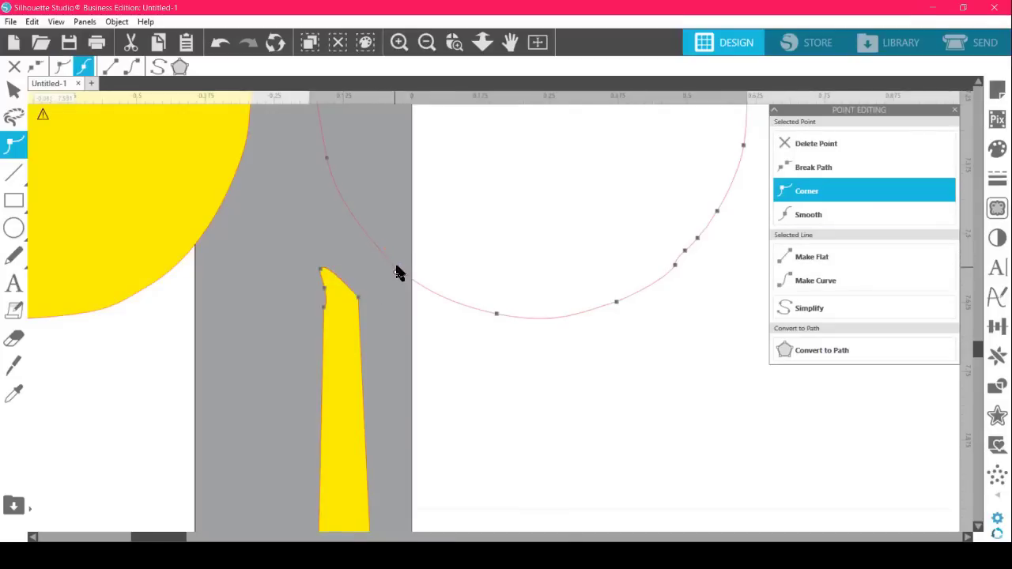
left_click_drag(395, 267, 397, 271)
left_click(543, 379)
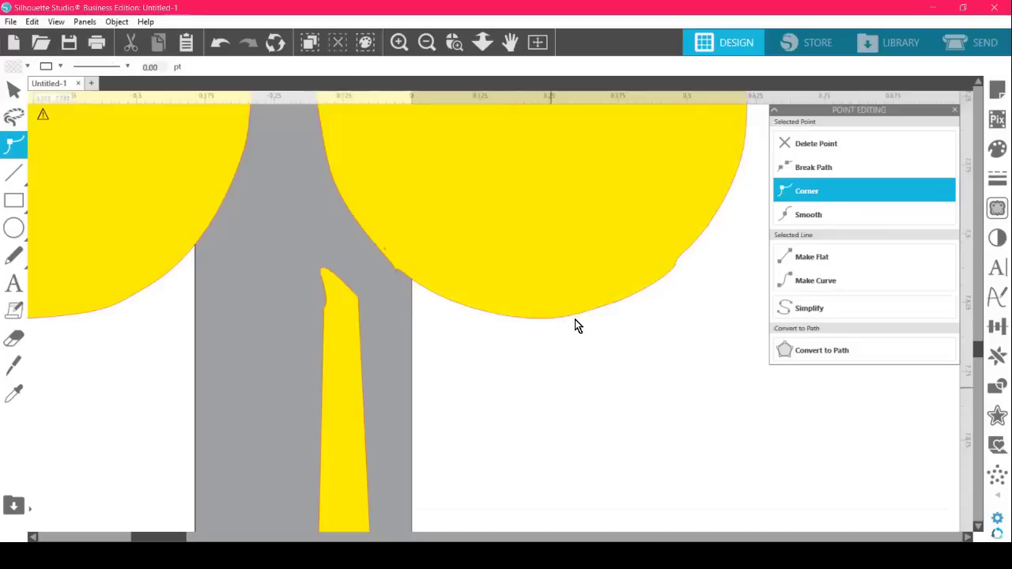
Release the compound path of the edited lower petal and its stem piece.
left_click(422, 48)
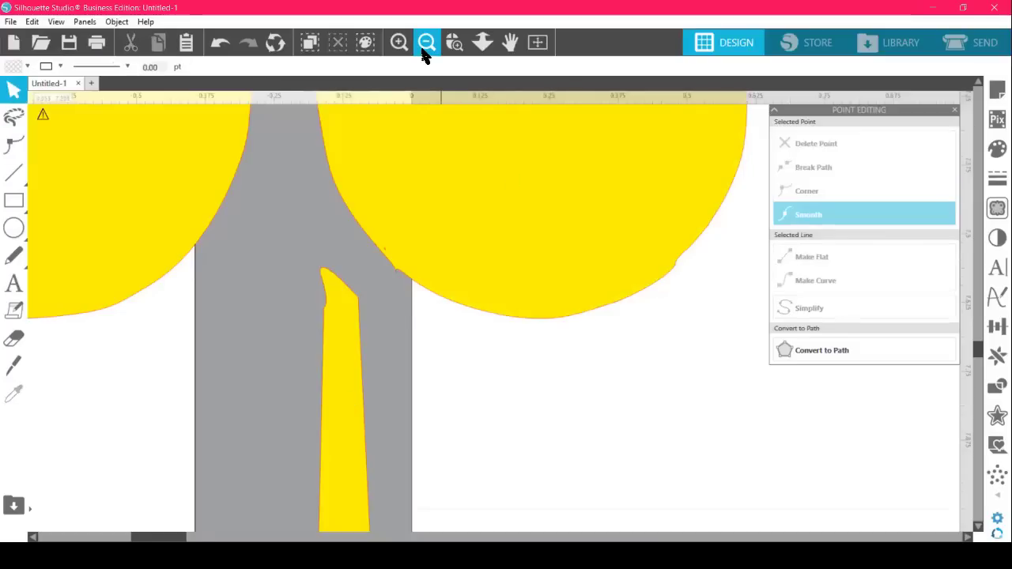
left_click(423, 50)
left_click(423, 50)
left_click(422, 50)
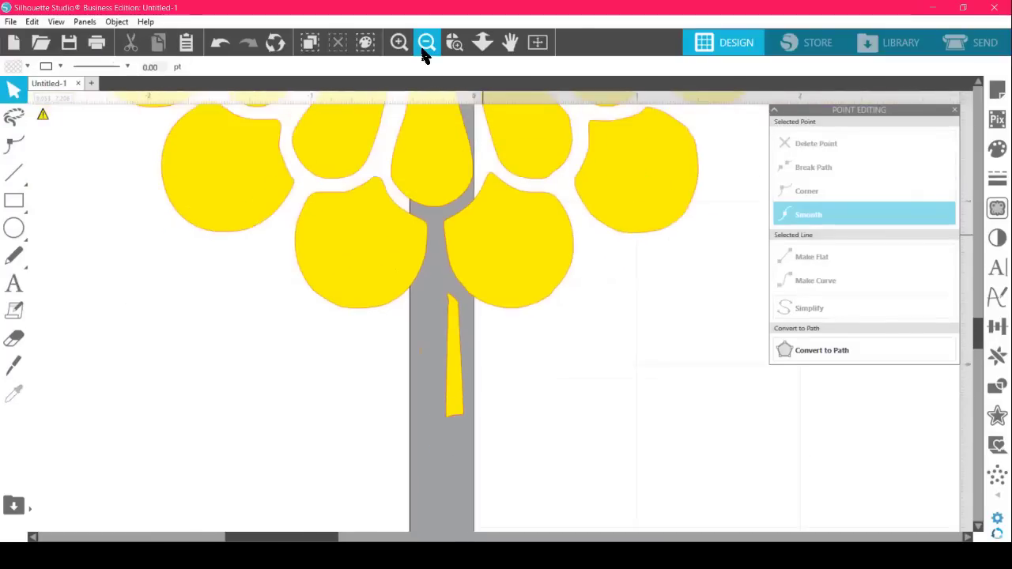
left_click(423, 50)
left_click(423, 50)
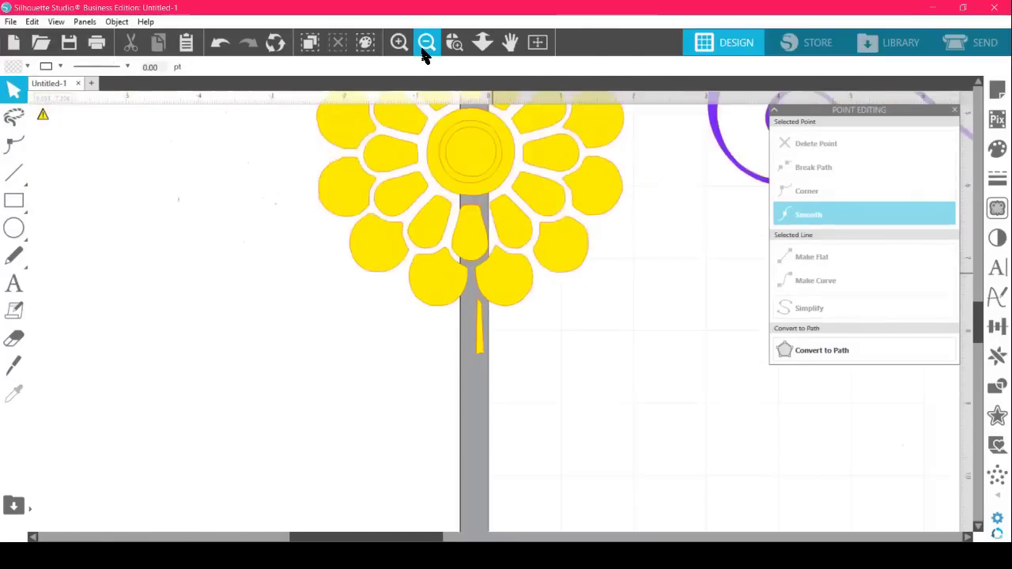
left_click(423, 50)
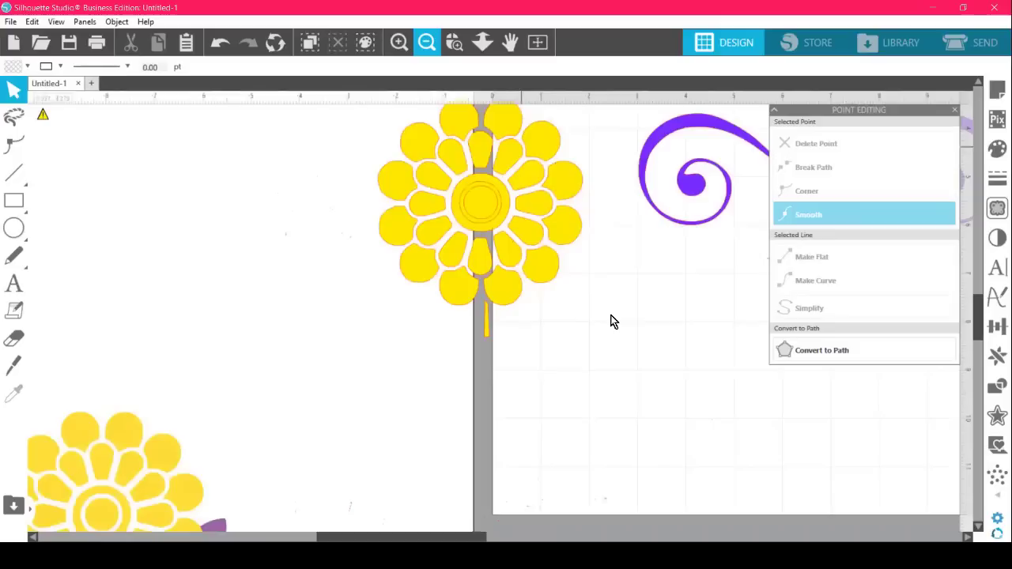
left_click(489, 334)
left_click(533, 356)
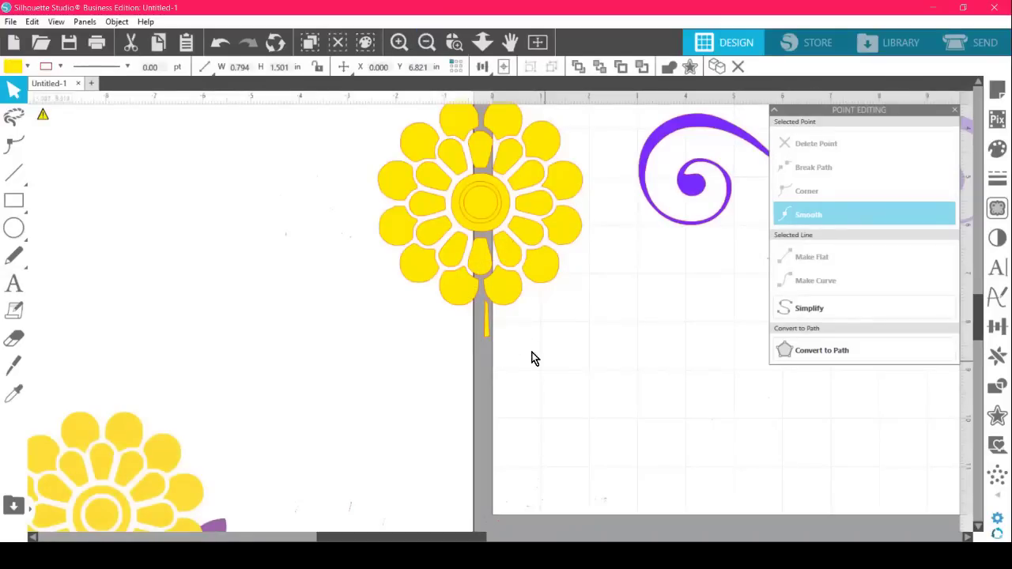
left_click(487, 325)
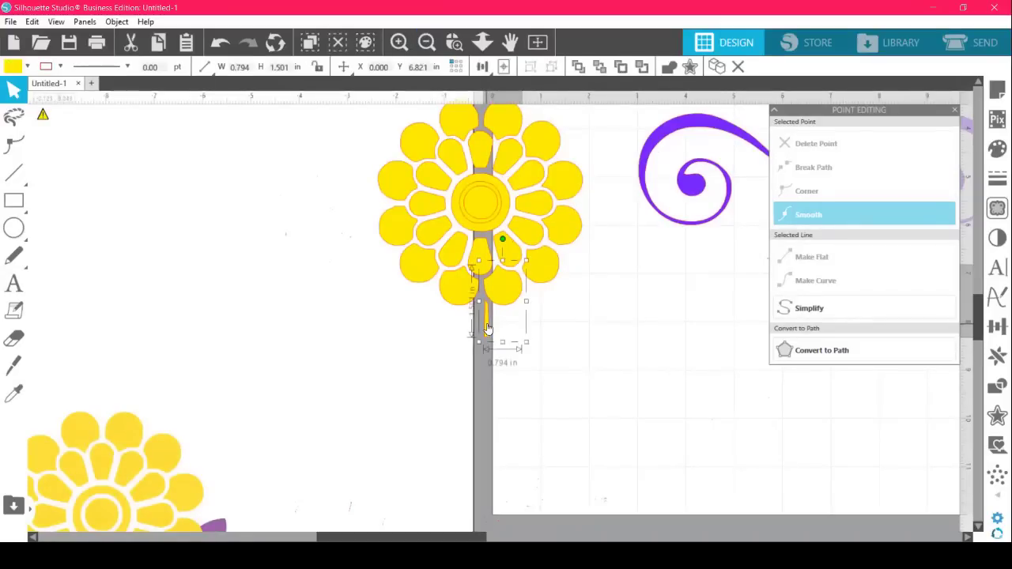
right_click(504, 299)
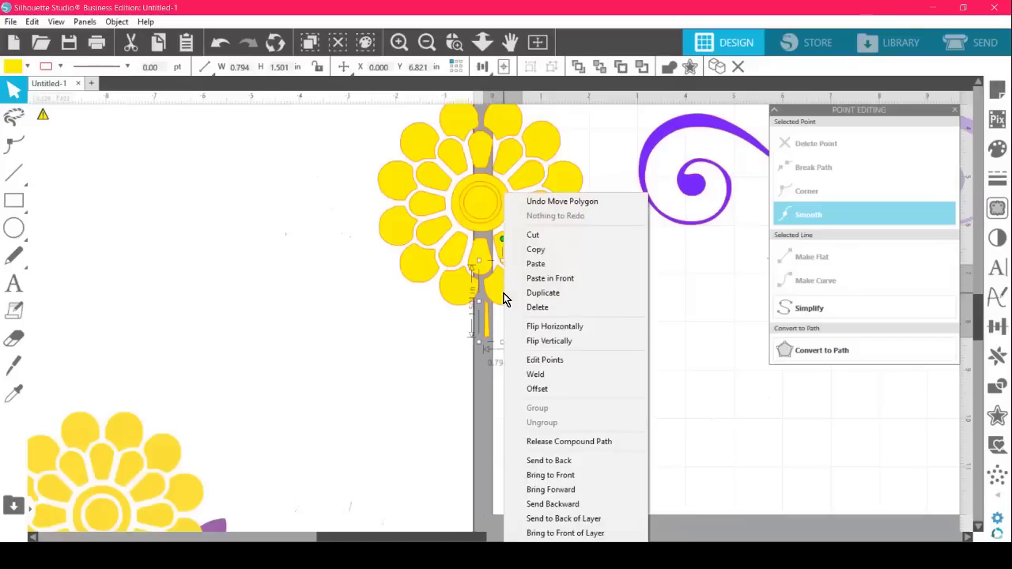
left_click(566, 443)
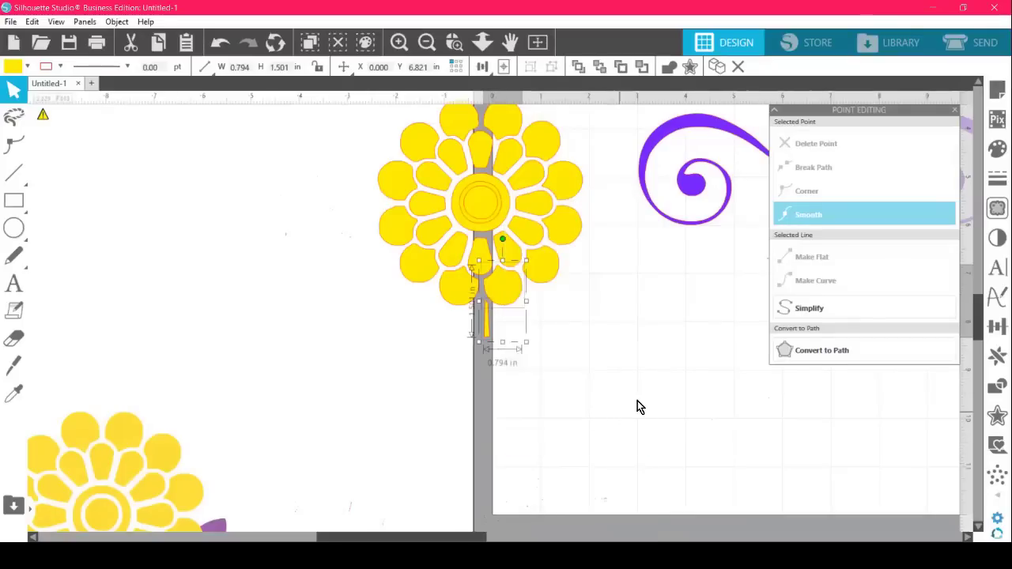
Delete the detached stem piece below the flower, keeping the petal.
left_click(487, 325)
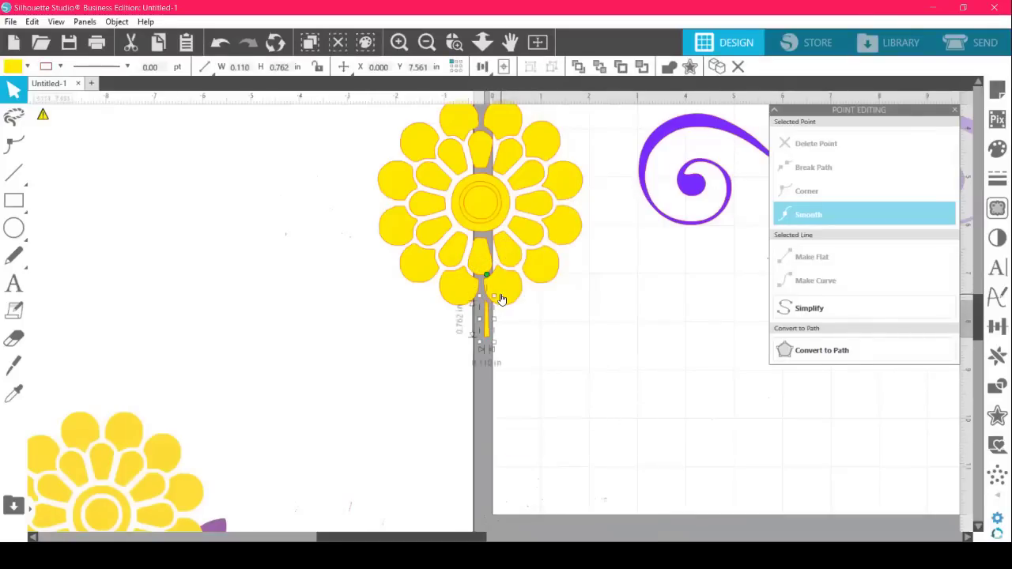
left_click(487, 336)
key("Delete")
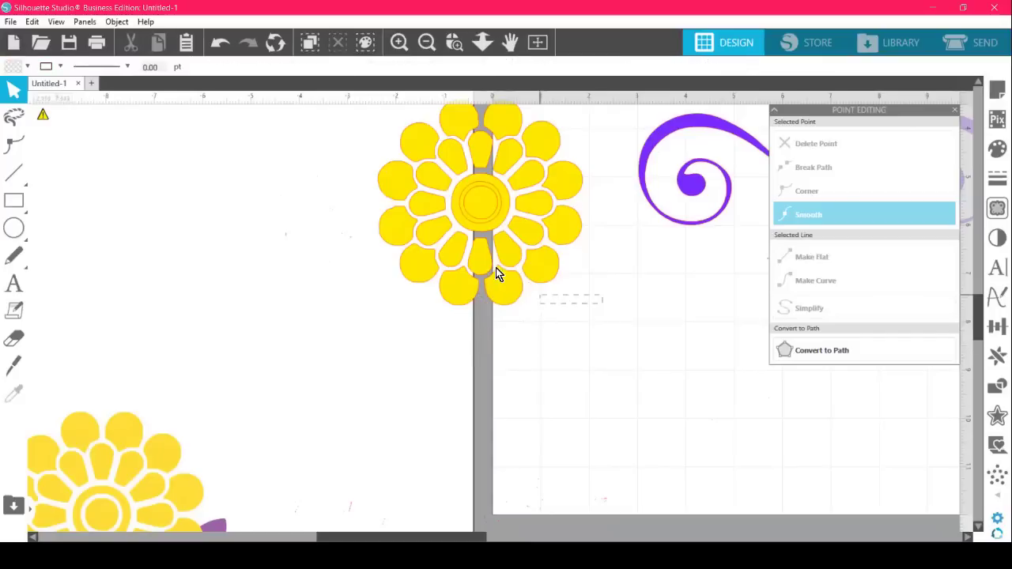
Select every piece of the yellow flower and group them into one object.
left_click_drag(496, 272, 387, 95)
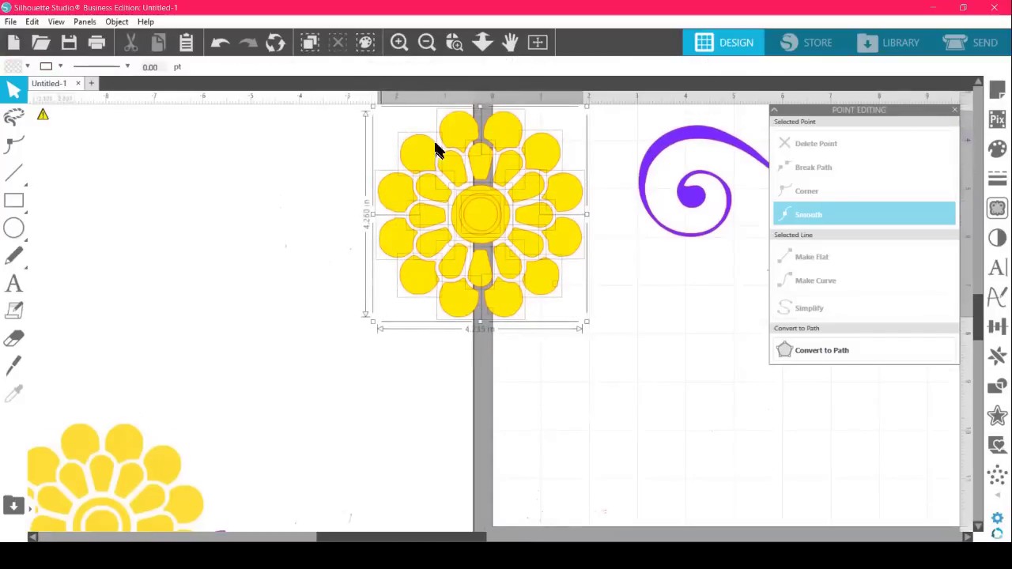
right_click(461, 194)
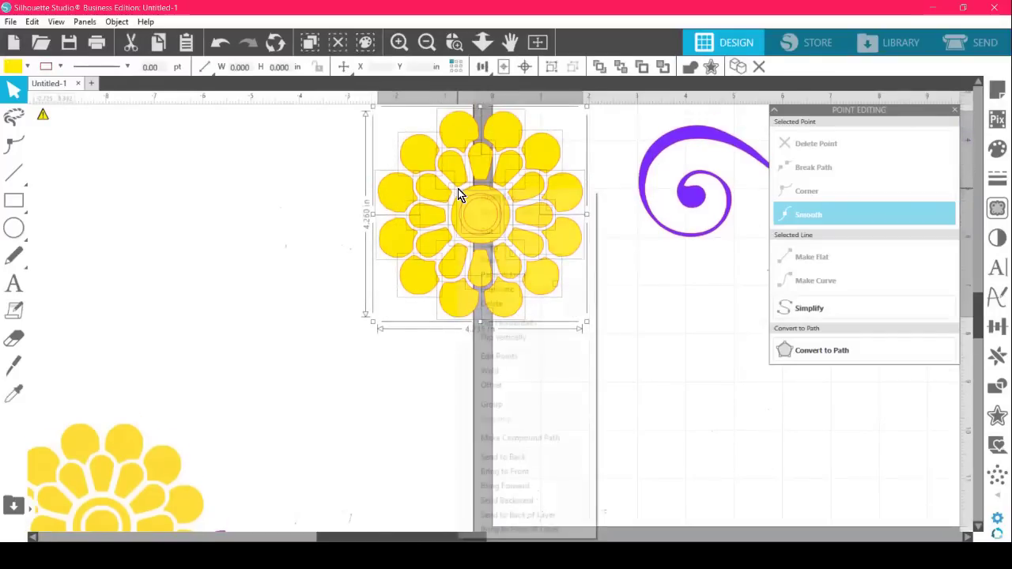
left_click(535, 404)
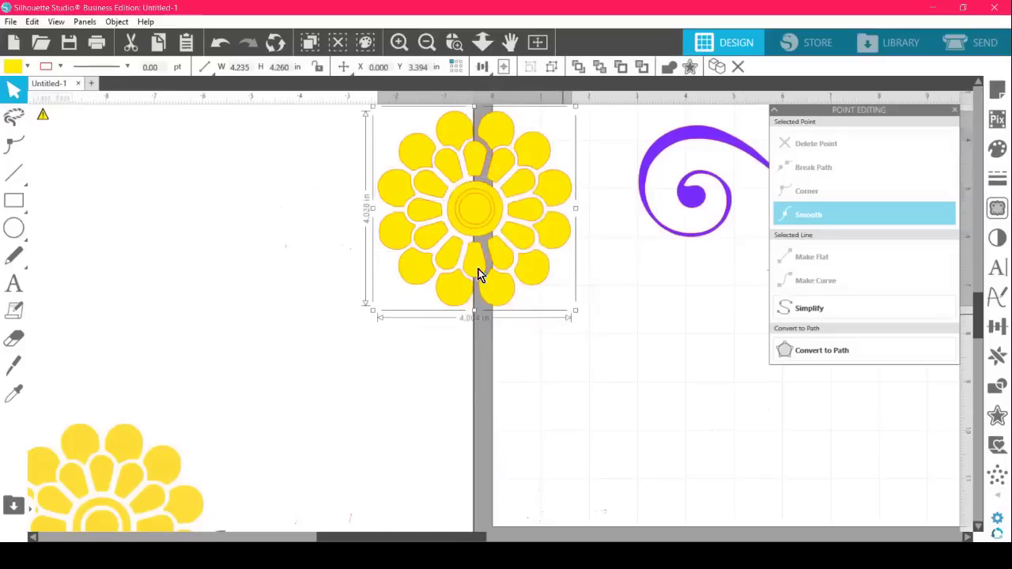
Scale the grouped flower to about 2.32 by 2.34 in and place it between the two purple swirls.
left_click_drag(586, 322, 490, 231)
left_click_drag(353, 537, 428, 537)
left_click_drag(251, 175, 635, 209)
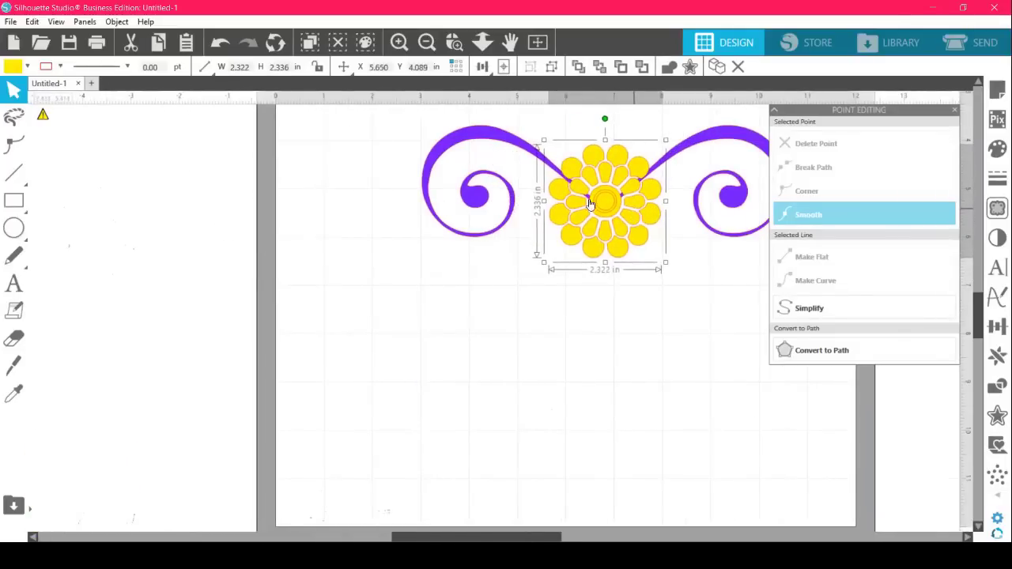
Fill the grouped flower with the purple sampled from the swirl, and deselect it.
left_click(16, 69)
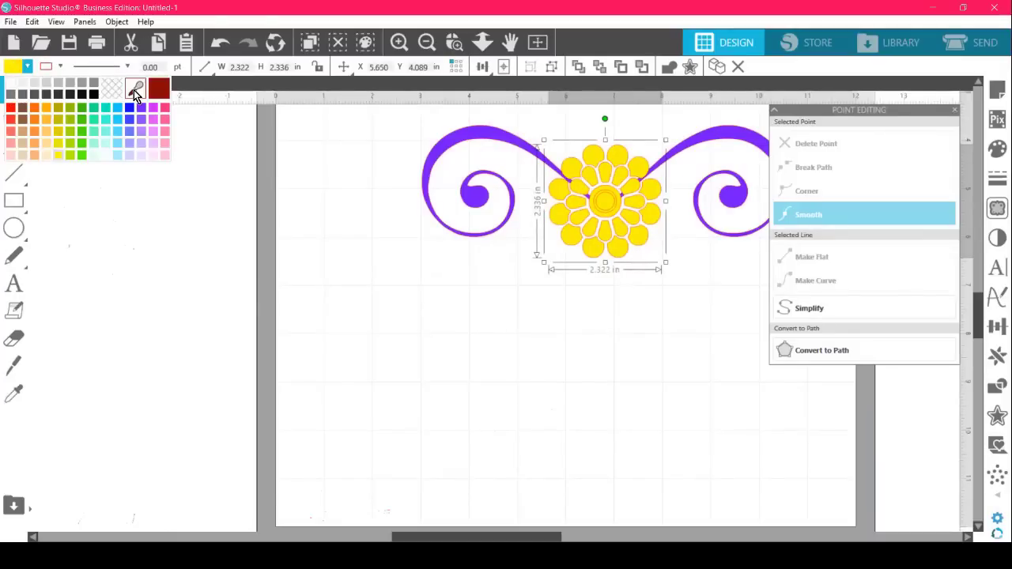
left_click(134, 93)
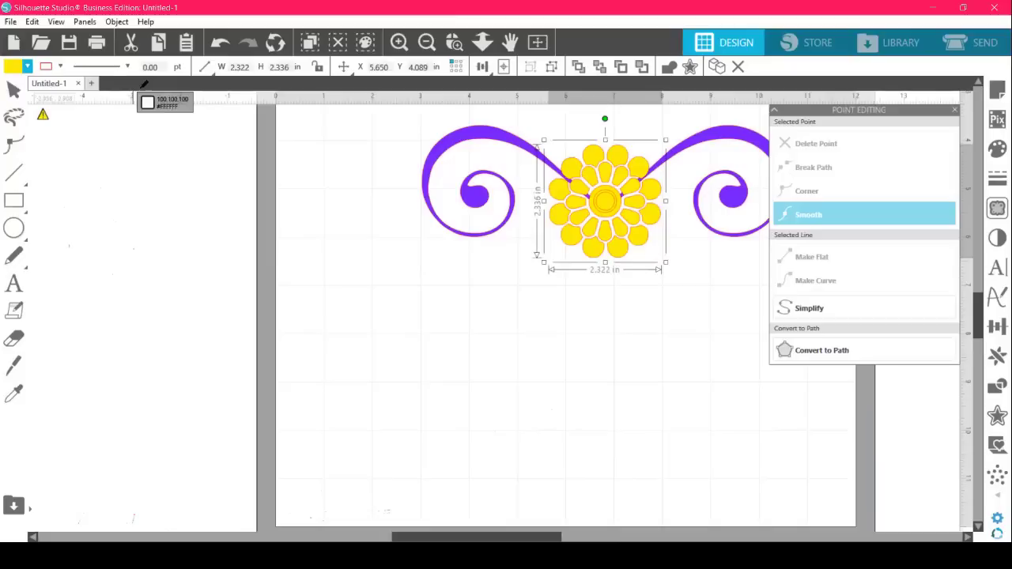
left_click(488, 129)
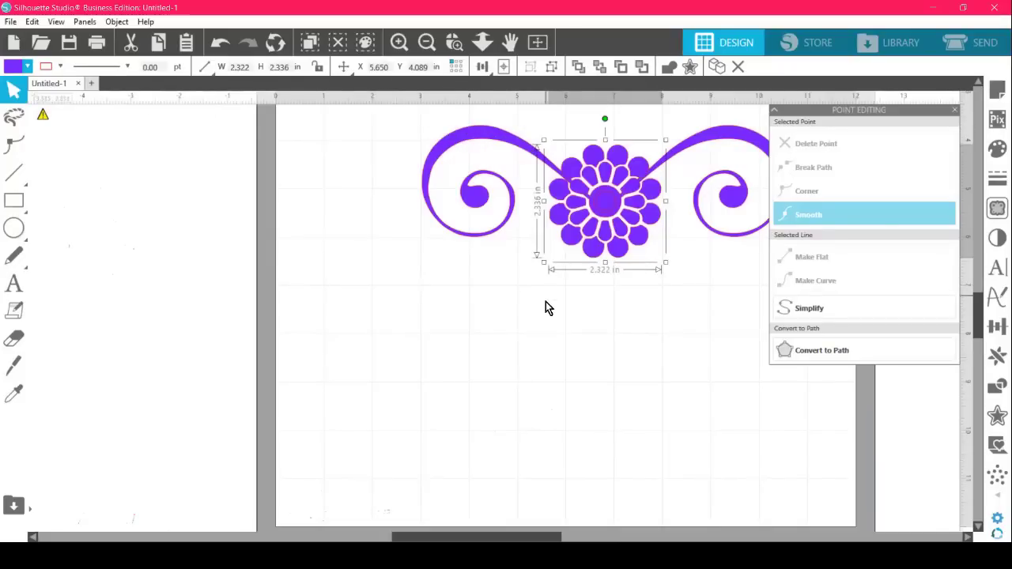
left_click(468, 358)
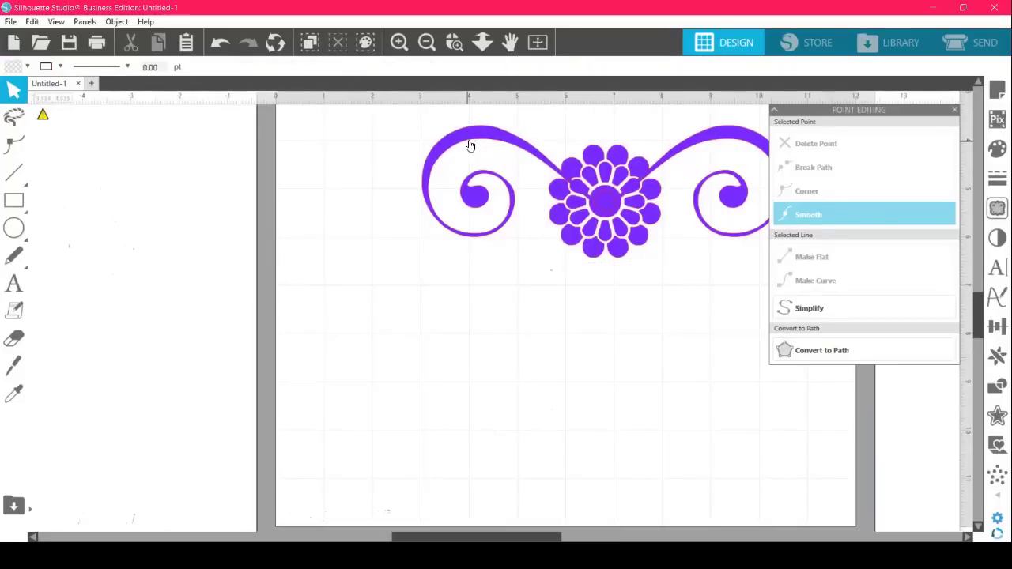
Move both purple swirls outward and up so their stems meet the flower's outer petals on each side.
left_click_drag(468, 135, 421, 123)
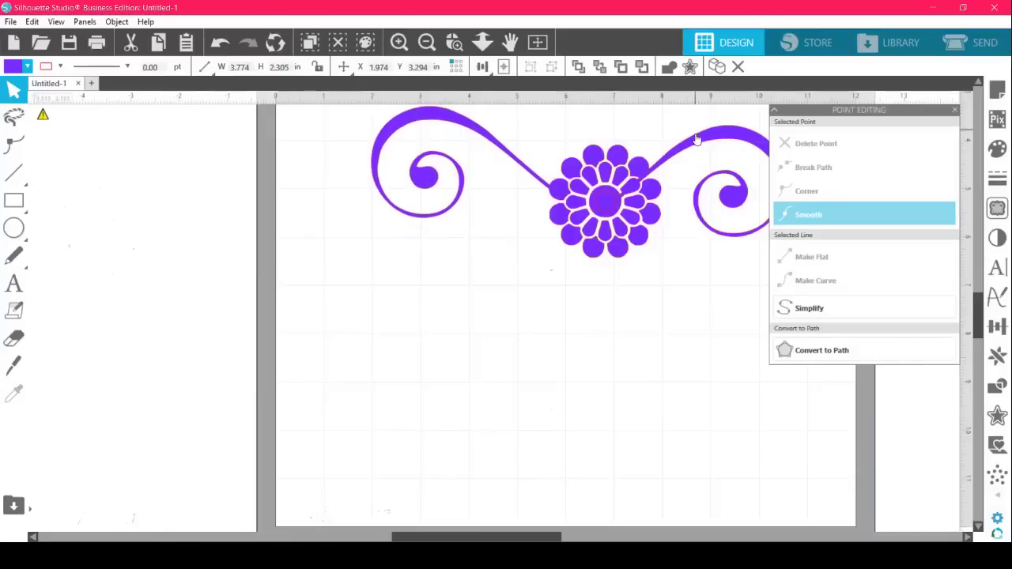
left_click_drag(694, 135, 749, 105)
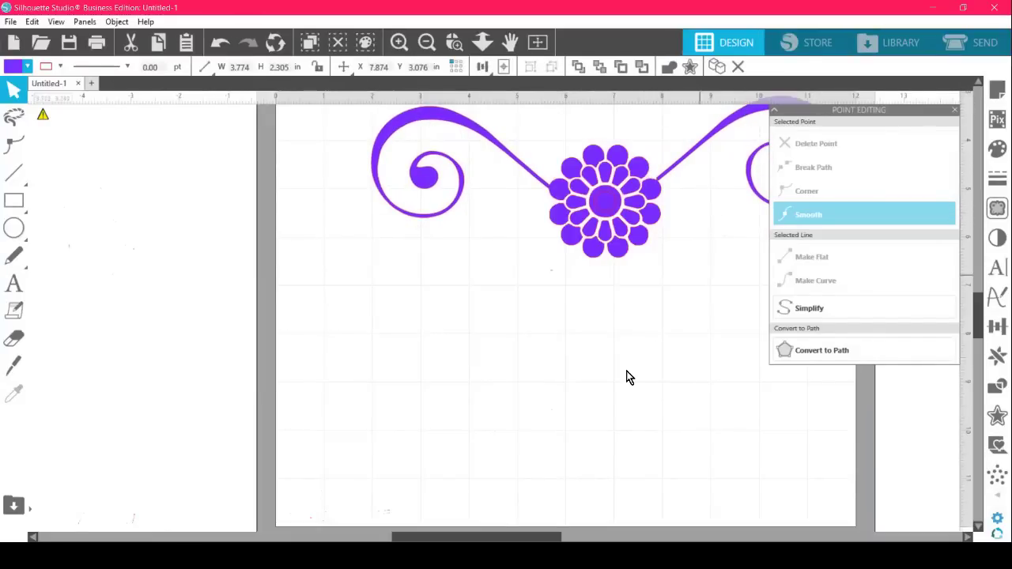
left_click(72, 368)
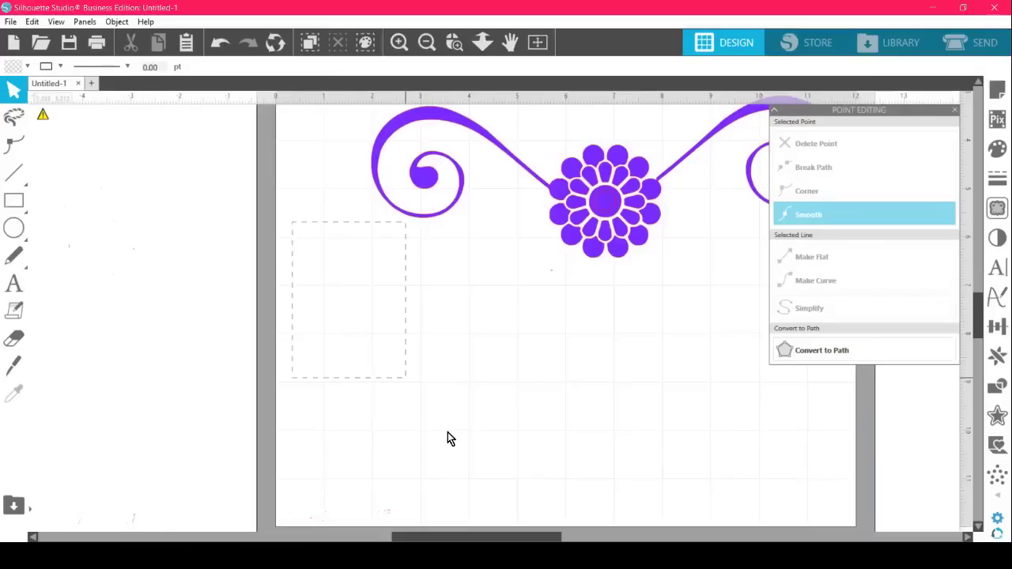
left_click_drag(447, 439, 459, 446)
Delete the flower and swirl design from the page.
left_click(538, 45)
left_click_drag(370, 210, 714, 391)
key("Delete")
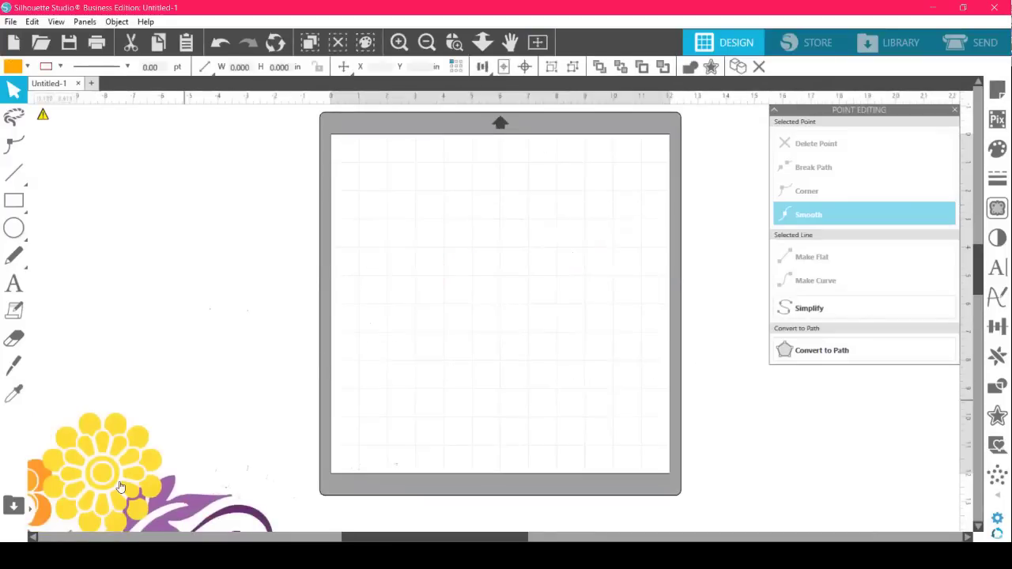
Delete the horse rider picture below the page and the multicolored flower reference image beside it.
scroll(354, 373, "down", 3)
scroll(354, 396, "down", 6)
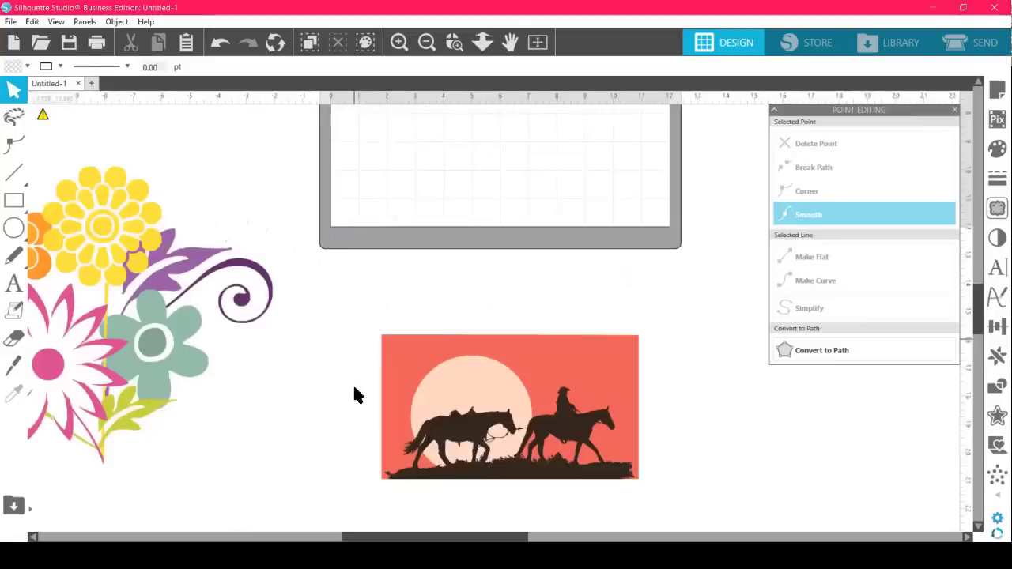
left_click(402, 298)
key("Delete")
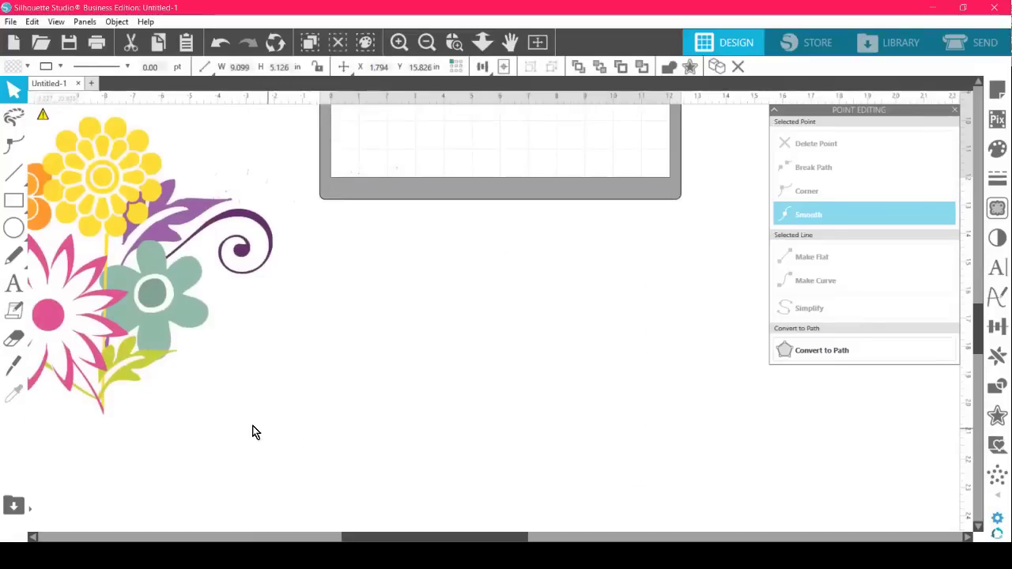
left_click_drag(254, 431, 8, 111)
key("Delete")
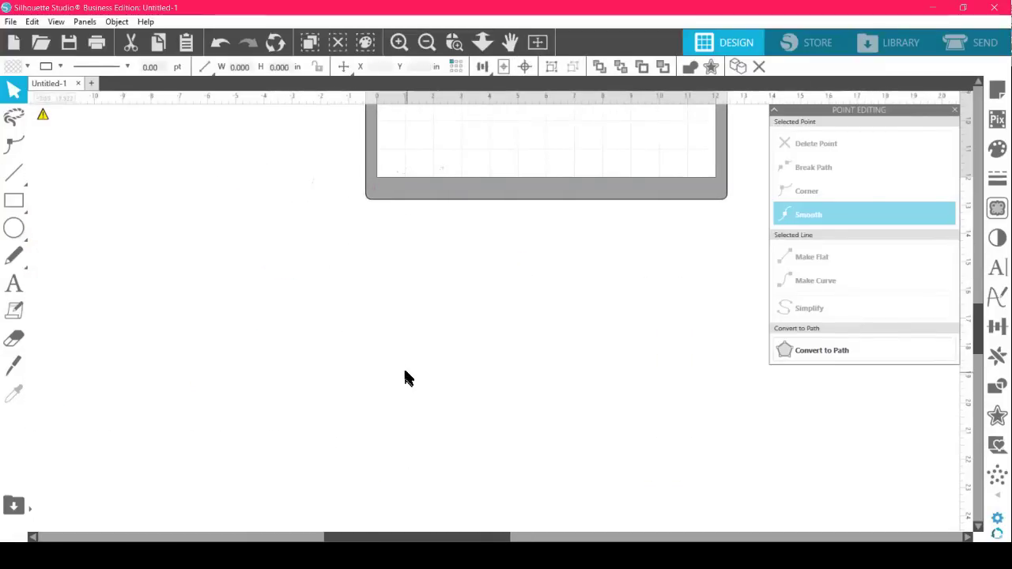
Create a new blank document and merge the "christmas bulbs" file from the SSBE-8 folder into it.
left_click(92, 83)
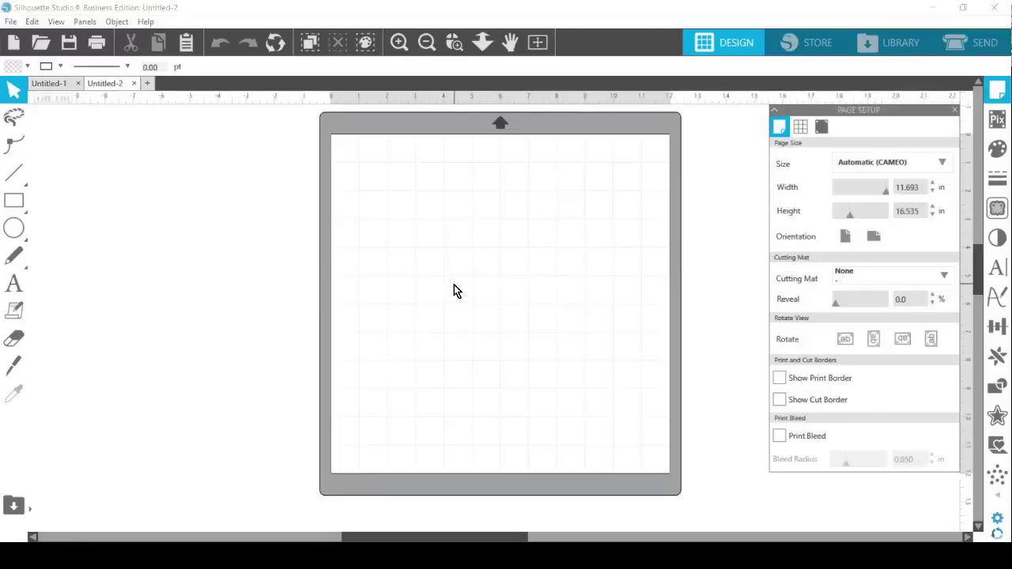
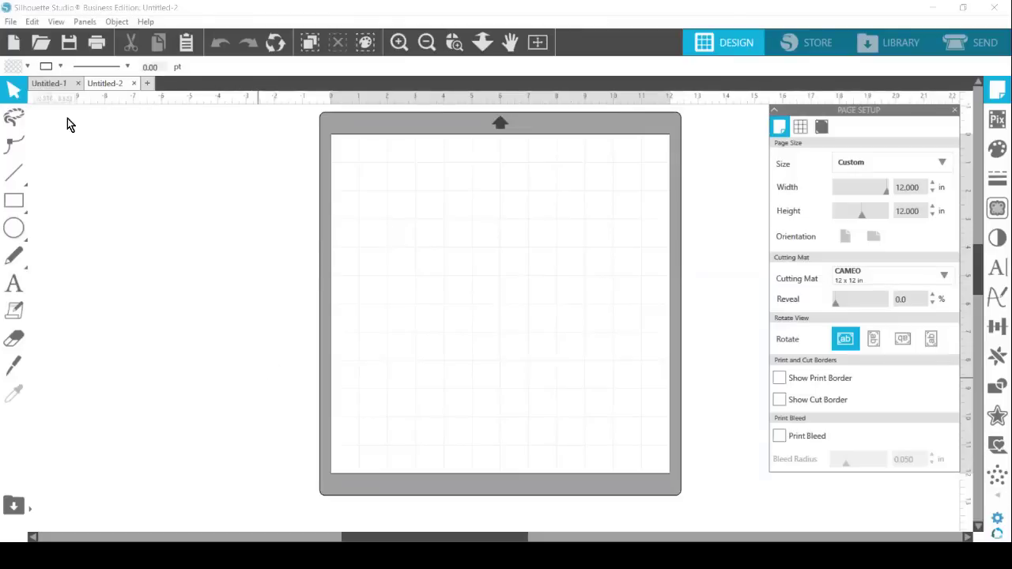
left_click(10, 21)
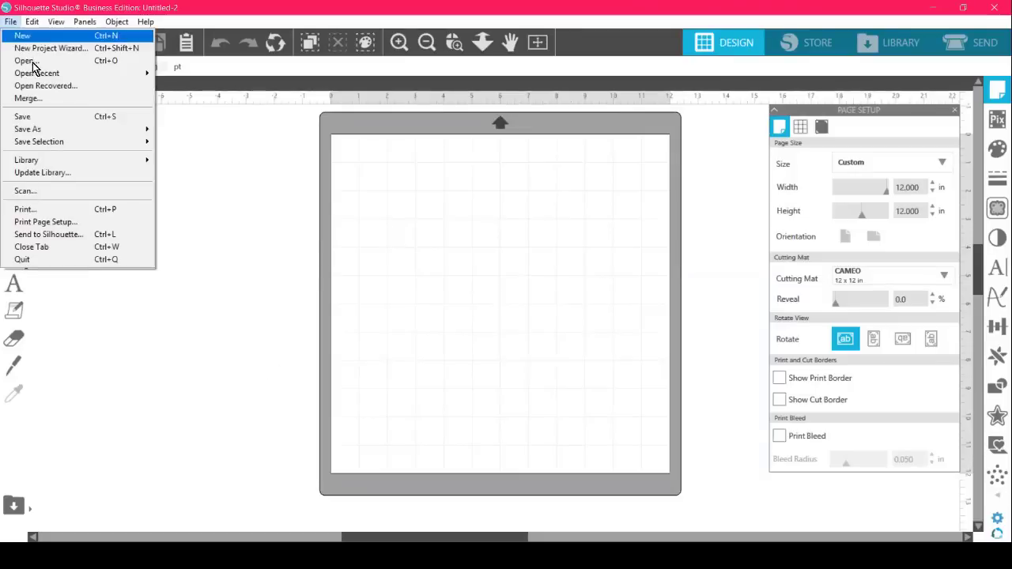
left_click(55, 98)
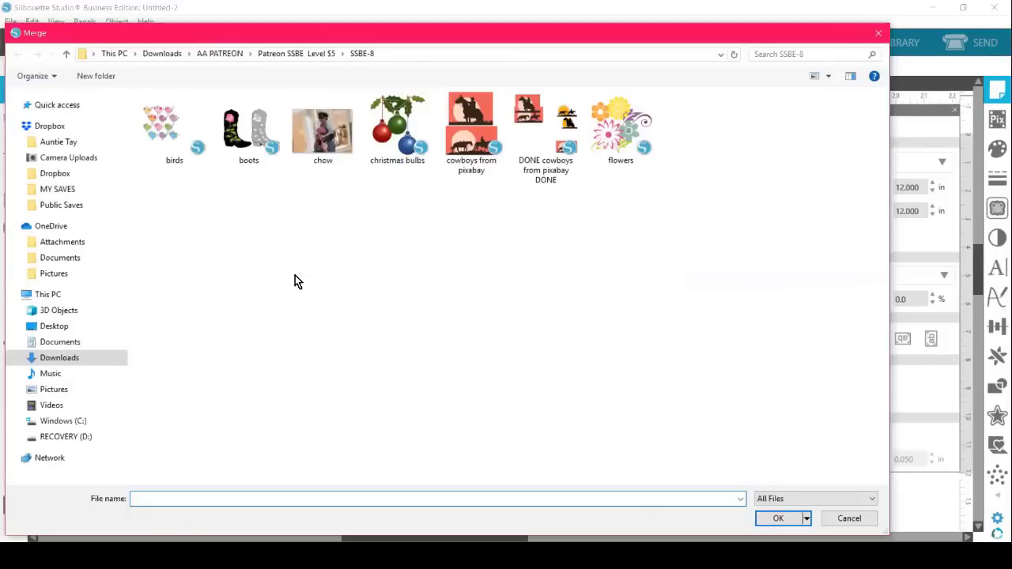
left_click(166, 135)
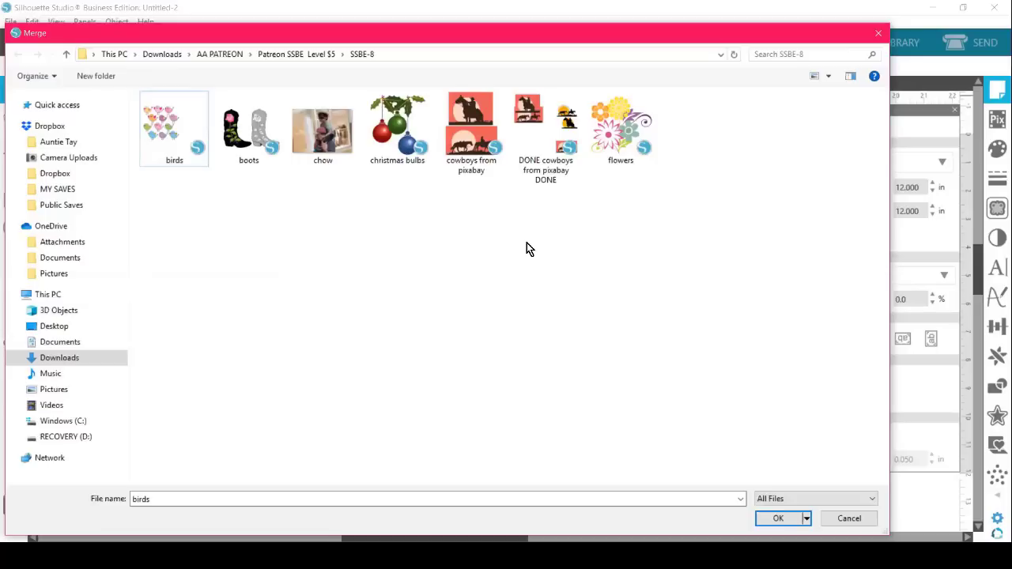
left_click(399, 132)
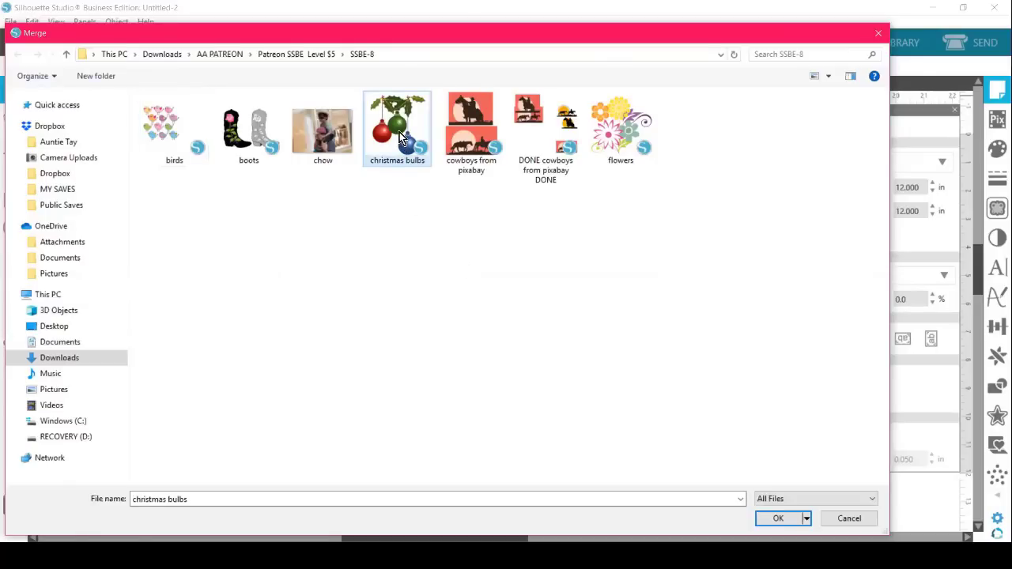
left_click(779, 519)
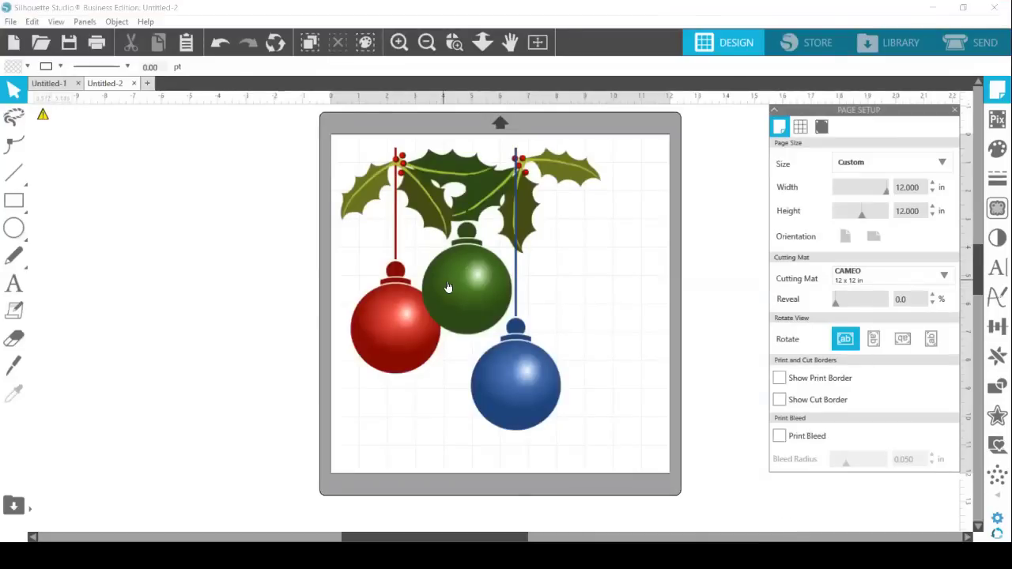
Move the Christmas bulbs image to the middle of the page and open the trace options.
left_click_drag(448, 287, 521, 308)
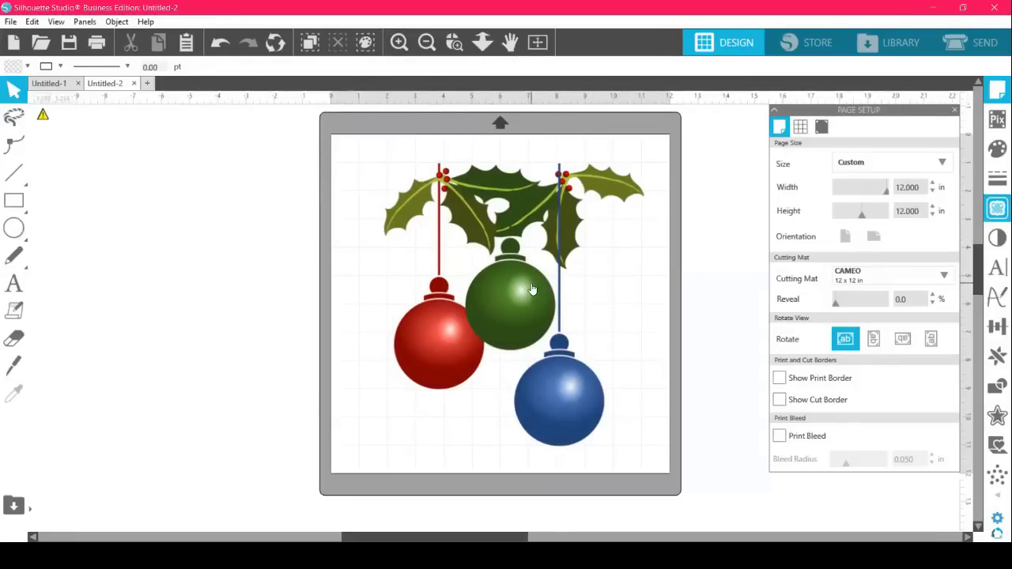
left_click_drag(531, 285, 521, 280)
left_click(683, 279)
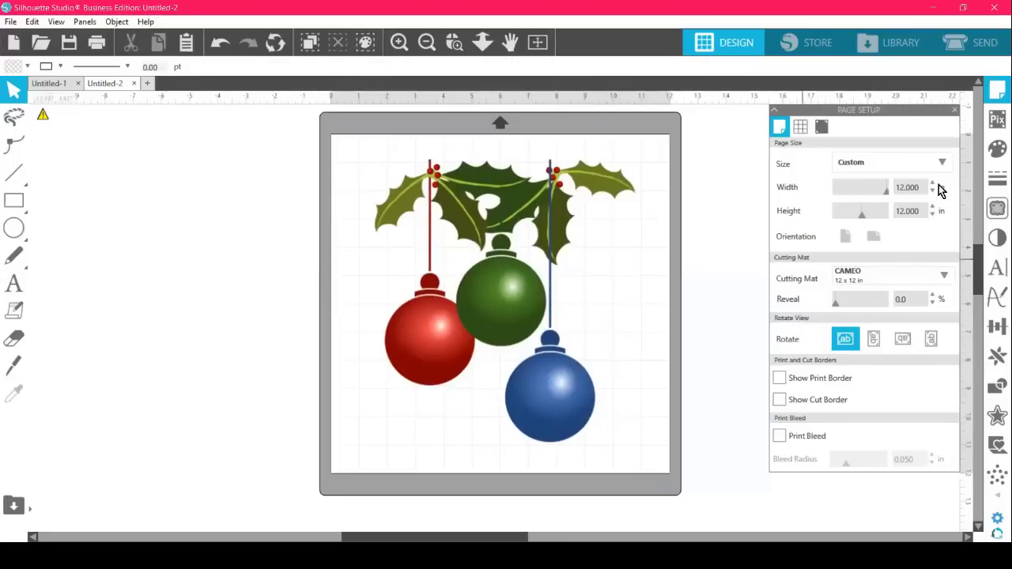
left_click(996, 210)
left_click(828, 168)
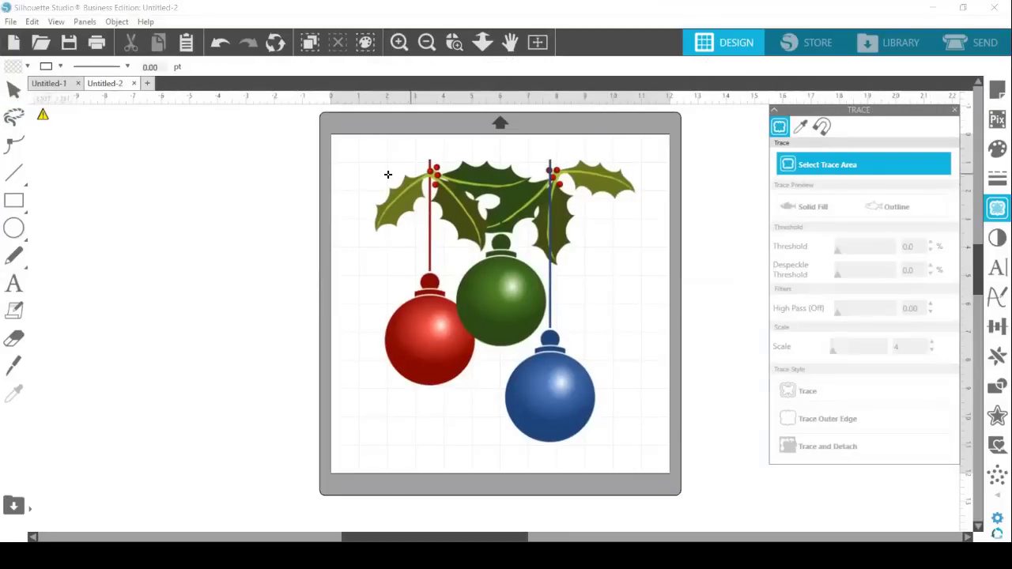
left_click_drag(653, 408, 662, 460)
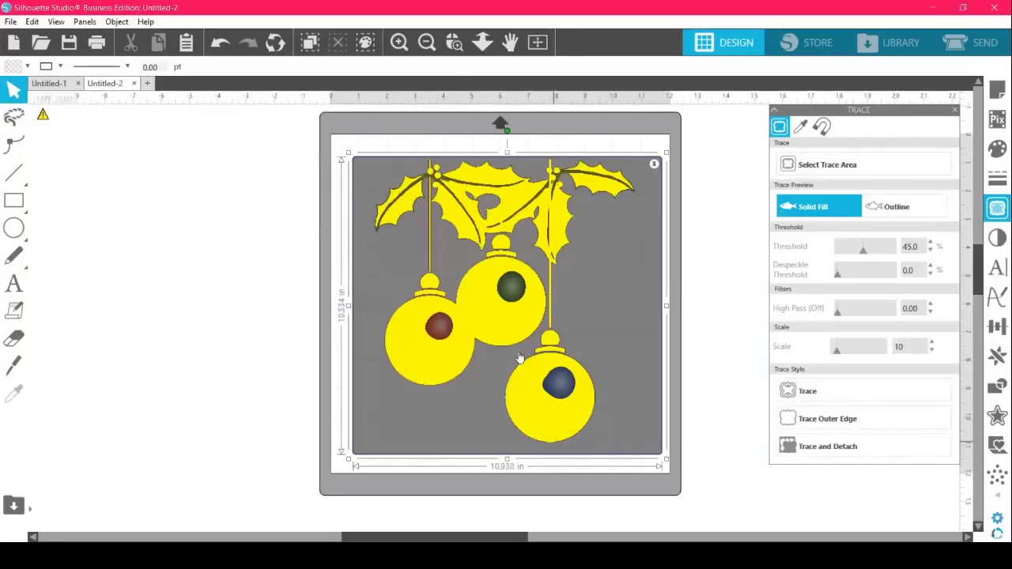
mouse_move(506, 332)
left_mouse_down()
mouse_move(400, 345)
mouse_move(501, 318)
left_mouse_up()
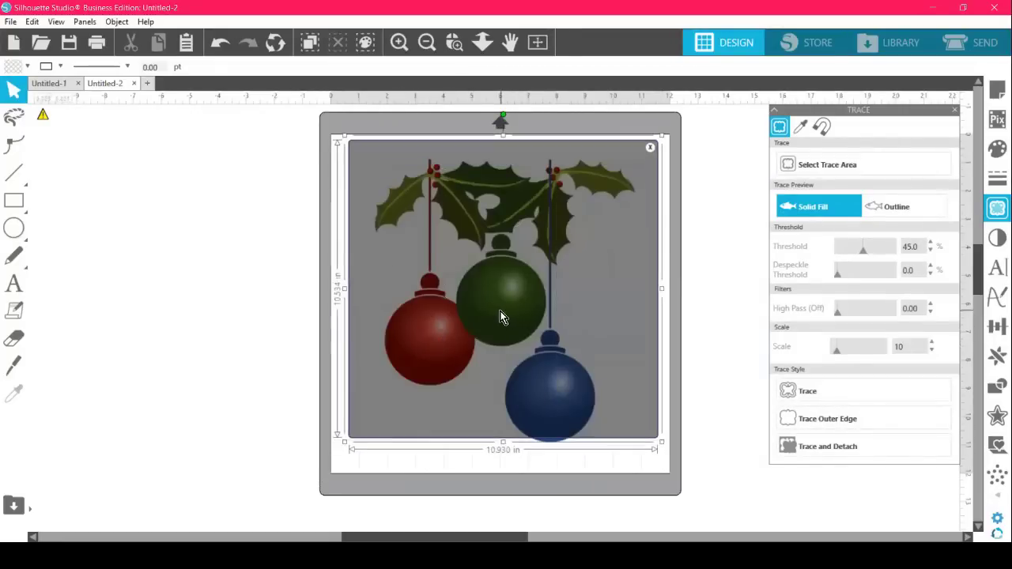
left_click_drag(606, 372, 604, 389)
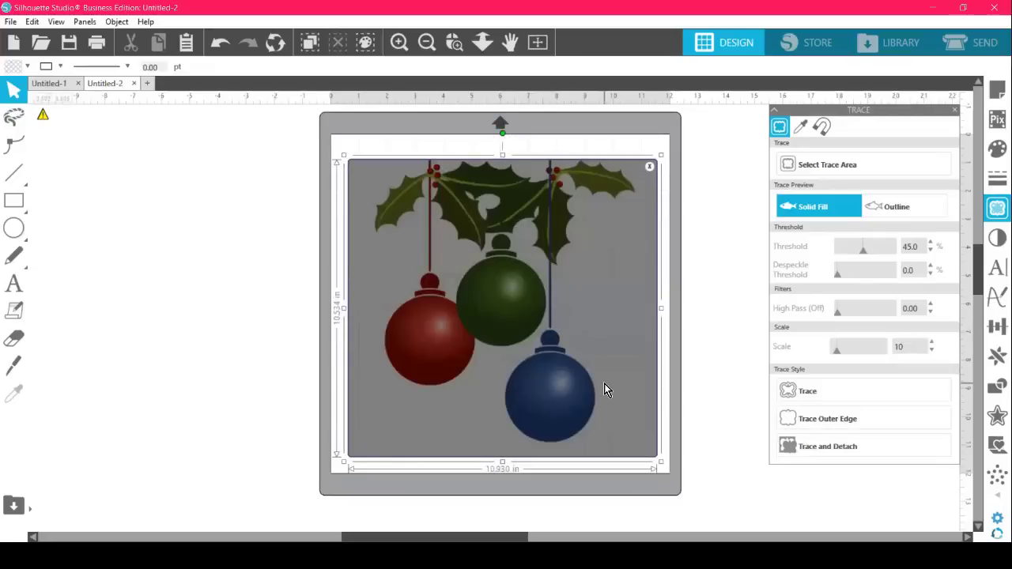
left_click(650, 162)
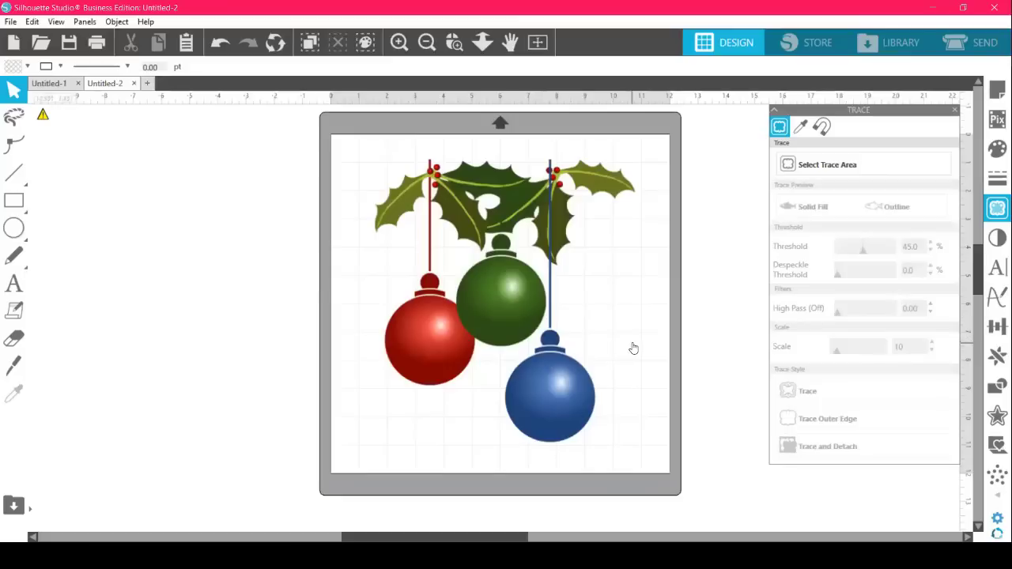
Set up a trace by color sampled from the blue ornament, covering all areas with a tolerance of 26%.
left_click(801, 128)
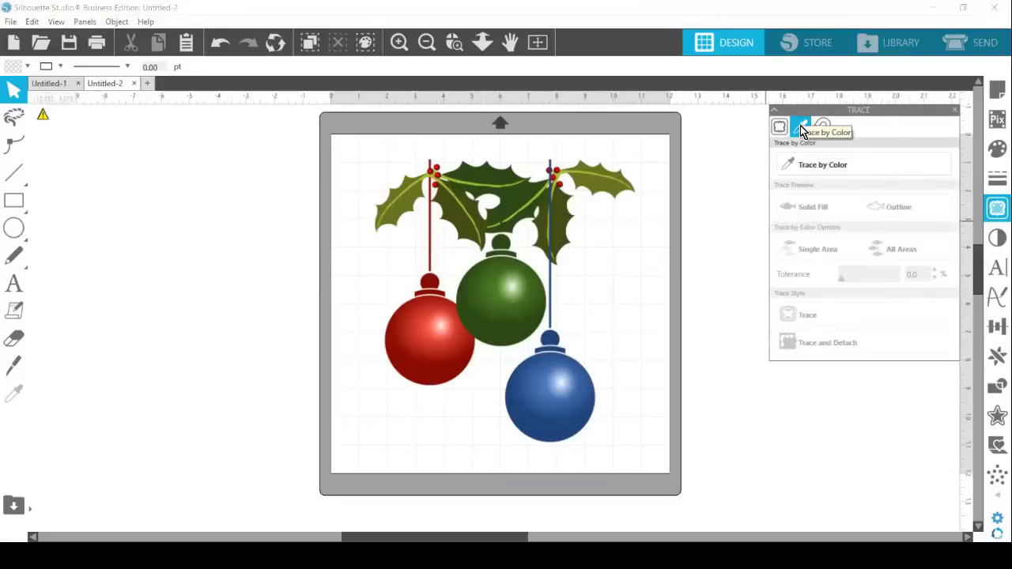
left_click(828, 165)
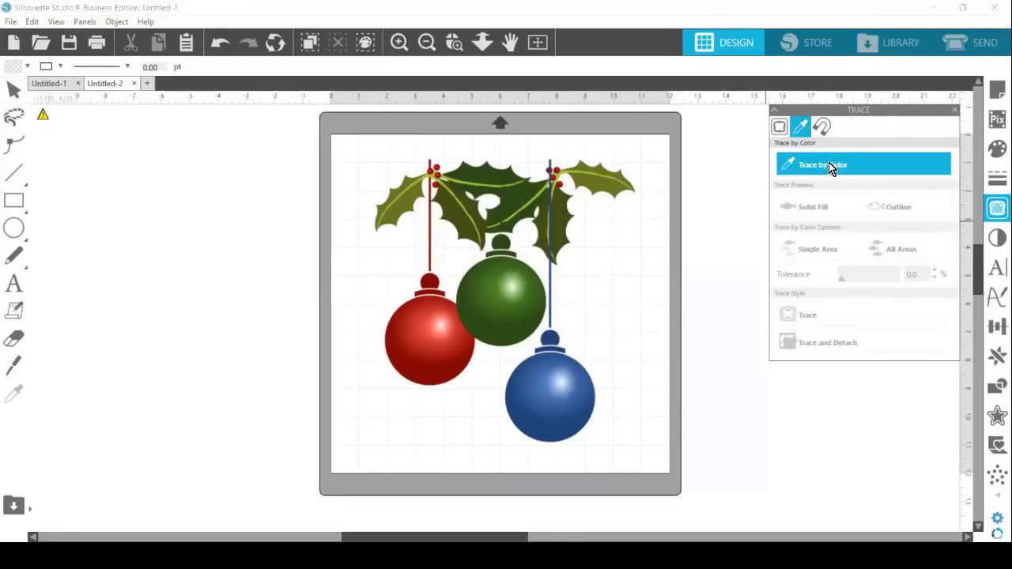
left_click(534, 381)
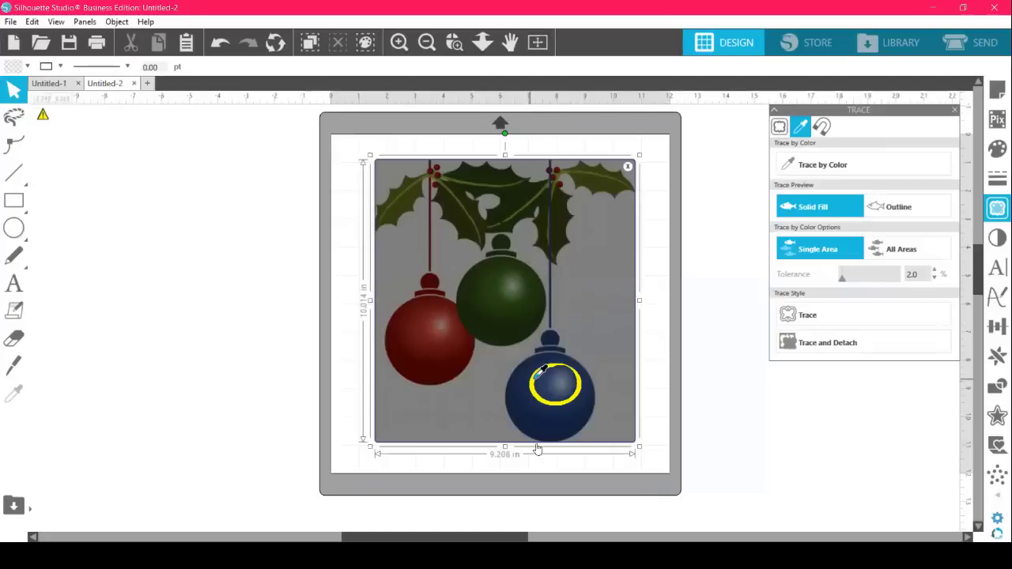
left_click(847, 278)
left_click_drag(847, 278, 851, 279)
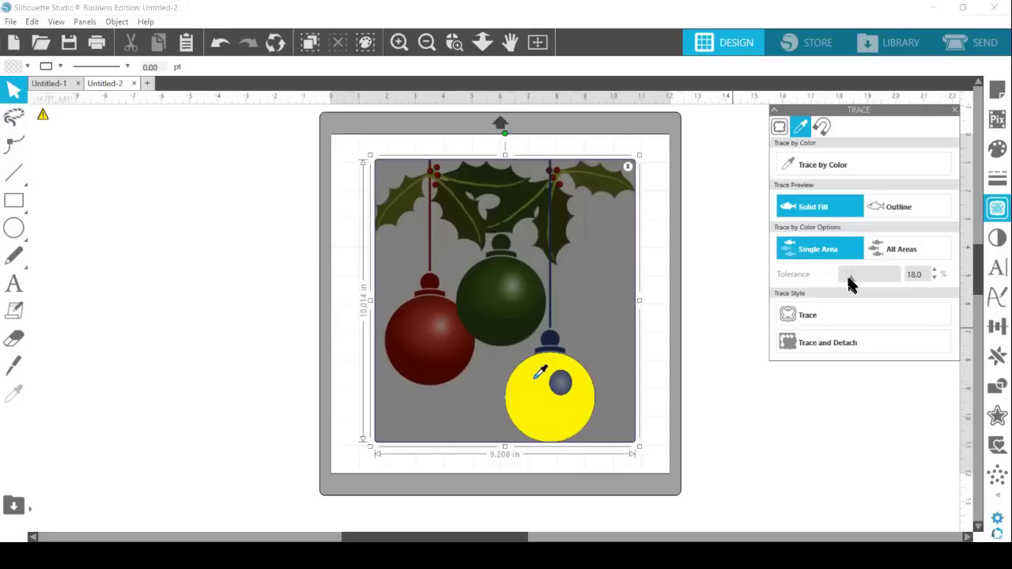
left_click(898, 254)
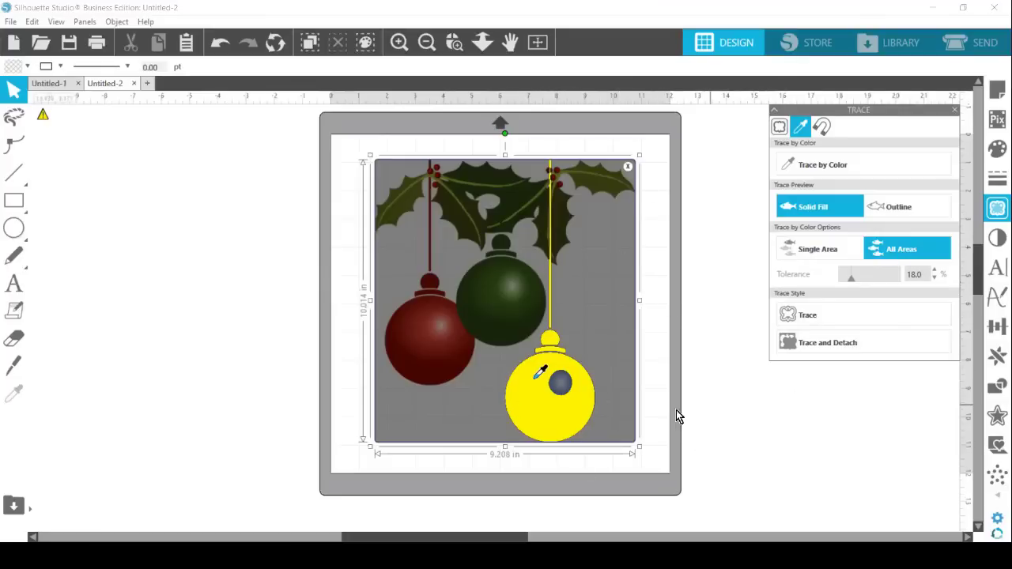
left_click(856, 281)
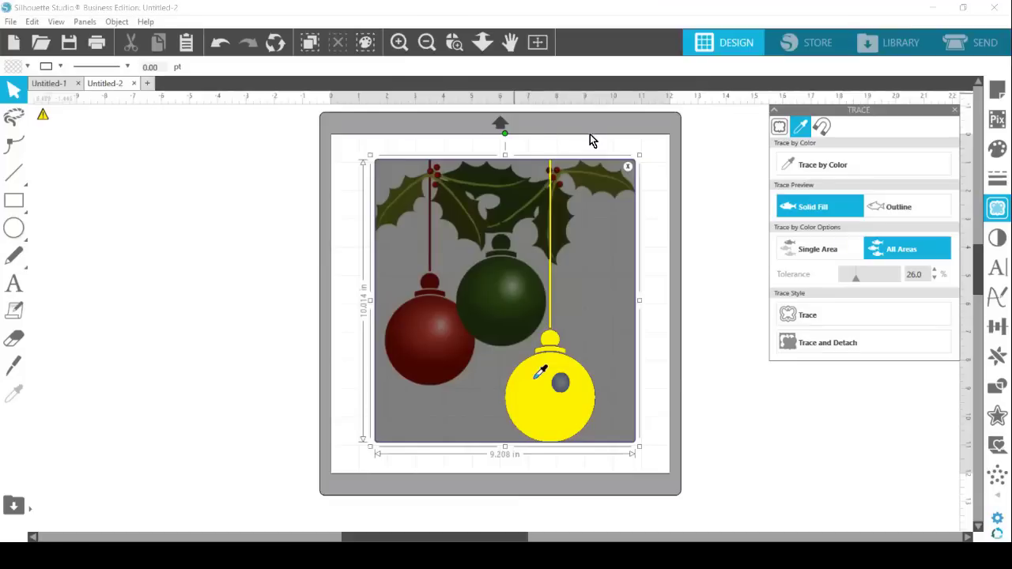
left_click(823, 344)
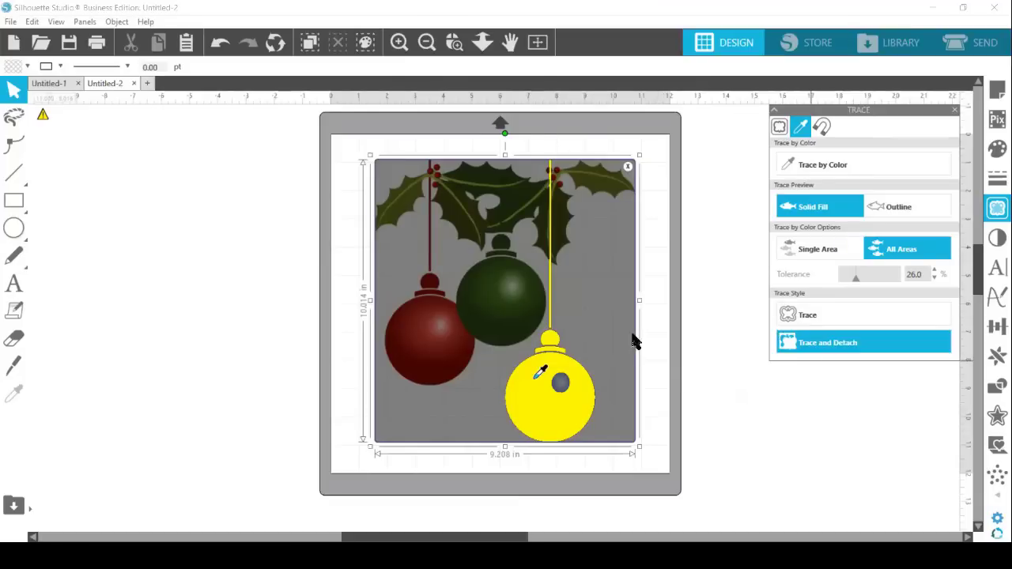
left_click(806, 317)
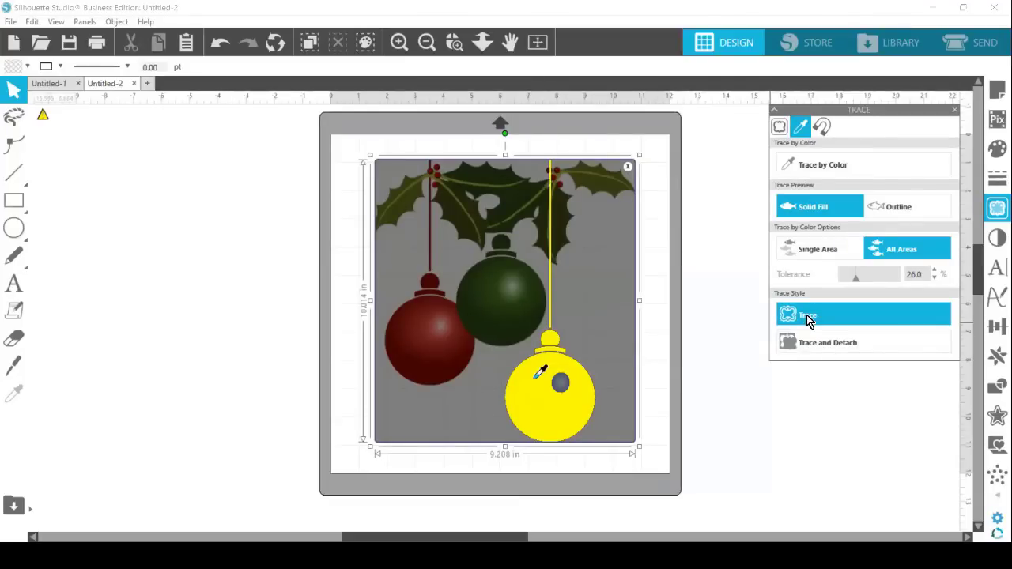
left_click(806, 317)
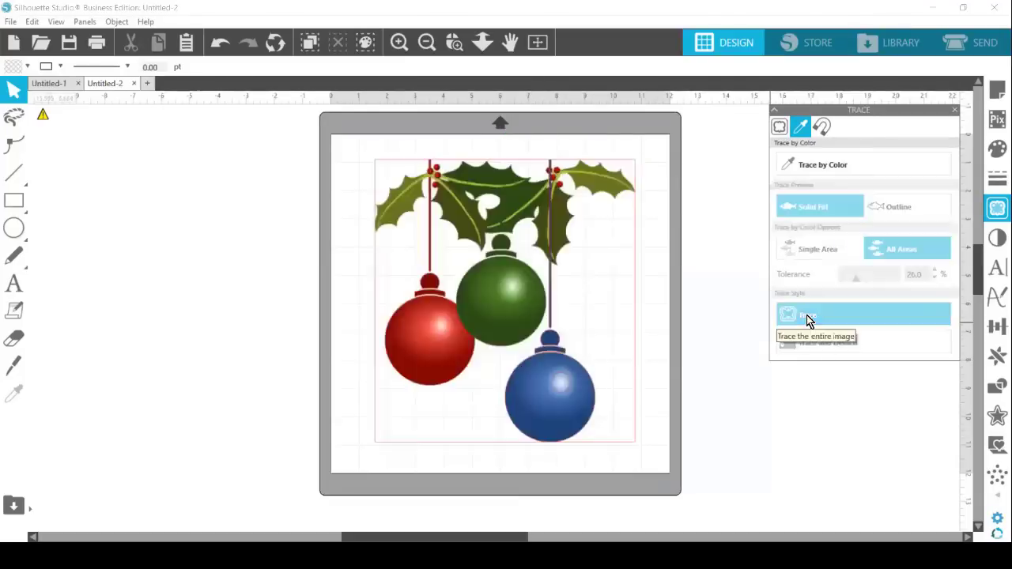
left_click(513, 409)
mouse_move(536, 411)
left_mouse_down()
mouse_move(567, 366)
mouse_move(877, 470)
mouse_move(955, 478)
mouse_move(467, 436)
mouse_move(515, 386)
left_mouse_up()
key("ctrl+z")
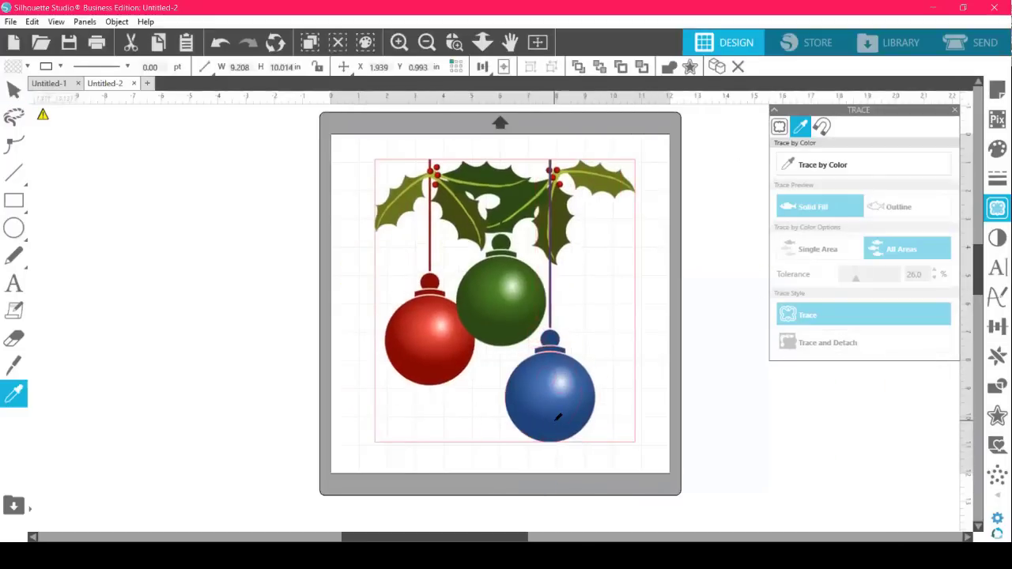
Trace the blue ornament with the trace area extended past the image's bottom and top edges, and move the source image off the page.
left_click(556, 422)
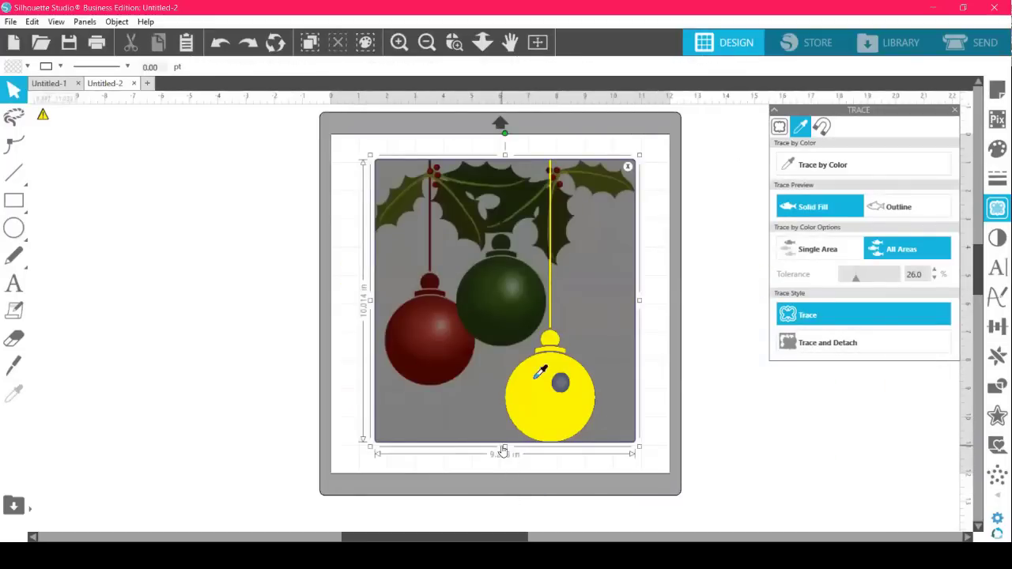
left_click_drag(502, 447, 504, 472)
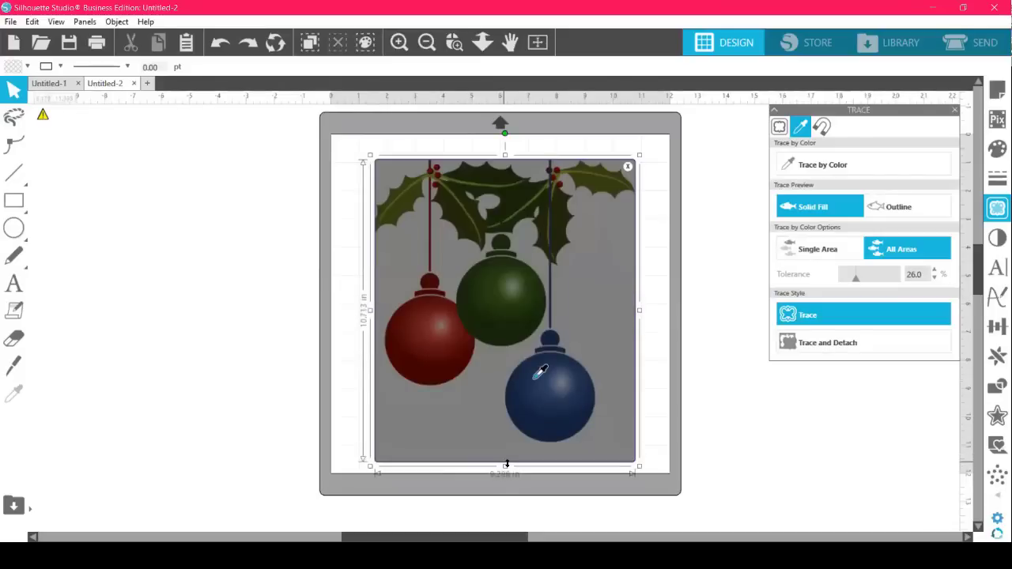
left_click(557, 170)
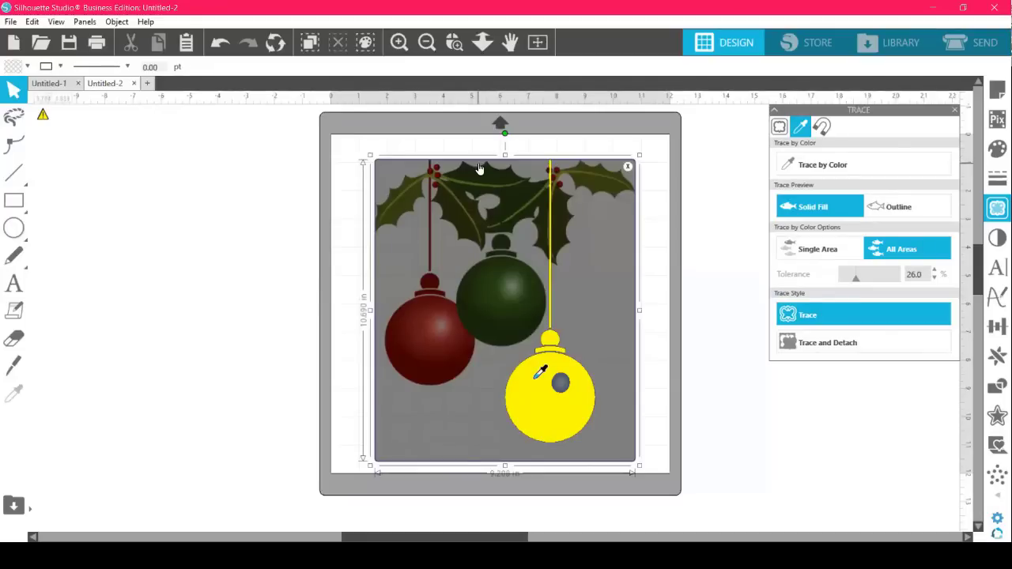
left_click_drag(505, 155, 506, 129)
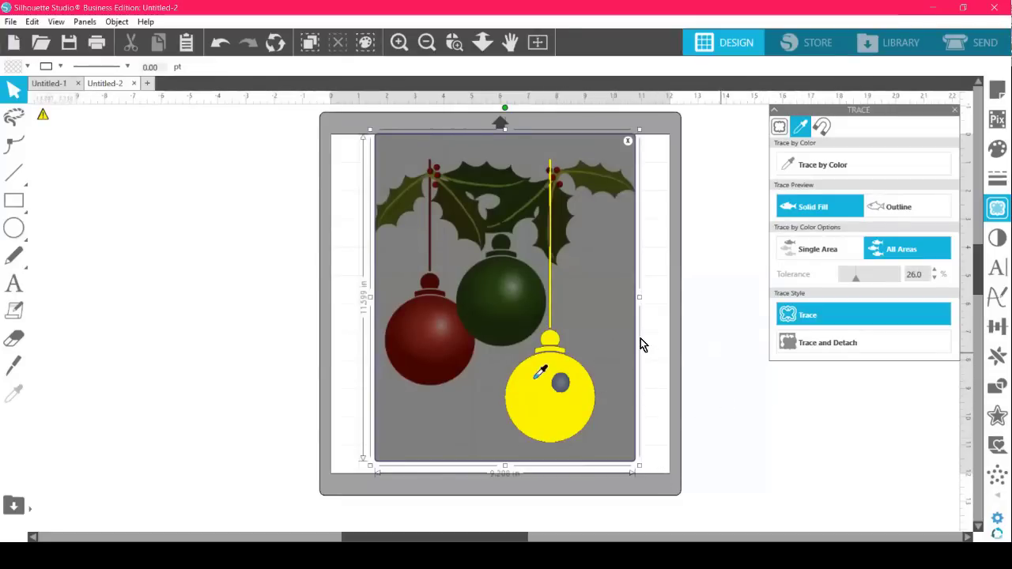
left_click(838, 318)
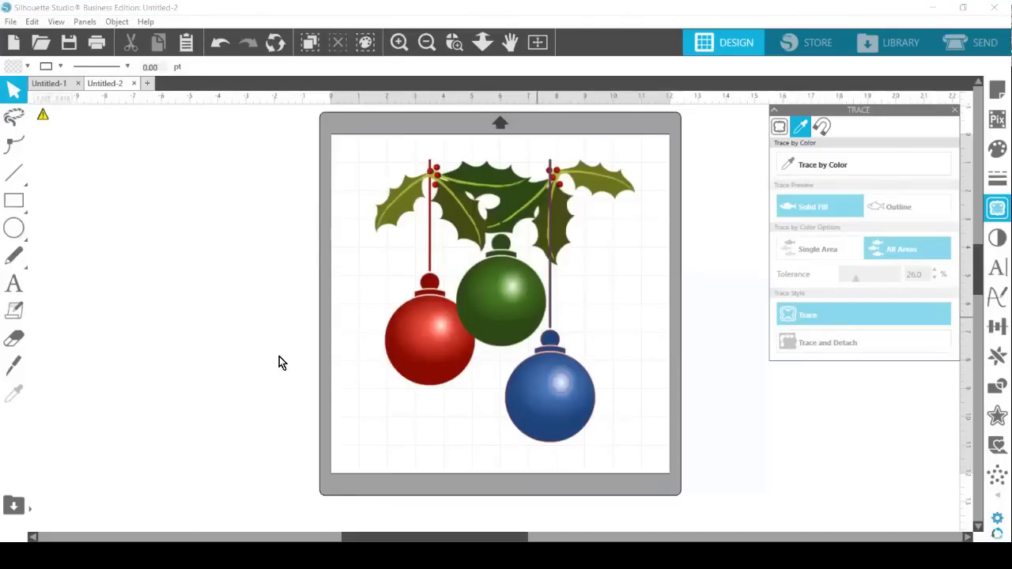
mouse_move(539, 312)
left_mouse_down()
mouse_move(274, 354)
mouse_move(233, 345)
left_mouse_up()
left_click(478, 380)
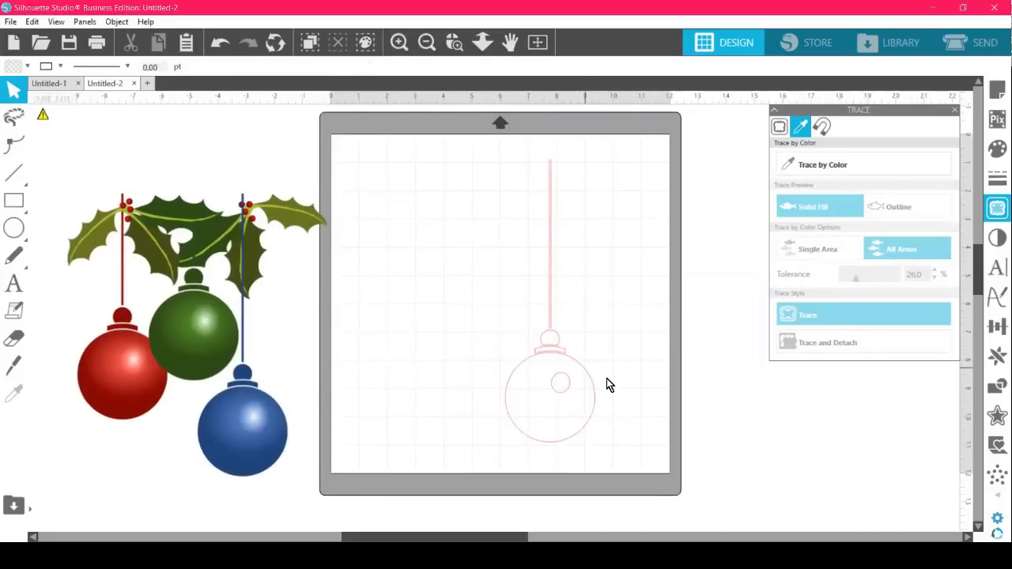
Fill the traced ornament with a light periwinkle color.
left_click(551, 166)
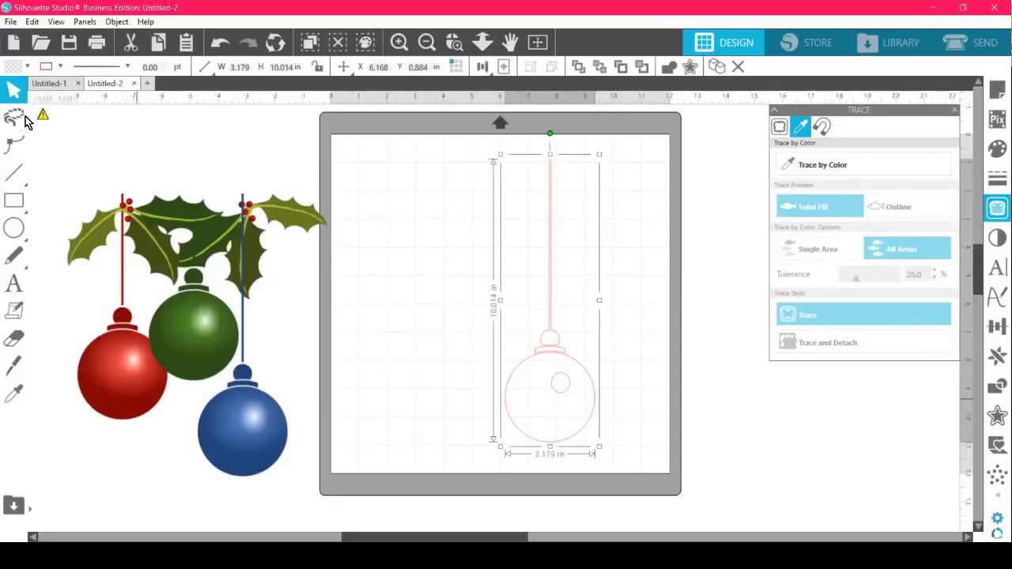
left_click(16, 67)
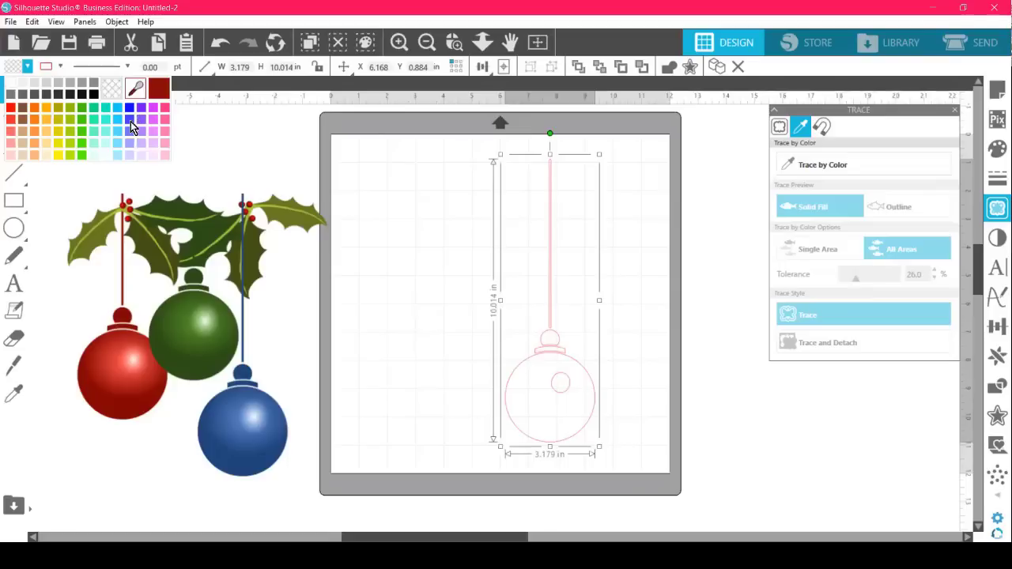
left_click(127, 148)
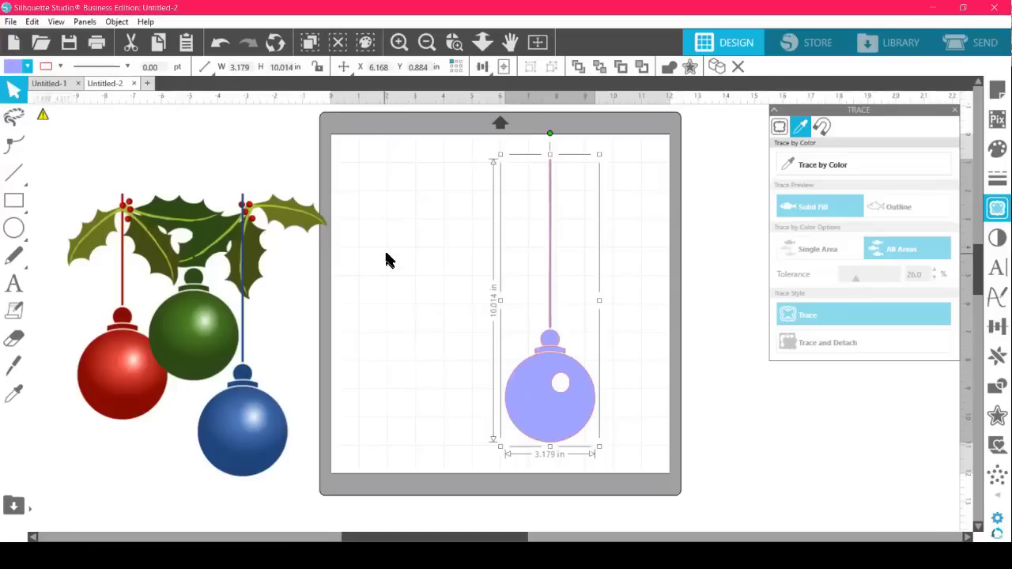
Fill the traced ornament with the blue sampled from the source image's blue ornament.
left_click(388, 260)
left_click(565, 394)
left_click(18, 69)
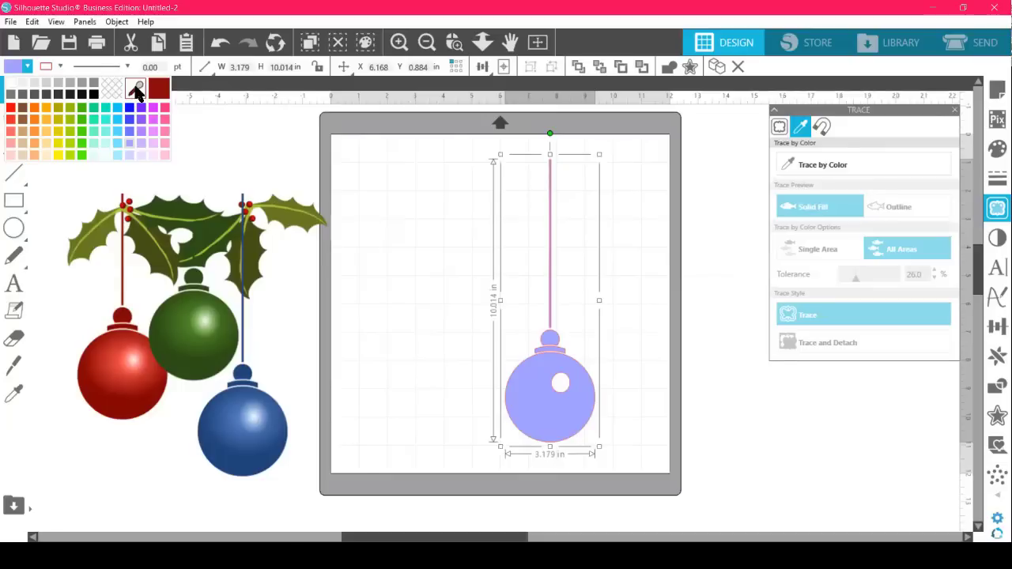
left_click(136, 91)
left_click(237, 427)
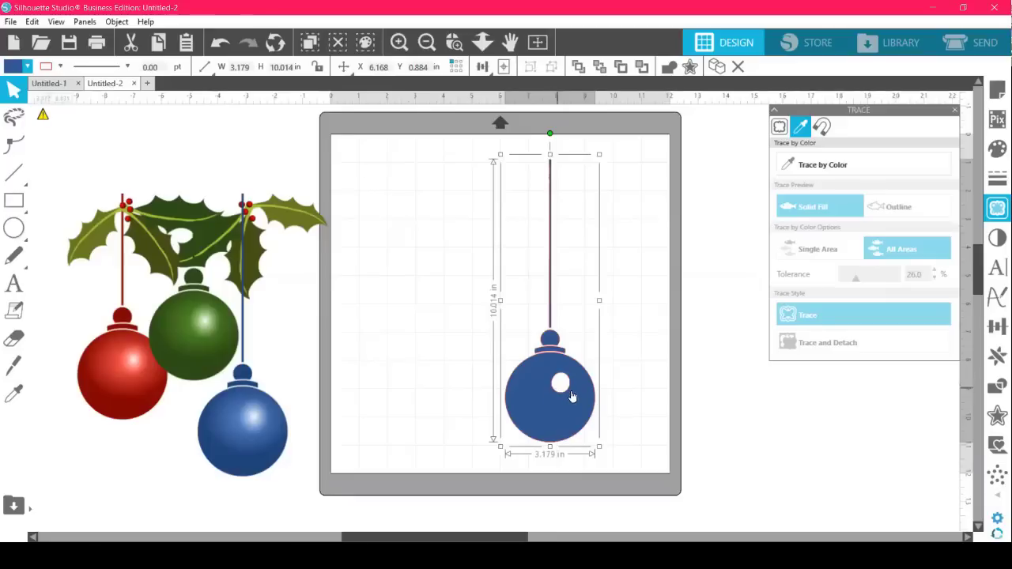
Release the compound path of the blue traced ornament and deselect its pieces.
left_click(116, 23)
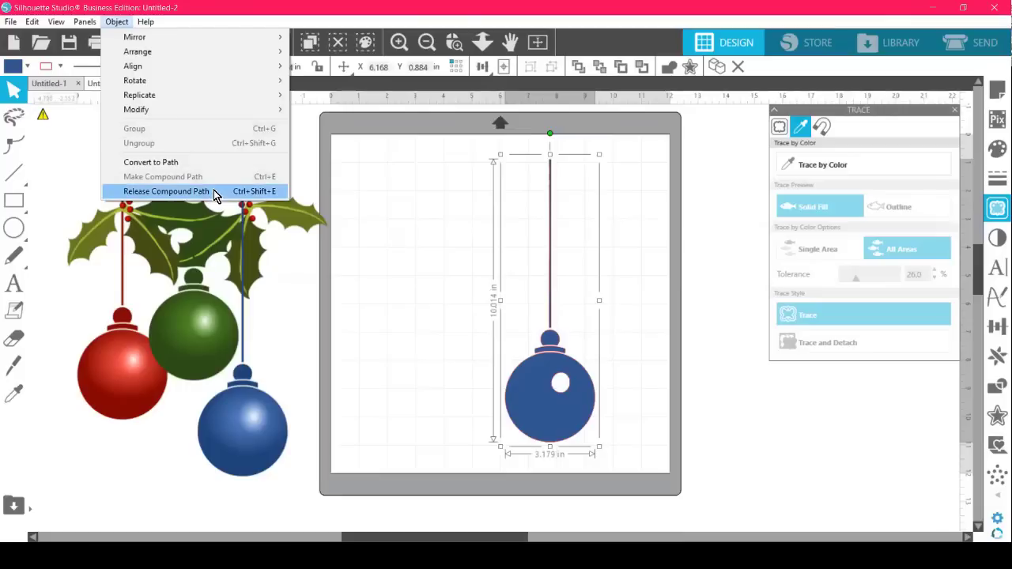
left_click(166, 191)
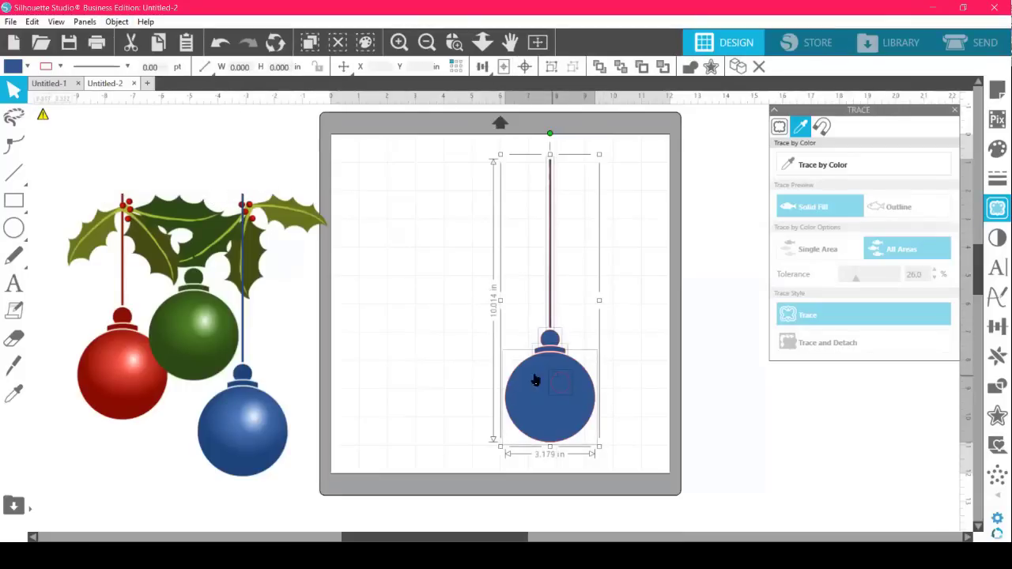
left_click(629, 419)
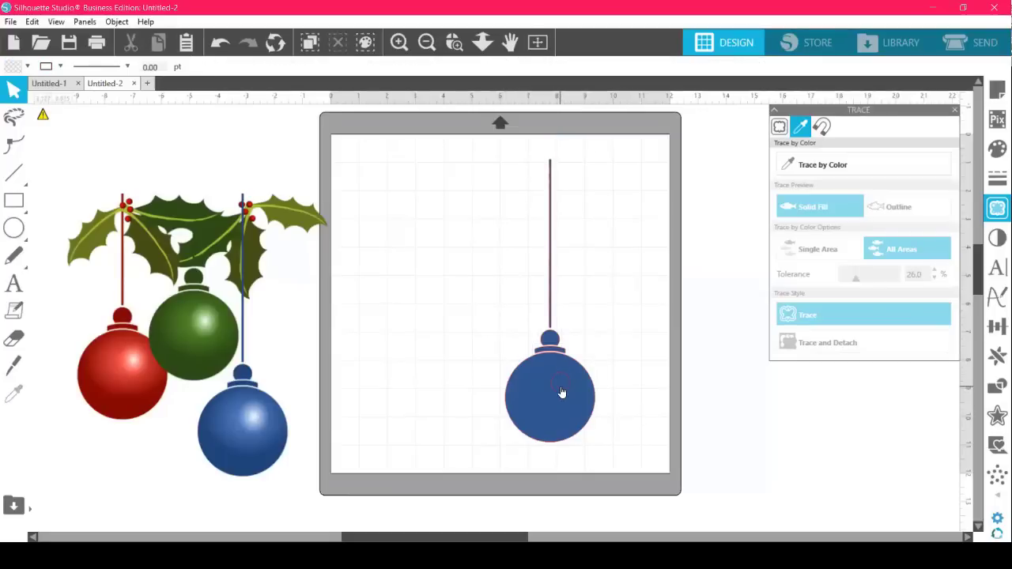
Fill the small oval highlight inside the blue traced ornament with light periwinkle.
left_click(465, 46)
left_click_drag(491, 281, 621, 447)
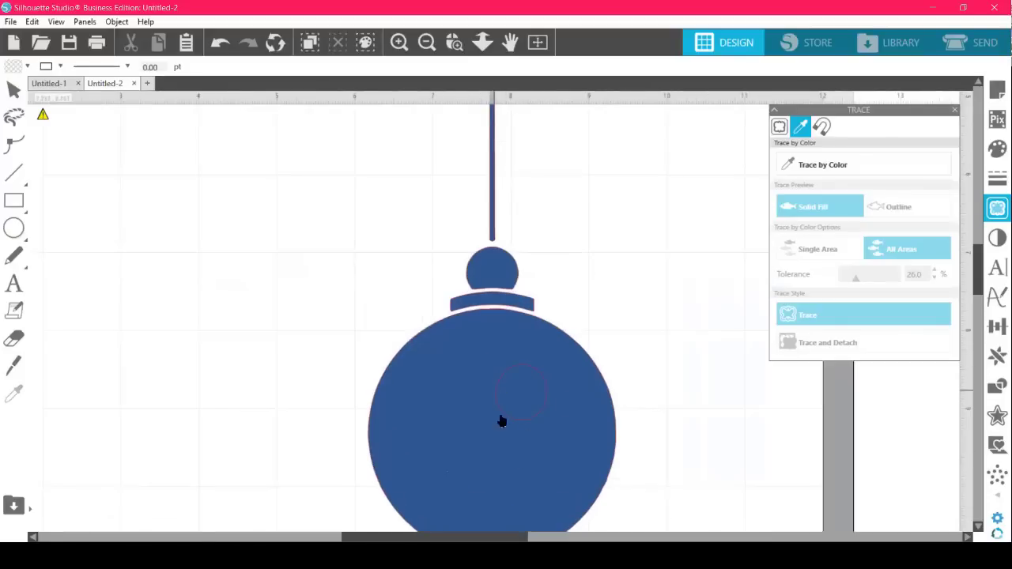
left_click(522, 371)
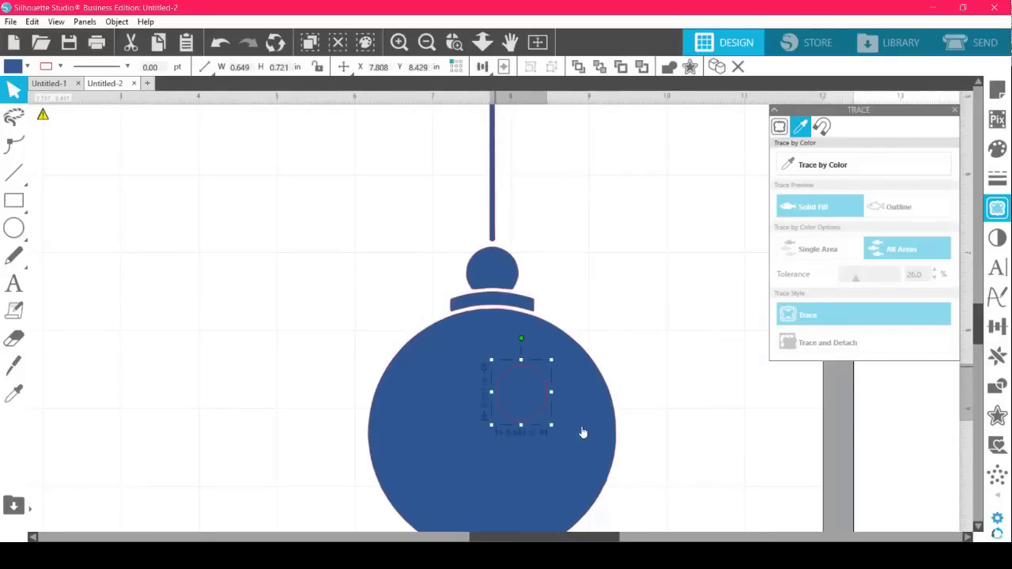
left_click_drag(496, 537, 465, 537)
scroll(352, 470, "left", 3)
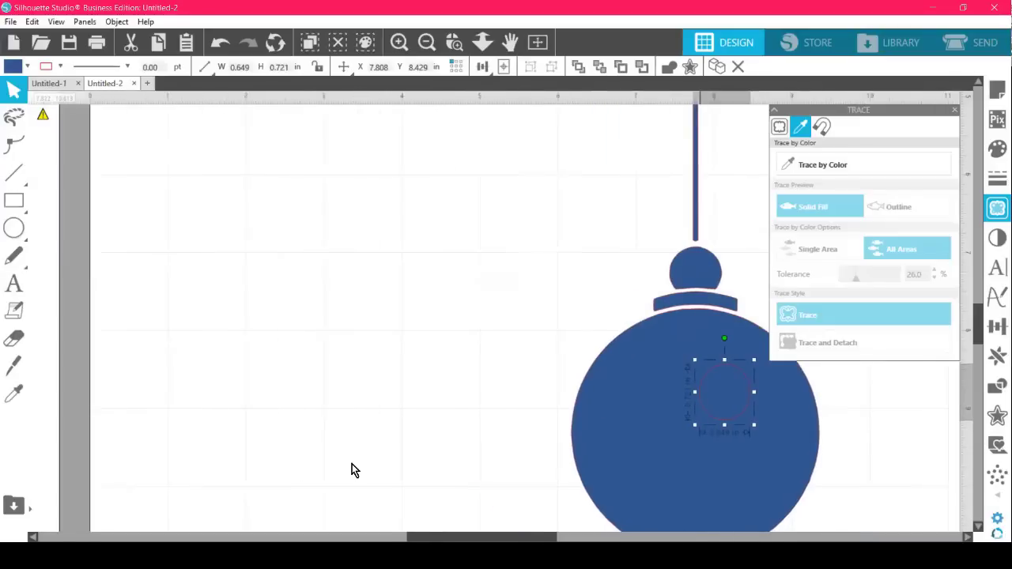
left_click(14, 71)
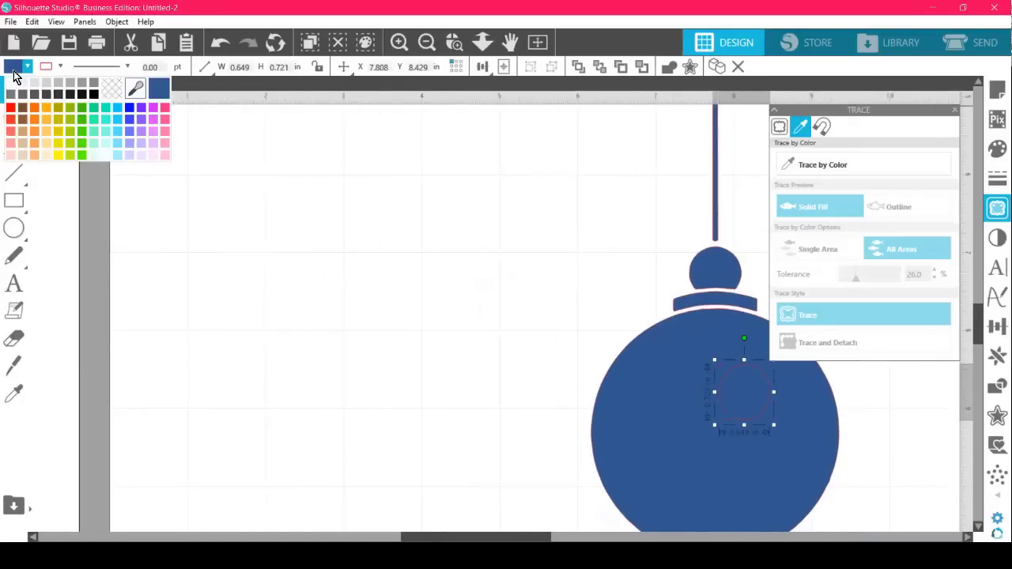
left_click(130, 148)
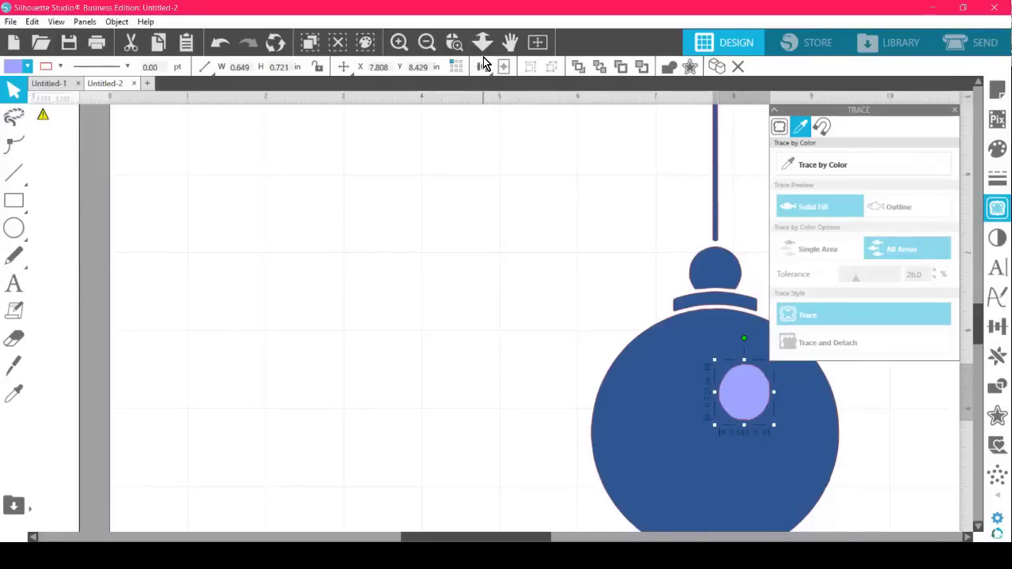
left_click(428, 45)
left_click(428, 47)
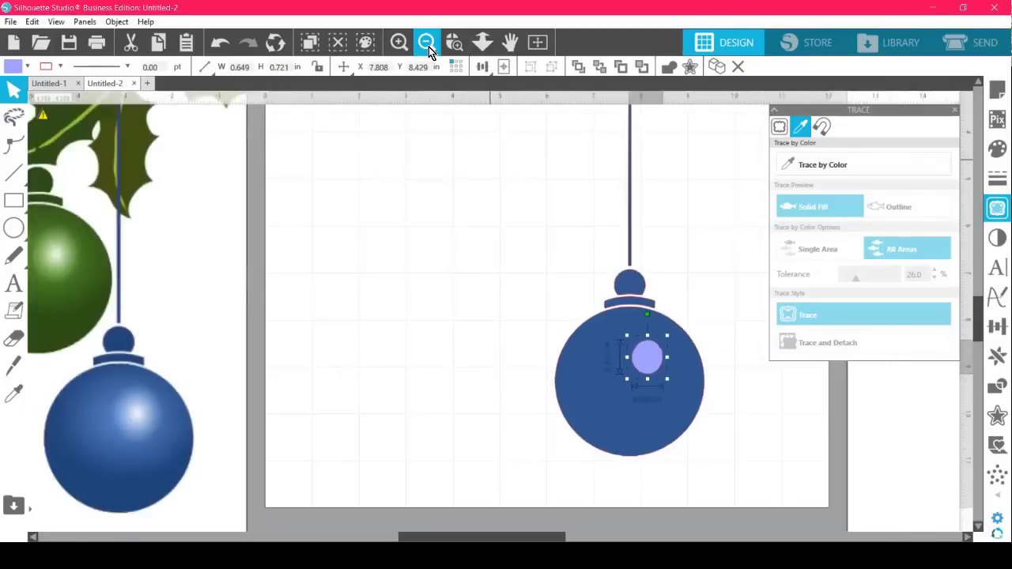
left_click(509, 241)
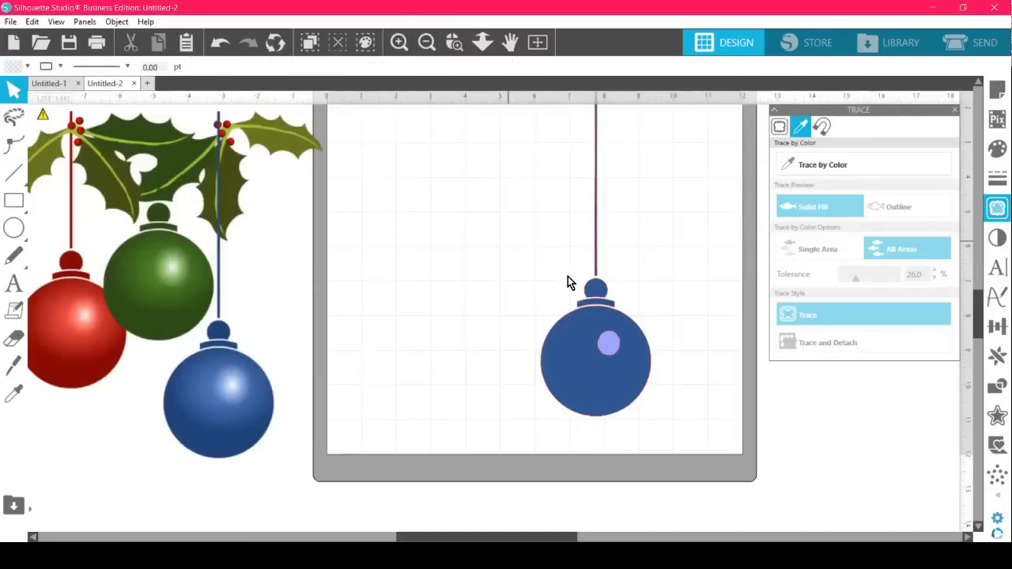
Move the Christmas bulbs image closer to the traced ornament so it partly overlaps the page.
left_click_drag(978, 326, 978, 313)
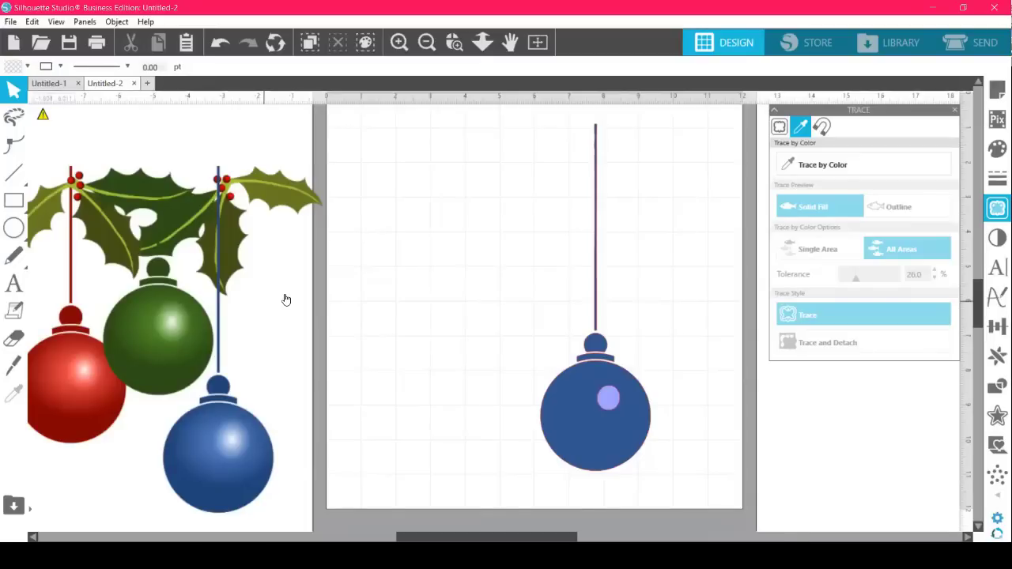
left_click_drag(150, 196, 269, 171)
key("Escape")
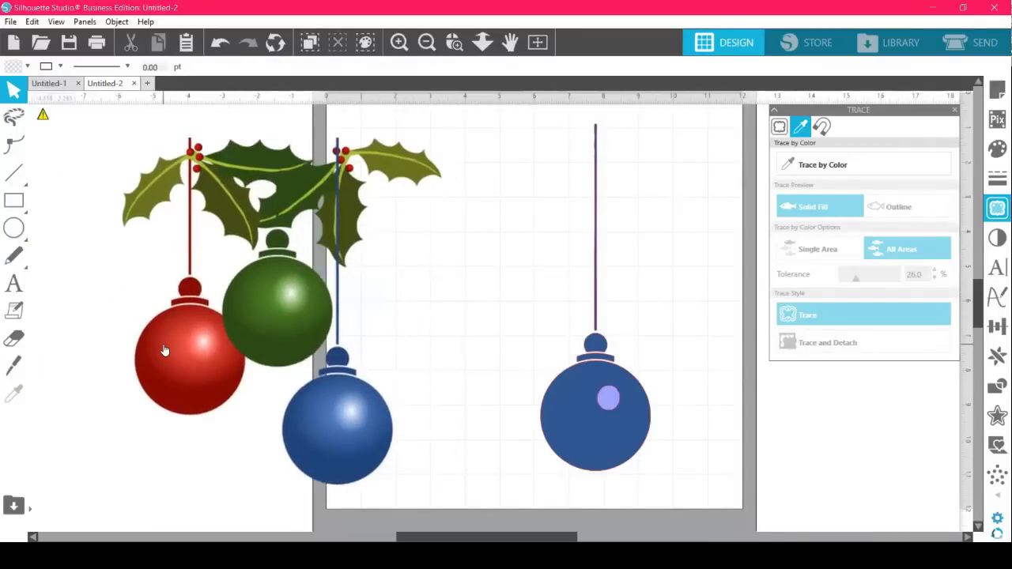
left_click_drag(176, 345, 209, 334)
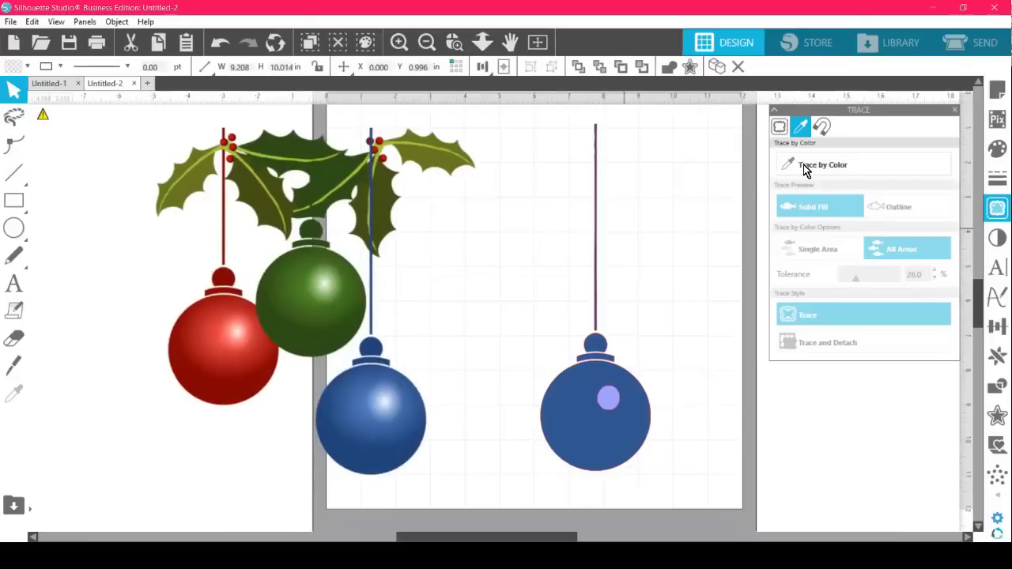
Start a trace by color sampled from the red ornament, with the trace area extended past the image's top and left edges.
left_click(821, 164)
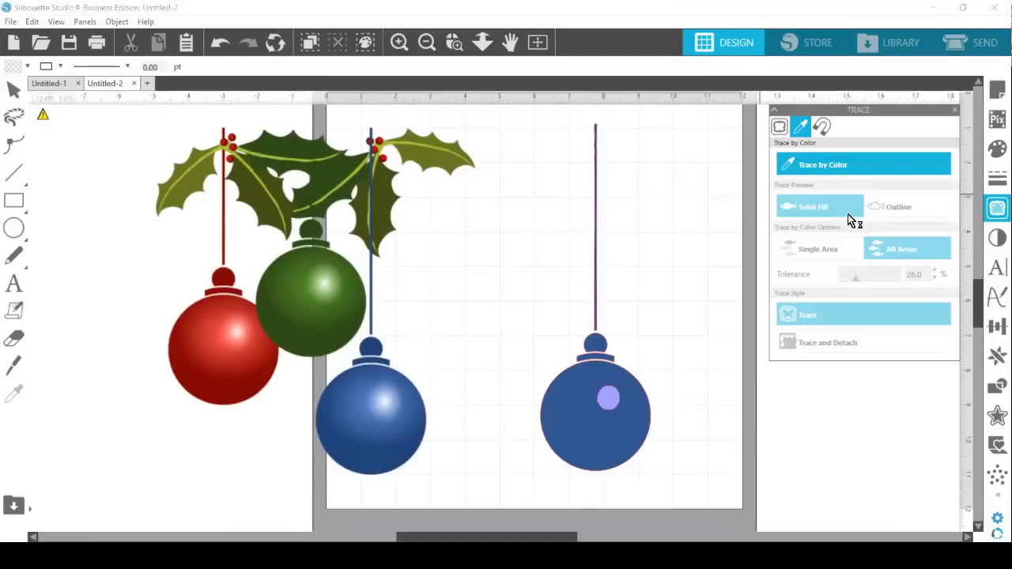
left_click(210, 313)
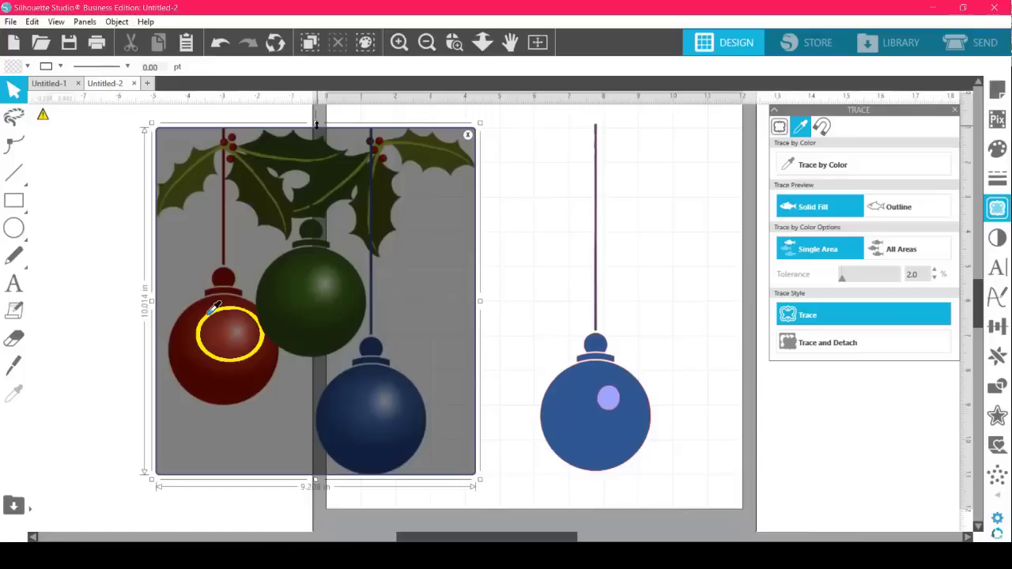
left_click_drag(317, 123, 320, 109)
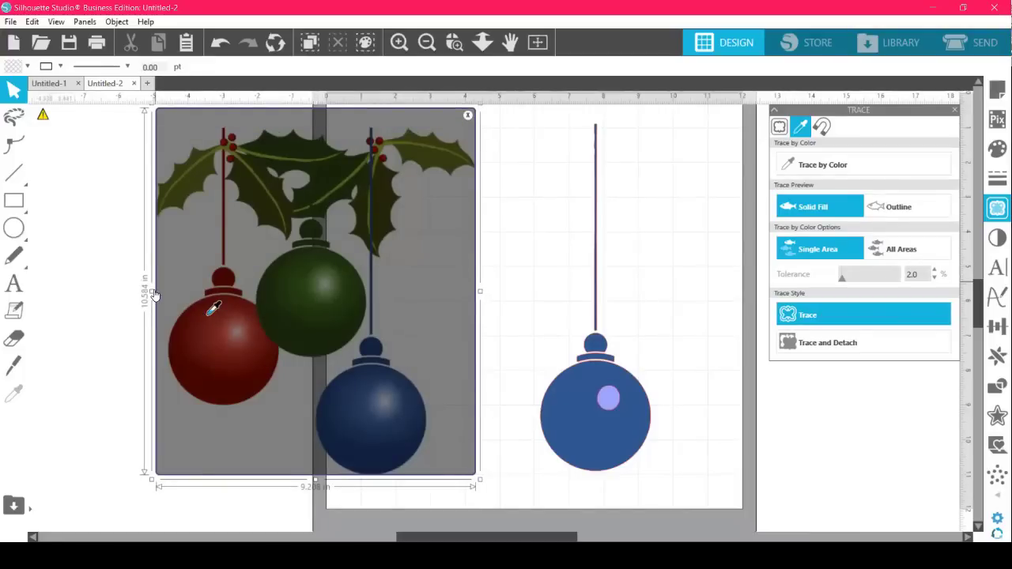
left_click_drag(152, 291, 131, 291)
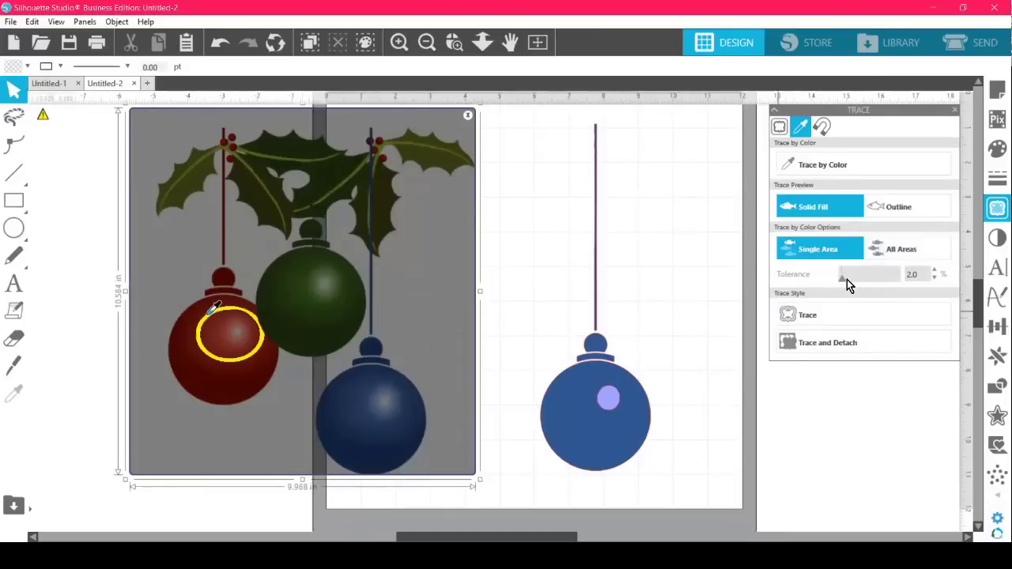
Trace the red parts across all areas with a tolerance of 29%.
left_click_drag(846, 286, 859, 286)
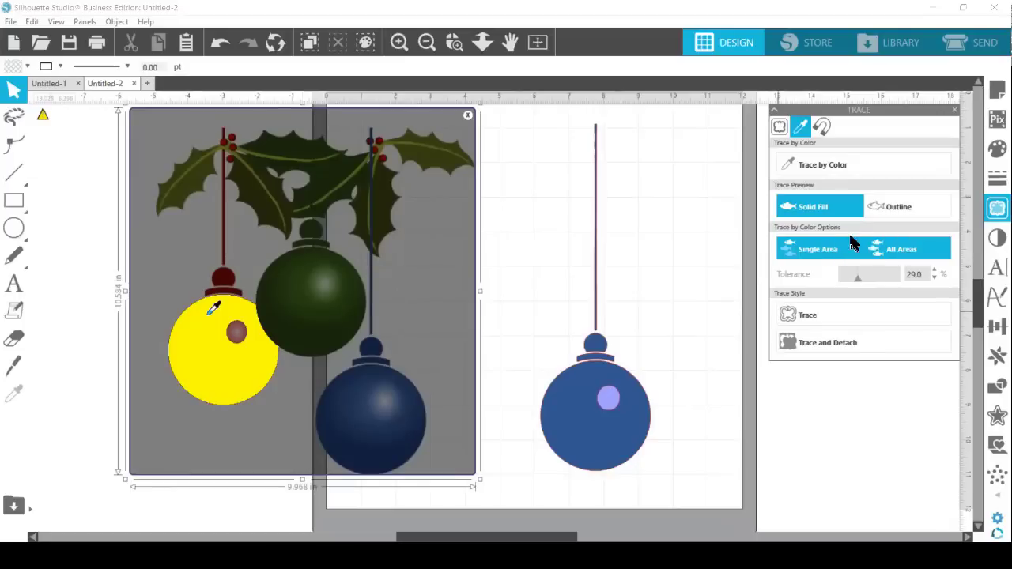
left_click(913, 253)
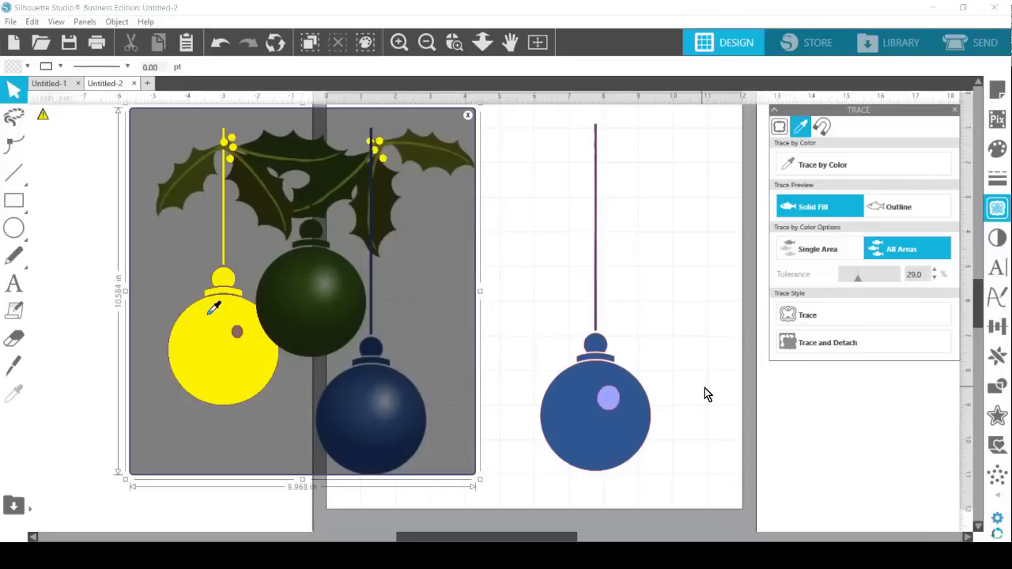
left_click(818, 318)
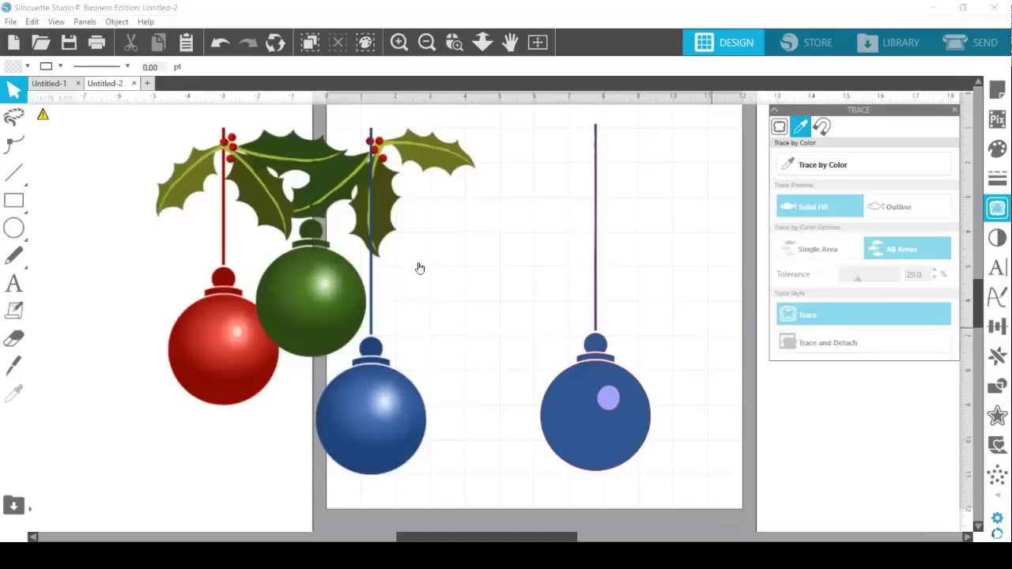
Move the Christmas bulbs image off the red traced outlines and place it beside them with part of the red ornament in view.
mouse_move(321, 205)
left_mouse_down()
mouse_move(48, 332)
mouse_move(41, 353)
left_mouse_up()
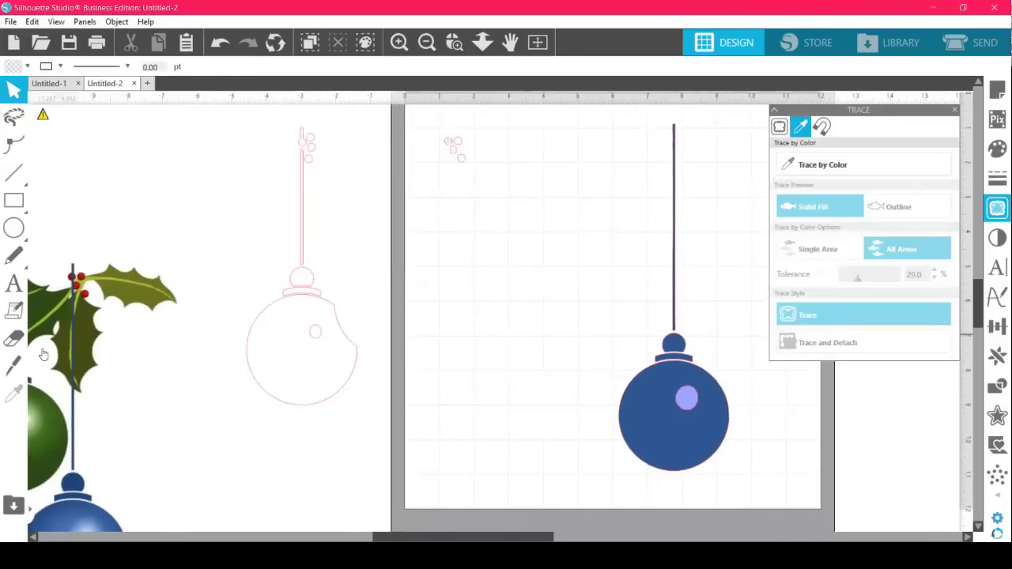
left_click(304, 137)
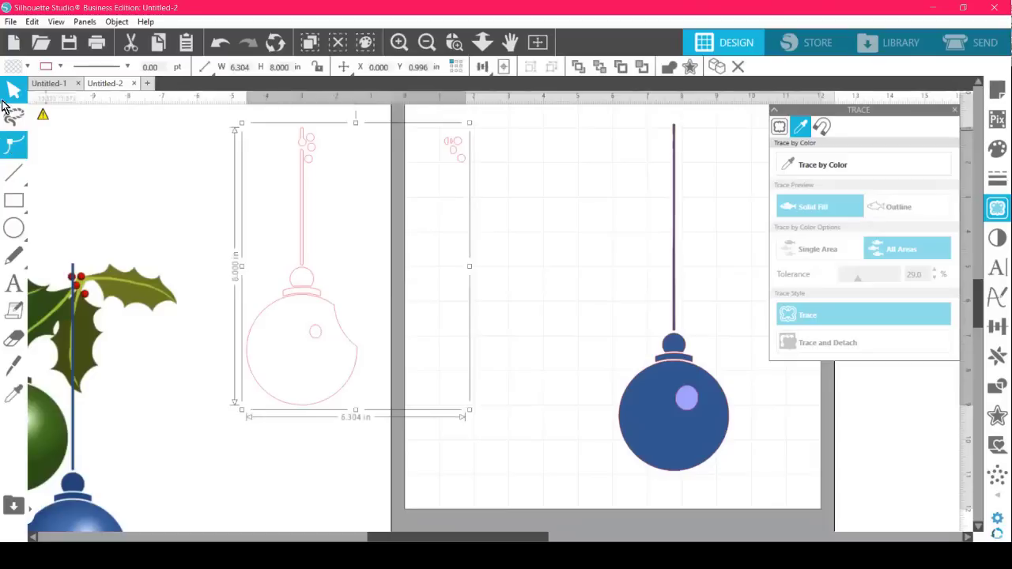
left_click(14, 144)
left_click_drag(77, 287, 172, 128)
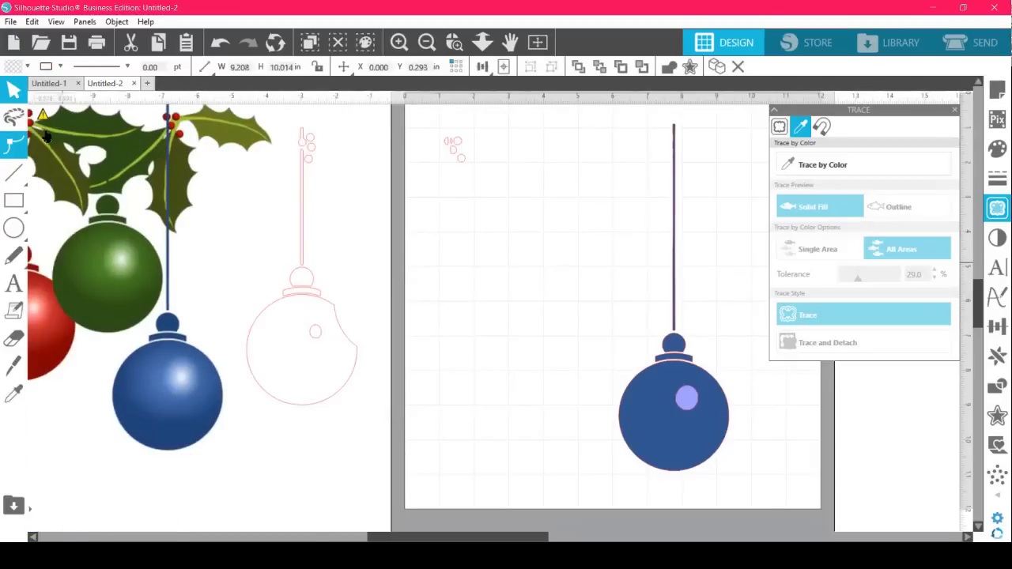
Fill the traced red parts with a dark red sampled from the image's red ornament.
left_click(15, 80)
left_click(10, 69)
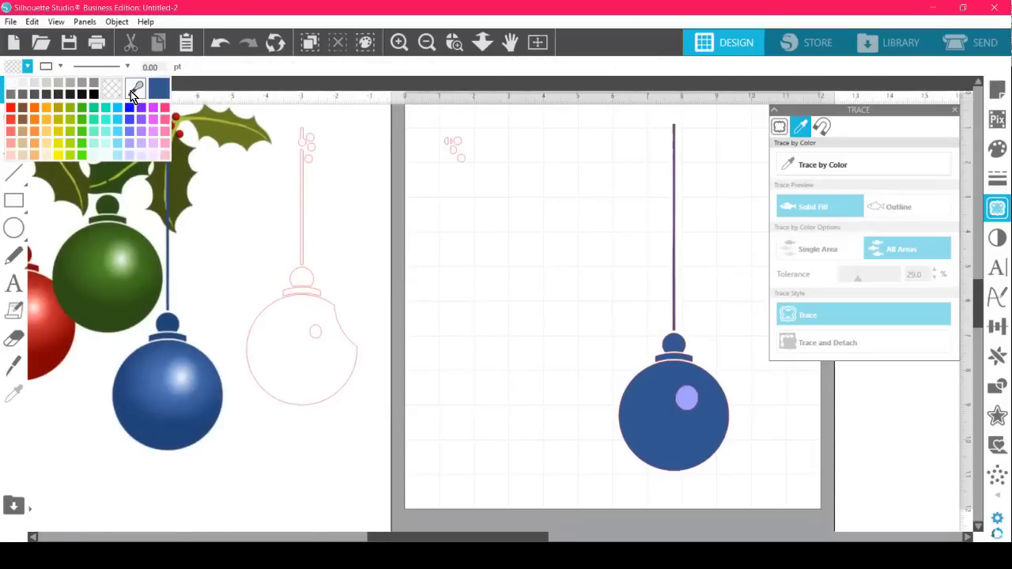
left_click(131, 91)
left_click(57, 348)
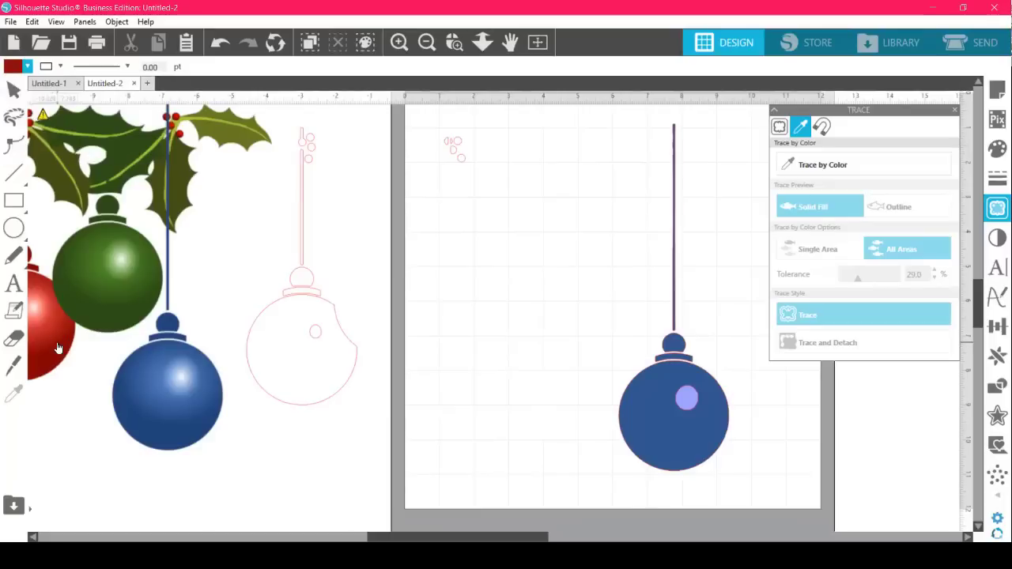
left_click(304, 132)
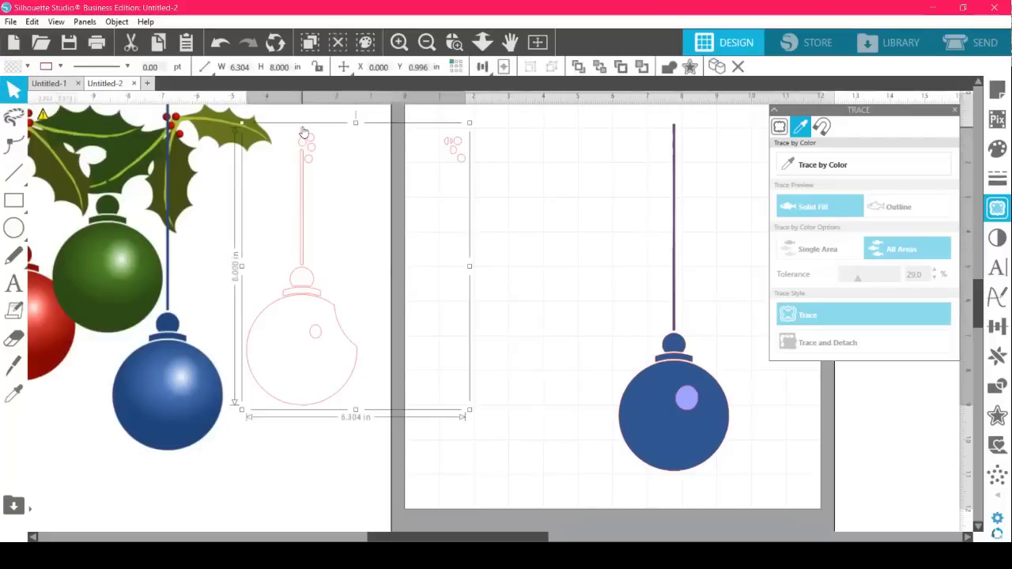
left_click(10, 70)
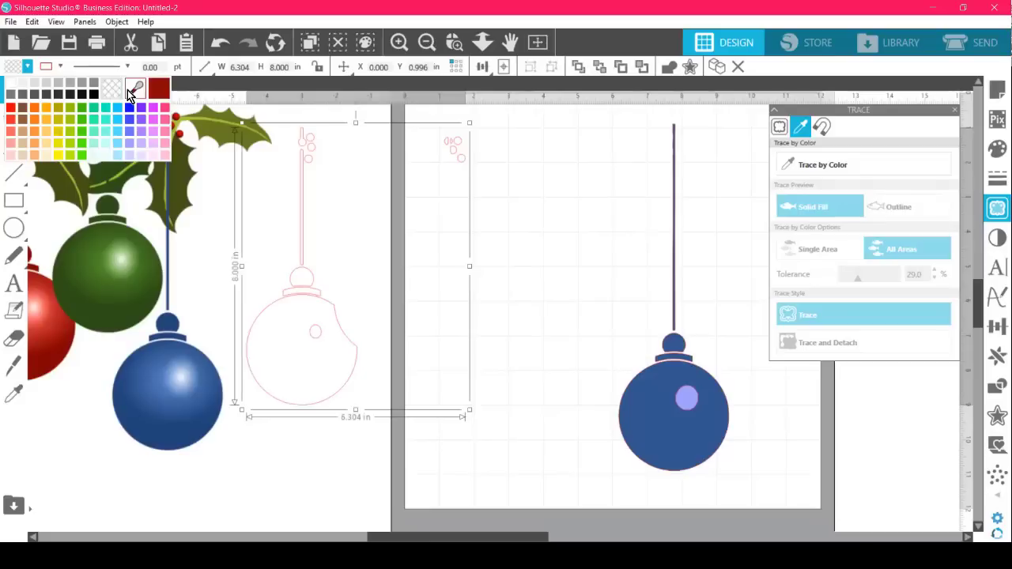
left_click(158, 88)
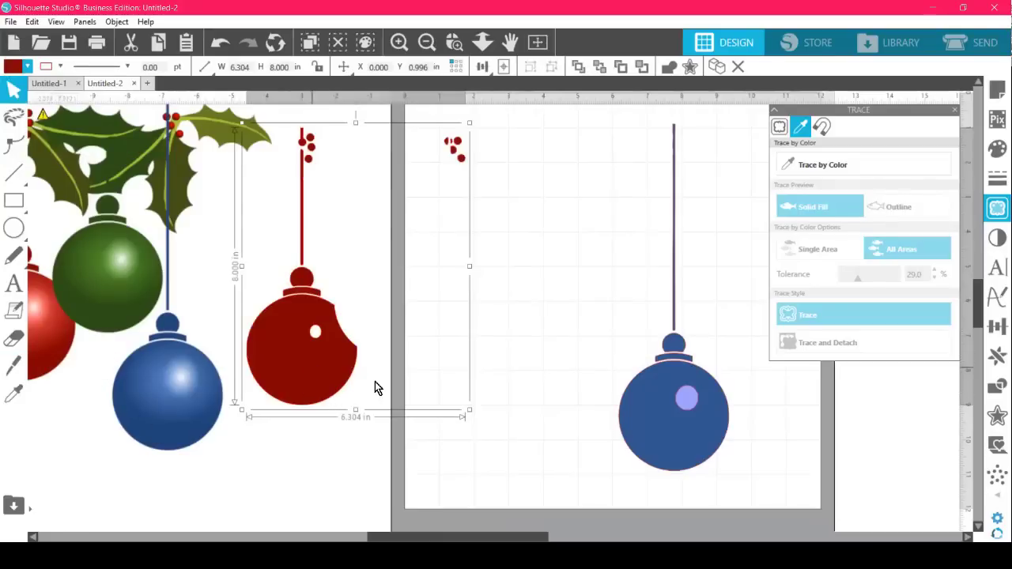
Move the filled red pieces onto the page and bring the whole Christmas bulbs image back beside them.
left_click_drag(375, 388, 467, 422)
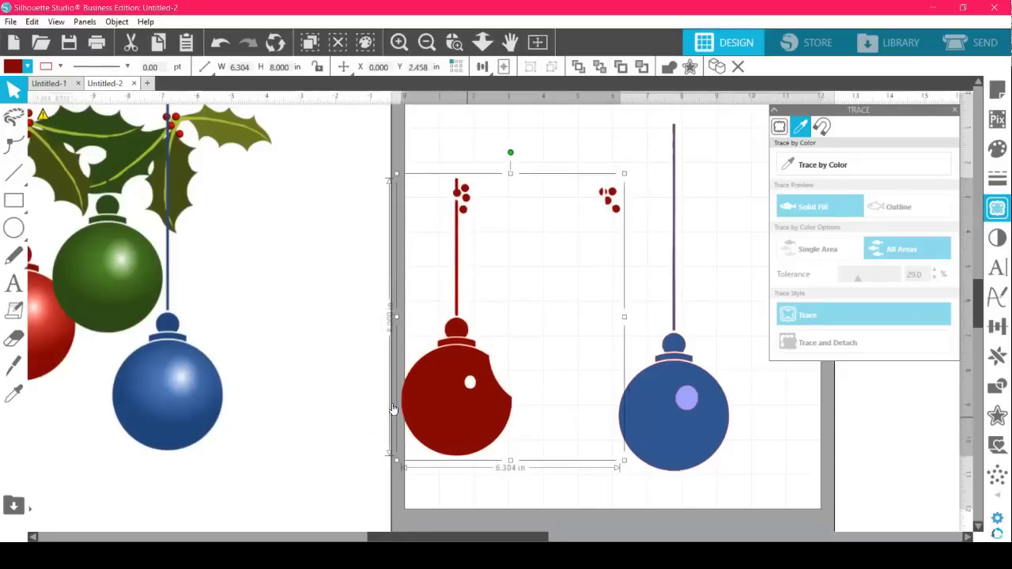
left_click_drag(112, 270, 256, 291)
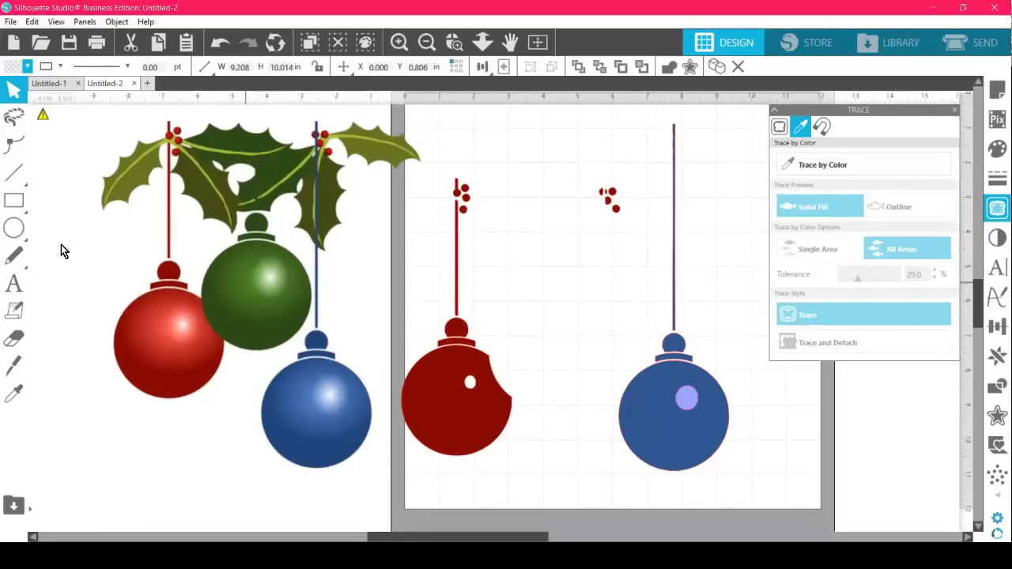
Start a trace by color sampled from the green ornament and set the single-area tolerance to 22%.
left_click(801, 129)
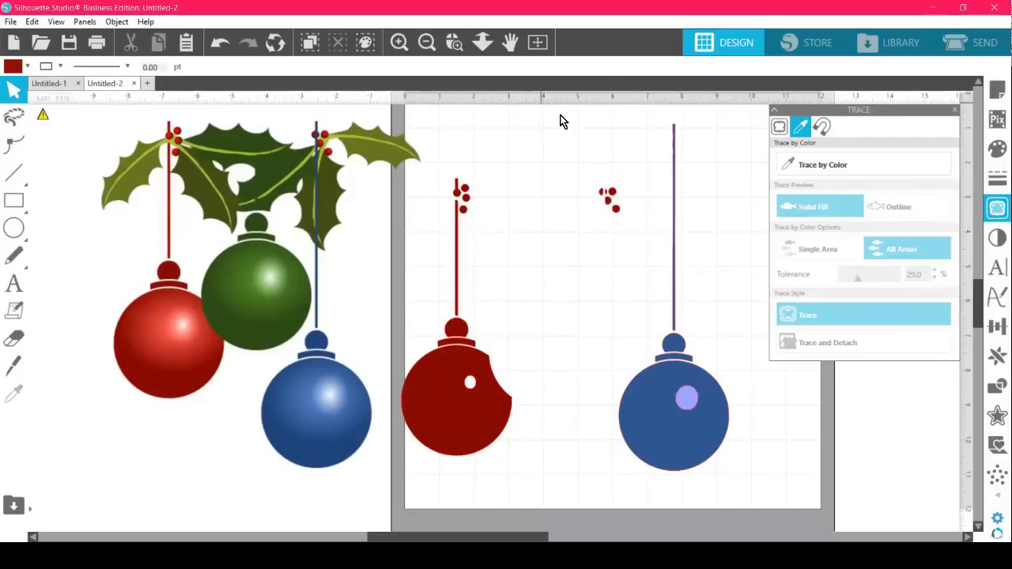
left_click(827, 168)
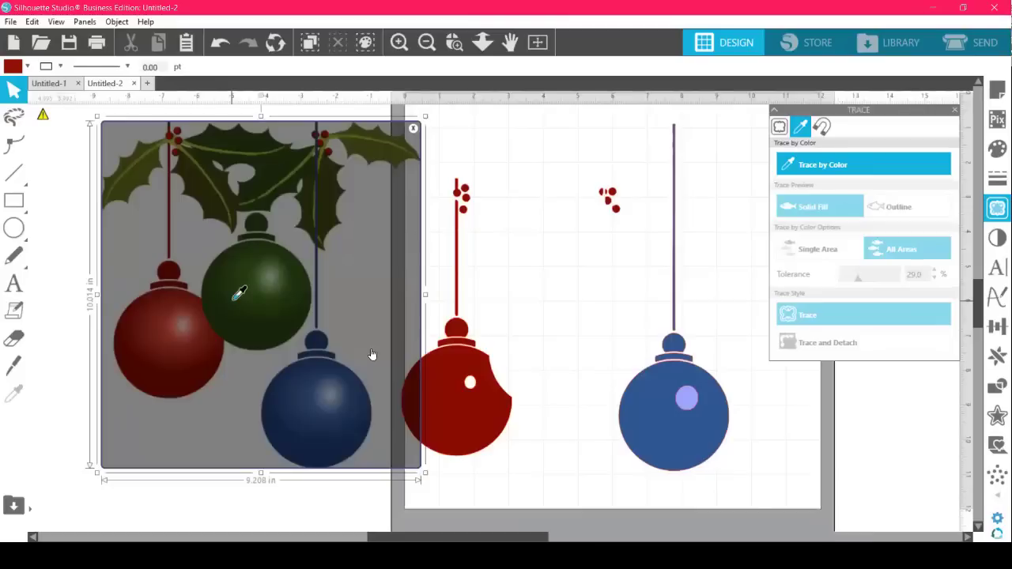
left_click(237, 293)
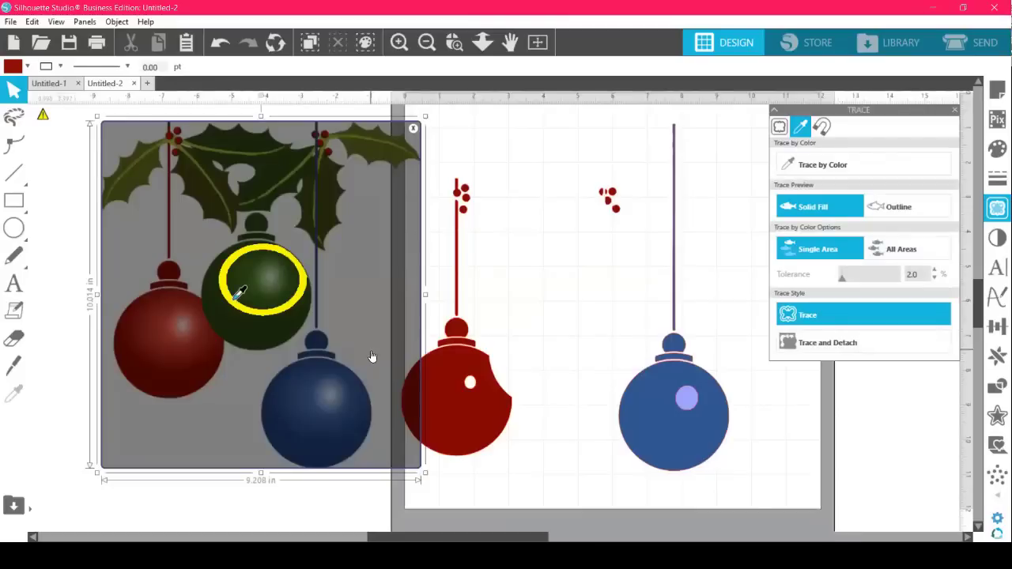
left_click(850, 282)
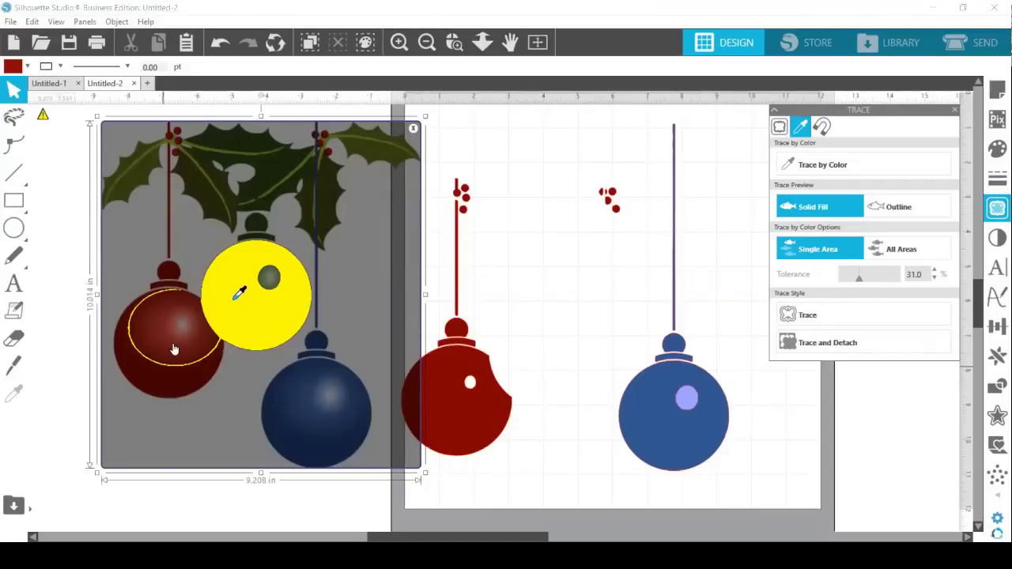
left_click(856, 283)
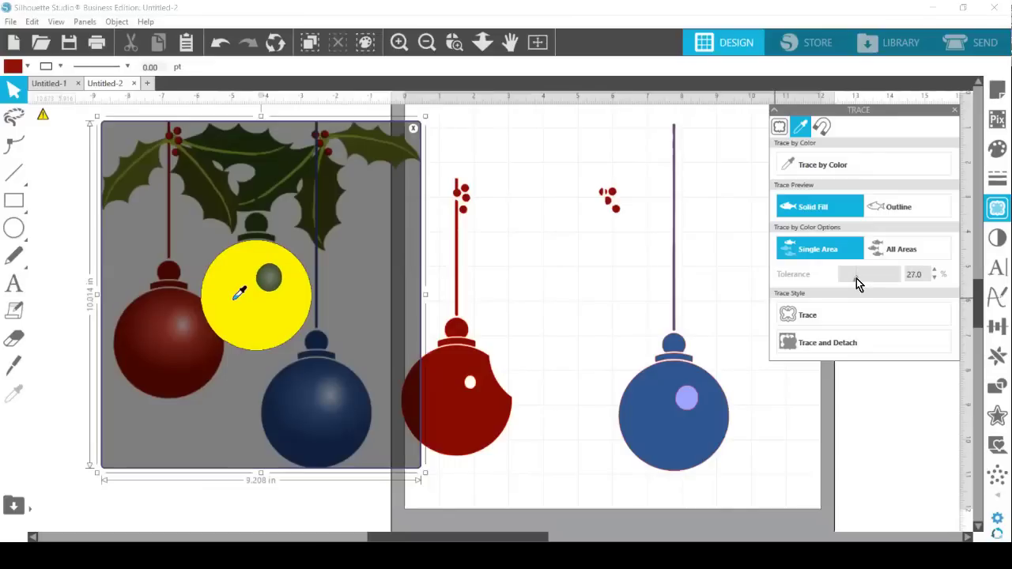
left_click(935, 271)
left_click(934, 271)
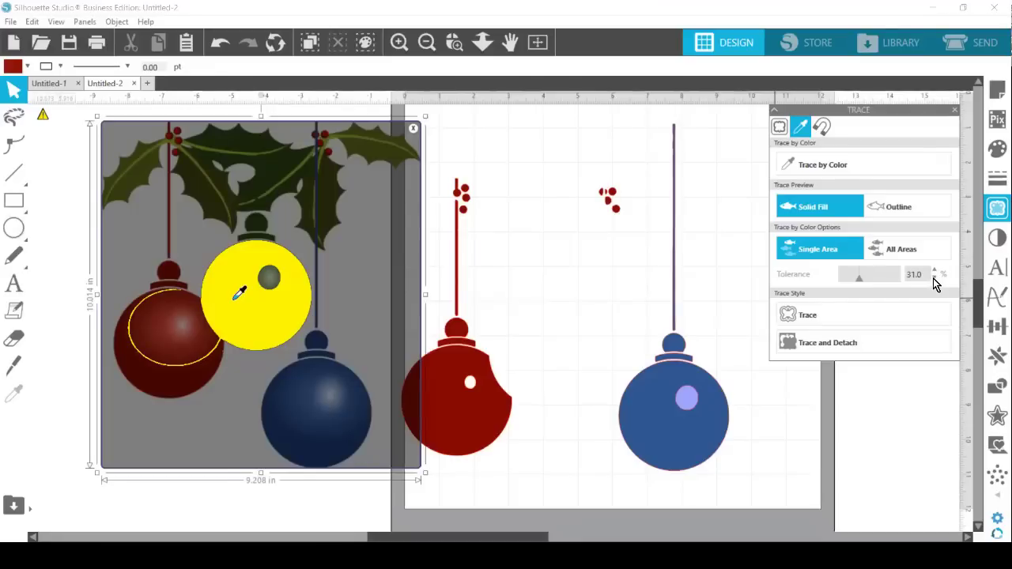
left_click(934, 277)
left_click(933, 279)
left_click(933, 278)
left_click(933, 278)
left_click(934, 278)
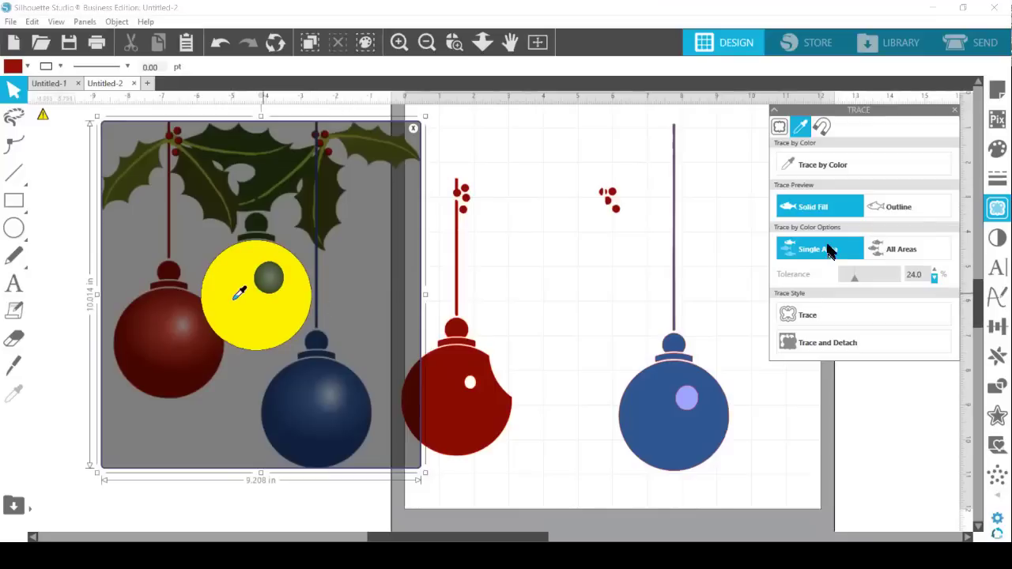
Switch the green trace to all areas and extend the trace area past the image's right, left and top edges, resampling the green ornament.
left_click(909, 252)
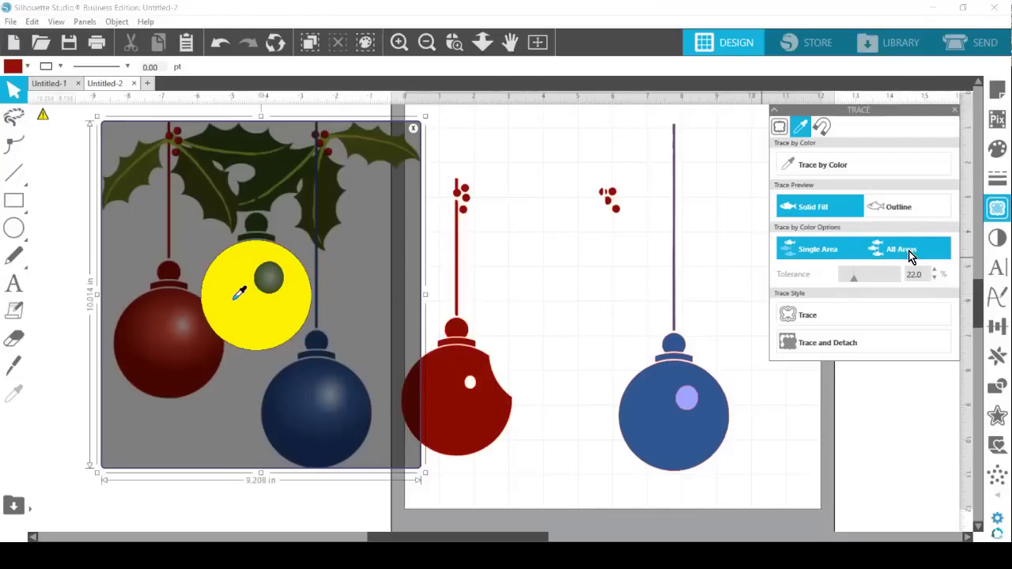
left_click(909, 251)
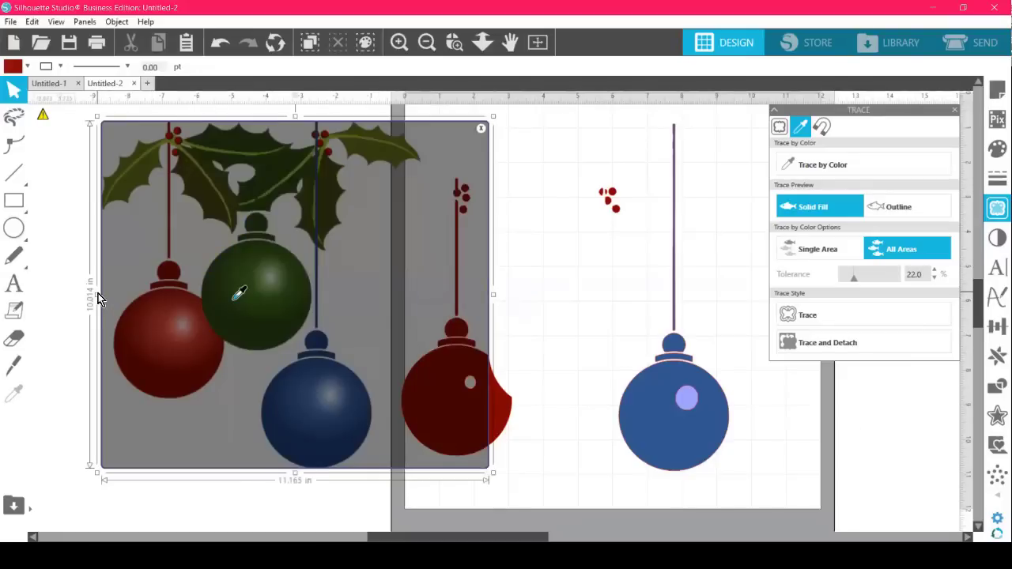
left_click(235, 297)
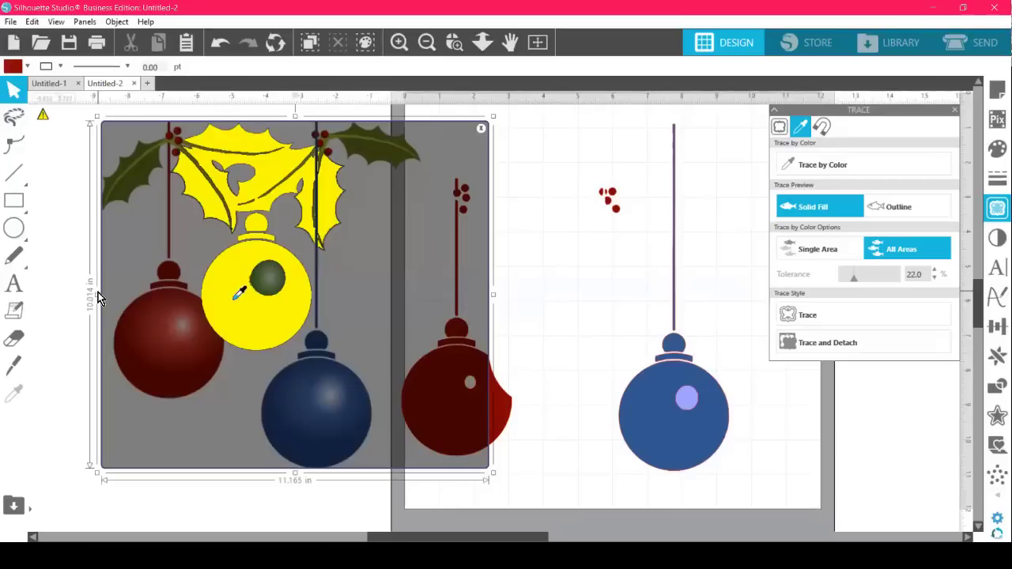
left_click_drag(98, 297, 63, 294)
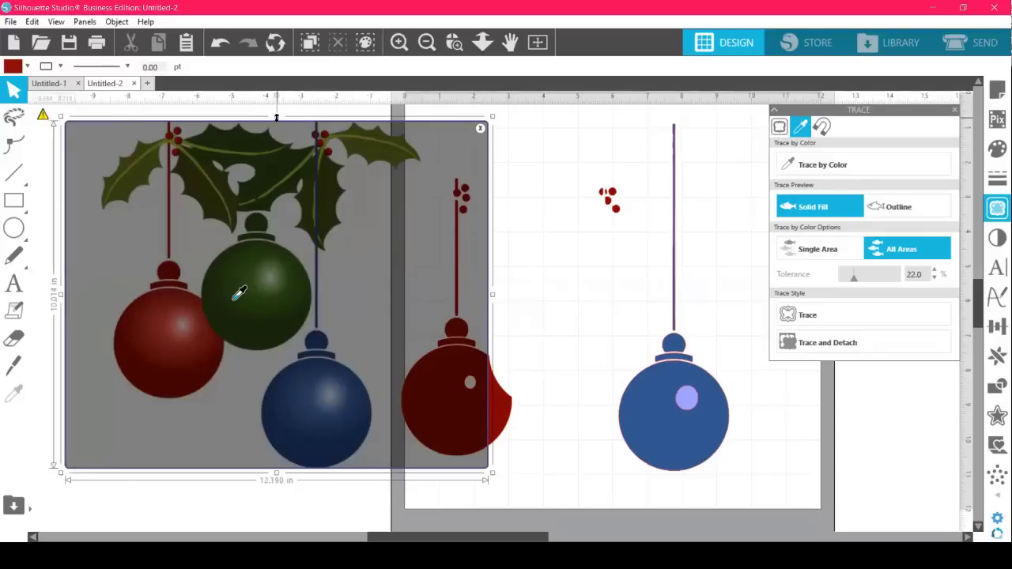
left_click_drag(279, 81, 279, 84)
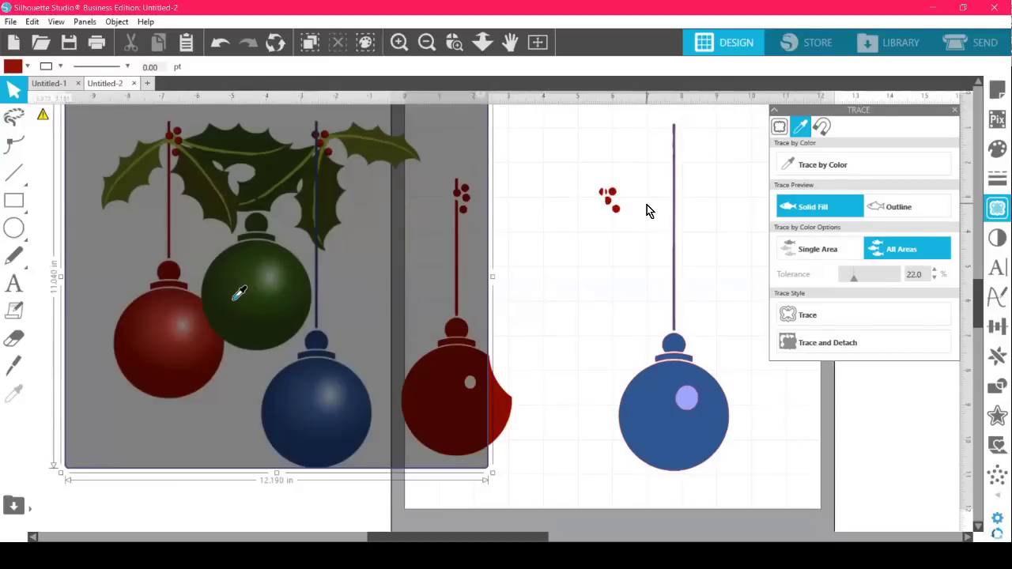
left_click(235, 298)
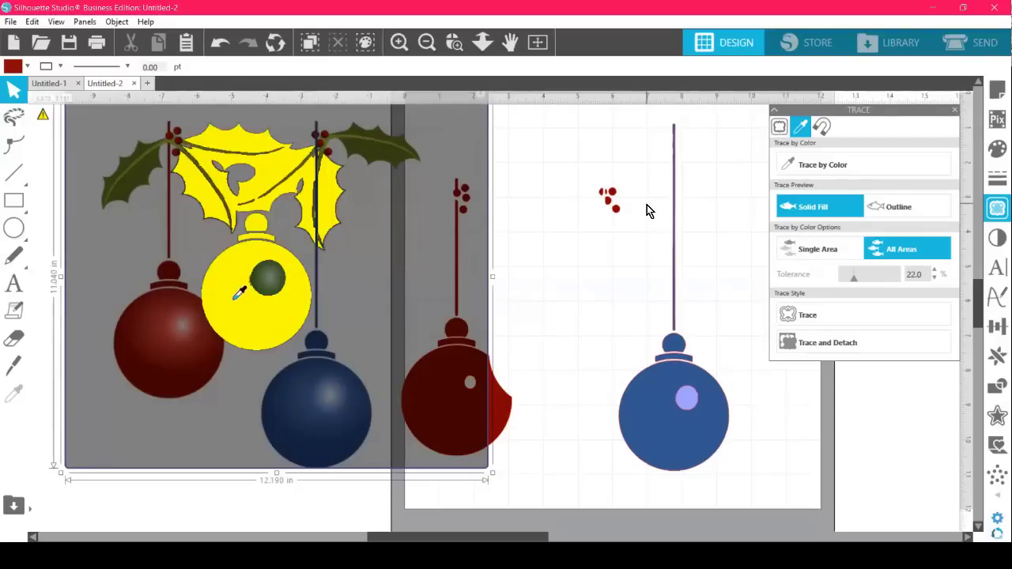
Trace the green ornament and holly leaves across all areas with a tolerance of 34%.
left_click(859, 280)
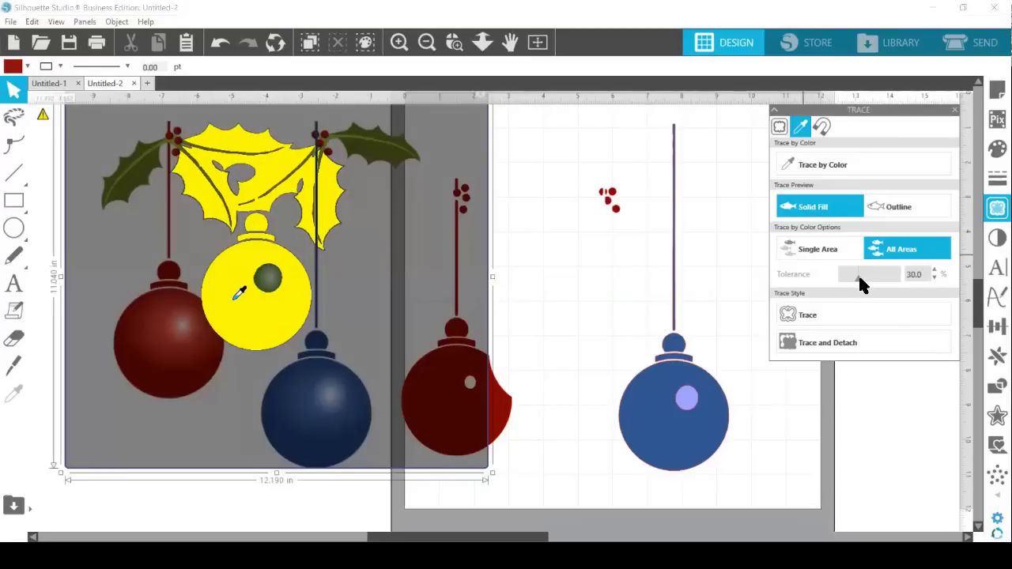
left_click(860, 279)
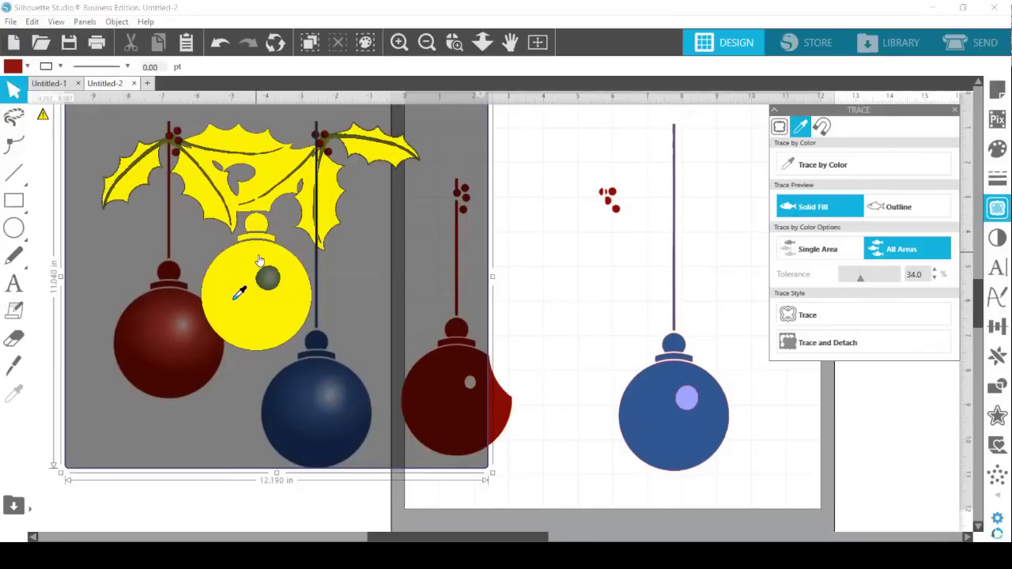
left_click(808, 316)
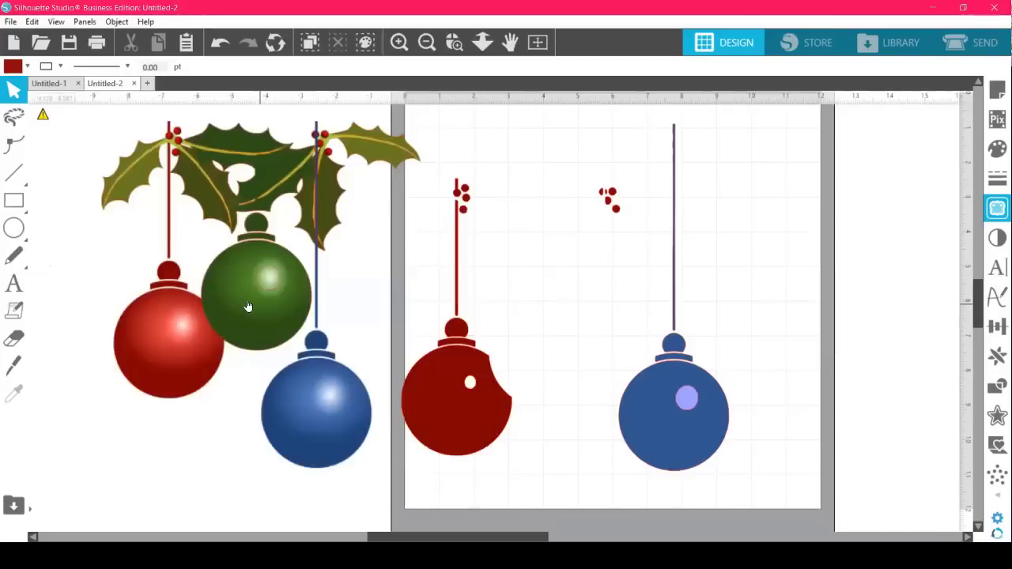
Move the image below the green traced outlines and fill them with a dark green sampled from the green ornament.
mouse_move(249, 316)
left_mouse_down()
mouse_move(352, 328)
mouse_move(257, 435)
mouse_move(159, 514)
mouse_move(261, 519)
left_mouse_up()
scroll(84, 378, "down", 1)
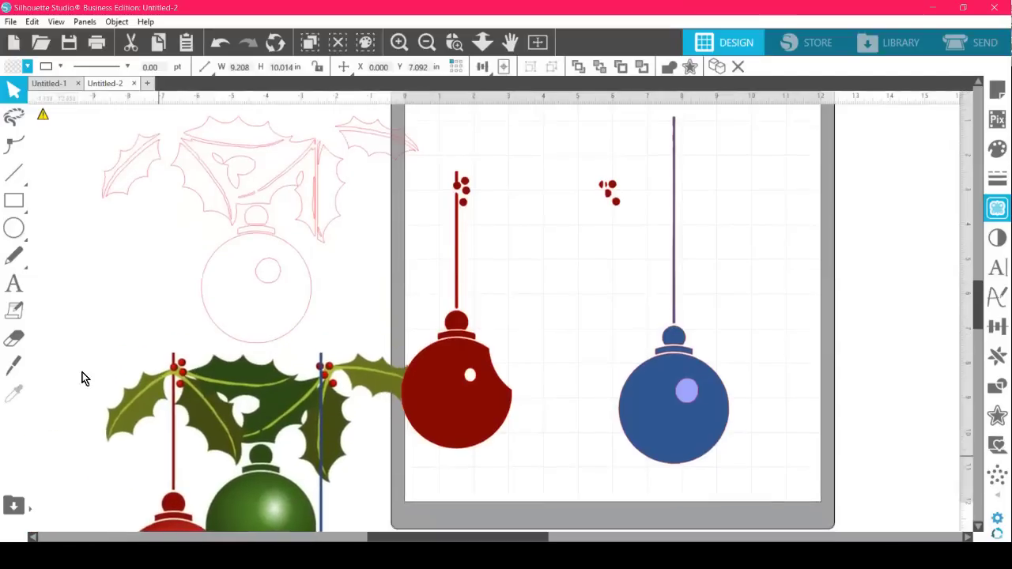
left_click(248, 129)
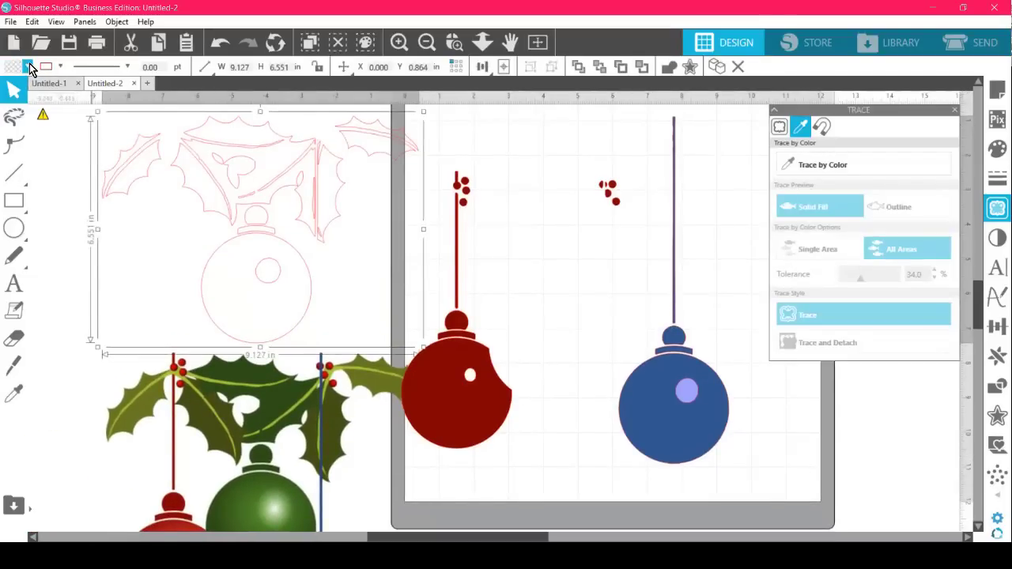
left_click(29, 68)
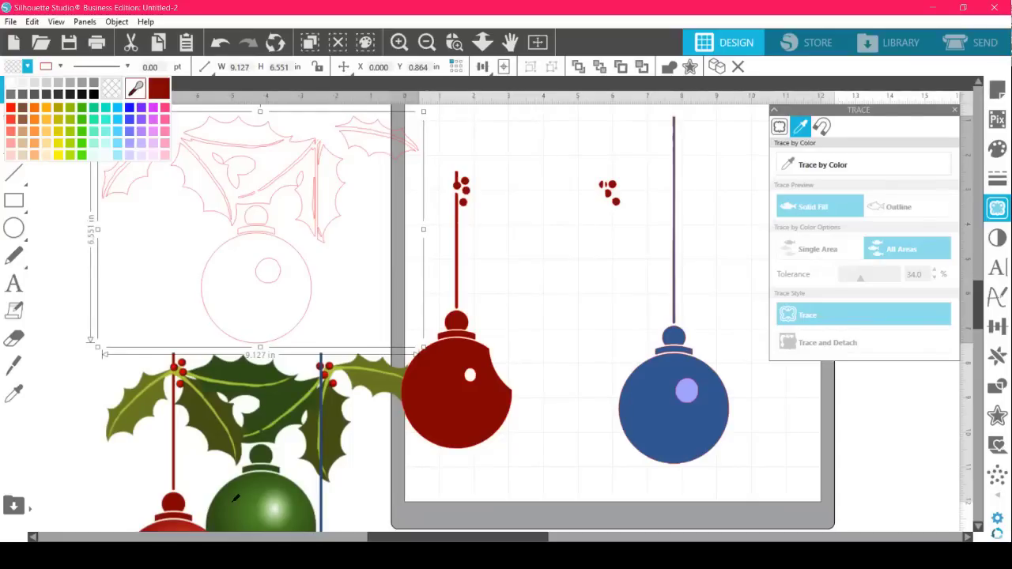
left_click(235, 498)
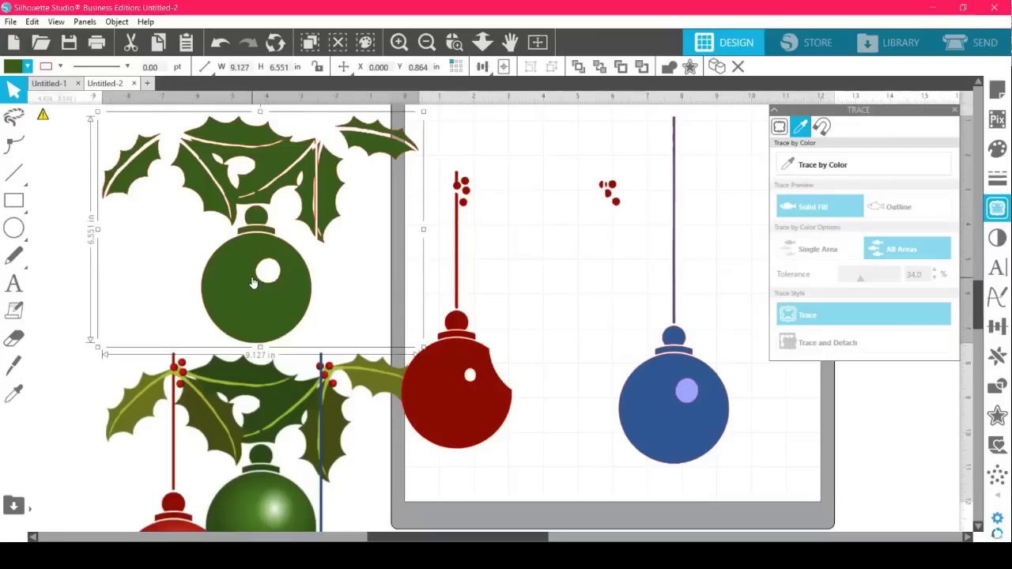
Release the green trace's compound path and fill the round highlight inside the ornament with yellow-green.
left_click(116, 22)
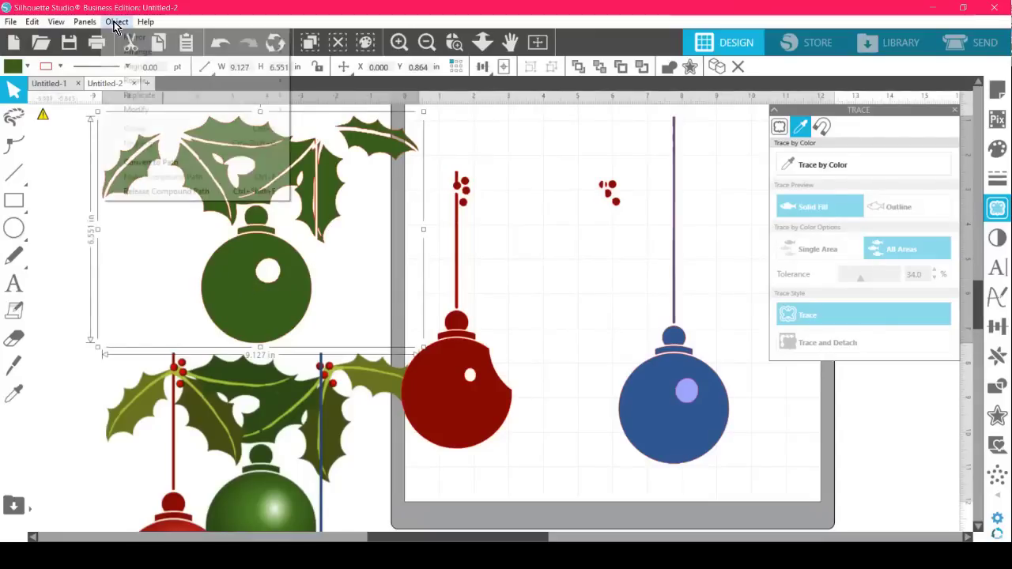
left_click(156, 195)
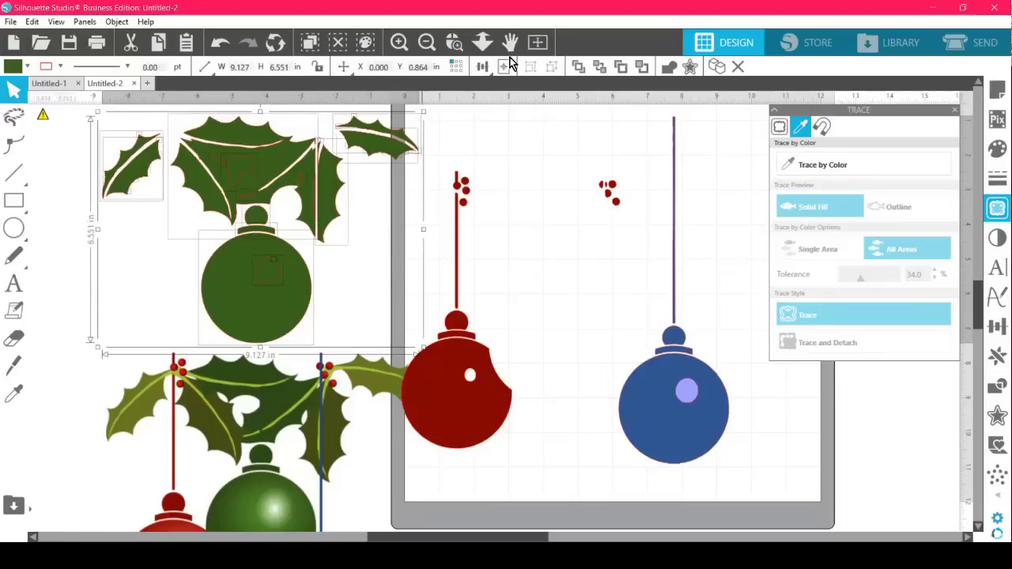
left_click(454, 42)
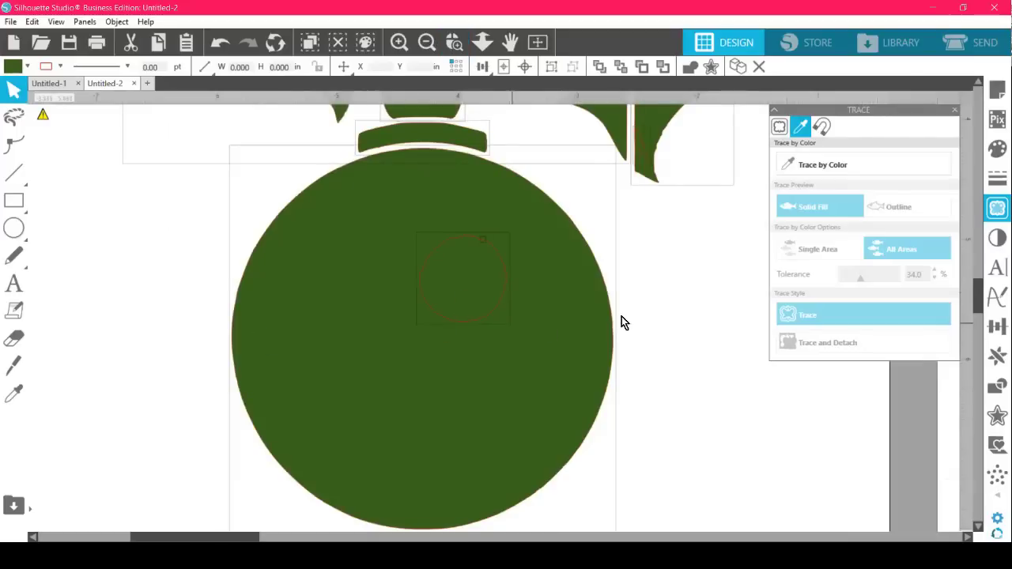
left_click(486, 283)
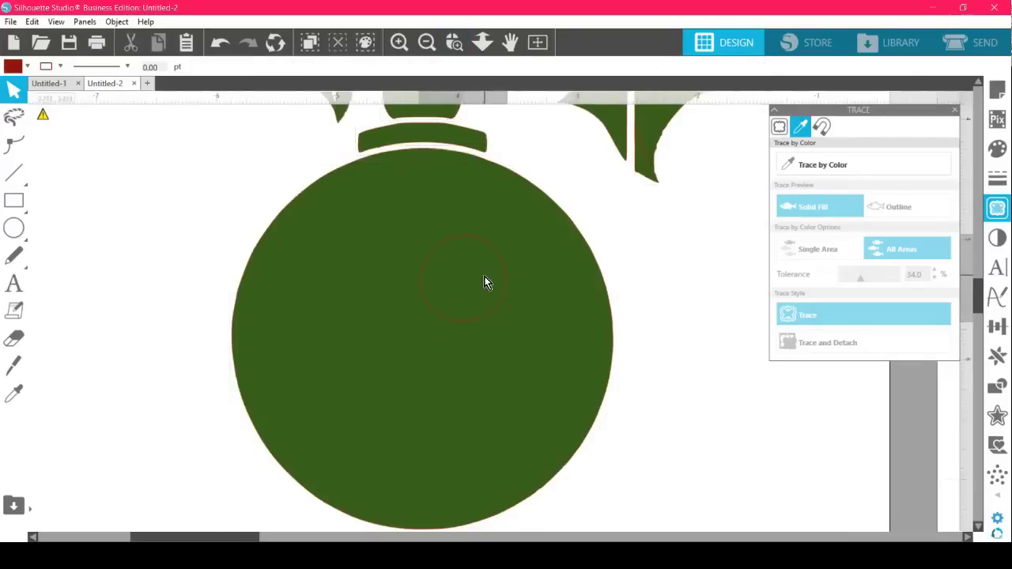
left_click(14, 67)
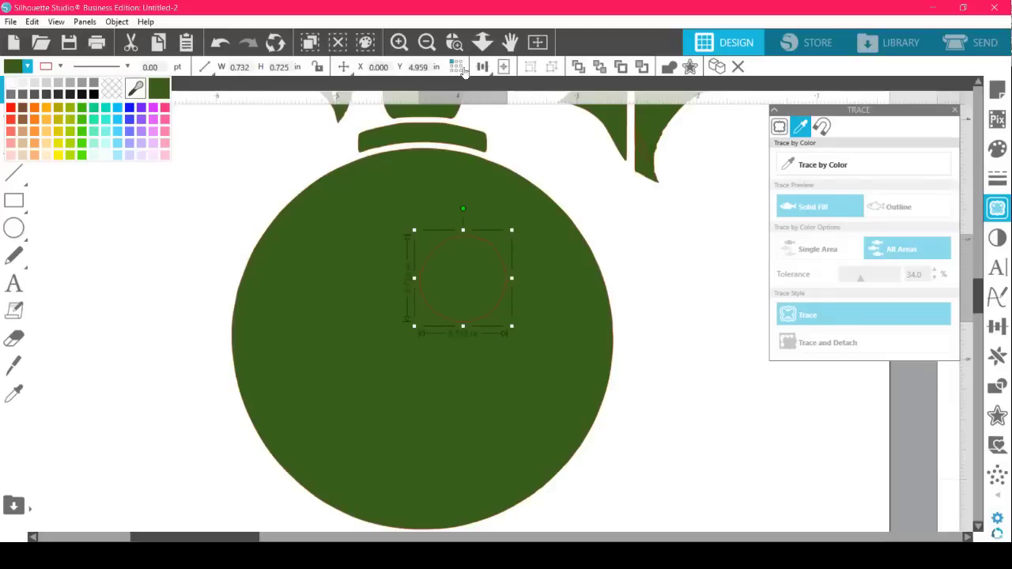
Zoom out from the green ornament to examine the released leaf pieces alongside the source image.
key("z")
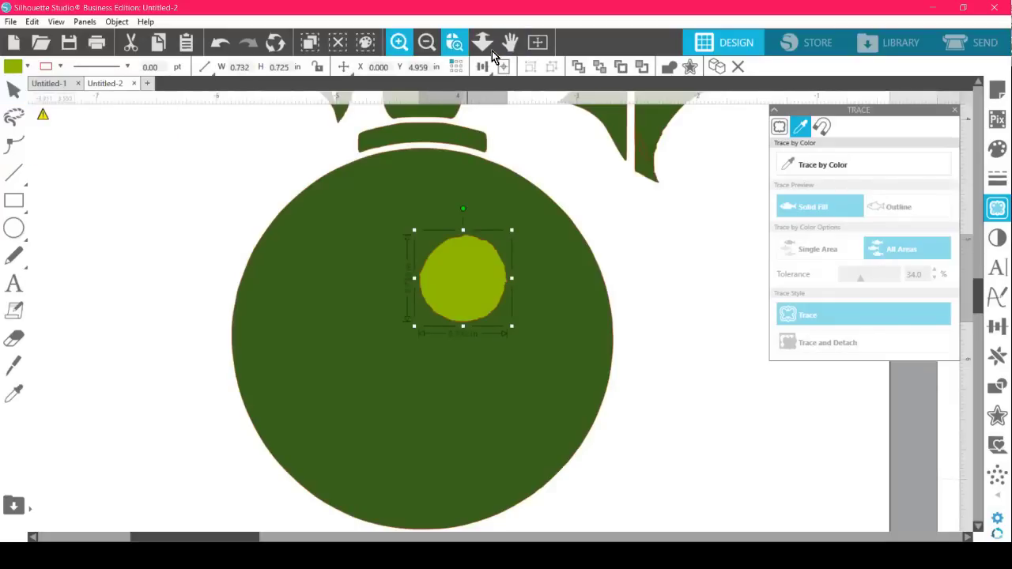
key("ctrl+plus")
key("ctrl+minus")
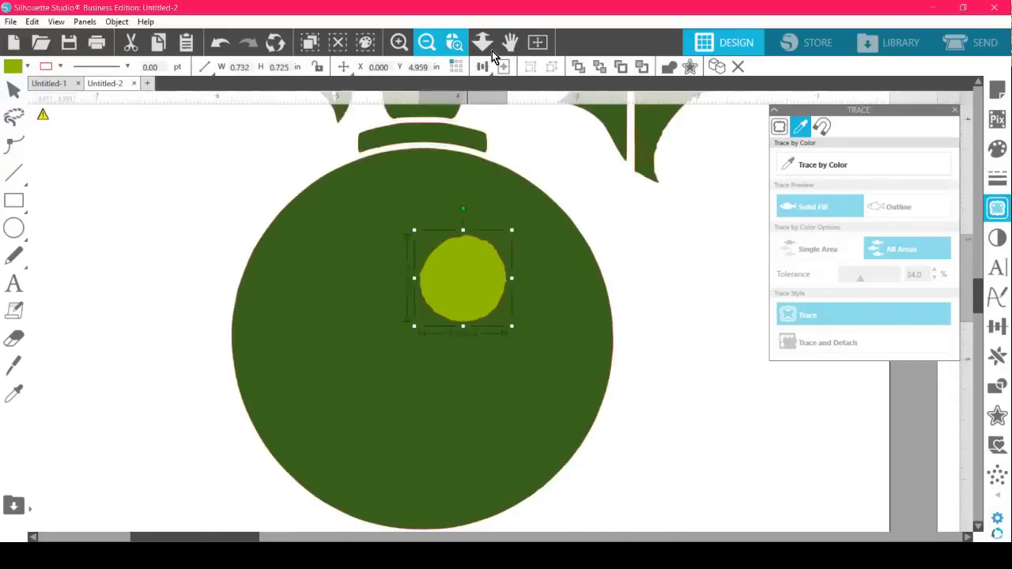
left_click(426, 42)
left_click(427, 42)
left_click(427, 42)
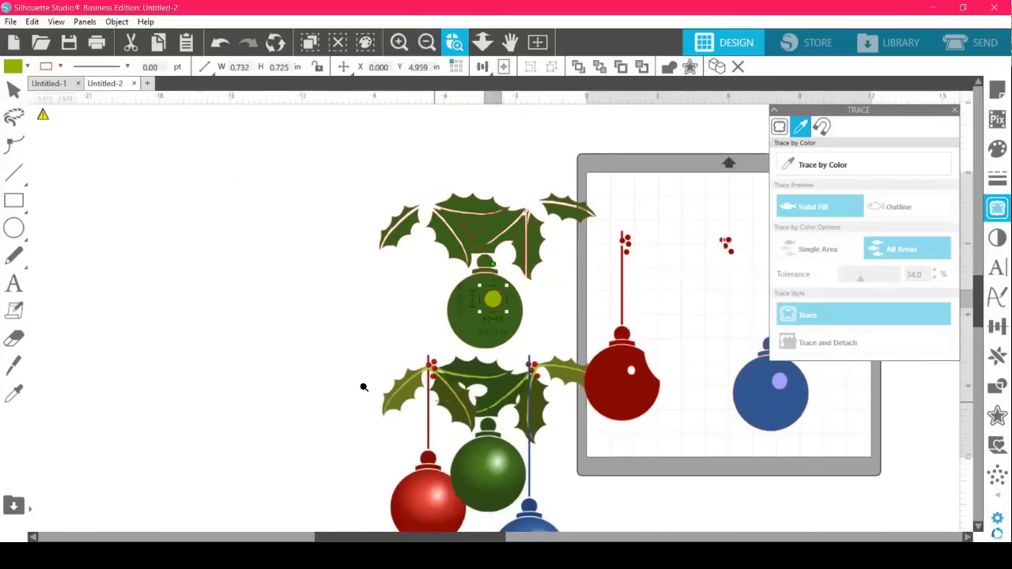
left_click(371, 389)
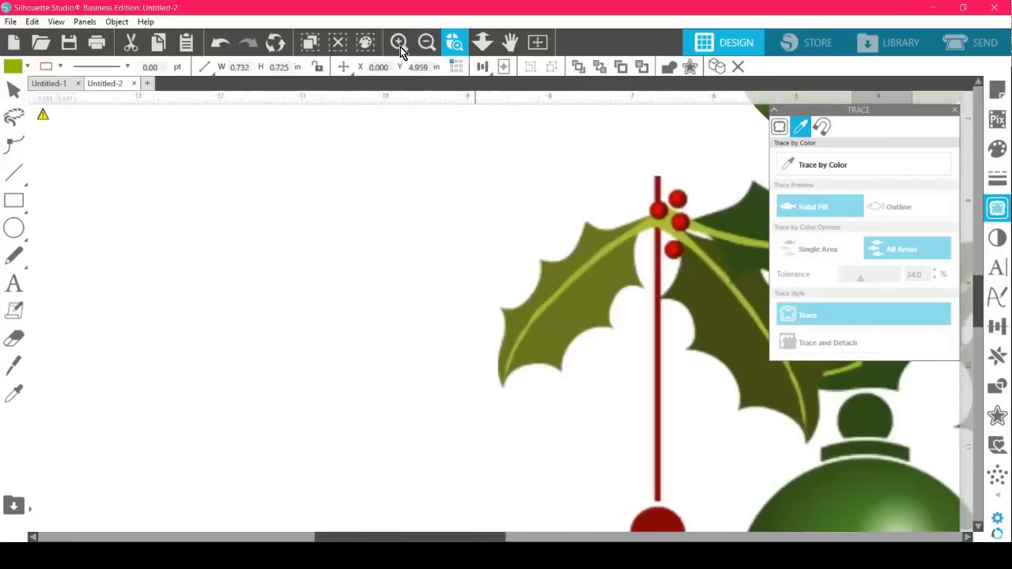
Move the original Christmas bulbs picture far to the left of the traced ornament pieces.
left_click(426, 42)
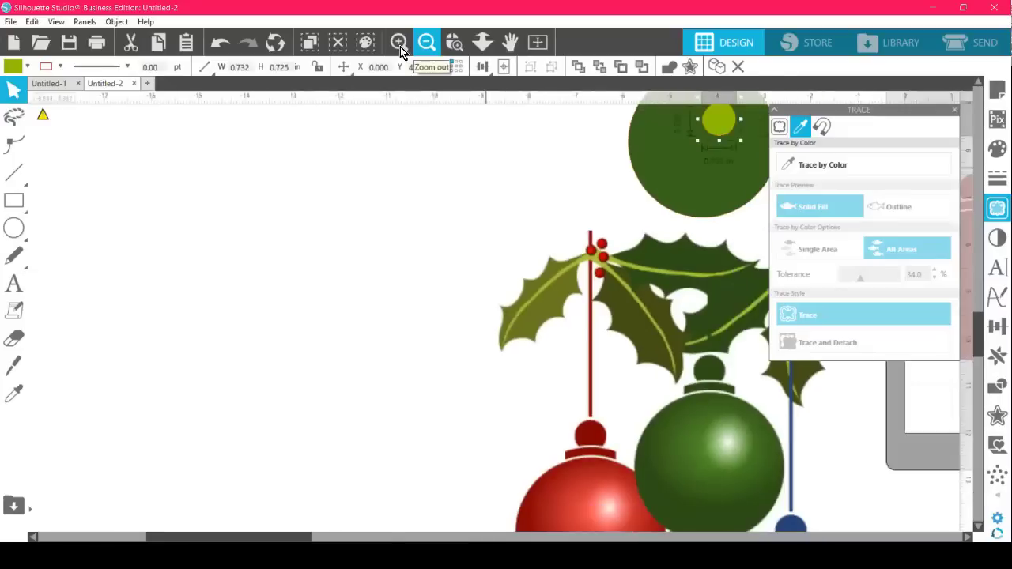
left_click(426, 42)
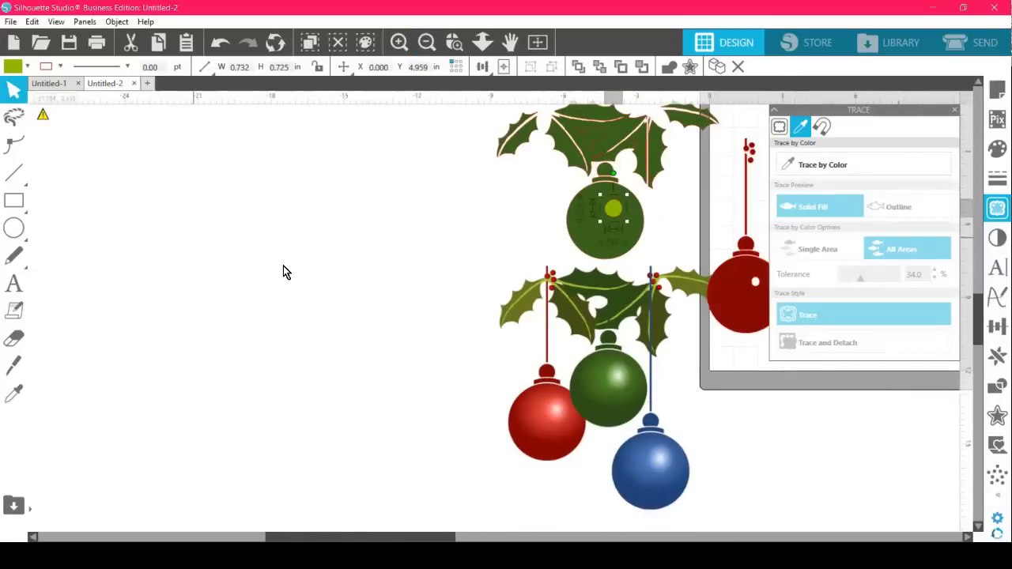
left_click_drag(602, 376, 102, 301)
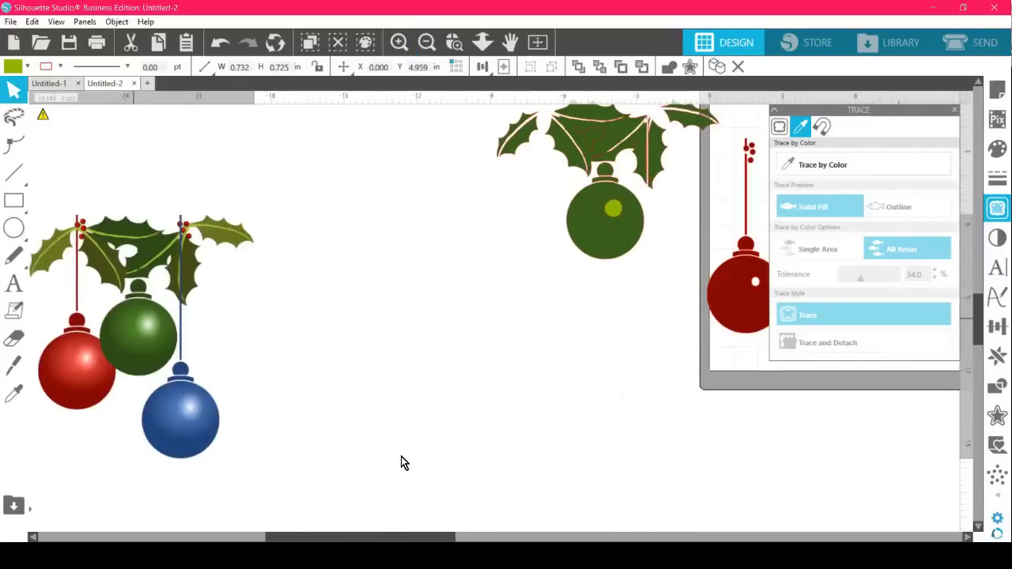
left_click(401, 456)
scroll(426, 382, "right", 5)
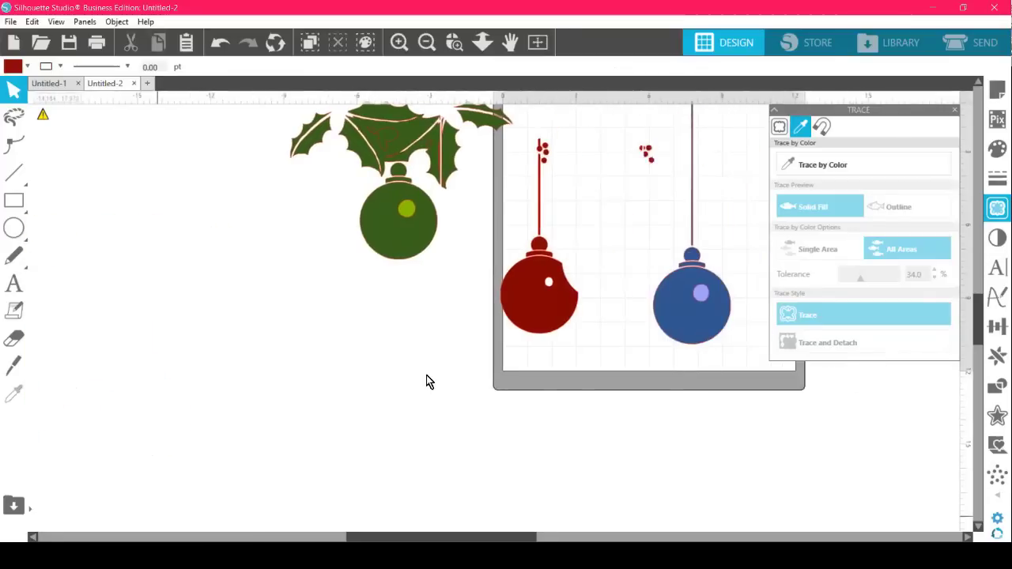
left_click_drag(411, 147, 379, 151)
left_click(444, 394)
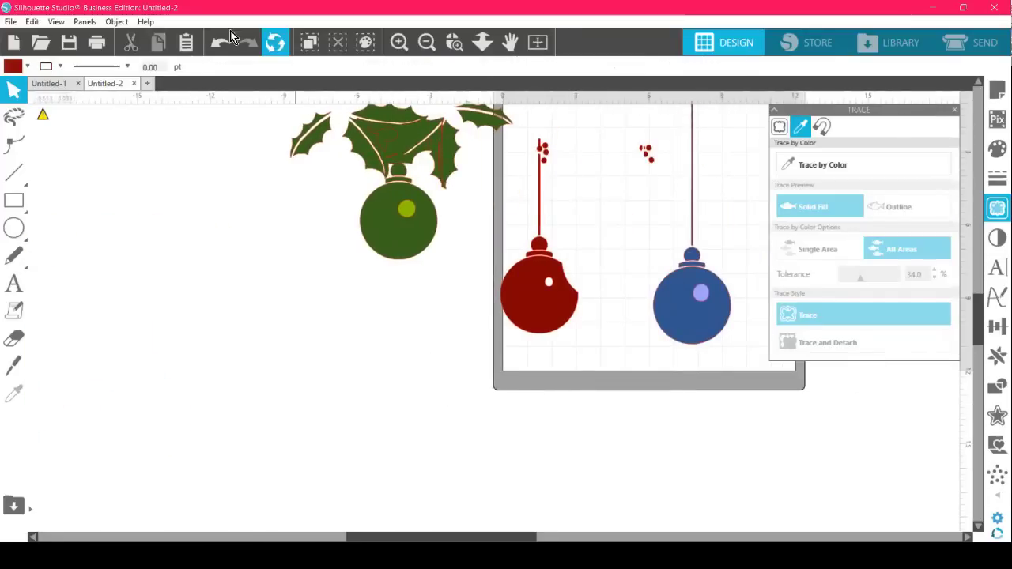
left_click(221, 42)
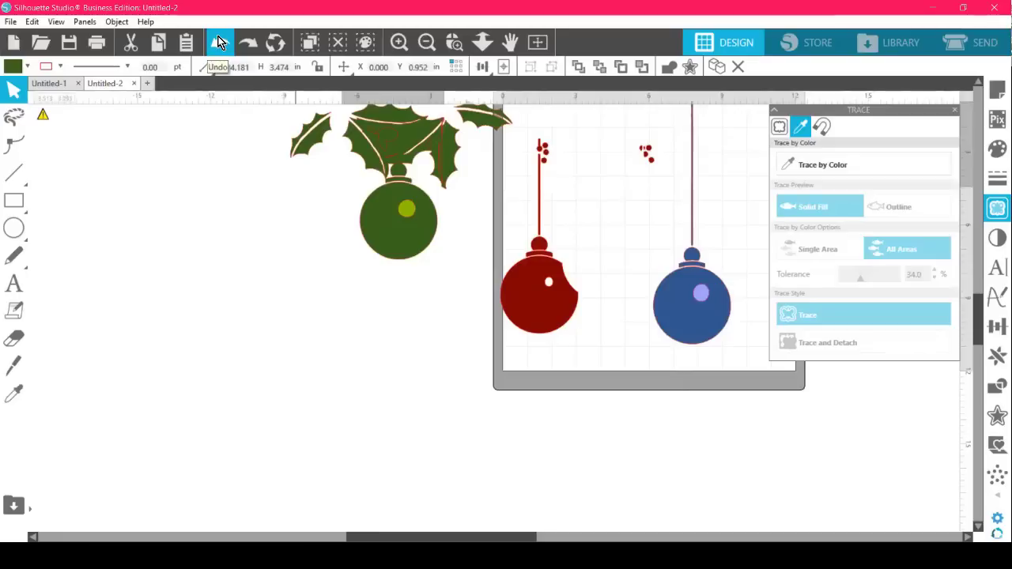
Move the red ornament beside the blue one on the mat and group all the green holly and bulb pieces.
left_click_drag(558, 298, 626, 309)
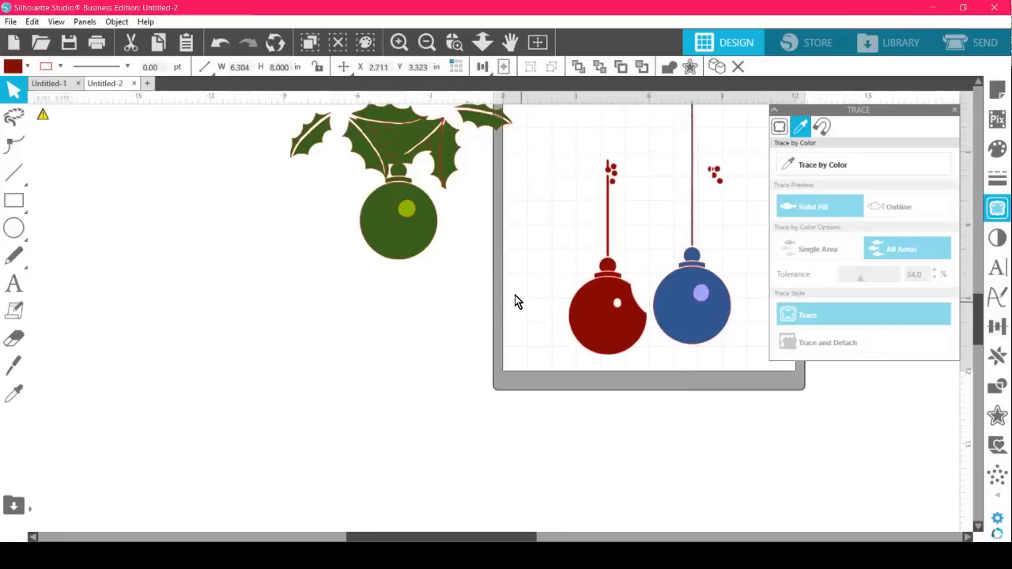
left_click_drag(498, 272, 198, 63)
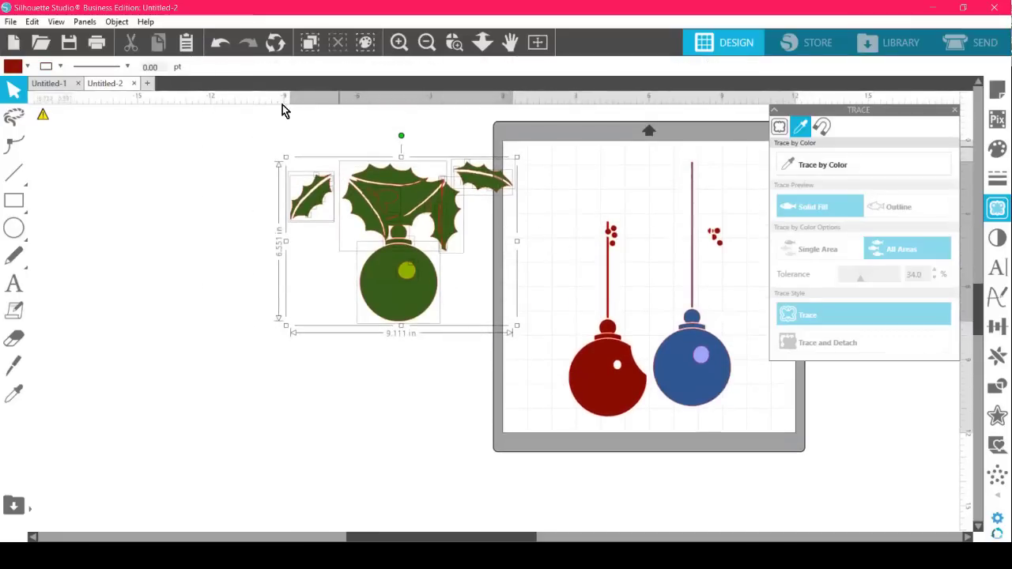
left_click(116, 23)
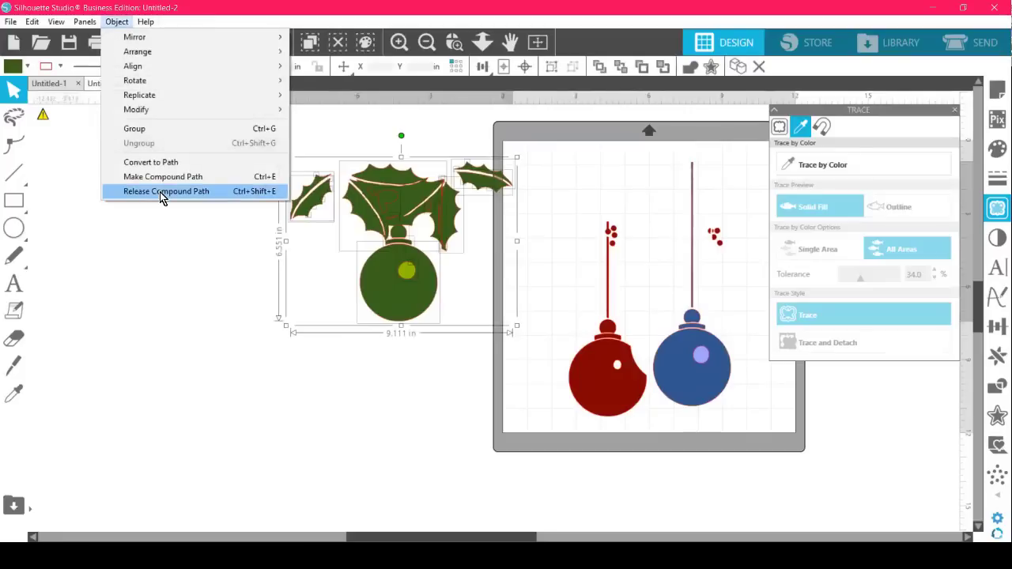
left_click(142, 129)
left_click_drag(394, 290, 660, 345)
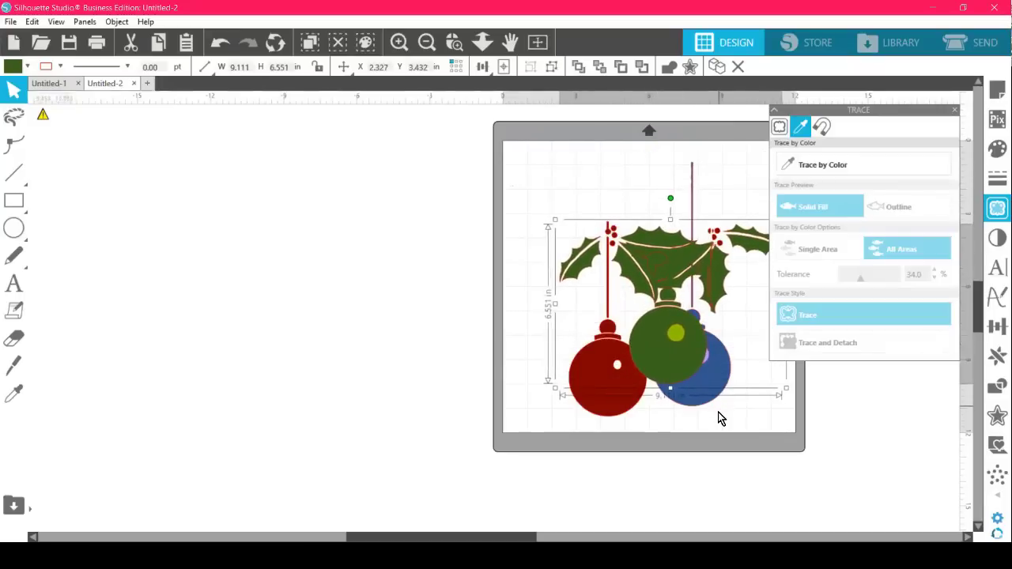
left_click_drag(708, 395, 730, 469)
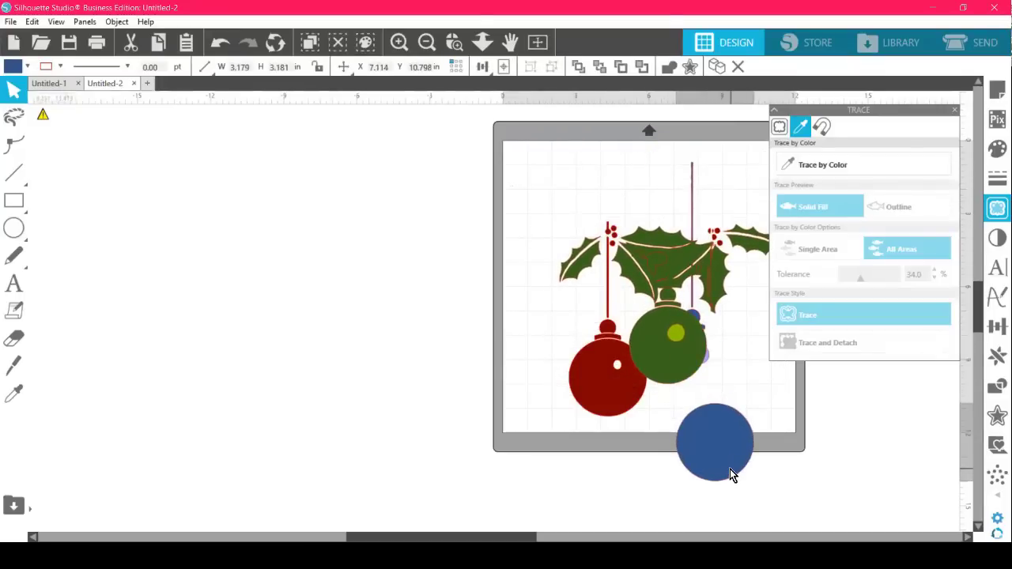
mouse_move(669, 364)
left_mouse_down()
mouse_move(483, 327)
mouse_move(499, 339)
mouse_move(653, 367)
left_mouse_up()
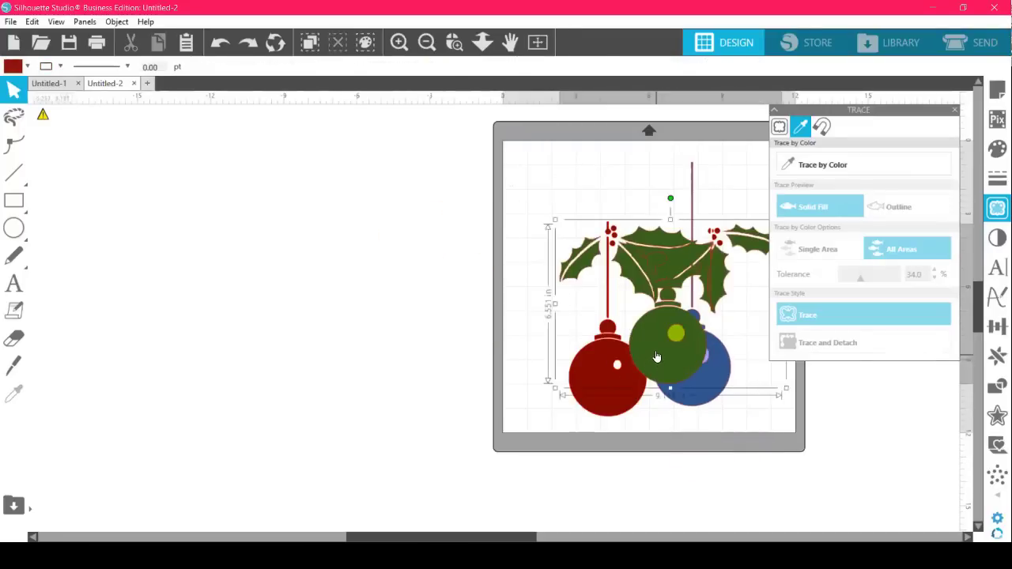
key("ctrl+z")
left_click_drag(448, 318, 374, 320)
Move the red ornament with its berries off the blue one, and group the blue bulb, cap, highlight and string.
left_click_drag(730, 425, 727, 212)
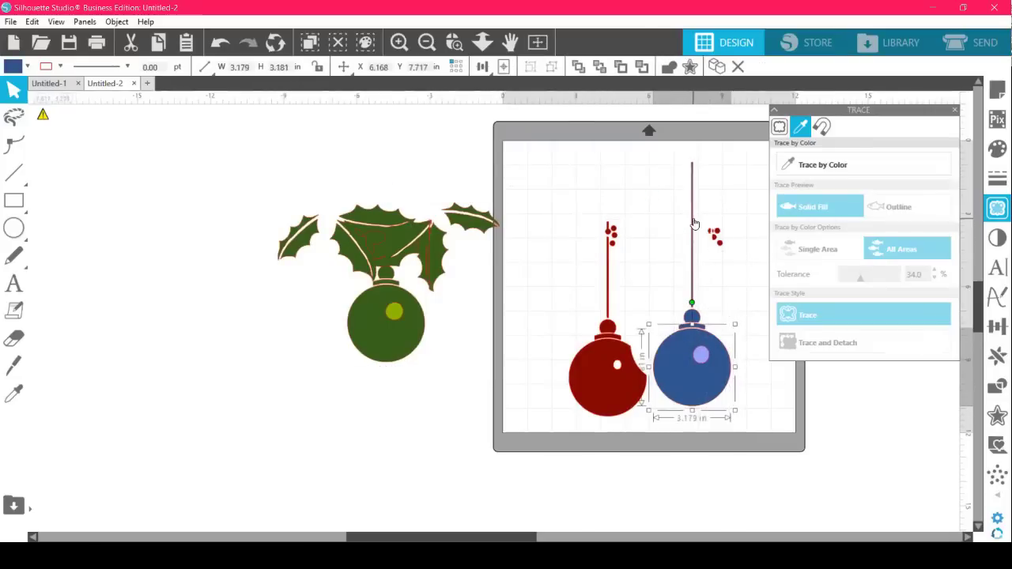
left_click(569, 390)
left_click_drag(570, 390, 398, 491)
left_click(666, 180)
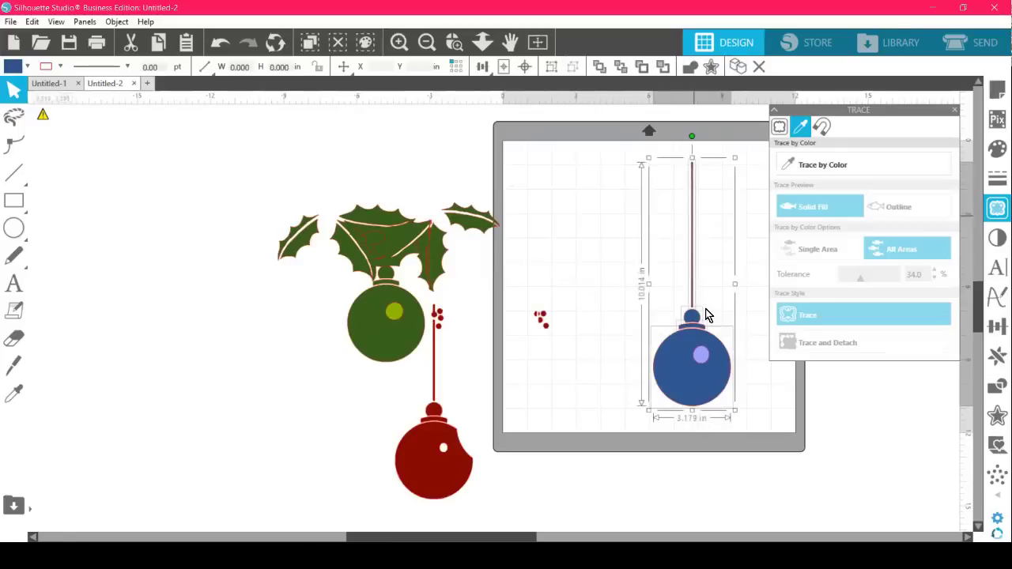
right_click(698, 335)
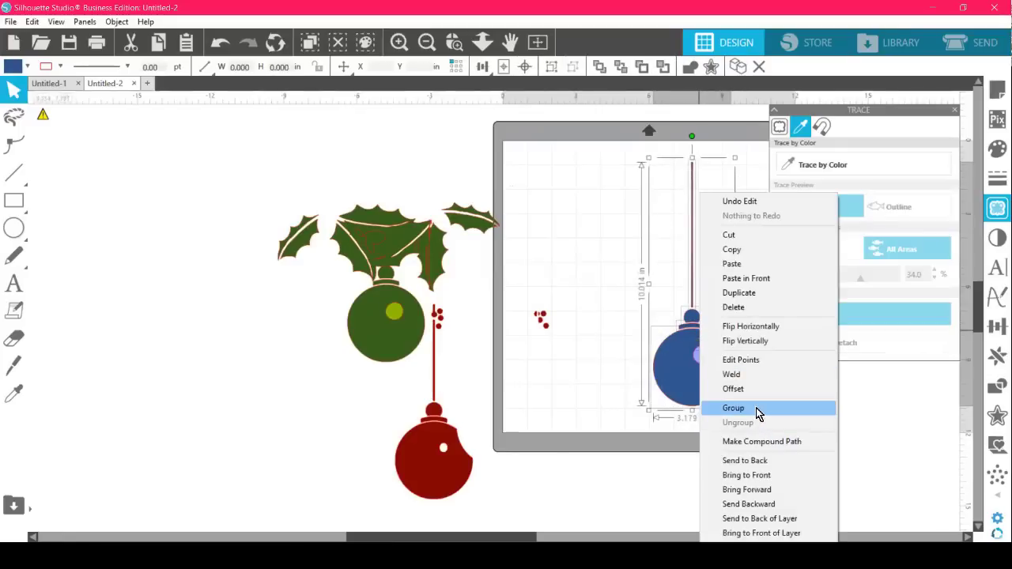
left_click(757, 409)
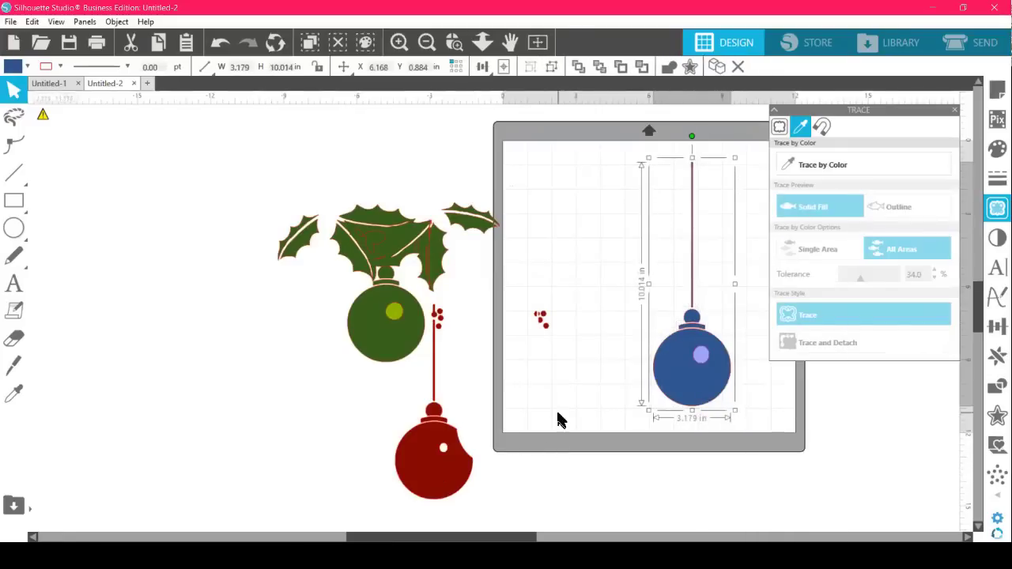
Arrange the green, red and blue ornament groups on the mat, with the berries at the holly and the blue bulb hanging lowest.
left_click_drag(409, 339, 644, 313)
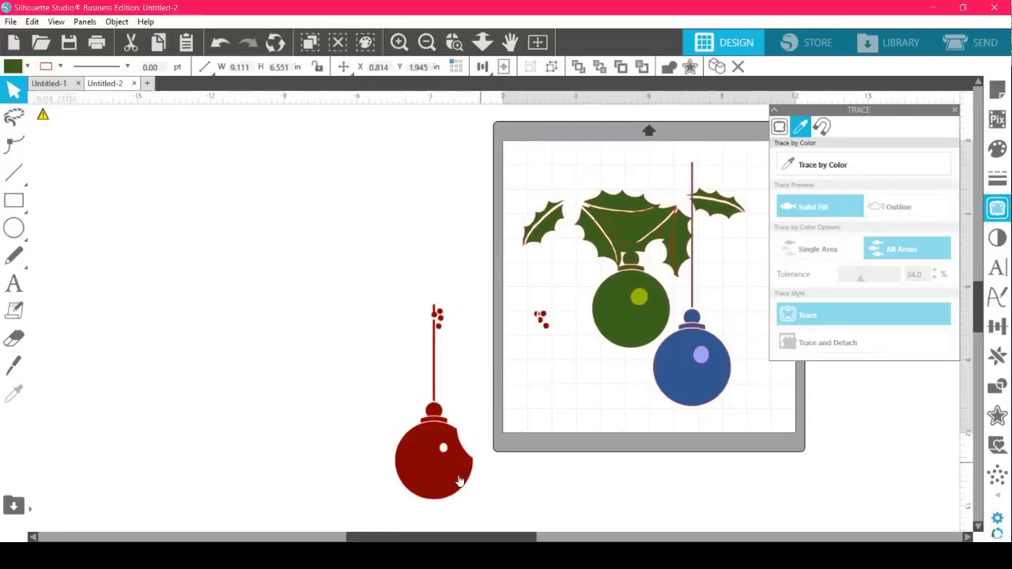
left_click_drag(460, 481, 651, 335)
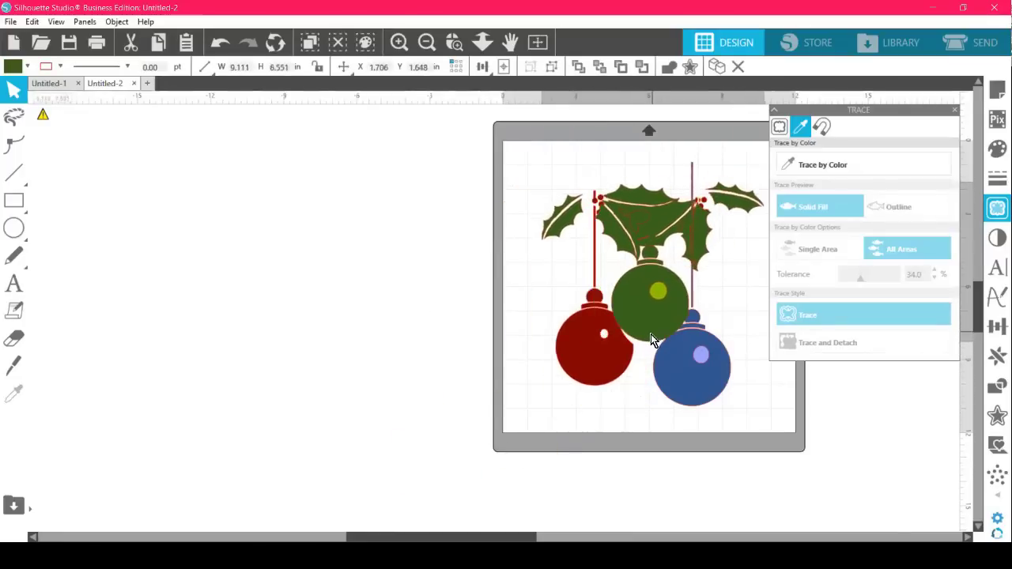
left_click_drag(604, 360, 646, 329)
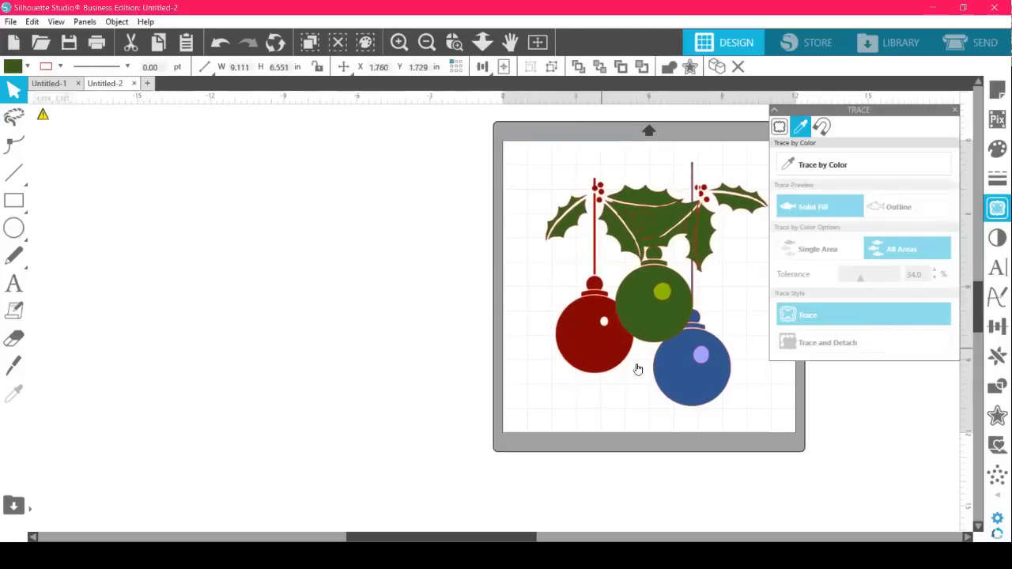
left_click_drag(700, 412, 704, 393)
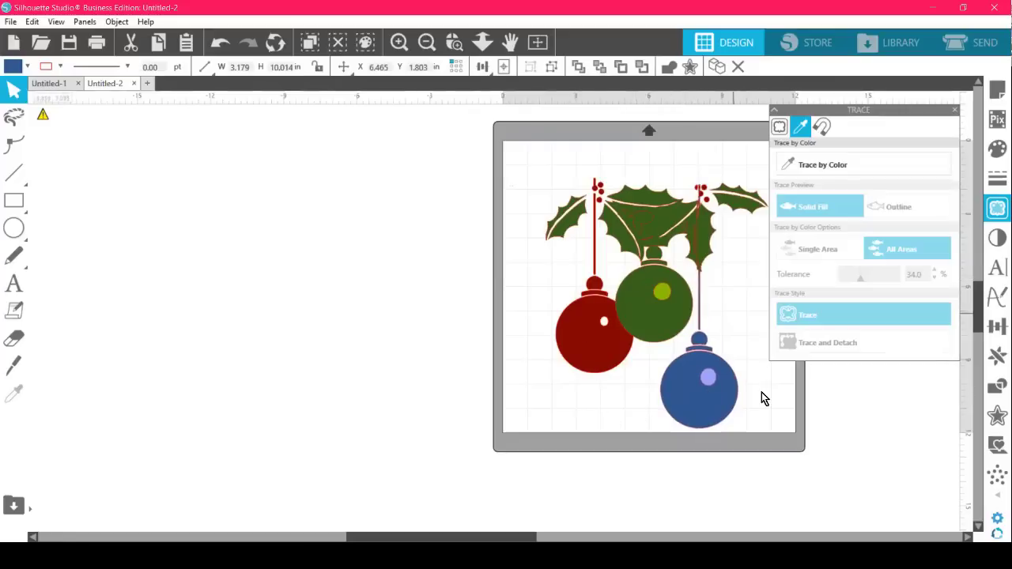
Delete all the green, red and blue ornament pieces from the mat.
left_click(634, 229)
left_click(636, 225)
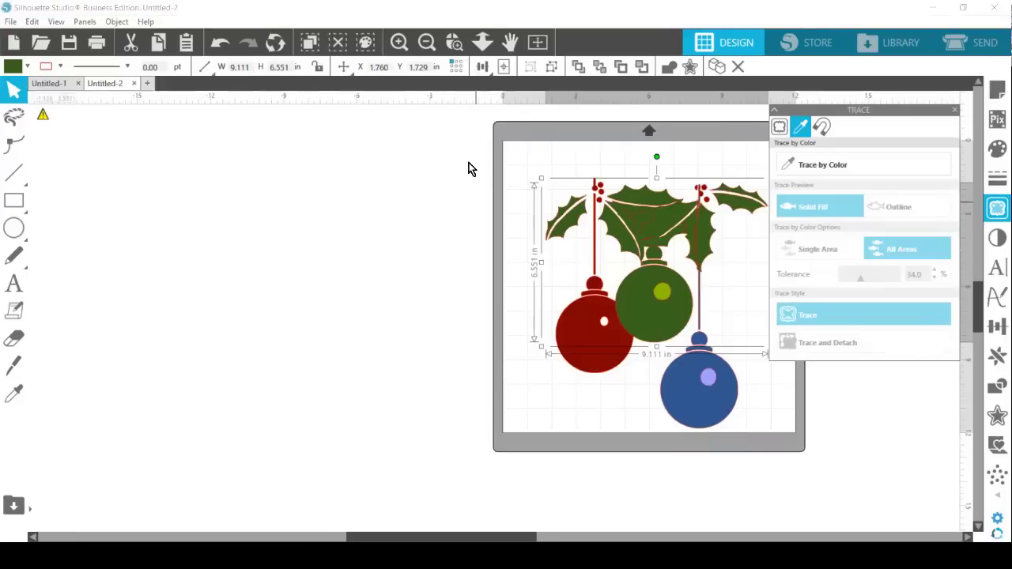
left_click_drag(488, 151, 885, 442)
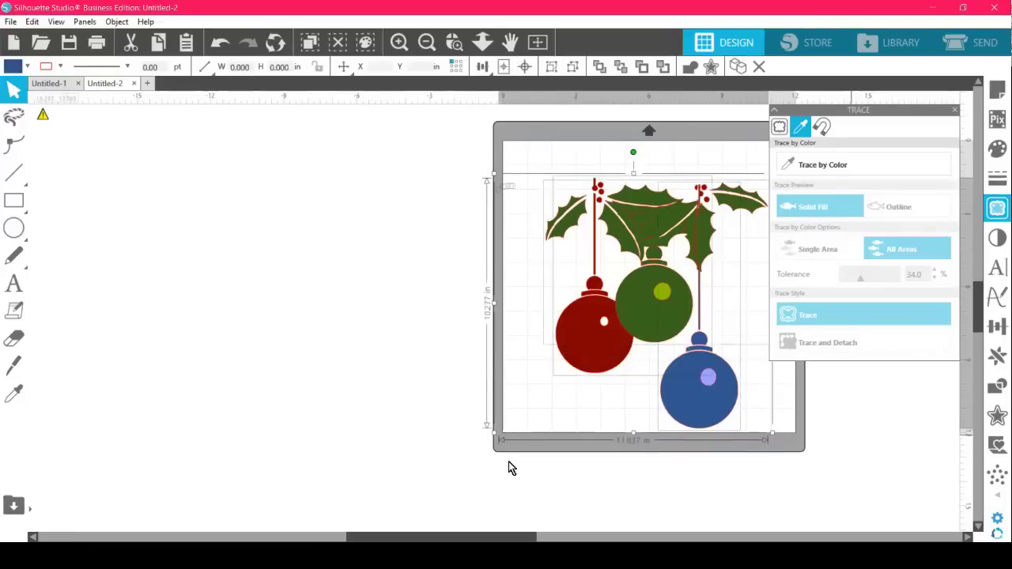
key("Delete")
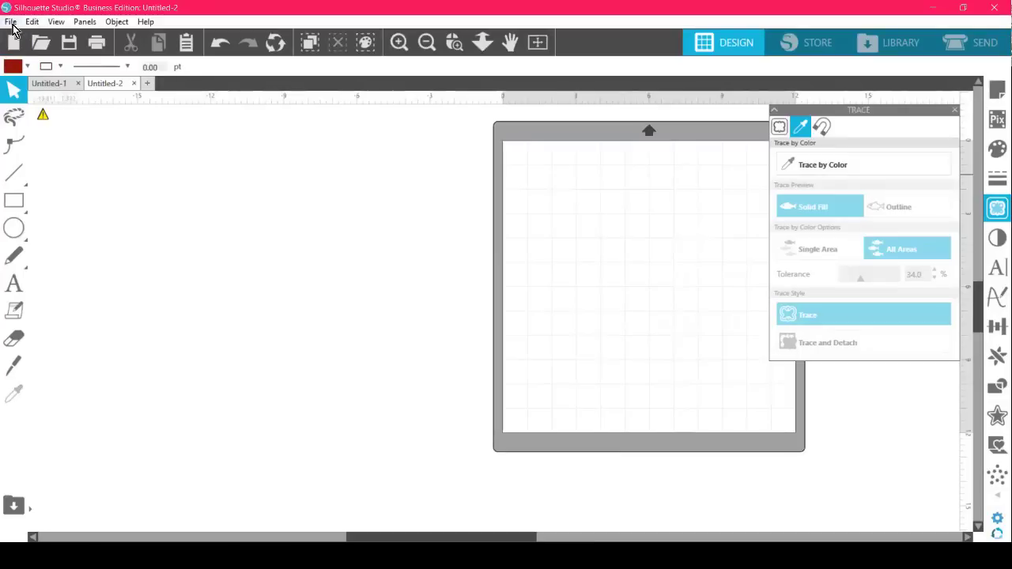
Merge the birds file into the document and place the picture across the mat's left edge.
left_click(11, 22)
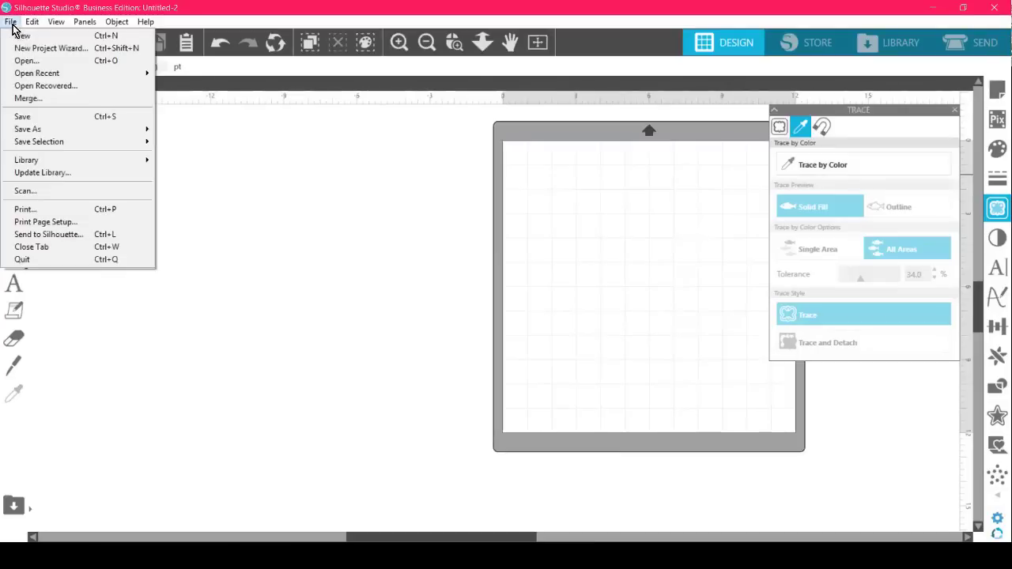
left_click(49, 101)
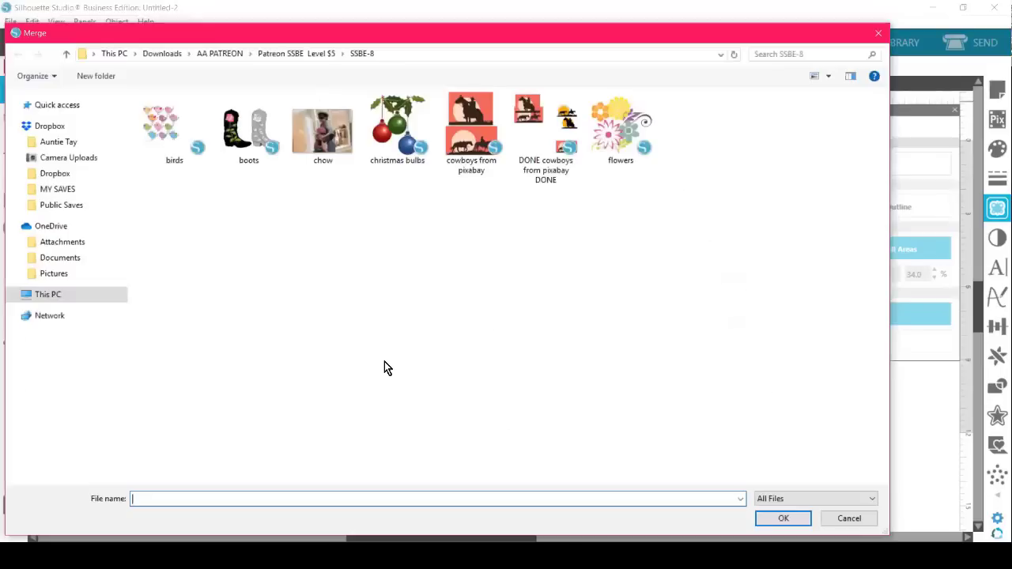
left_click(170, 127)
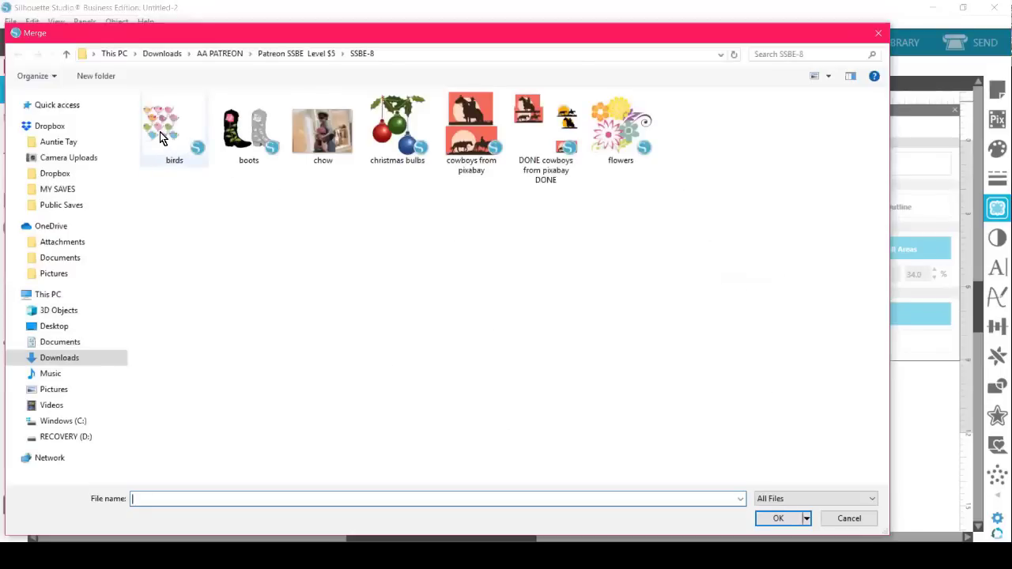
left_click(781, 521)
left_click_drag(282, 190, 496, 345)
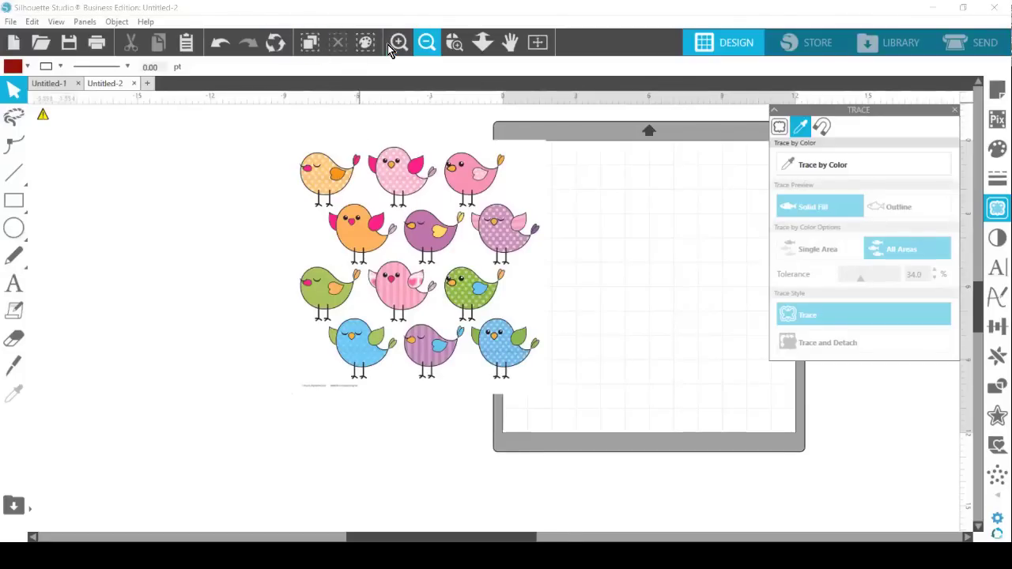
Set a trace area of about 3.2 x 3.15 in around the pink polka-dot bird with spread wings.
left_click(343, 185)
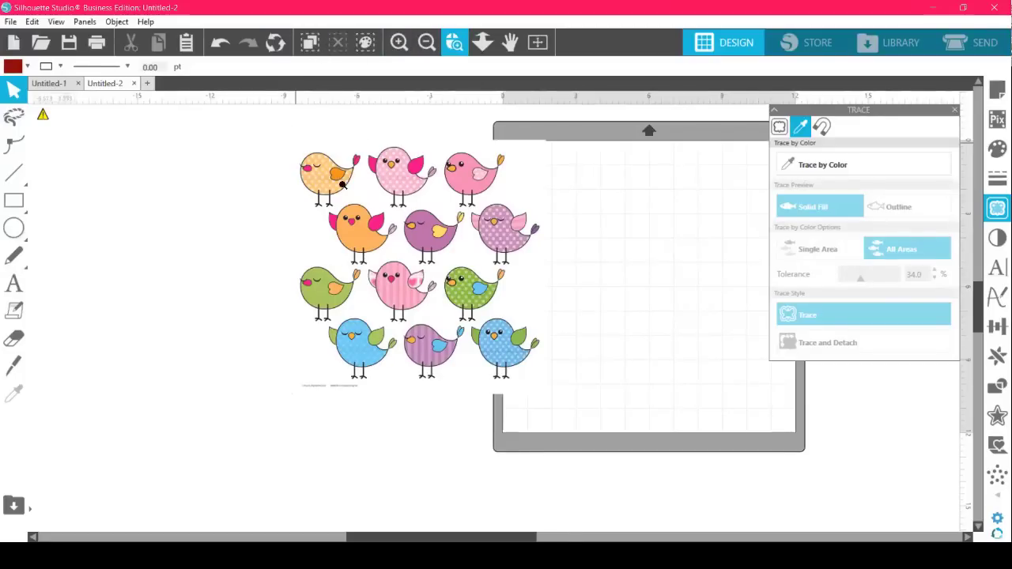
left_click(333, 237)
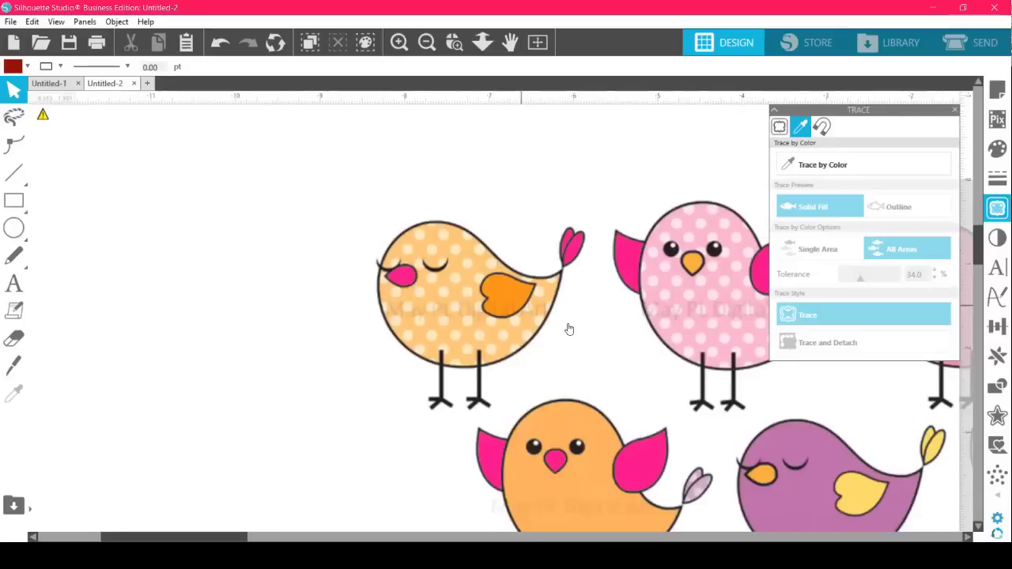
left_click_drag(174, 537, 278, 537)
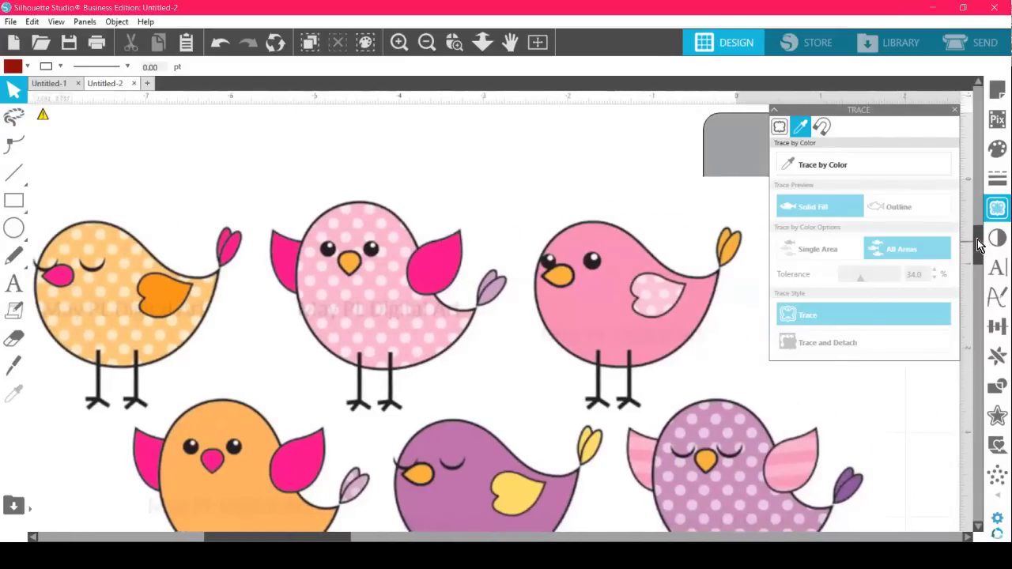
left_click_drag(977, 240, 978, 245)
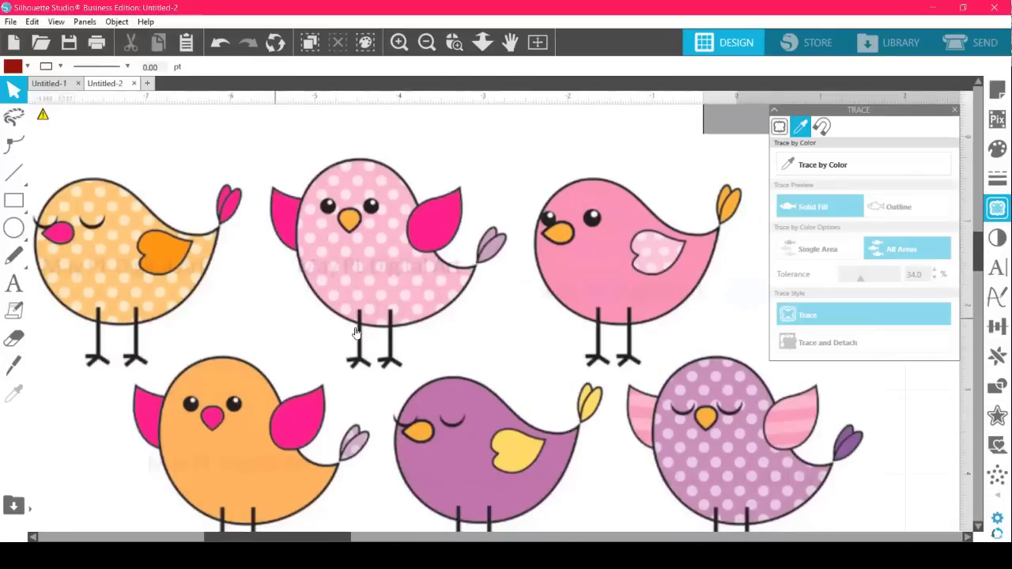
left_click(779, 130)
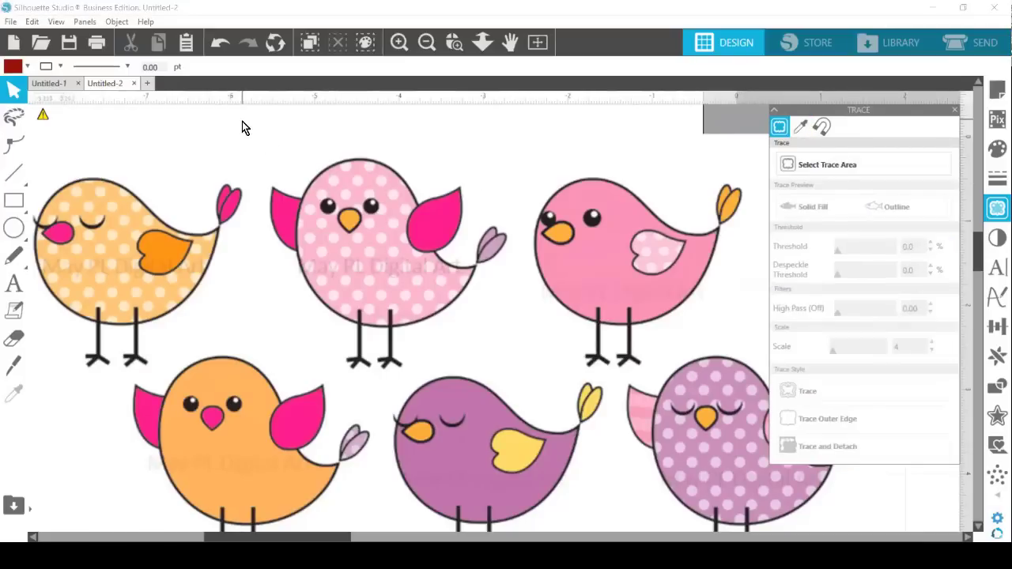
left_click_drag(241, 123, 508, 390)
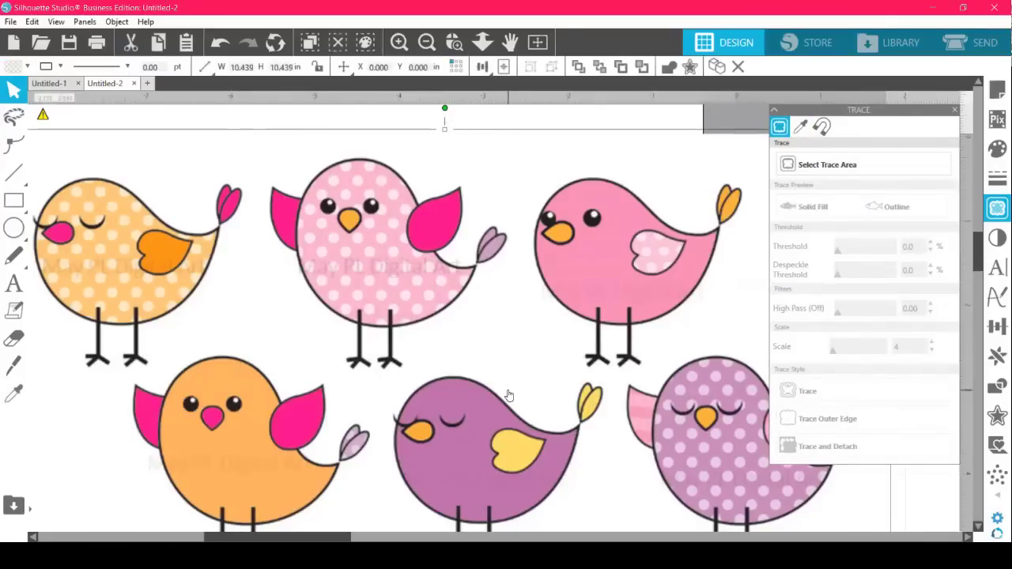
left_click(829, 168)
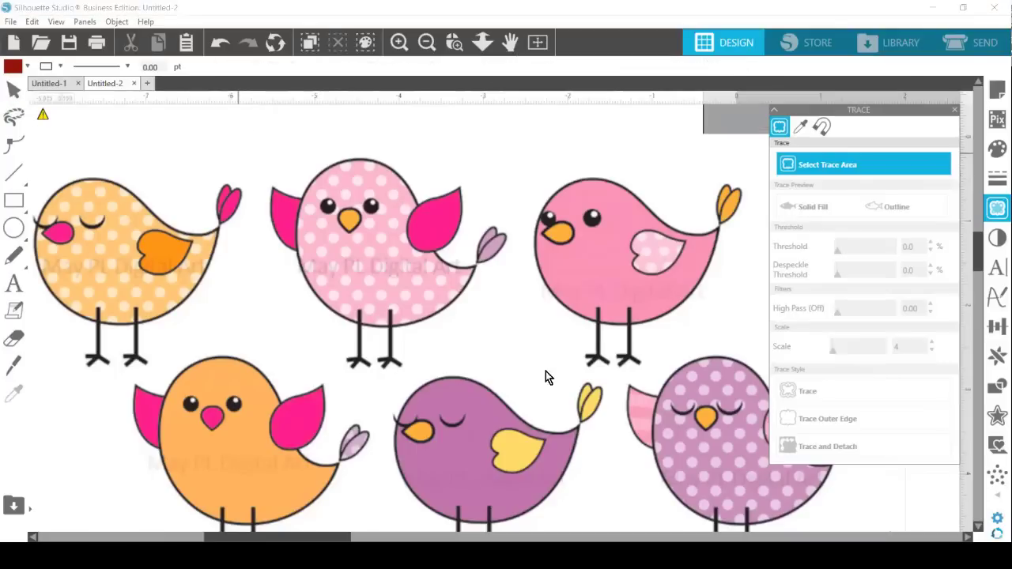
left_click_drag(247, 125, 521, 393)
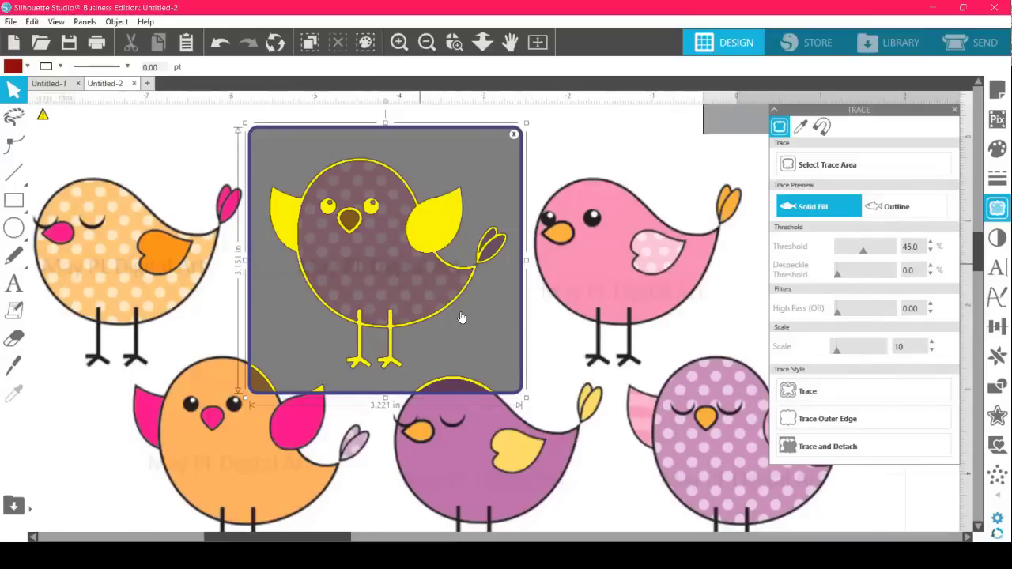
Replace the trace area with one of about 3.28 x 2.96 in around the pink polka-dot bird and trace it.
left_click(834, 166)
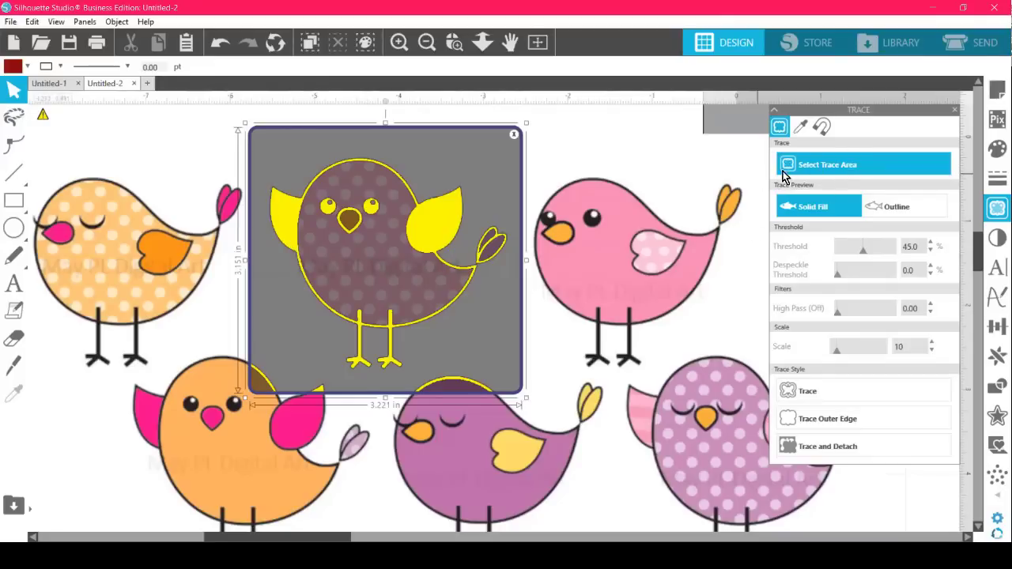
left_click(639, 159)
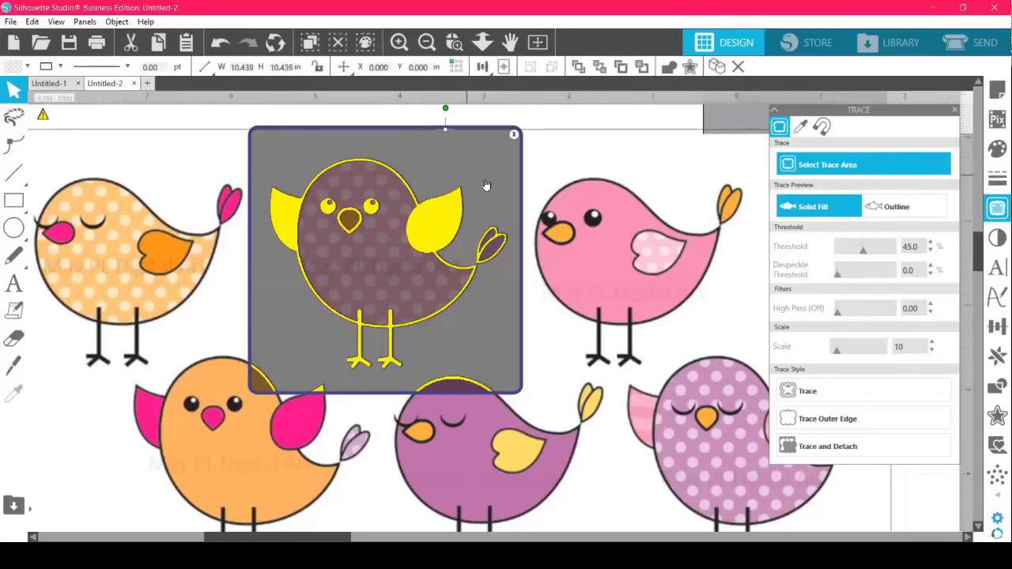
left_click(514, 134)
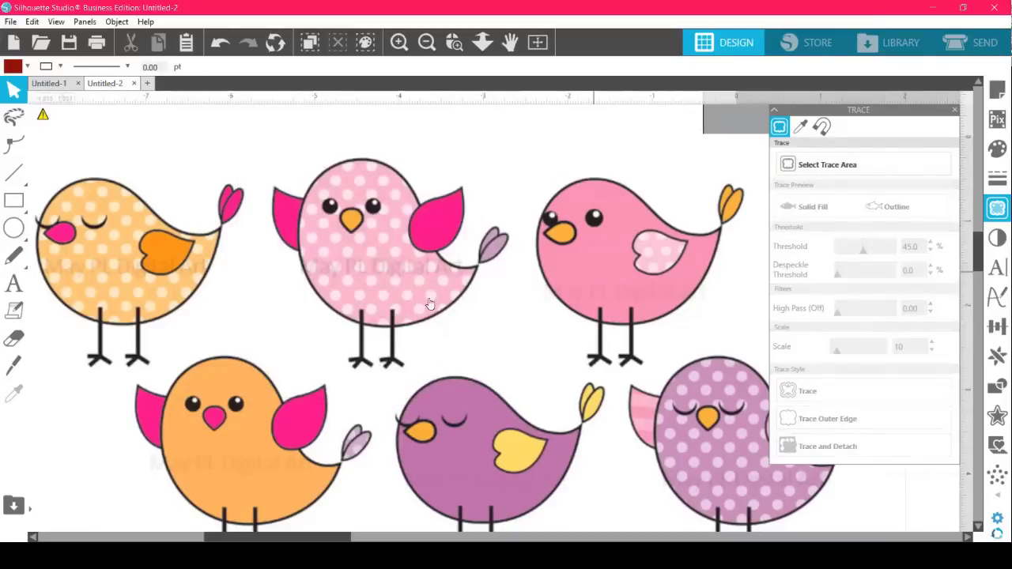
left_click(836, 169)
left_click_drag(247, 124, 526, 376)
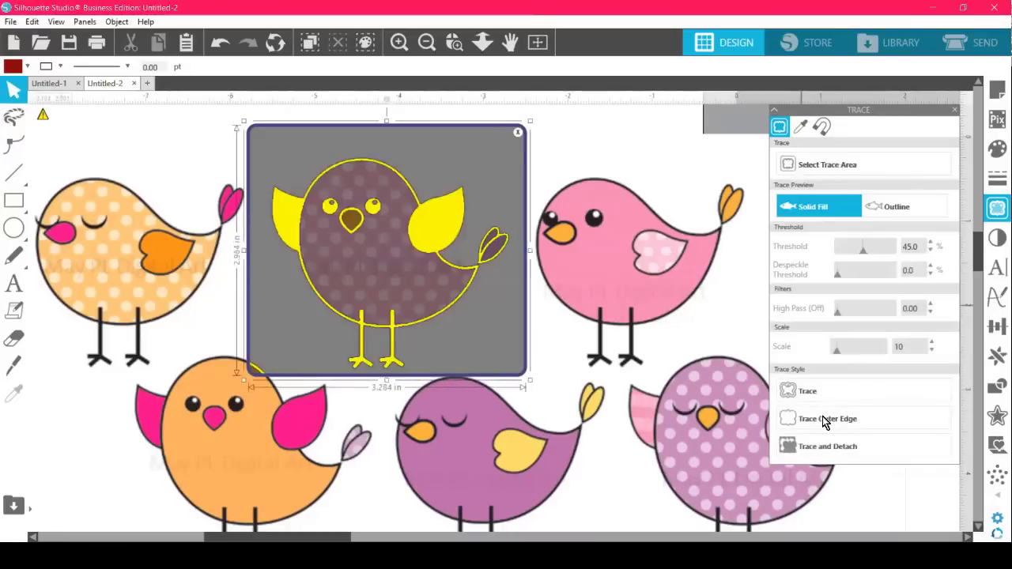
left_click(815, 385)
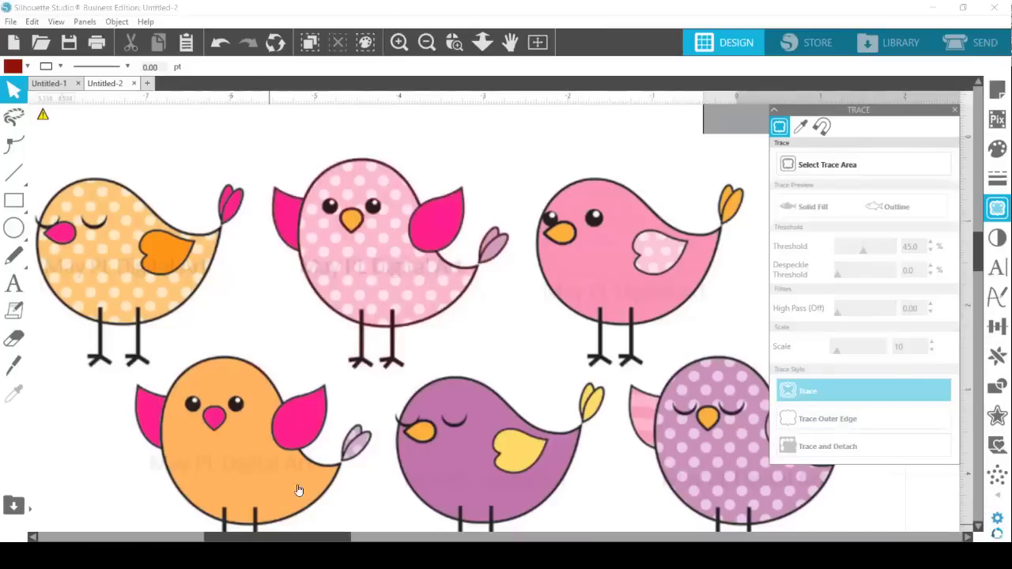
Move the birds picture away from the traced outline so that the traced bird stands alone.
mouse_move(621, 289)
left_mouse_down()
mouse_move(20, 409)
mouse_move(1, 402)
left_mouse_up()
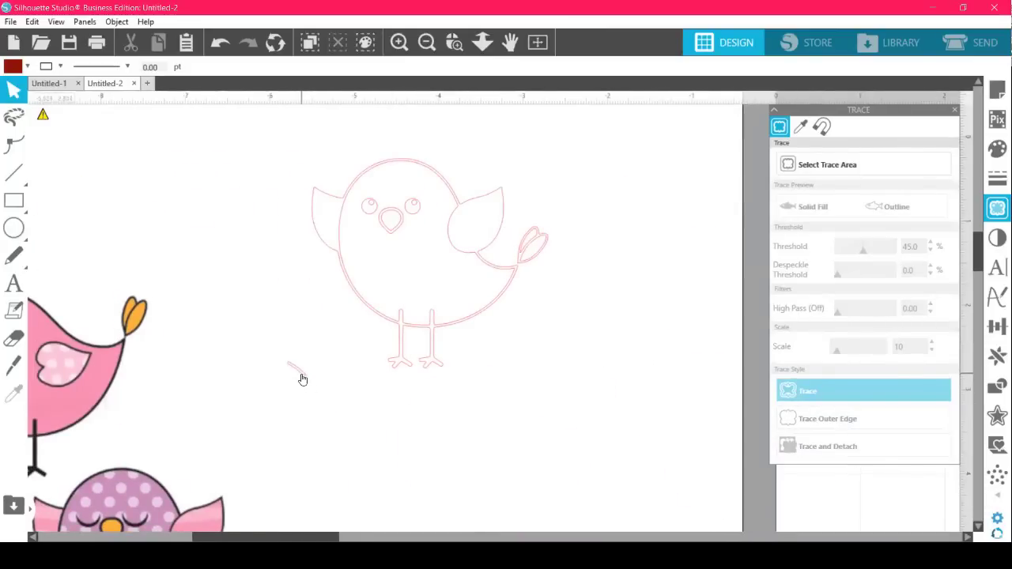
left_click(301, 379)
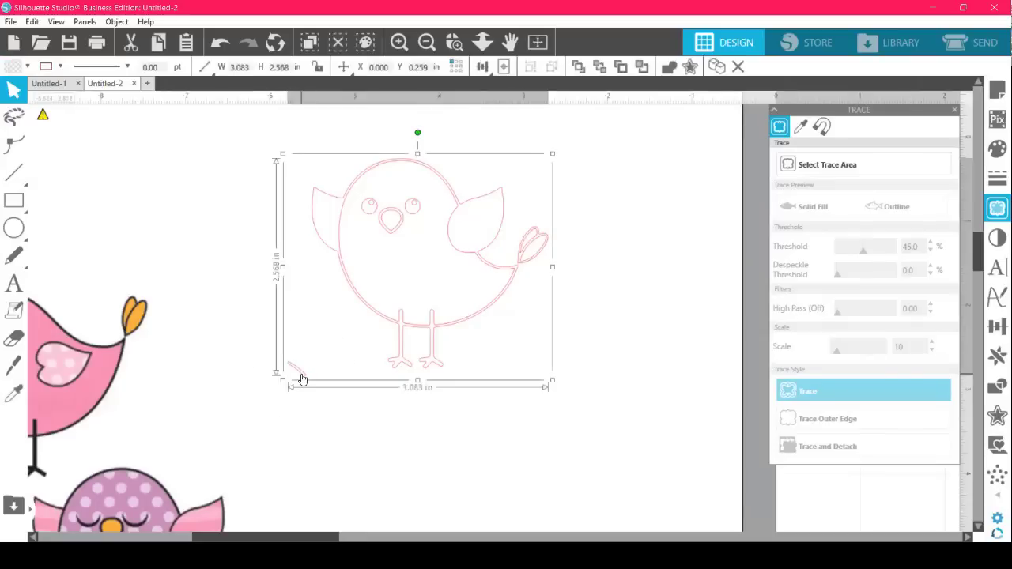
left_click(315, 422)
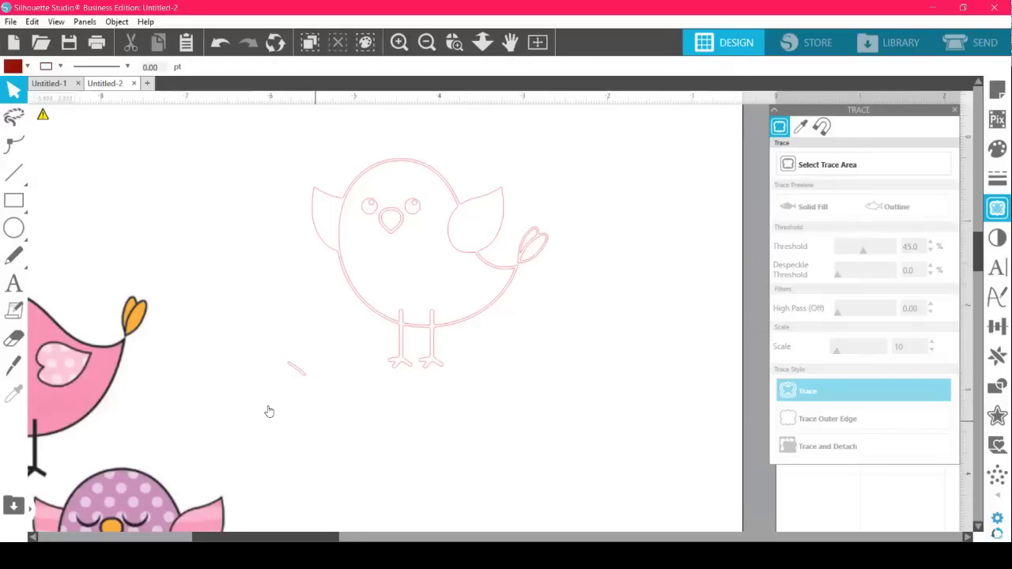
Release the traced bird's compound path and delete the stray line fragment below its wing.
left_click(400, 159)
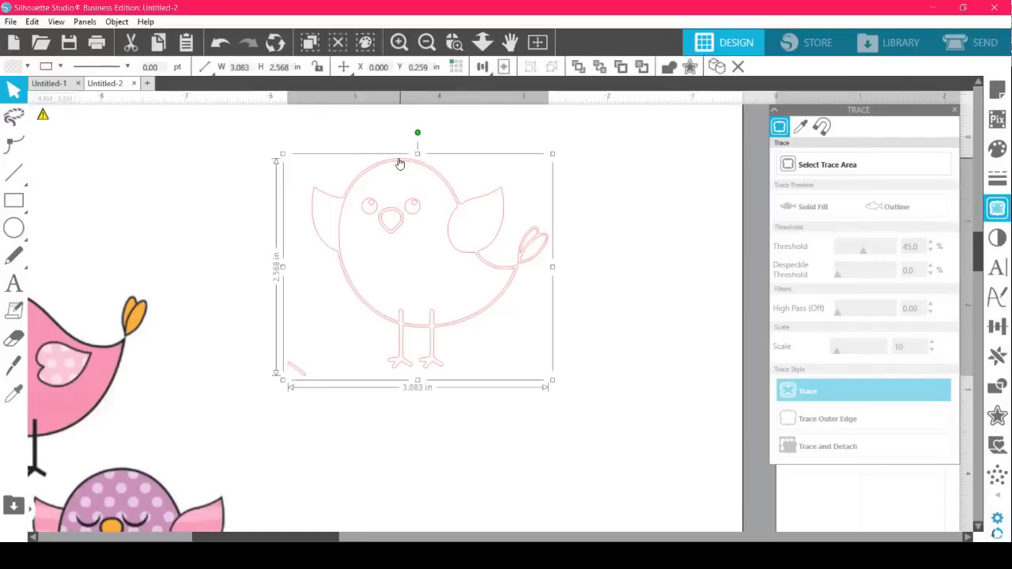
left_click(116, 21)
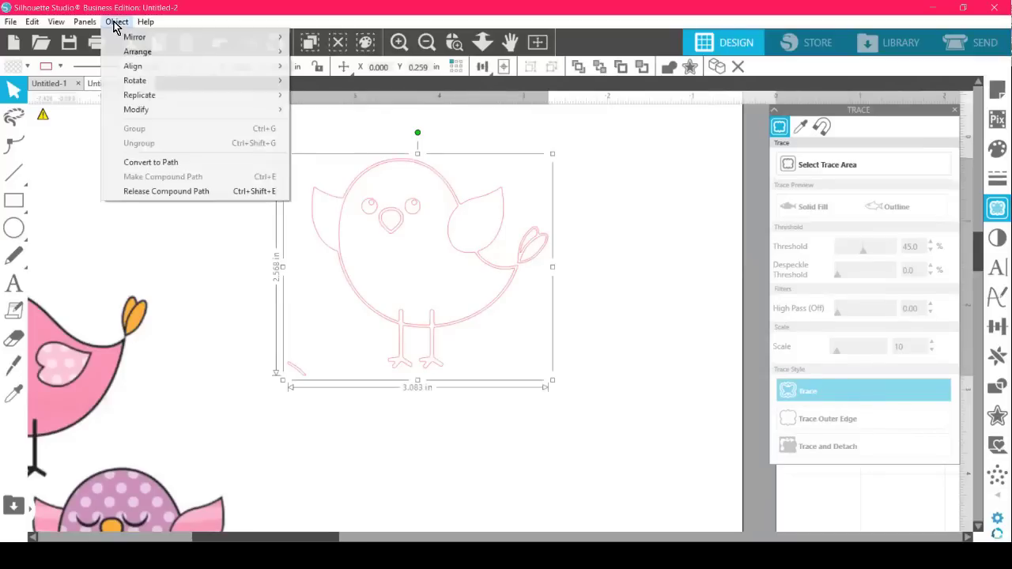
left_click(156, 191)
left_click(312, 427)
left_click(300, 374)
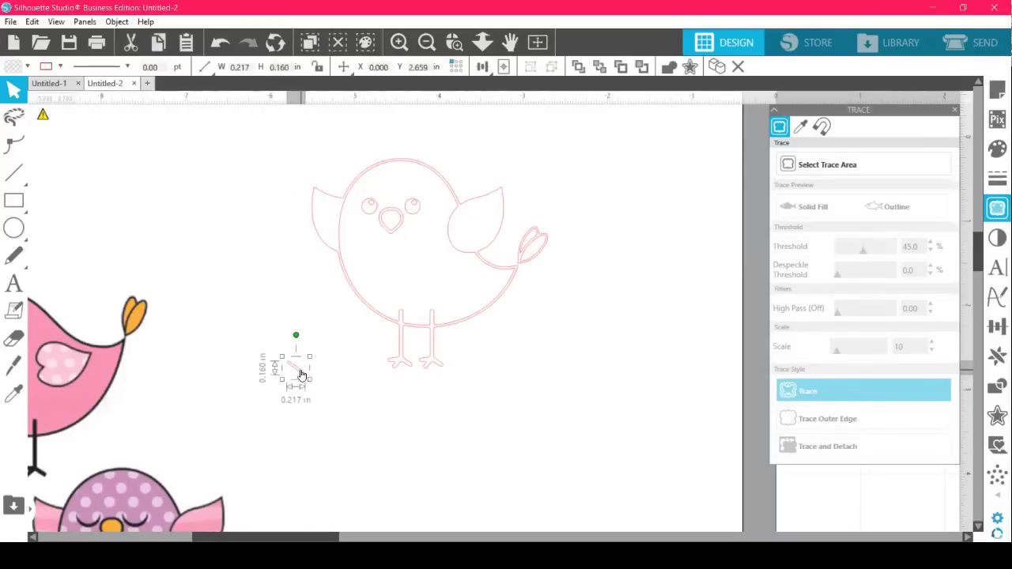
key("Delete")
Fill the traced bird's main outline with black.
left_click(394, 161)
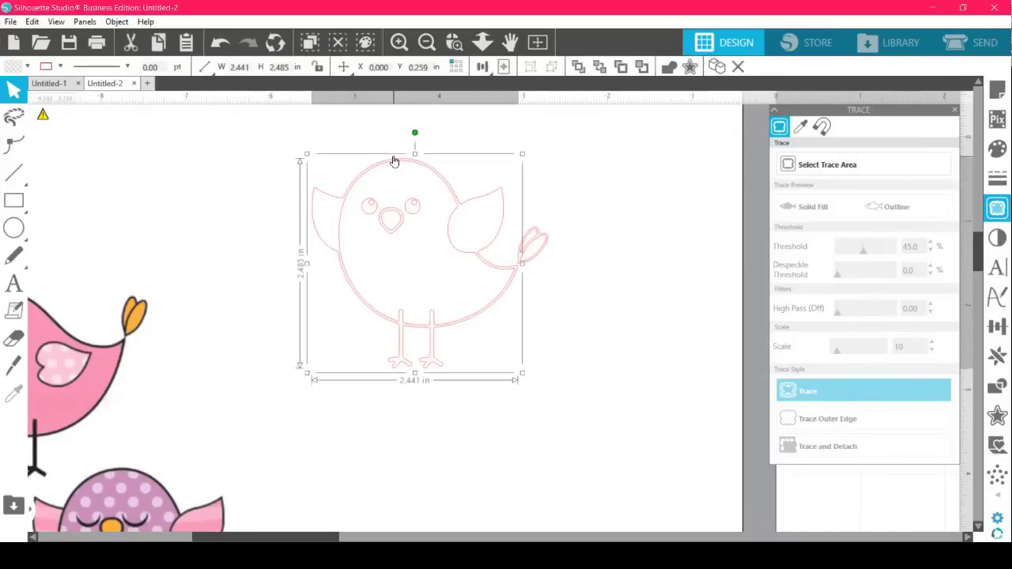
left_click(14, 339)
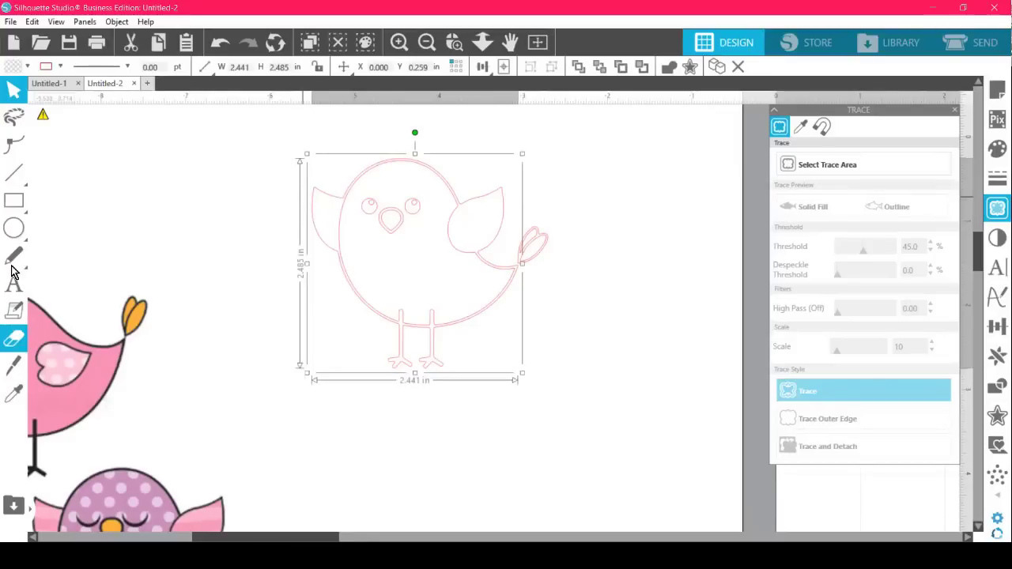
left_click(27, 66)
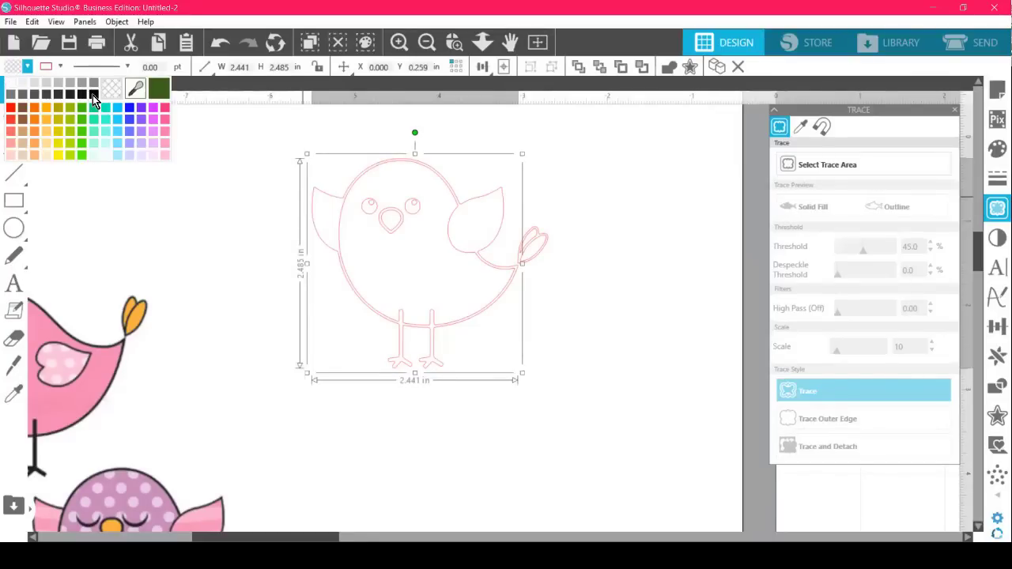
left_click(93, 95)
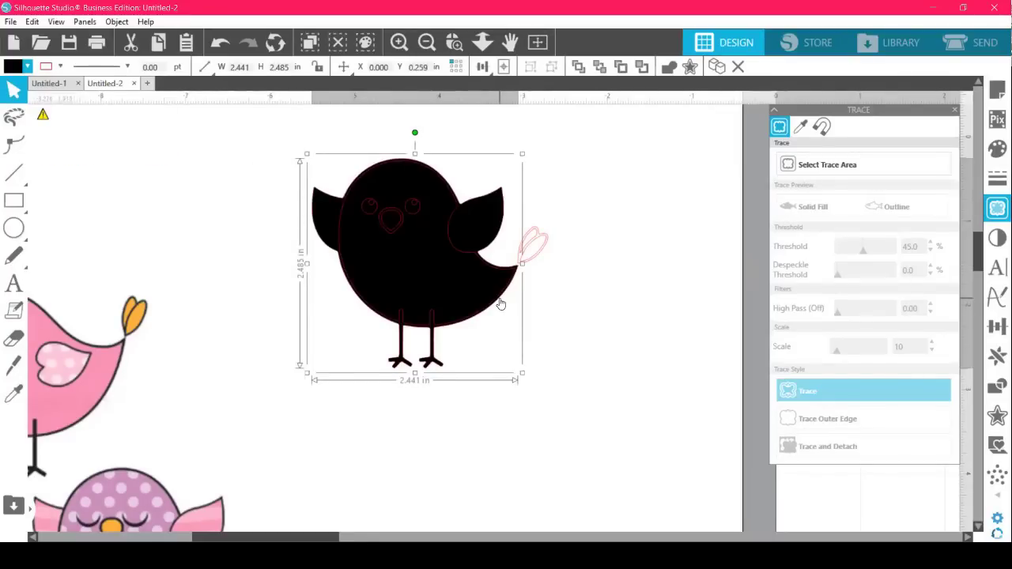
Pull the inner body piece out of the black bird, and undo that move, the black fill and the stray fragment's deletion.
left_click_drag(500, 301, 533, 442)
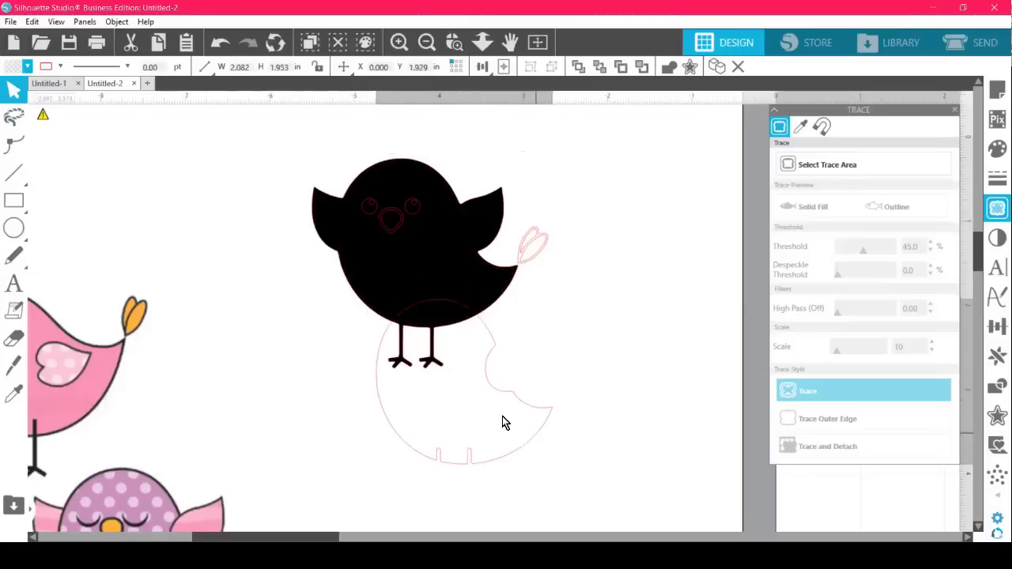
left_click(502, 416)
key("ctrl+z")
key("ctrl+z")
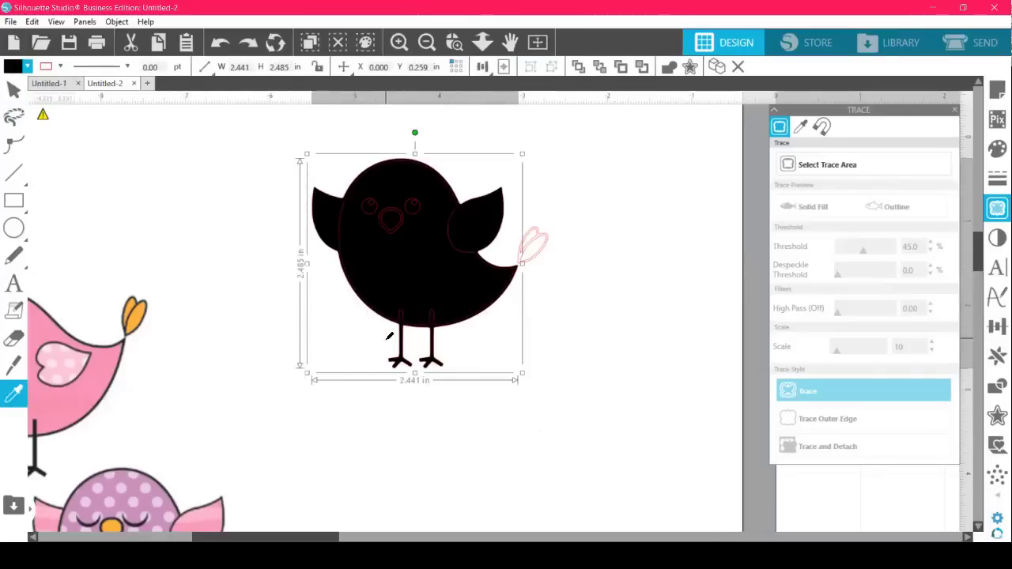
key("ctrl+z")
key("ctrl+z")
key("ctrl+z")
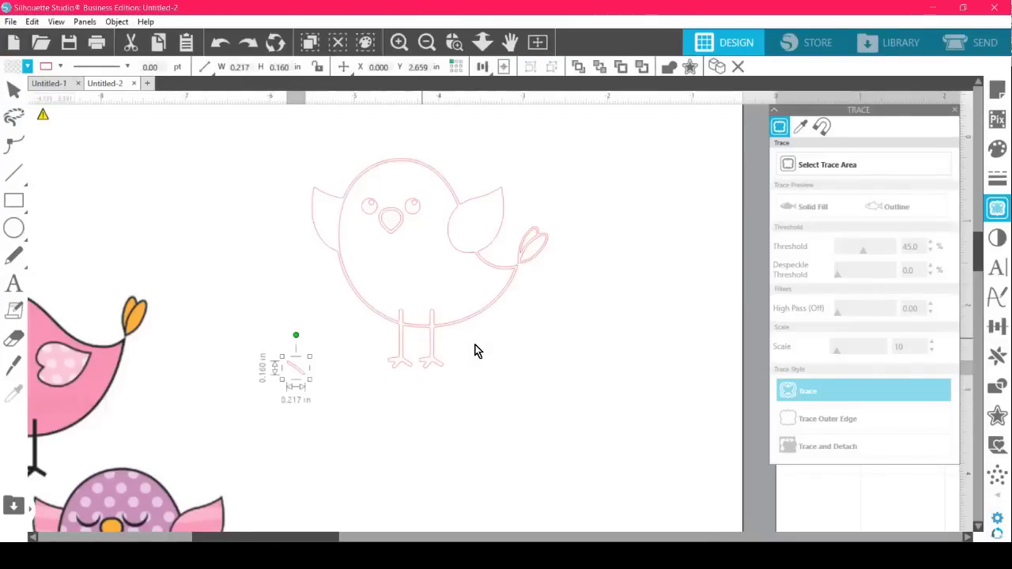
Fill the traced bird's main outline with light turquoise.
left_click_drag(291, 378, 296, 377)
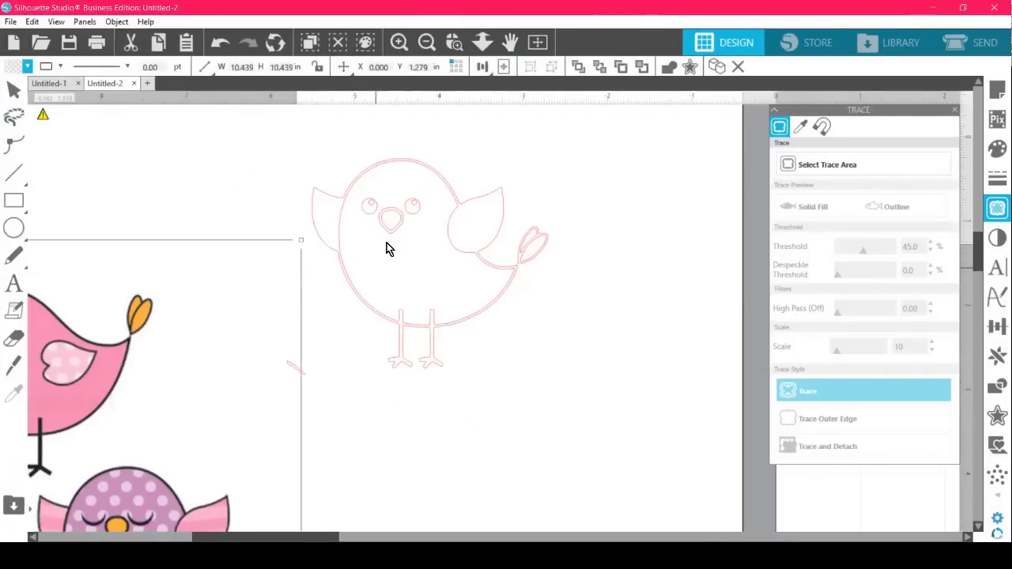
left_click(403, 158)
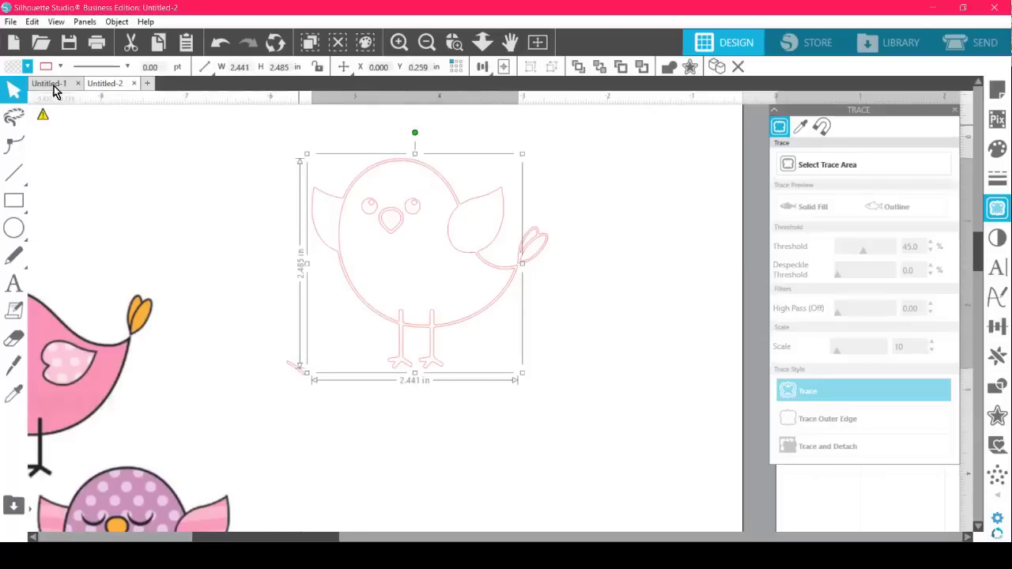
left_click(16, 64)
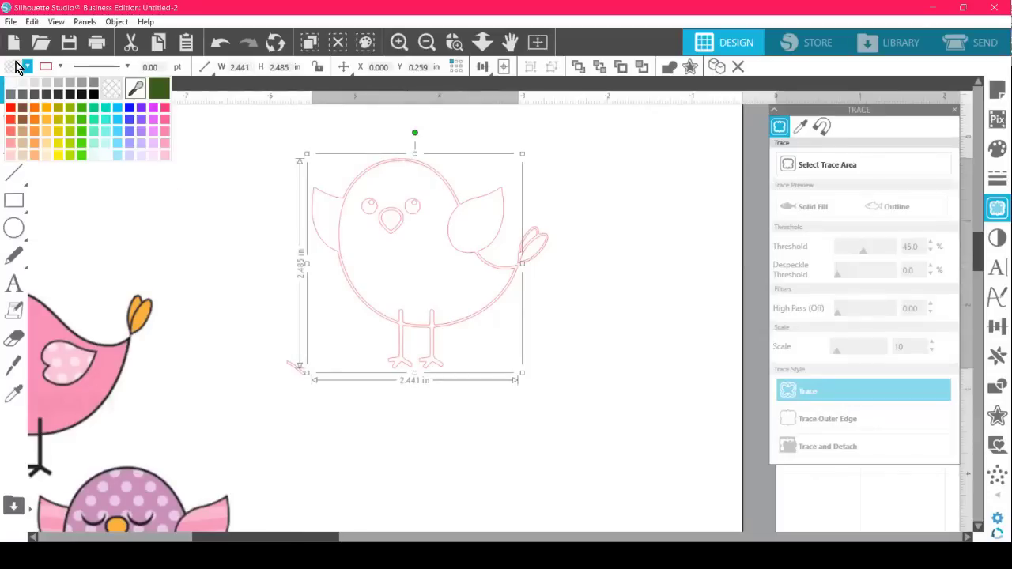
left_click(106, 142)
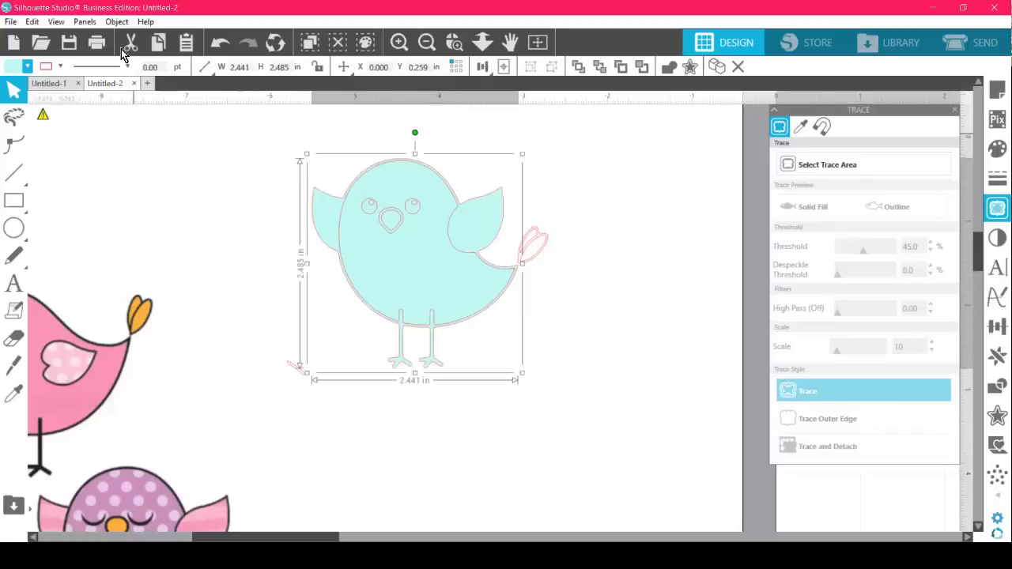
Release the compound path of the turquoise bird and delete the stray line fragment beside its feet.
left_click(117, 21)
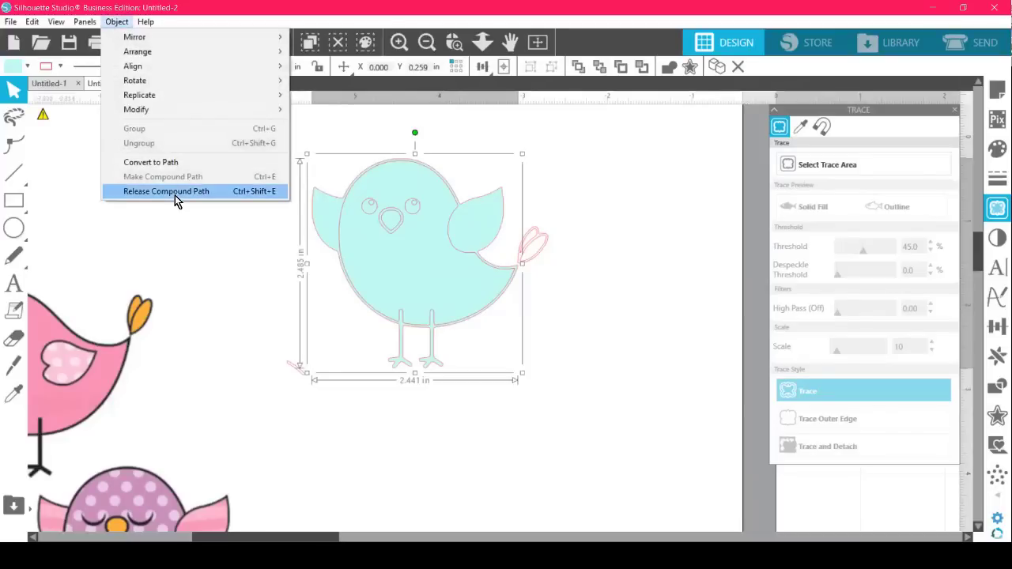
left_click(176, 192)
left_click(398, 457)
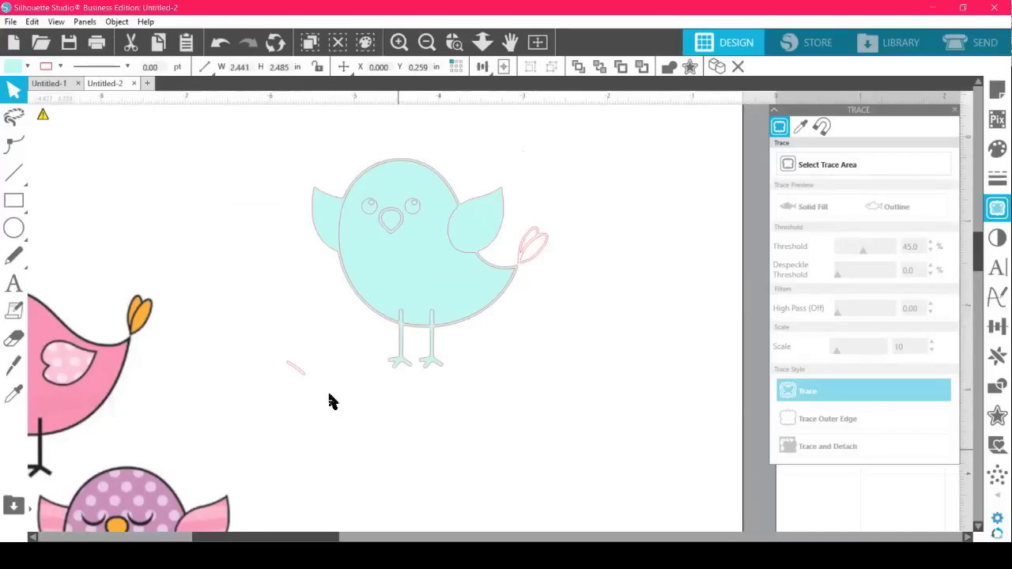
left_click(294, 368)
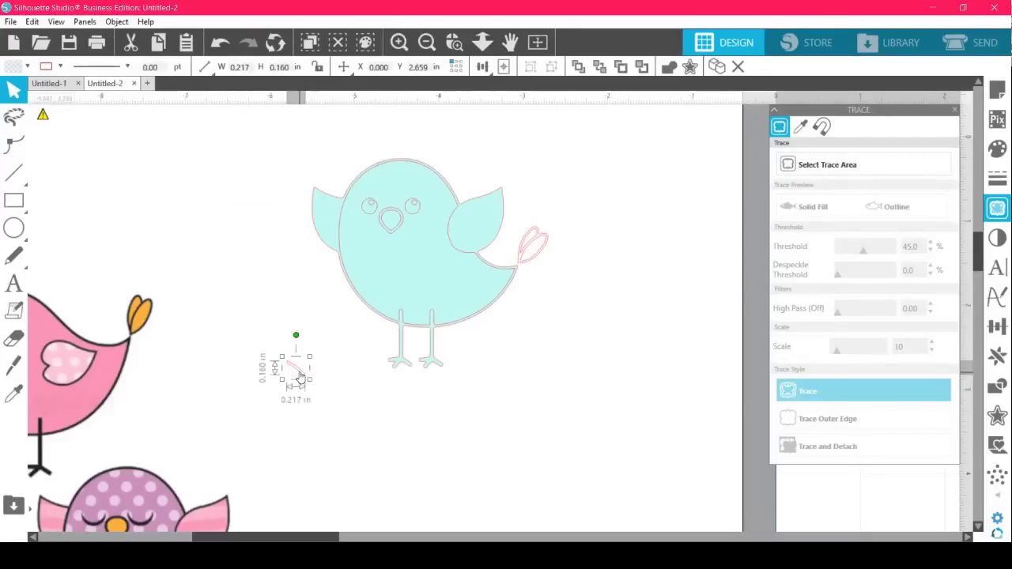
key("Delete")
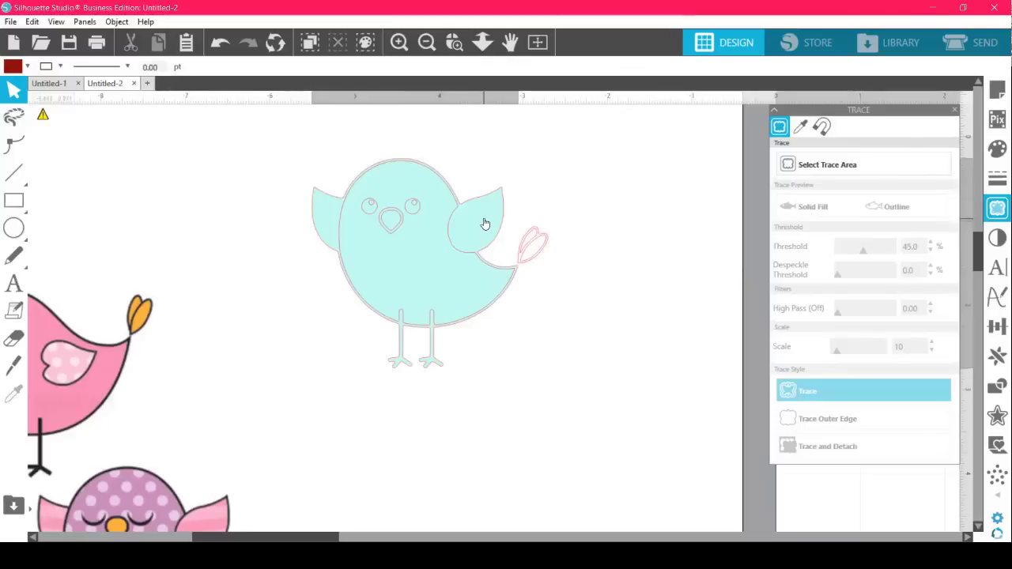
Nudge the turquoise bird, and undo all edits back to the fresh trace, with the birds picture in its original place.
left_click(484, 224)
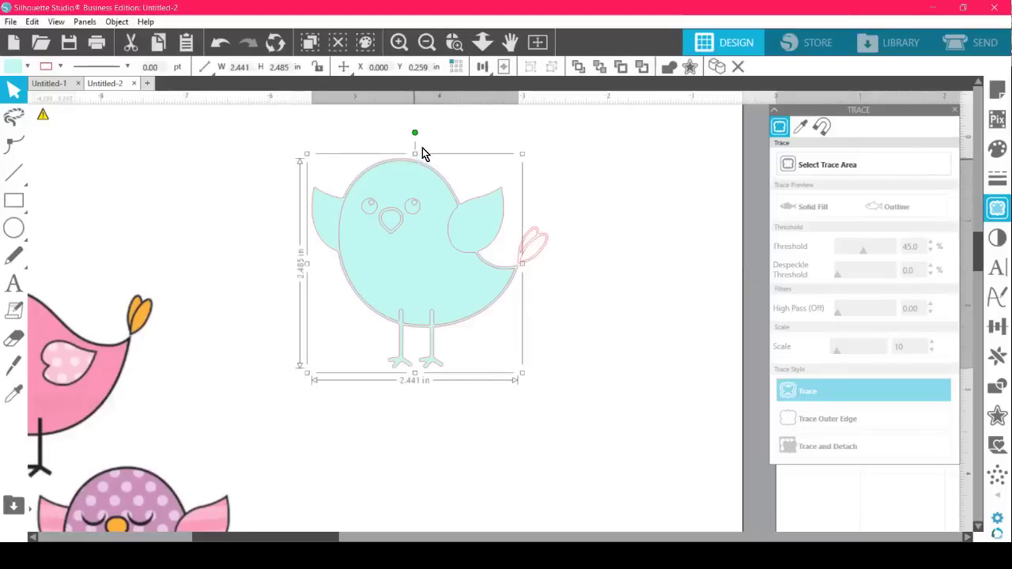
mouse_move(423, 152)
left_mouse_down()
mouse_move(433, 137)
mouse_move(419, 169)
mouse_move(415, 160)
mouse_move(503, 137)
mouse_move(396, 172)
mouse_move(290, 235)
mouse_move(418, 166)
mouse_move(412, 158)
left_mouse_up()
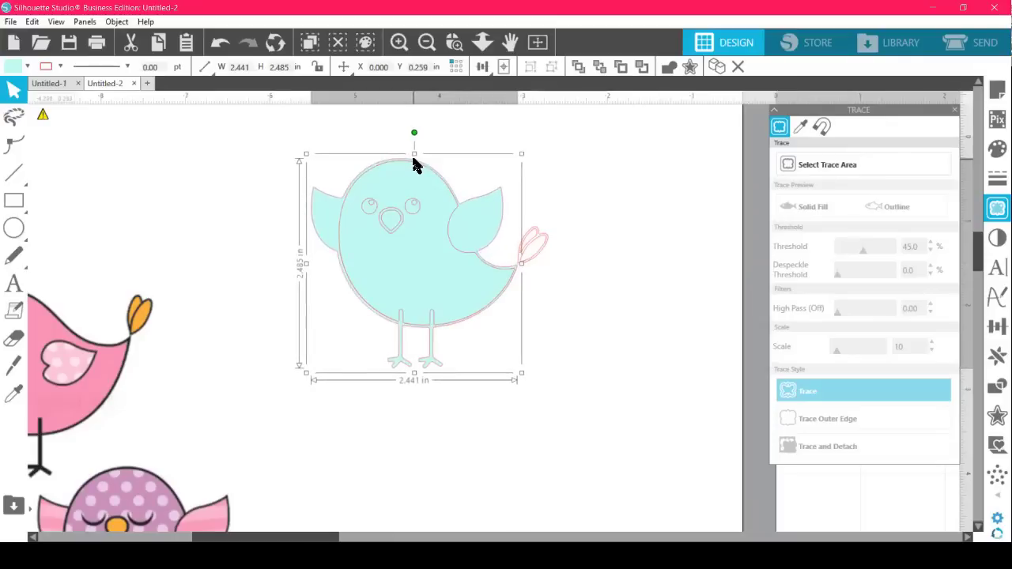
key("i")
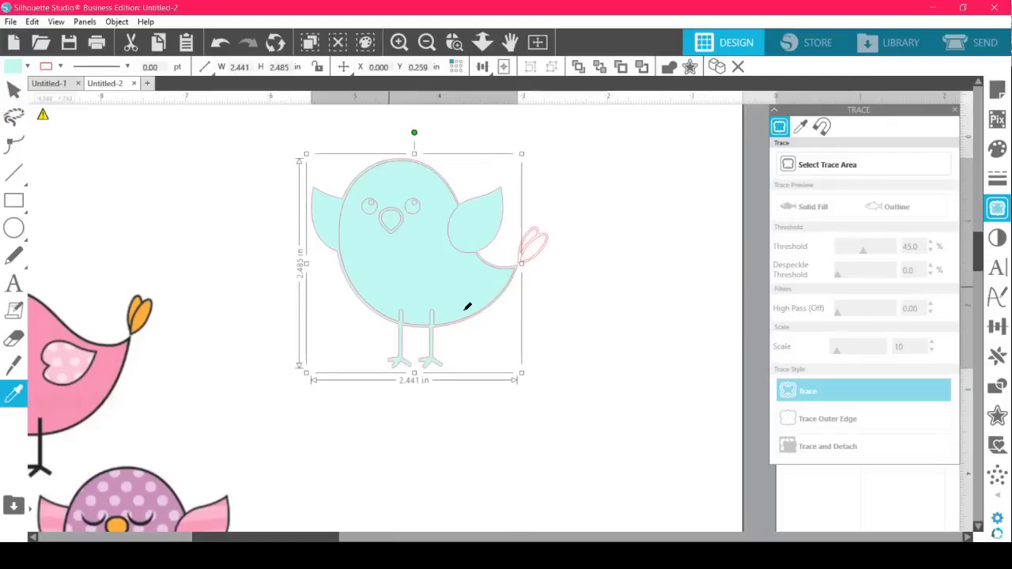
key("ctrl+z")
key("ctrl+z")
key("ctrl+z")
key("ctrl+z")
key("ctrl+z")
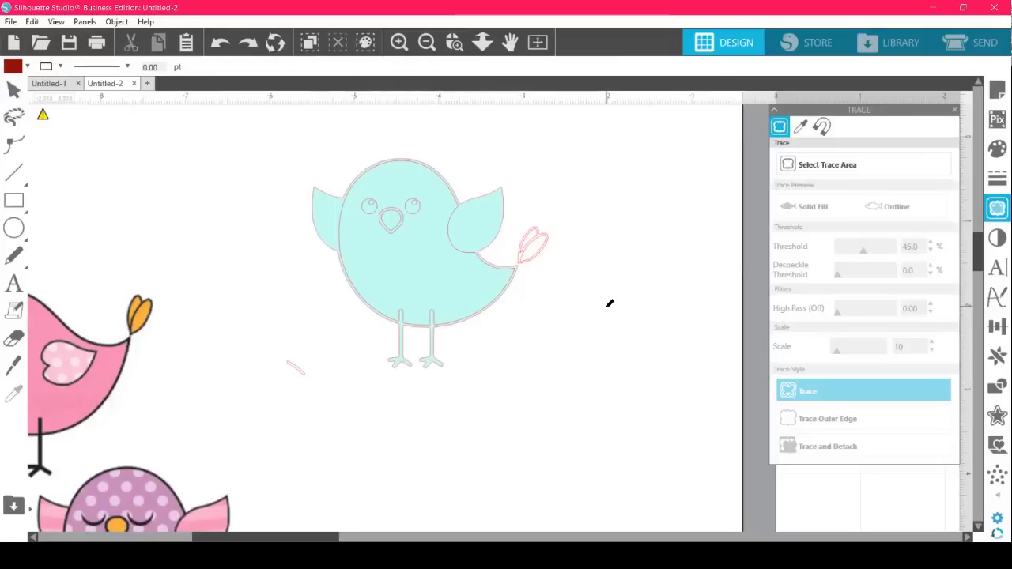
key("ctrl+z")
key("ctrl+z")
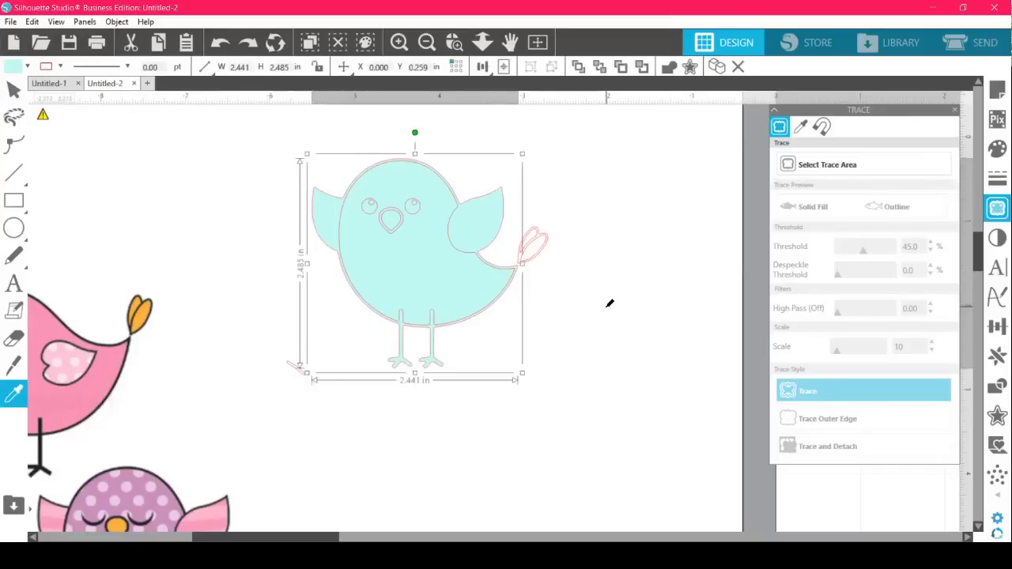
key("ctrl+z")
key("ctrl+z")
key("ctrl+z")
key("ctrl+z")
key("ctrl+z")
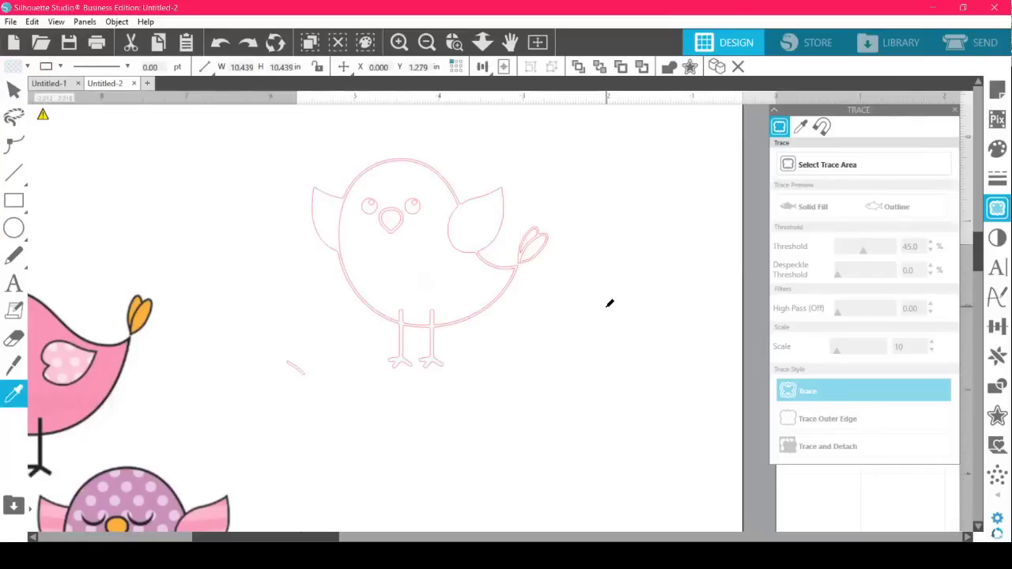
key("ctrl+z")
key("ctrl+z")
key("ctrl+z")
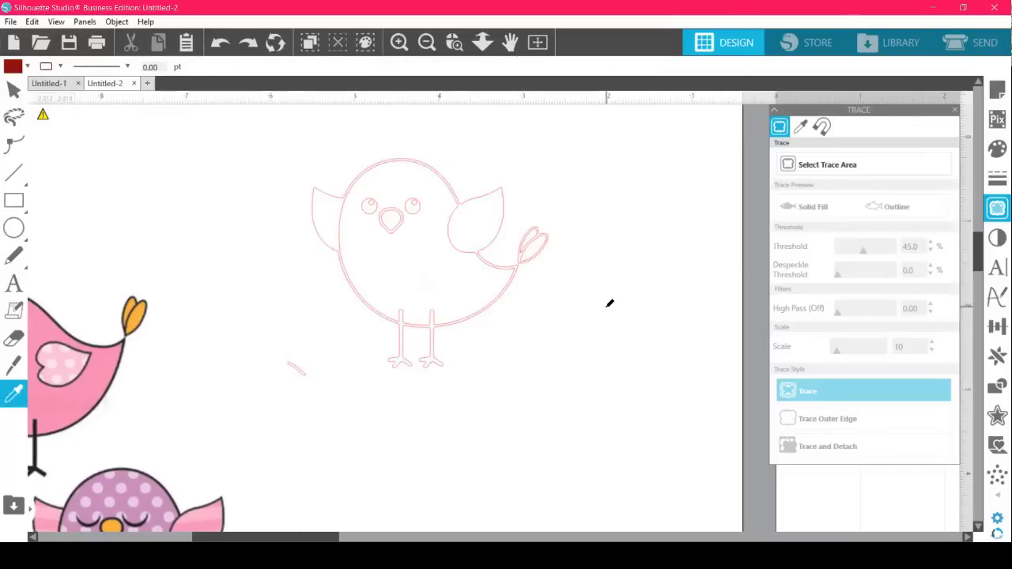
key("ctrl+z")
key("ctrl+z")
key("ctrl+z")
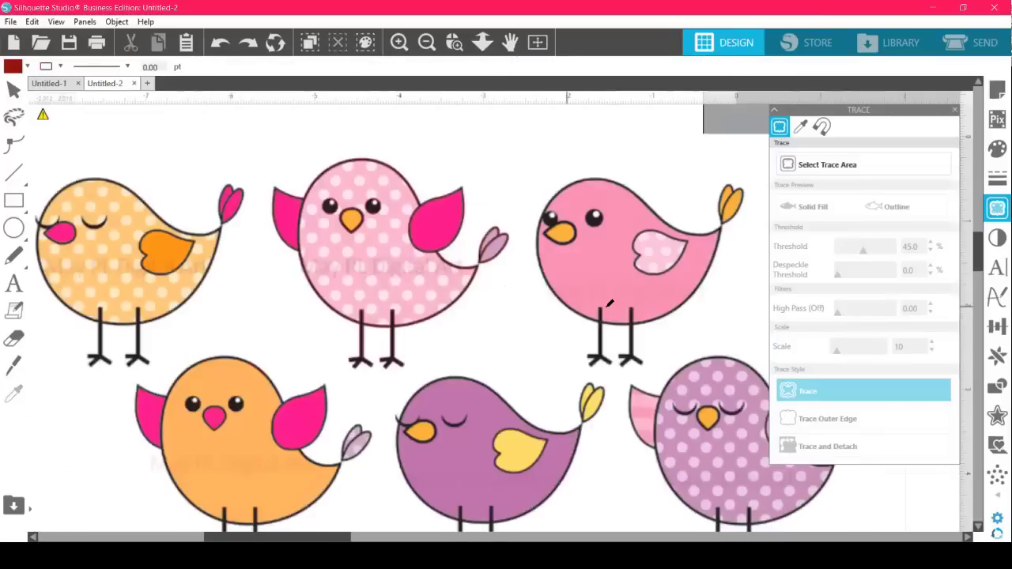
left_click(824, 171)
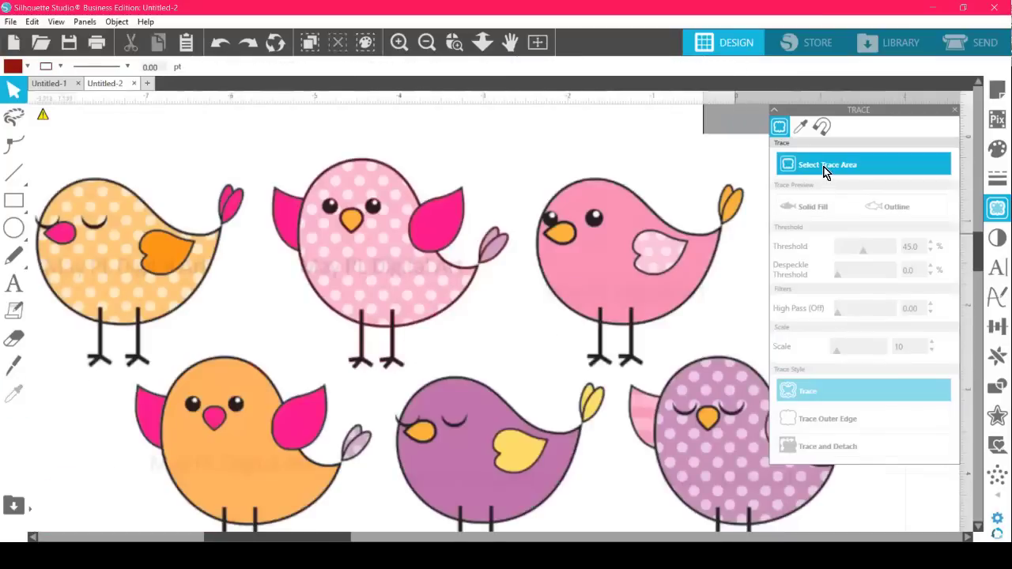
left_click(800, 127)
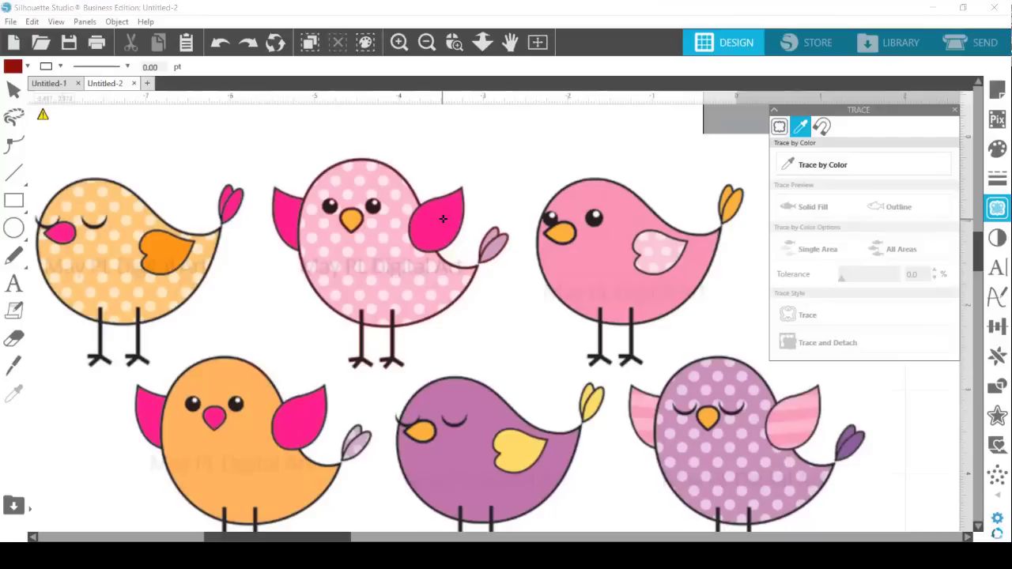
mouse_move(442, 217)
left_mouse_down()
mouse_move(587, 266)
mouse_move(553, 274)
mouse_move(617, 200)
left_mouse_up()
left_click(805, 166)
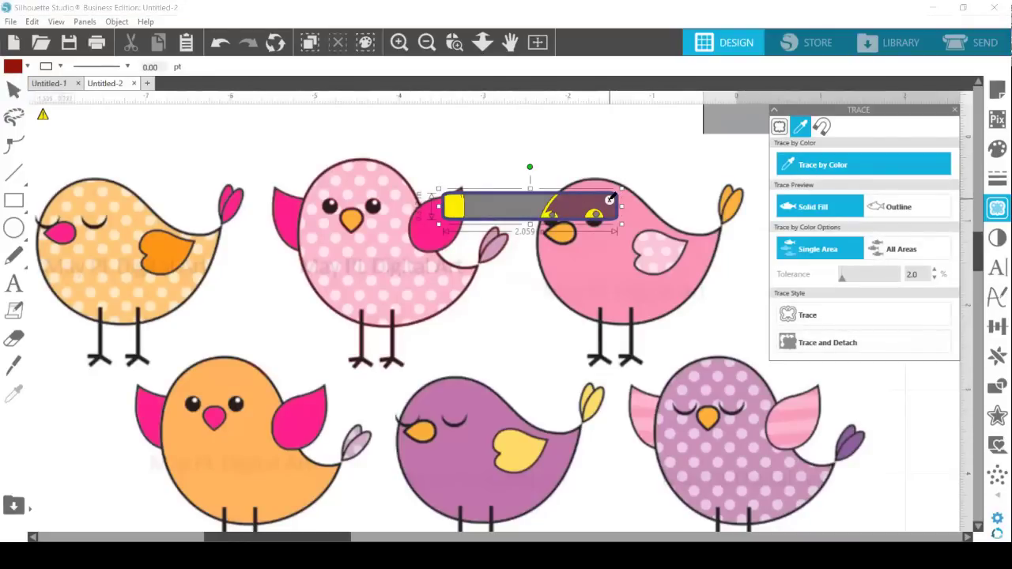
left_click(610, 199)
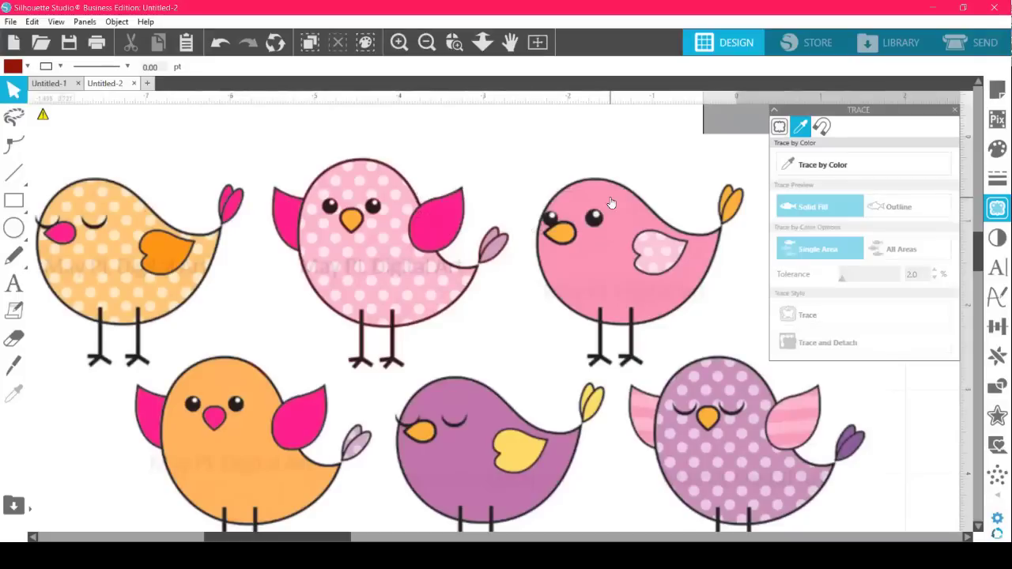
Try tracing the birds picture by the wing's hot pink with 19% tolerance across all areas, and cancel the trace preview.
left_click(844, 161)
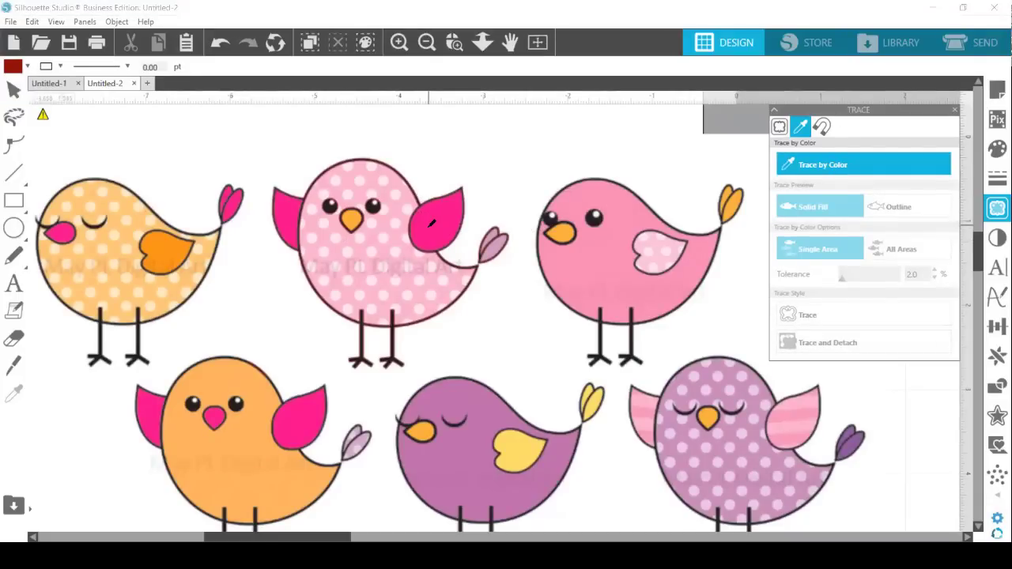
left_click(433, 228)
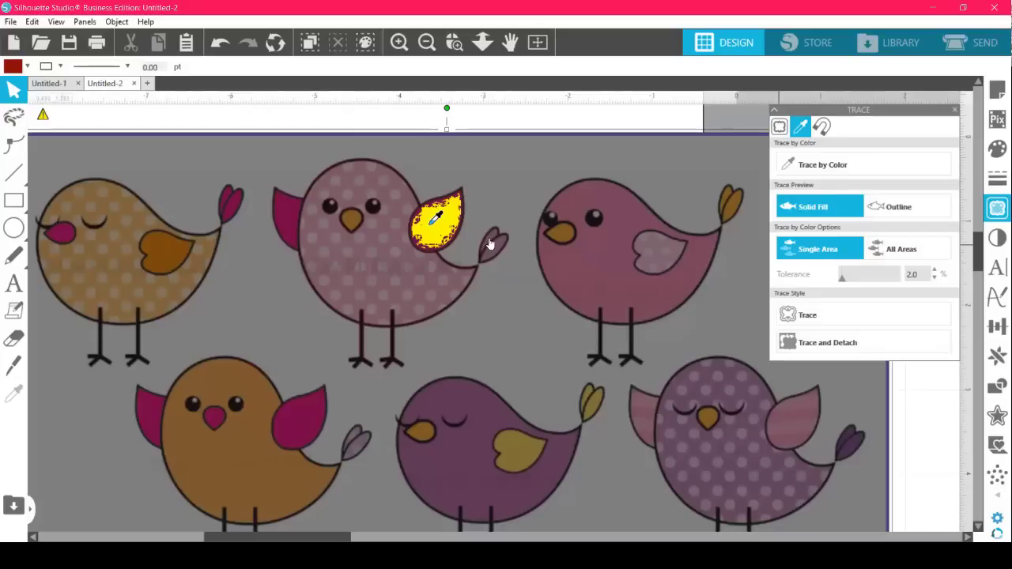
left_click(901, 253)
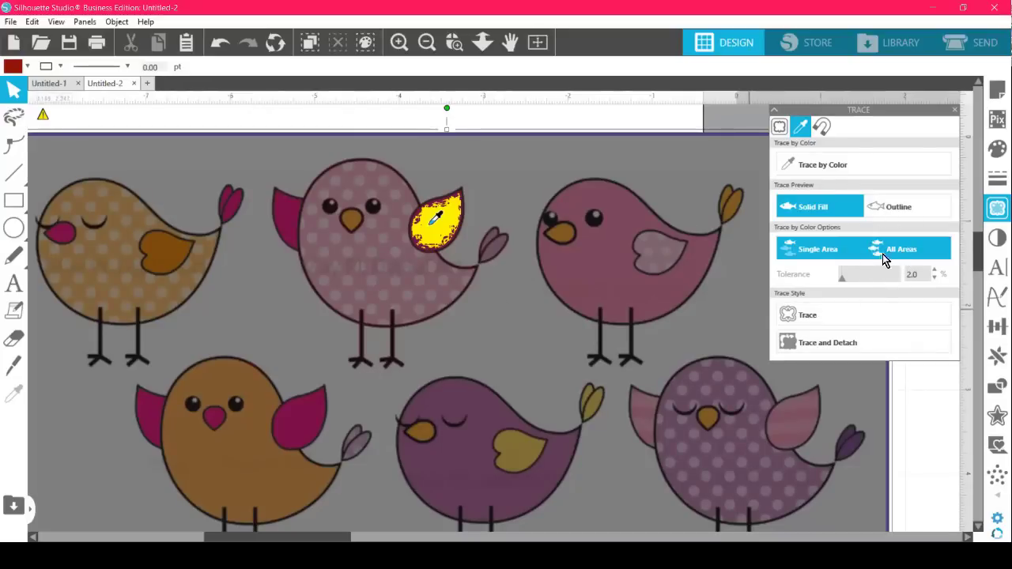
left_click(850, 280)
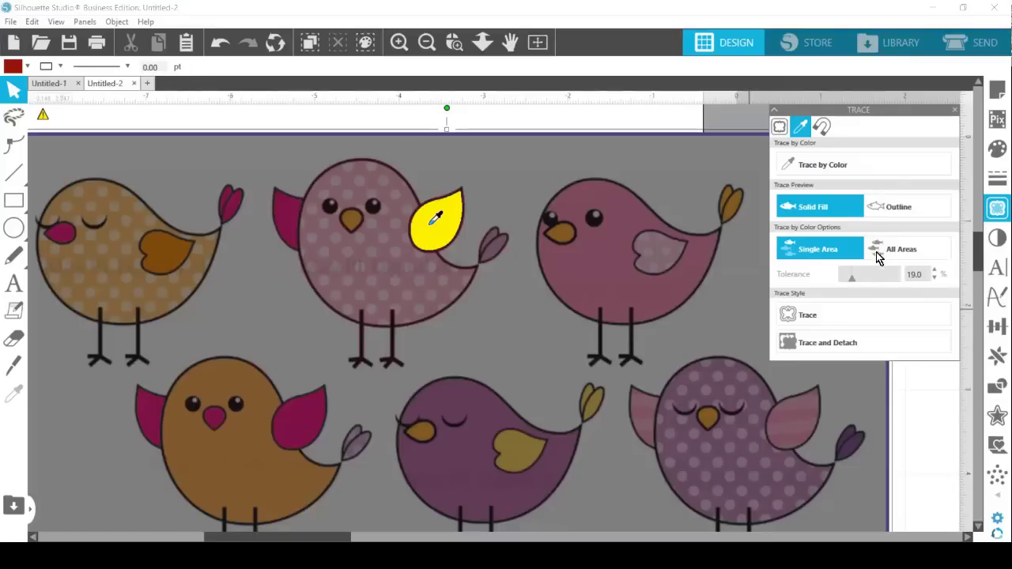
left_click(889, 251)
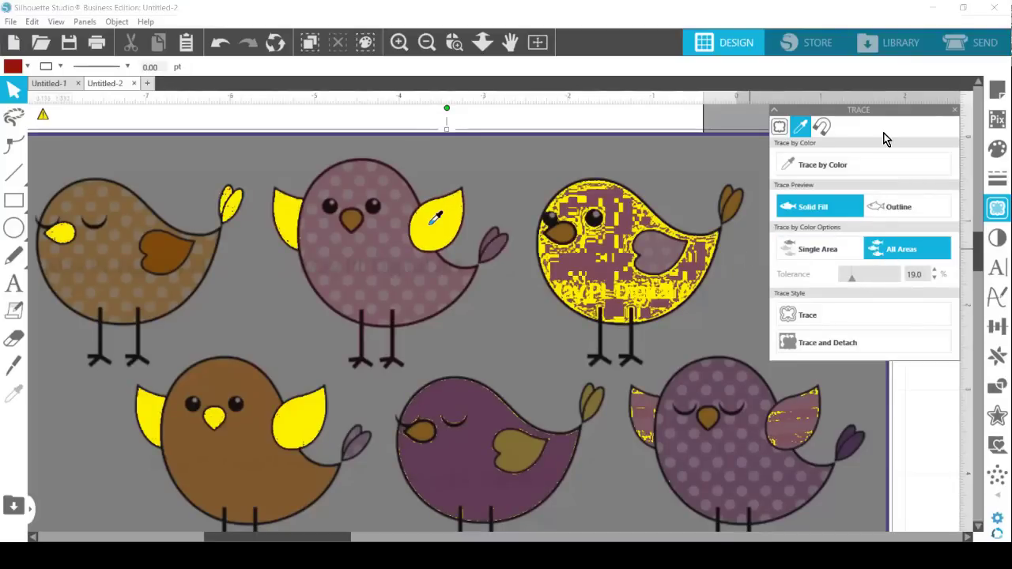
left_click(955, 115)
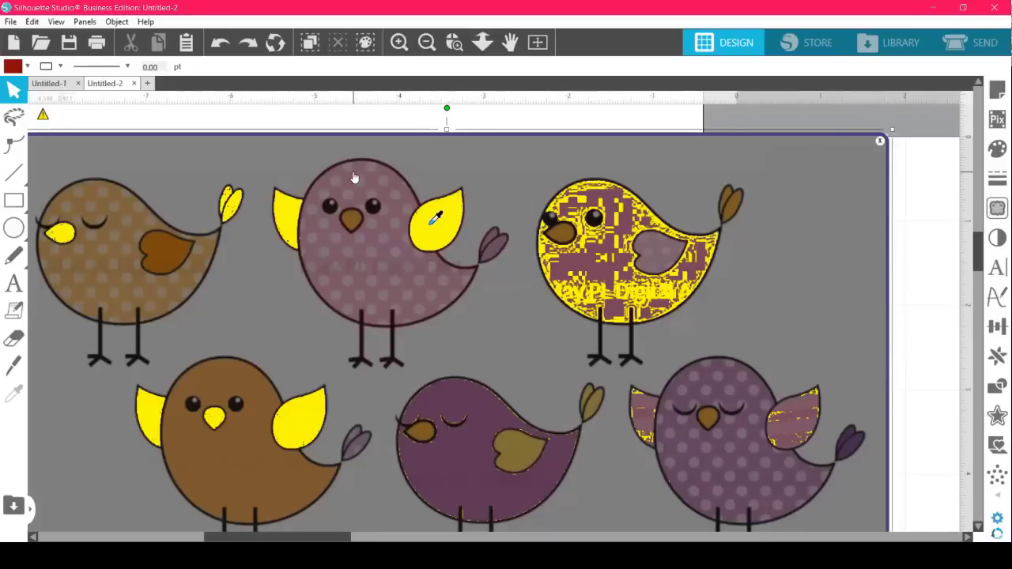
key("ctrl+z")
key("ctrl+z")
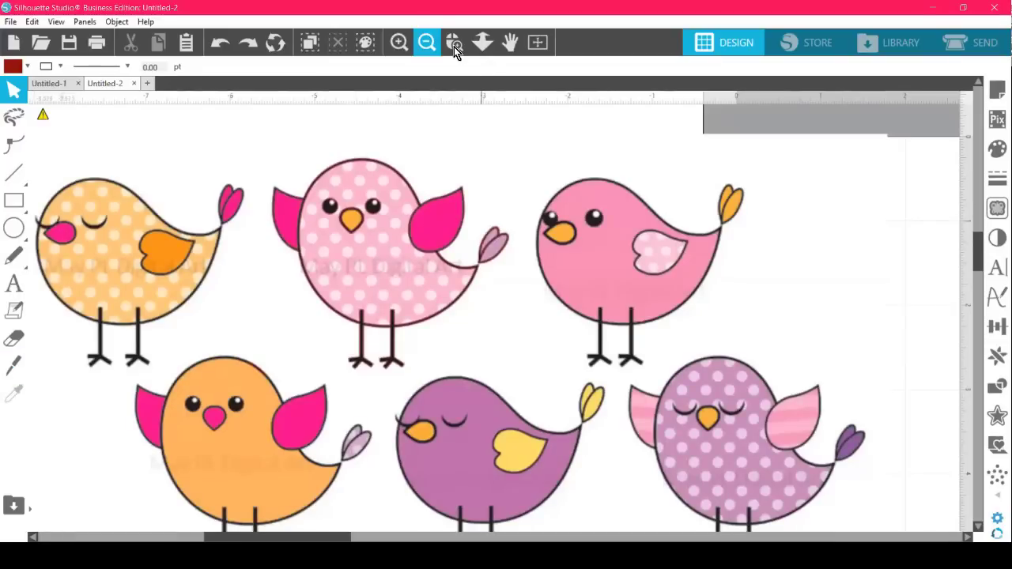
Move the birds picture aside and delete the traced bird outline beneath it.
left_click(454, 47)
left_click(455, 48)
left_click(454, 47)
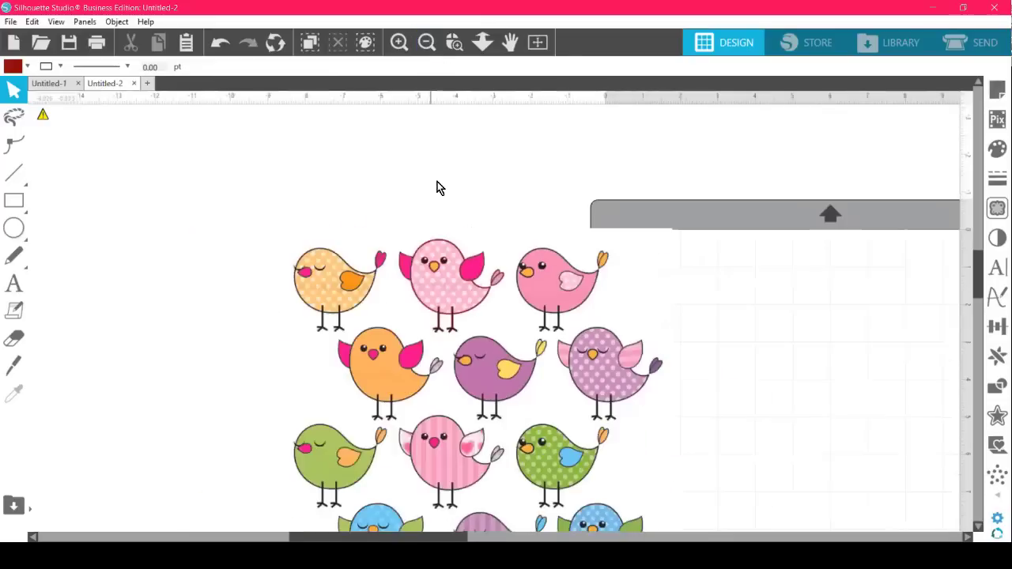
left_click_drag(429, 281, 674, 258)
left_click_drag(335, 192, 479, 342)
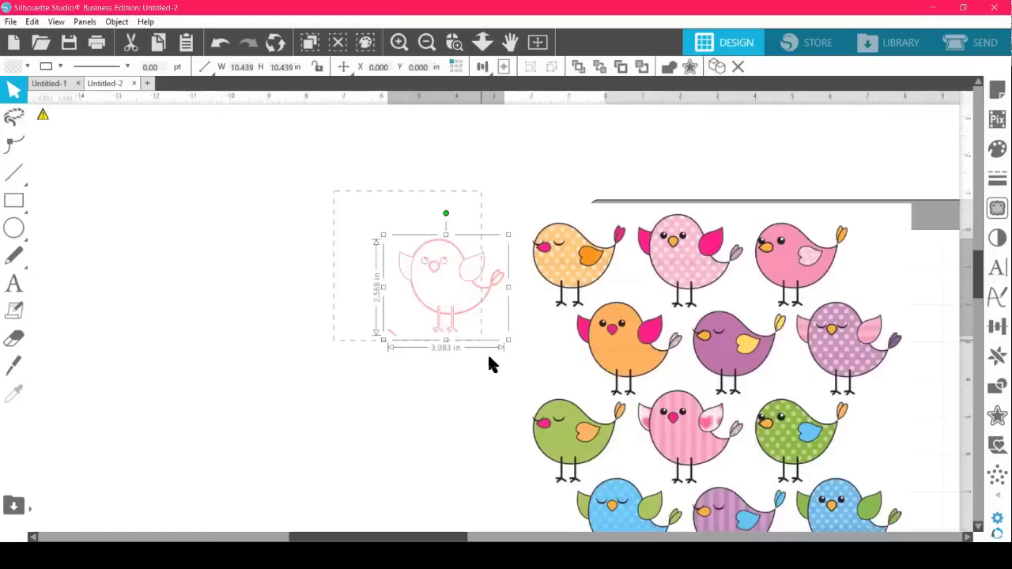
key("Delete")
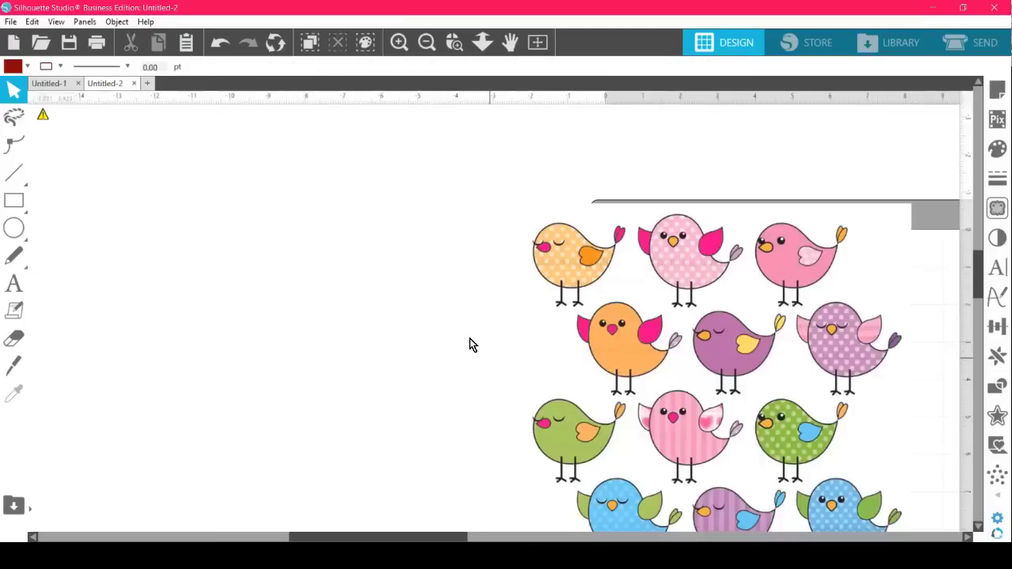
Cut freehand around the pink polka-dot bird with the Knife tool and move it clear of the birds picture.
left_click(15, 367)
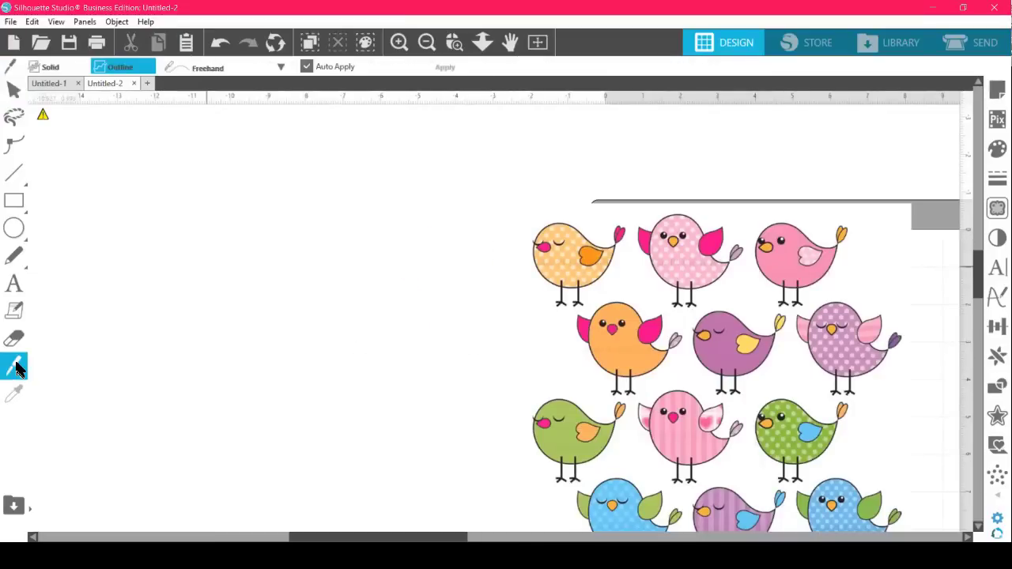
mouse_move(624, 177)
left_mouse_down()
mouse_move(643, 299)
mouse_move(686, 312)
mouse_move(740, 291)
mouse_move(755, 273)
mouse_move(733, 158)
left_mouse_up()
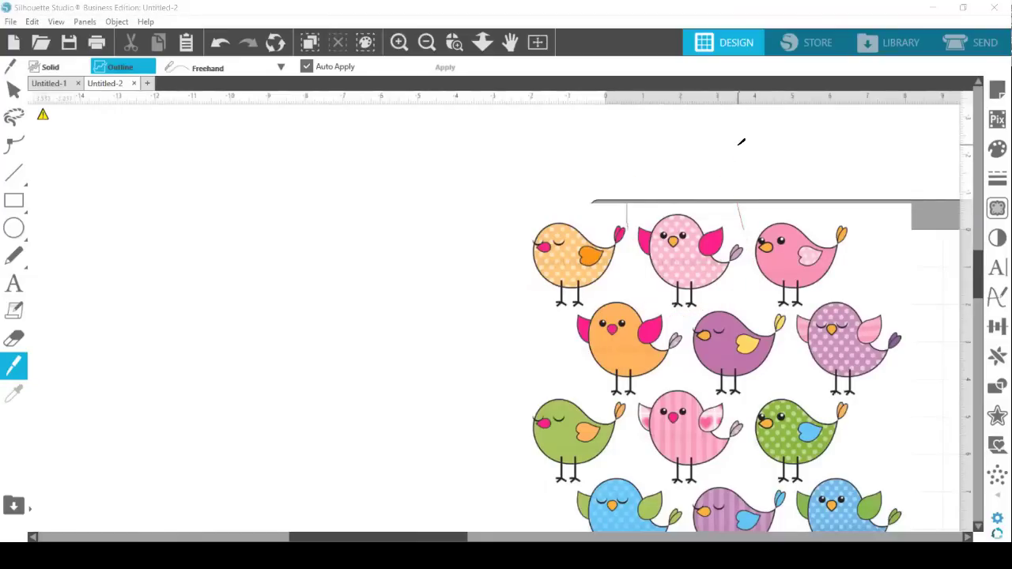
left_click(738, 144)
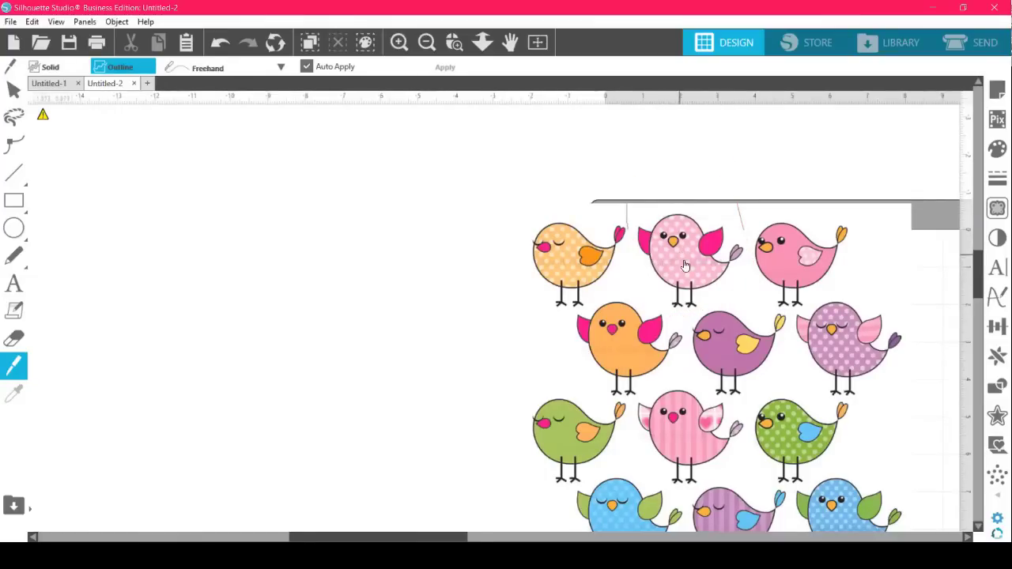
left_click_drag(685, 266, 384, 230)
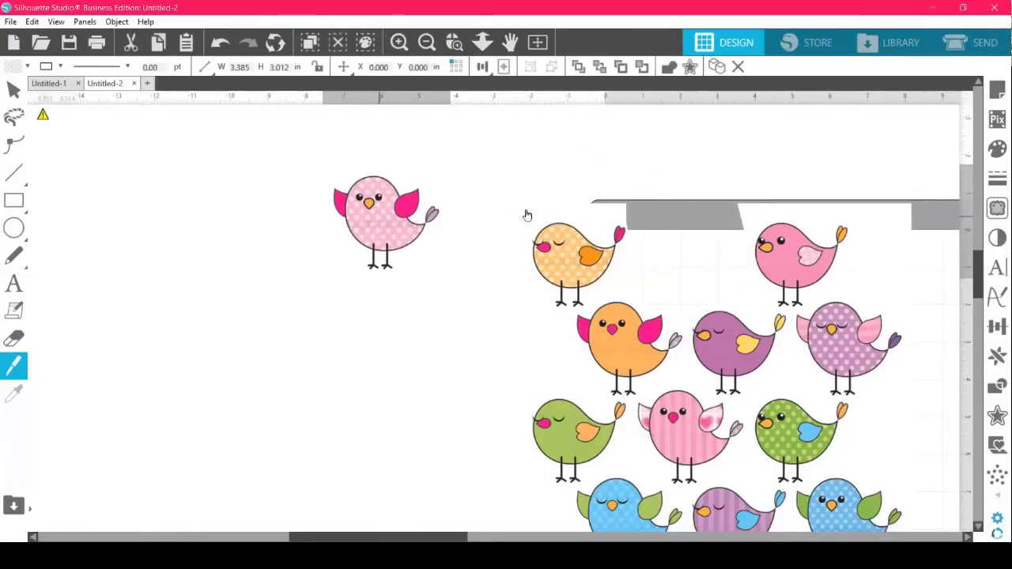
Delete the rest of the birds picture and enlarge the pink polka-dot bird to about 9.24 by 8.22 in.
left_click_drag(527, 216, 102, 452)
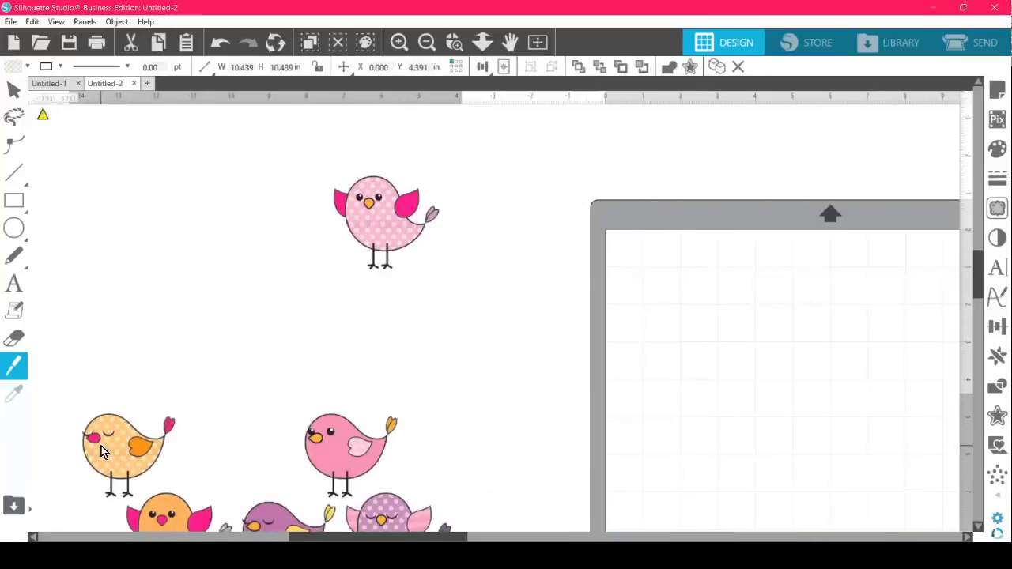
key("Delete")
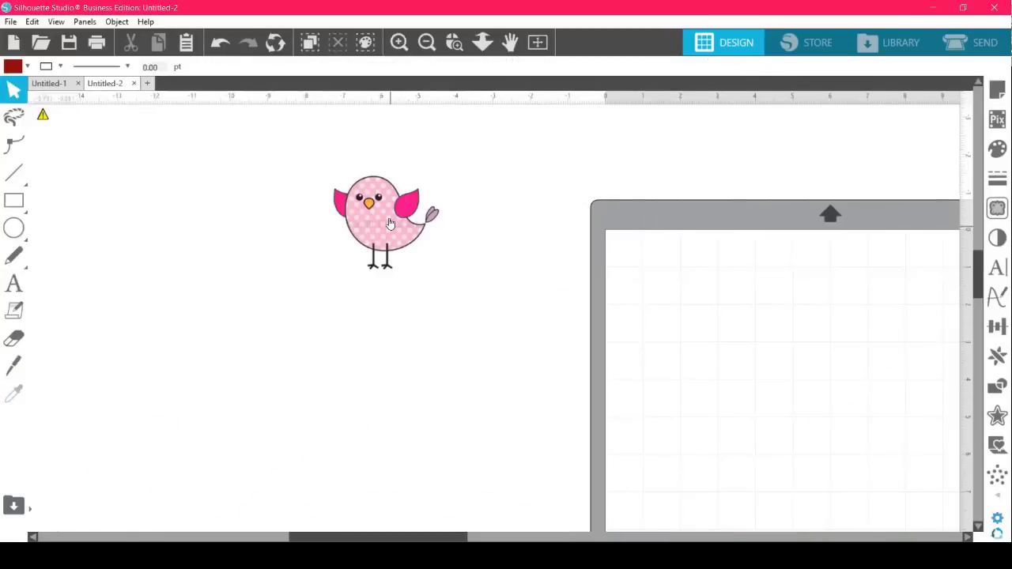
left_click(389, 224)
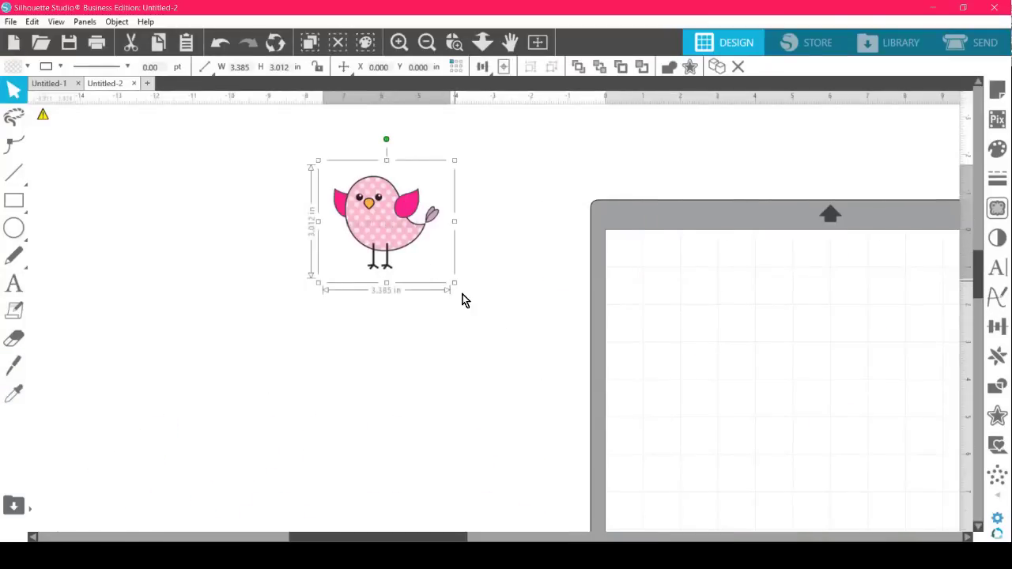
left_click_drag(455, 284, 677, 477)
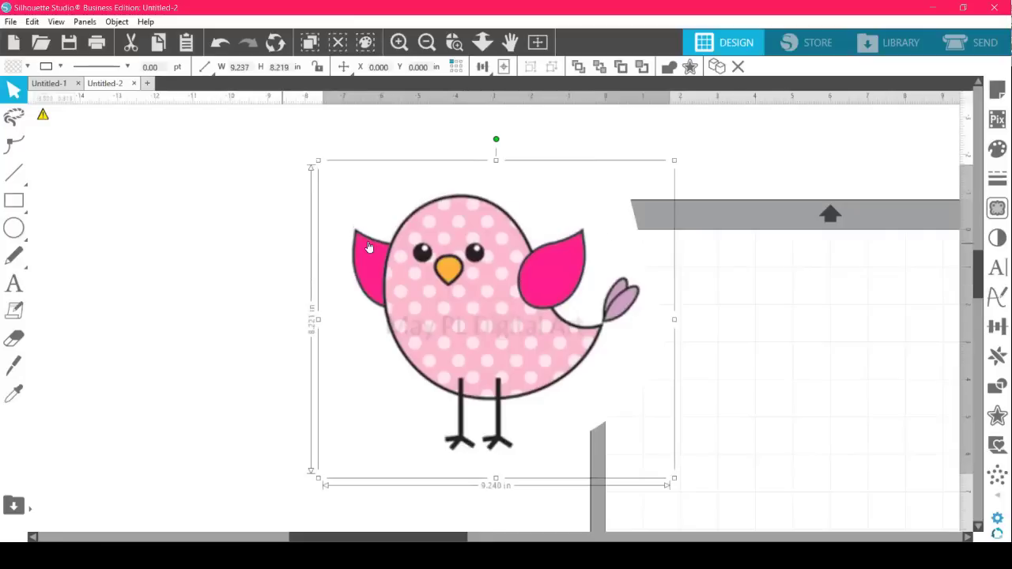
Trace the bird by the wing's hot pink, using all areas and a tolerance of 27%.
left_click(998, 208)
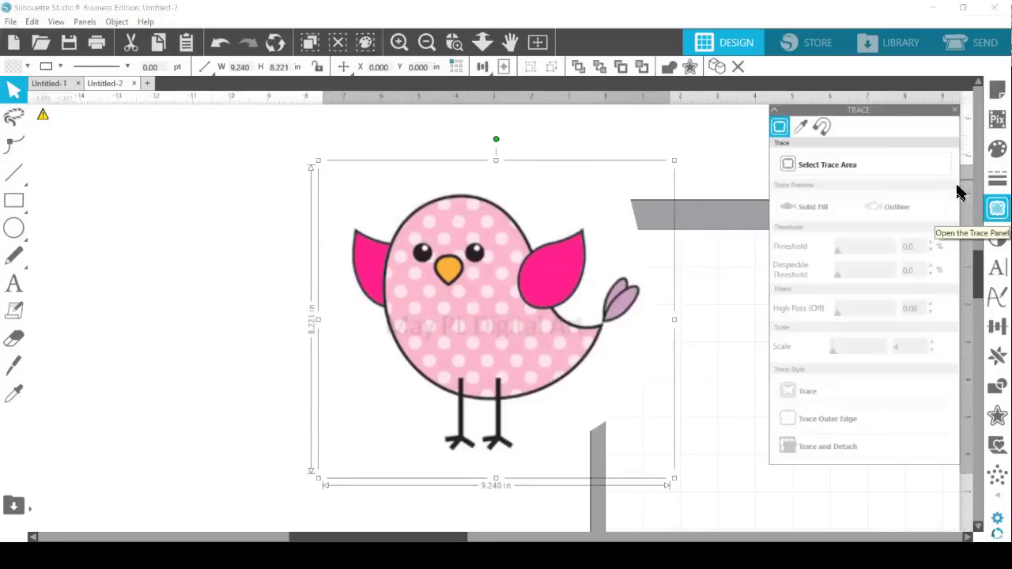
left_click(800, 128)
left_click(815, 165)
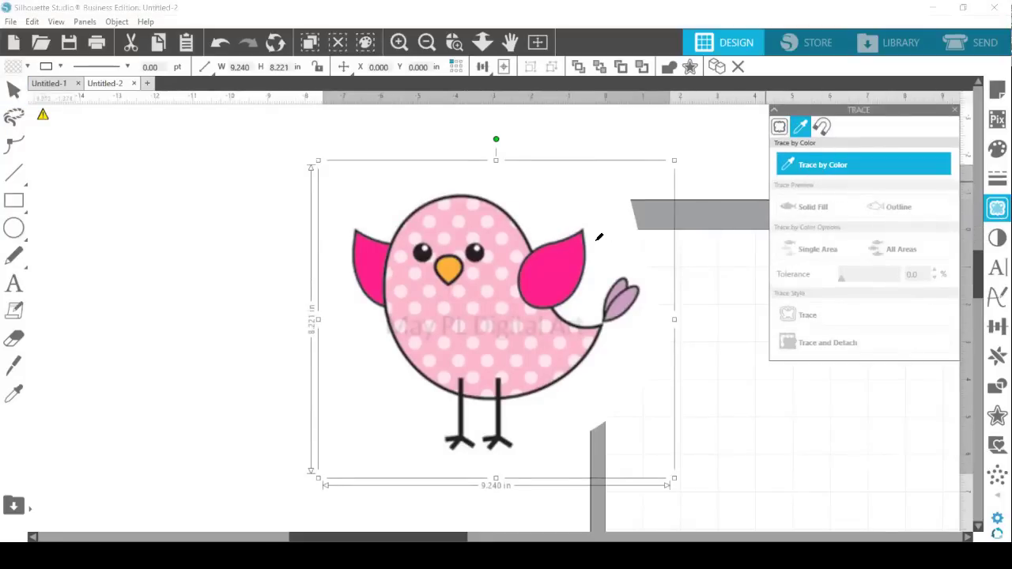
left_click(559, 257)
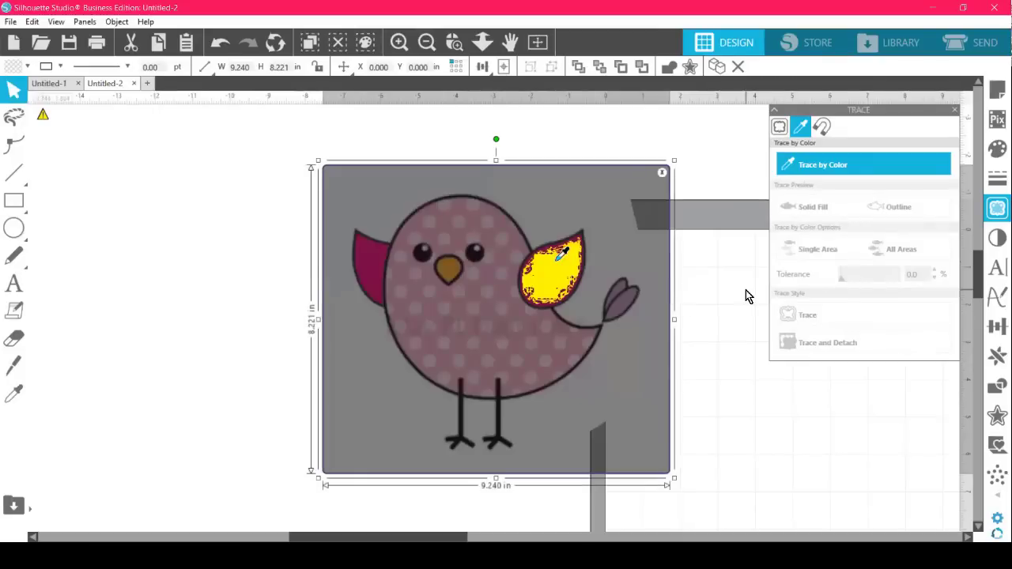
left_click(856, 280)
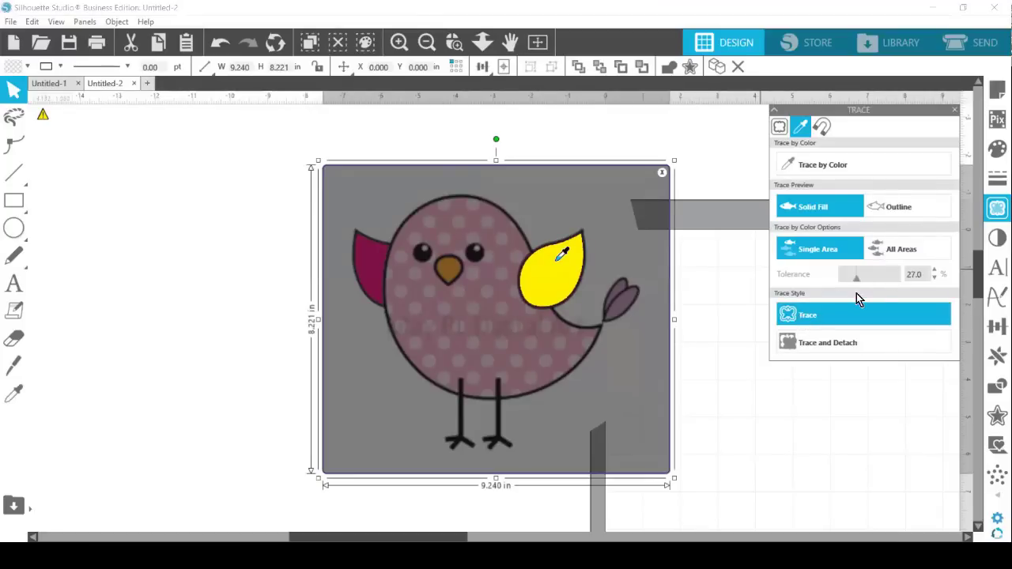
left_click(904, 250)
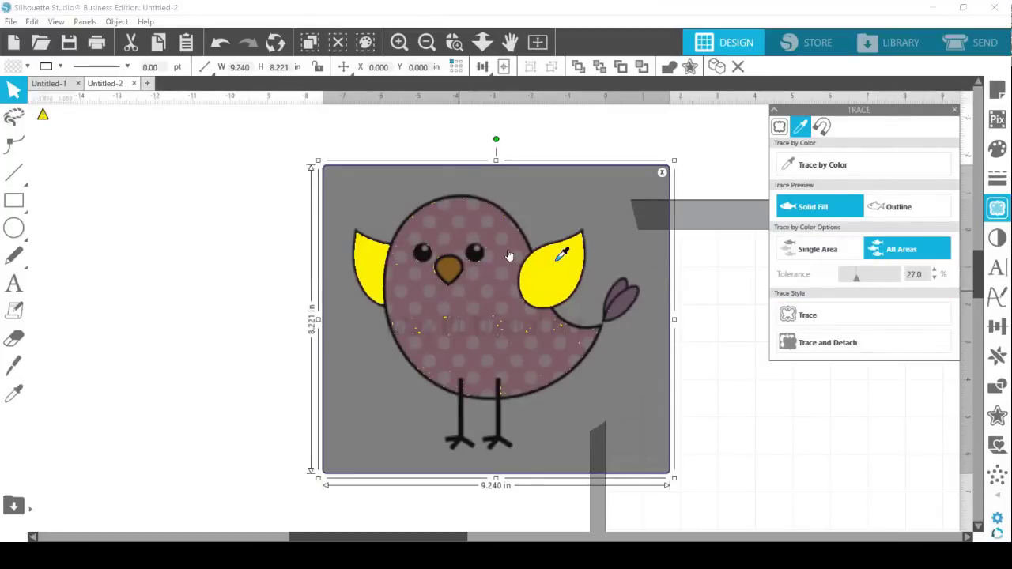
left_click(851, 282)
left_click(856, 281)
left_click(811, 318)
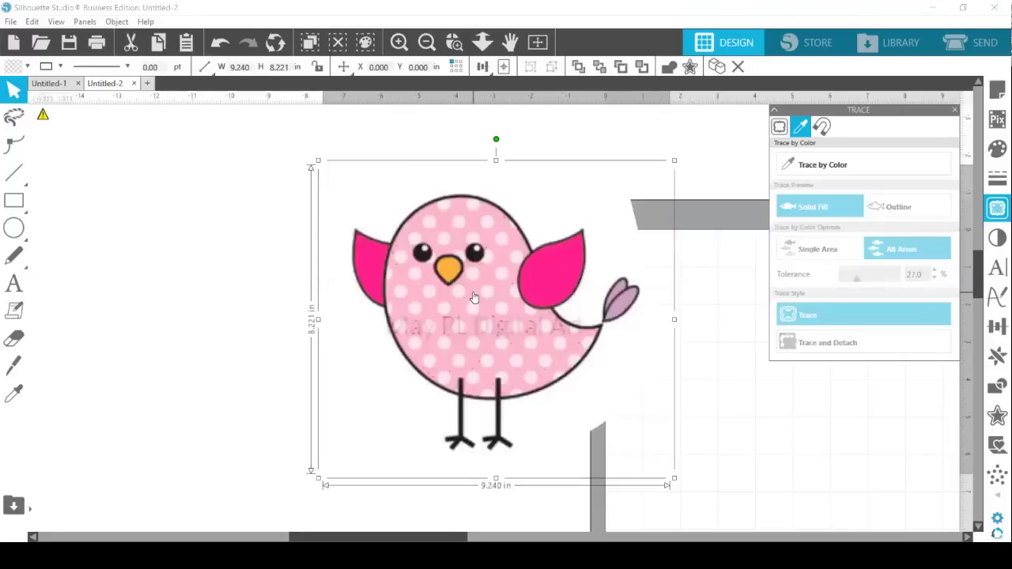
Move the bird picture off its colour trace and release the trace's compound path.
left_click_drag(474, 298, 100, 271)
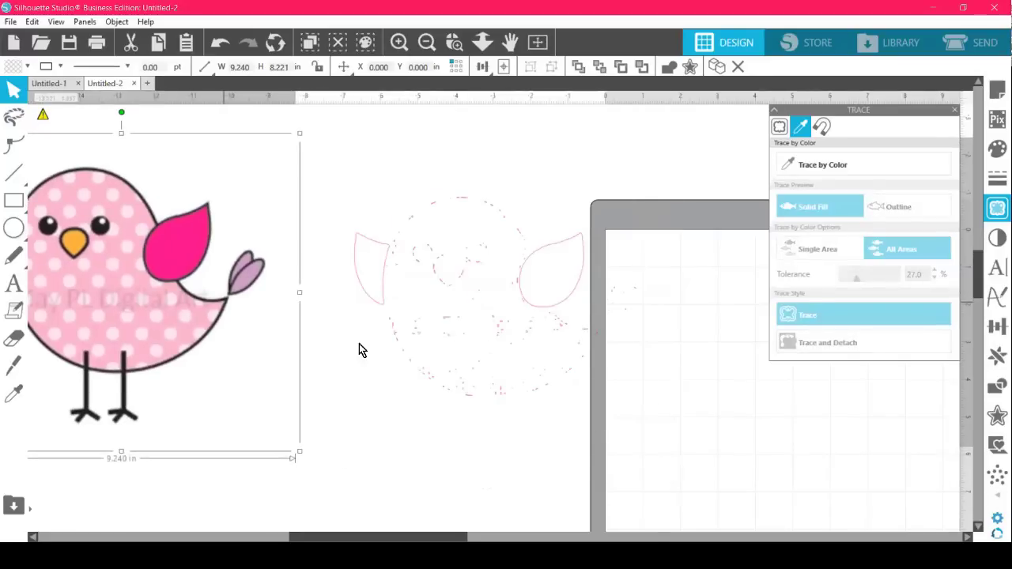
left_click(433, 379)
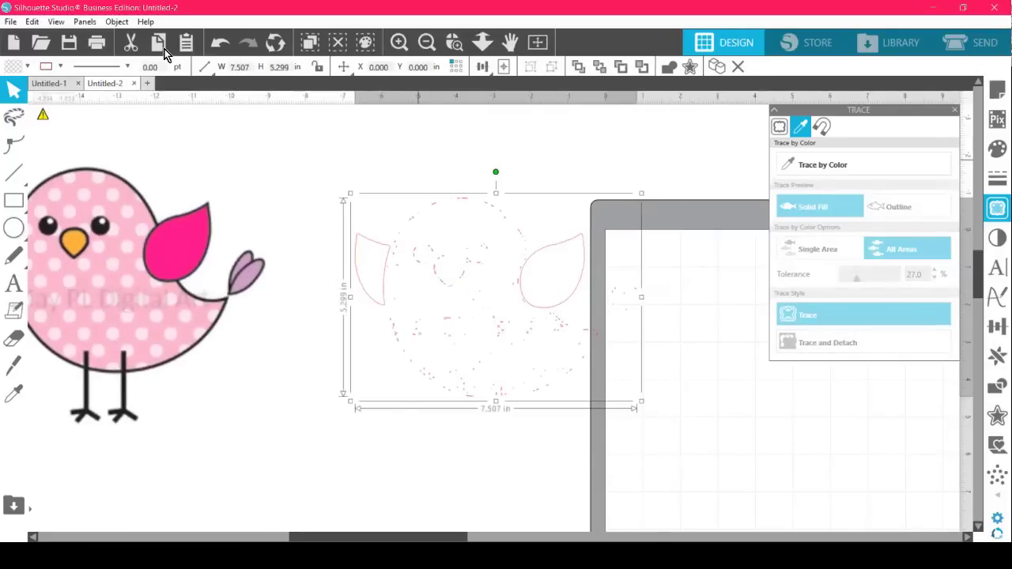
left_click(117, 22)
left_click(181, 188)
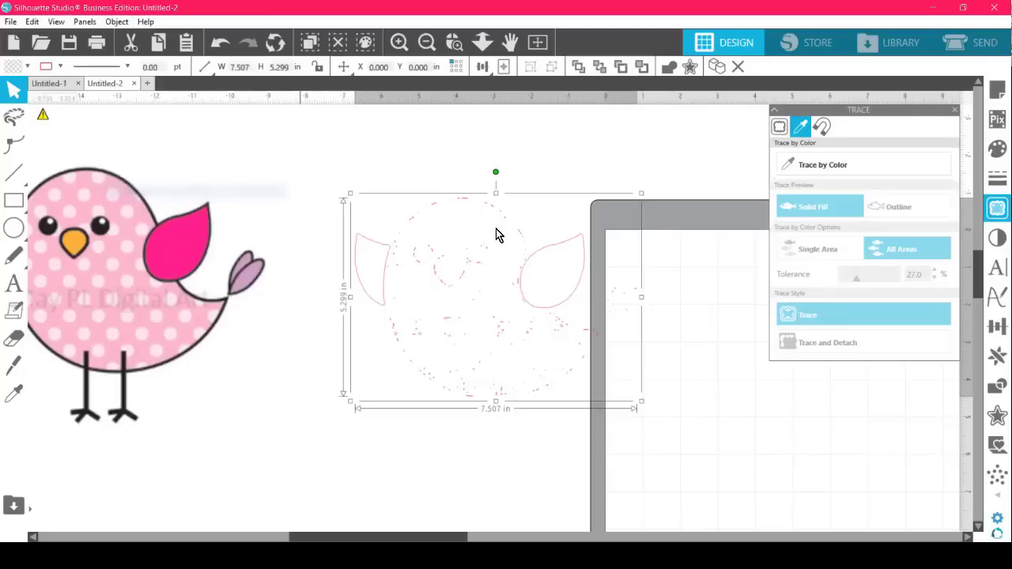
left_click(372, 140)
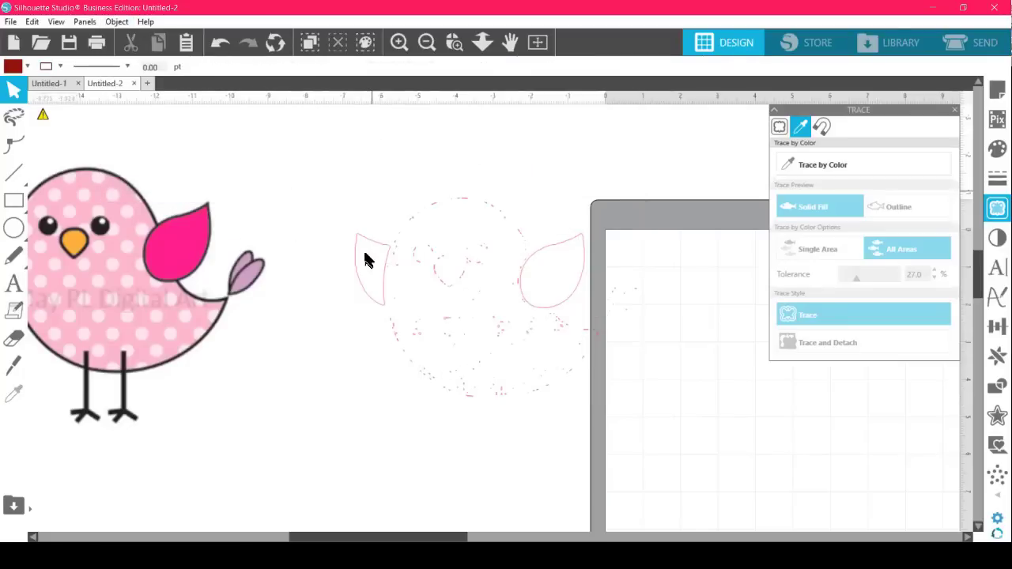
Move both wing outlines out of the colour trace, delete the leftover specks, and bring the larger wing back beside the smaller one.
left_click_drag(321, 227, 288, 266)
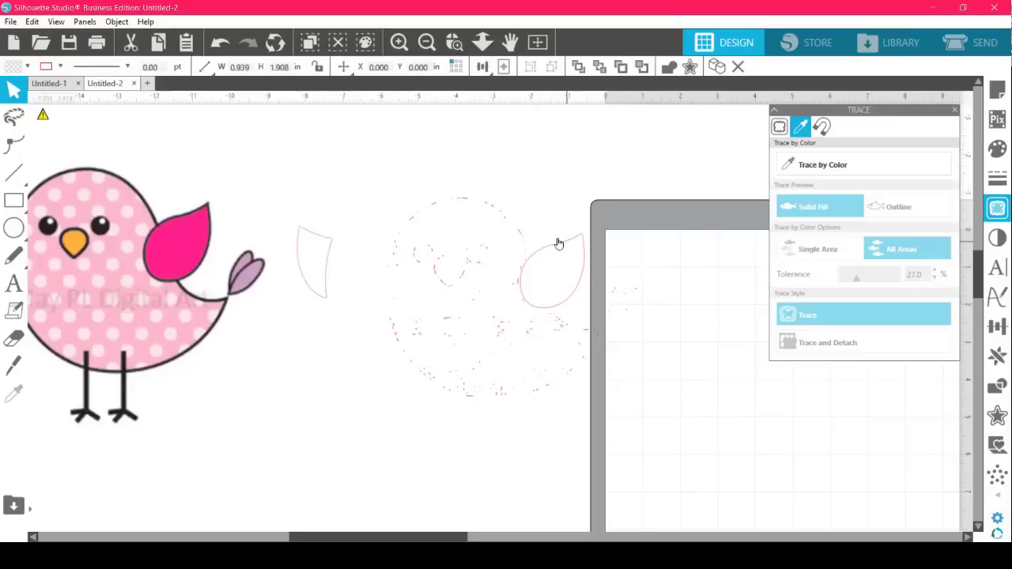
left_click_drag(558, 244, 726, 215)
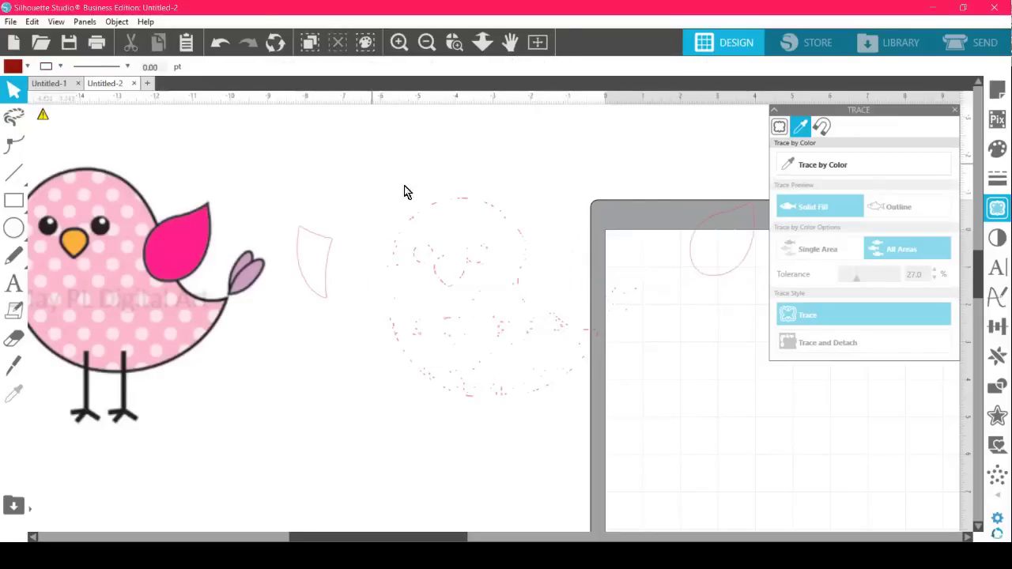
left_click_drag(374, 164, 615, 473)
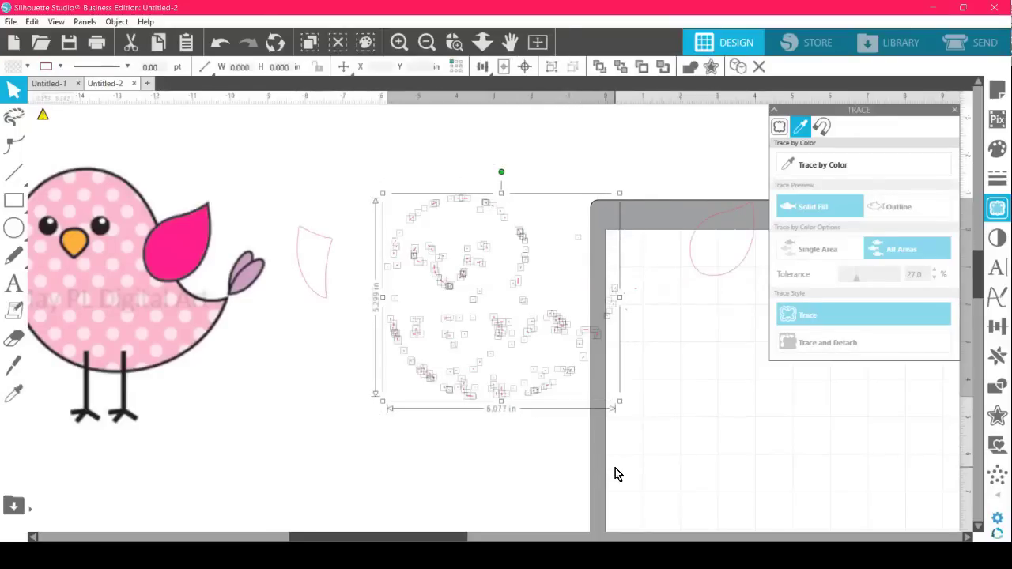
key("Delete")
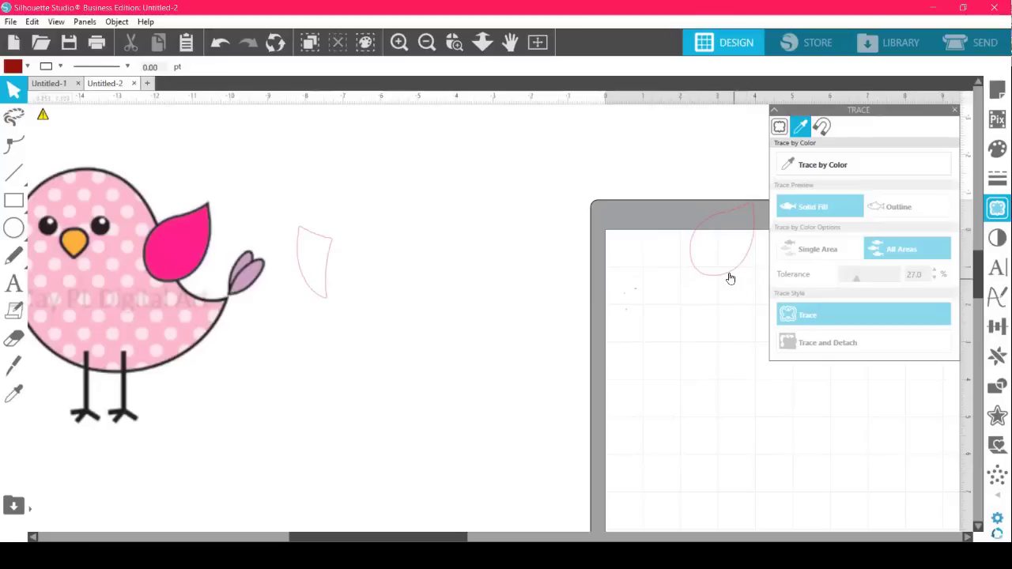
left_click_drag(730, 278, 498, 294)
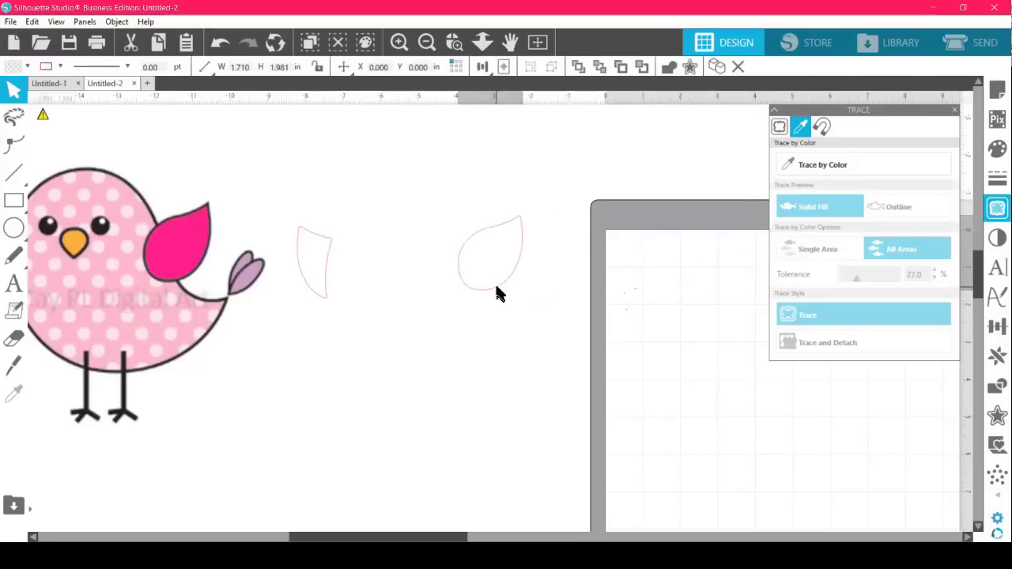
Fill both traced wing shapes with hot pink.
left_click(324, 262)
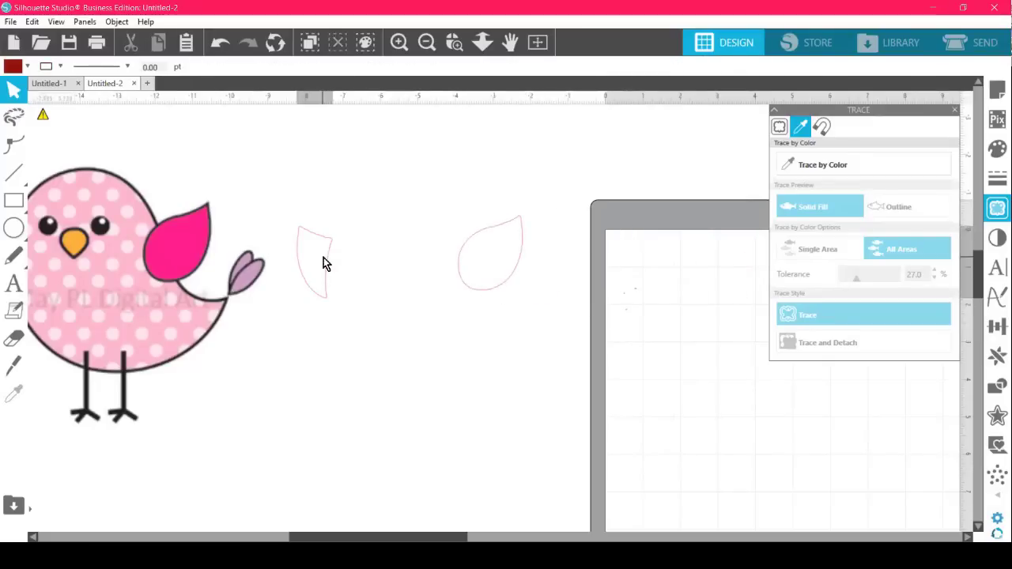
left_click(522, 239, "shift")
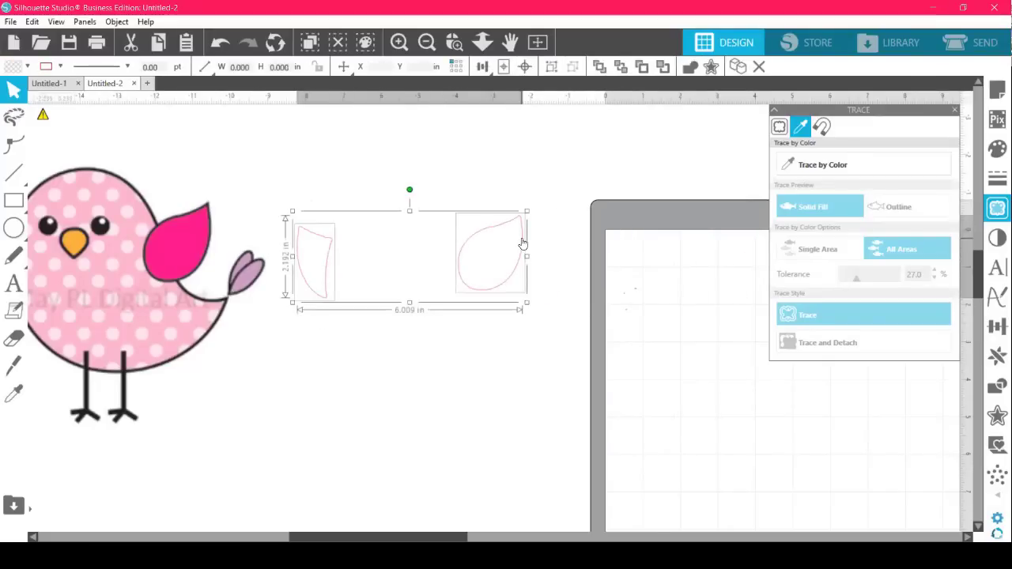
left_click(18, 68)
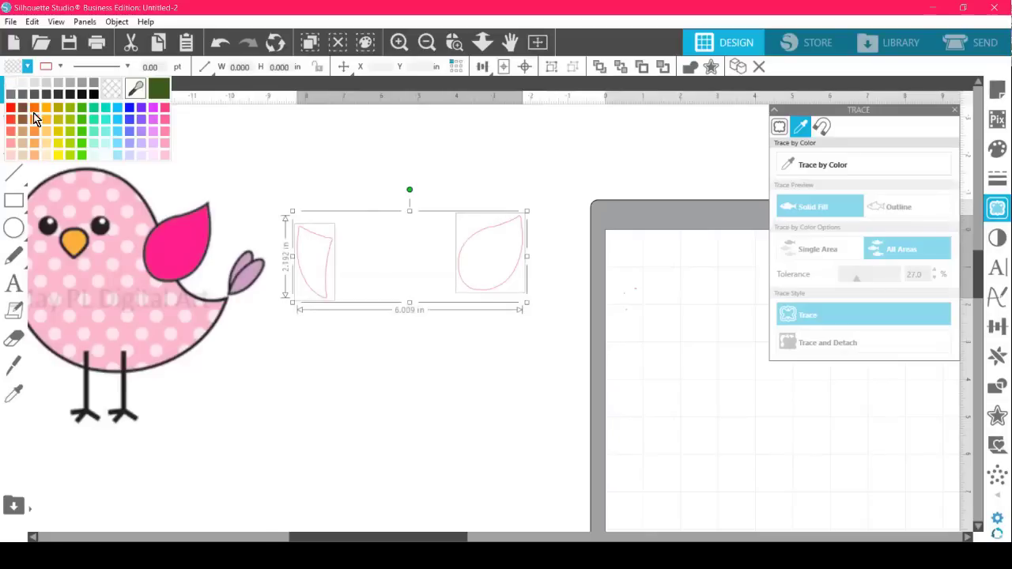
left_click(115, 150)
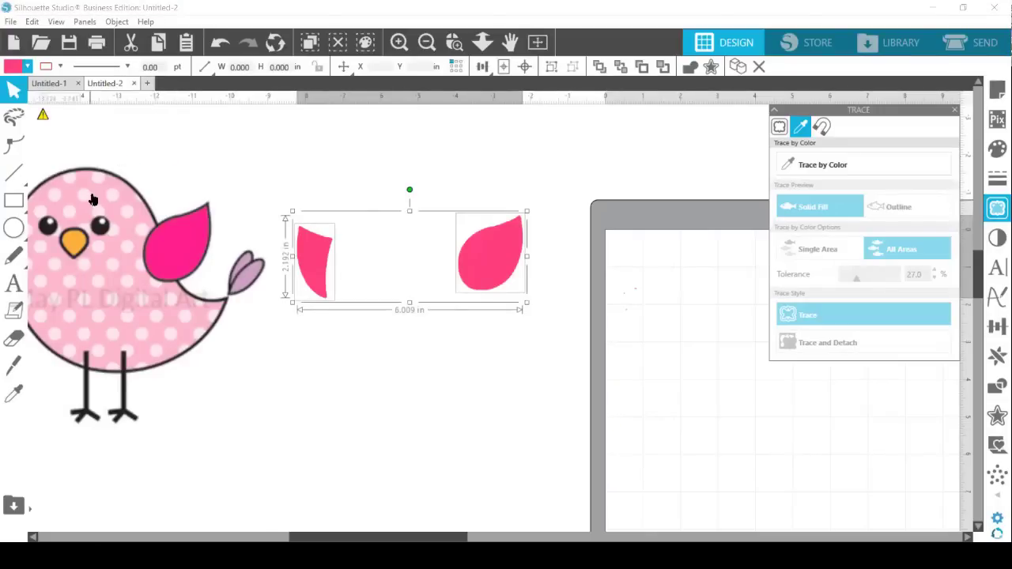
left_click_drag(92, 199, 493, 281)
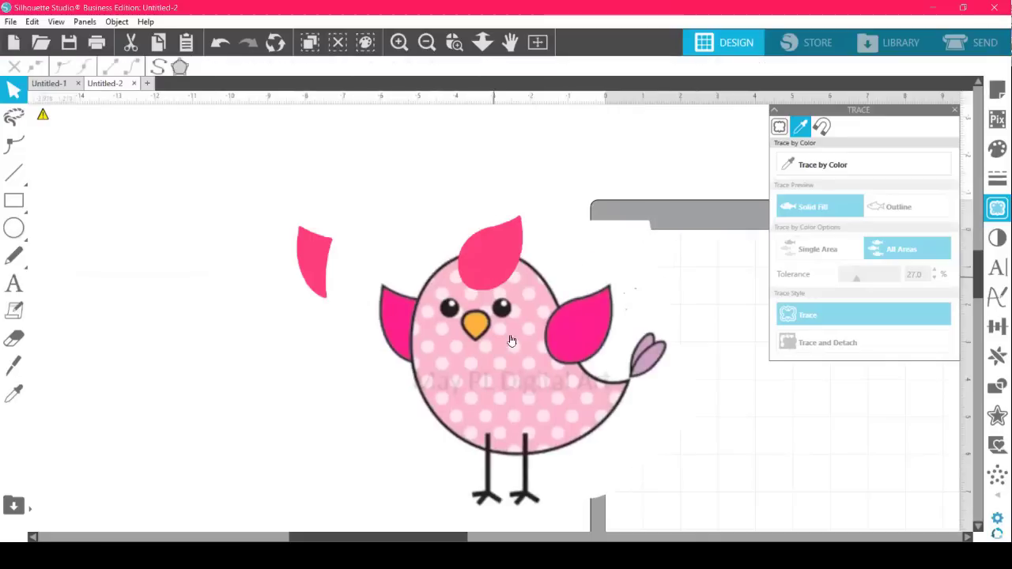
left_click_drag(504, 338, 412, 282)
double_click(412, 281)
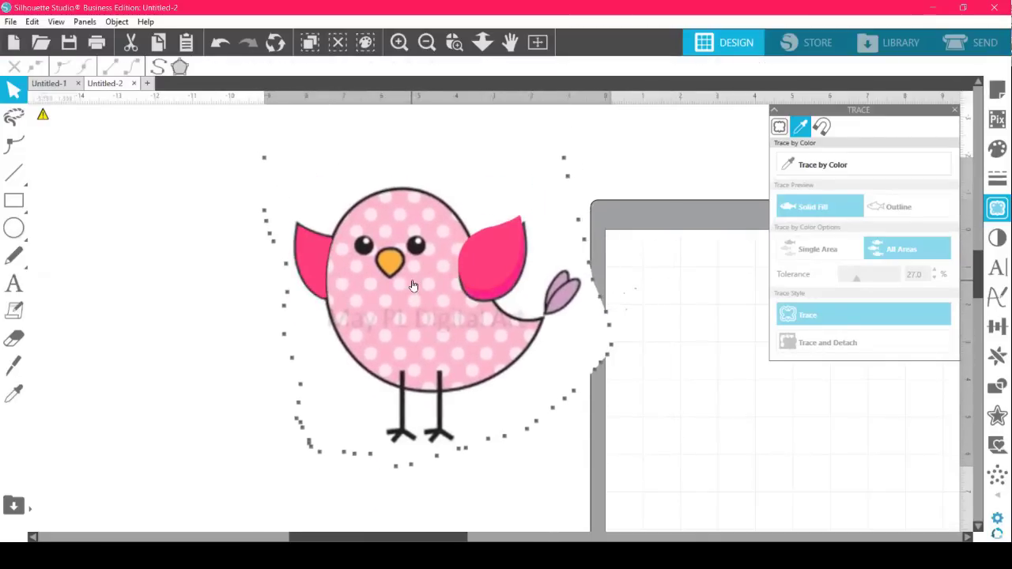
left_click(416, 192)
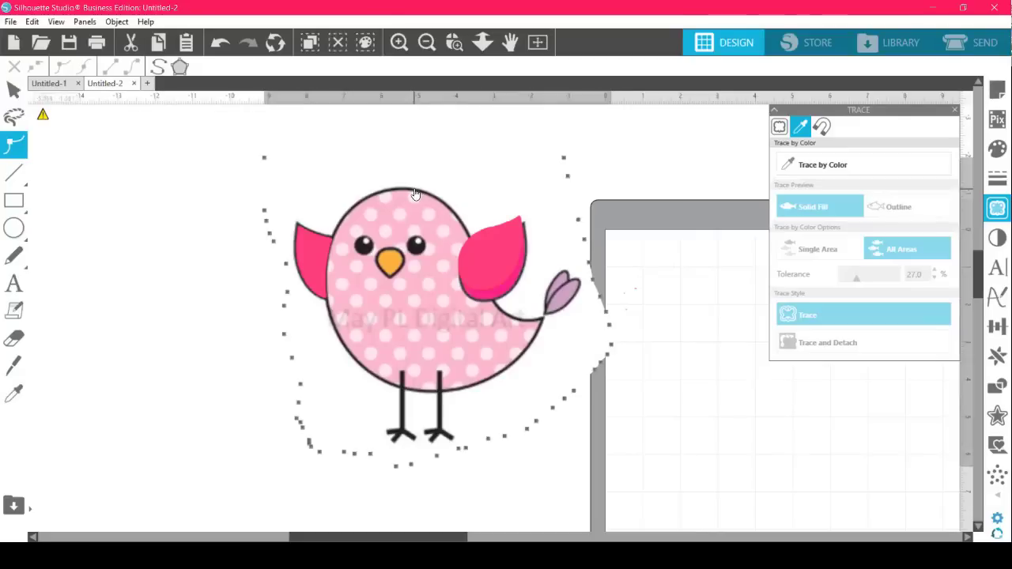
left_click(680, 290)
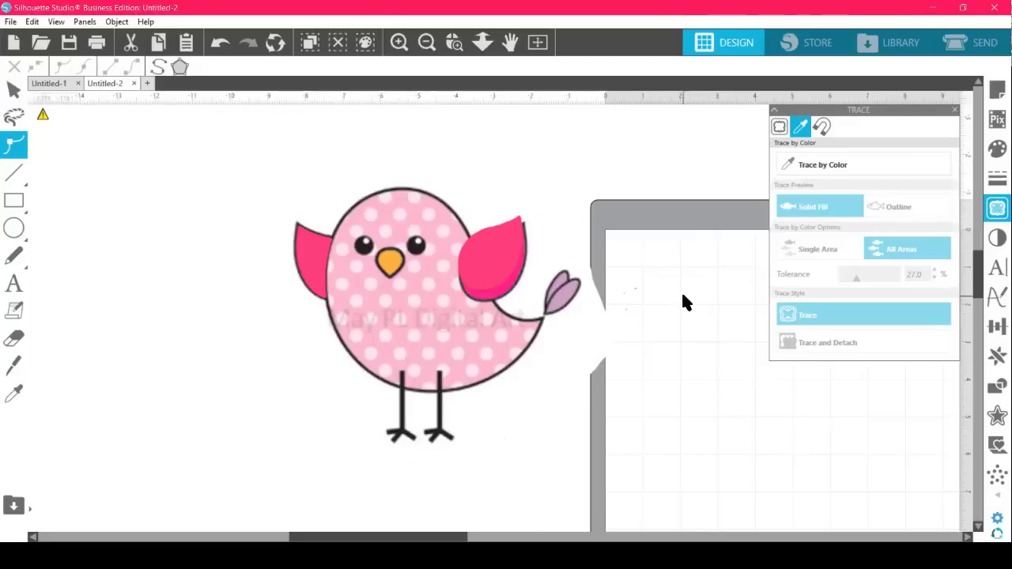
left_click(809, 176)
left_click(364, 232)
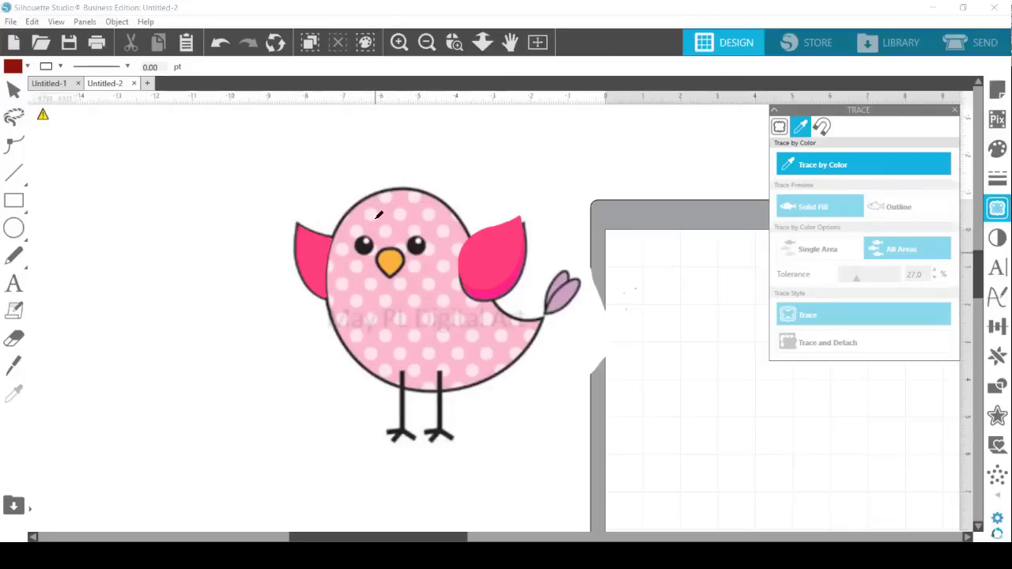
left_click(16, 94)
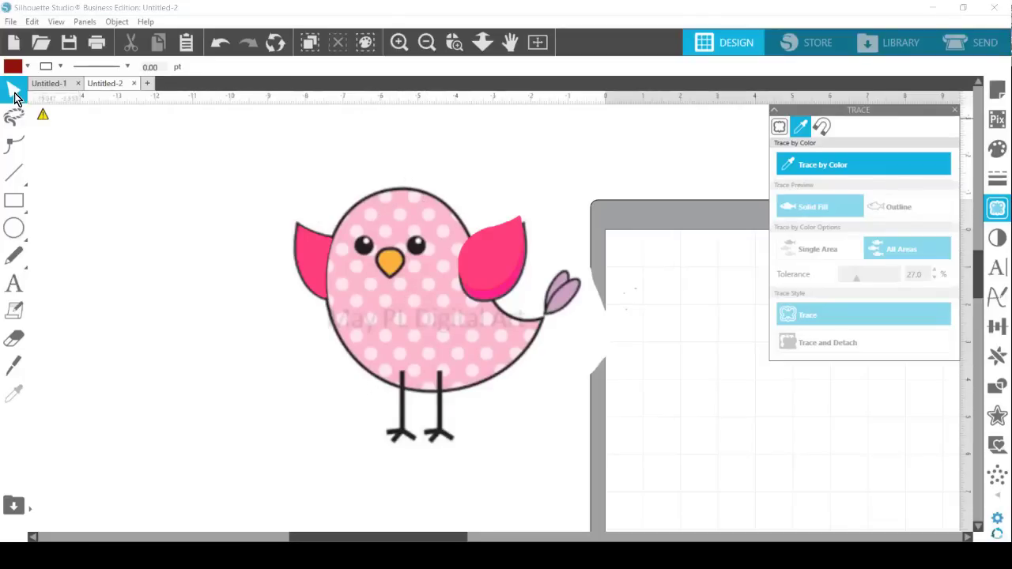
Switch to standard tracing, moving the bird picture over the page and the larger pink wing closer to the smaller one.
mouse_move(434, 227)
left_mouse_down()
mouse_move(244, 231)
mouse_move(608, 335)
mouse_move(642, 328)
mouse_move(701, 281)
left_mouse_up()
left_click(762, 175)
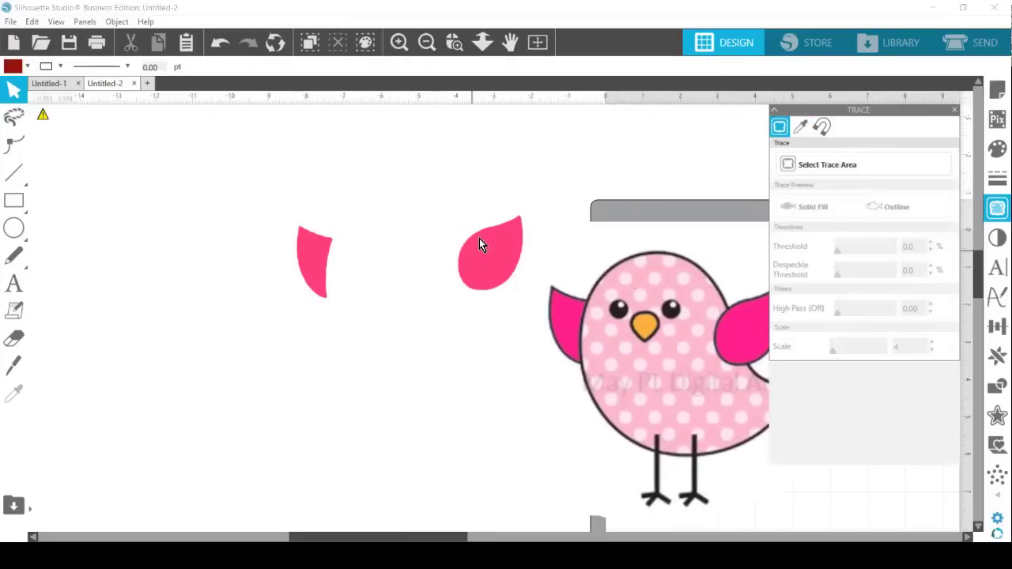
left_click_drag(479, 245, 382, 212)
Trace the whole bird picture with a 45% threshold and scale 10, and move the picture off its trace.
left_click_drag(485, 223, 874, 518)
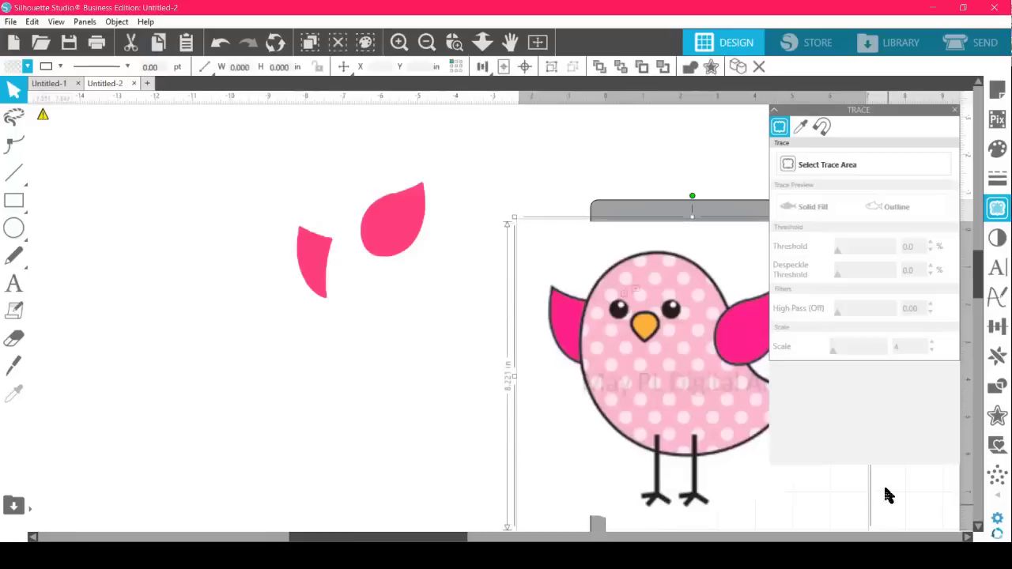
left_click(825, 168)
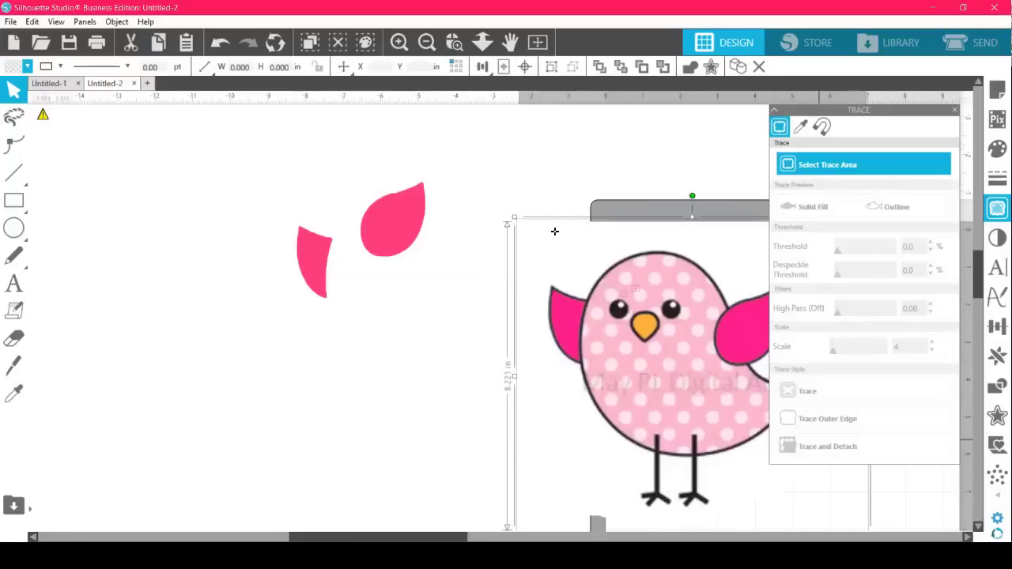
mouse_move(516, 213)
left_mouse_down()
mouse_move(862, 506)
mouse_move(872, 501)
left_mouse_up()
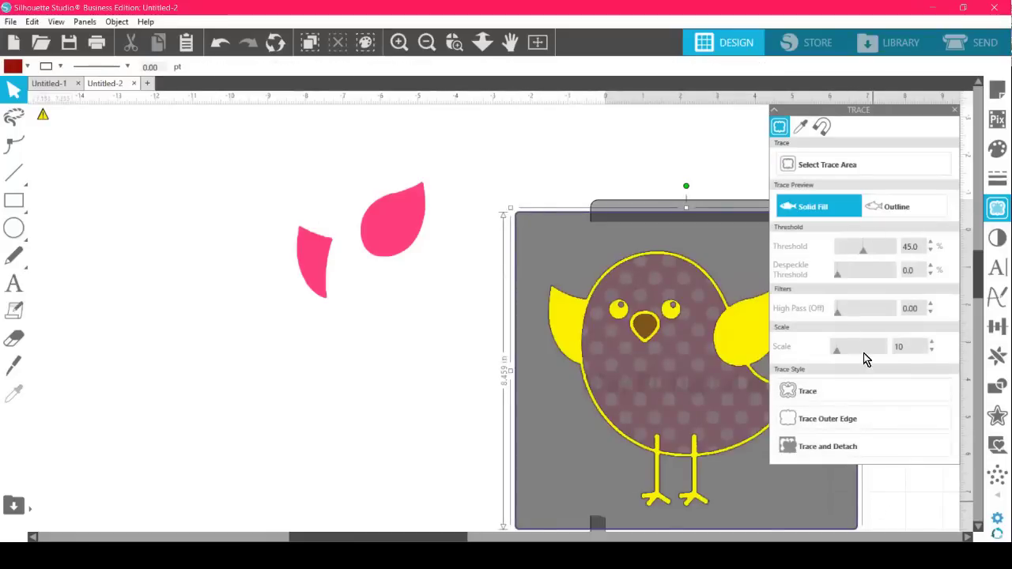
left_click(814, 396)
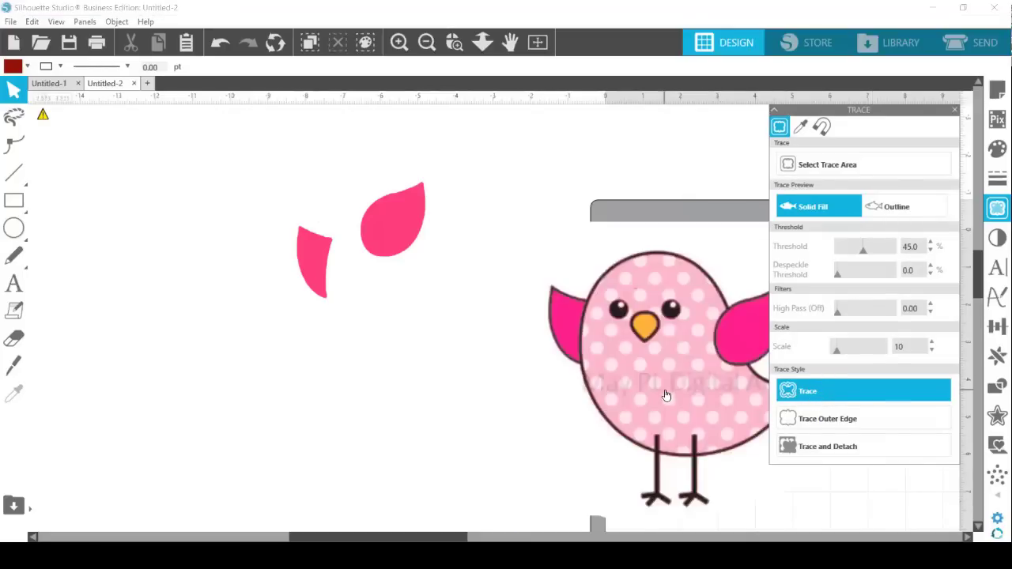
left_click_drag(665, 395, 207, 466)
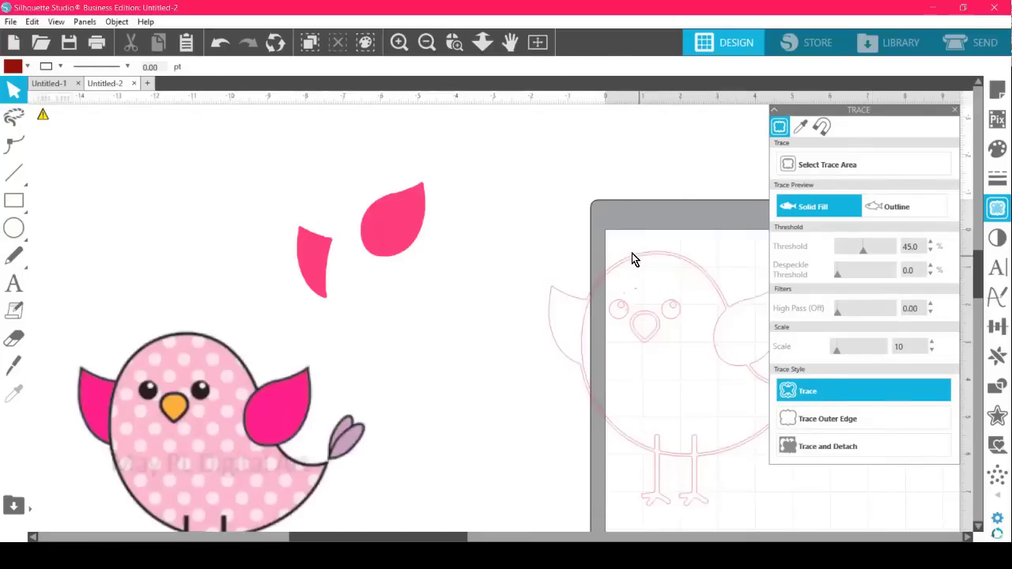
Move the bird trace up beside the pink wings and fill it with black.
left_click_drag(514, 169, 525, 160)
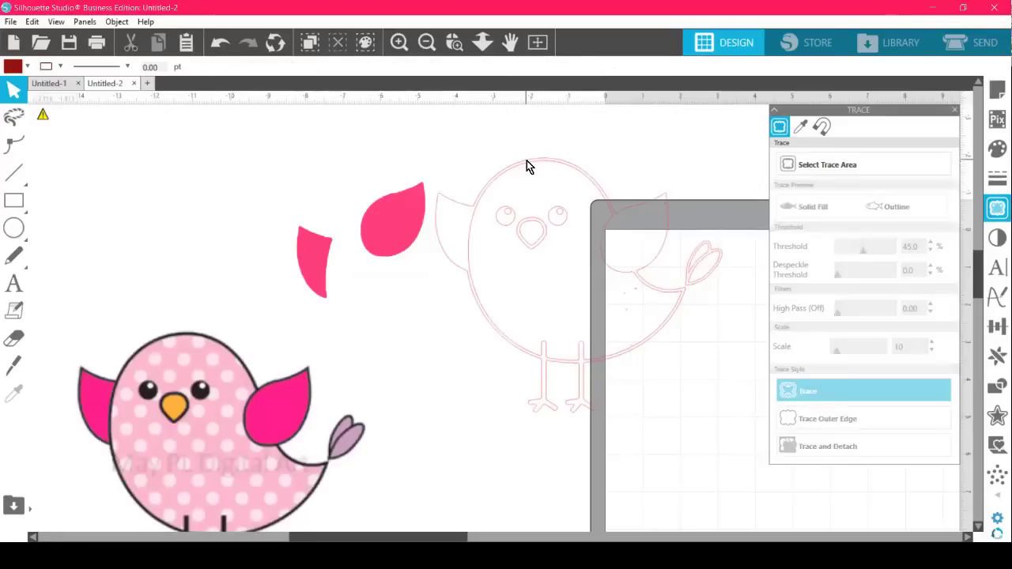
left_click(16, 68)
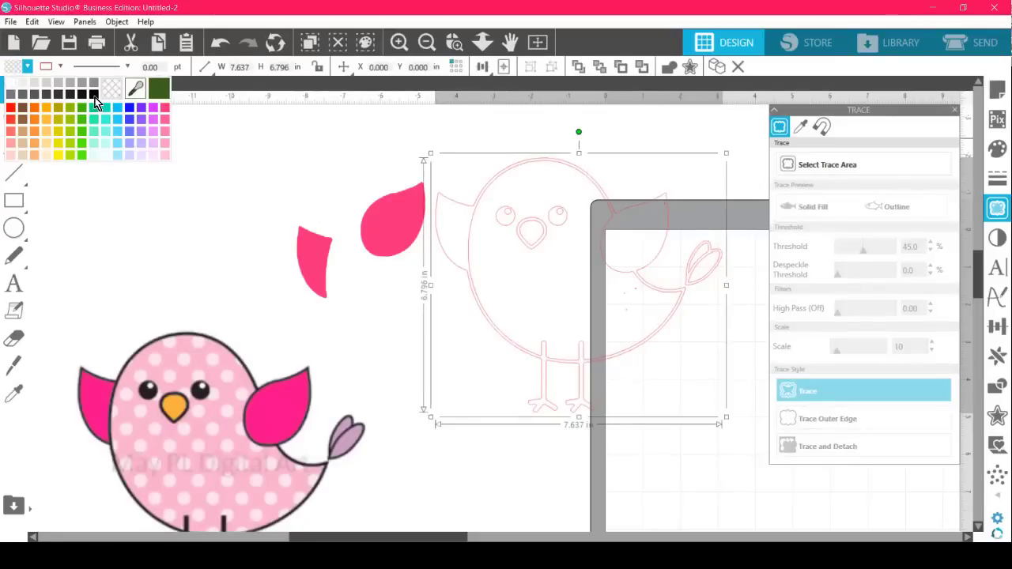
left_click(185, 235)
Send the black bird trace to the back and place the two pink wings over its black wings.
mouse_move(409, 238)
left_mouse_down()
mouse_move(651, 243)
mouse_move(632, 258)
mouse_move(360, 292)
left_mouse_up()
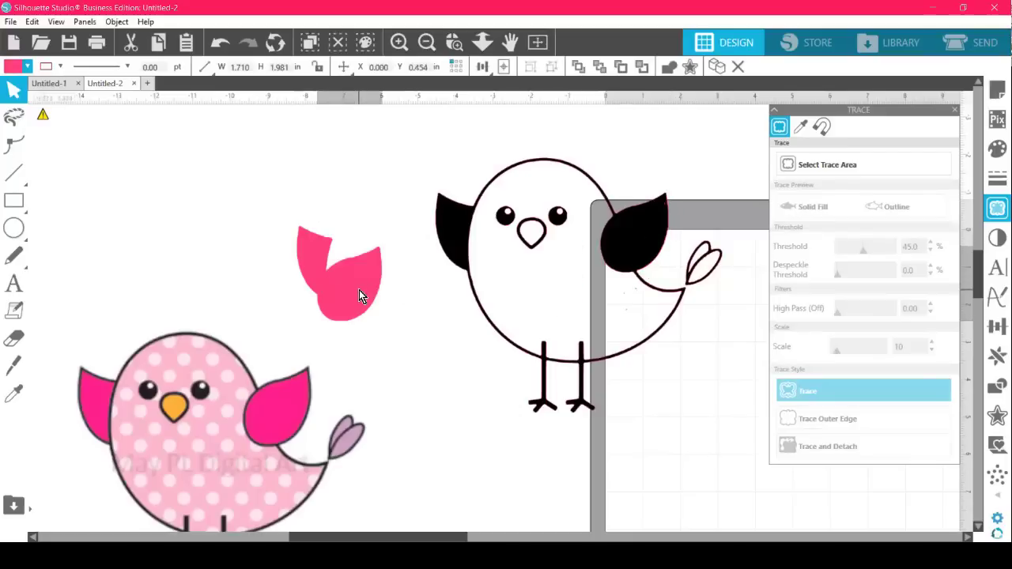
left_click(419, 283)
right_click(624, 249)
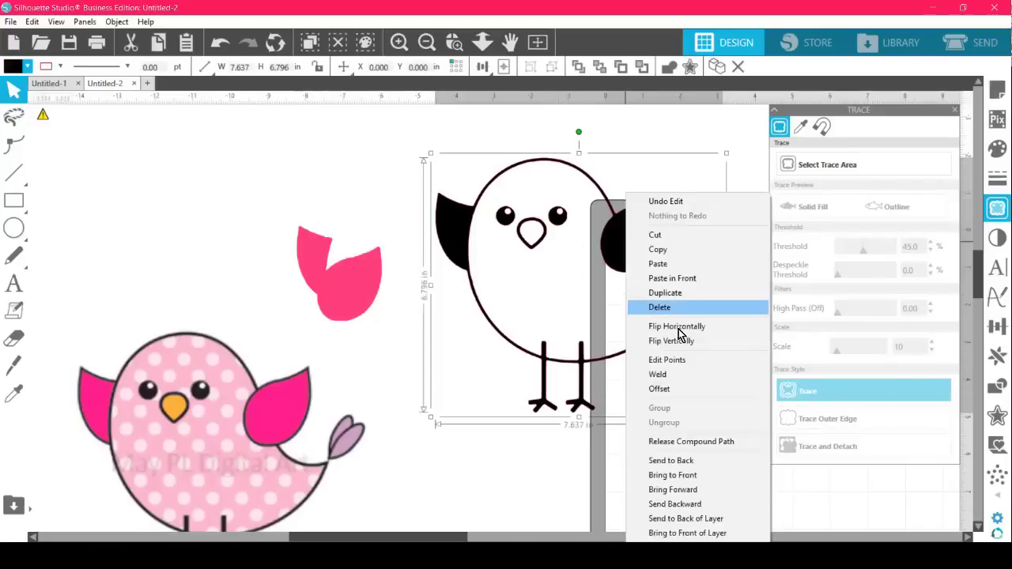
left_click(670, 460)
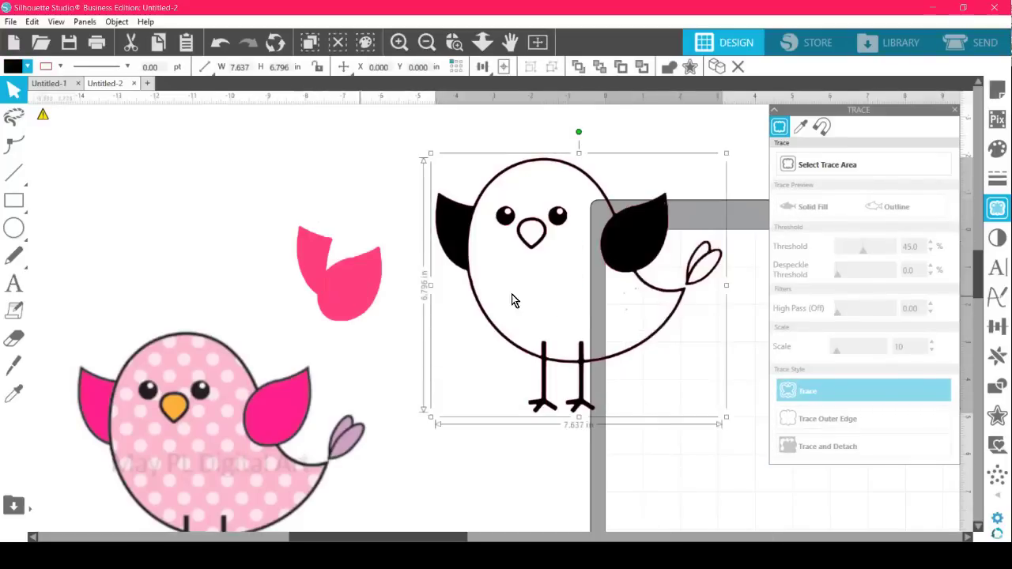
left_click_drag(362, 302, 645, 248)
left_click_drag(297, 275, 447, 234)
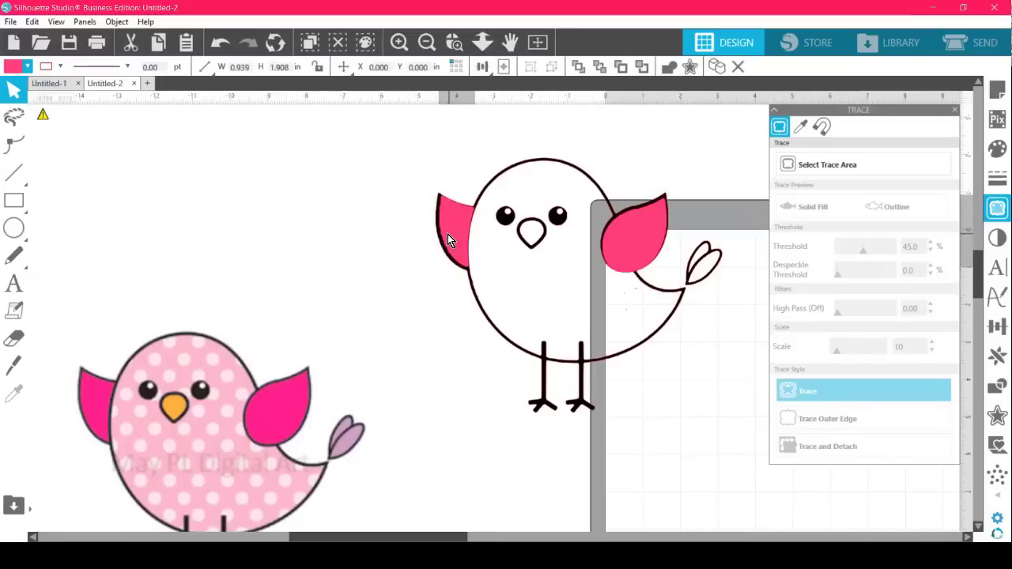
Release the black bird trace's compound path and fill the separated pieces with light aqua.
left_click(535, 230)
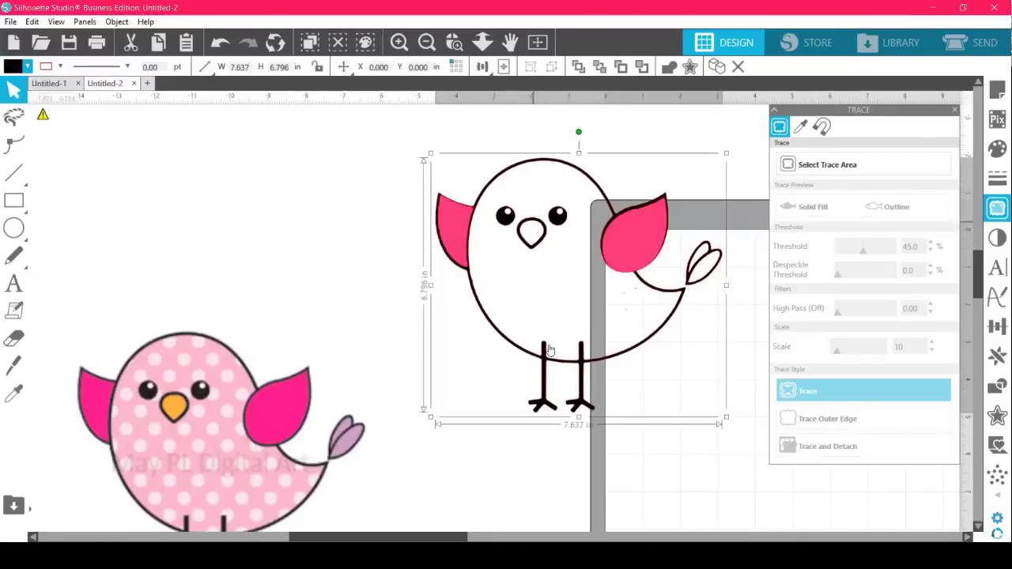
right_click(580, 369)
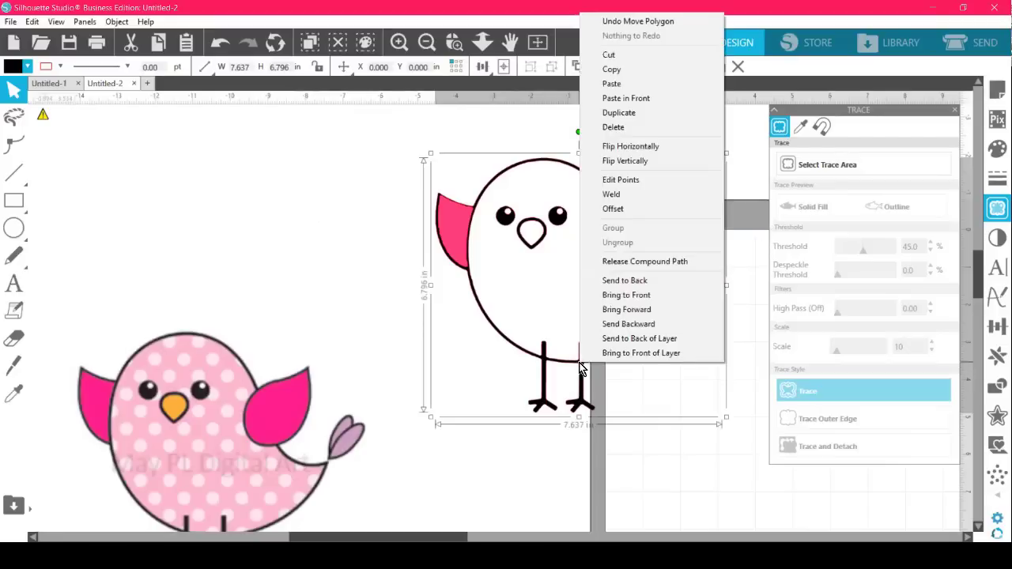
left_click(646, 259)
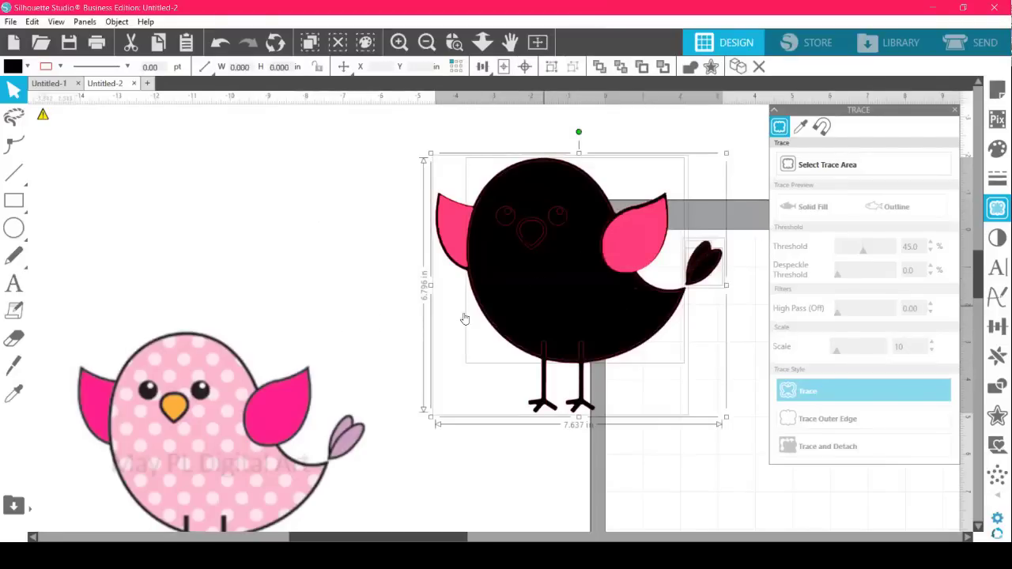
left_click(27, 66)
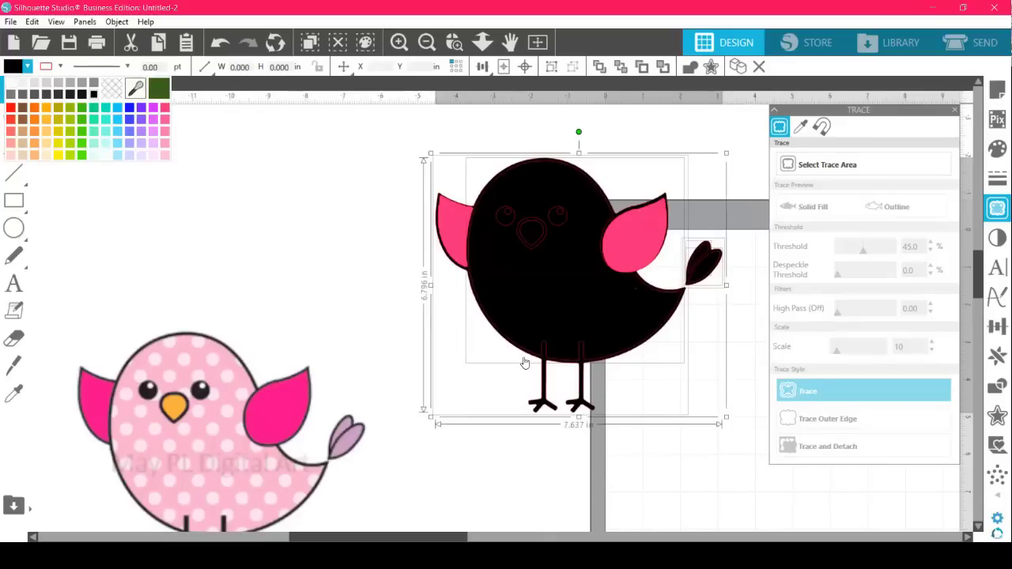
left_click(105, 142)
left_click(464, 292)
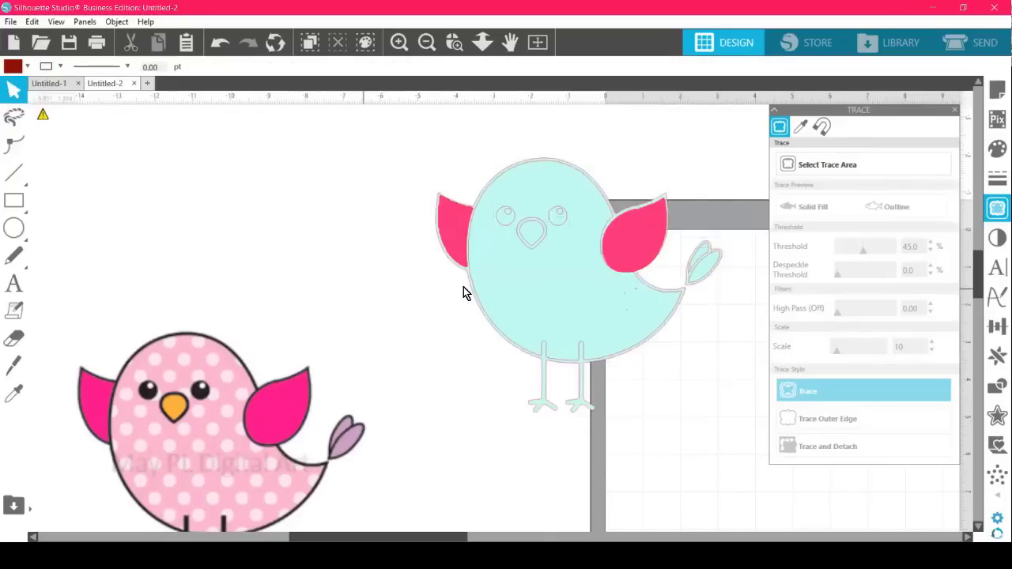
Fill the bird's beak with orange to match the original picture.
left_click(528, 229)
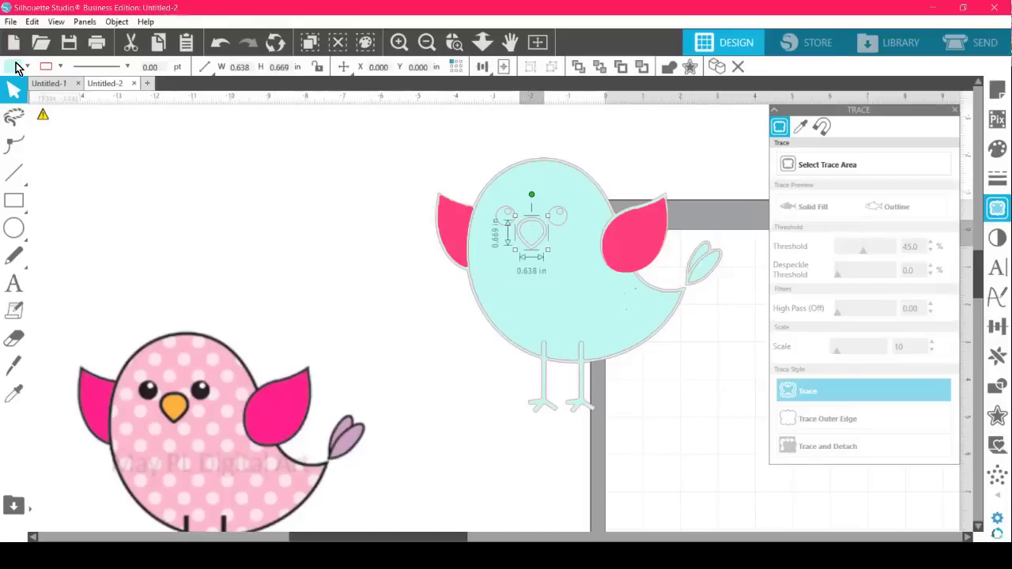
left_click(15, 67)
left_click(43, 107)
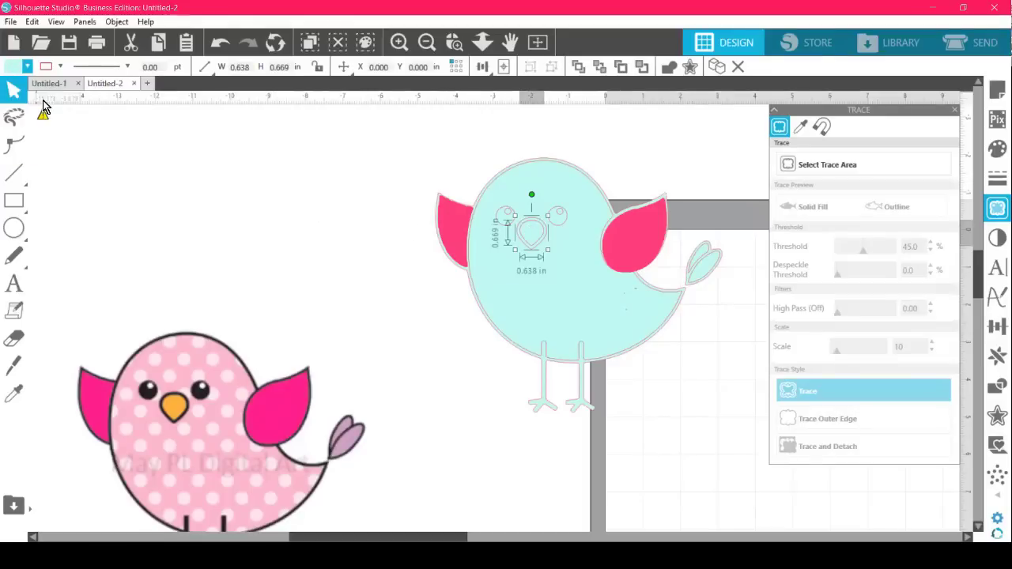
left_click(13, 68)
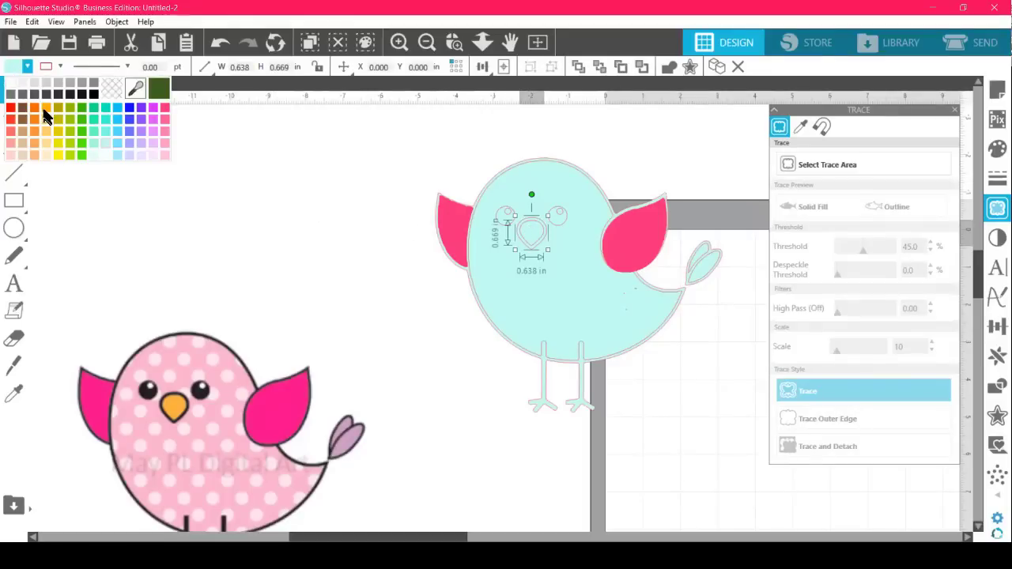
left_click(44, 108)
left_click(266, 252)
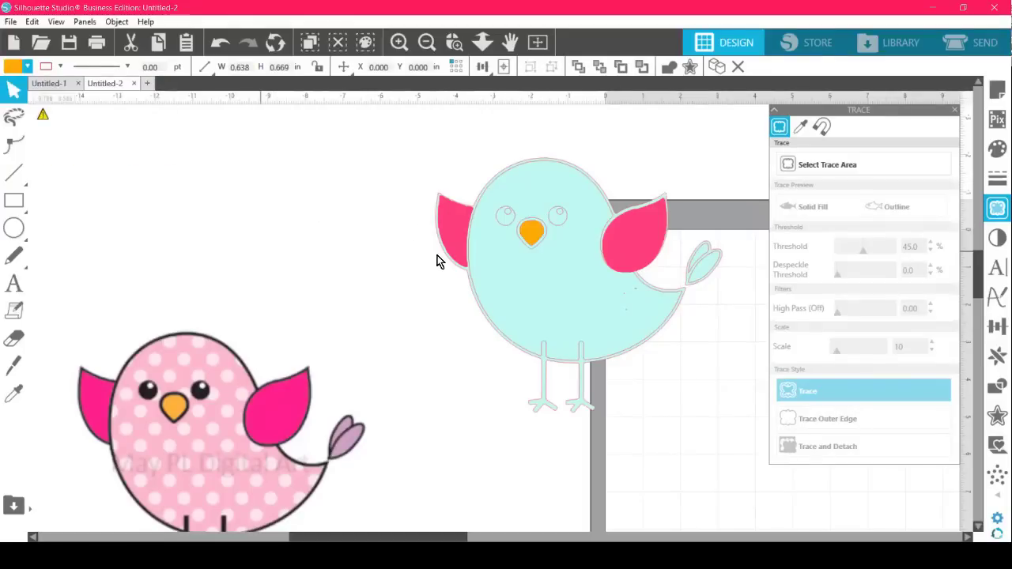
Subtract the bird's left eye shape from the light aqua body and fill the outer outline with the legs black.
left_click(508, 226)
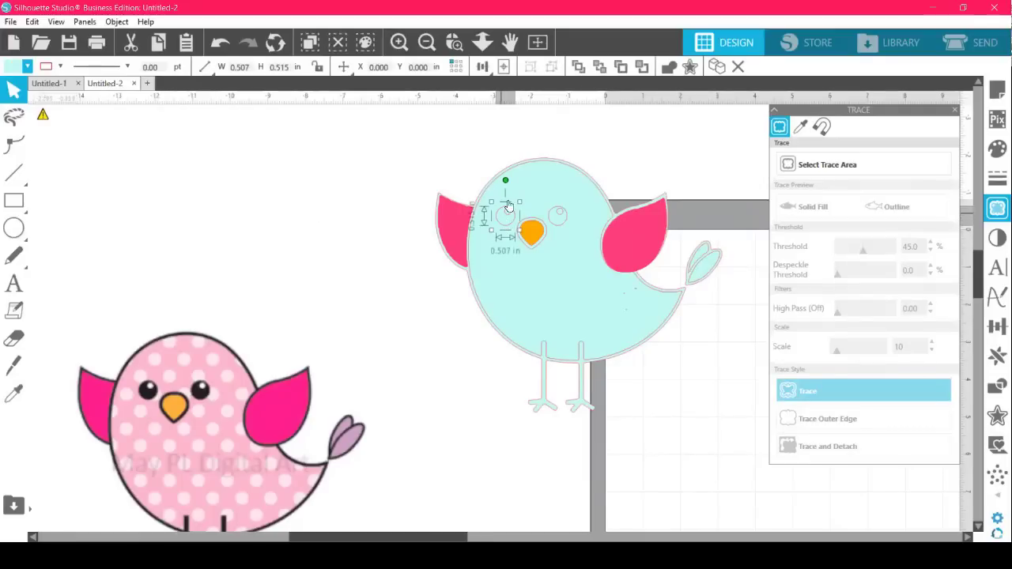
left_click(519, 189)
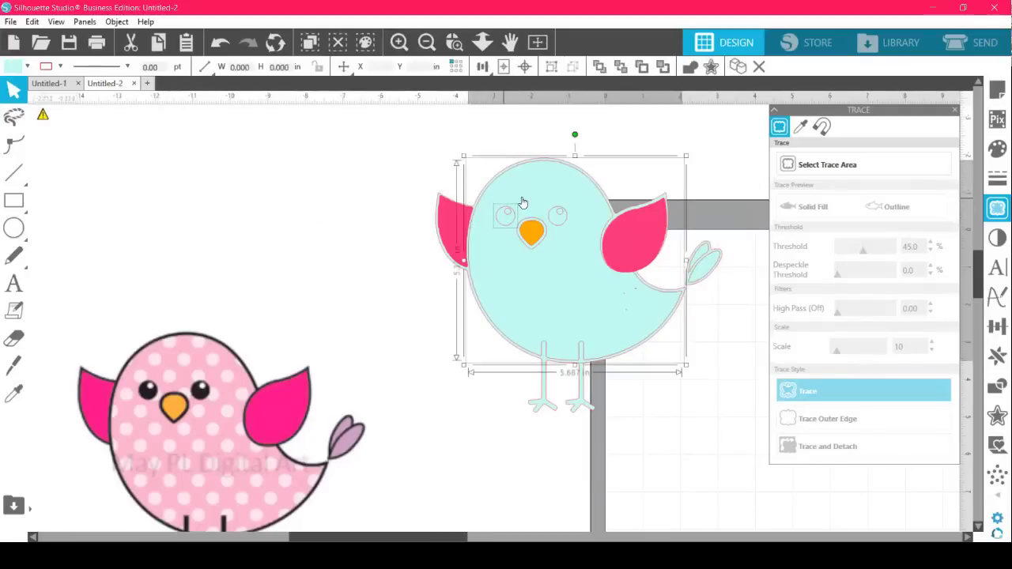
left_click(996, 388)
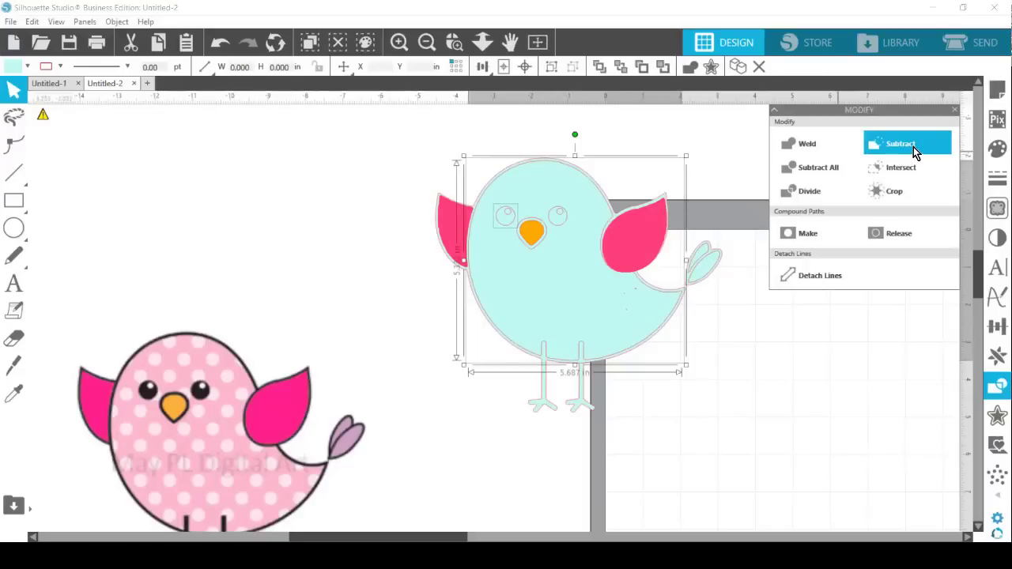
left_click(913, 146)
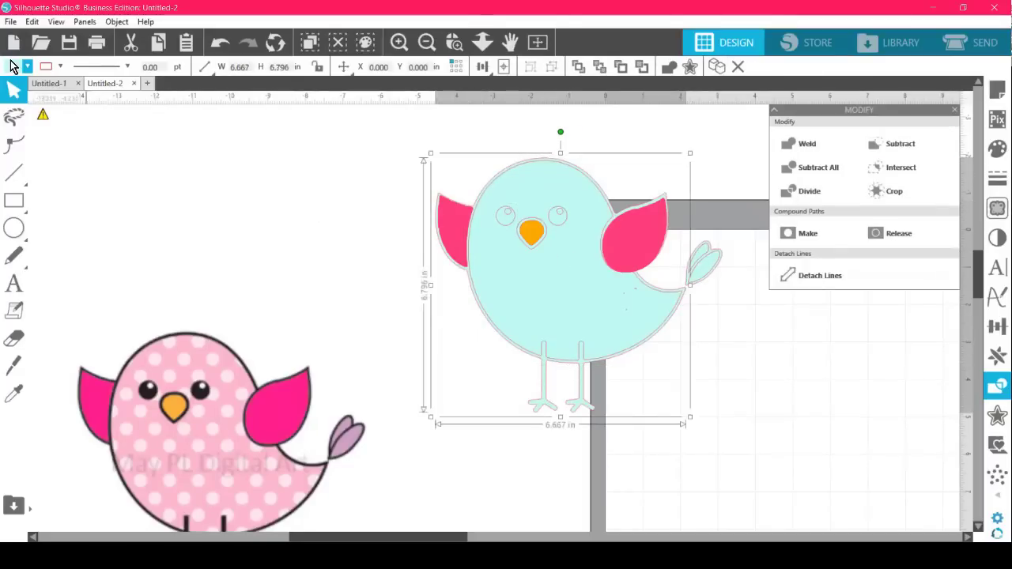
left_click(13, 64)
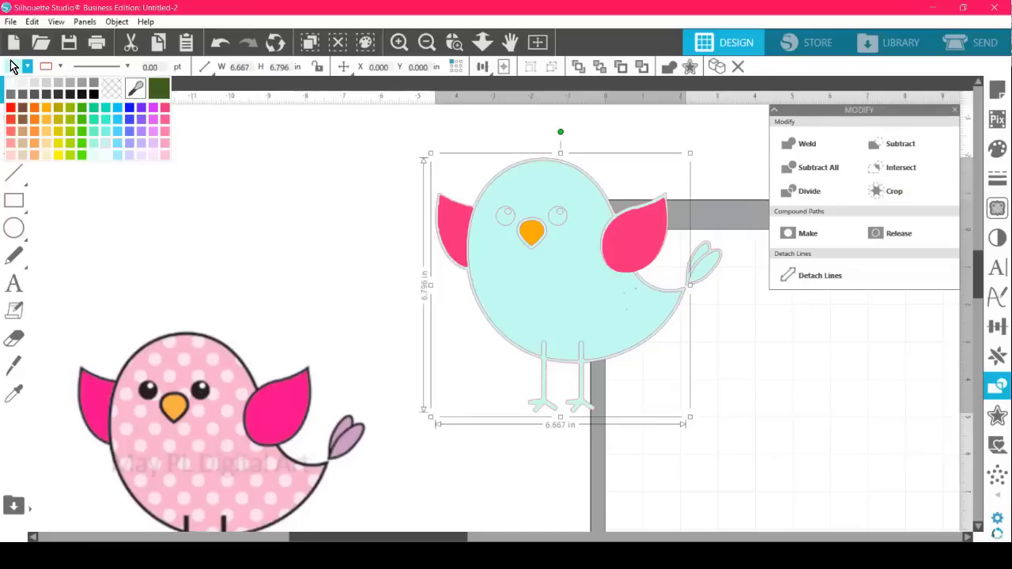
left_click(94, 93)
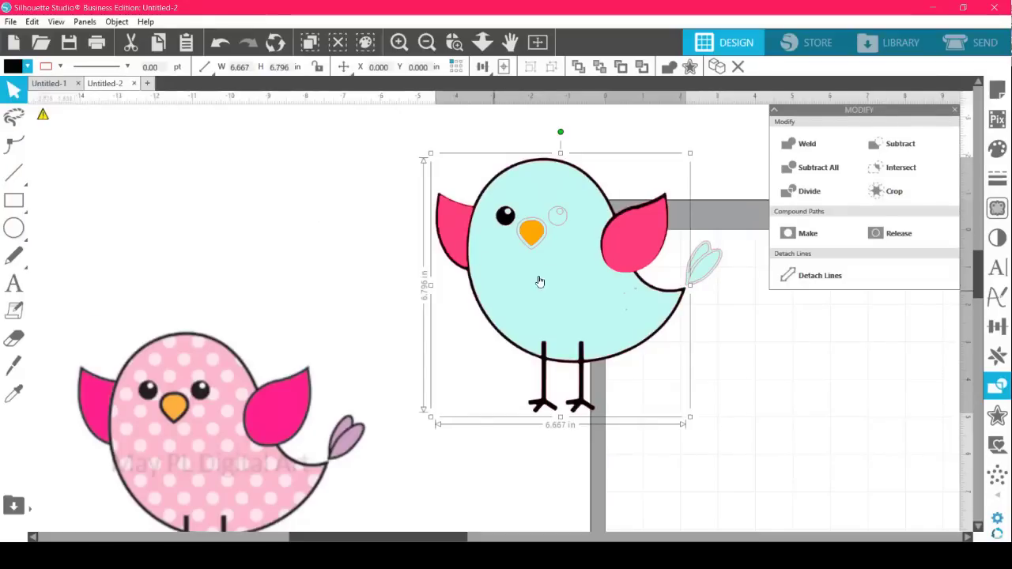
Subtract the bird's right eye shape and the outer beak shape from the light aqua body.
left_click(557, 221)
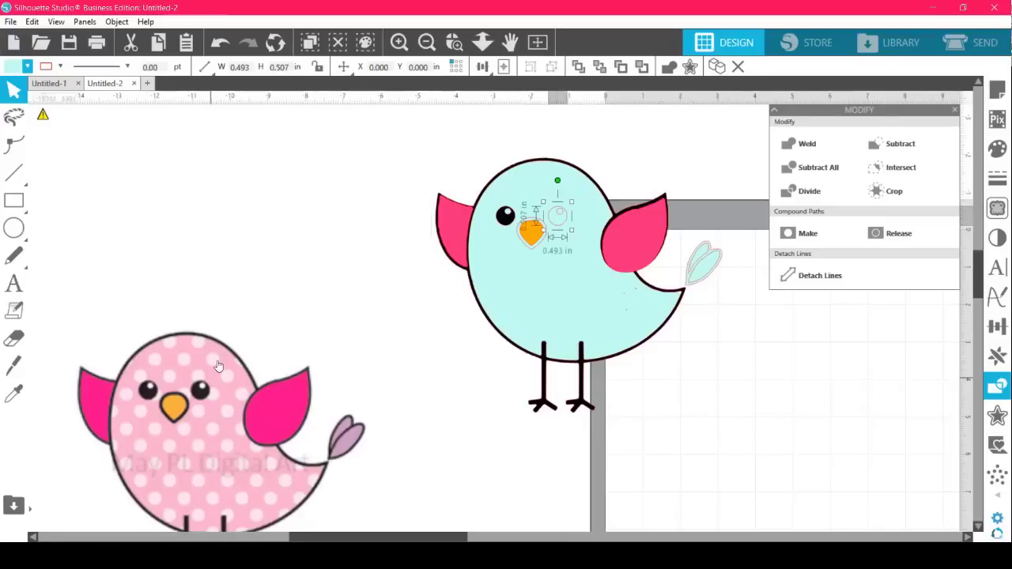
left_click(540, 195)
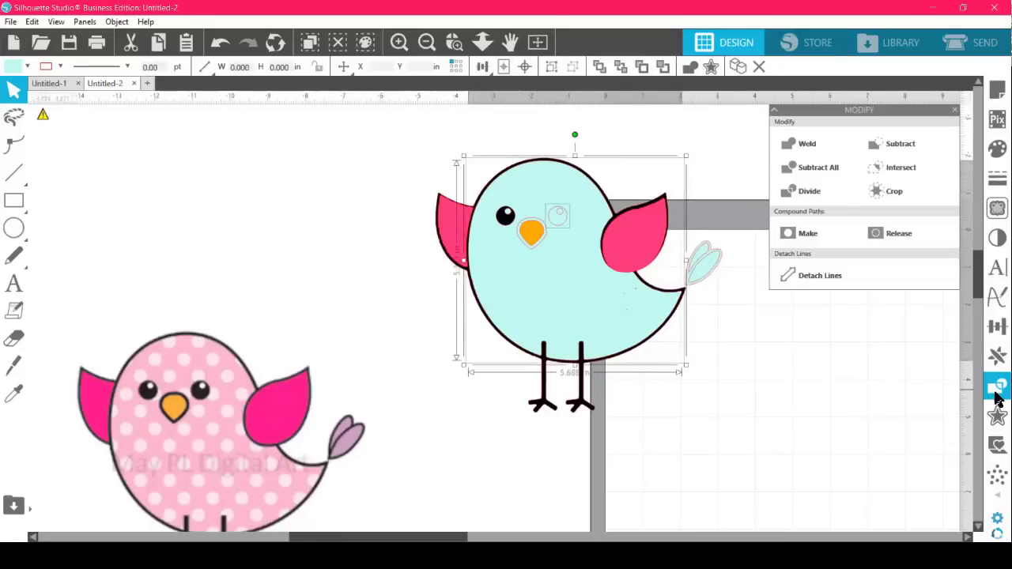
key("i")
key("ctrl")
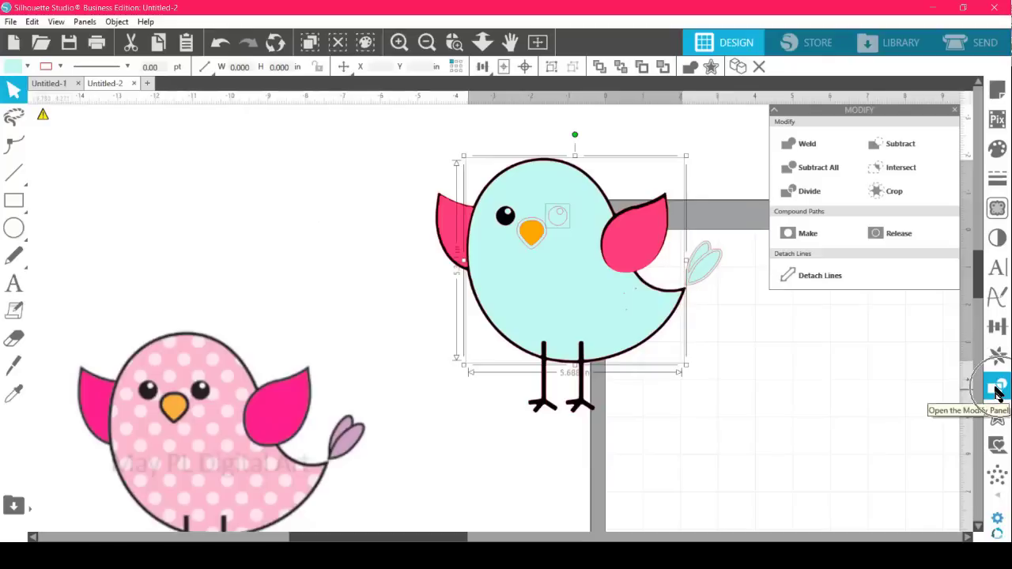
key("ctrl")
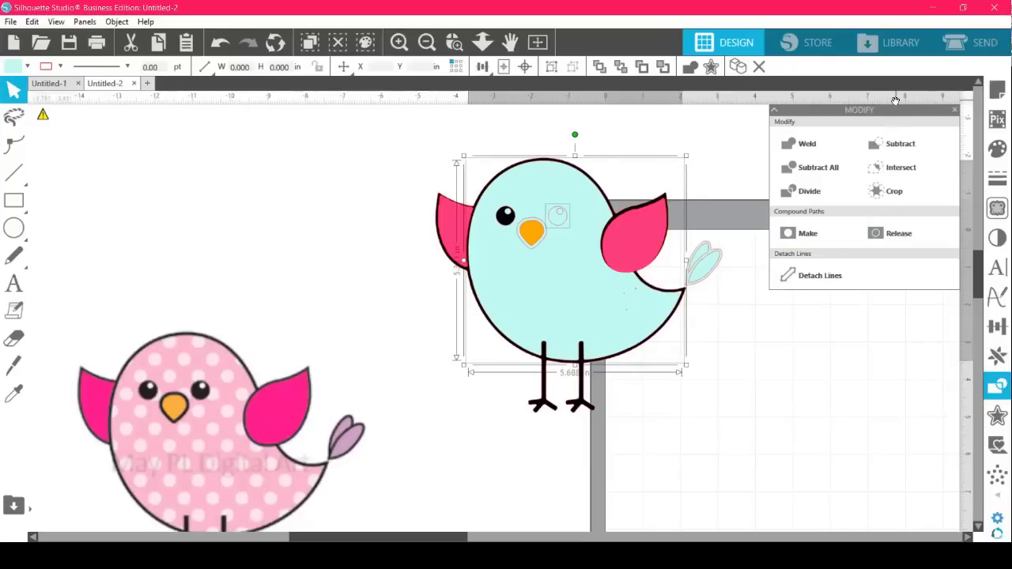
left_click_drag(892, 111, 865, 125)
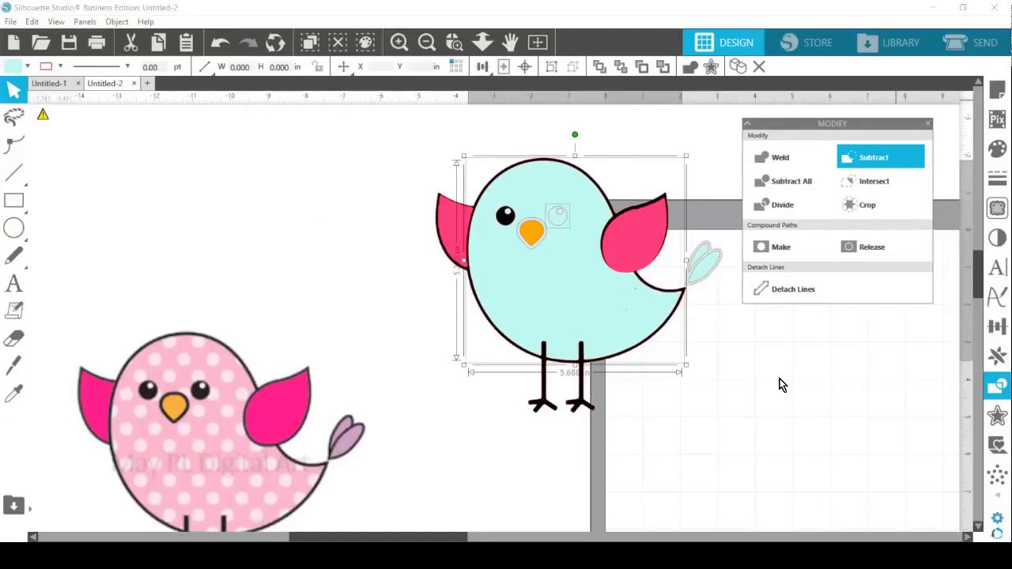
left_click(539, 246)
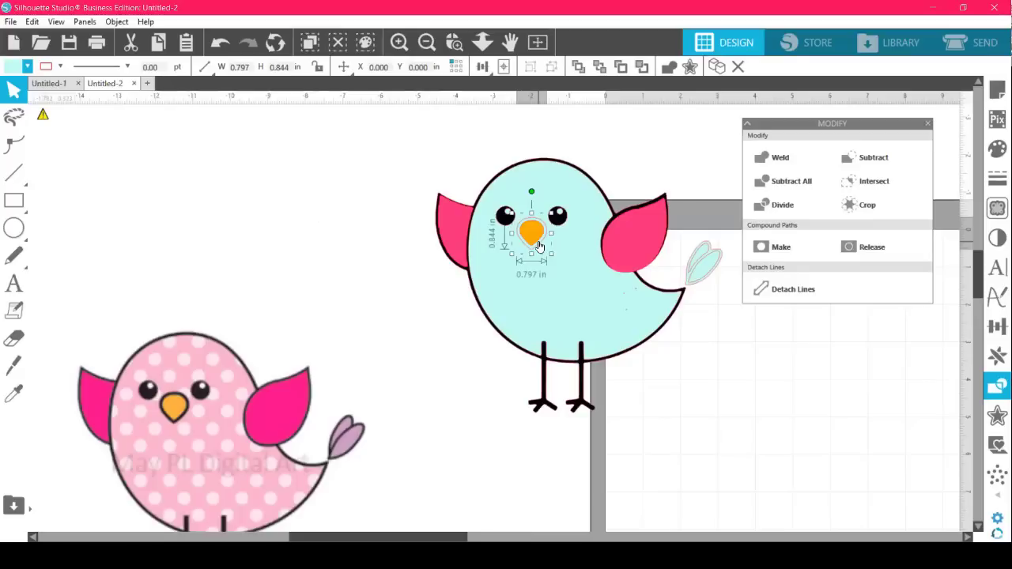
left_click(578, 282)
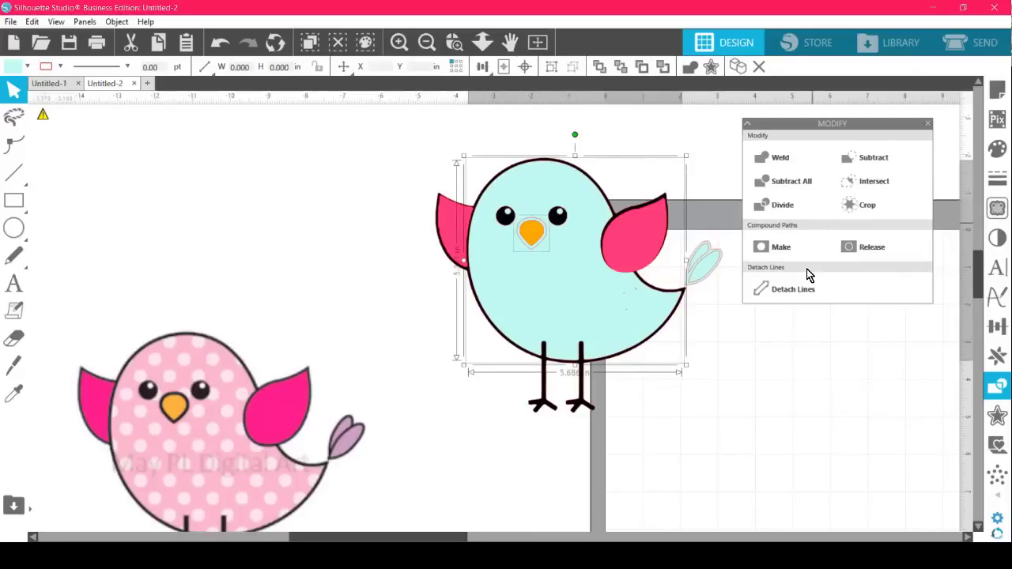
Try to subtract the smaller upper feather from the tail's outer shape, and undo the subtraction.
left_click(708, 250)
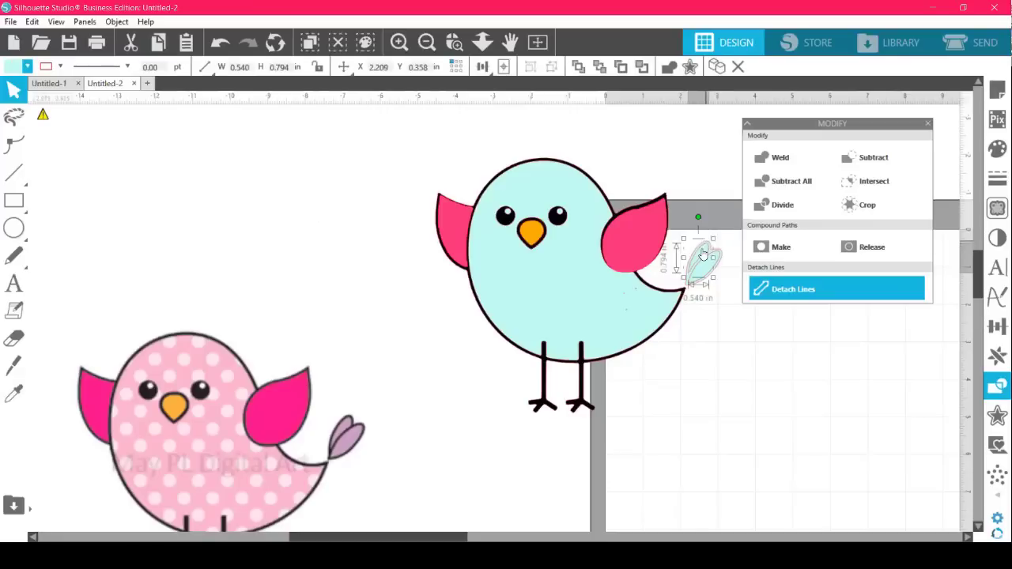
key("Delete")
left_click(708, 244)
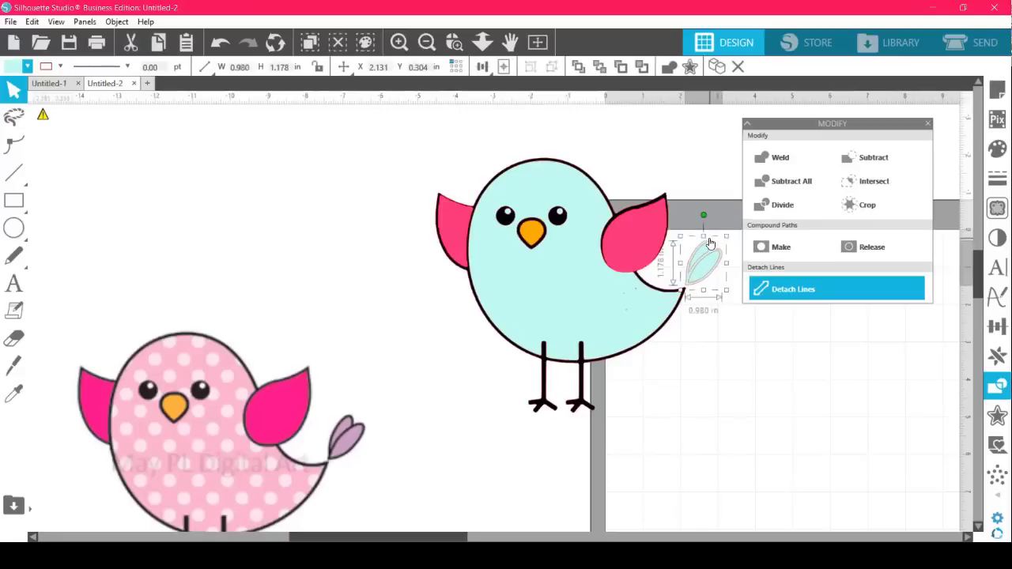
key("Delete")
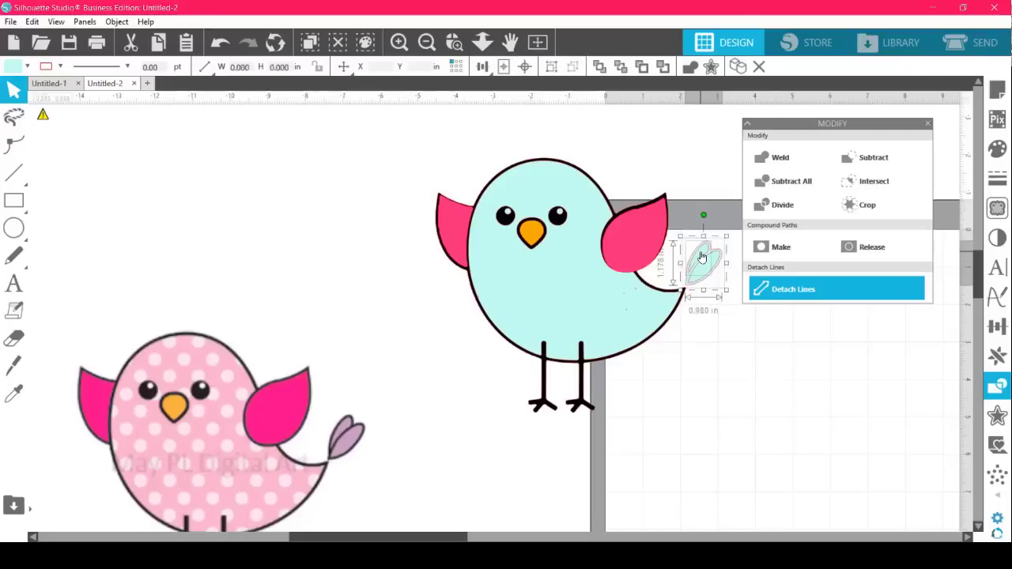
left_click(870, 164)
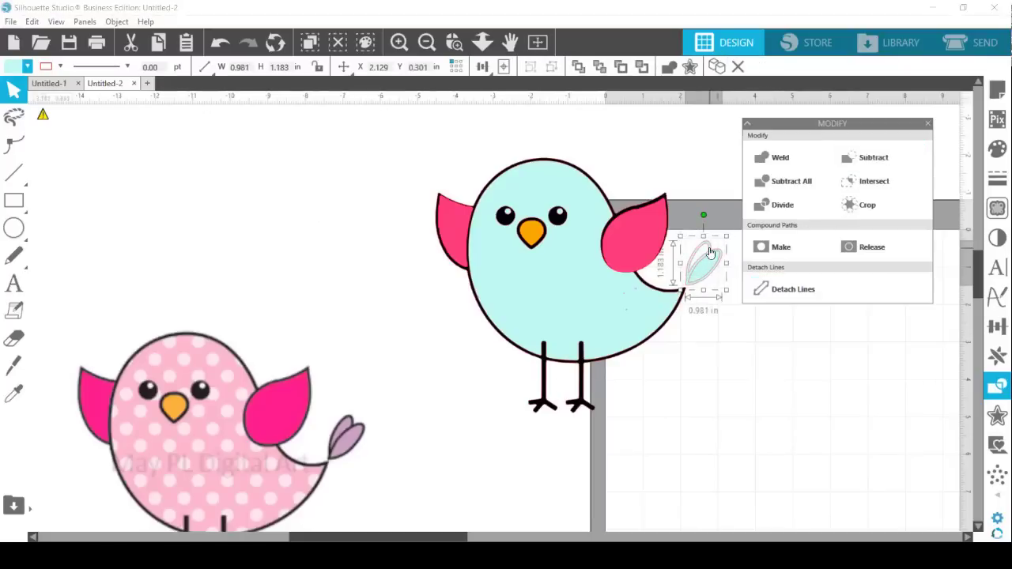
left_click(220, 49)
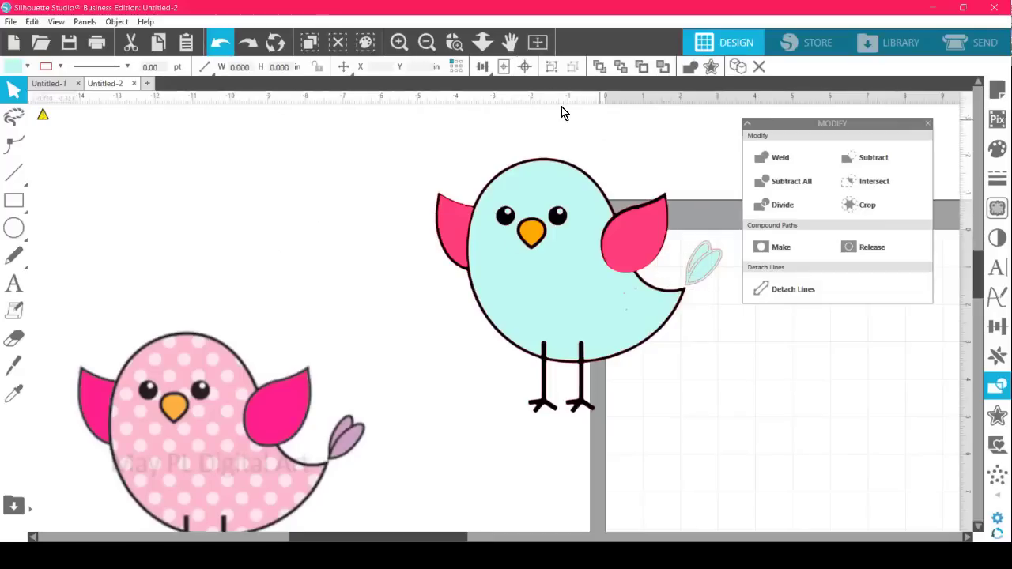
left_click(561, 108)
Retry subtracting the smaller feather from the tail's outer shape in a close view, and undo it again.
left_click(455, 43)
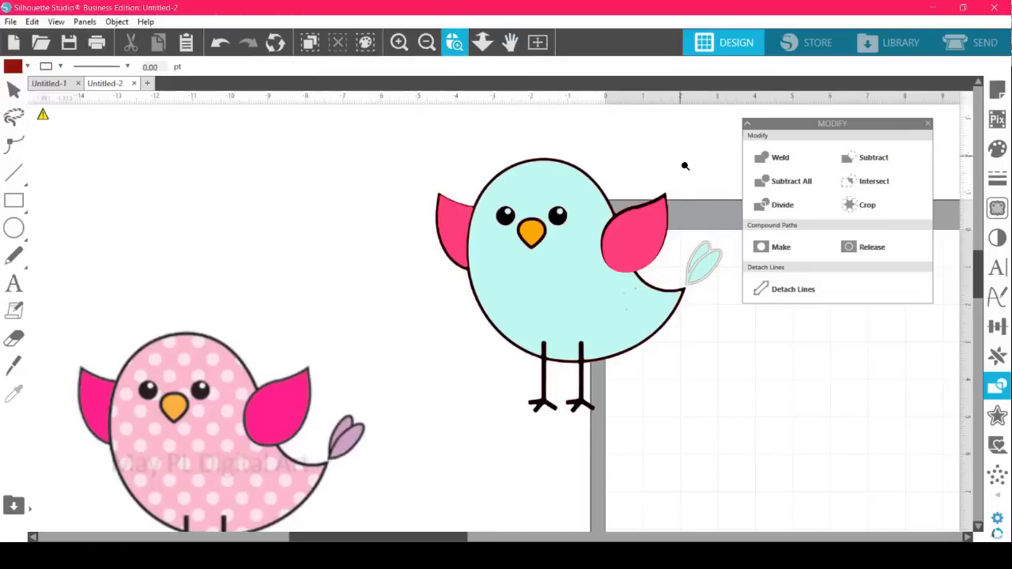
left_click_drag(672, 233, 765, 337)
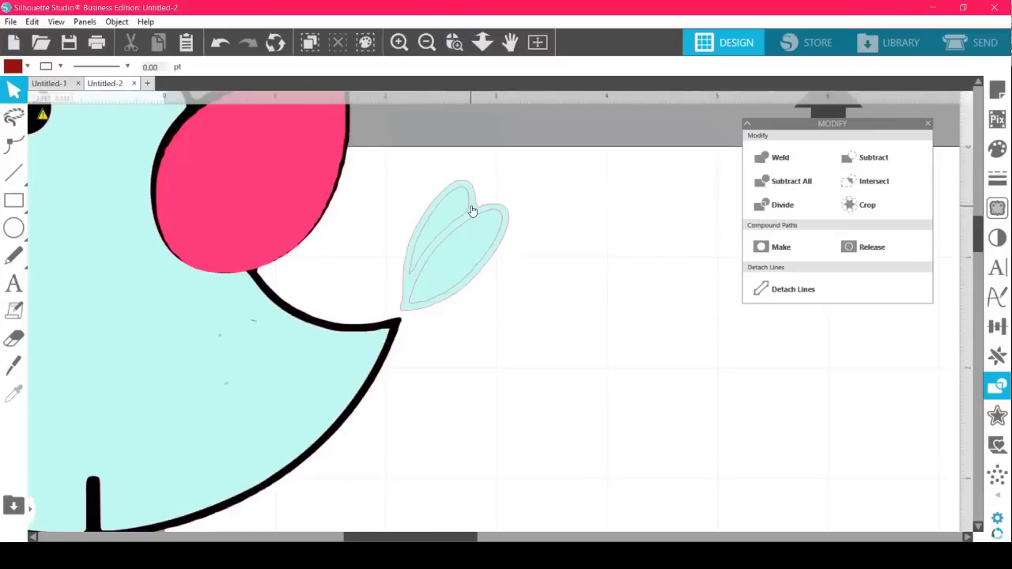
left_click(472, 211)
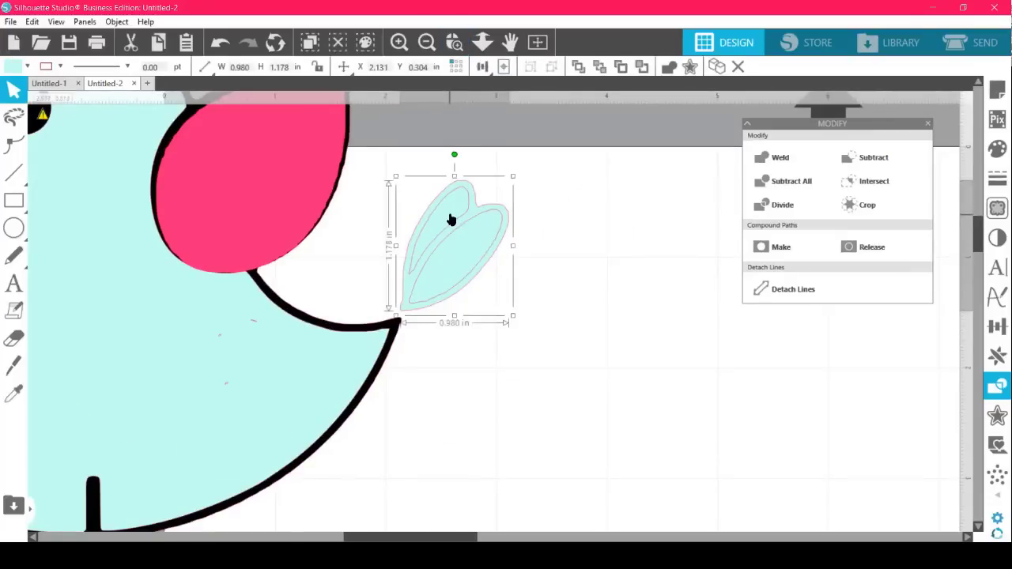
left_click(451, 216, "shift")
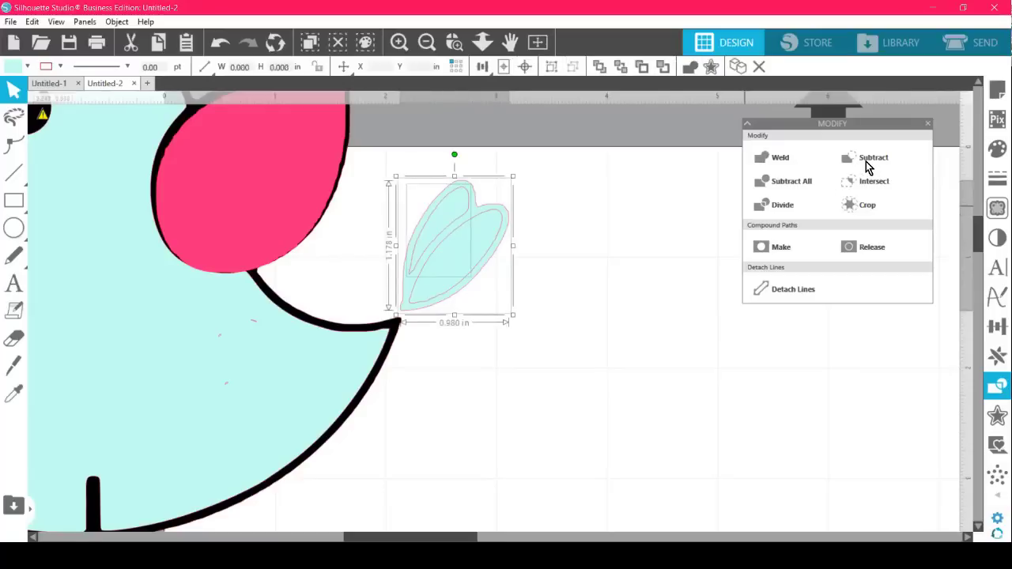
left_click(867, 166)
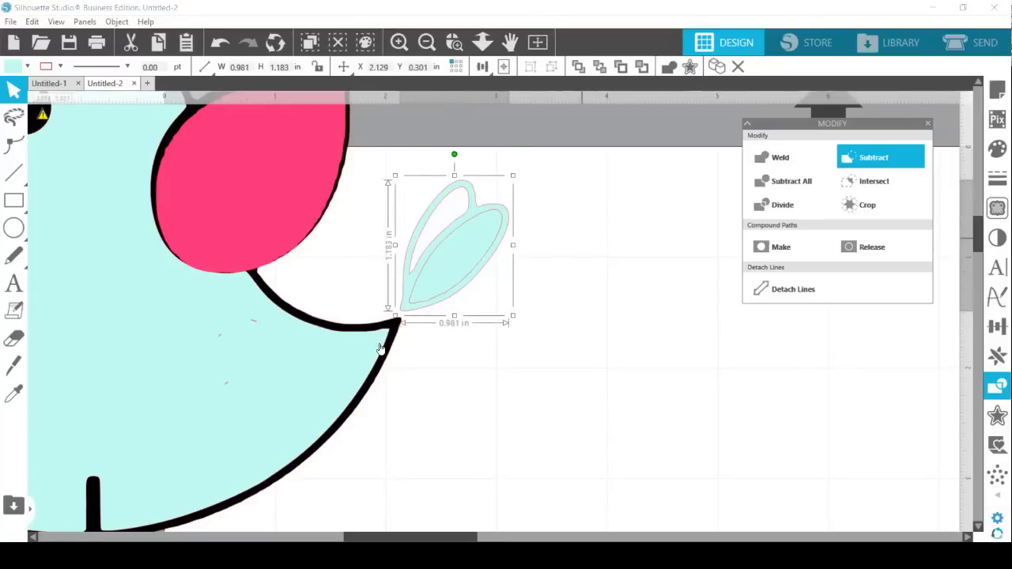
left_click(219, 43)
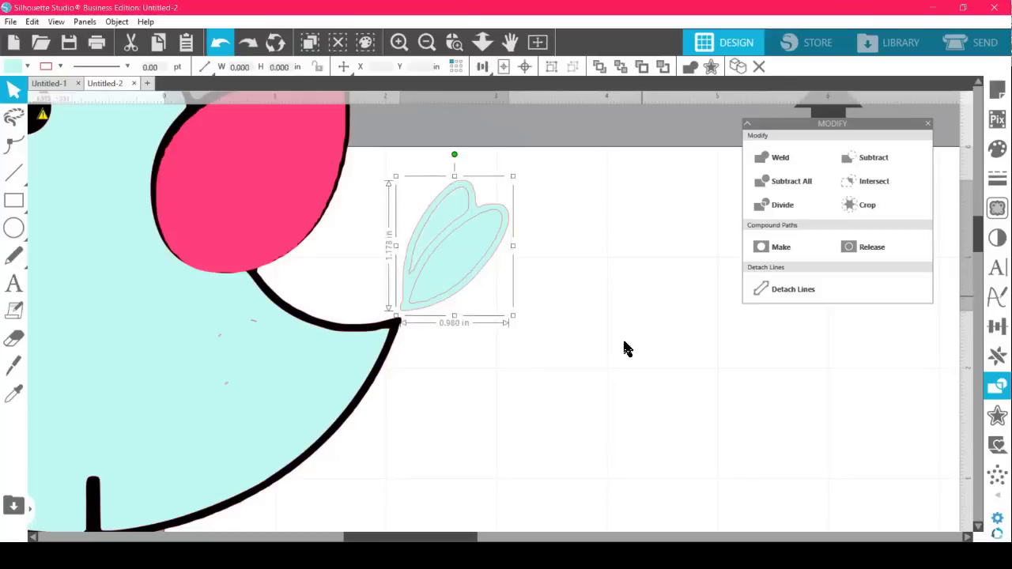
left_click(631, 366)
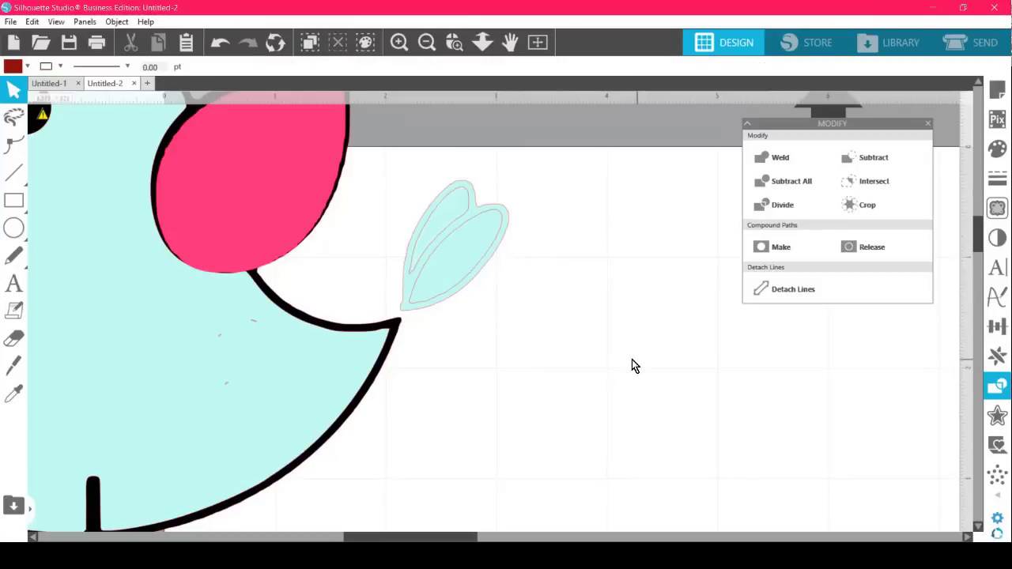
Fill the tail's outer shape with black, leaving the two inner feathers light aqua.
left_click(467, 195)
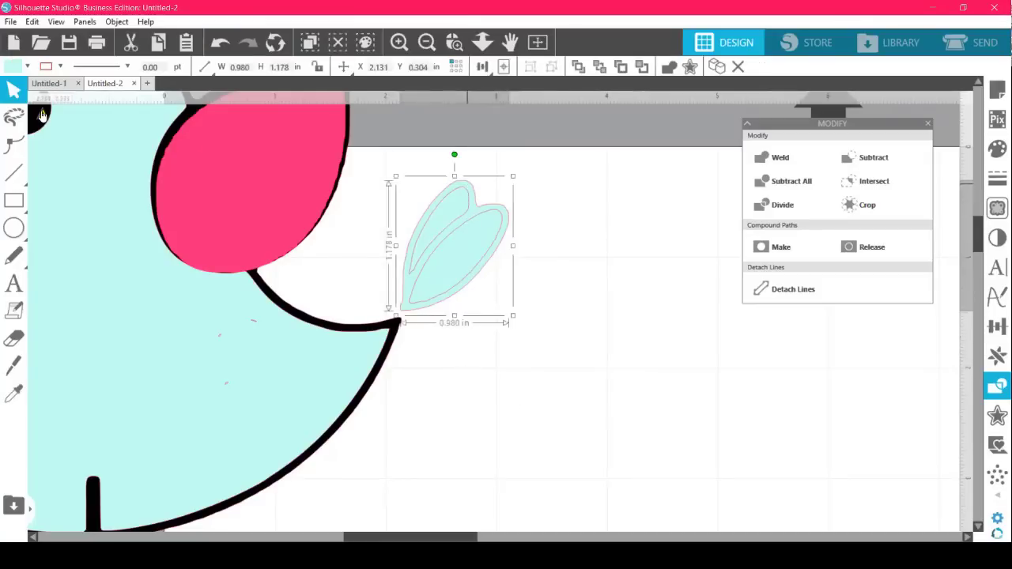
left_click(13, 68)
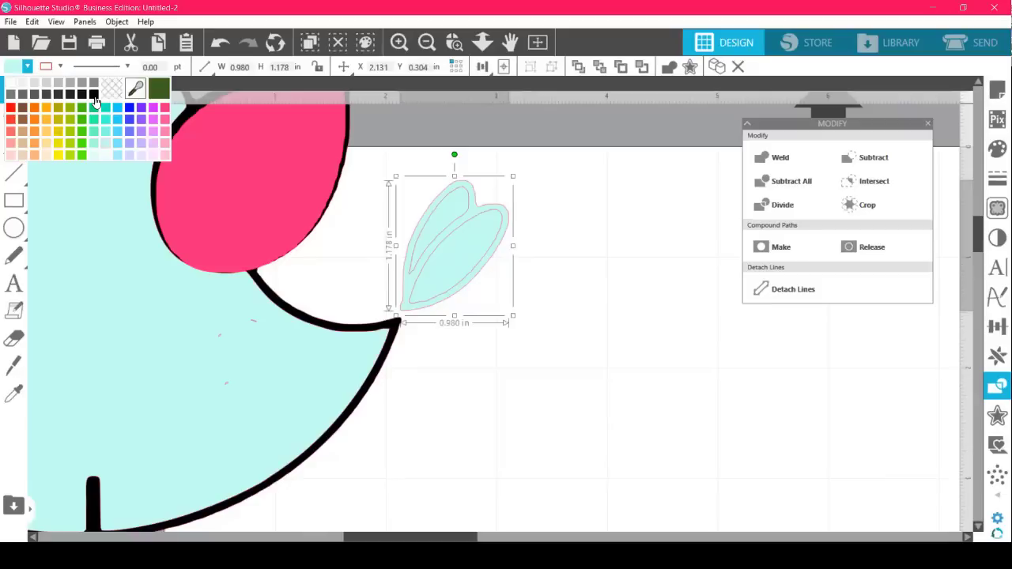
left_click(95, 101)
left_click(566, 316)
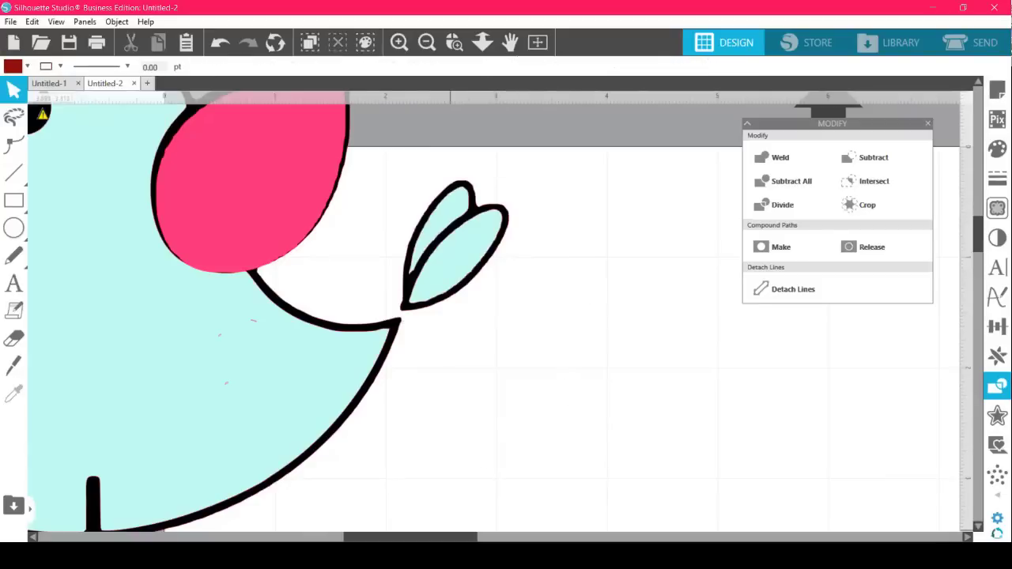
Fill the small round highlights in both of the bird's eyes with white.
left_click_drag(419, 536, 334, 537)
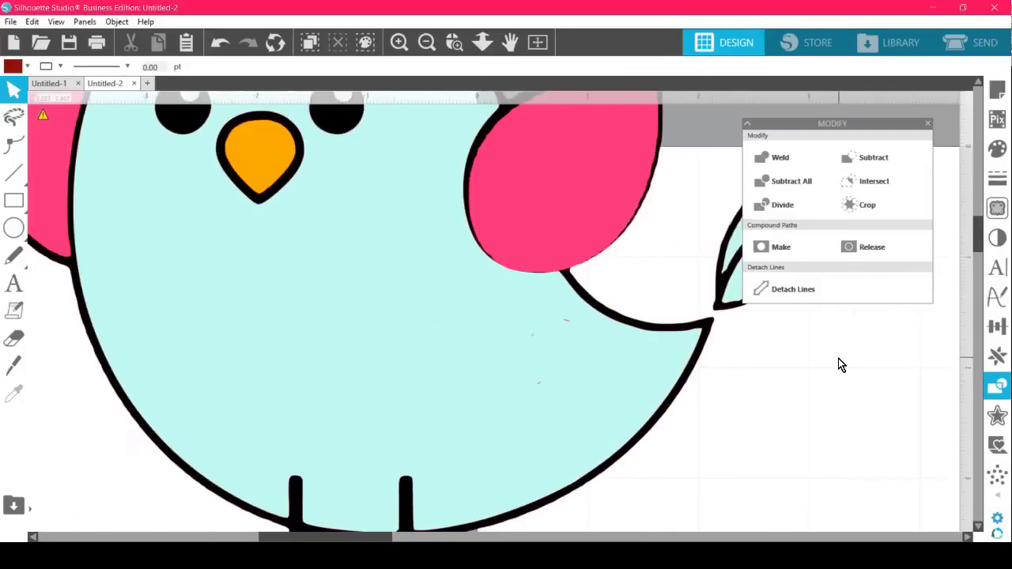
scroll(838, 358, "up", 2)
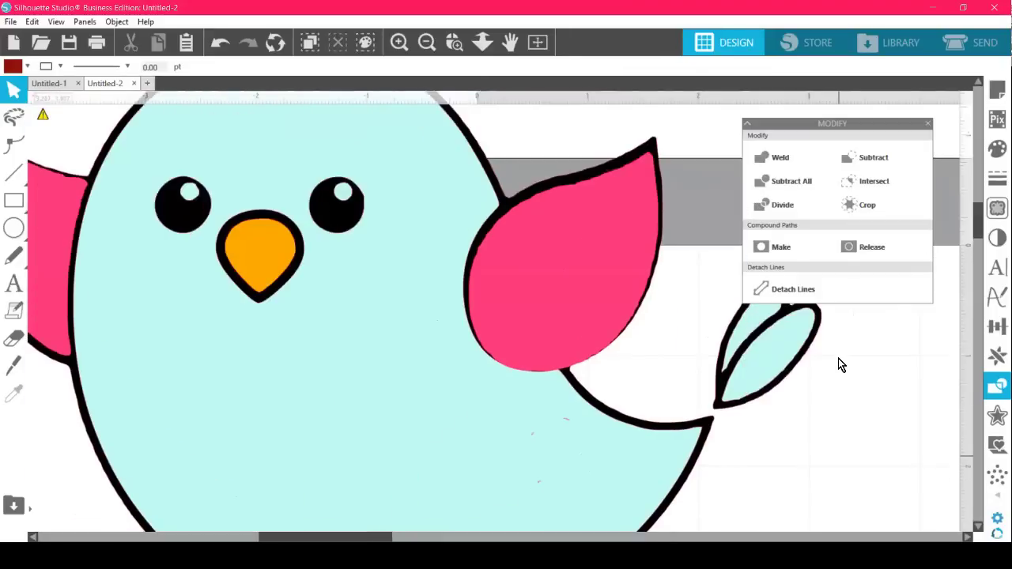
left_click(346, 200)
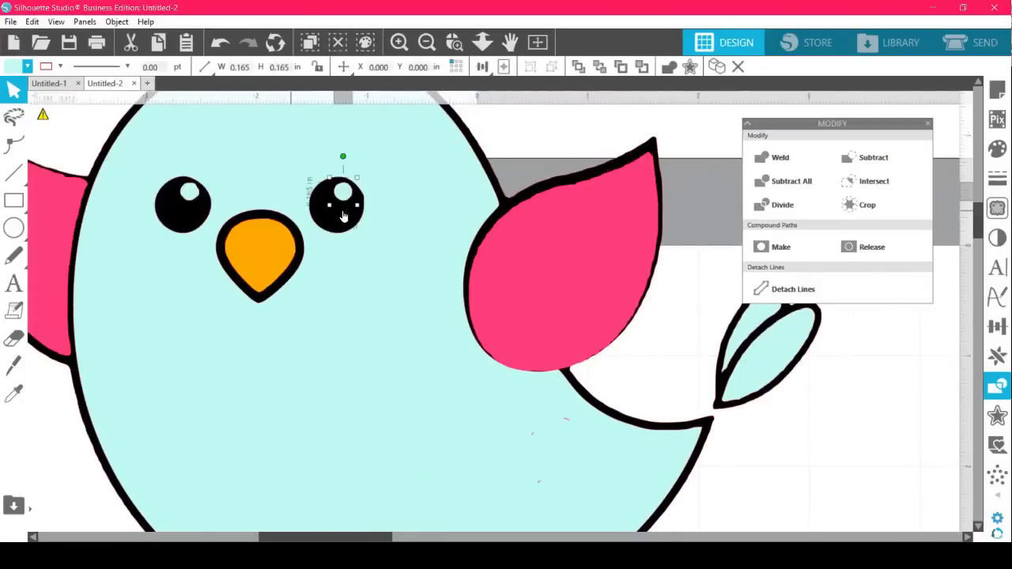
left_click(190, 193, "shift")
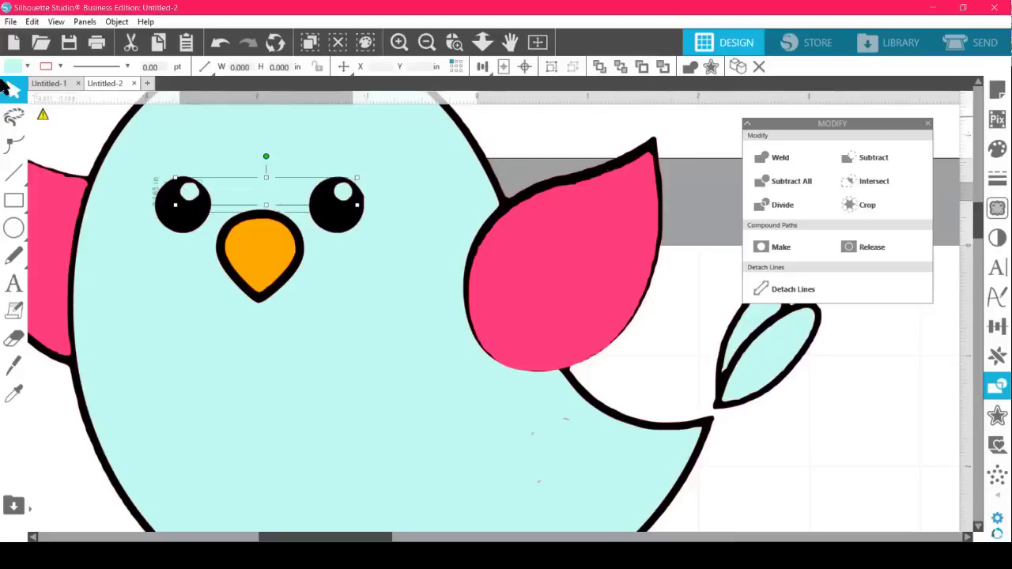
left_click(8, 67)
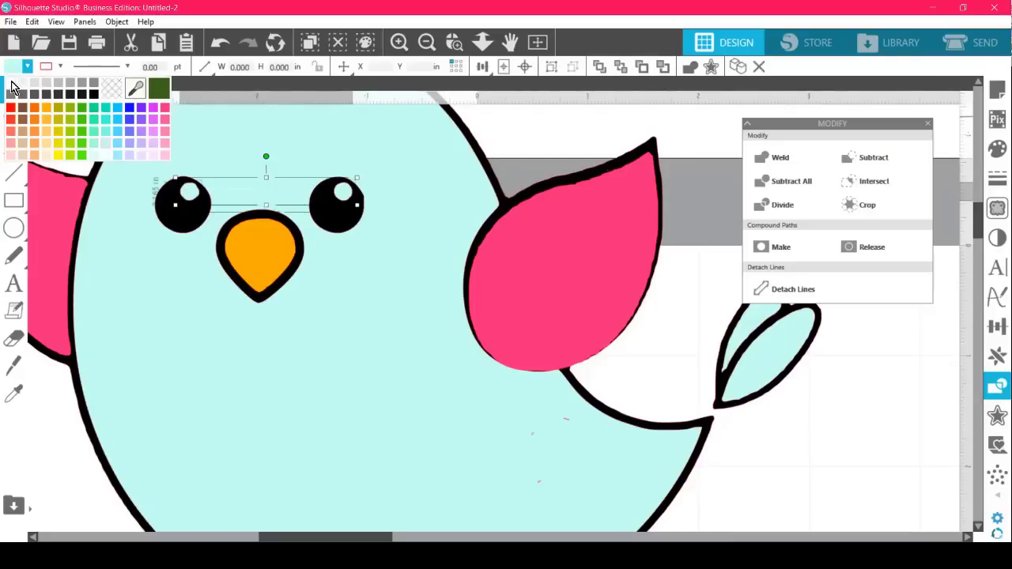
left_click(828, 457)
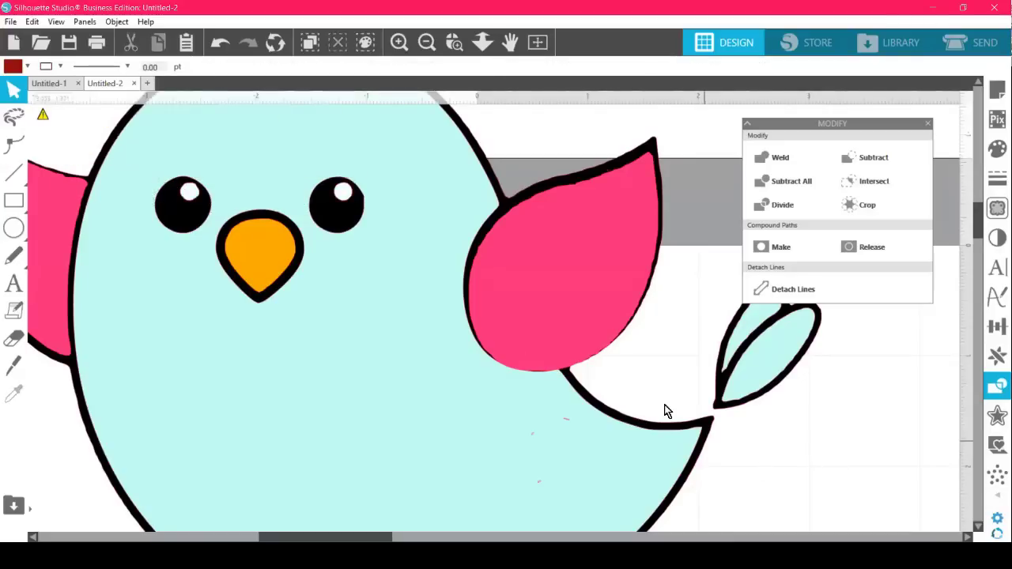
Fill the bird's body with medium purple and the larger lower tail feather with a darker violet.
left_click(456, 459)
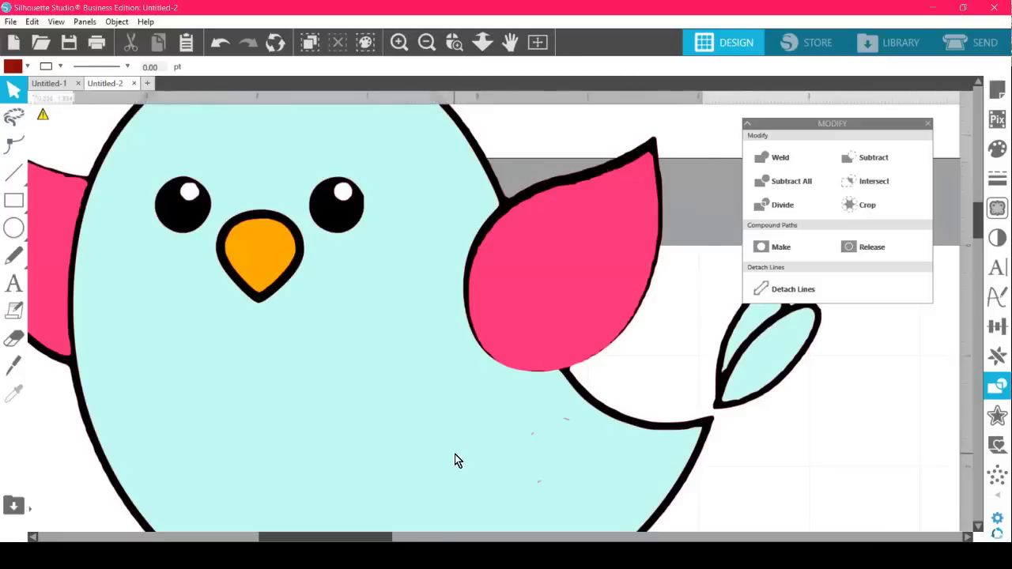
left_click(6, 68)
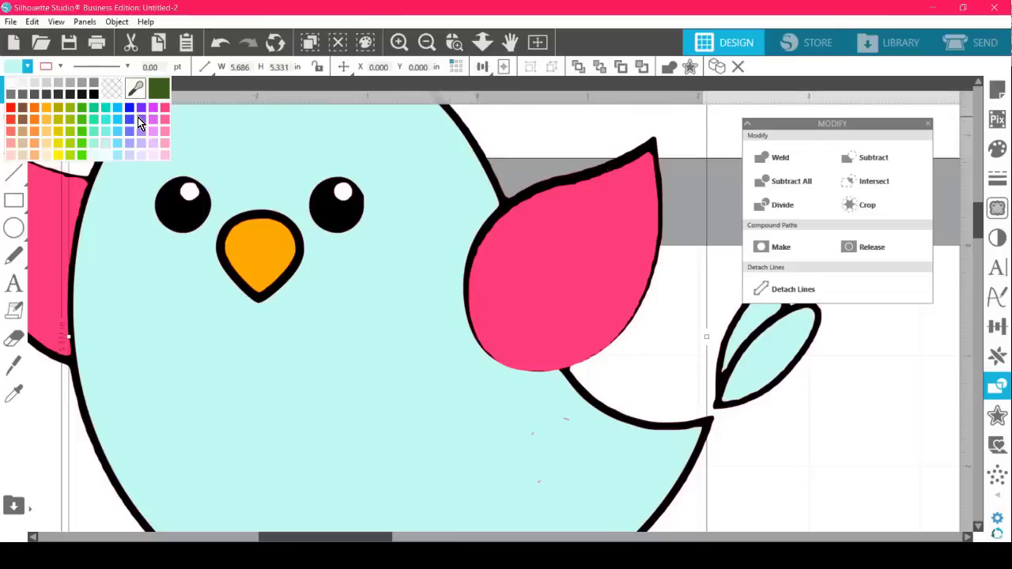
left_click(772, 378)
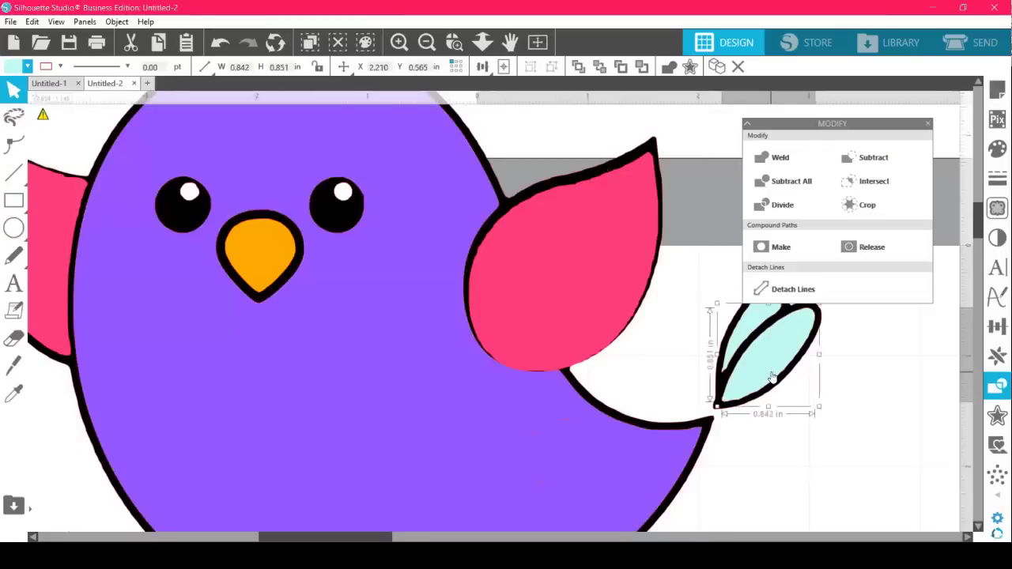
left_click(13, 68)
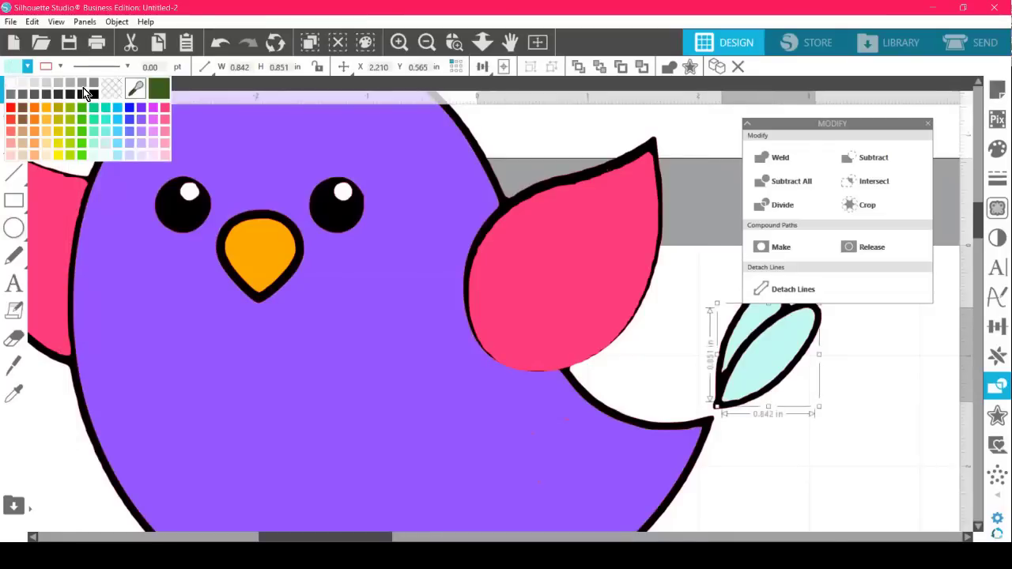
left_click(143, 113)
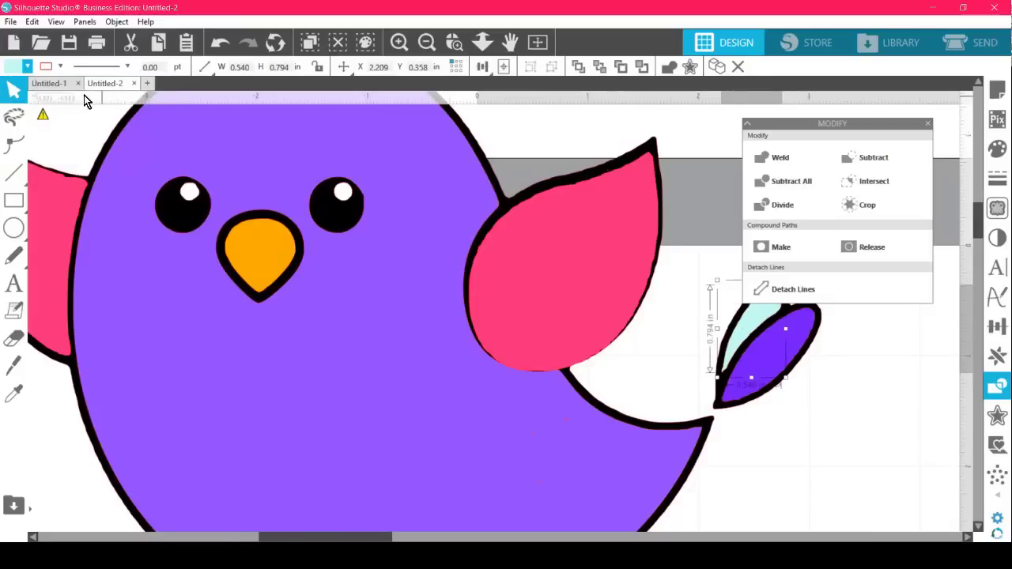
Fill the smaller upper tail feather with magenta and nudge the right pink wing slightly up inside its black outline.
left_click(11, 67)
left_click(11, 68)
left_click(12, 68)
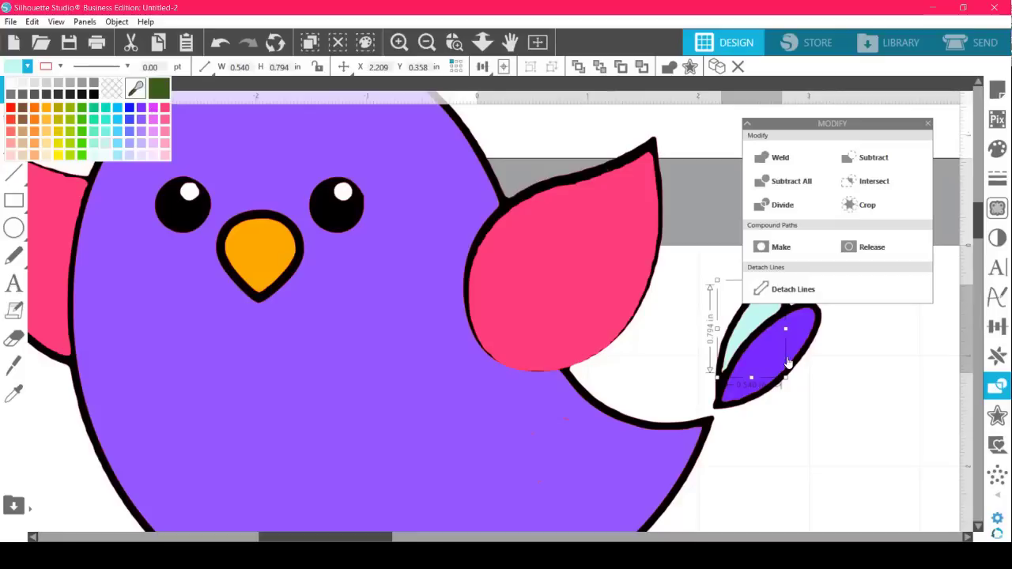
left_click(601, 316)
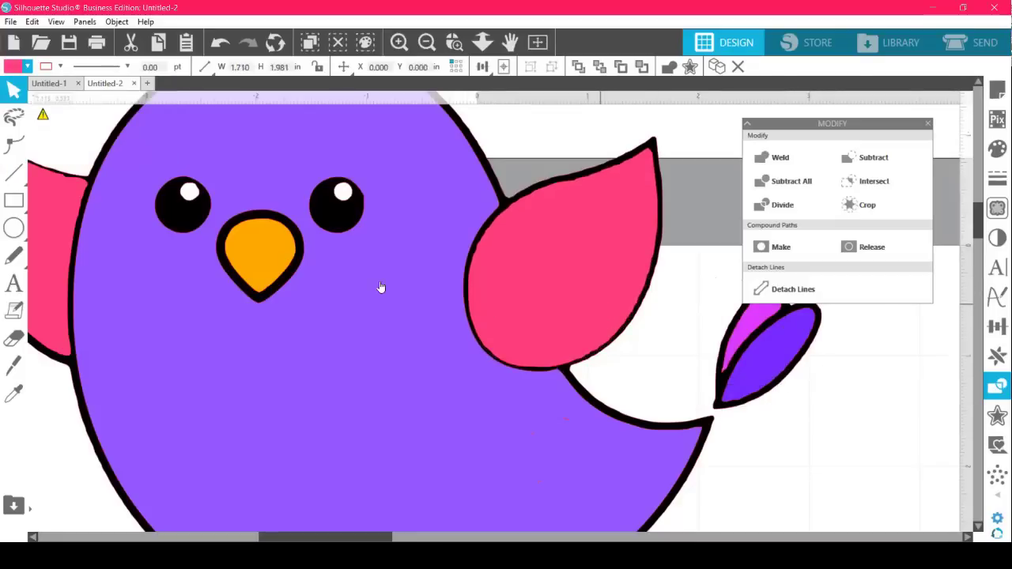
left_click(479, 123)
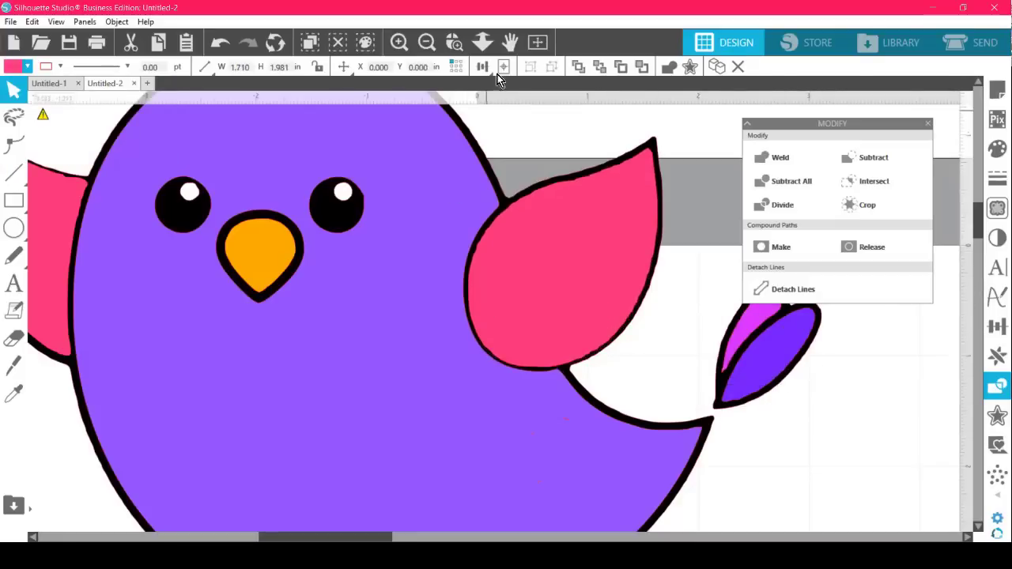
Pull the purple body, both pink wings and the two tail feathers away from the black silhouette beneath them.
left_click(390, 51)
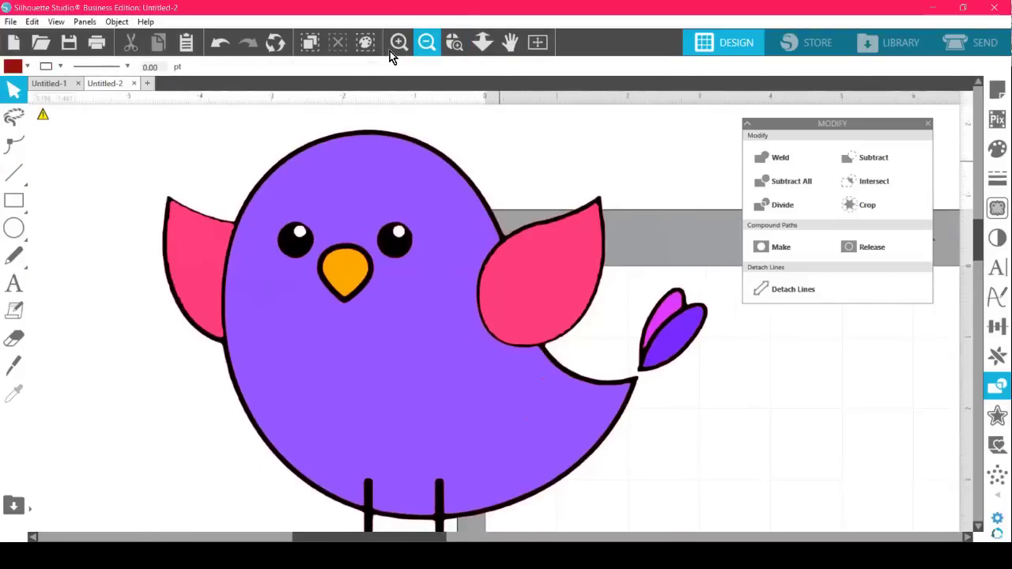
left_click(389, 50)
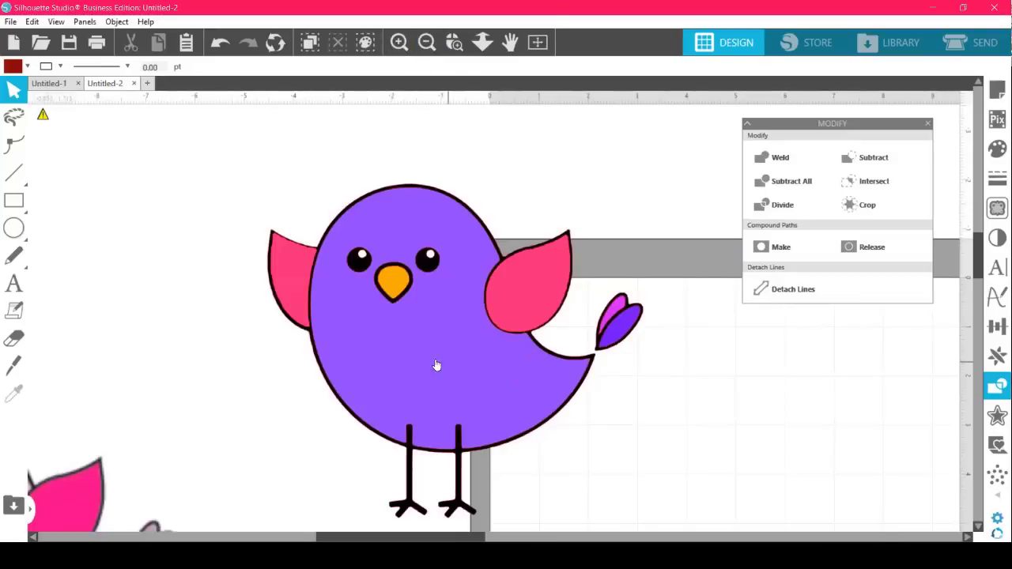
left_click_drag(474, 366, 195, 265)
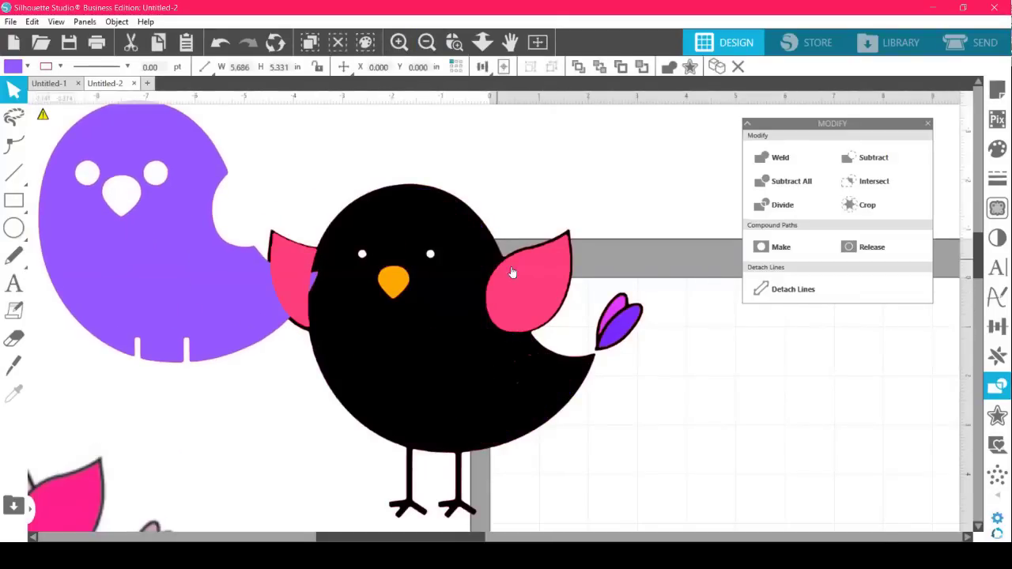
left_click_drag(526, 262, 628, 190)
left_click_drag(288, 258, 611, 132)
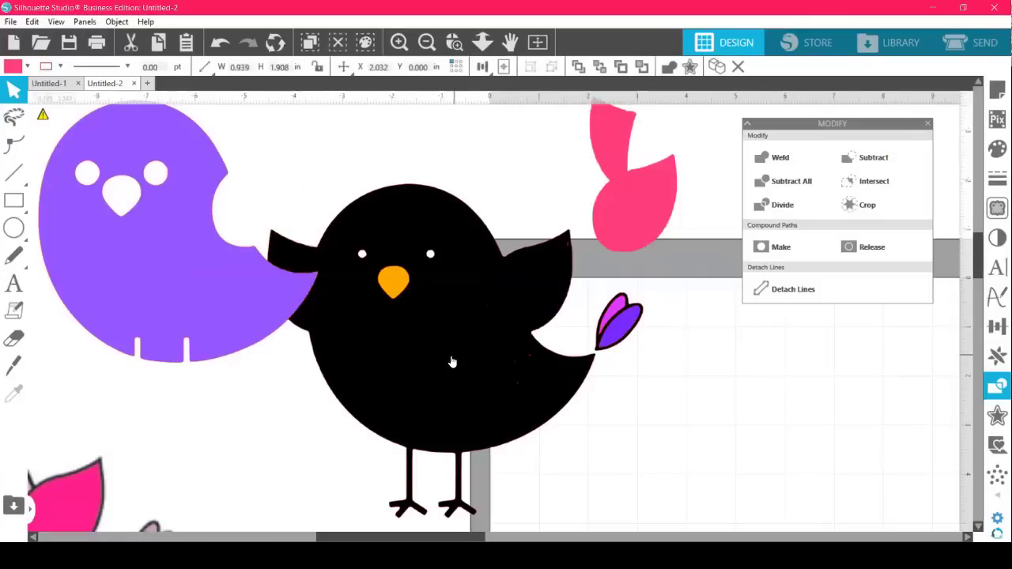
left_click_drag(620, 342, 696, 348)
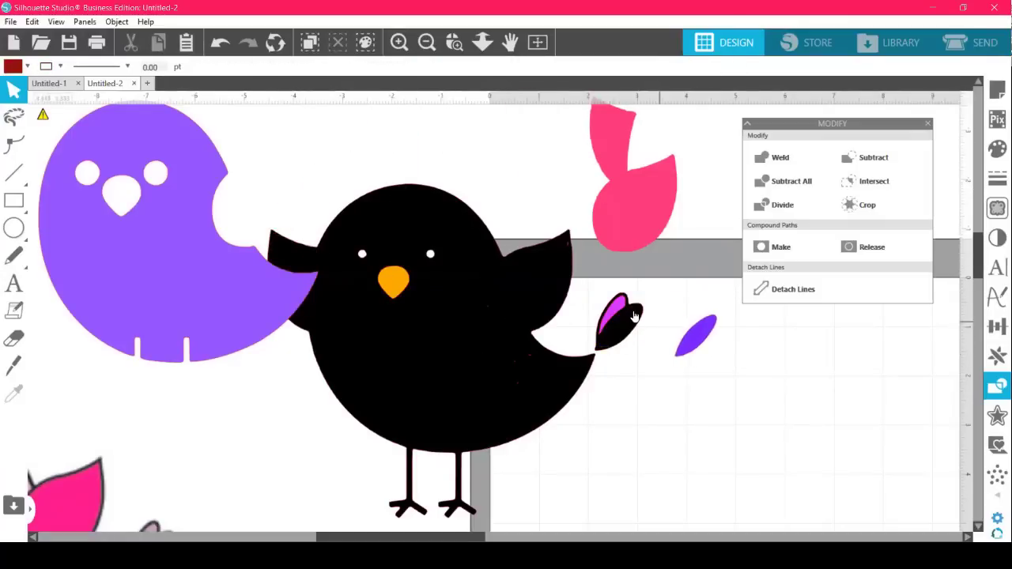
left_click_drag(623, 305, 719, 261)
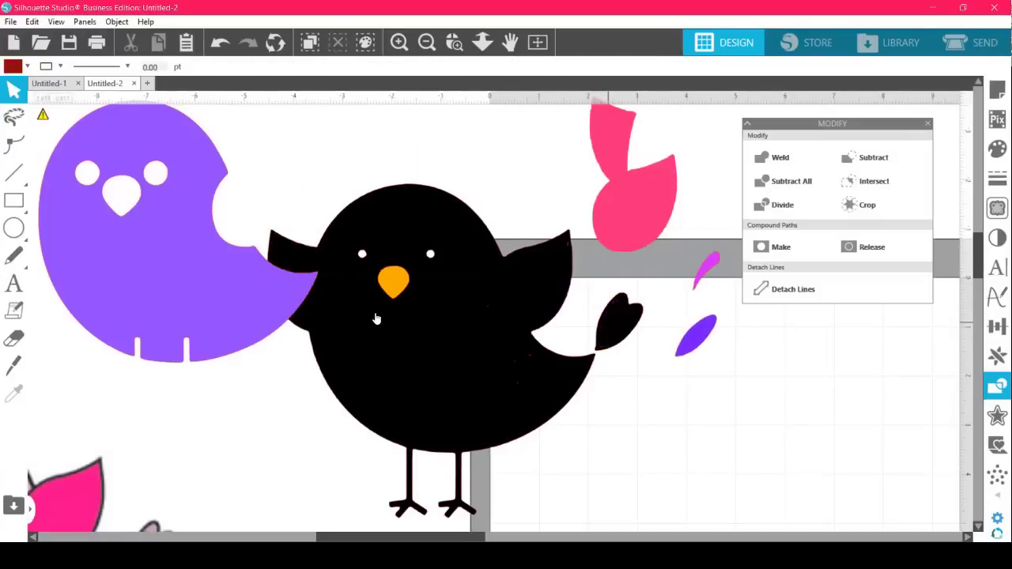
Move the orange beak and both eye highlights above the bird, and place the pink wings on the black body.
left_click_drag(387, 286, 519, 142)
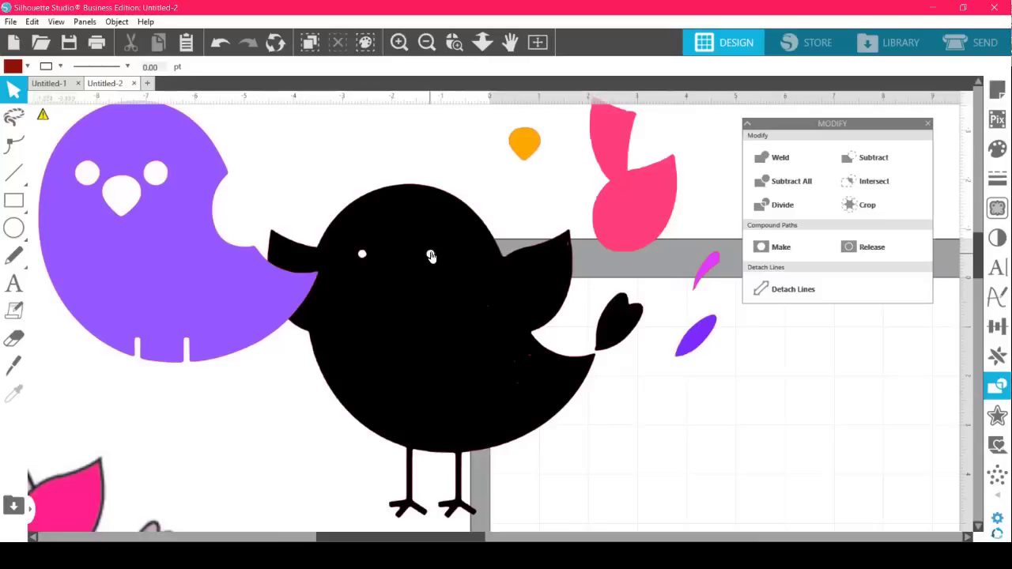
left_click_drag(431, 255, 470, 143)
left_click_drag(363, 255, 339, 158)
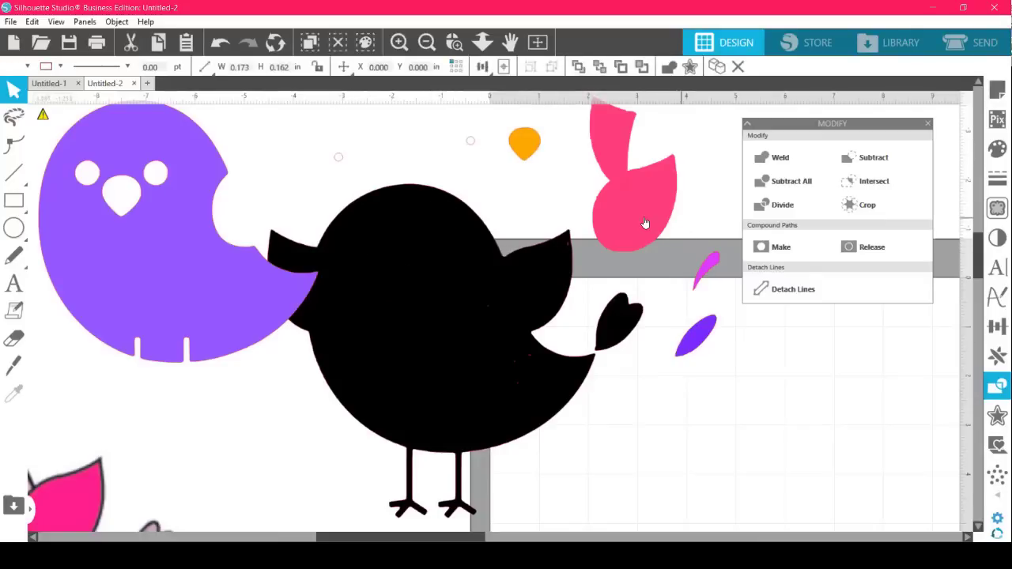
left_click_drag(621, 213, 461, 332)
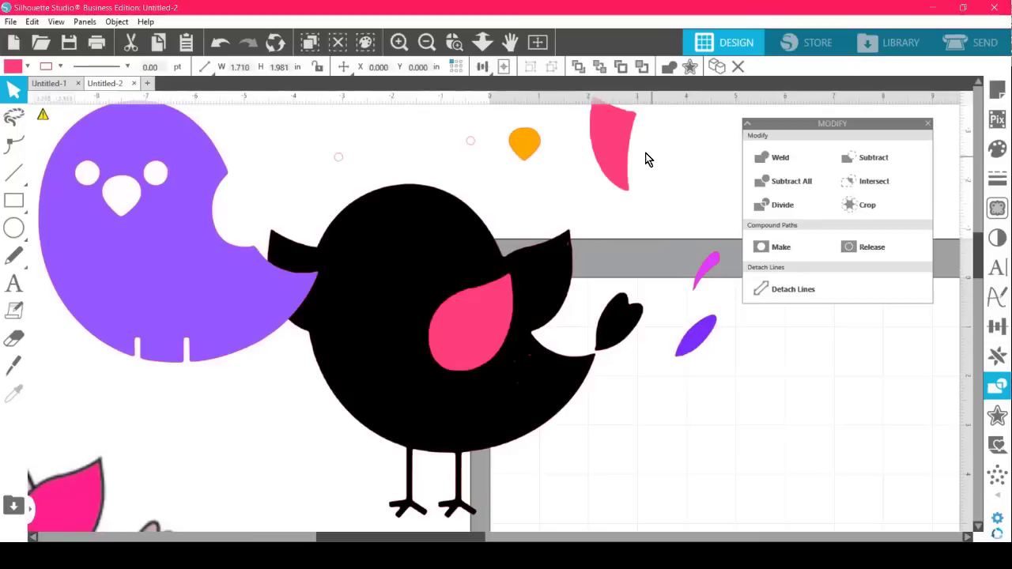
left_click_drag(628, 154, 354, 302)
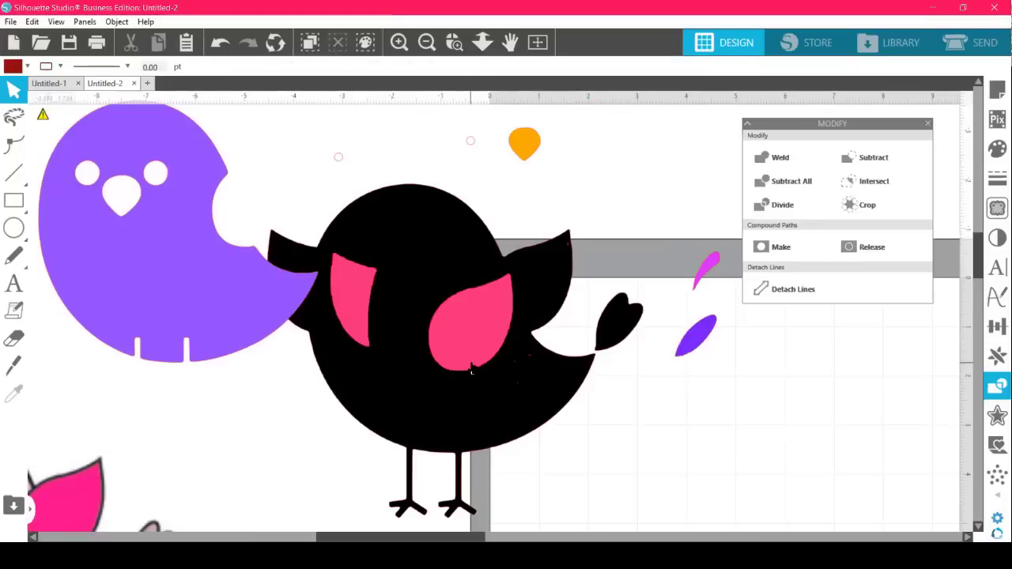
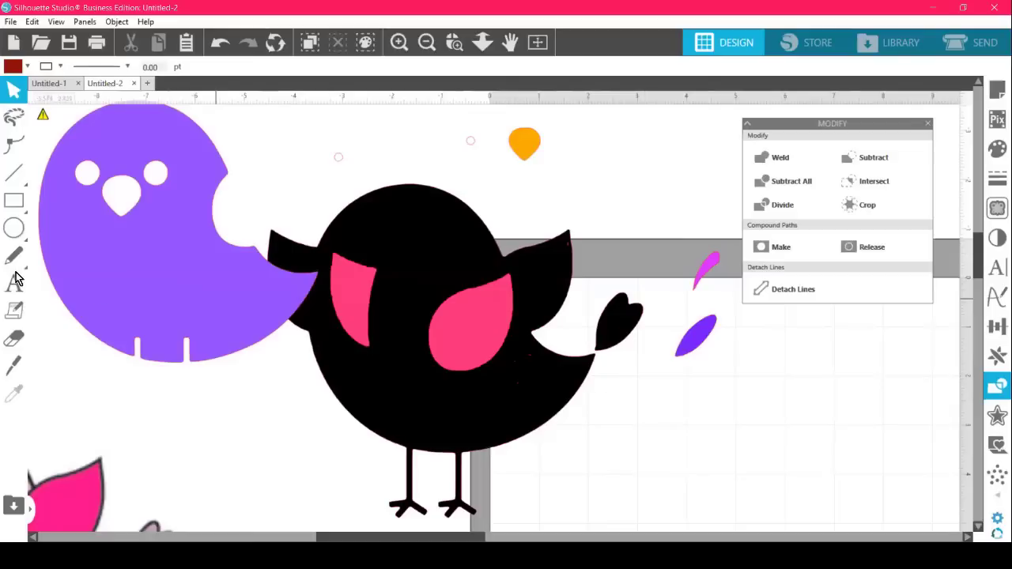
Undo all the piece moves so the coloured shapes sit back on the black silhouette, keeping the whole bird in view.
left_click(221, 44)
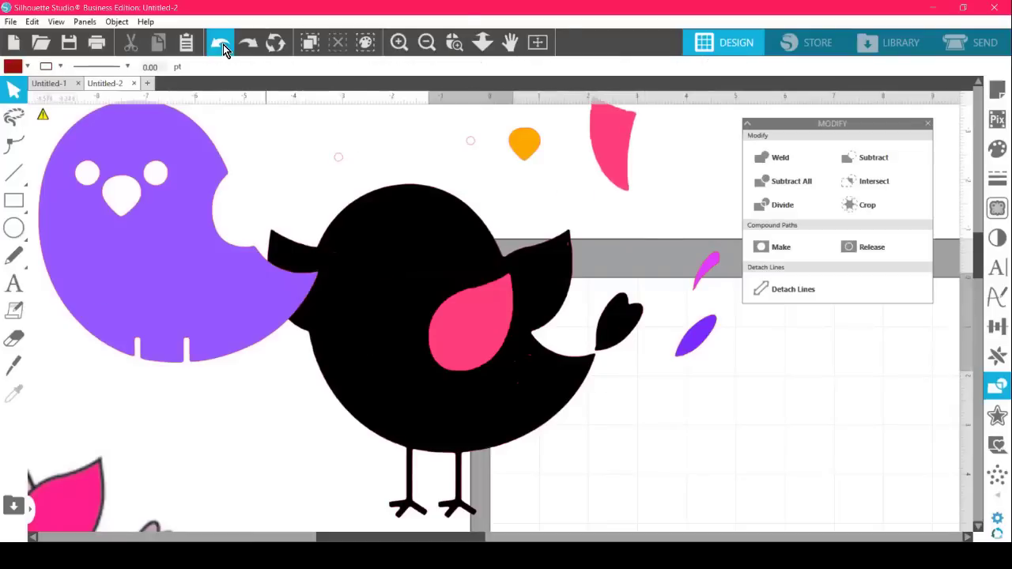
left_click(221, 44)
left_click(222, 46)
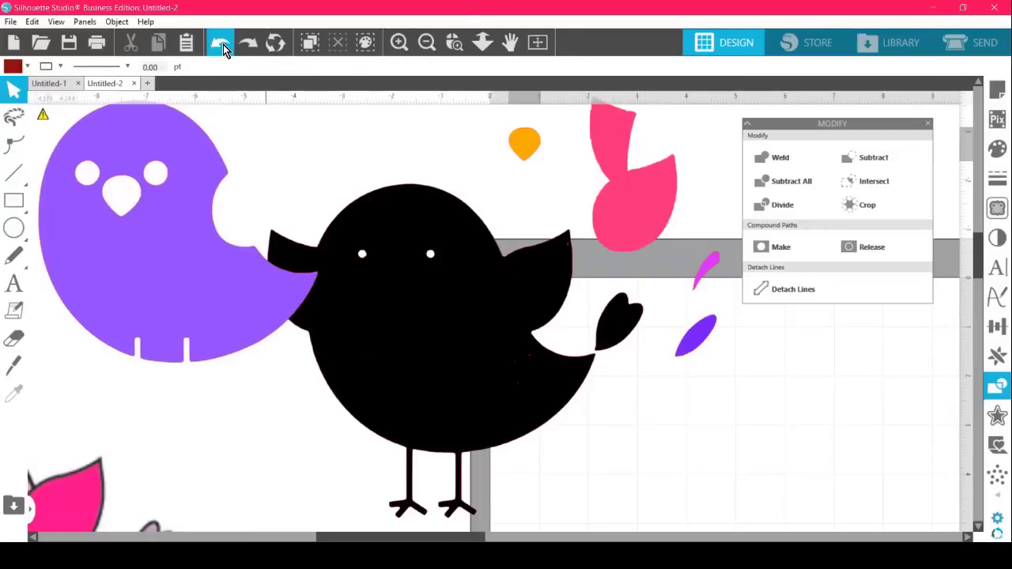
left_click(222, 46)
left_click(222, 46)
left_click(222, 46)
left_click(222, 46)
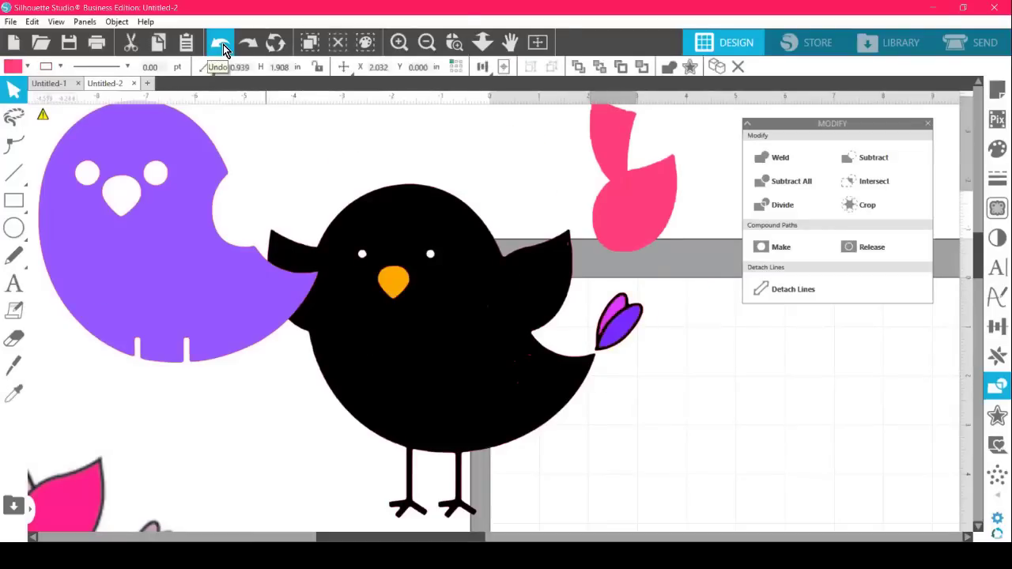
left_click(222, 45)
left_click(222, 46)
left_click(222, 46)
left_click(223, 44)
left_click(223, 45)
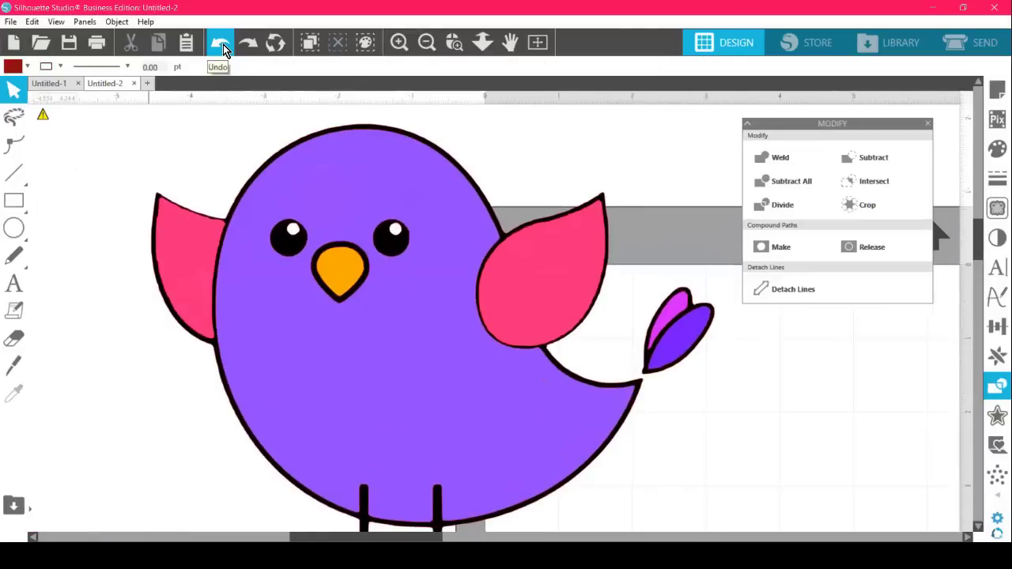
left_click(249, 44)
left_click(250, 44)
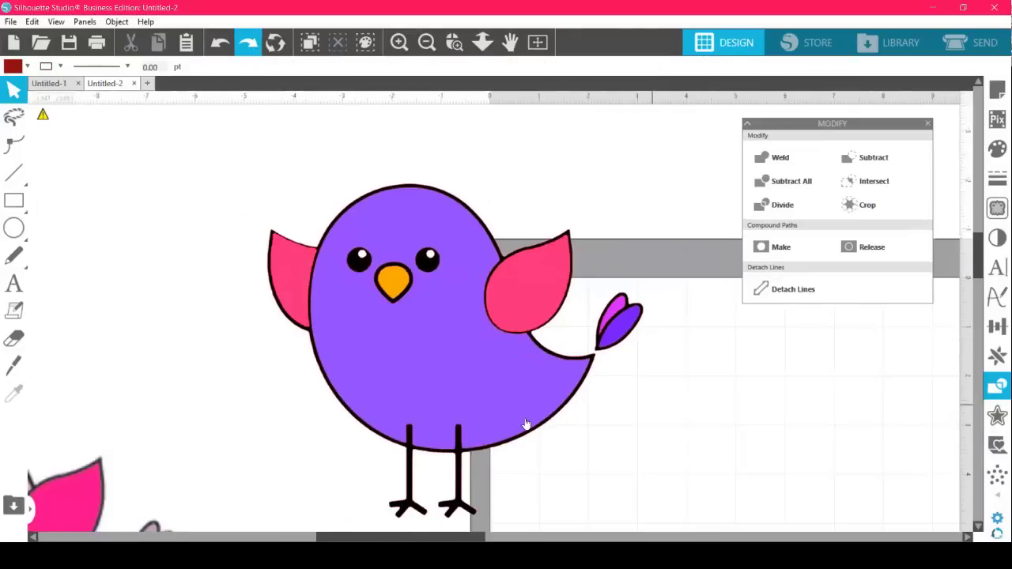
Select pieces by fill colour, picking RGB (114,20,255) for the tail feather and the pink RGB (255,36,123) for the wing.
left_click(457, 335)
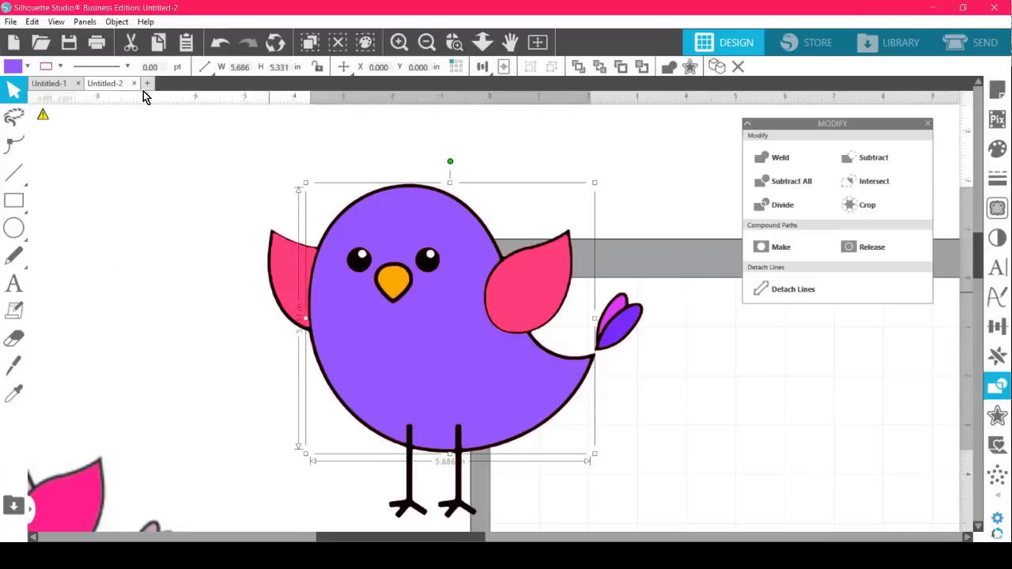
left_click(37, 25)
mouse_move(64, 29)
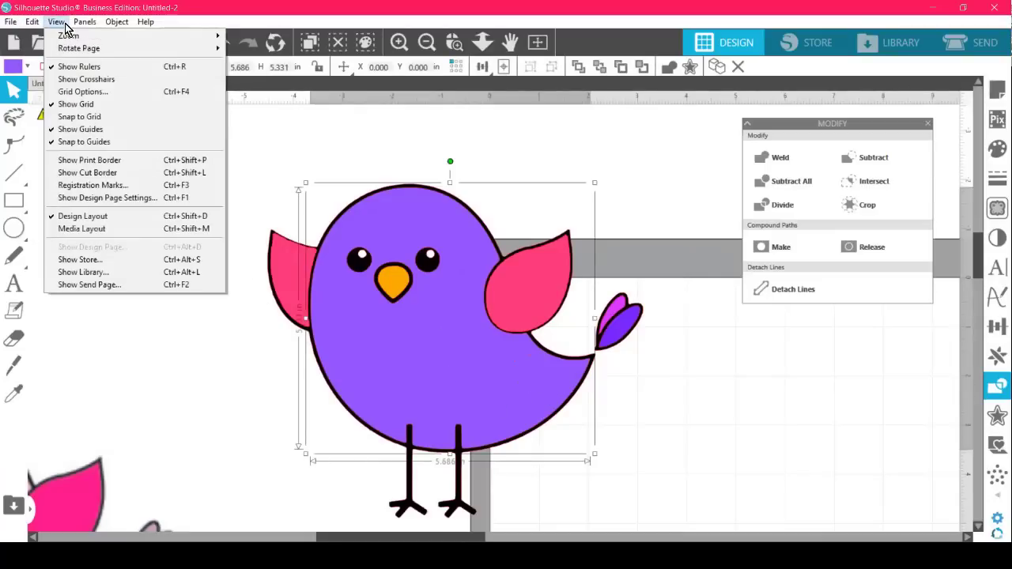
mouse_move(31, 22)
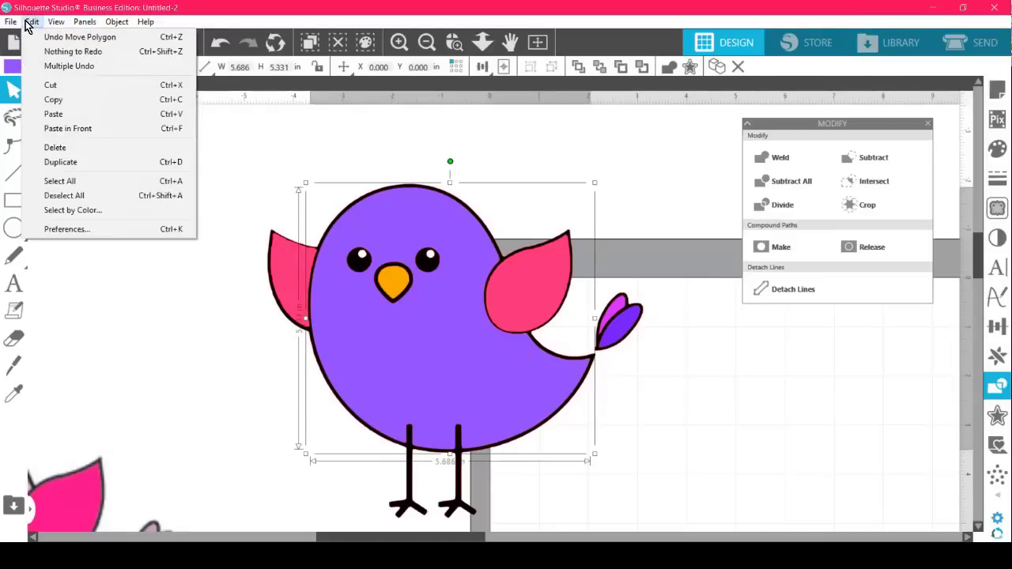
left_click(77, 213)
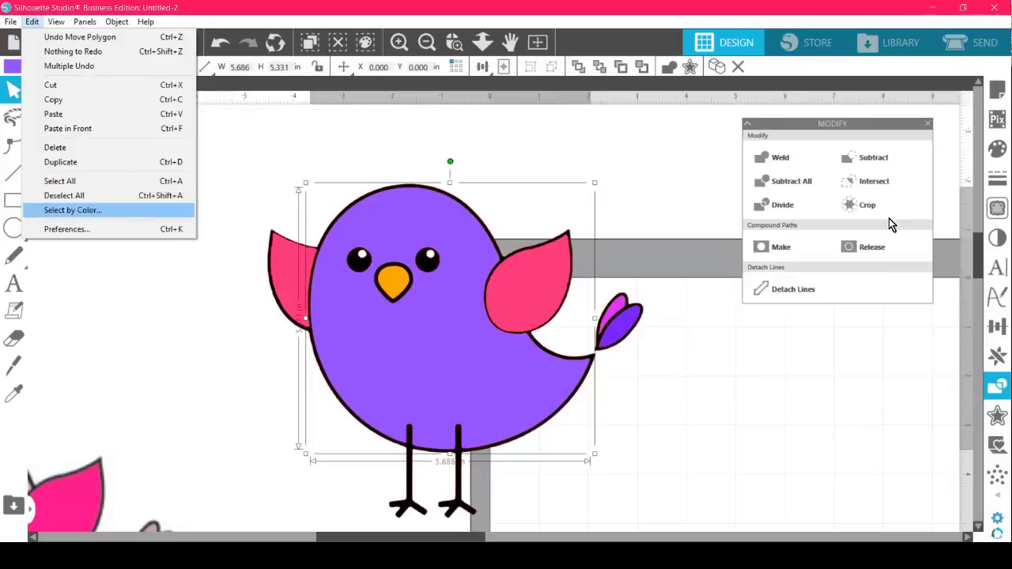
left_click(895, 145)
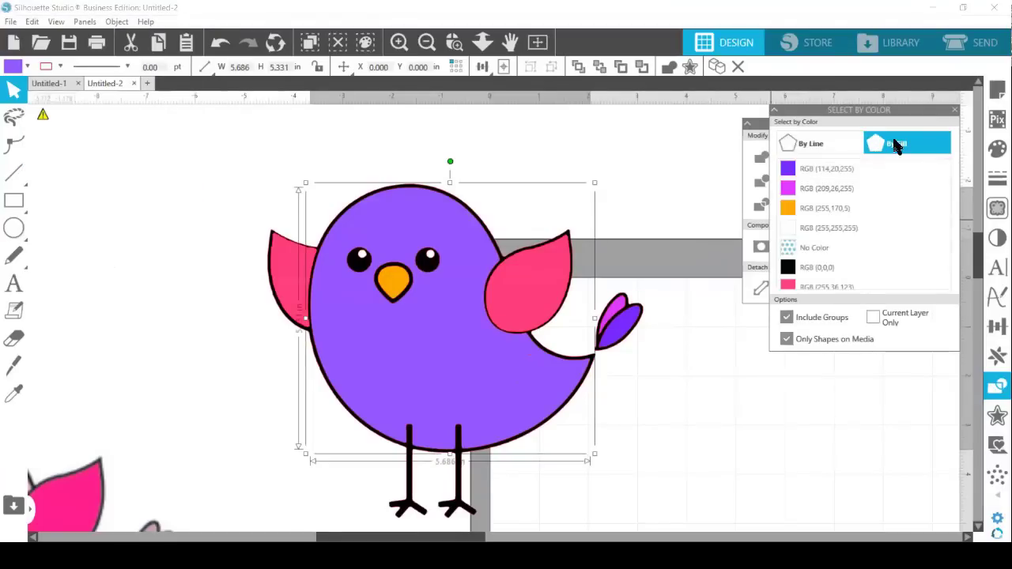
left_click(818, 176)
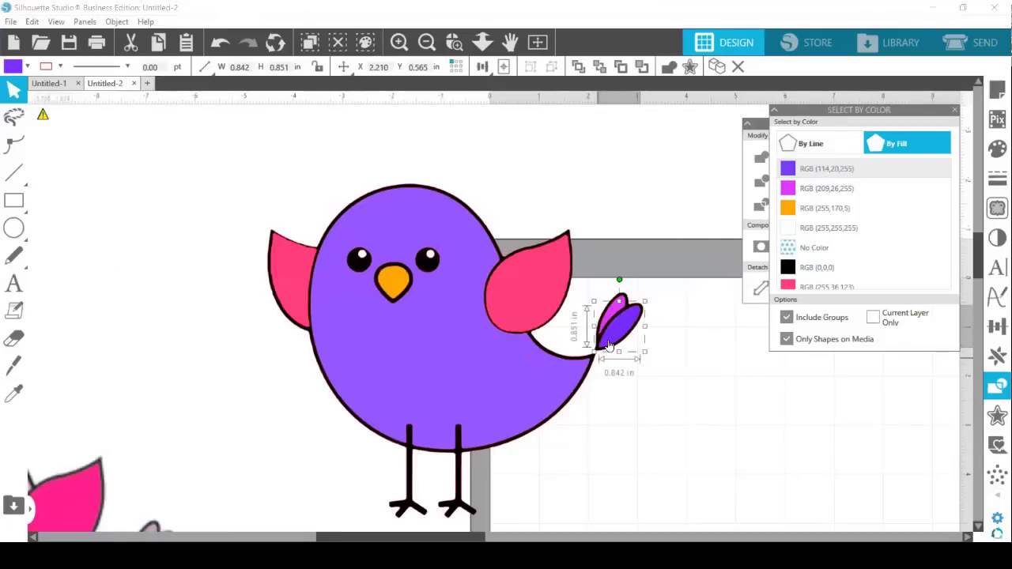
left_click(809, 286)
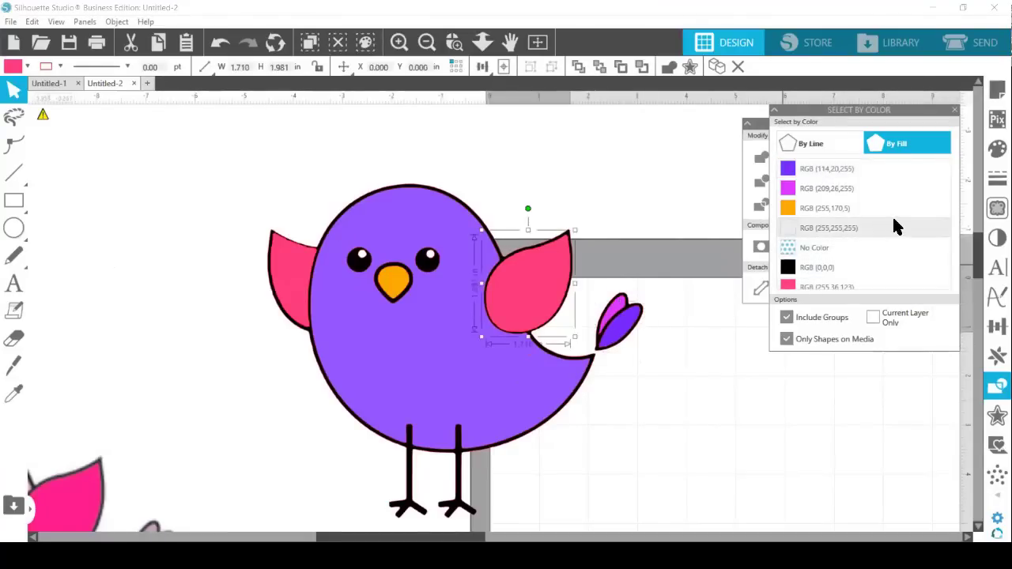
scroll(596, 329, "down", 1)
left_click(596, 329)
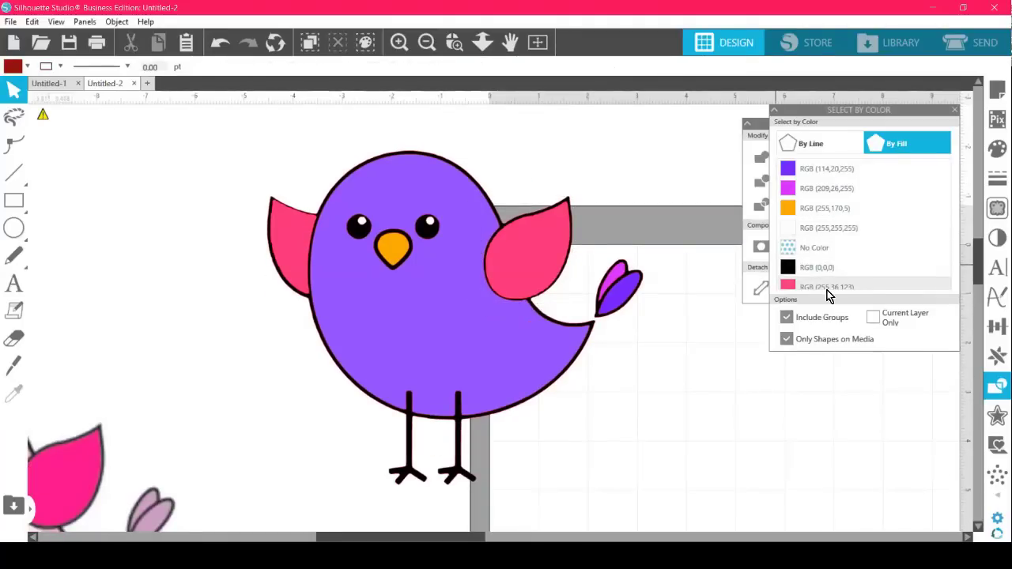
Combine the two pink wings into one compound path.
left_click(527, 255)
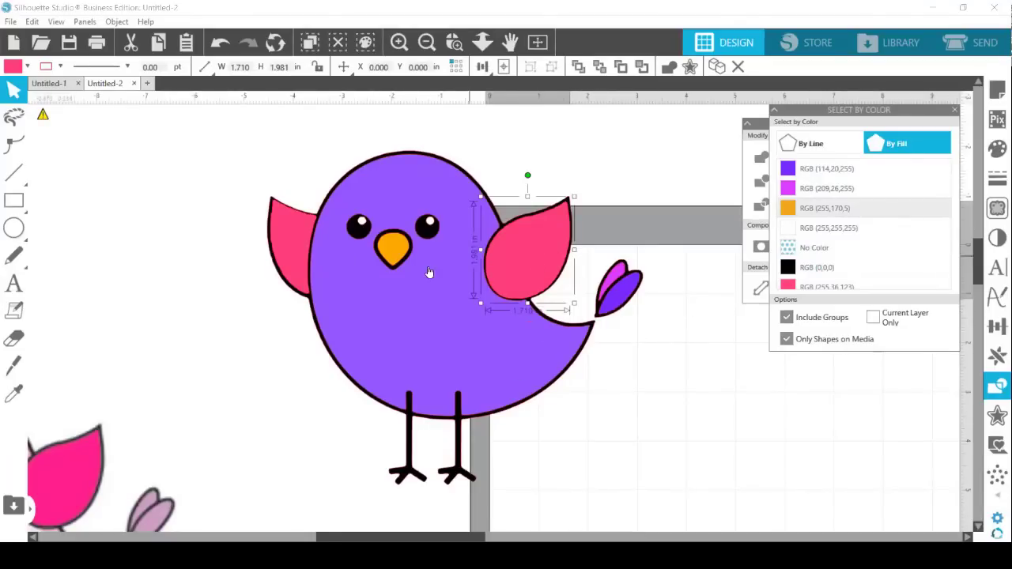
left_click(286, 259, "shift")
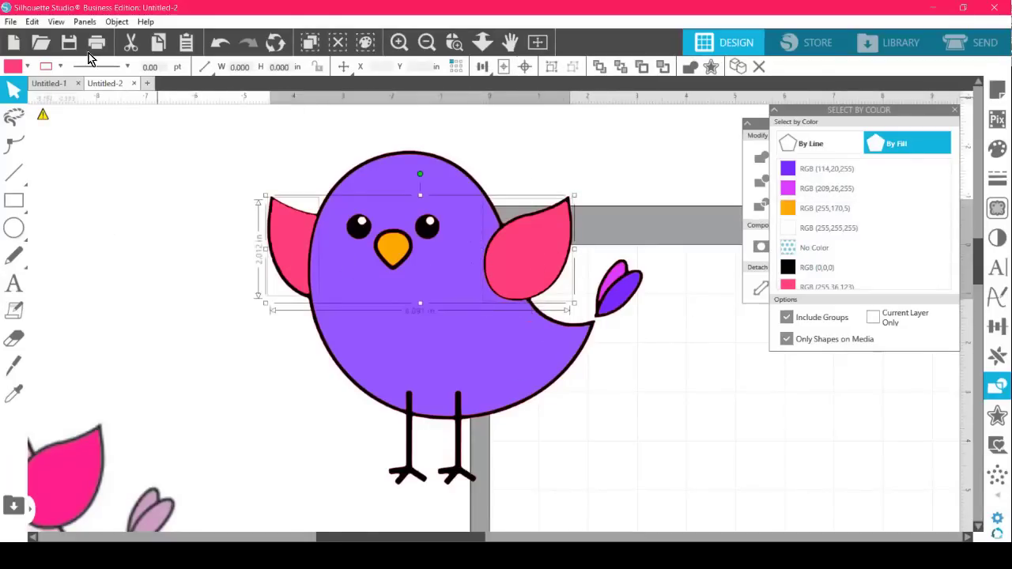
left_click(116, 22)
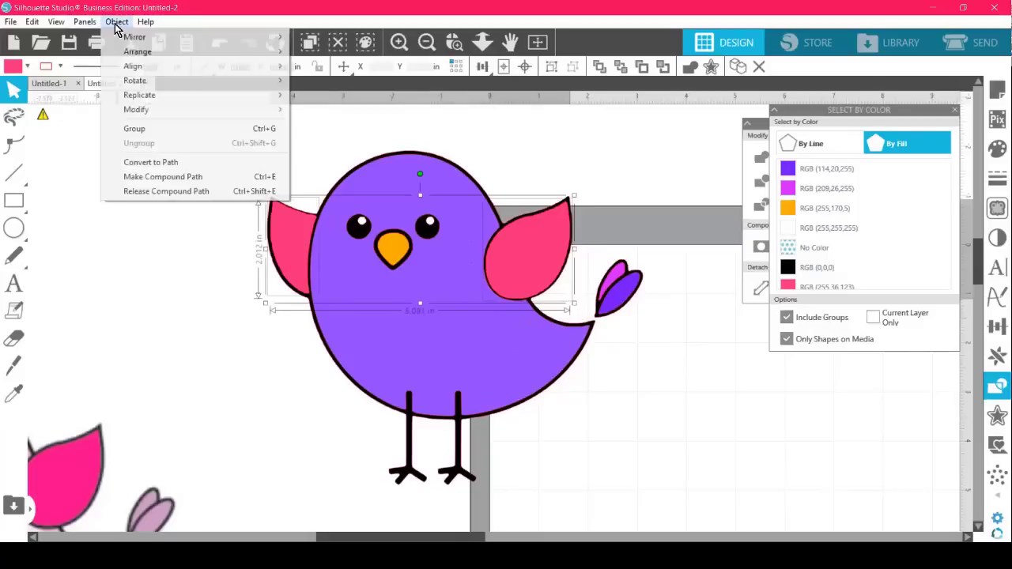
left_click(163, 177)
Move the joined pink wings off the black silhouette and back over their black outlines.
left_click_drag(493, 229, 346, 192)
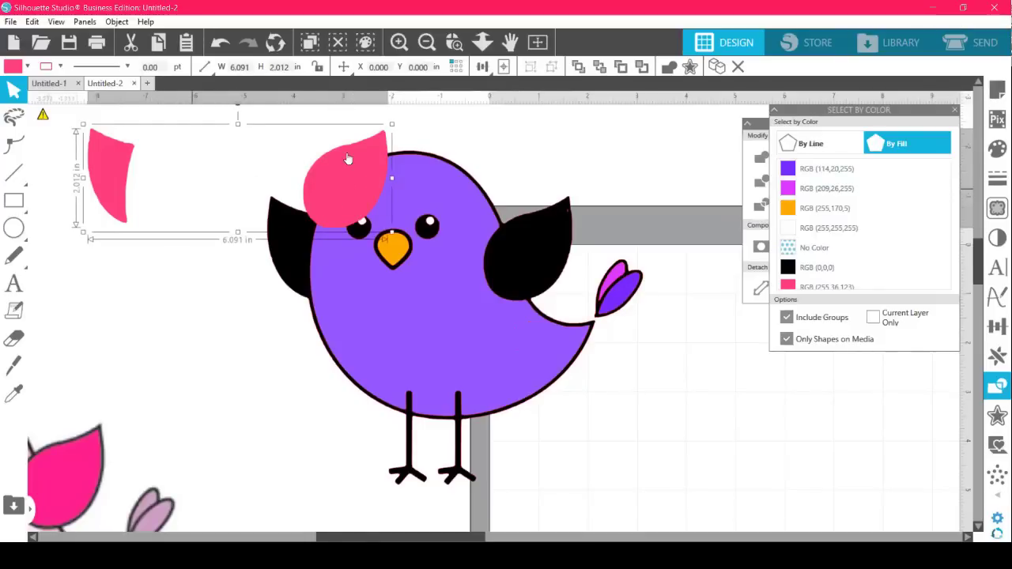
left_click_drag(369, 190, 463, 217)
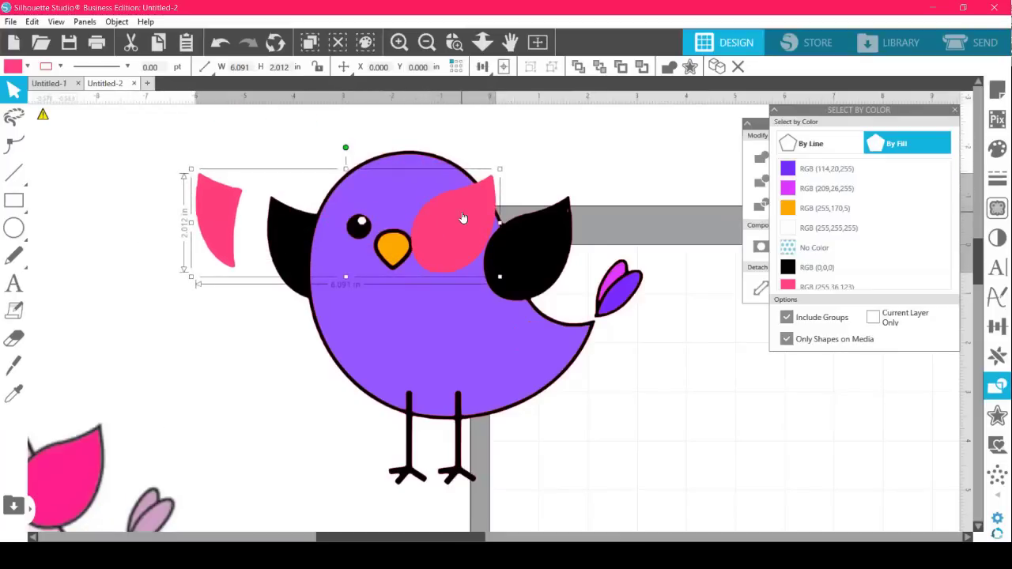
left_click_drag(460, 228, 535, 261)
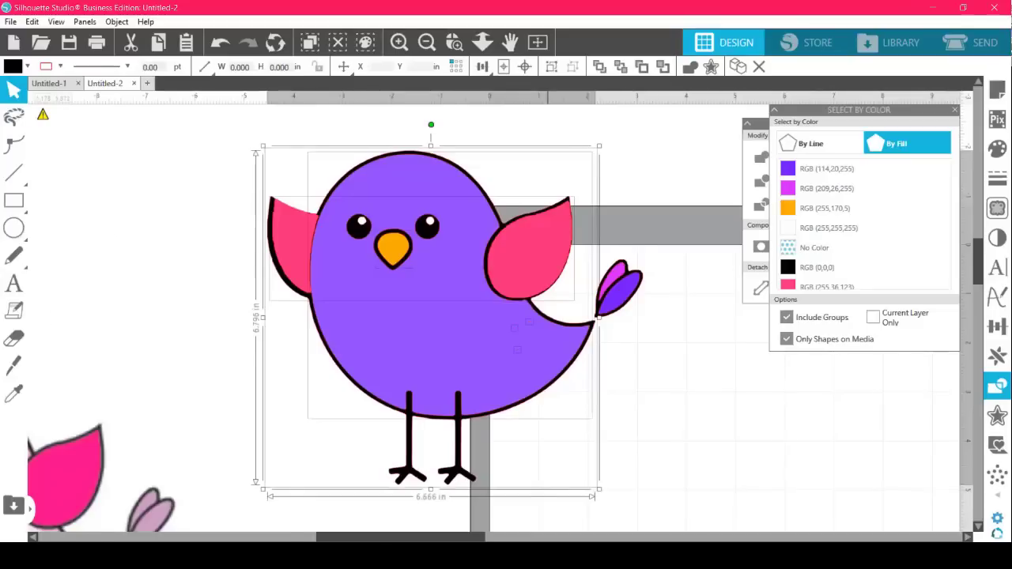
Move the bird onto the design page and pull the purple and magenta tail feathers off their black base, placing them beside the right wing.
scroll(342, 380, "right", 3)
left_click_drag(341, 379, 601, 468)
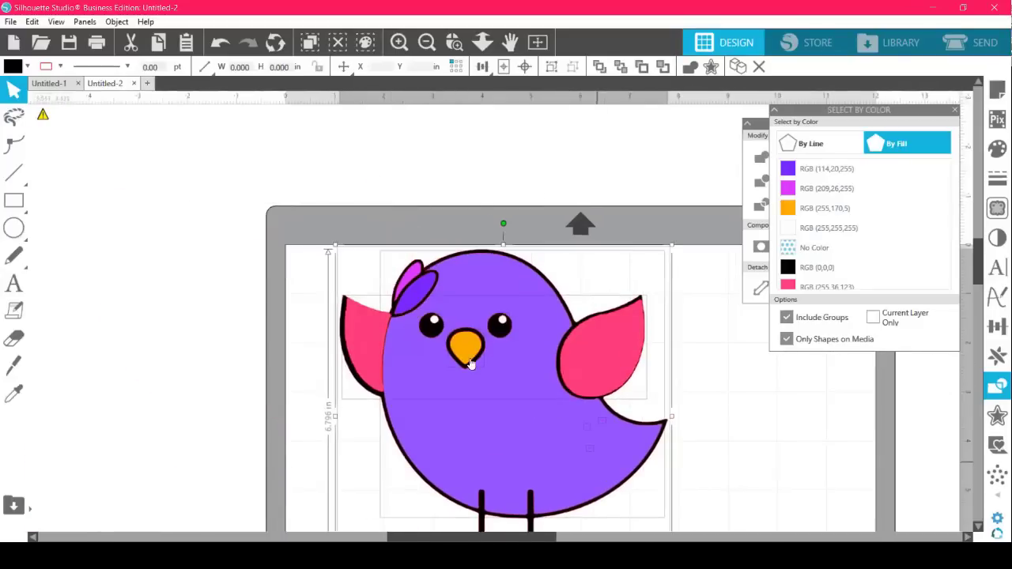
left_click_drag(421, 305, 663, 370)
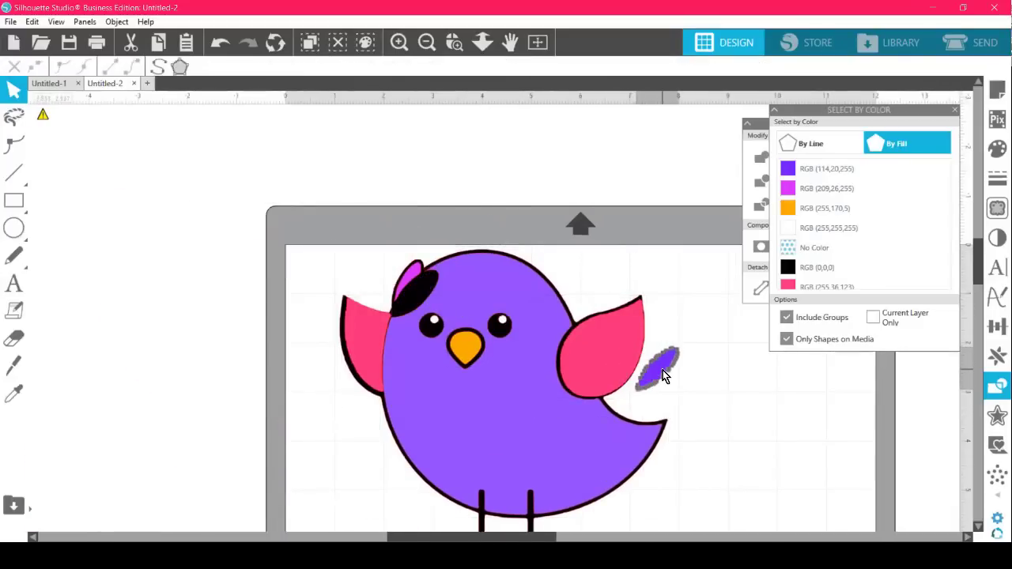
double_click(415, 274)
left_click_drag(512, 291, 715, 382)
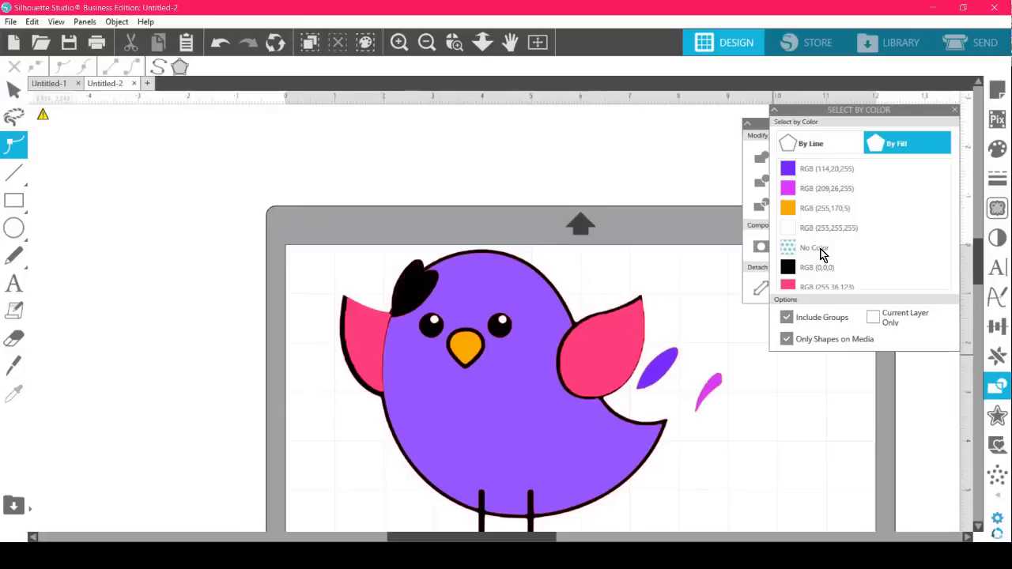
Dock the colour selection panel, select the pink wings by fill RGB (255,36,123), and move them off the silhouette to below the bird.
left_click_drag(804, 121, 782, 135)
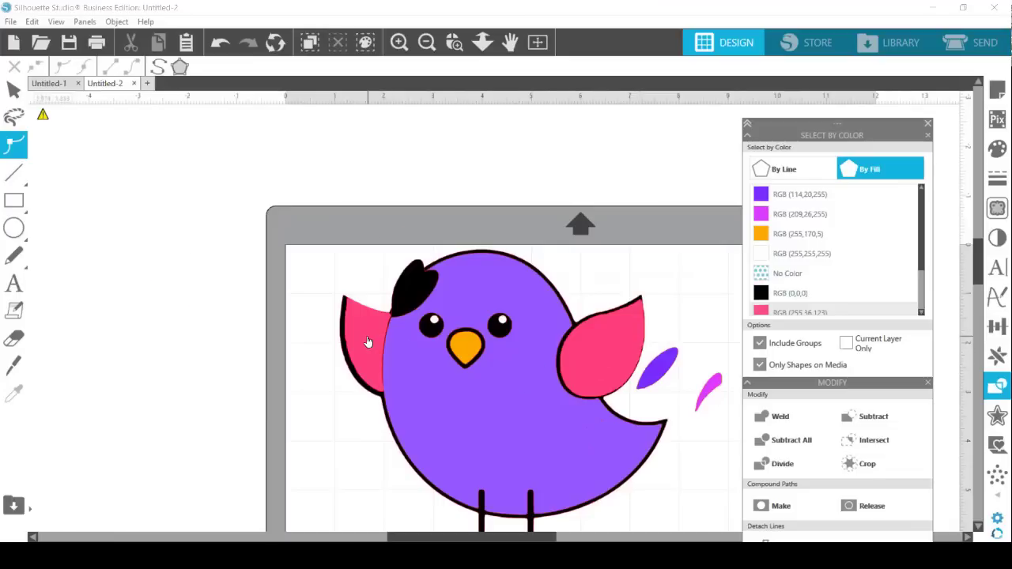
mouse_move(367, 342)
left_mouse_down()
mouse_move(173, 261)
mouse_move(187, 320)
left_mouse_up()
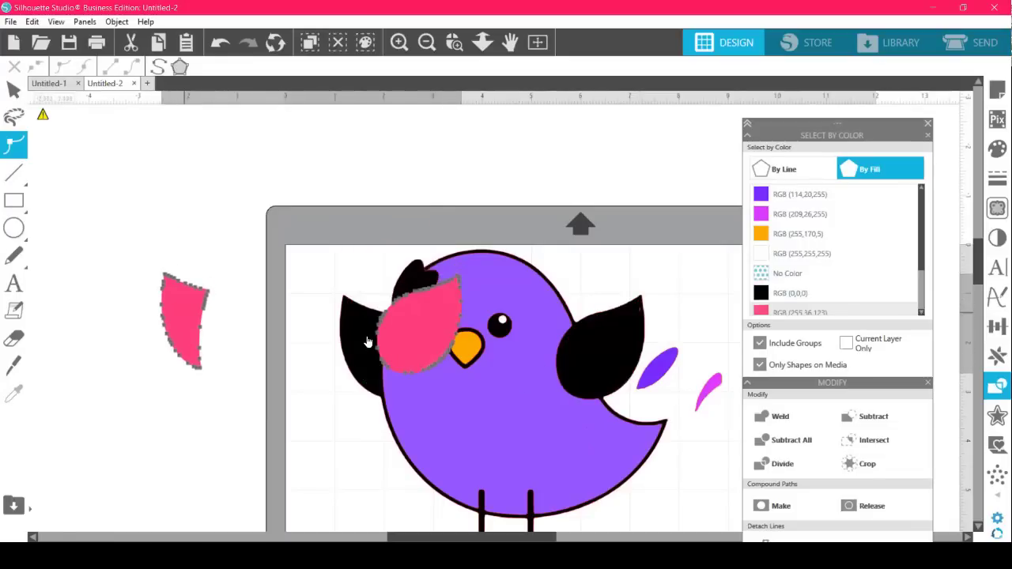
left_click(806, 316)
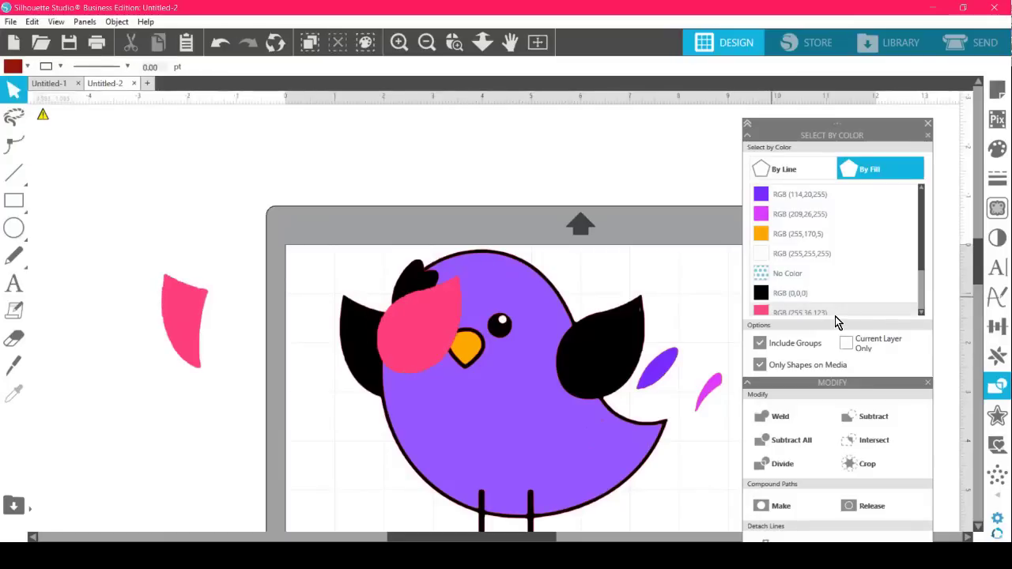
left_click(836, 315)
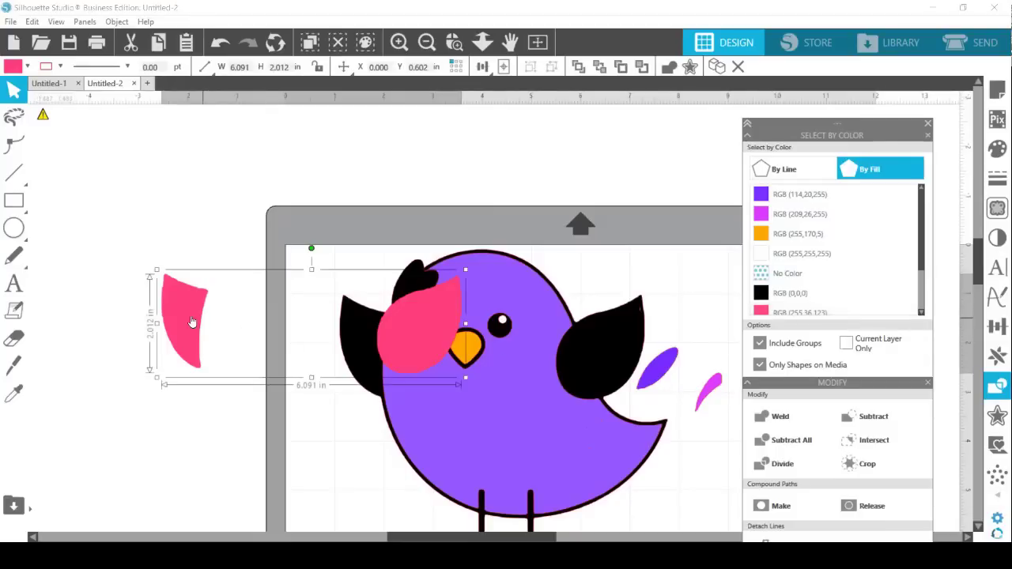
left_click_drag(191, 322, 443, 526)
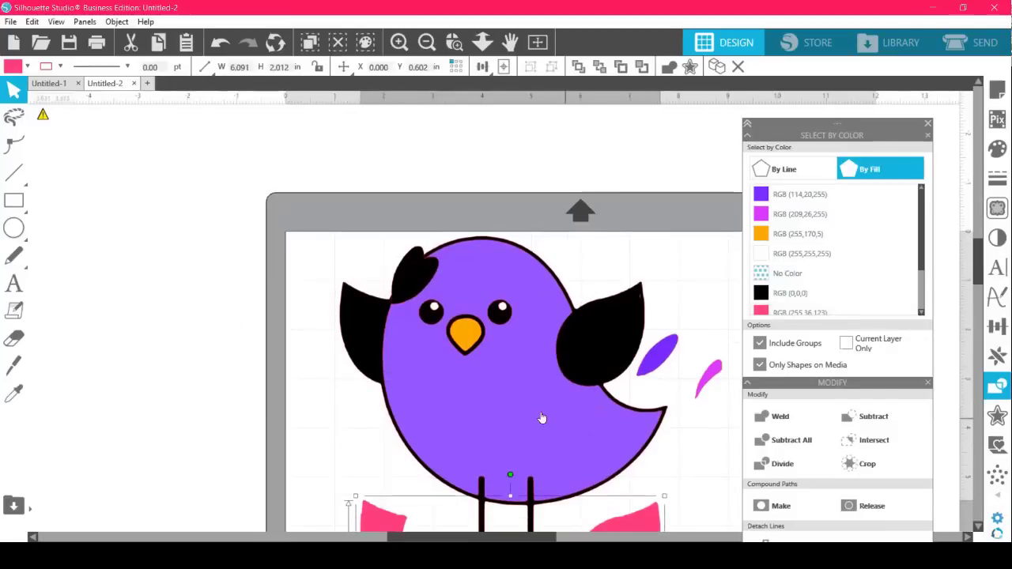
Select the purple tail feather by its fill and shift the purple body slightly down off the black silhouette.
left_click(666, 360)
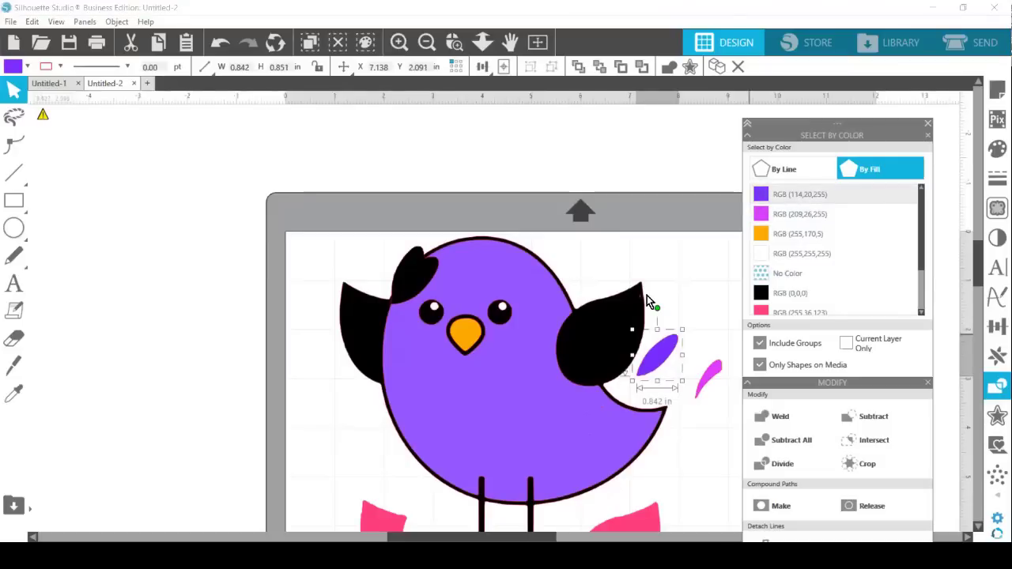
left_click_drag(924, 242, 922, 316)
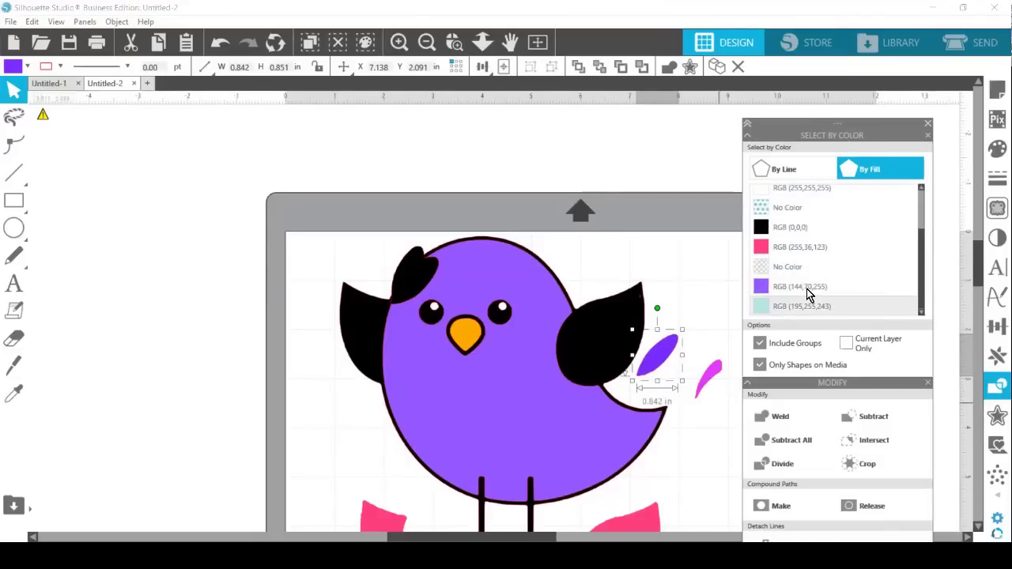
left_click_drag(976, 285, 977, 299)
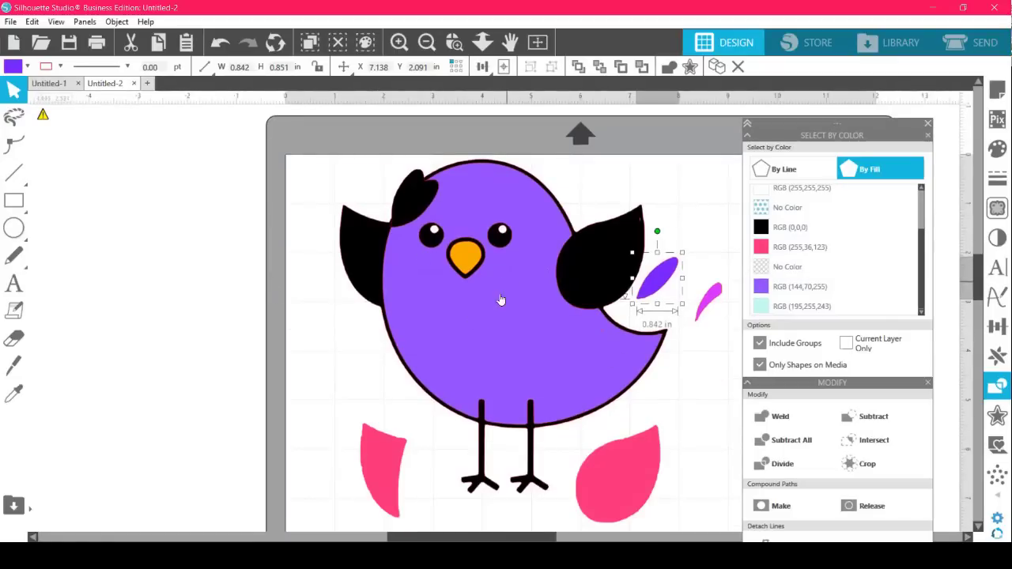
left_click_drag(499, 312, 496, 340)
left_click(741, 337)
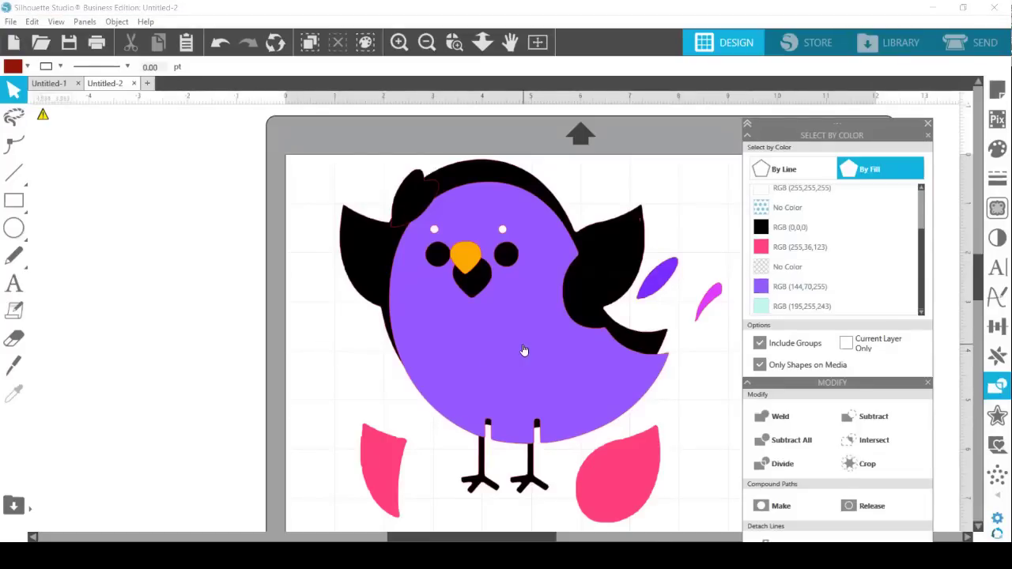
Return the purple body and pink wings to the black silhouette, and reassemble the tail feathers on their black base by the tail tip.
left_click_drag(523, 350, 516, 334)
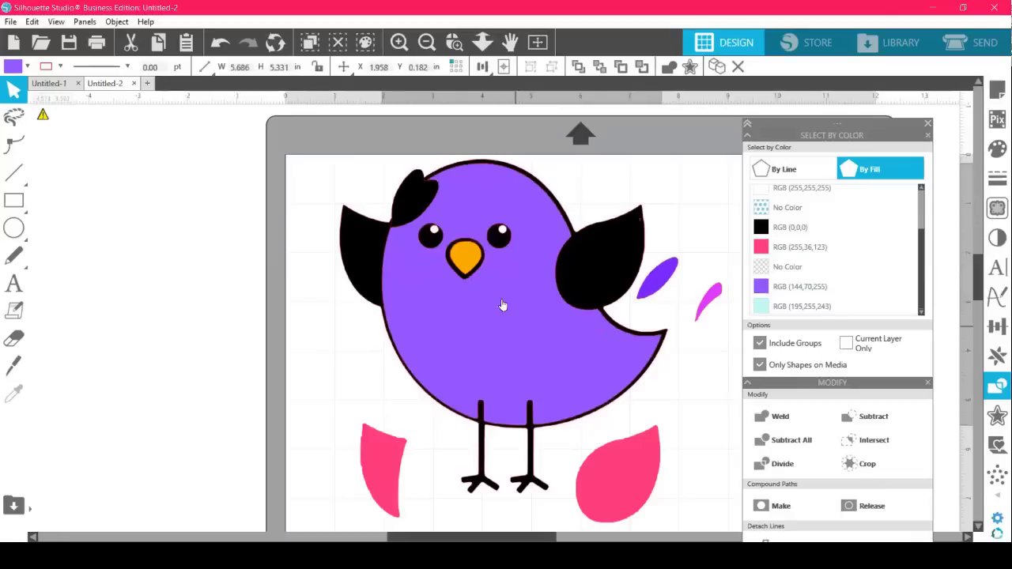
left_click_drag(426, 207, 686, 286)
left_click_drag(636, 456, 621, 235)
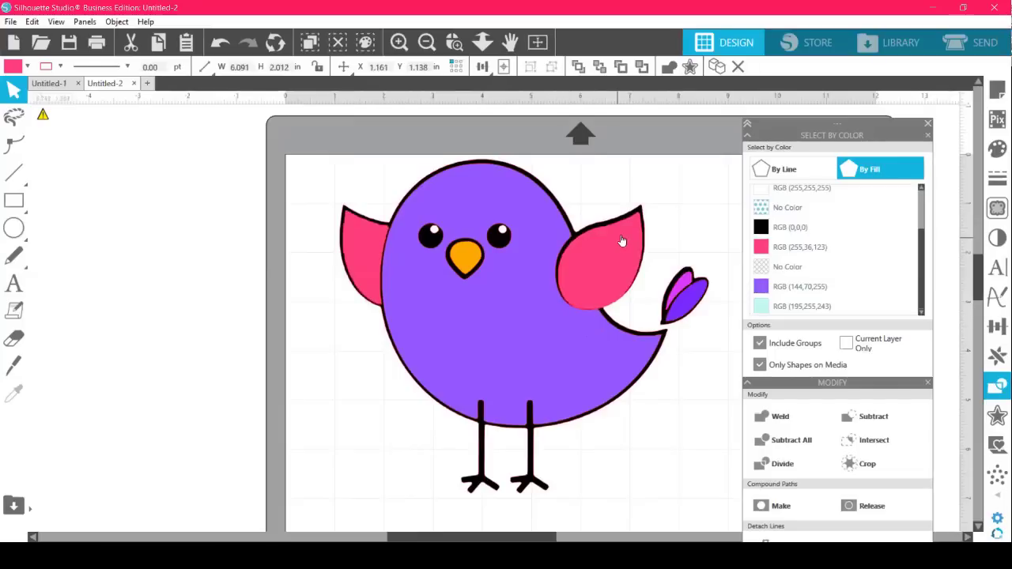
Group all the pieces of the bird and shift the group slightly down and left on the page.
left_click_drag(301, 141, 691, 496)
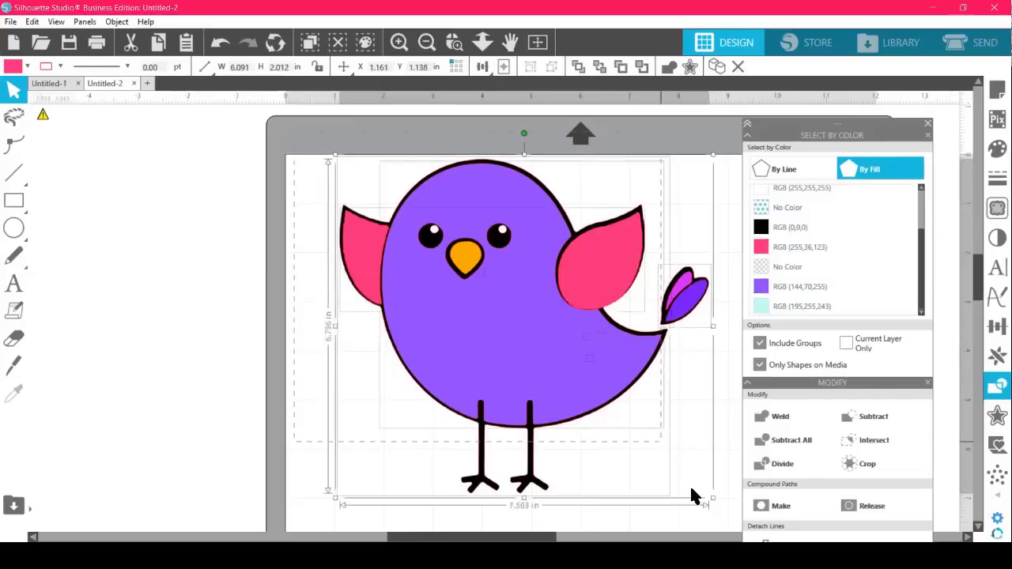
right_click(588, 382)
left_click(652, 234)
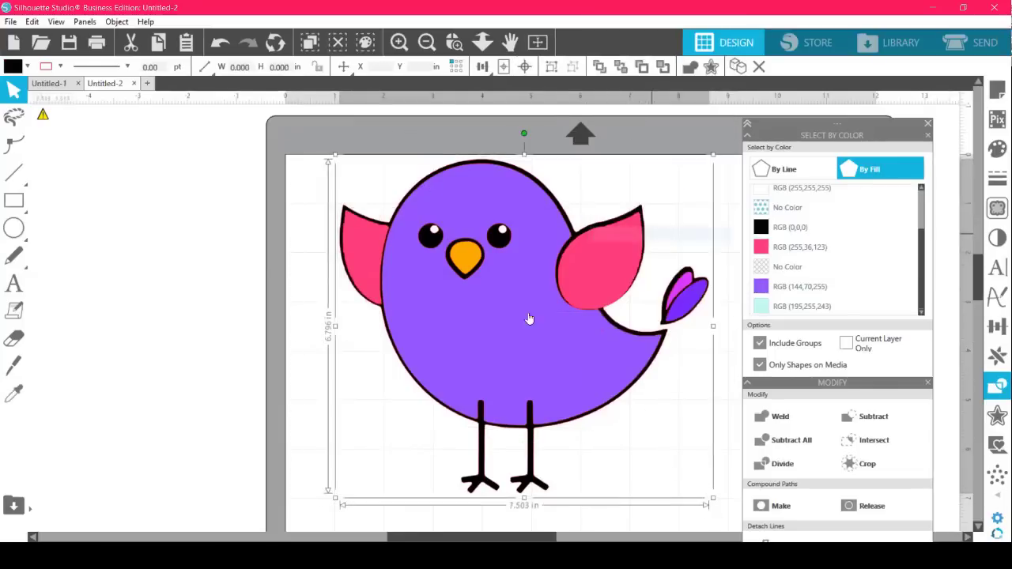
left_click_drag(526, 318, 513, 339)
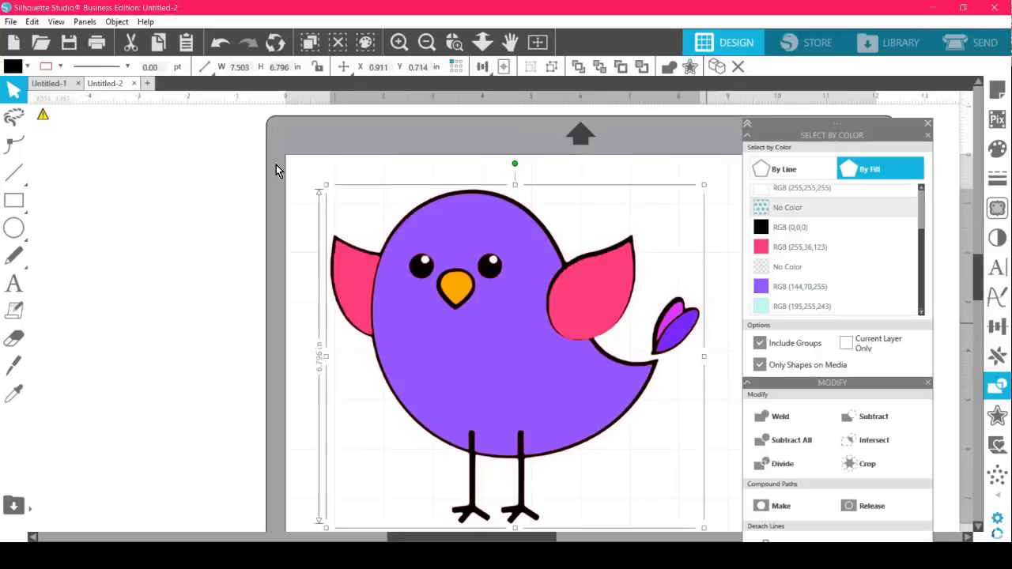
Save the grouped bird to the hard drive's Downloads folder as an SVG file named "purple chick".
left_click(11, 22)
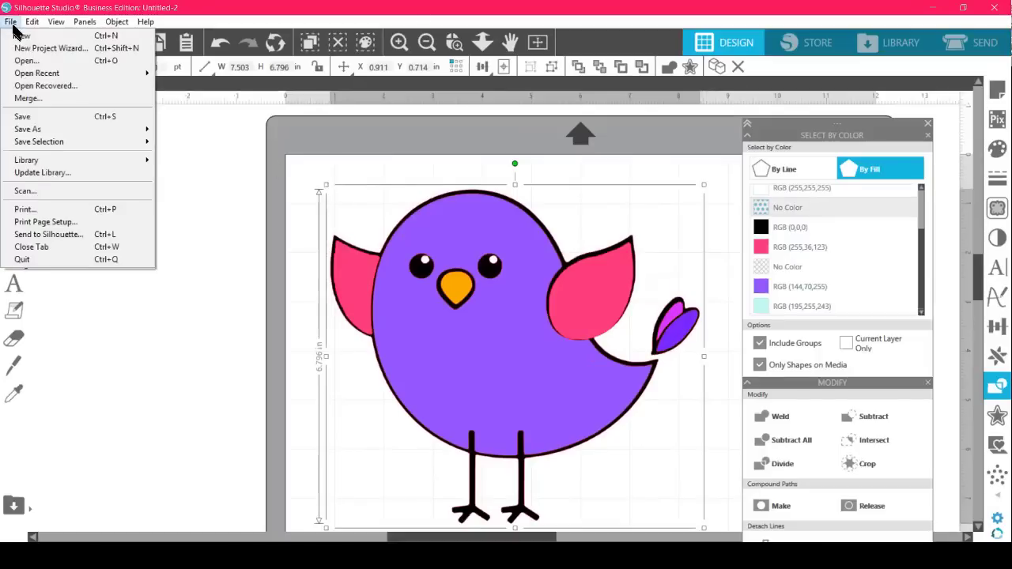
mouse_move(57, 130)
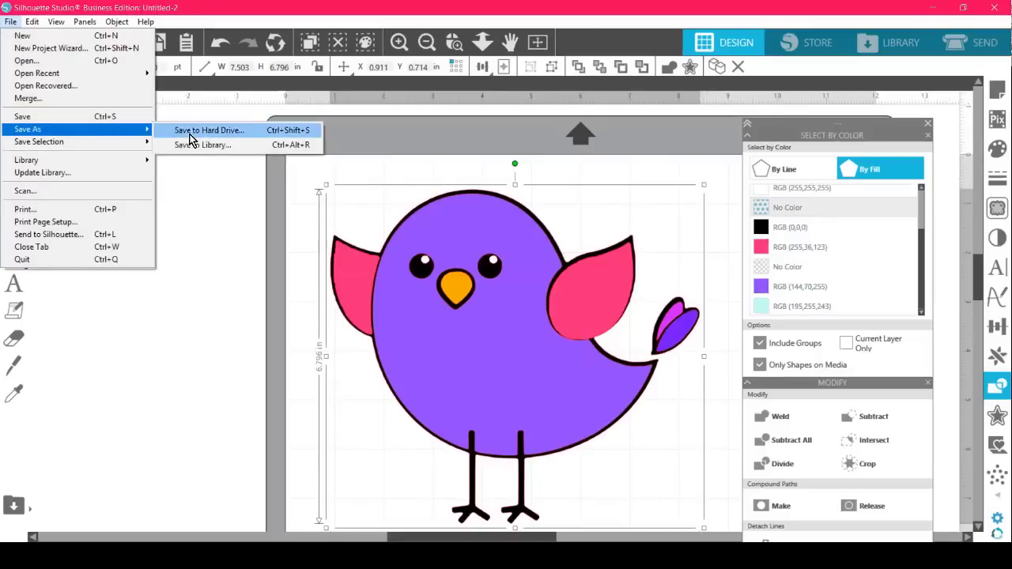
left_click(265, 136)
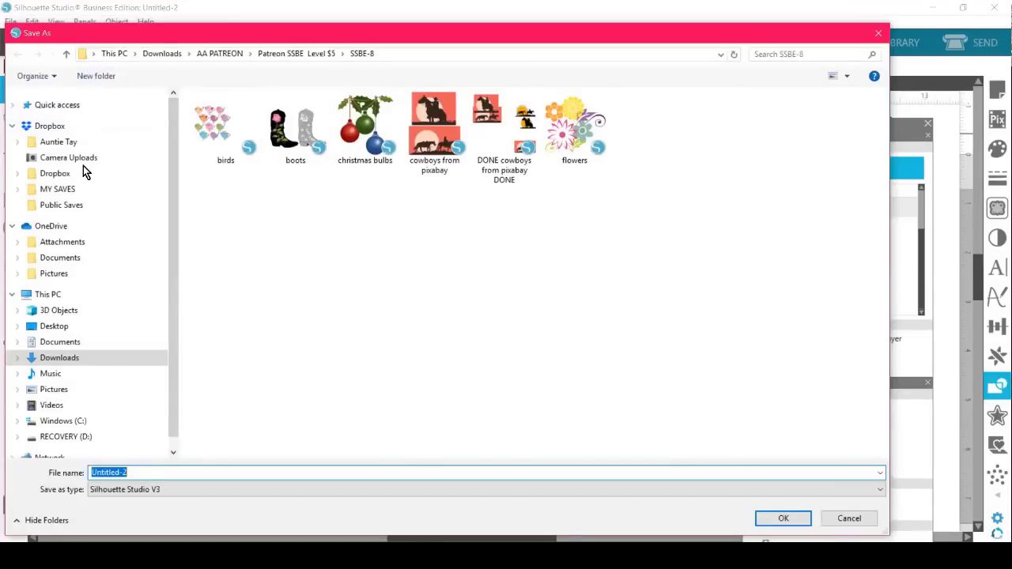
left_click(56, 360)
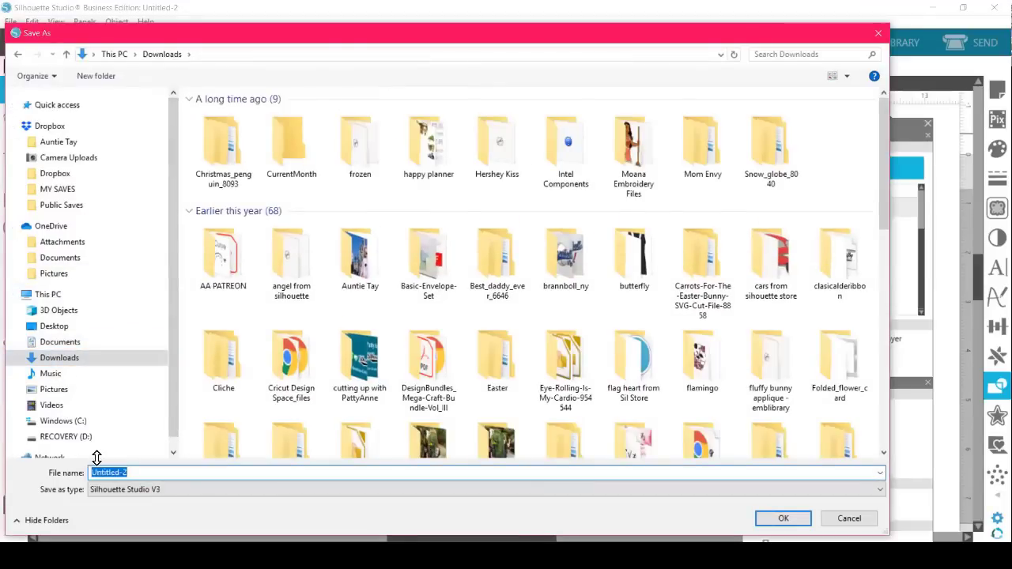
type("purple chick")
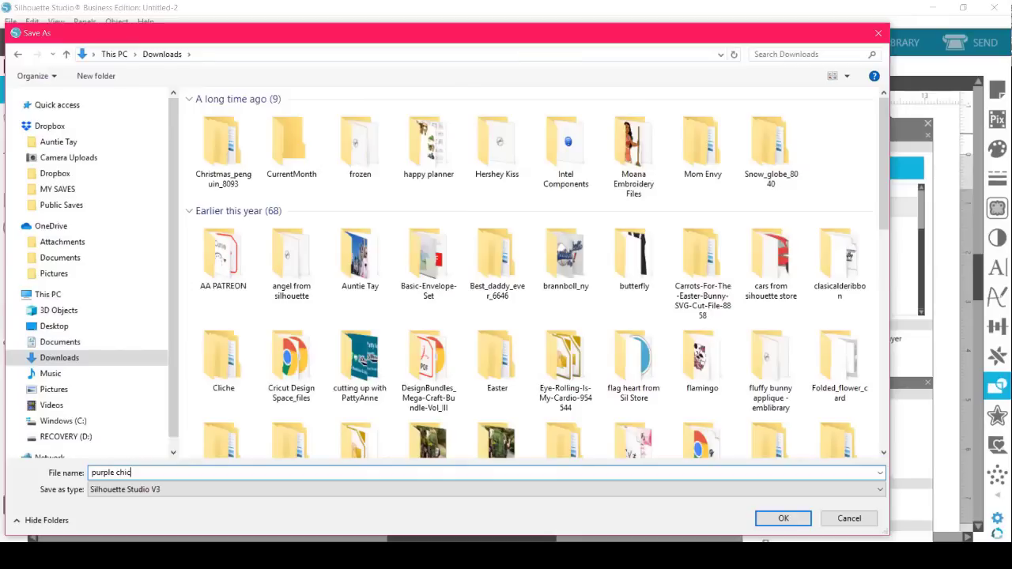
left_click(127, 488)
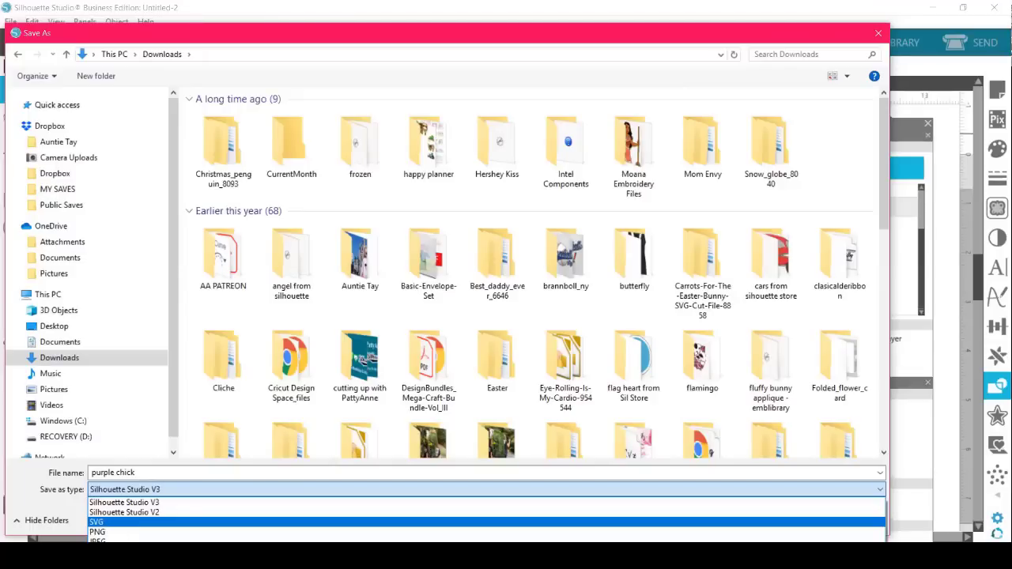
left_click(104, 522)
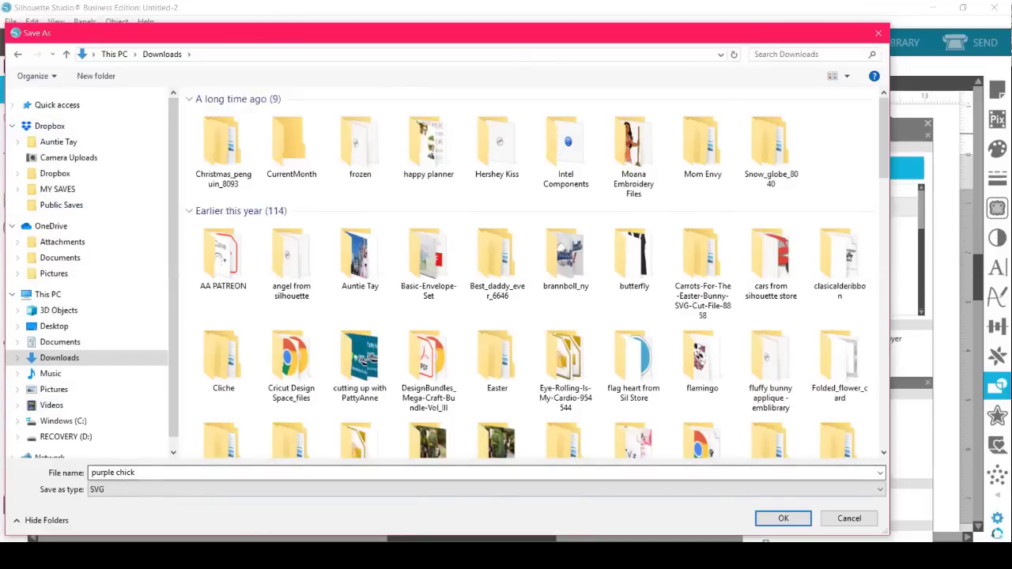
left_click(781, 520)
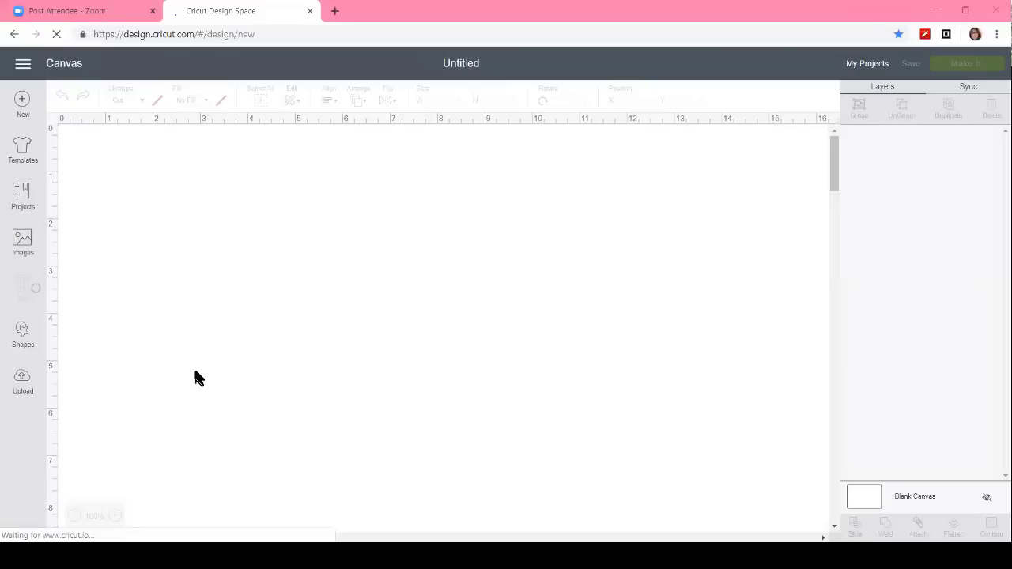
Switch to Cricut Design Space and upload the "purple chick" file from the Downloads folder as an image.
left_click(24, 383)
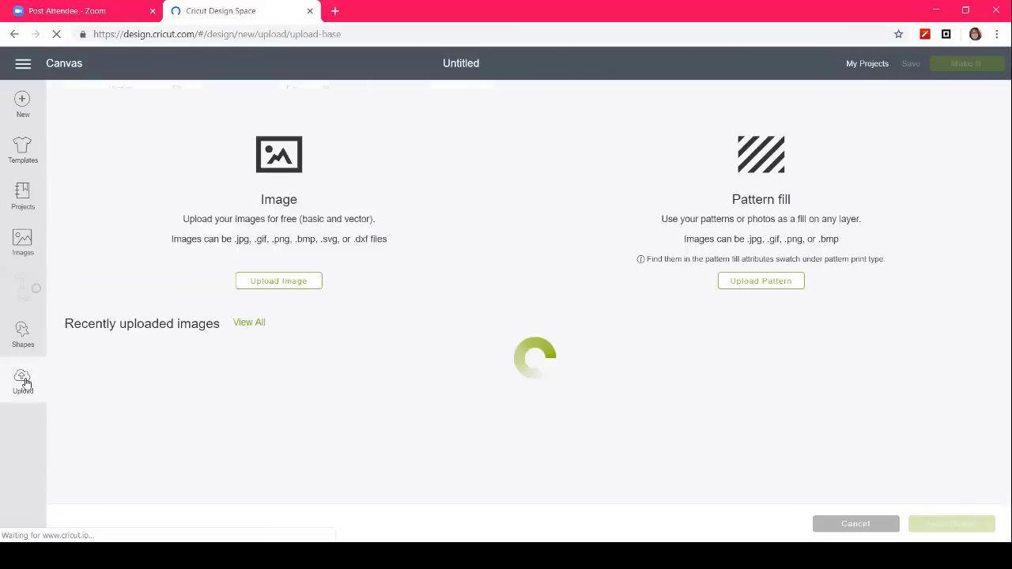
left_click(278, 283)
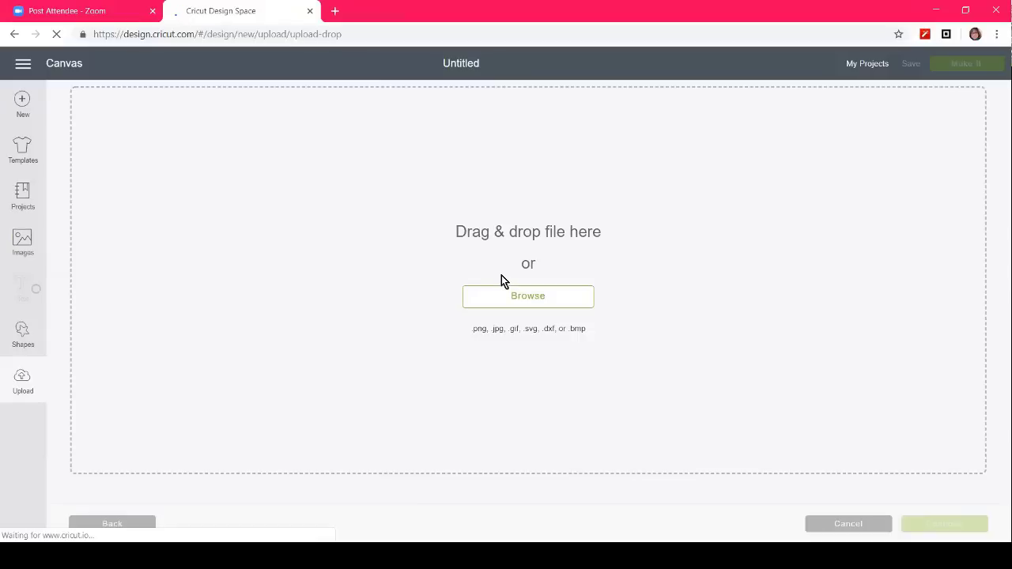
left_click(553, 302)
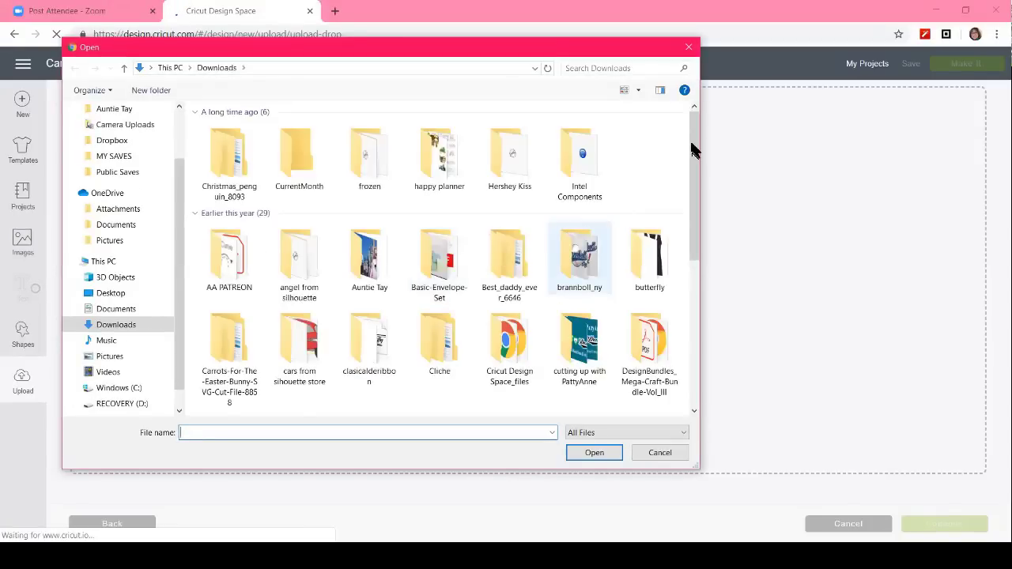
scroll(663, 310, "down", 10)
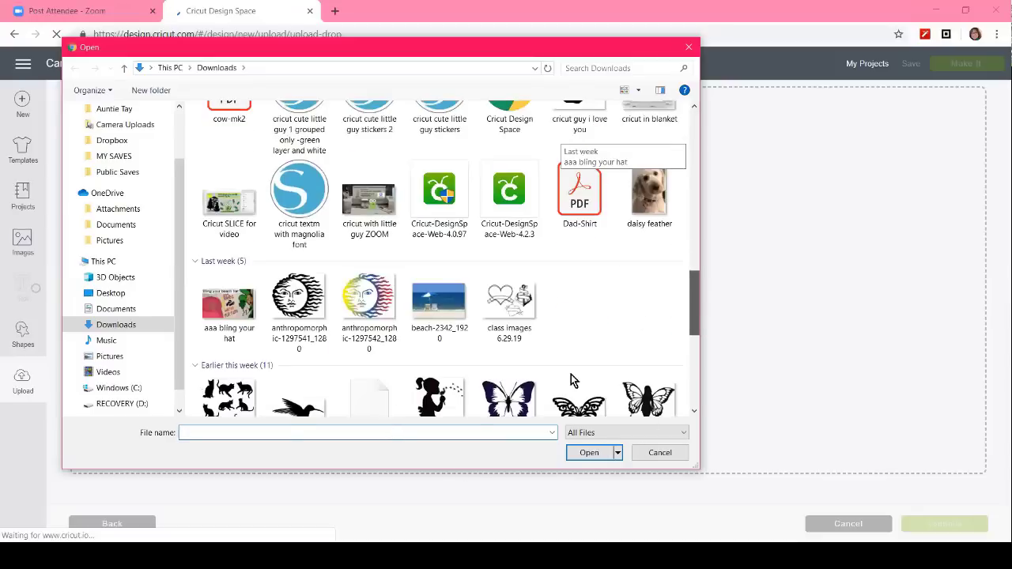
scroll(688, 142, "up", 10)
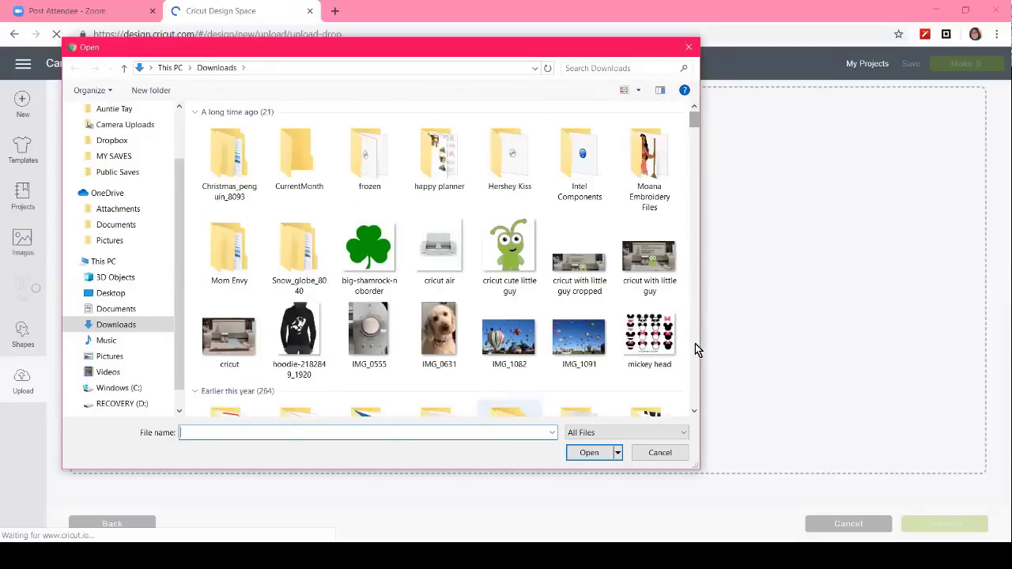
scroll(569, 237, "down", 15)
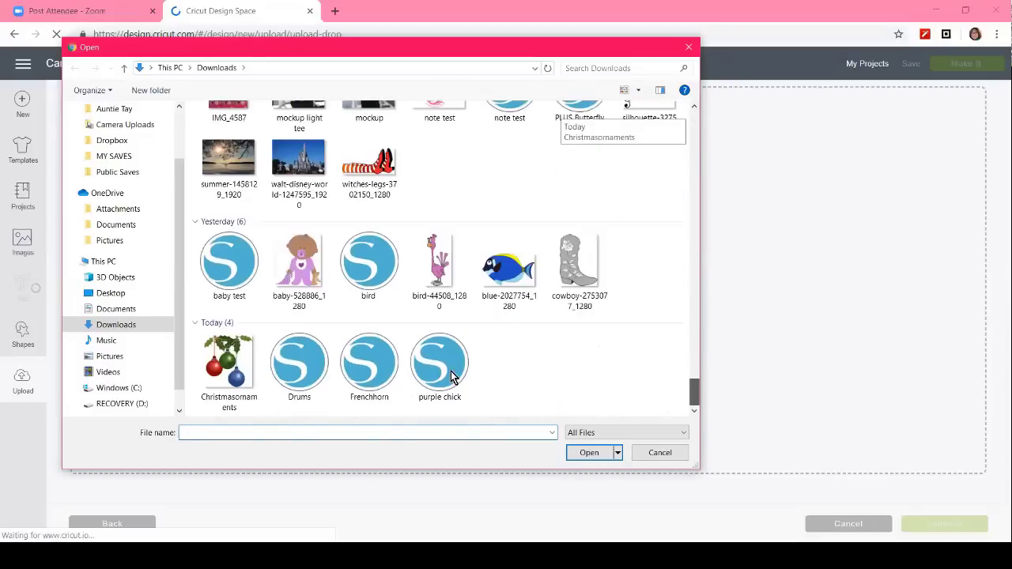
left_click(439, 364)
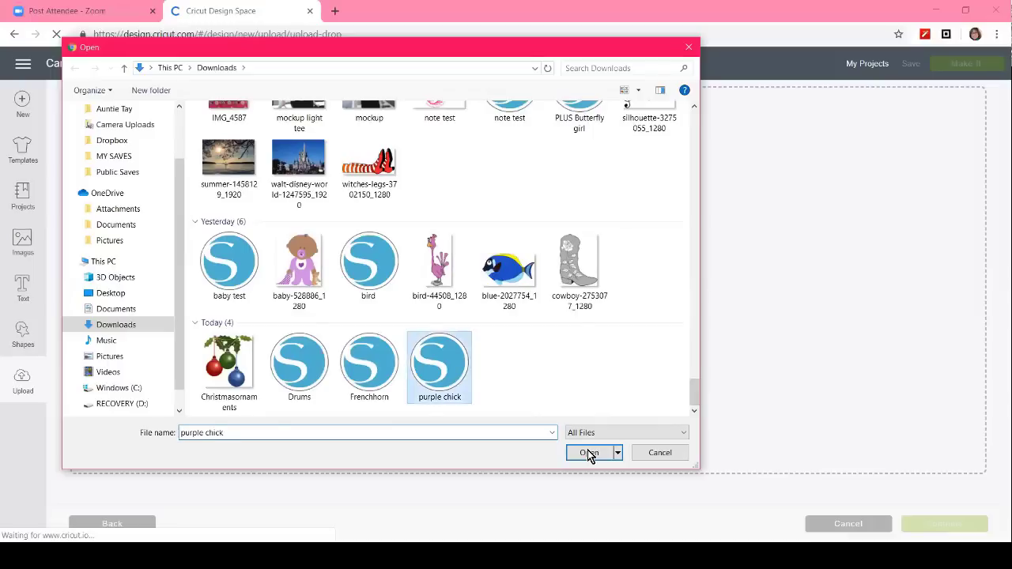
key("Return")
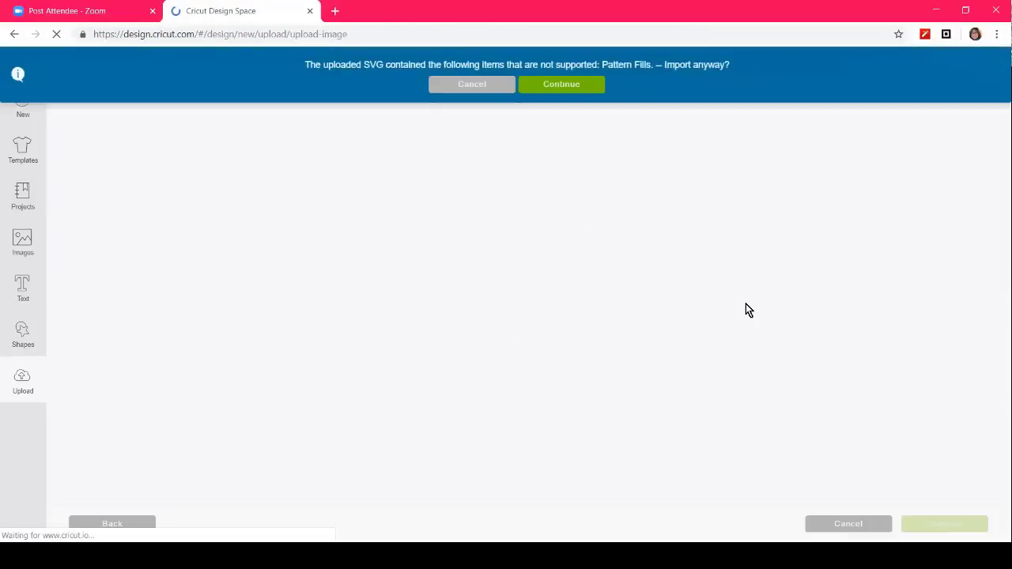
Import the SVG despite its unsupported pattern fills, save it as "purple chick", and insert it on the canvas.
left_click(580, 84)
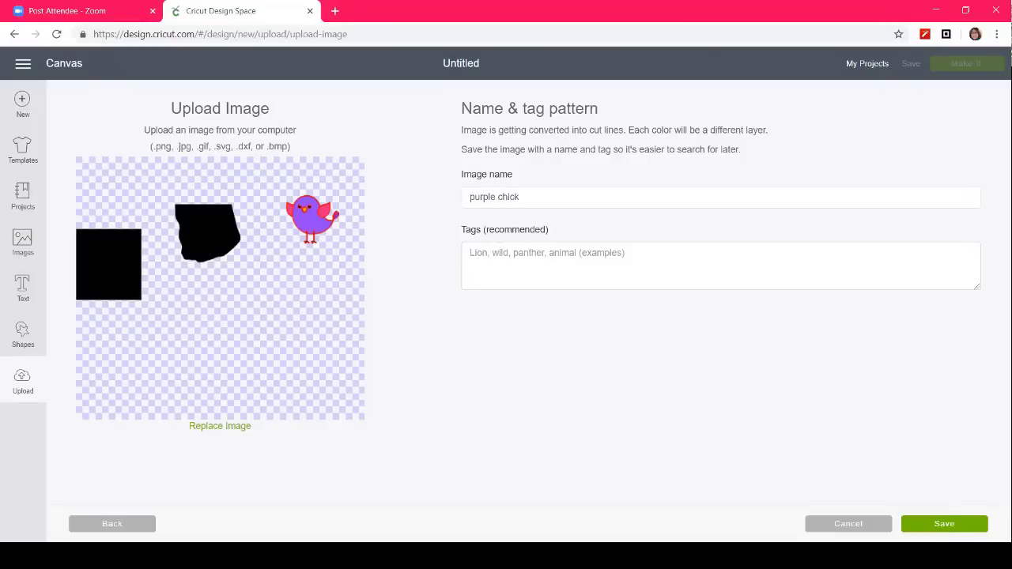
left_click(947, 526)
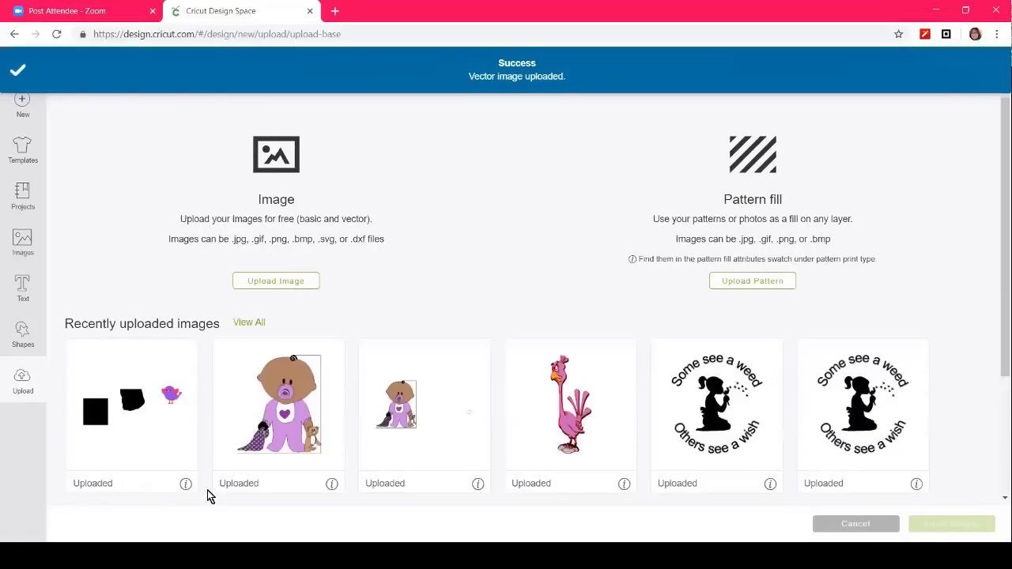
left_click(169, 408)
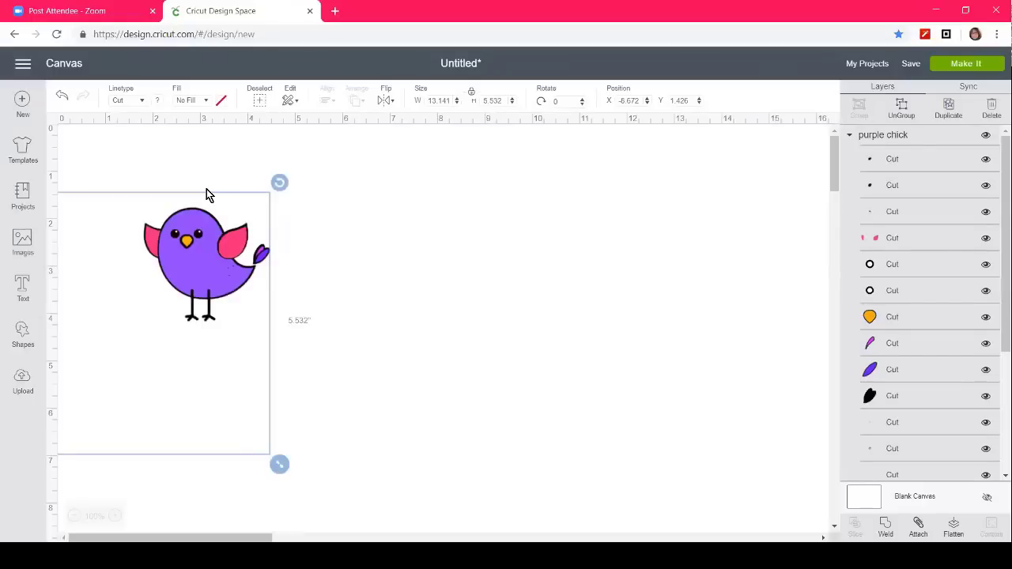
Move the imported artwork fully onto the canvas, ungroup it, and delete the two large black shapes beside the bird.
left_click_drag(506, 242, 611, 236)
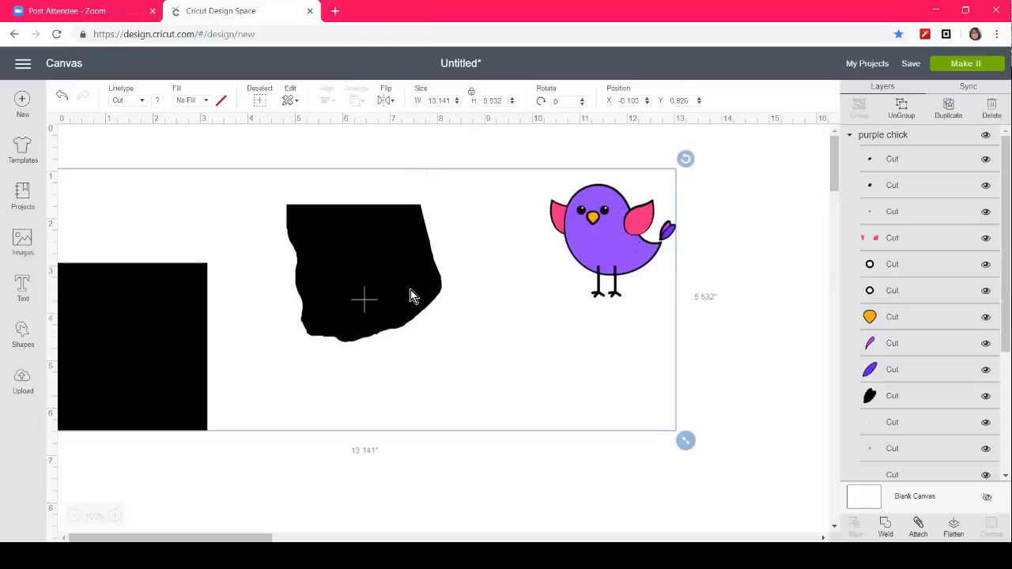
right_click(410, 290)
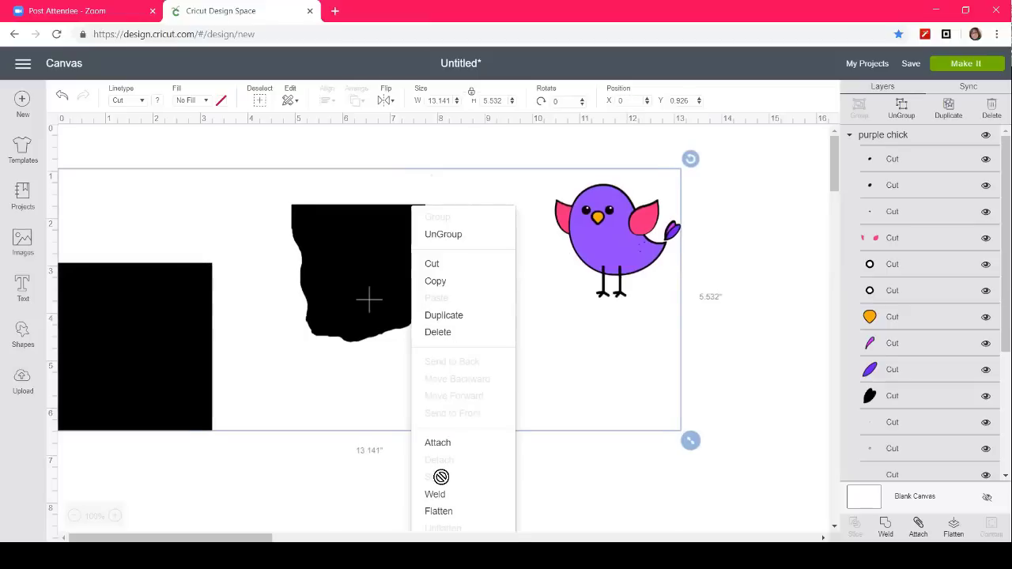
left_click(443, 235)
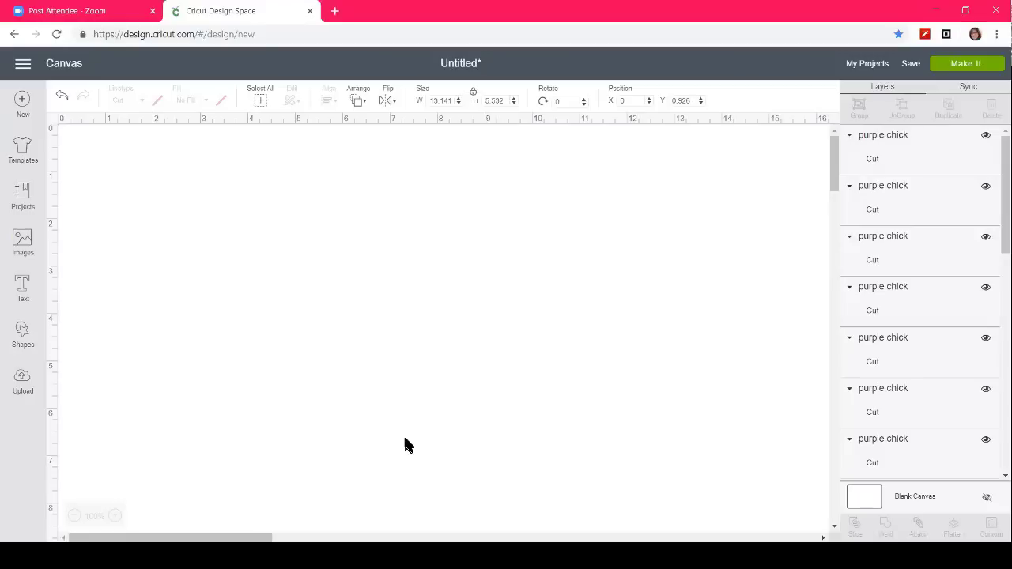
left_click(402, 338)
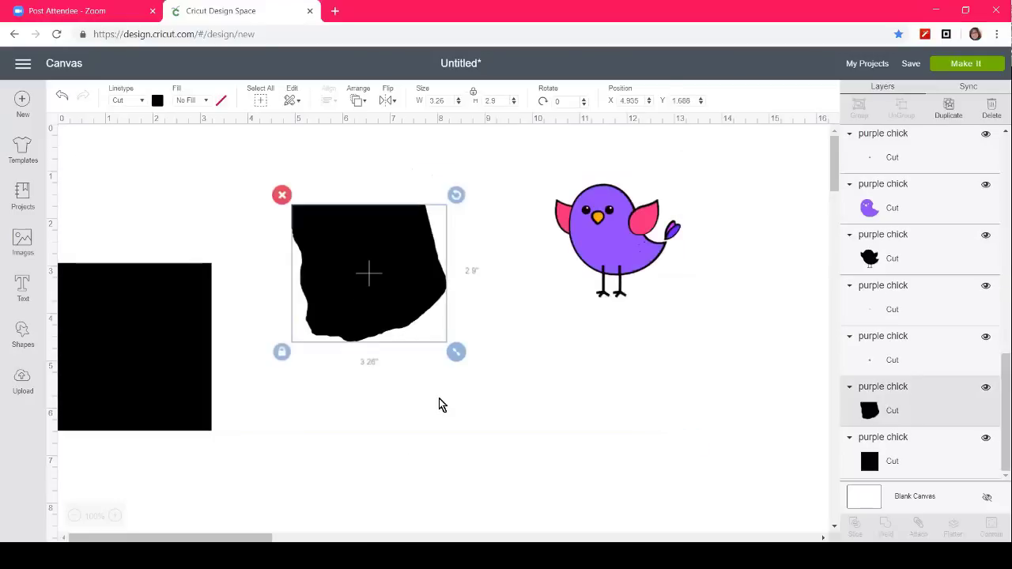
key("Delete")
left_click(195, 350)
key("Delete")
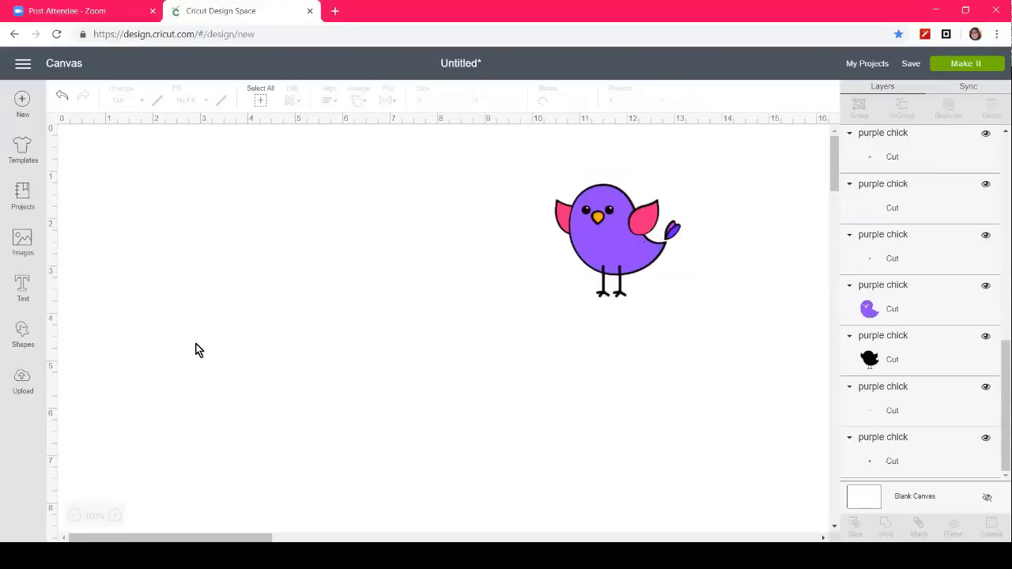
left_click(633, 263)
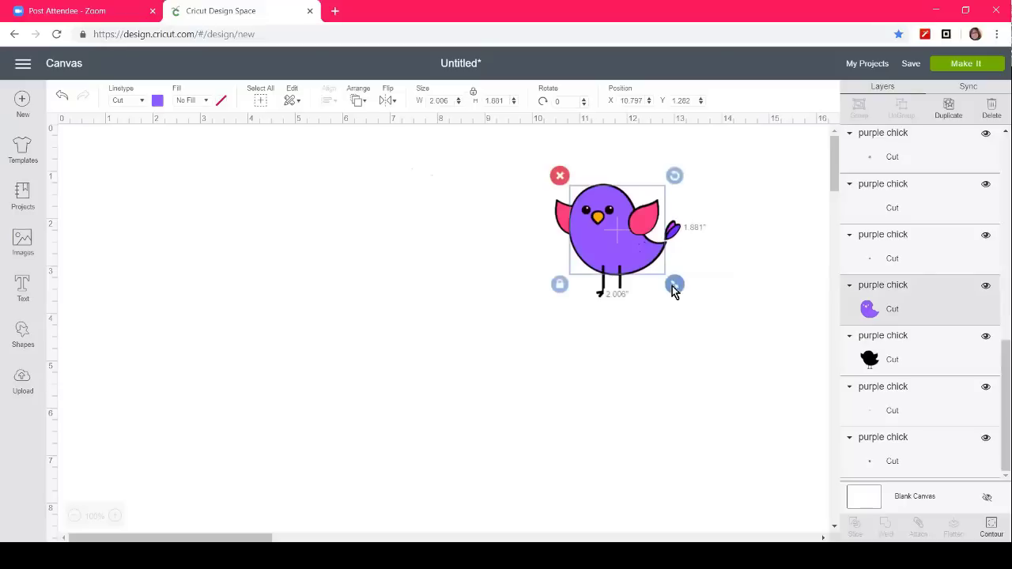
left_click_drag(673, 282, 805, 406)
left_click_drag(701, 339, 509, 362)
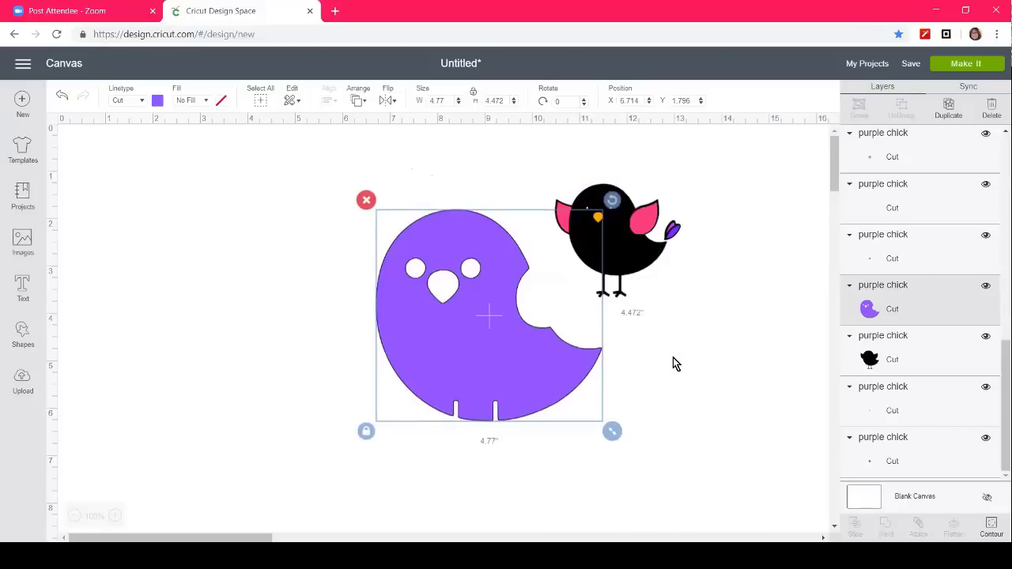
key("ctrl+z")
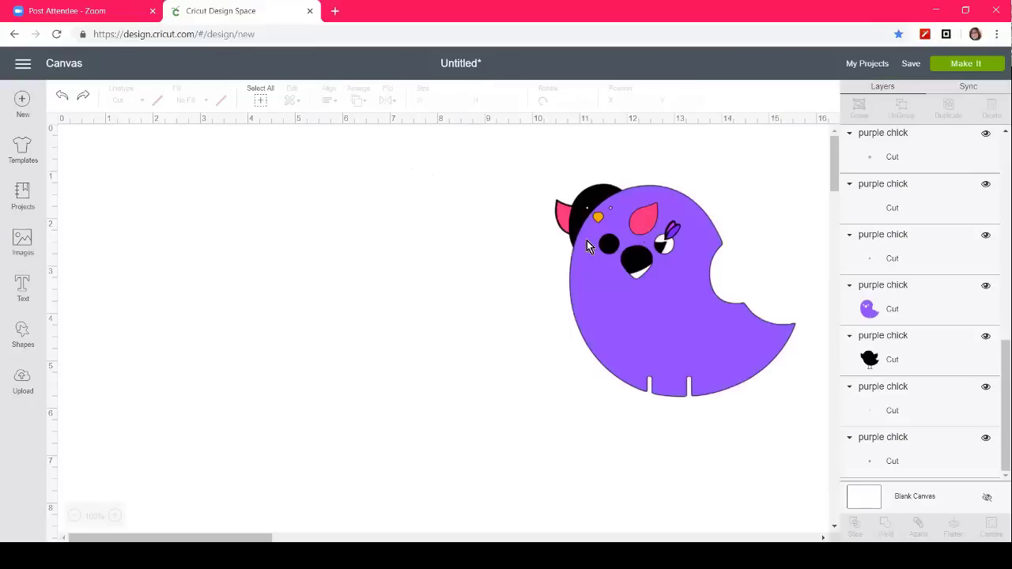
key("ctrl+z")
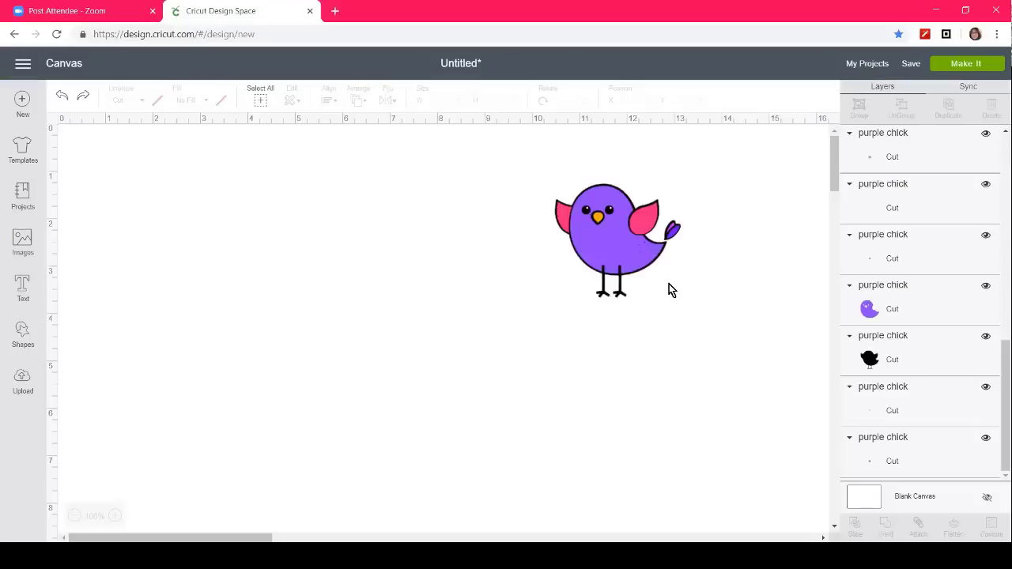
Select all the bird's pieces, enlarge them together to about 5.48 by 4.96 inches, and move them to the middle of the canvas.
left_click_drag(498, 151, 732, 378)
left_click_drag(698, 321, 822, 429)
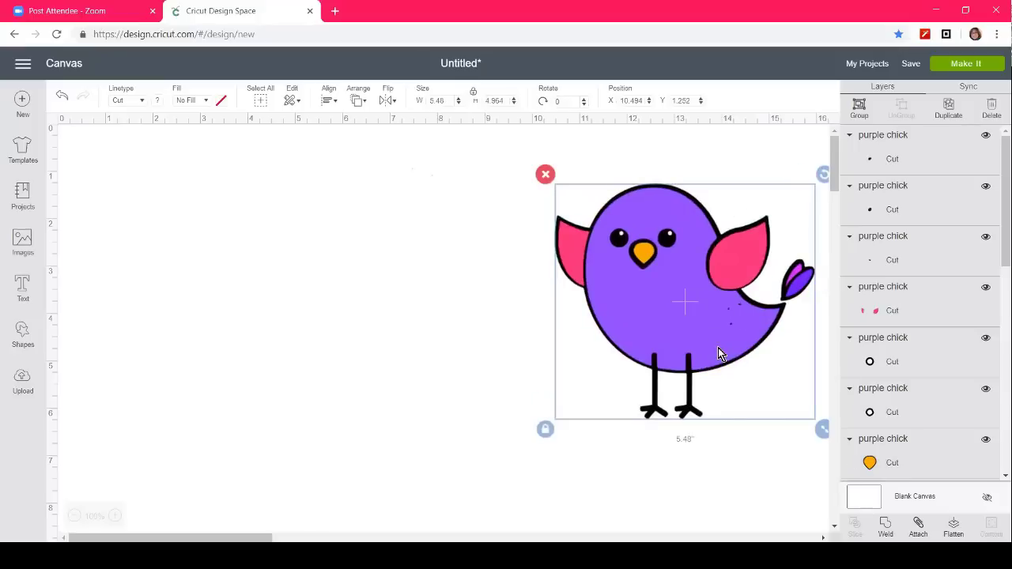
left_click_drag(566, 341, 403, 348)
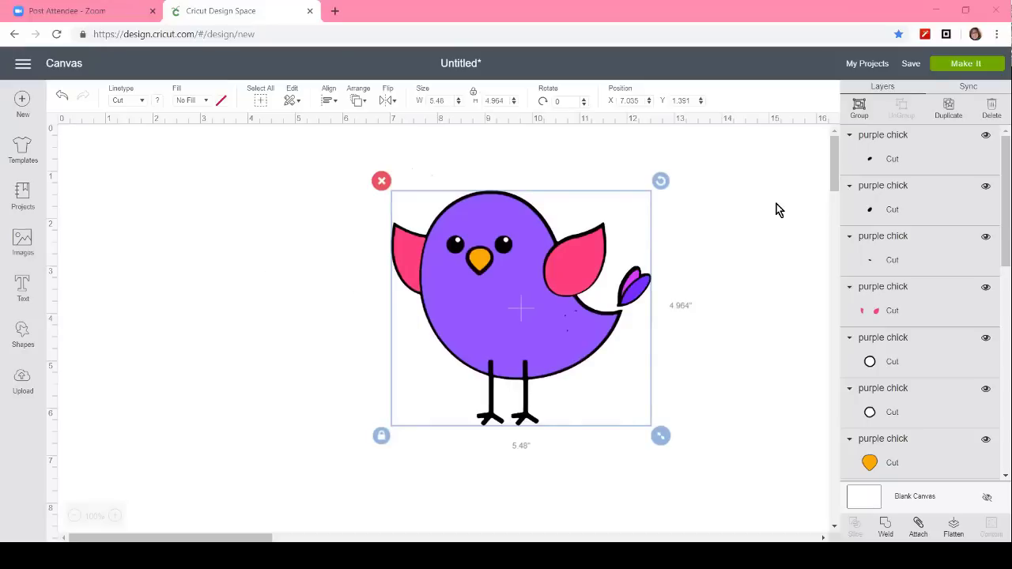
Attach all the bird's pieces to each other, shift the attached bird on the canvas, and undo the shift.
scroll(996, 204, "down", 5)
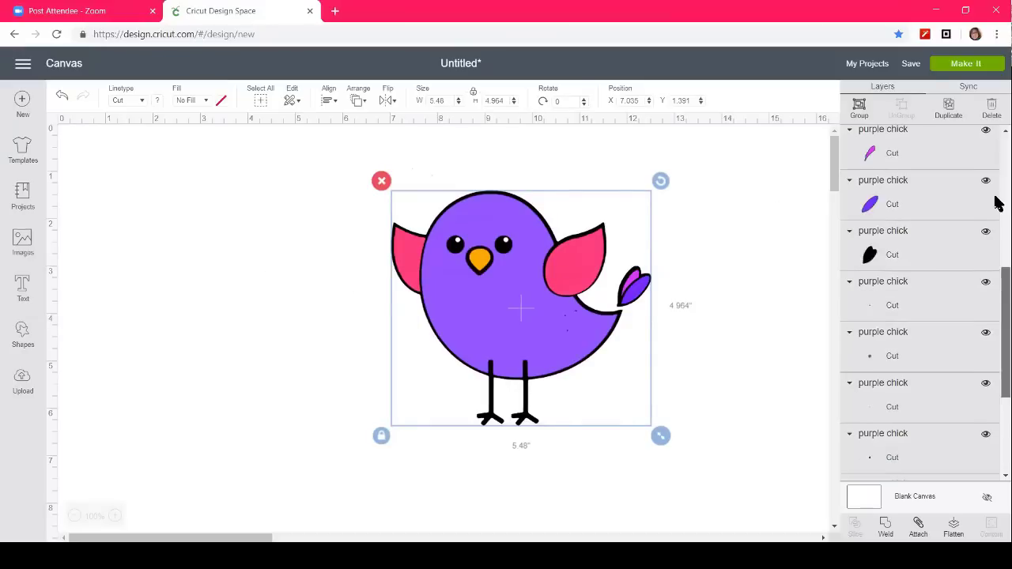
scroll(996, 204, "up", 5)
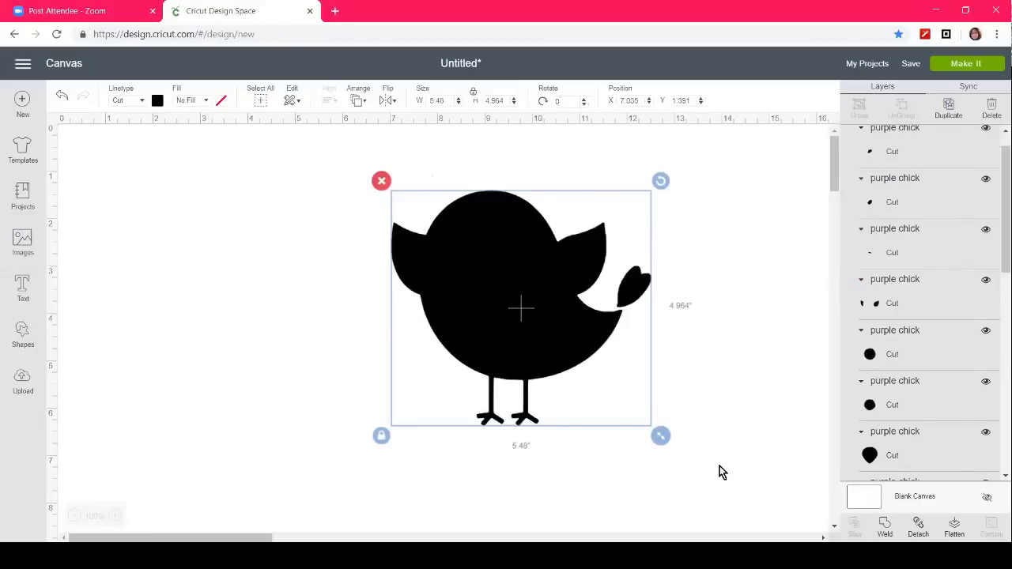
left_click_drag(641, 326, 621, 334)
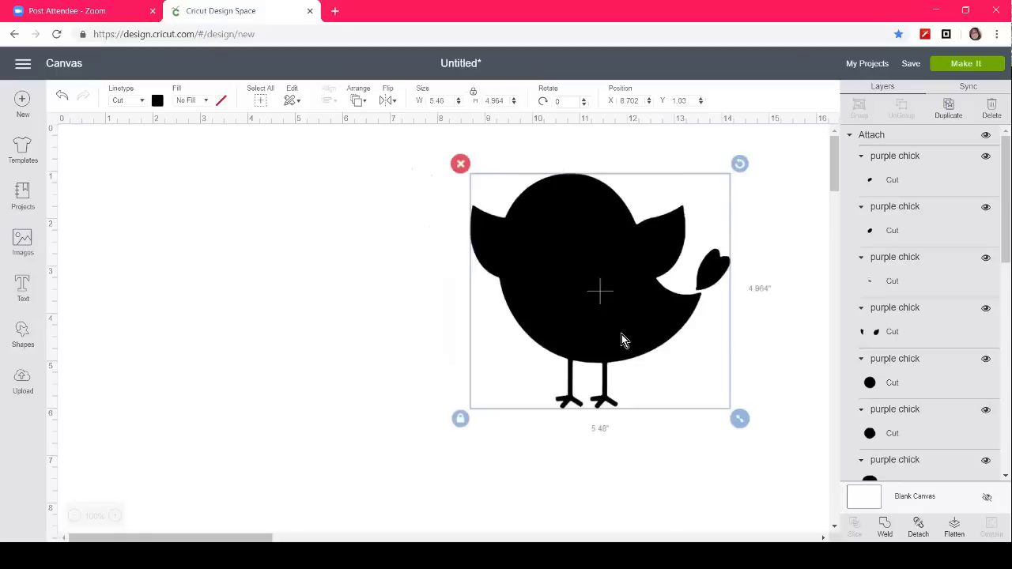
key("ctrl+z")
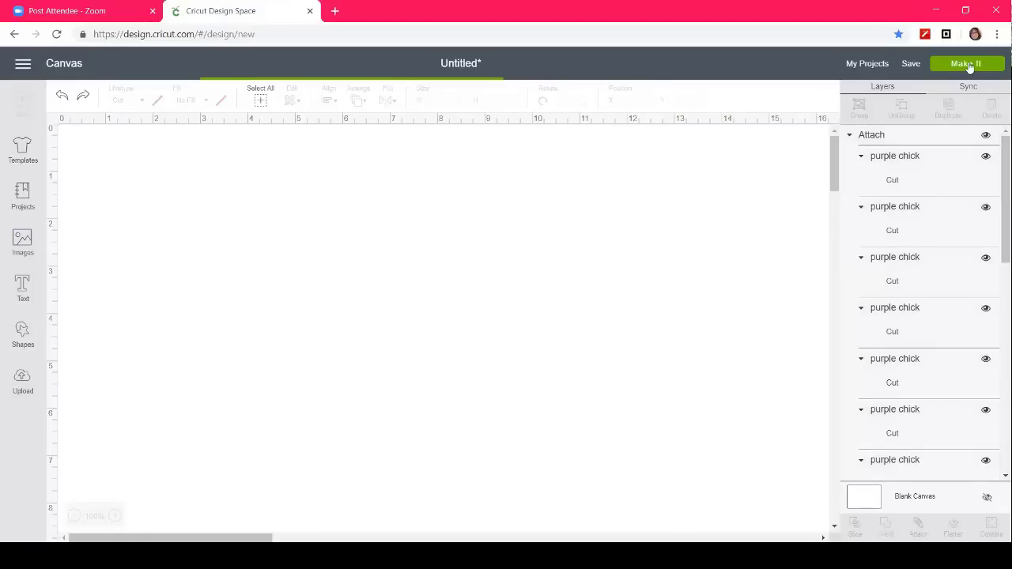
Undo the attachment of the bird's pieces, and slide the purple body off the black silhouette and back into place.
left_click(973, 66)
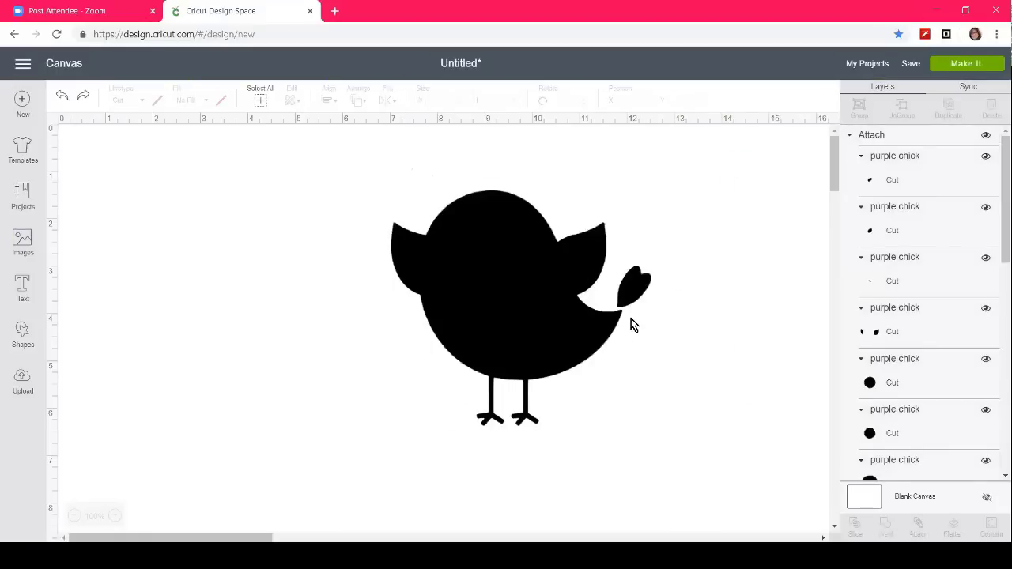
key("ctrl+z")
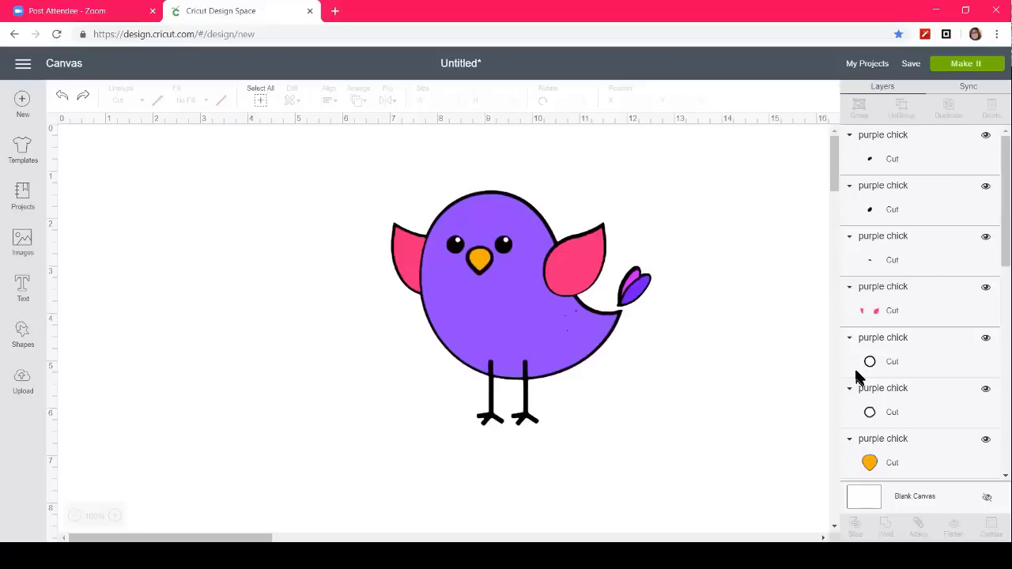
left_click_drag(578, 343, 759, 295)
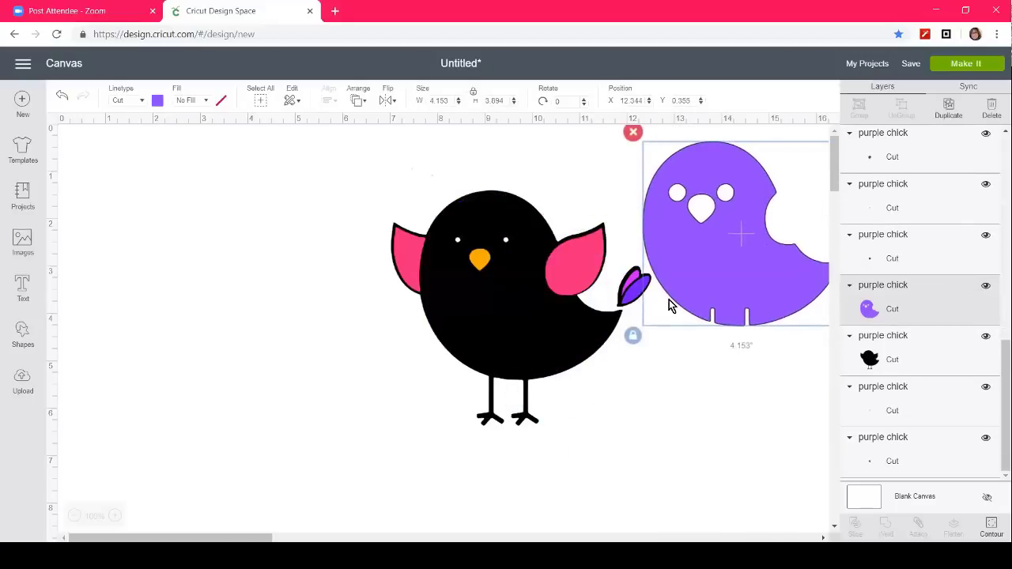
left_click_drag(540, 288, 496, 304)
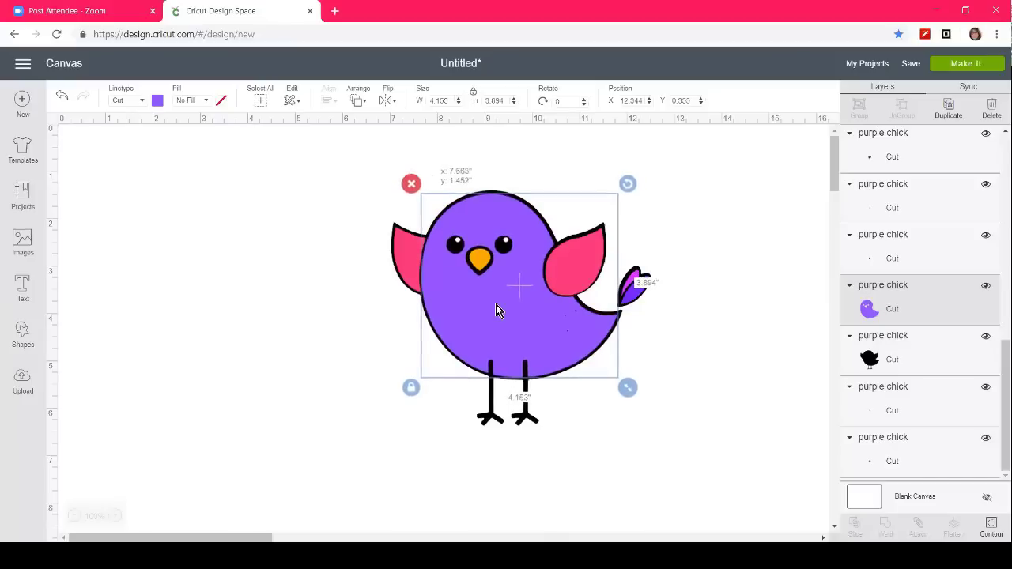
Send the design to the cutting mat preview and examine the pieces on mats 6, 7, 8 and 5.
left_click(967, 68)
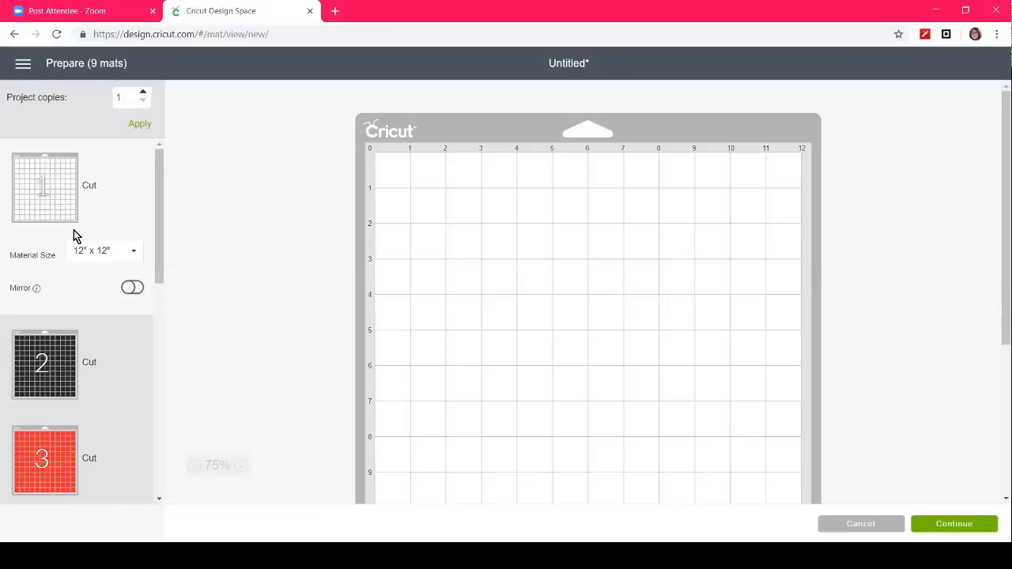
scroll(79, 364, "down", 5)
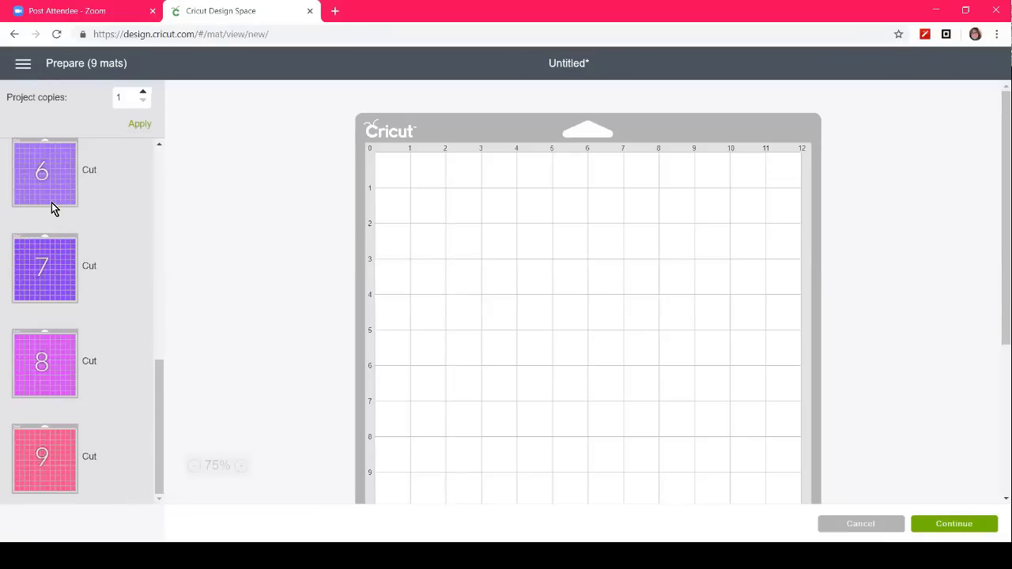
left_click(52, 203)
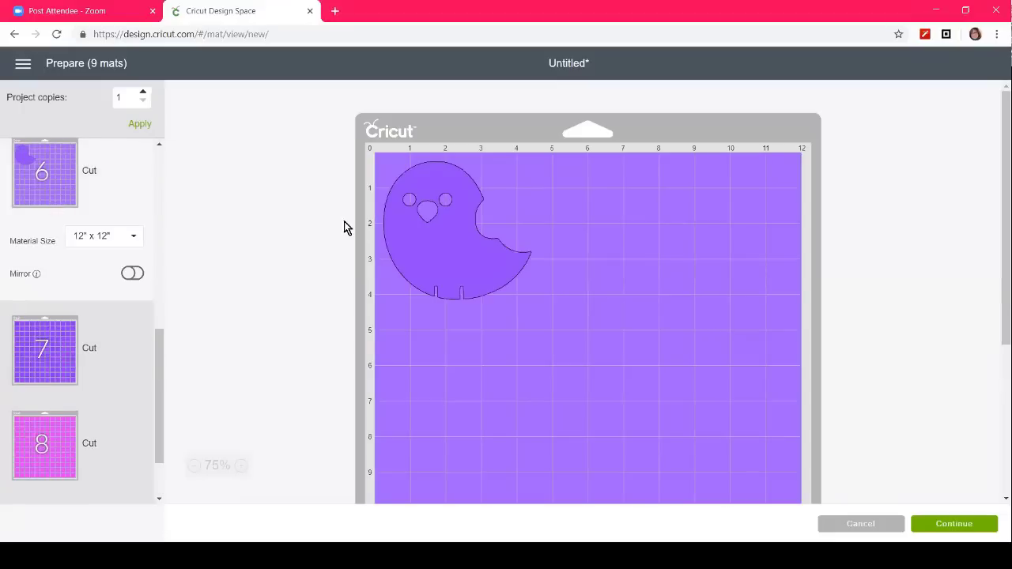
left_click(61, 343)
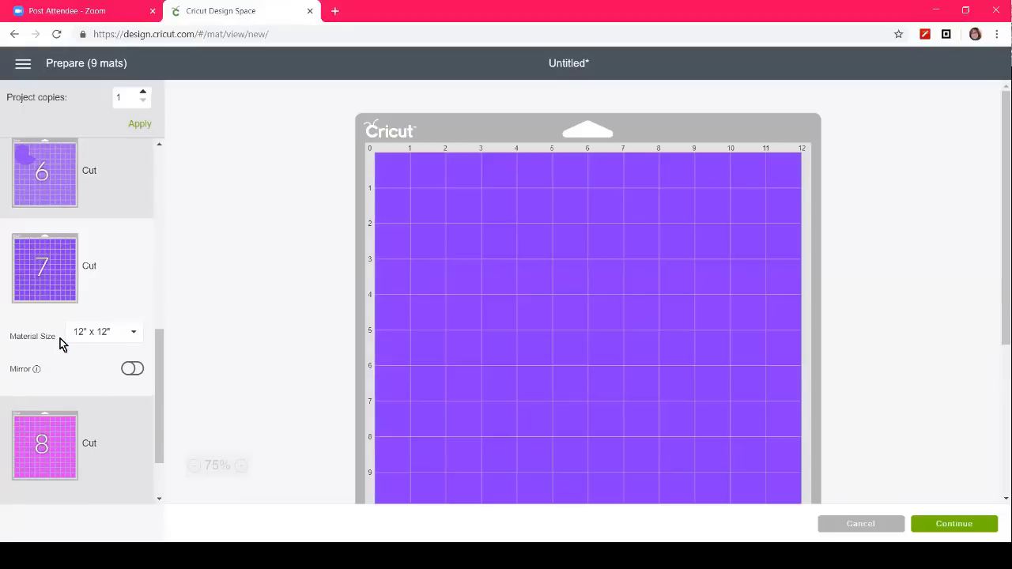
left_click(30, 448)
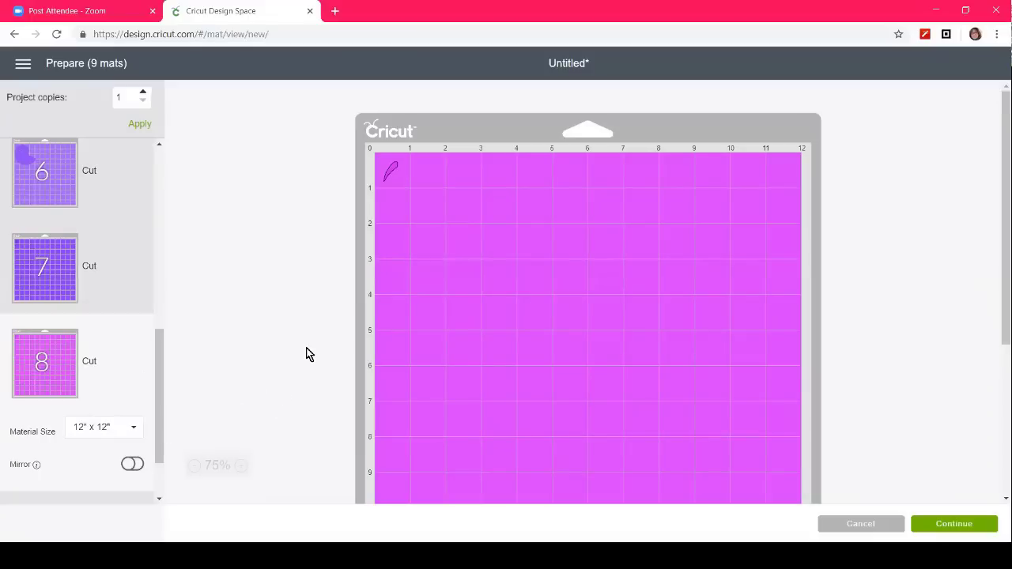
left_click(162, 302)
left_click(51, 317)
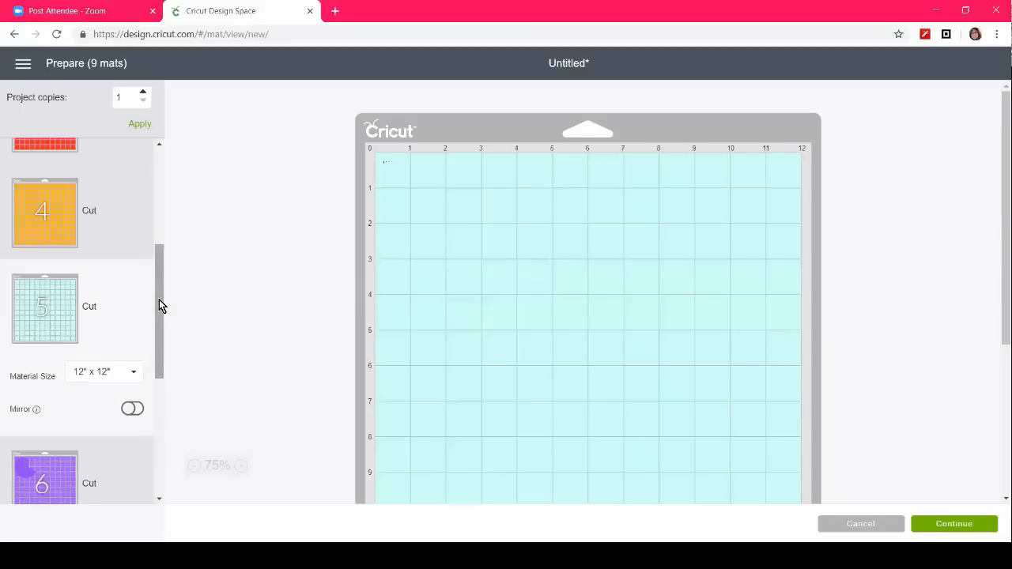
Examine the pieces on mats 4, 3 and 2, and leave the preview for the canvas.
left_click_drag(159, 305, 83, 286)
left_click(83, 286)
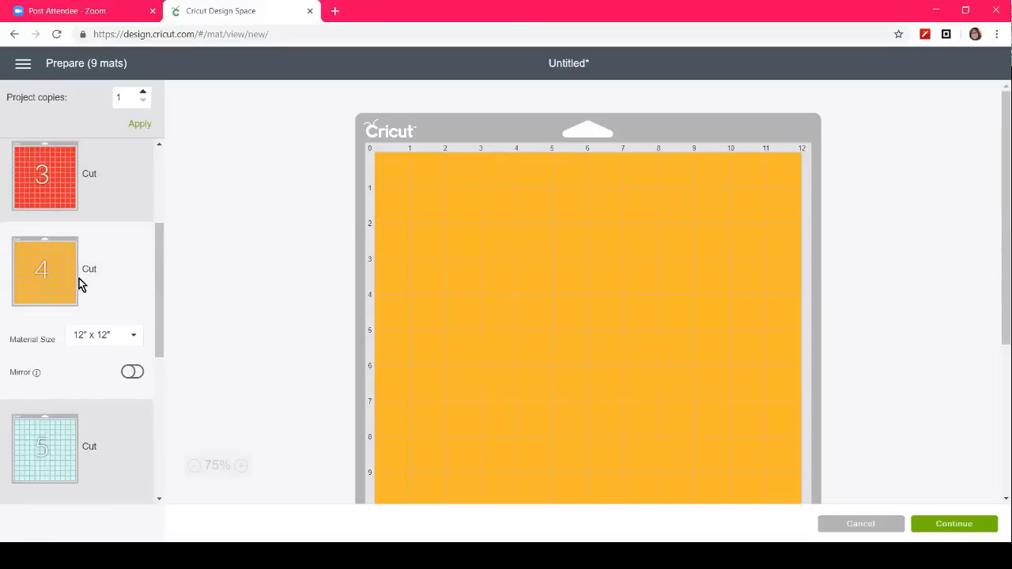
scroll(161, 289, "up", 2)
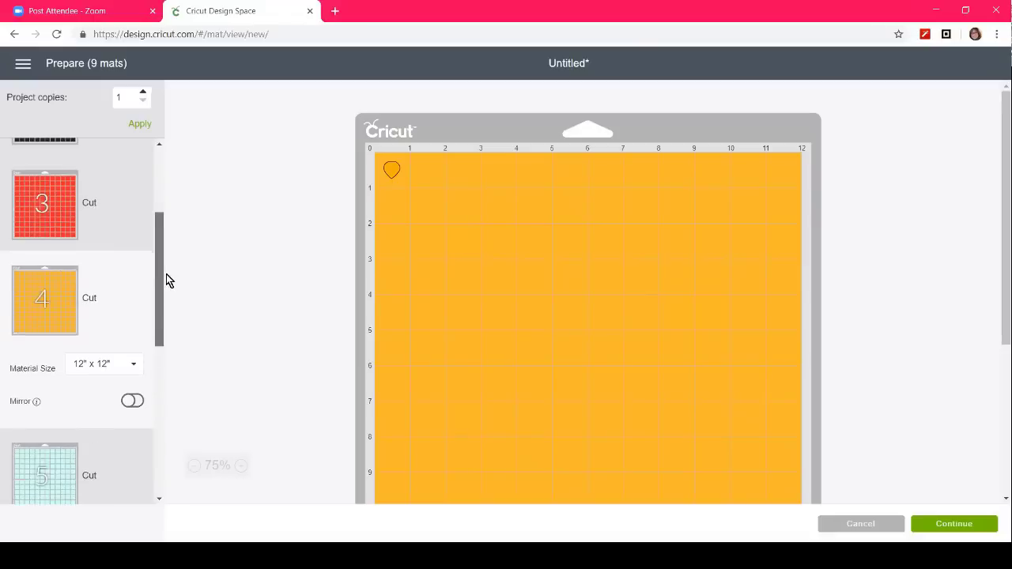
left_click(44, 239)
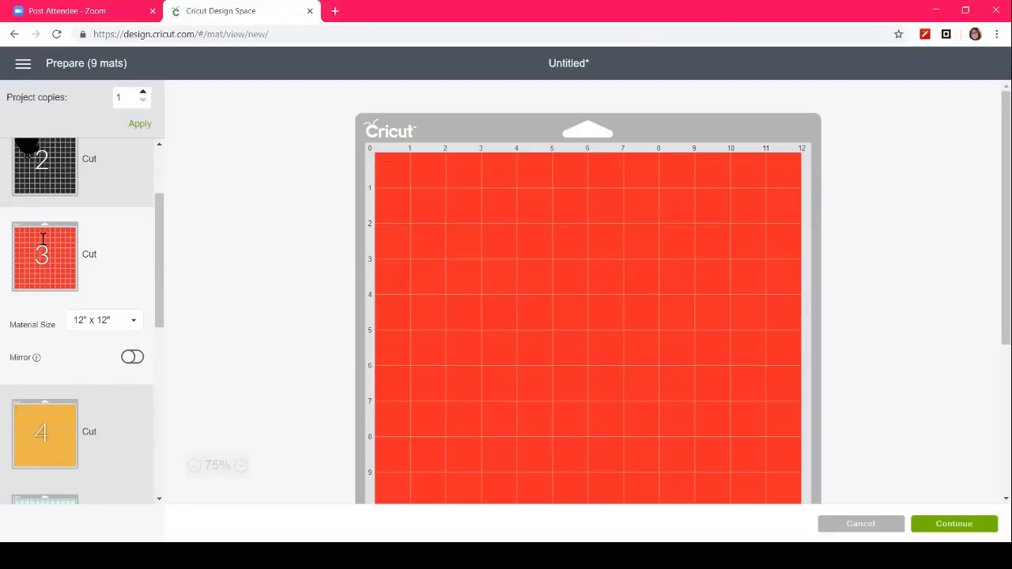
scroll(156, 214, "up", 3)
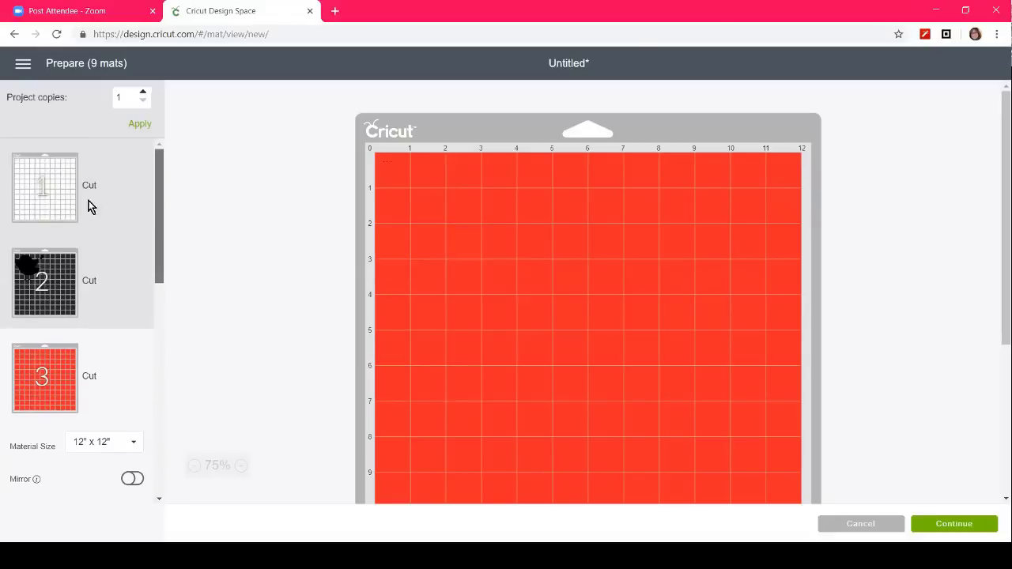
left_click(44, 282)
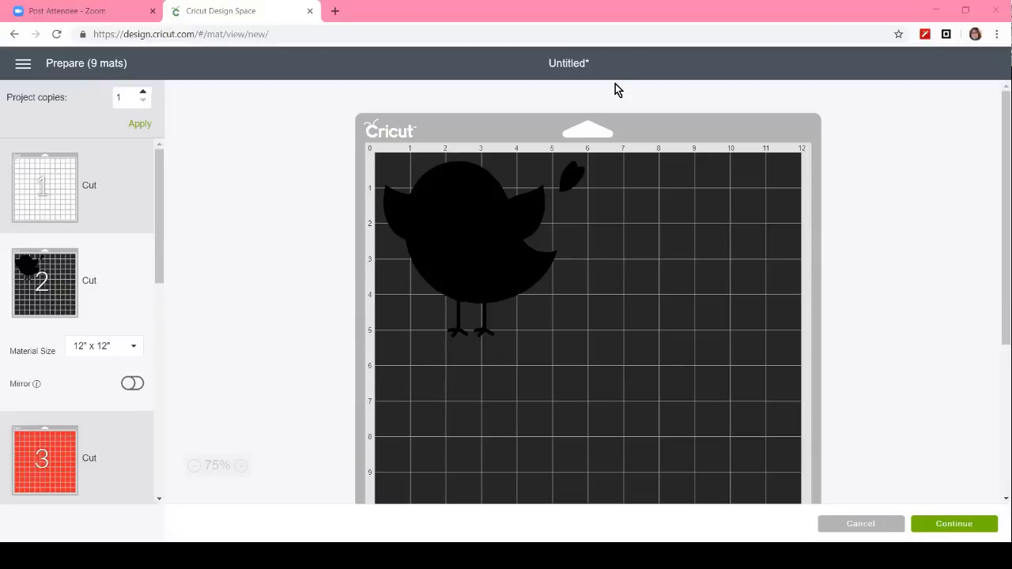
left_click(374, 267)
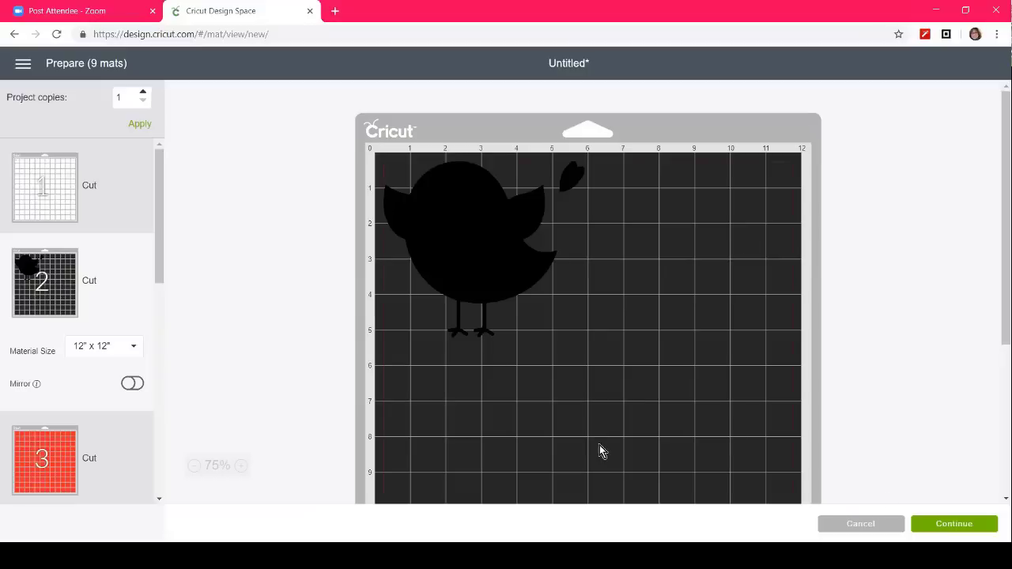
left_click(861, 523)
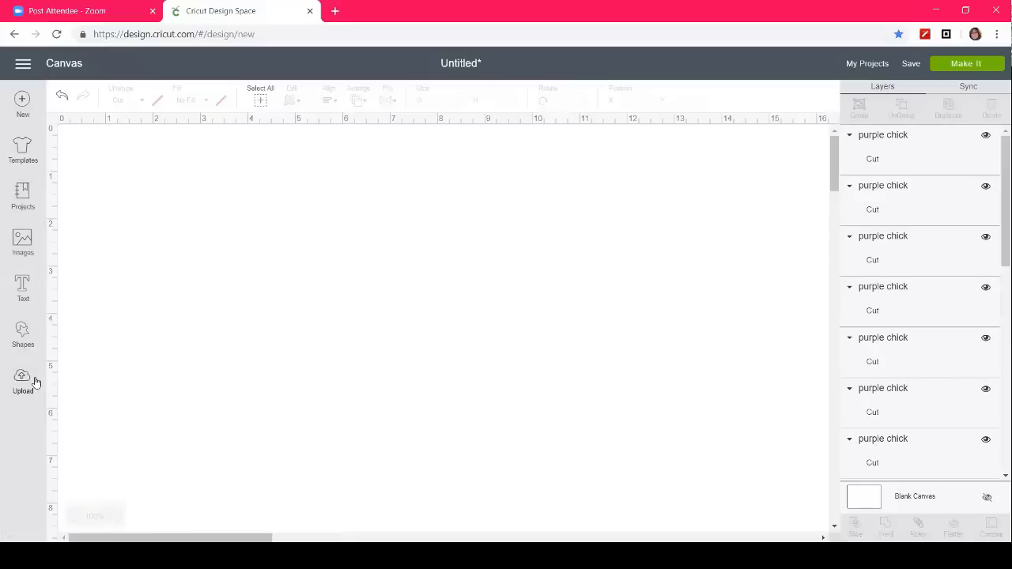
Open the image upload page and look over the recently uploaded images.
left_click(23, 382)
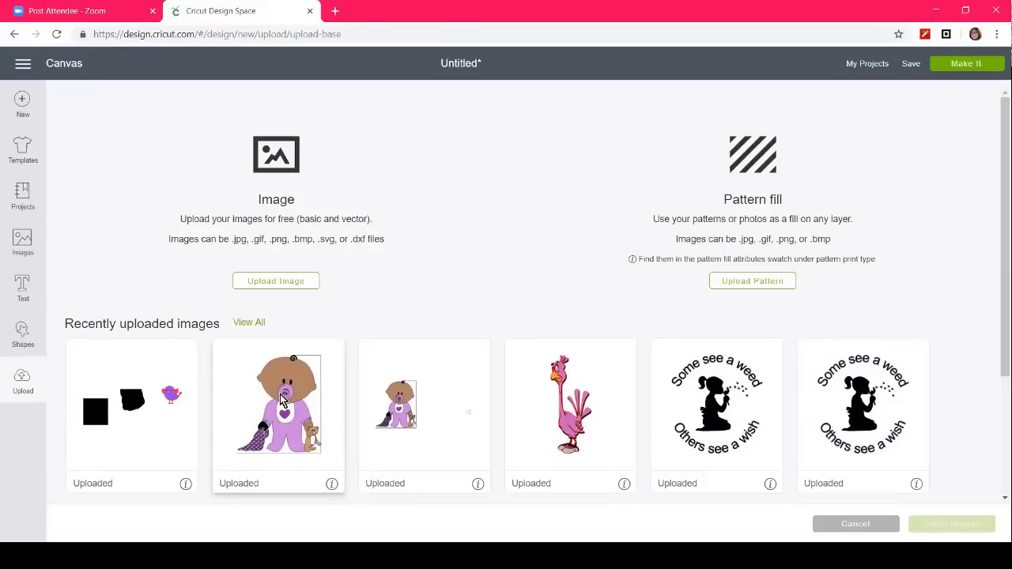
key("ctrl")
key("ctrl")
key("ctrl")
key("ctrl")
key("ctrl")
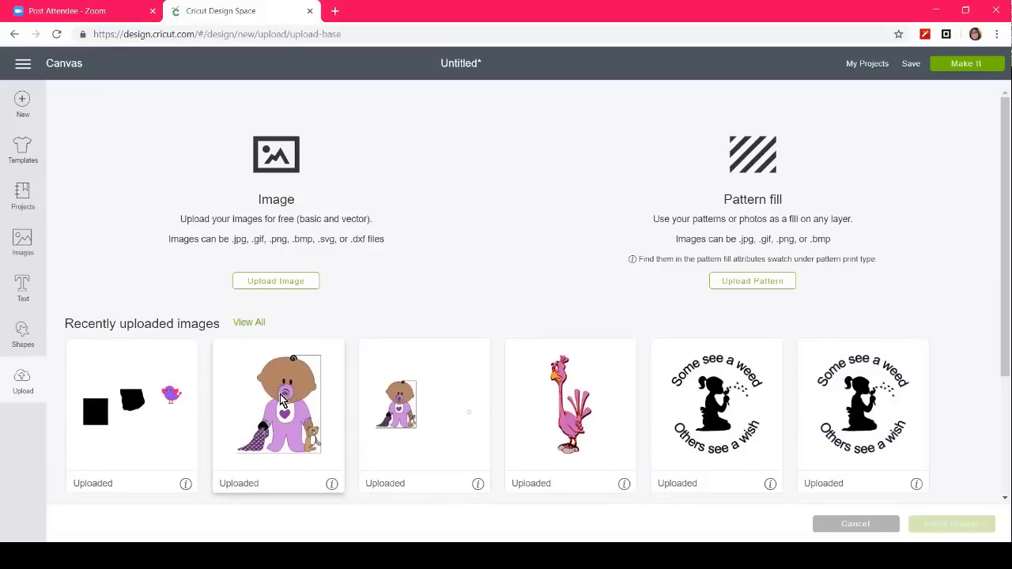